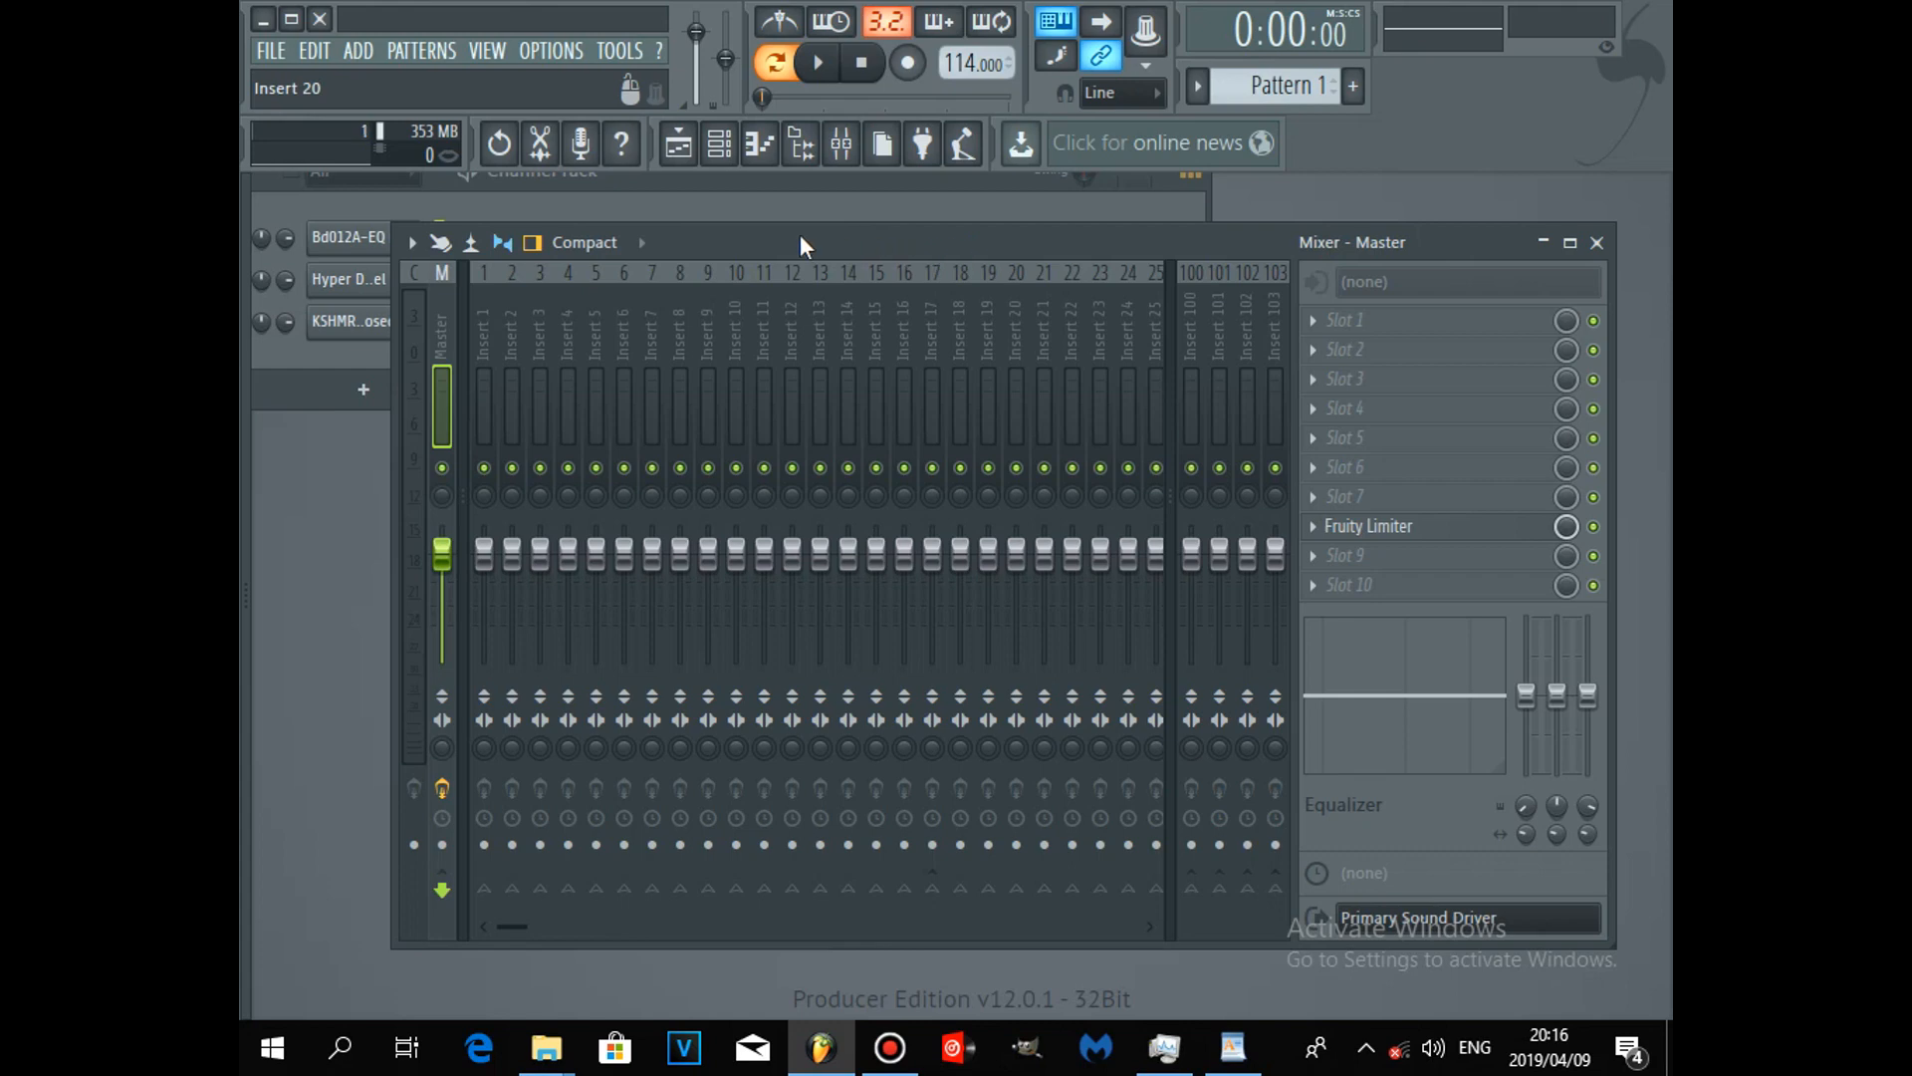
Step: Set the mixer layout to Compact 2
{"action": "left_click_drag", "start_coordinate": [797, 236], "coordinate": [924, 261]}
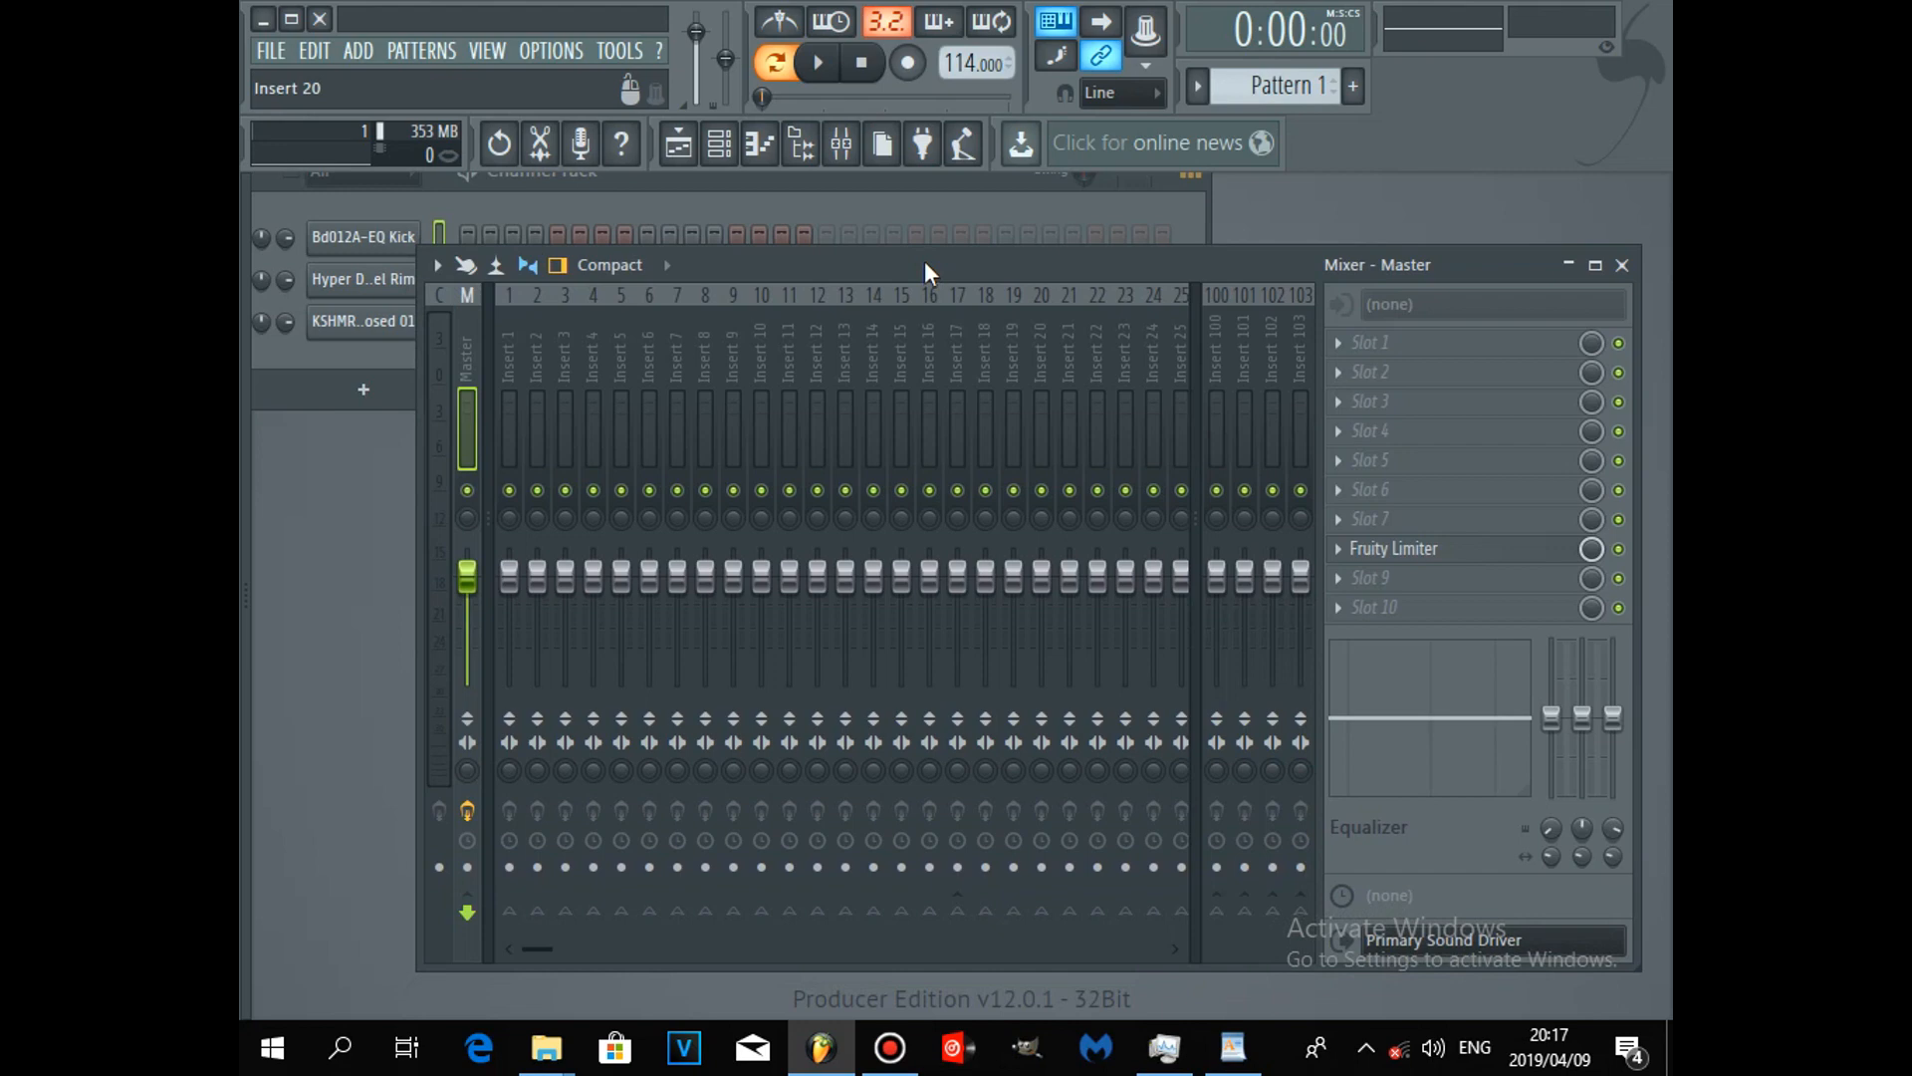
{"action": "mouse_move", "coordinate": [899, 266]}
{"action": "left_mouse_down"}
{"action": "mouse_move", "coordinate": [965, 243]}
{"action": "mouse_move", "coordinate": [915, 242]}
{"action": "left_mouse_up"}
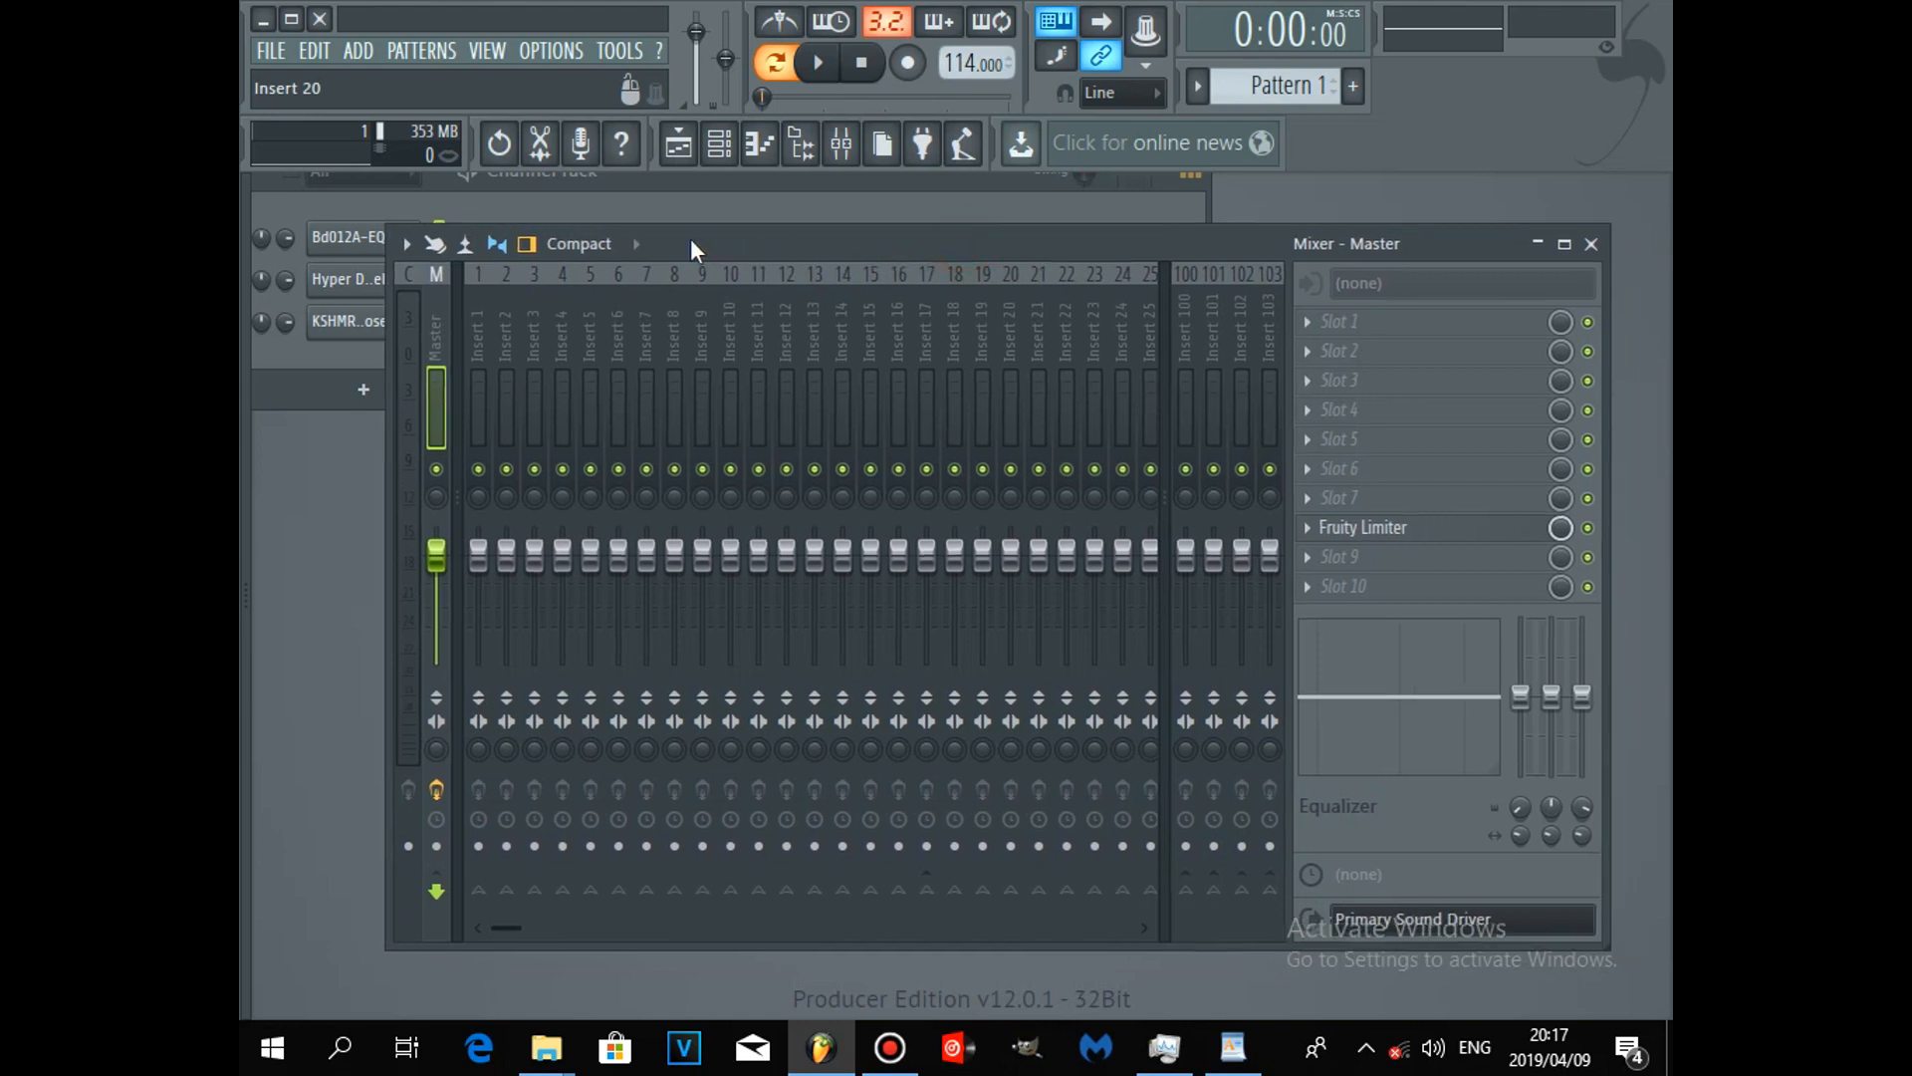
{"action": "left_click", "coordinate": [635, 245]}
{"action": "left_click", "coordinate": [607, 303]}
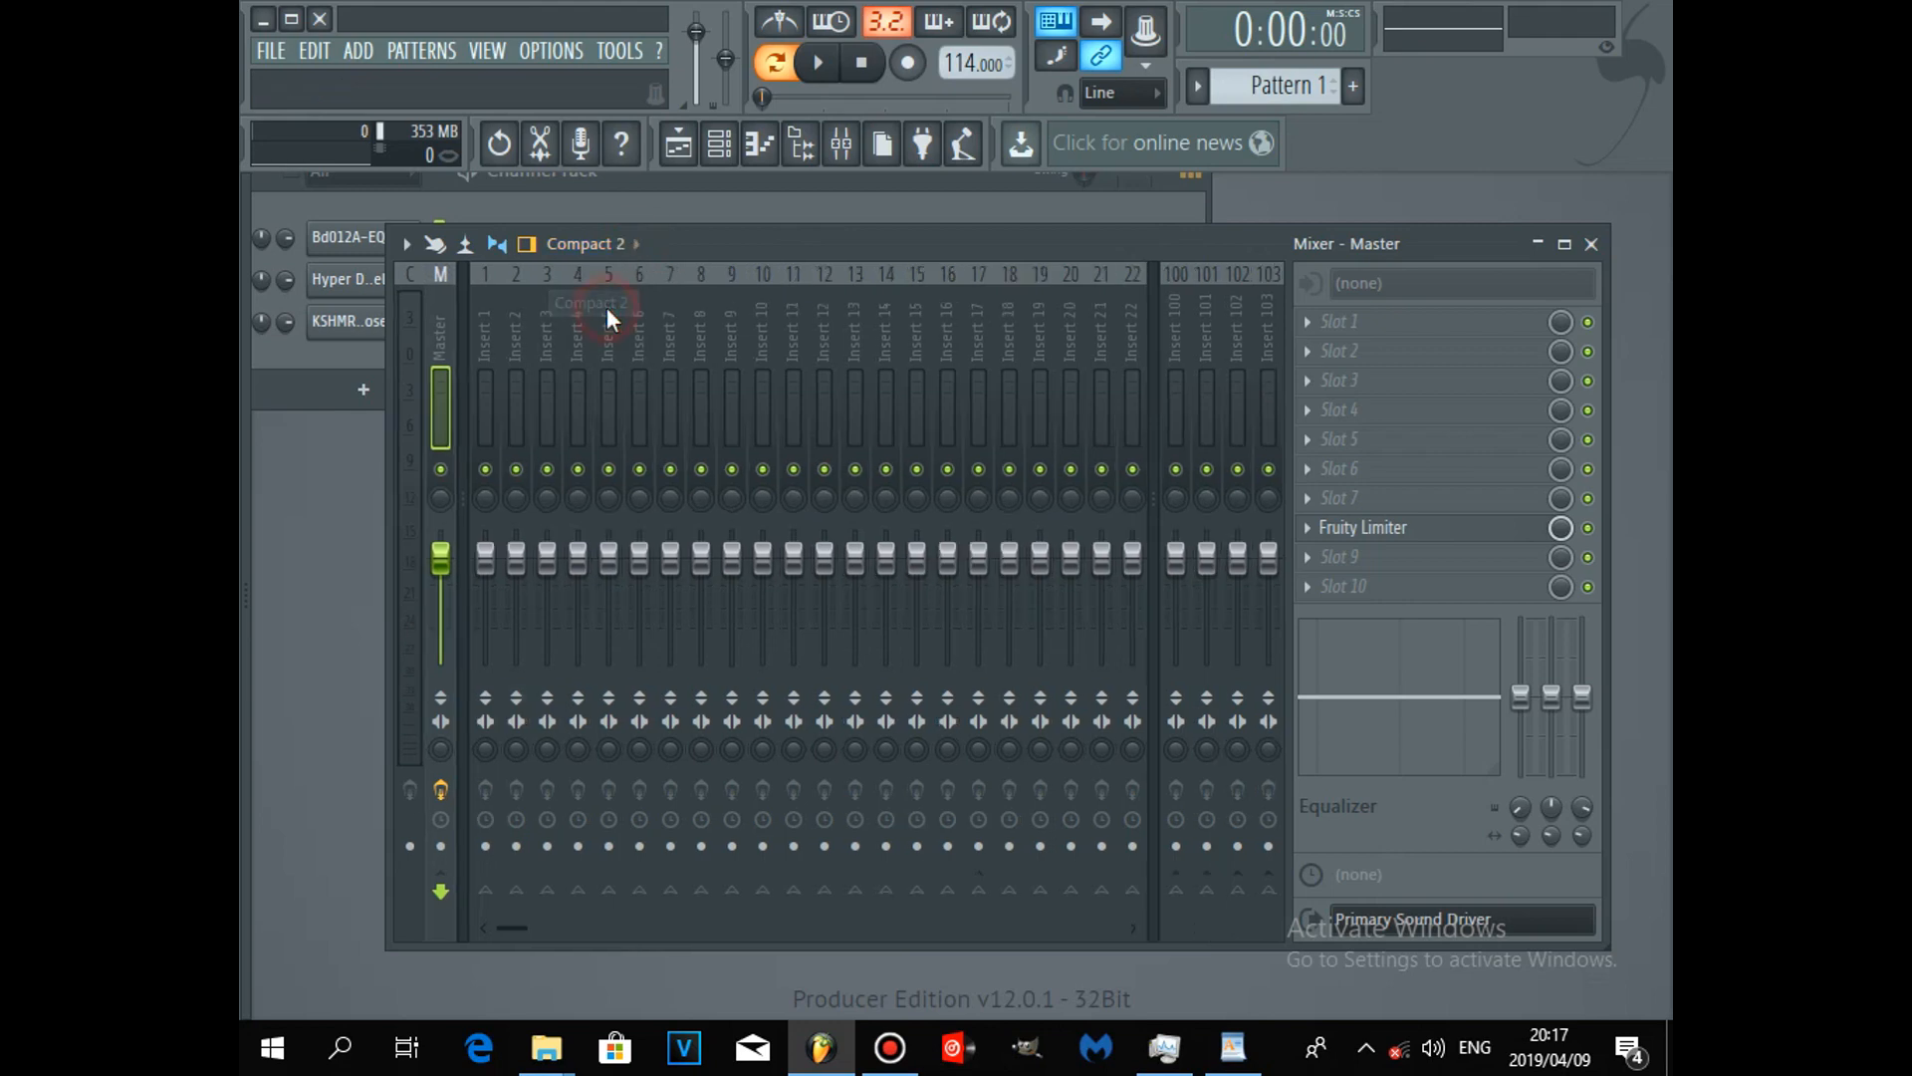
Step: Preview the Wide, Wide 2, Wide 3 and Extra large mixer layouts one after another
{"action": "left_click", "coordinate": [635, 245]}
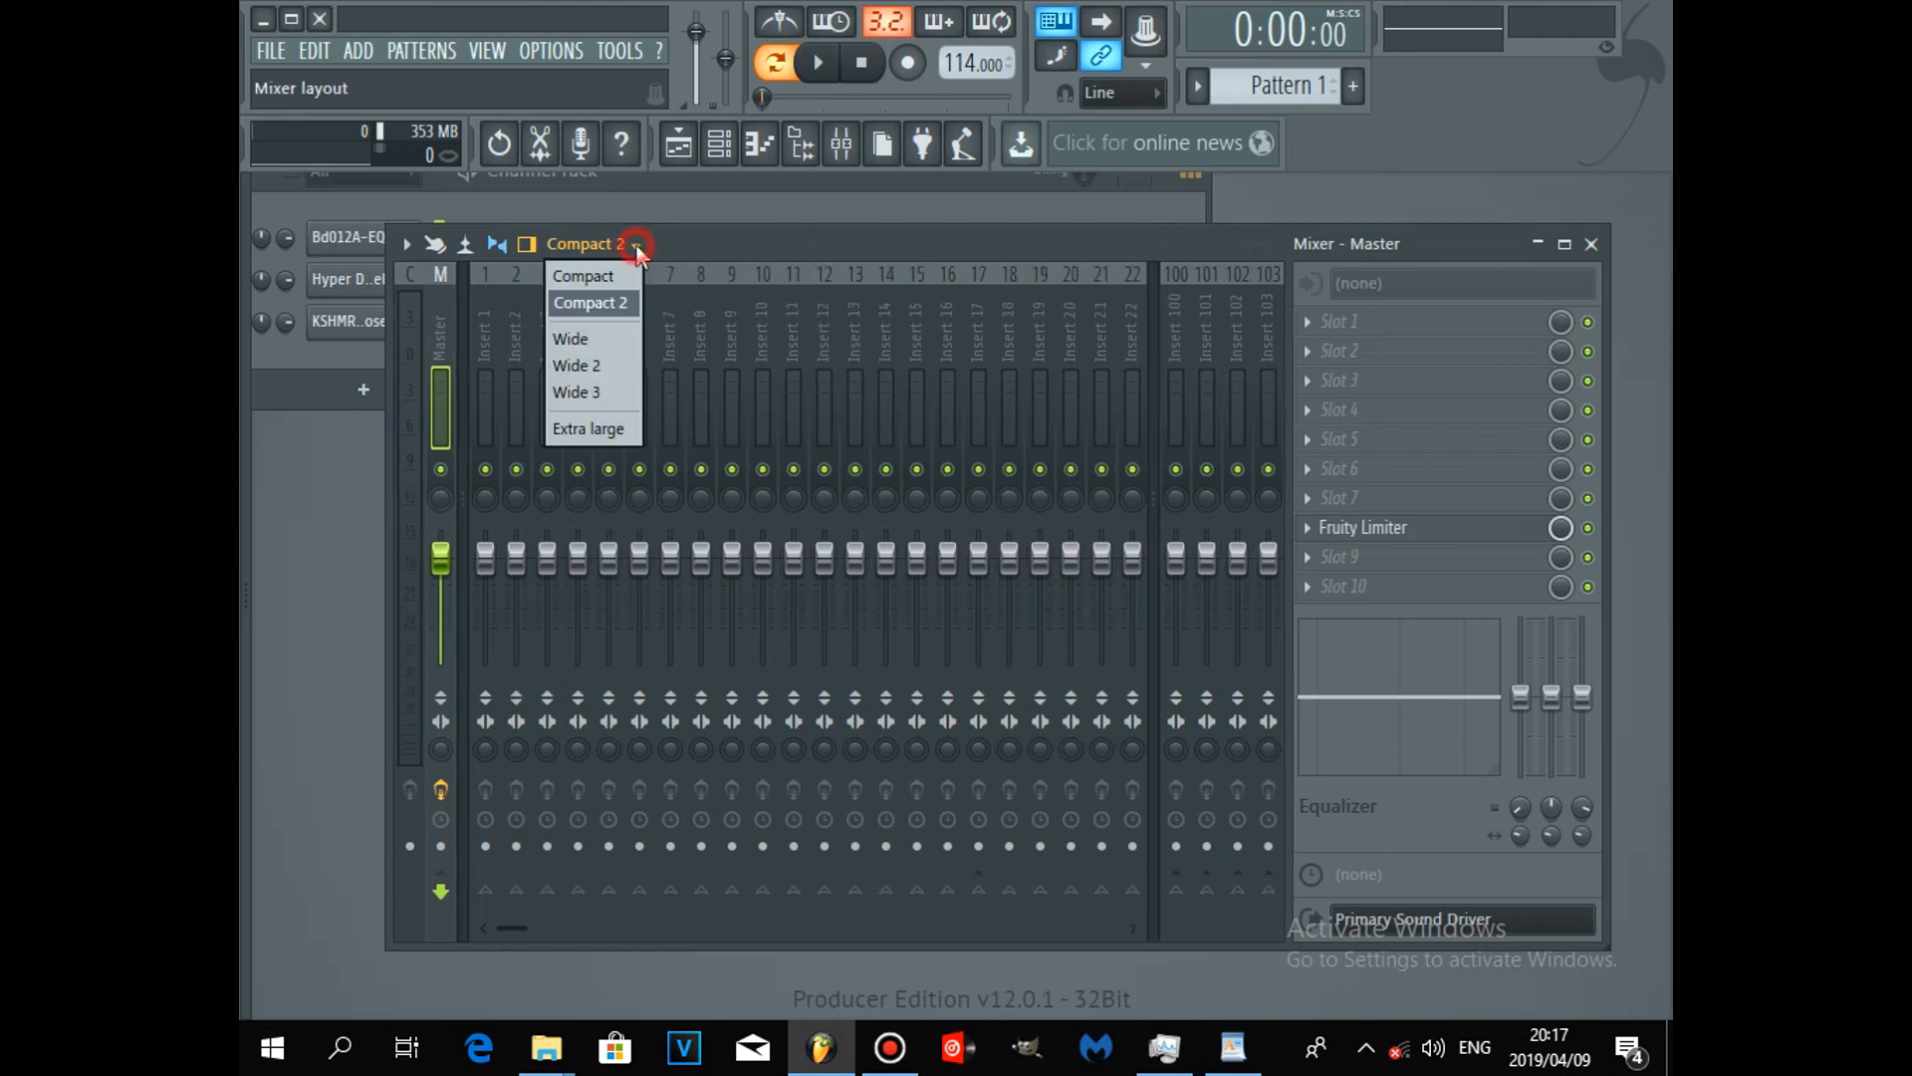
{"action": "left_click", "coordinate": [597, 339]}
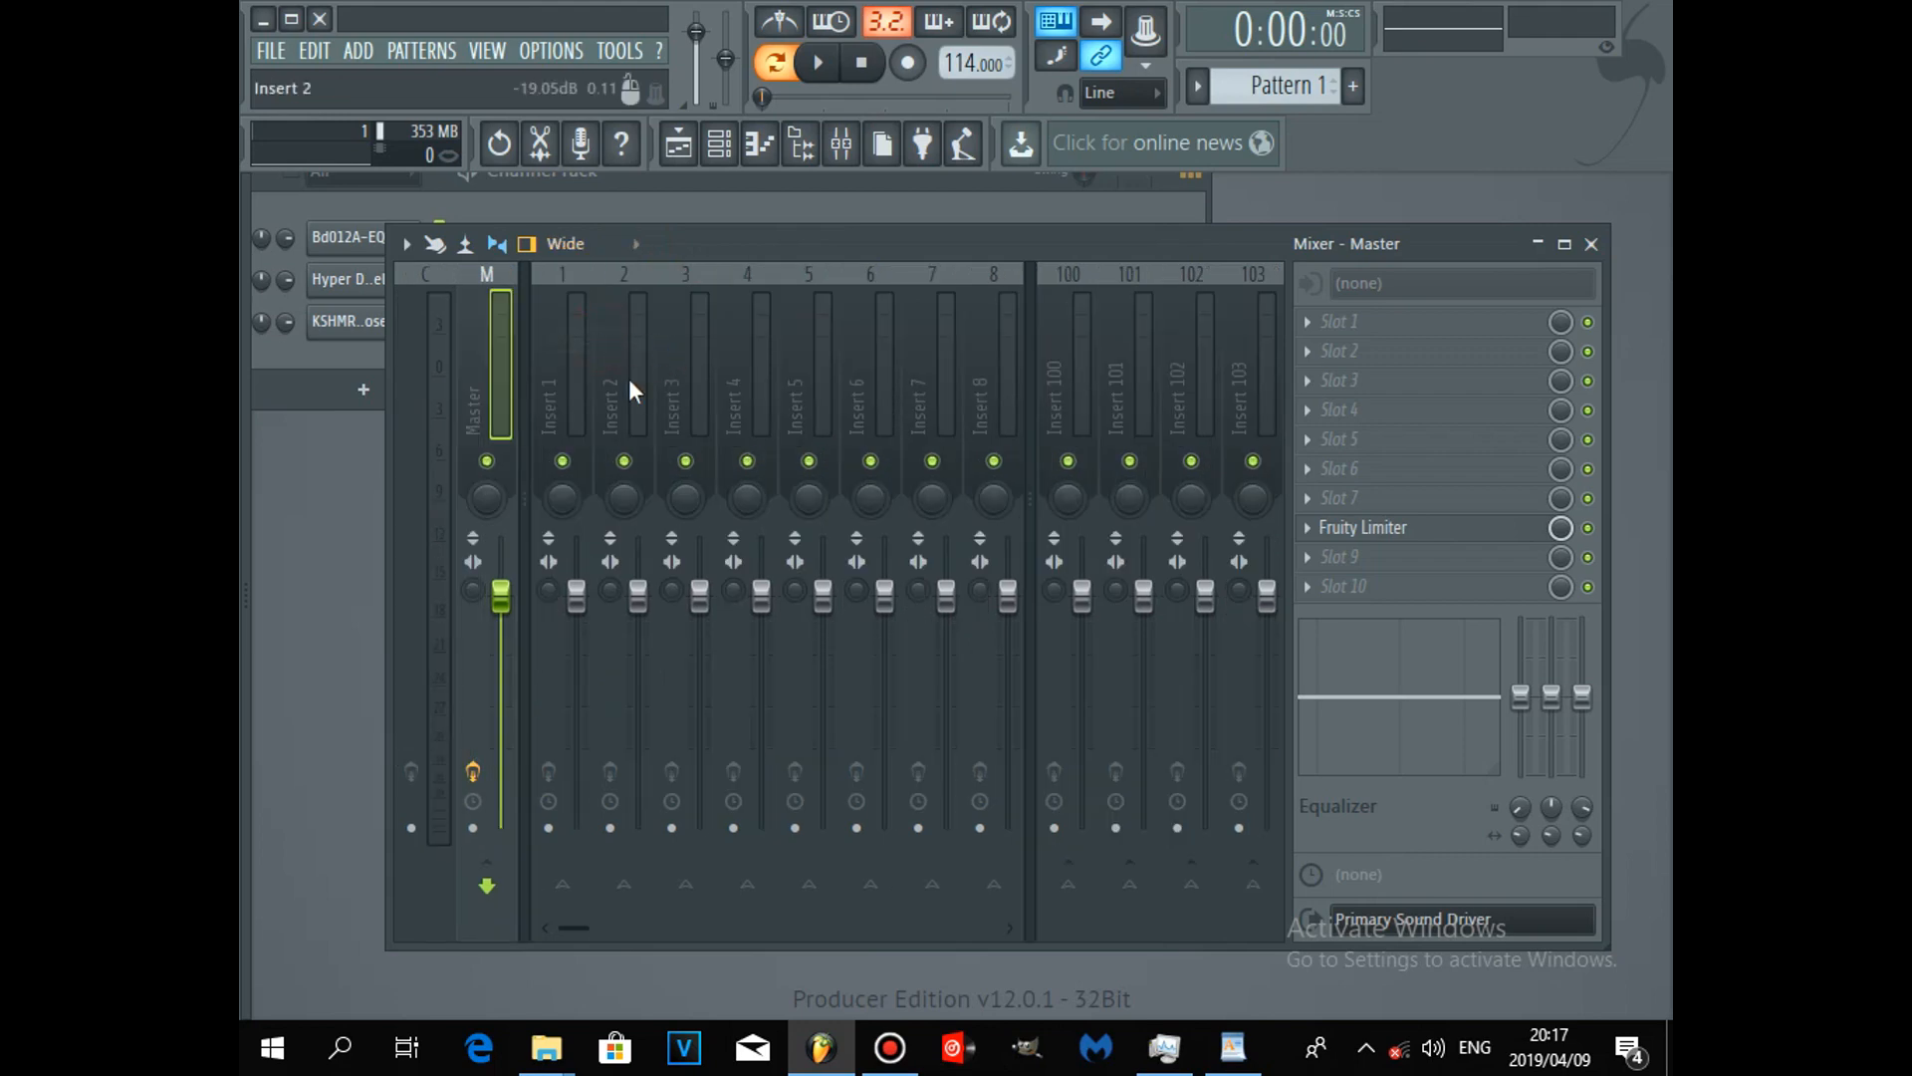
{"action": "scroll", "coordinate": [649, 363], "scroll_direction": "down", "scroll_amount": 6}
{"action": "scroll", "coordinate": [650, 362], "scroll_direction": "up", "scroll_amount": 6}
{"action": "left_click", "coordinate": [638, 244]}
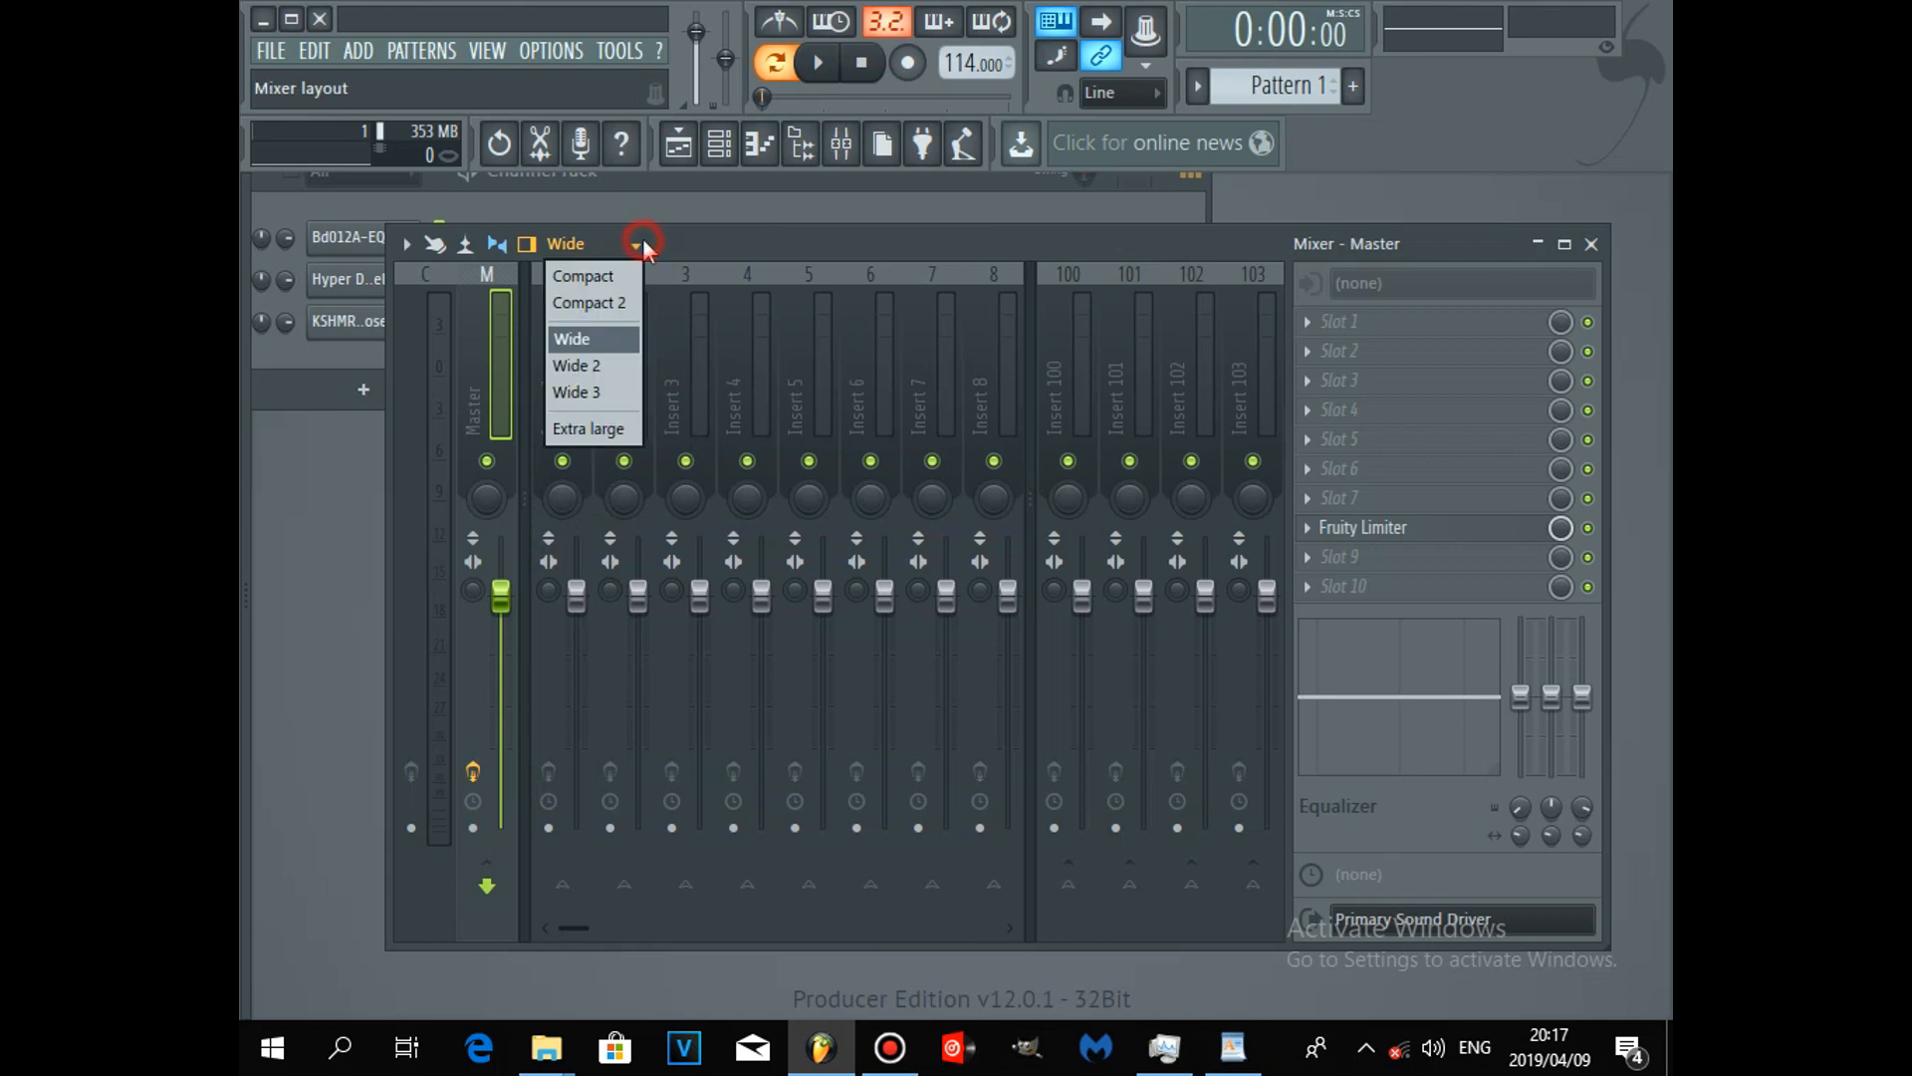
{"action": "left_click", "coordinate": [606, 366]}
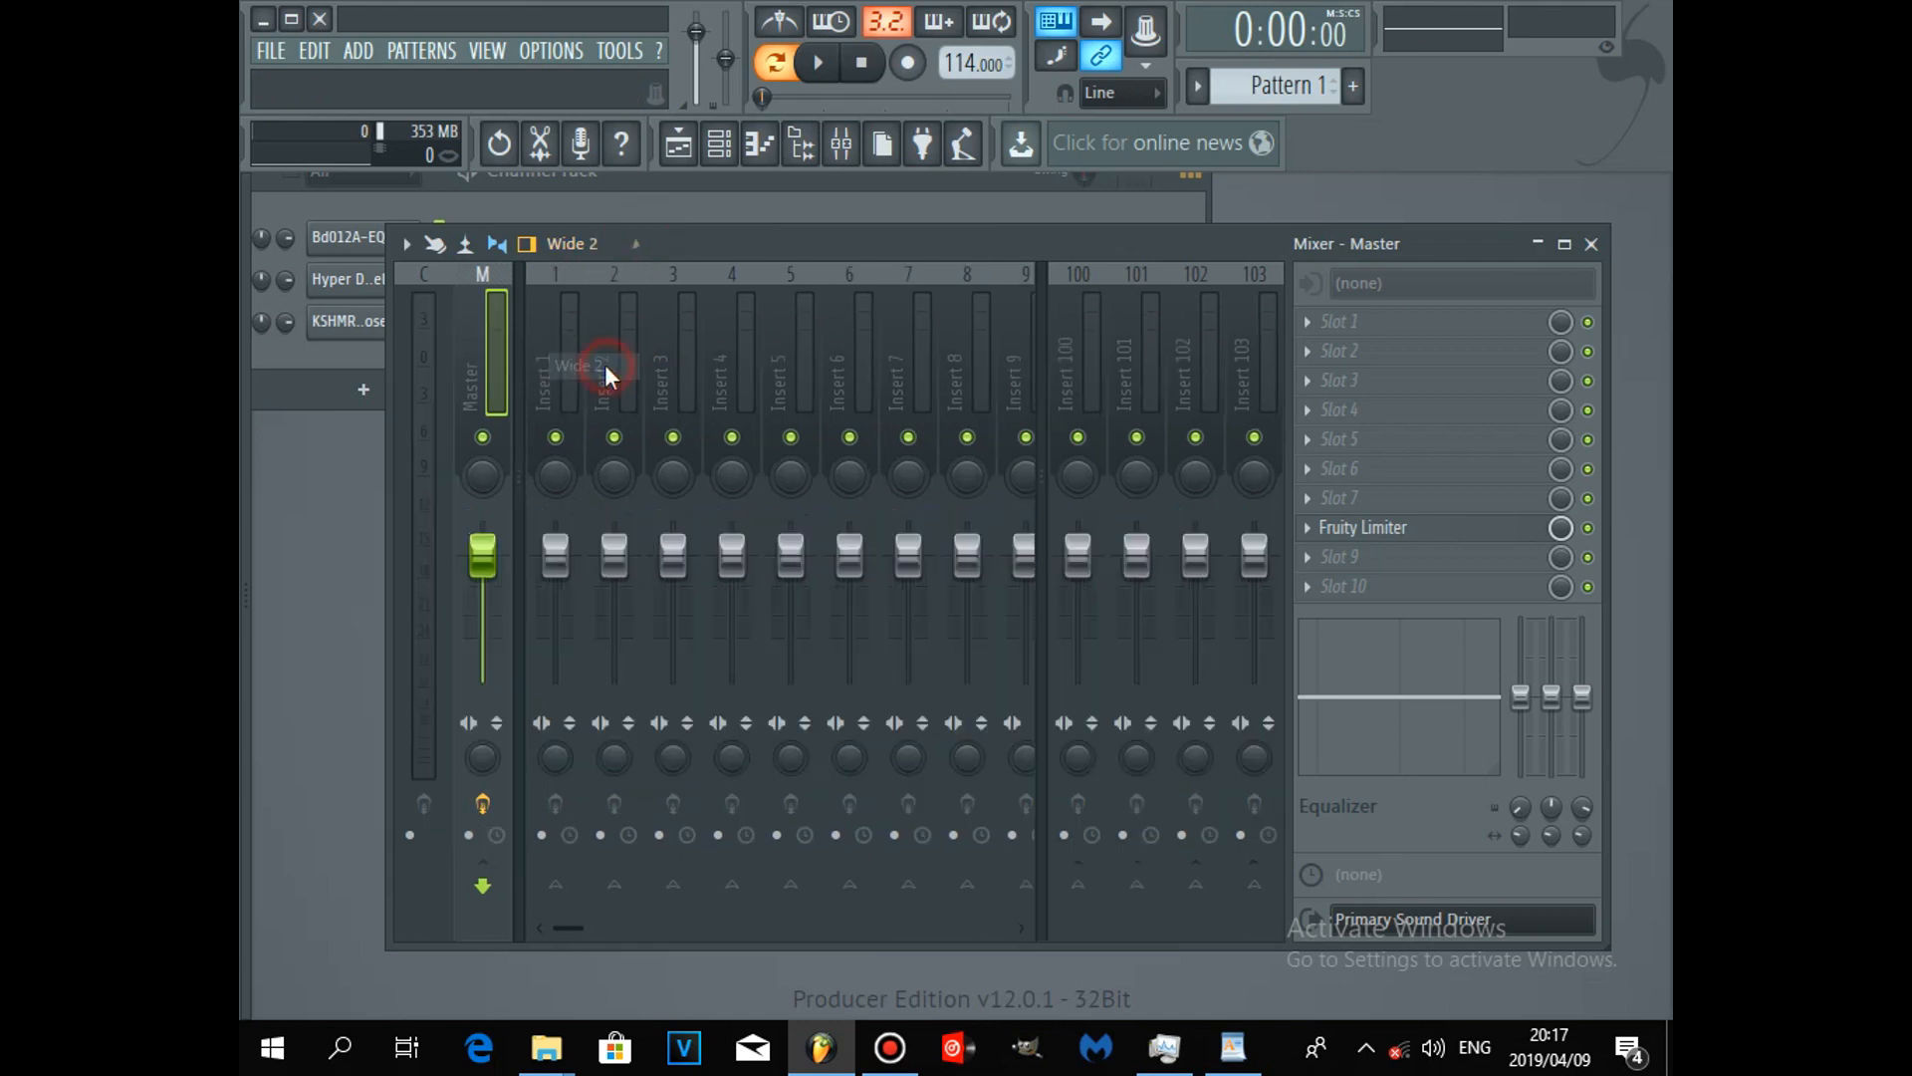
{"action": "left_click", "coordinate": [640, 246]}
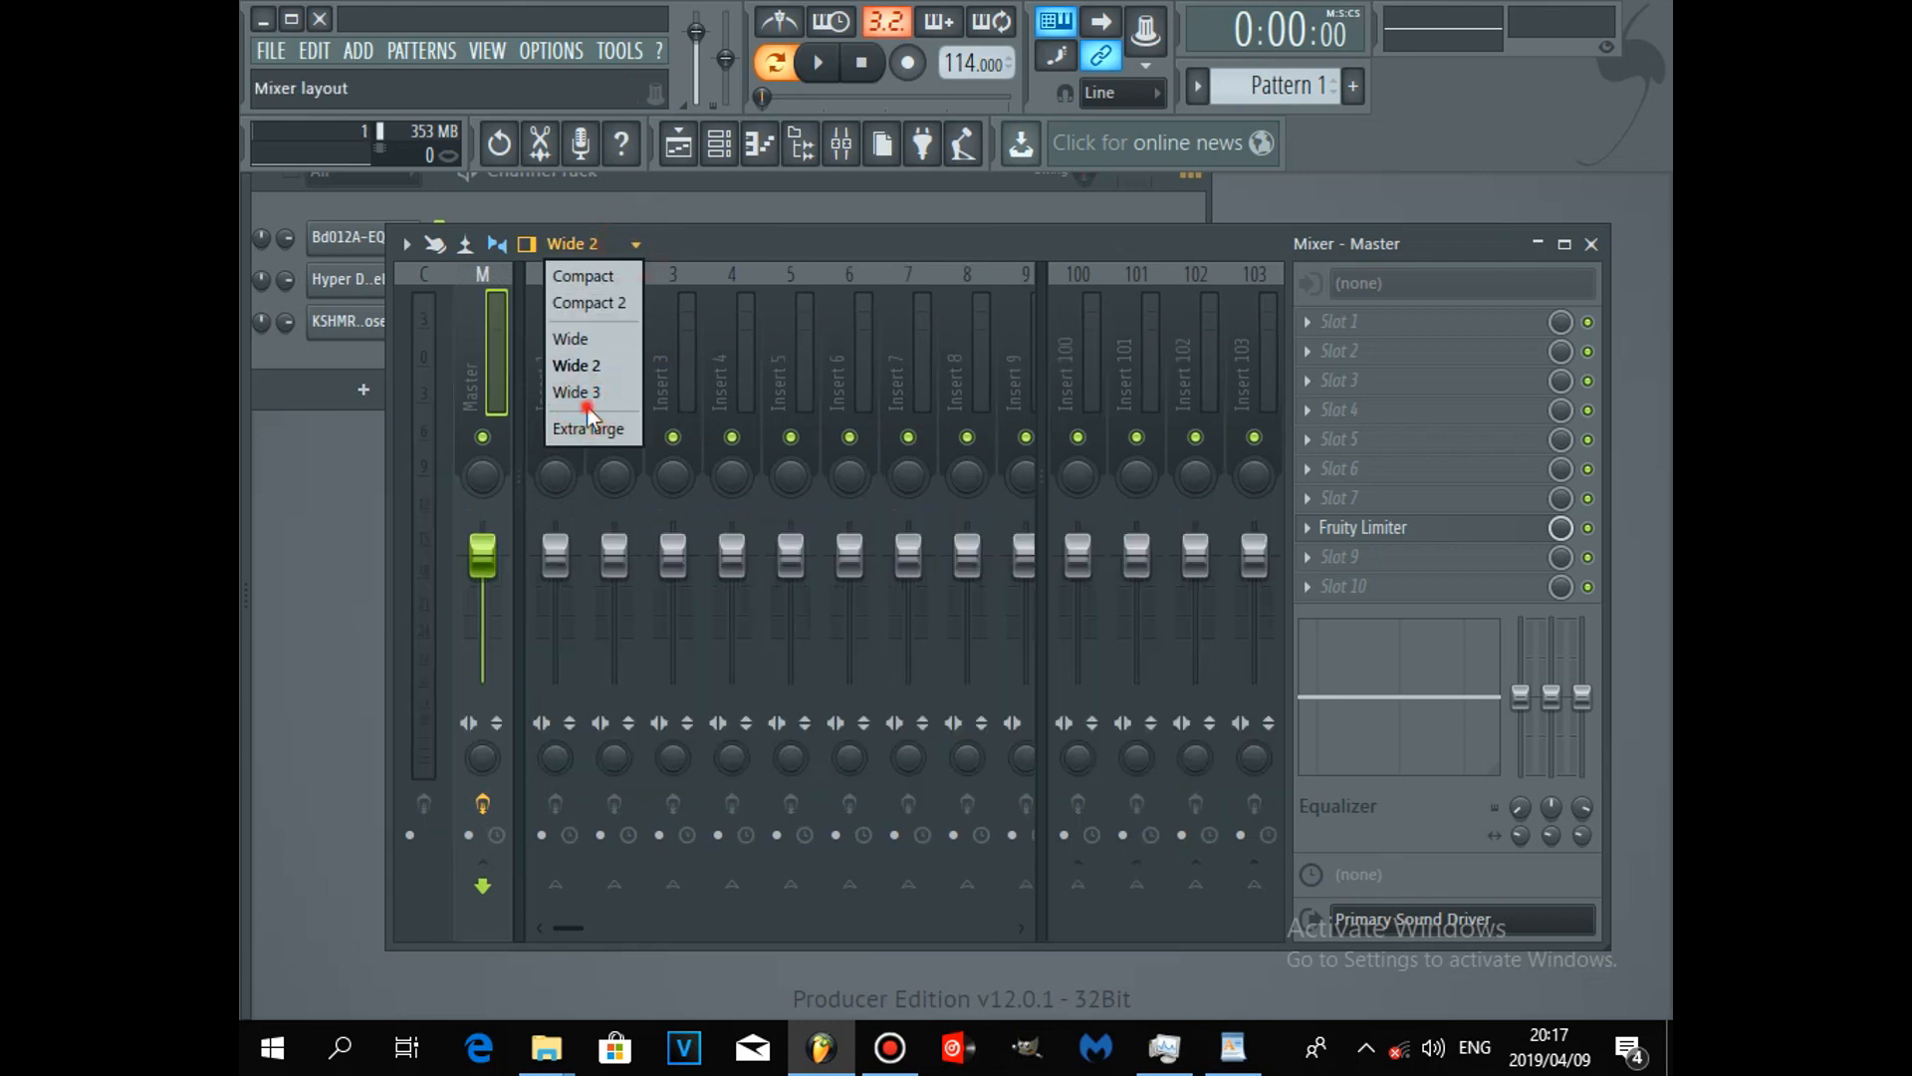
{"action": "left_click", "coordinate": [588, 400]}
{"action": "left_click", "coordinate": [636, 245]}
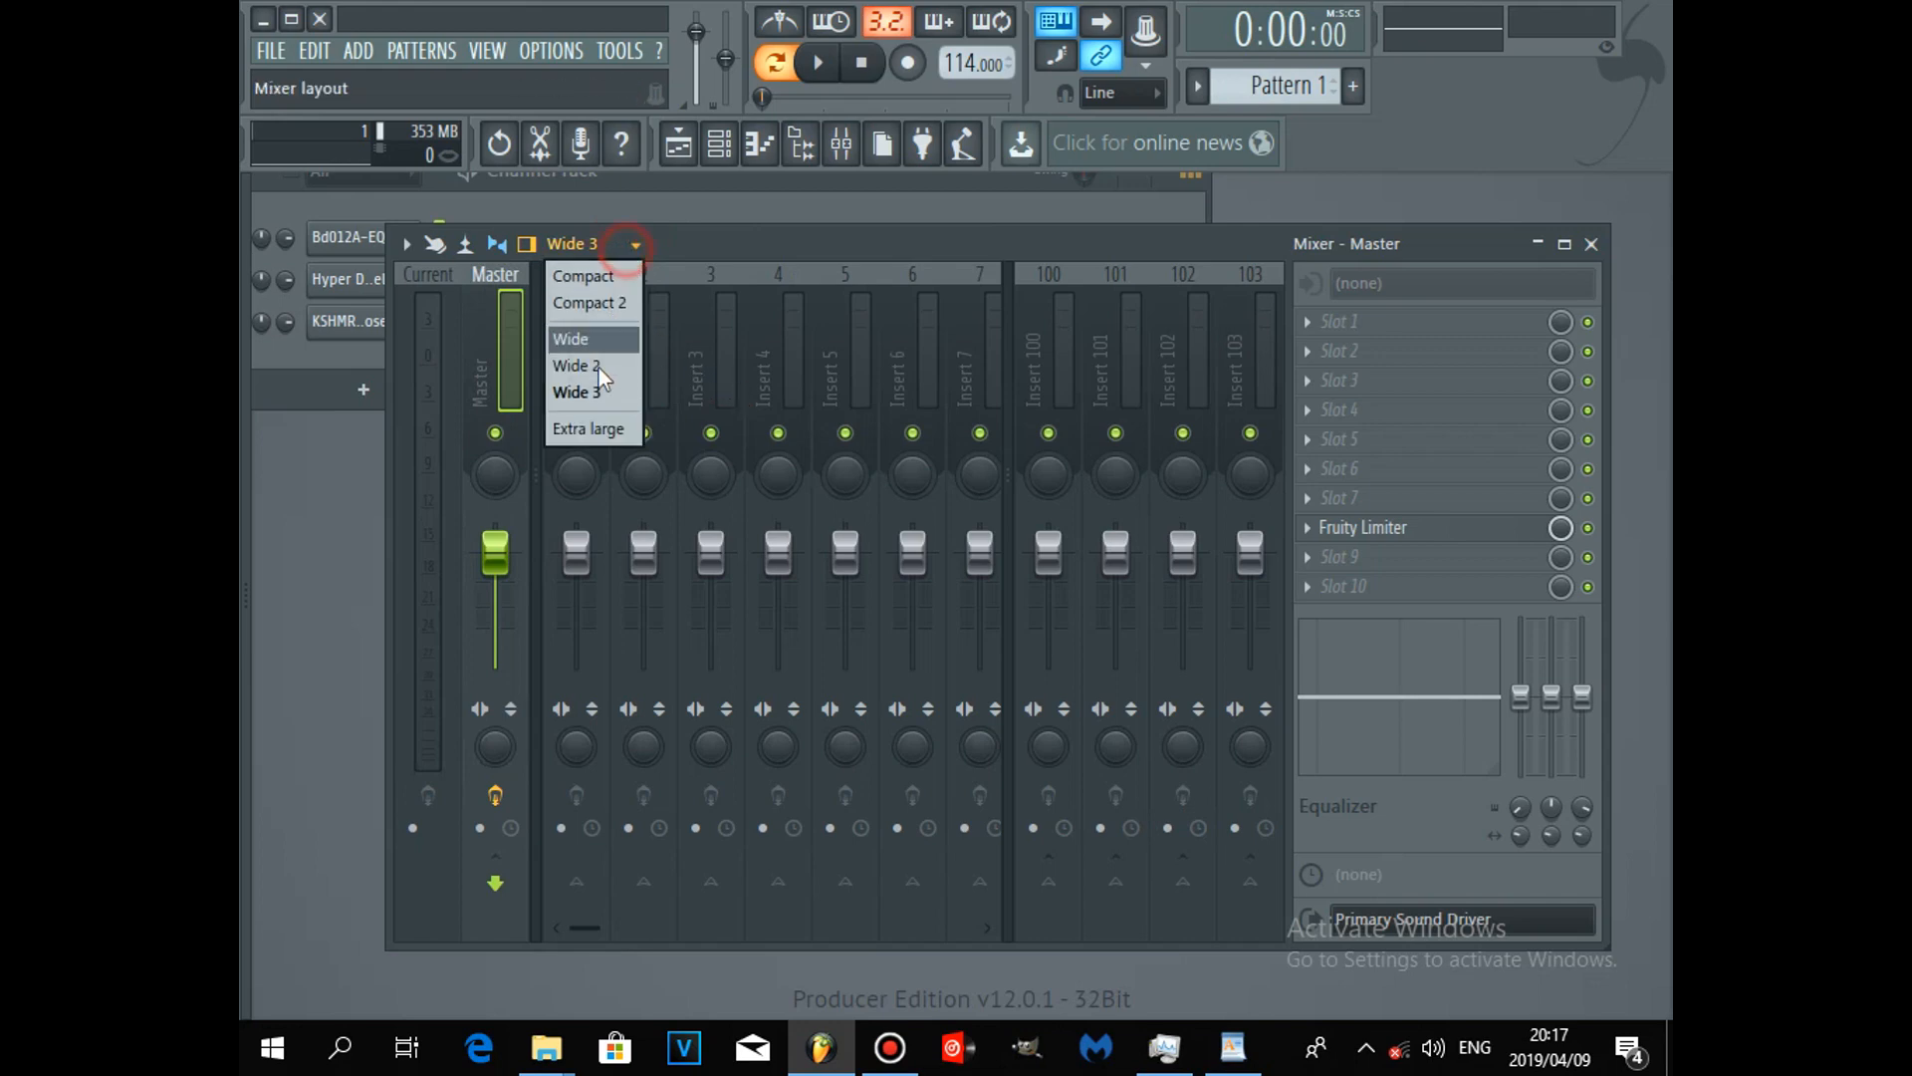
{"action": "left_click", "coordinate": [599, 429]}
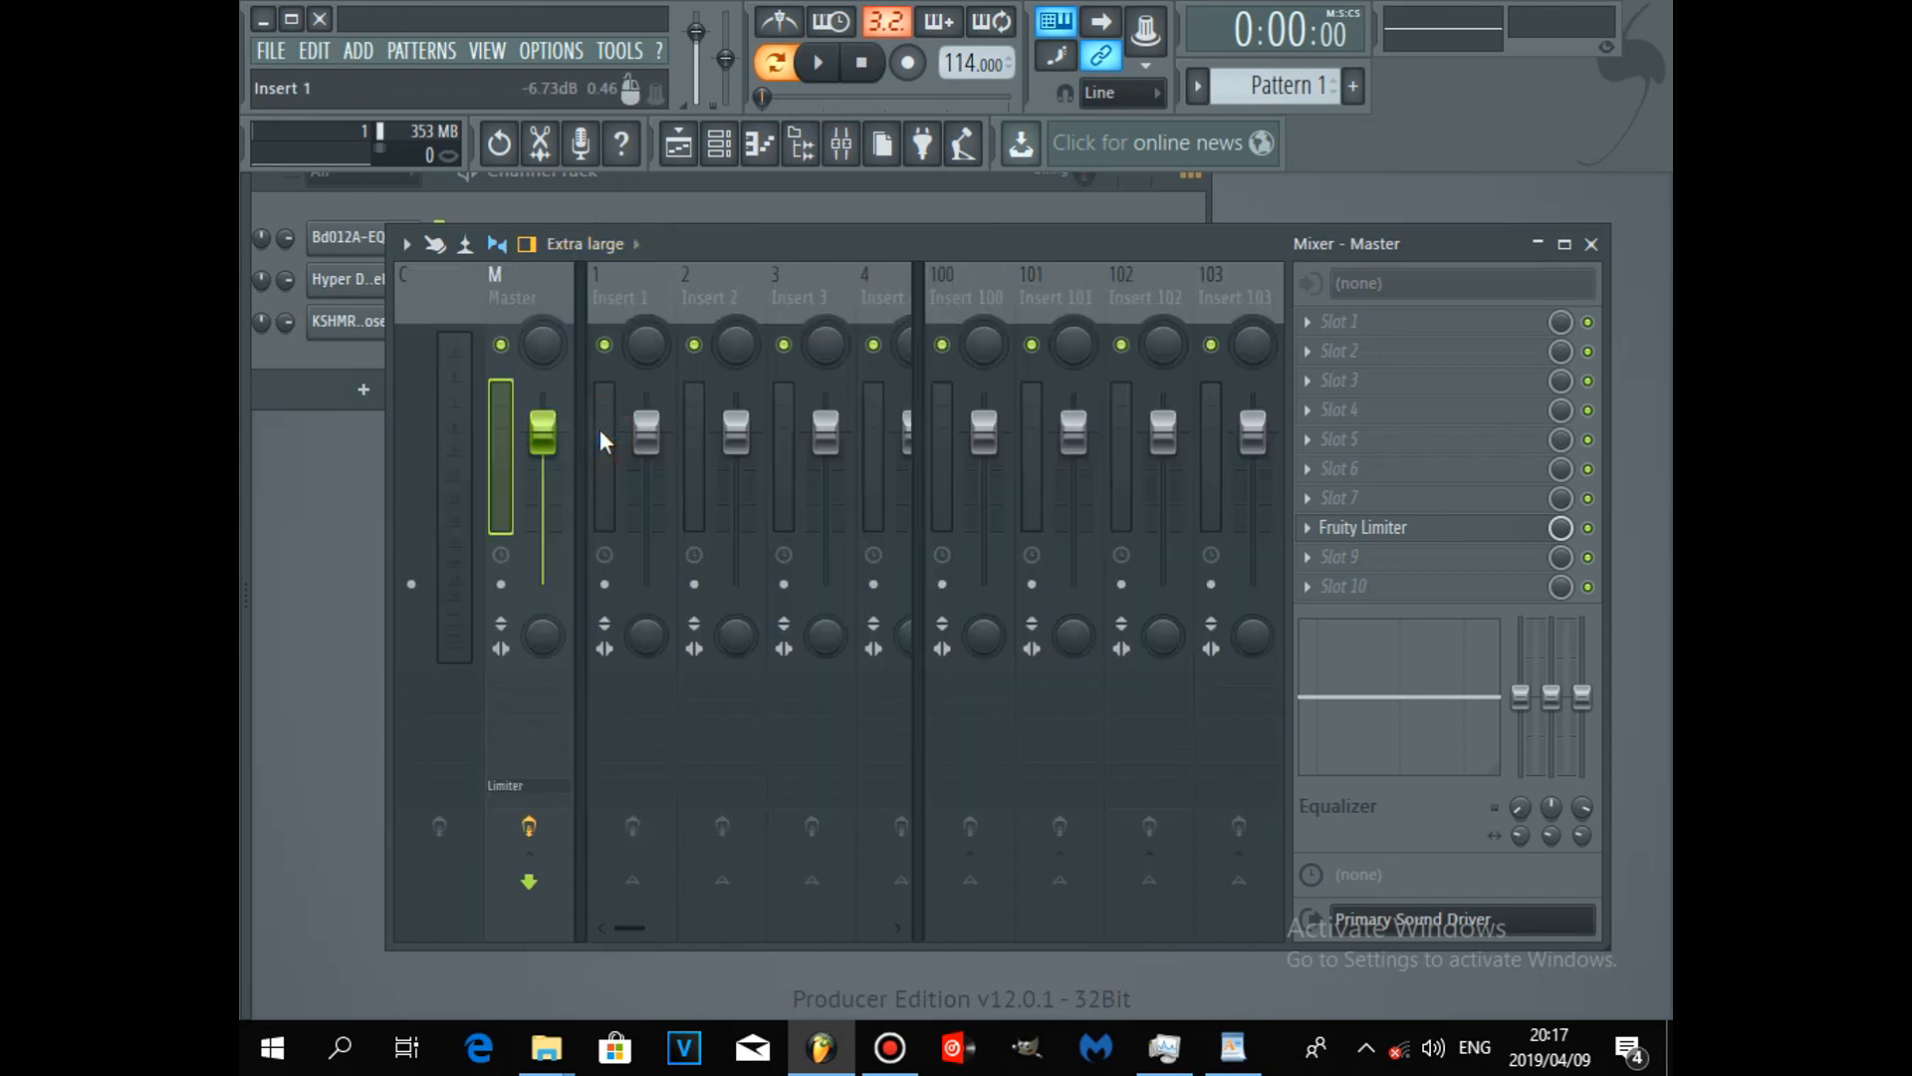
Step: Compare the Compact and Compact 2 mixer layouts, leaving the mixer in Compact 2
{"action": "left_click", "coordinate": [638, 244]}
{"action": "left_click", "coordinate": [592, 307]}
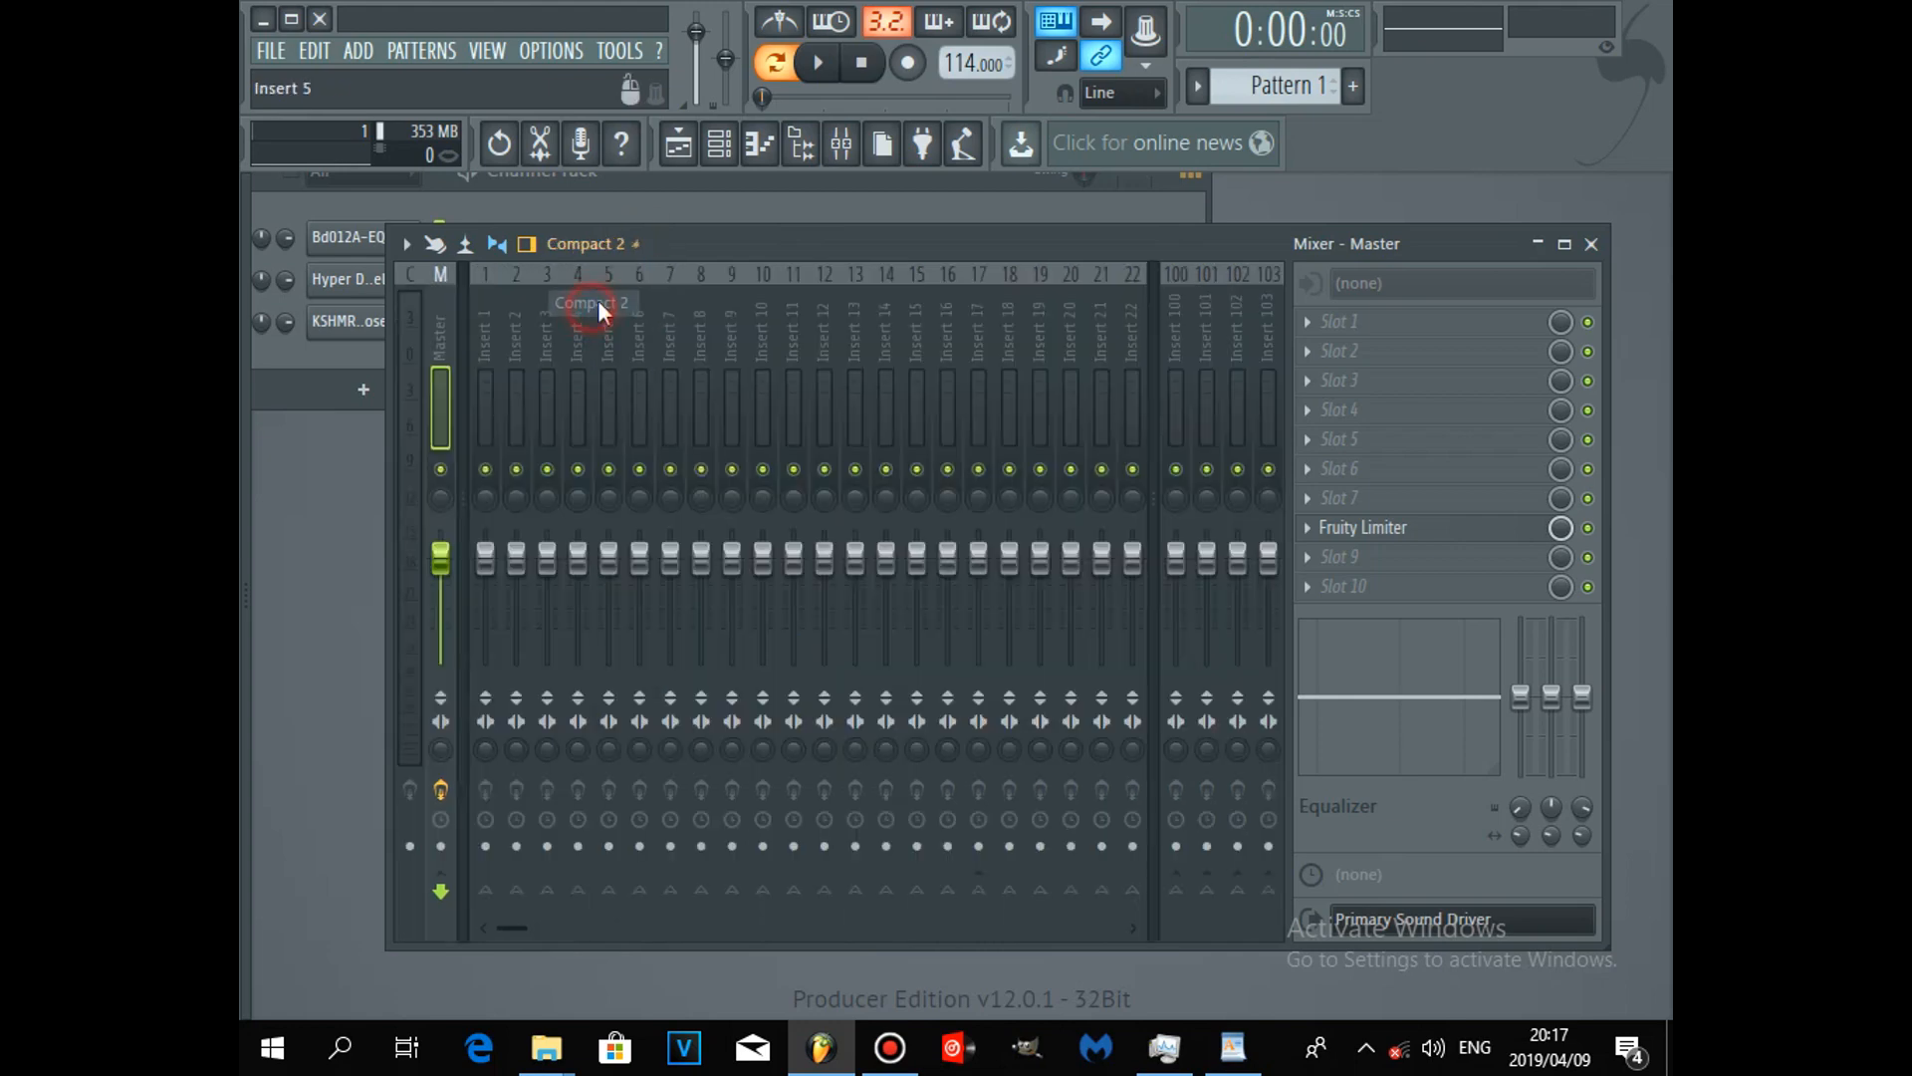
{"action": "left_click", "coordinate": [635, 244]}
{"action": "left_click", "coordinate": [597, 277]}
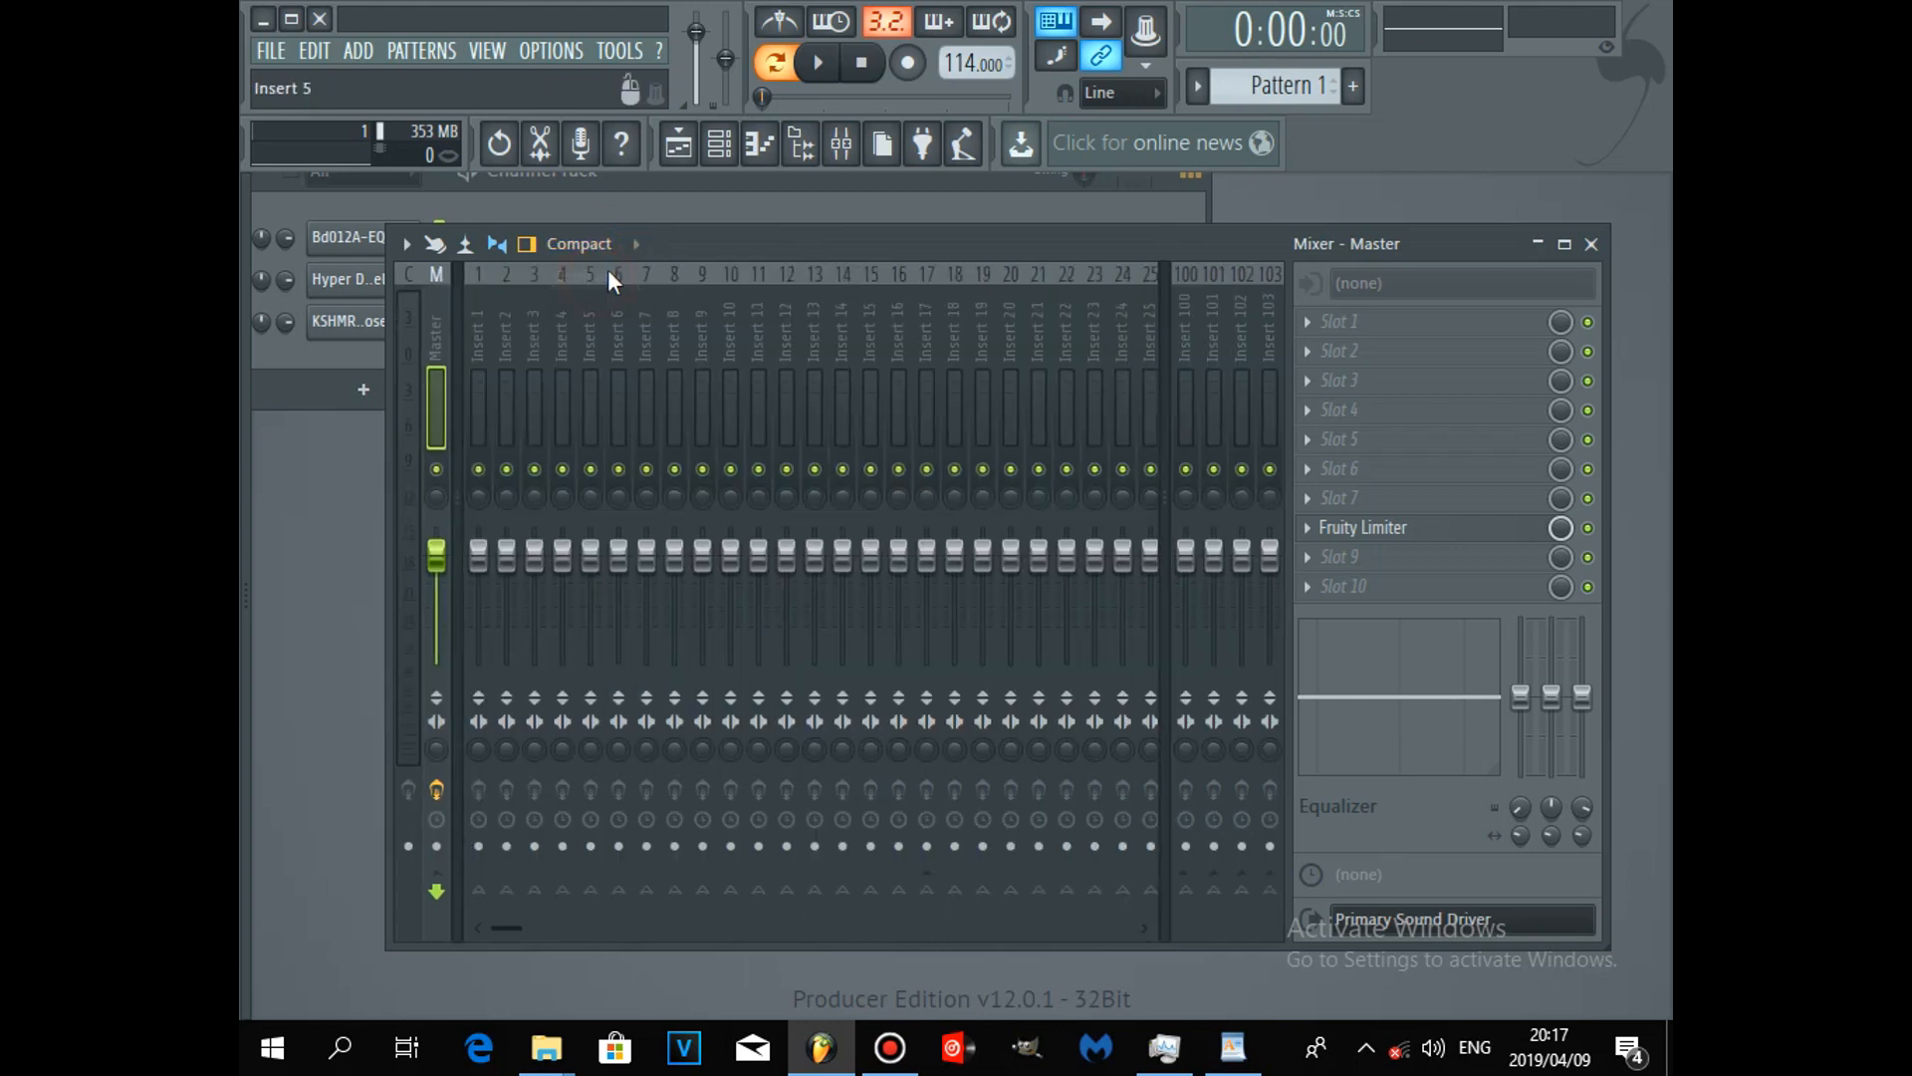
{"action": "left_click", "coordinate": [635, 245]}
{"action": "left_click", "coordinate": [598, 301]}
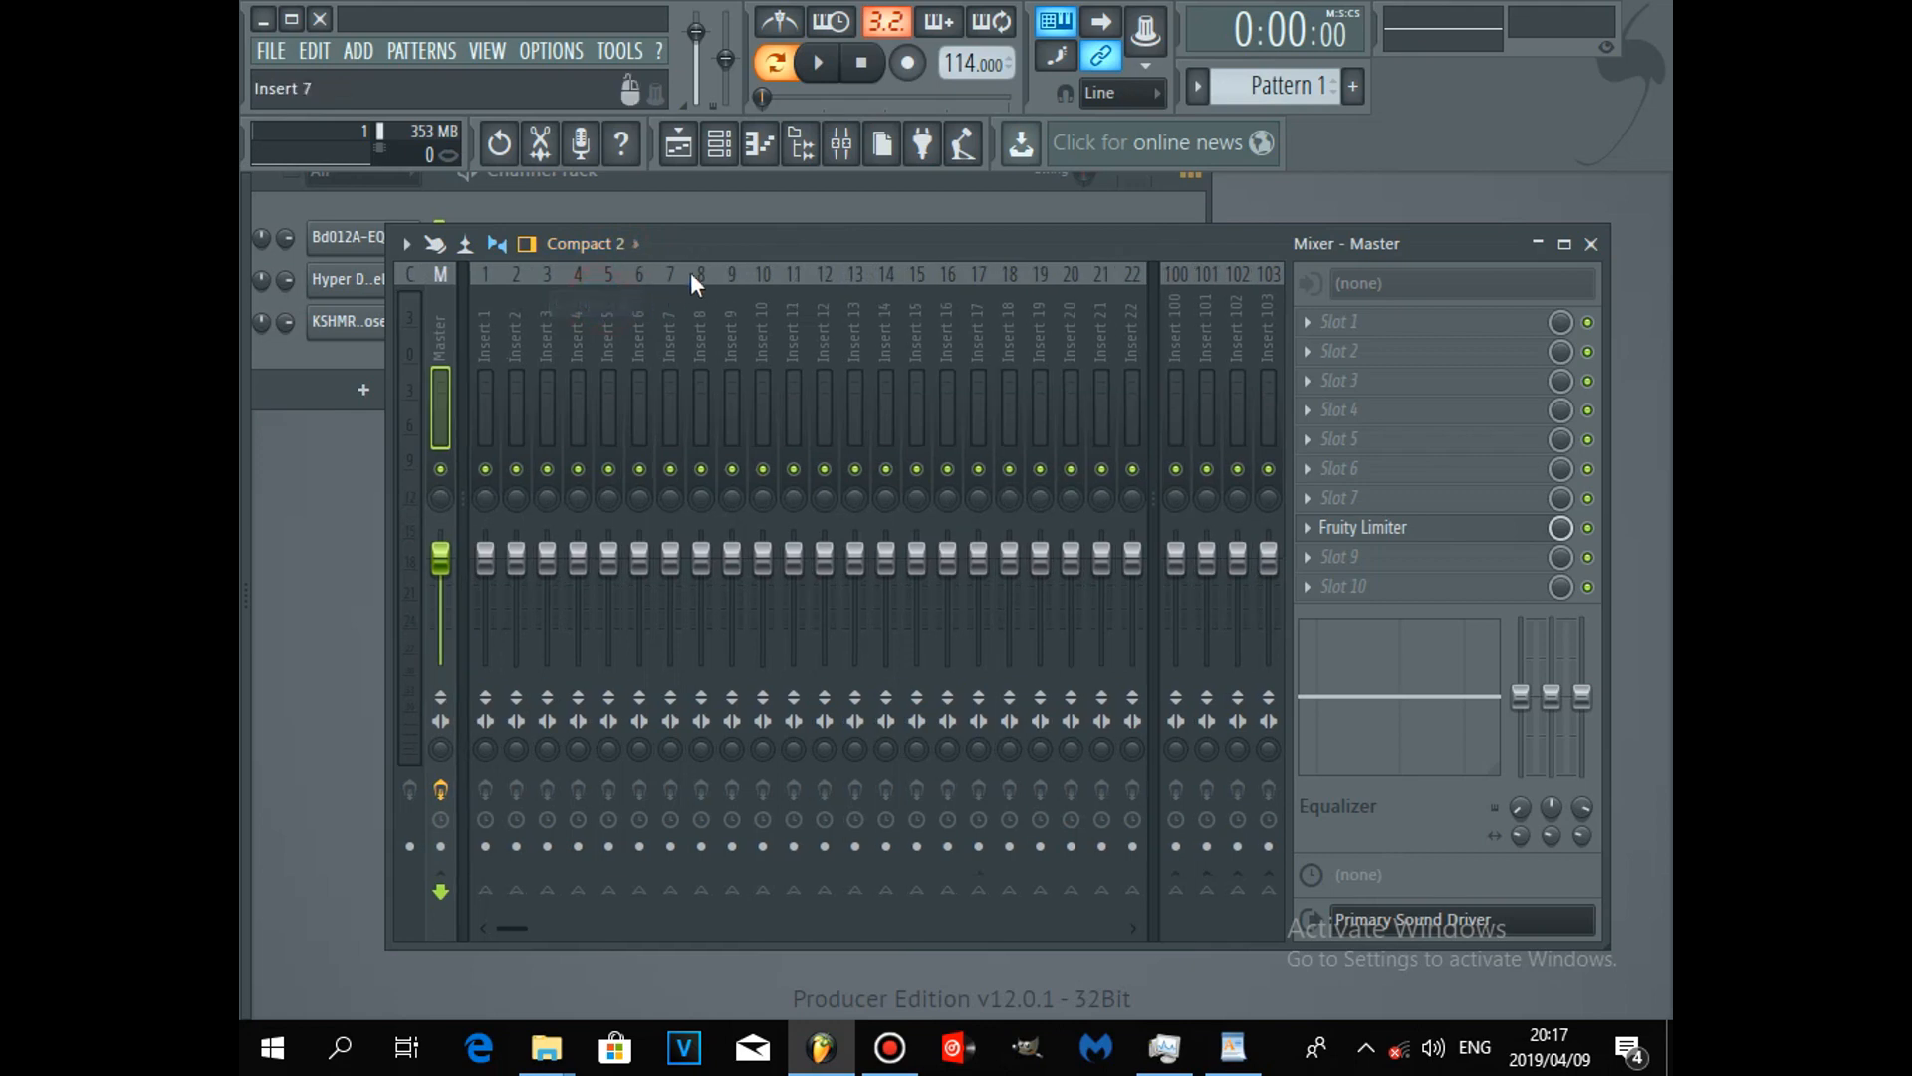
Step: Move the mixer window aside to uncover the channel names in the channel rack
{"action": "left_click_drag", "start_coordinate": [701, 243], "coordinate": [765, 243]}
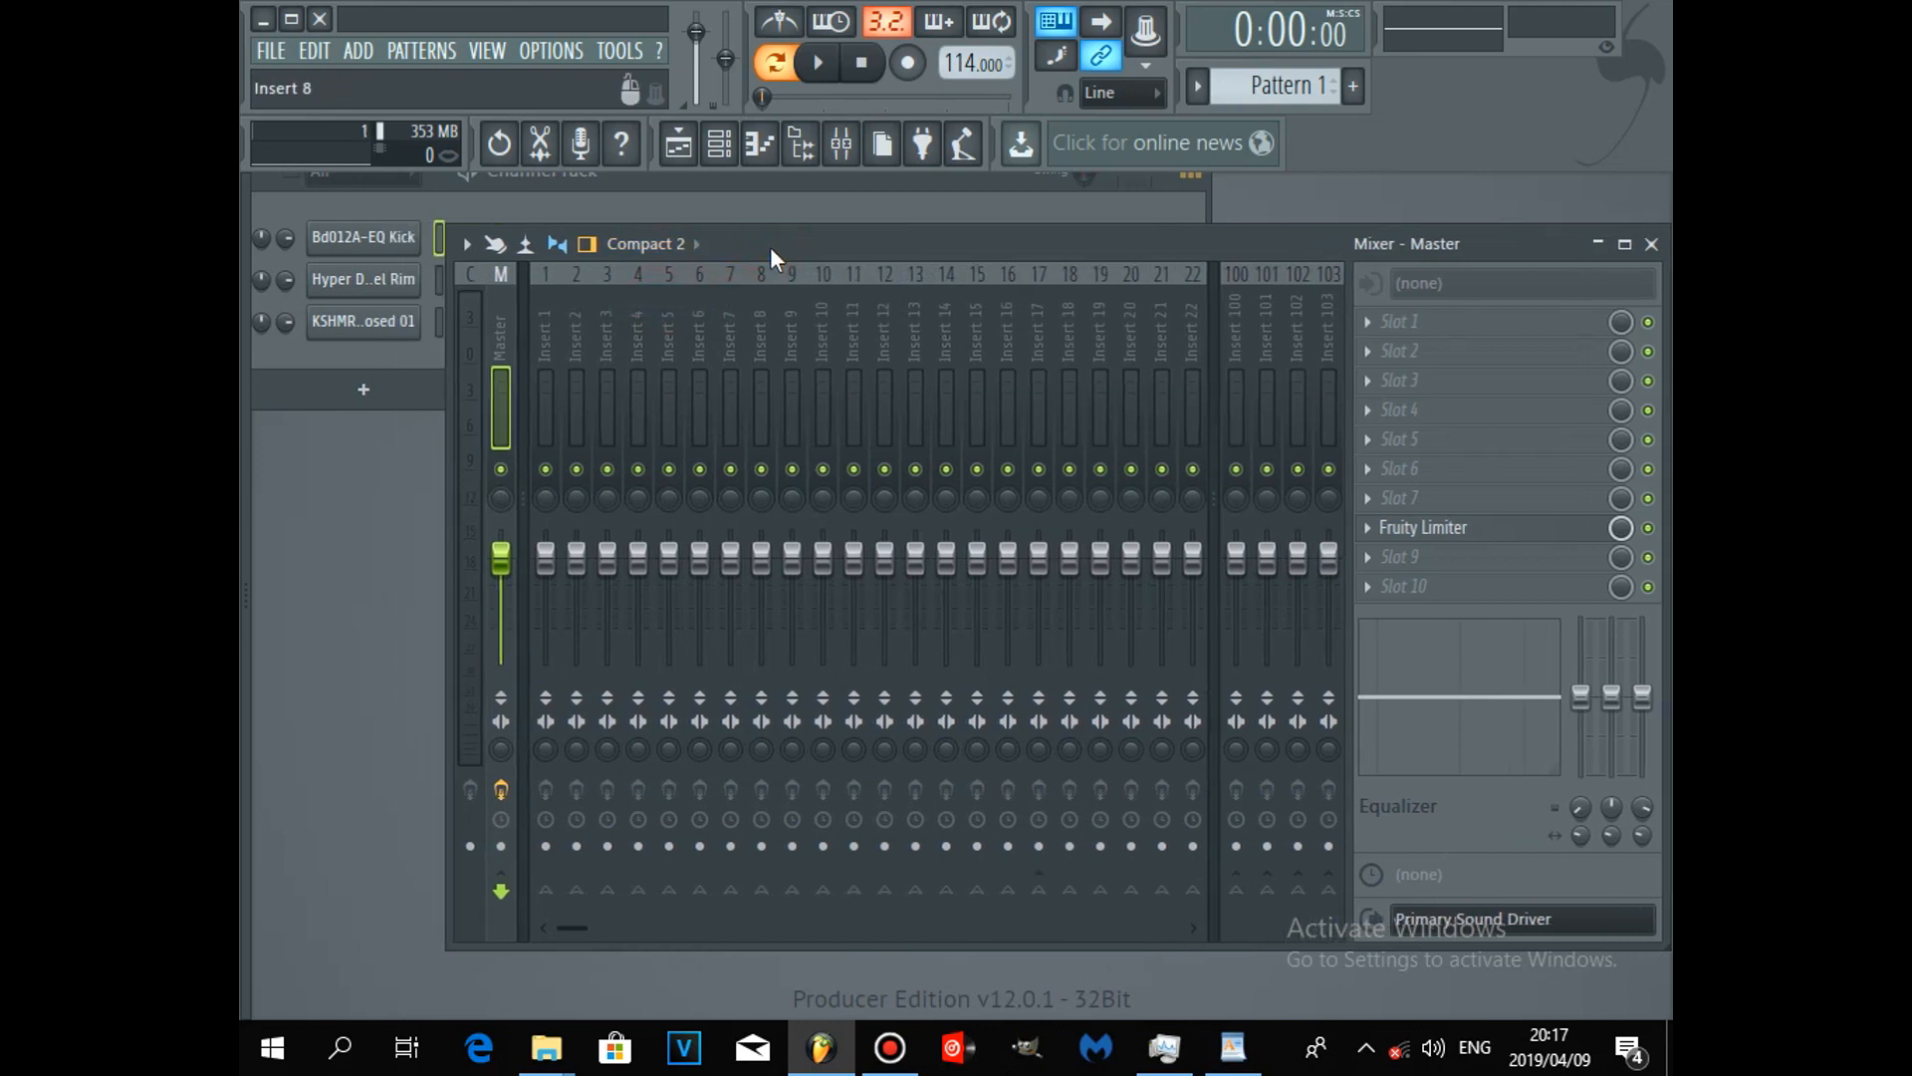
{"action": "left_click_drag", "start_coordinate": [745, 243], "coordinate": [768, 241]}
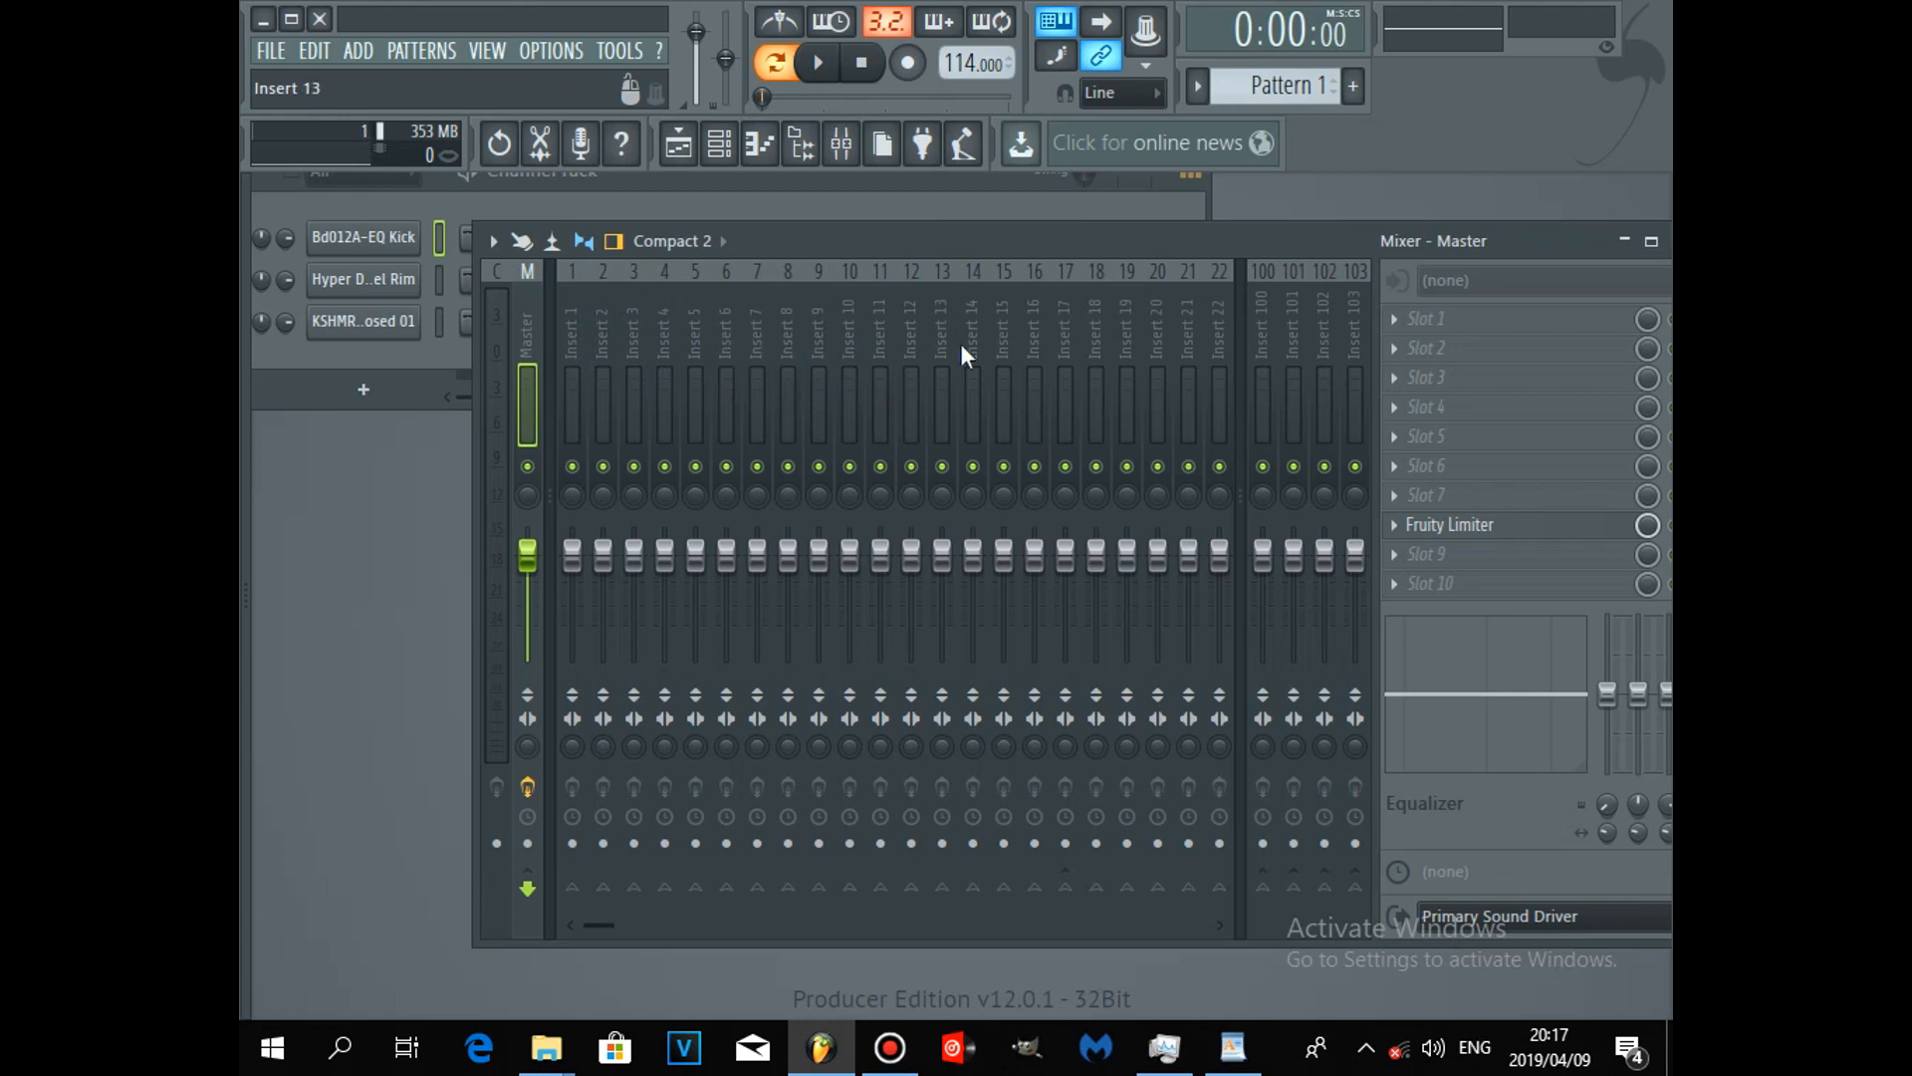
{"action": "left_click_drag", "start_coordinate": [862, 240], "coordinate": [958, 257]}
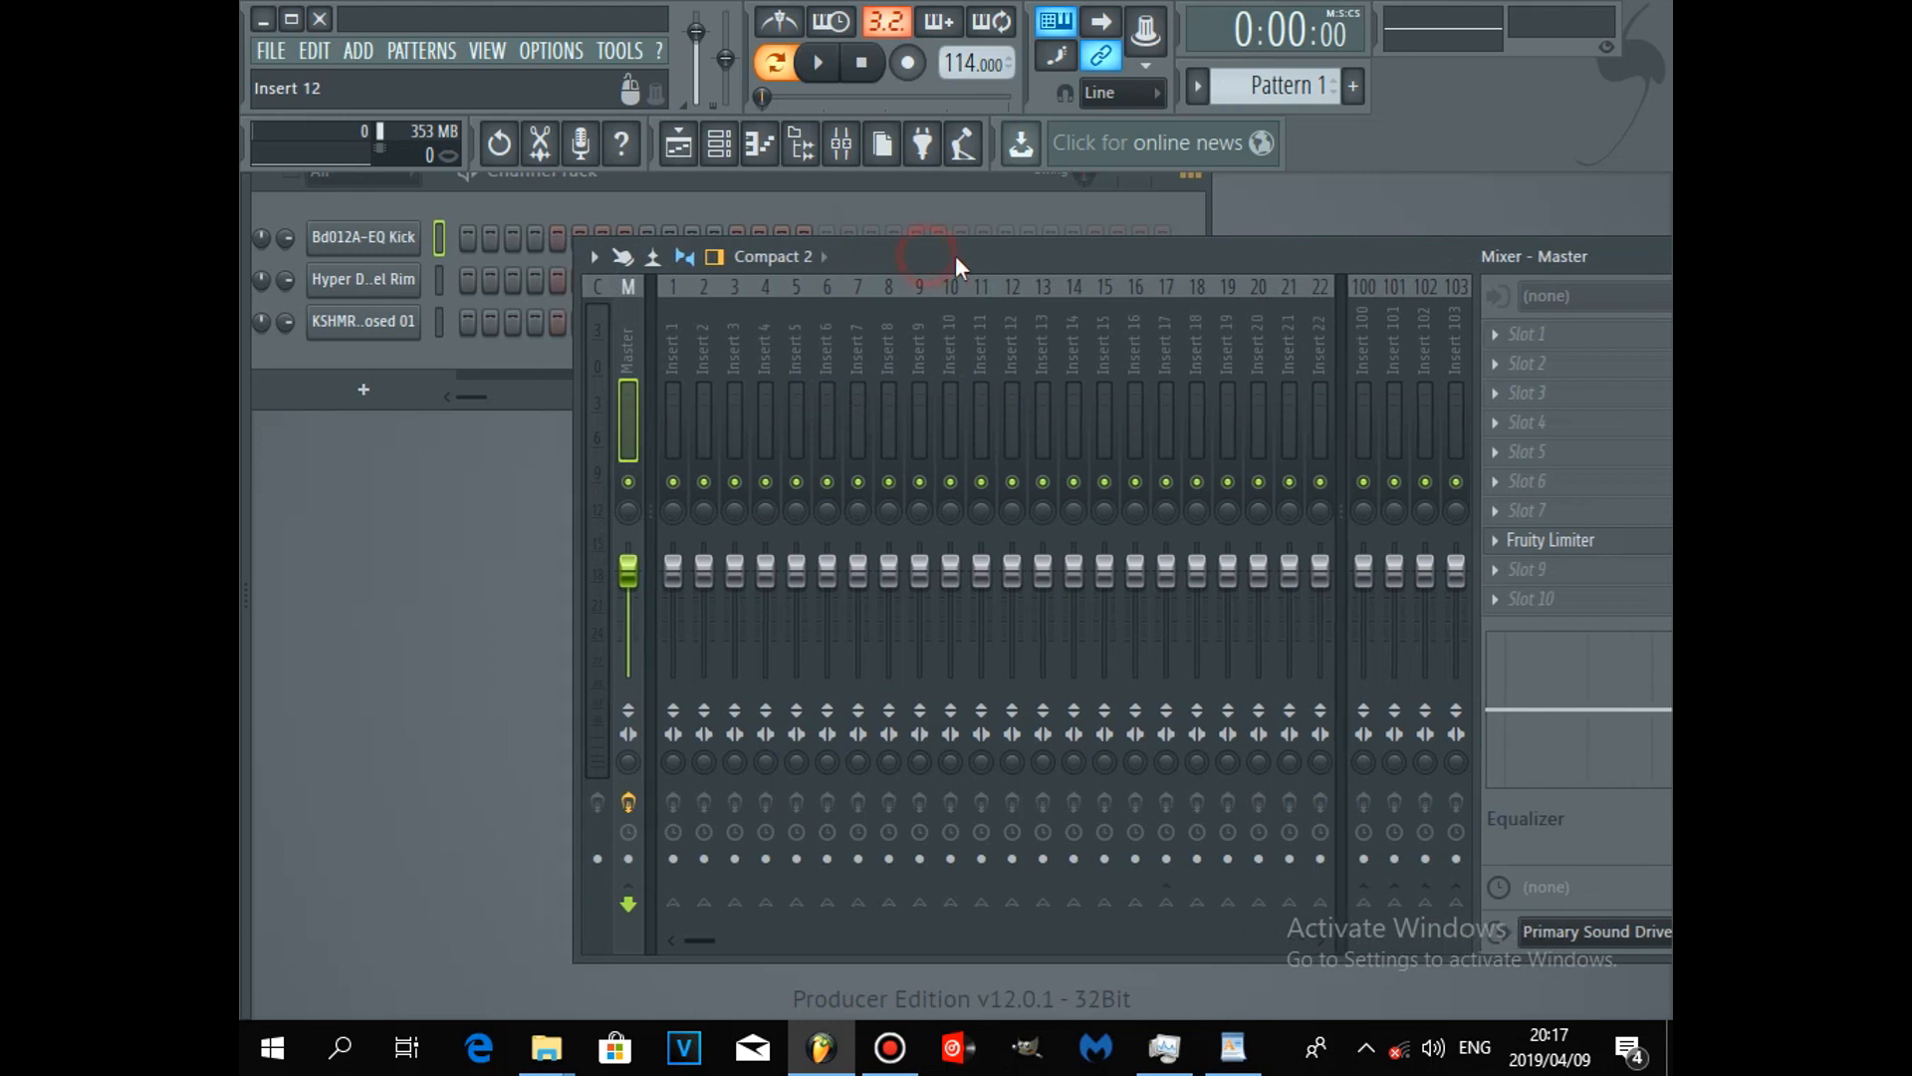
Step: Route the Bd012A-EQ Kick channel to mixer track Insert 1
{"action": "left_click", "coordinate": [380, 242]}
{"action": "left_click_drag", "start_coordinate": [803, 571], "coordinate": [808, 498]}
{"action": "left_click_drag", "start_coordinate": [924, 498], "coordinate": [719, 545]}
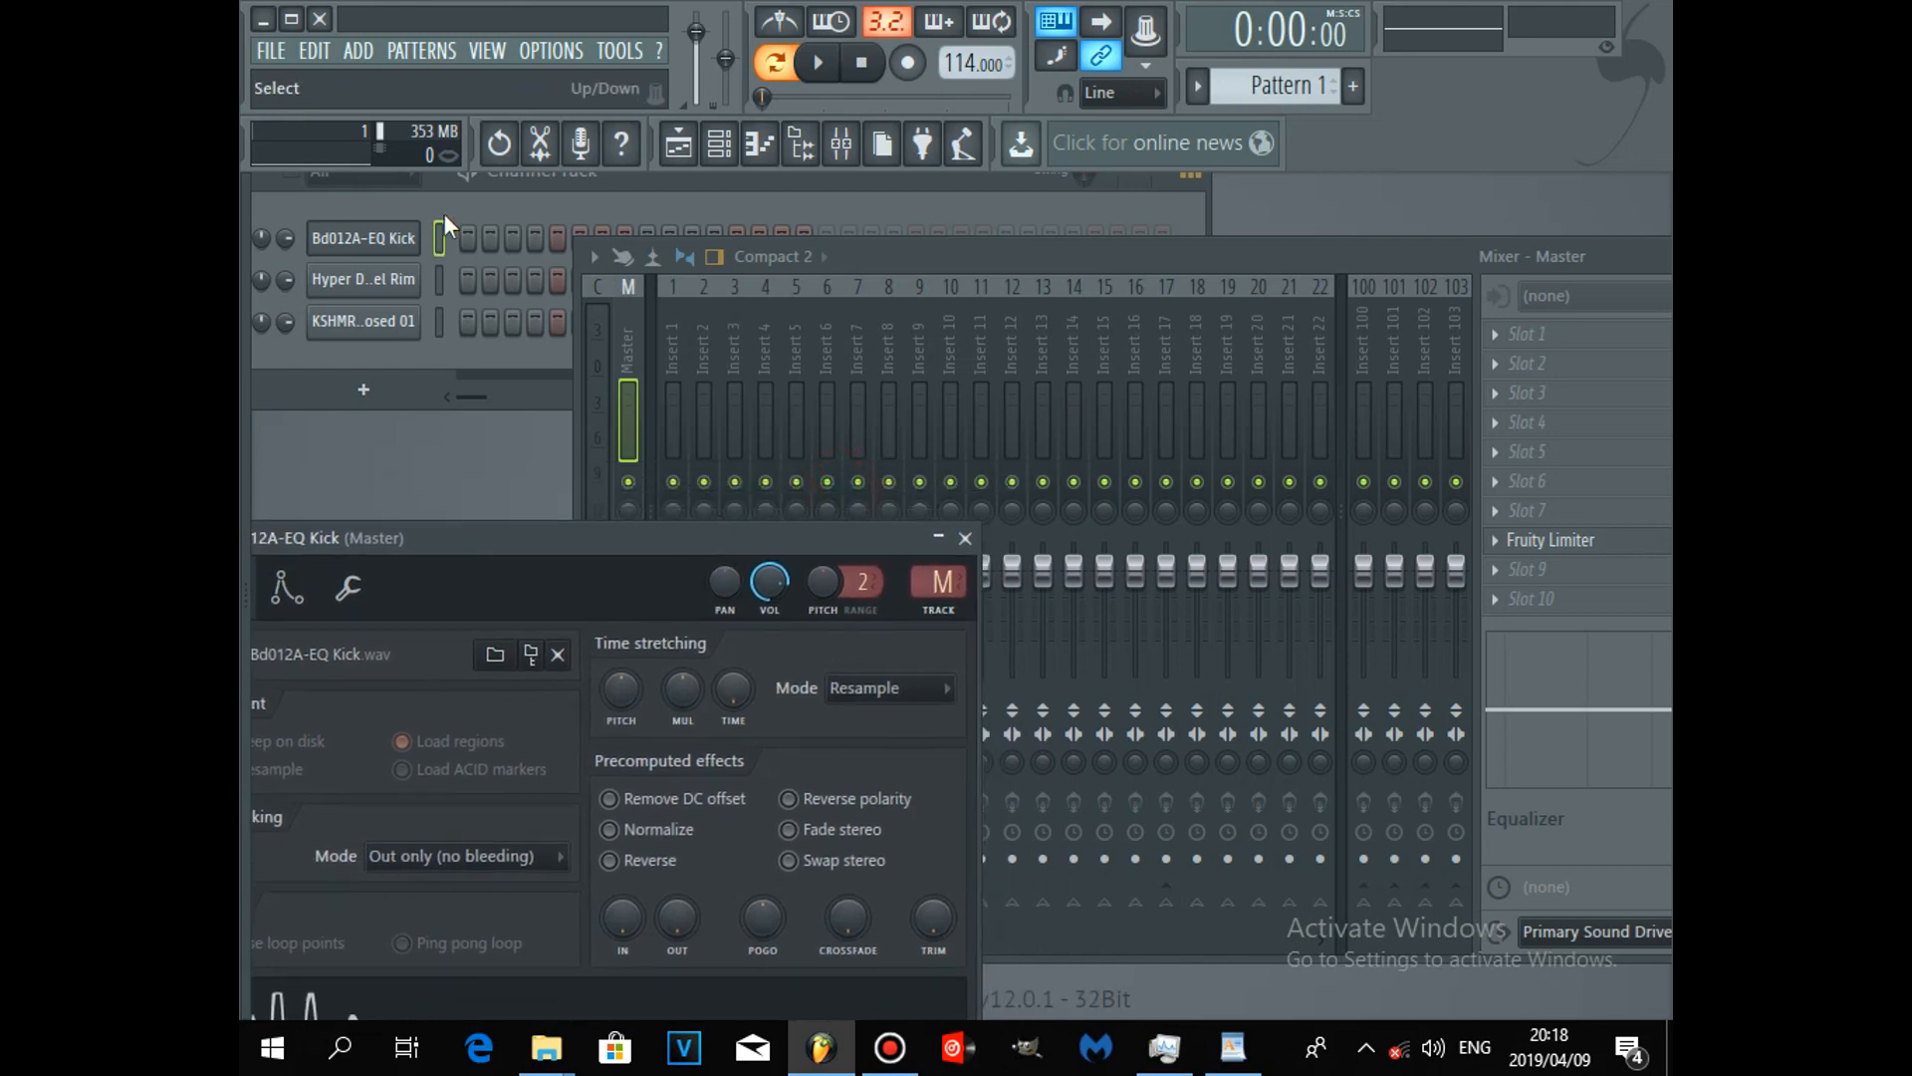
{"action": "right_click", "coordinate": [675, 342]}
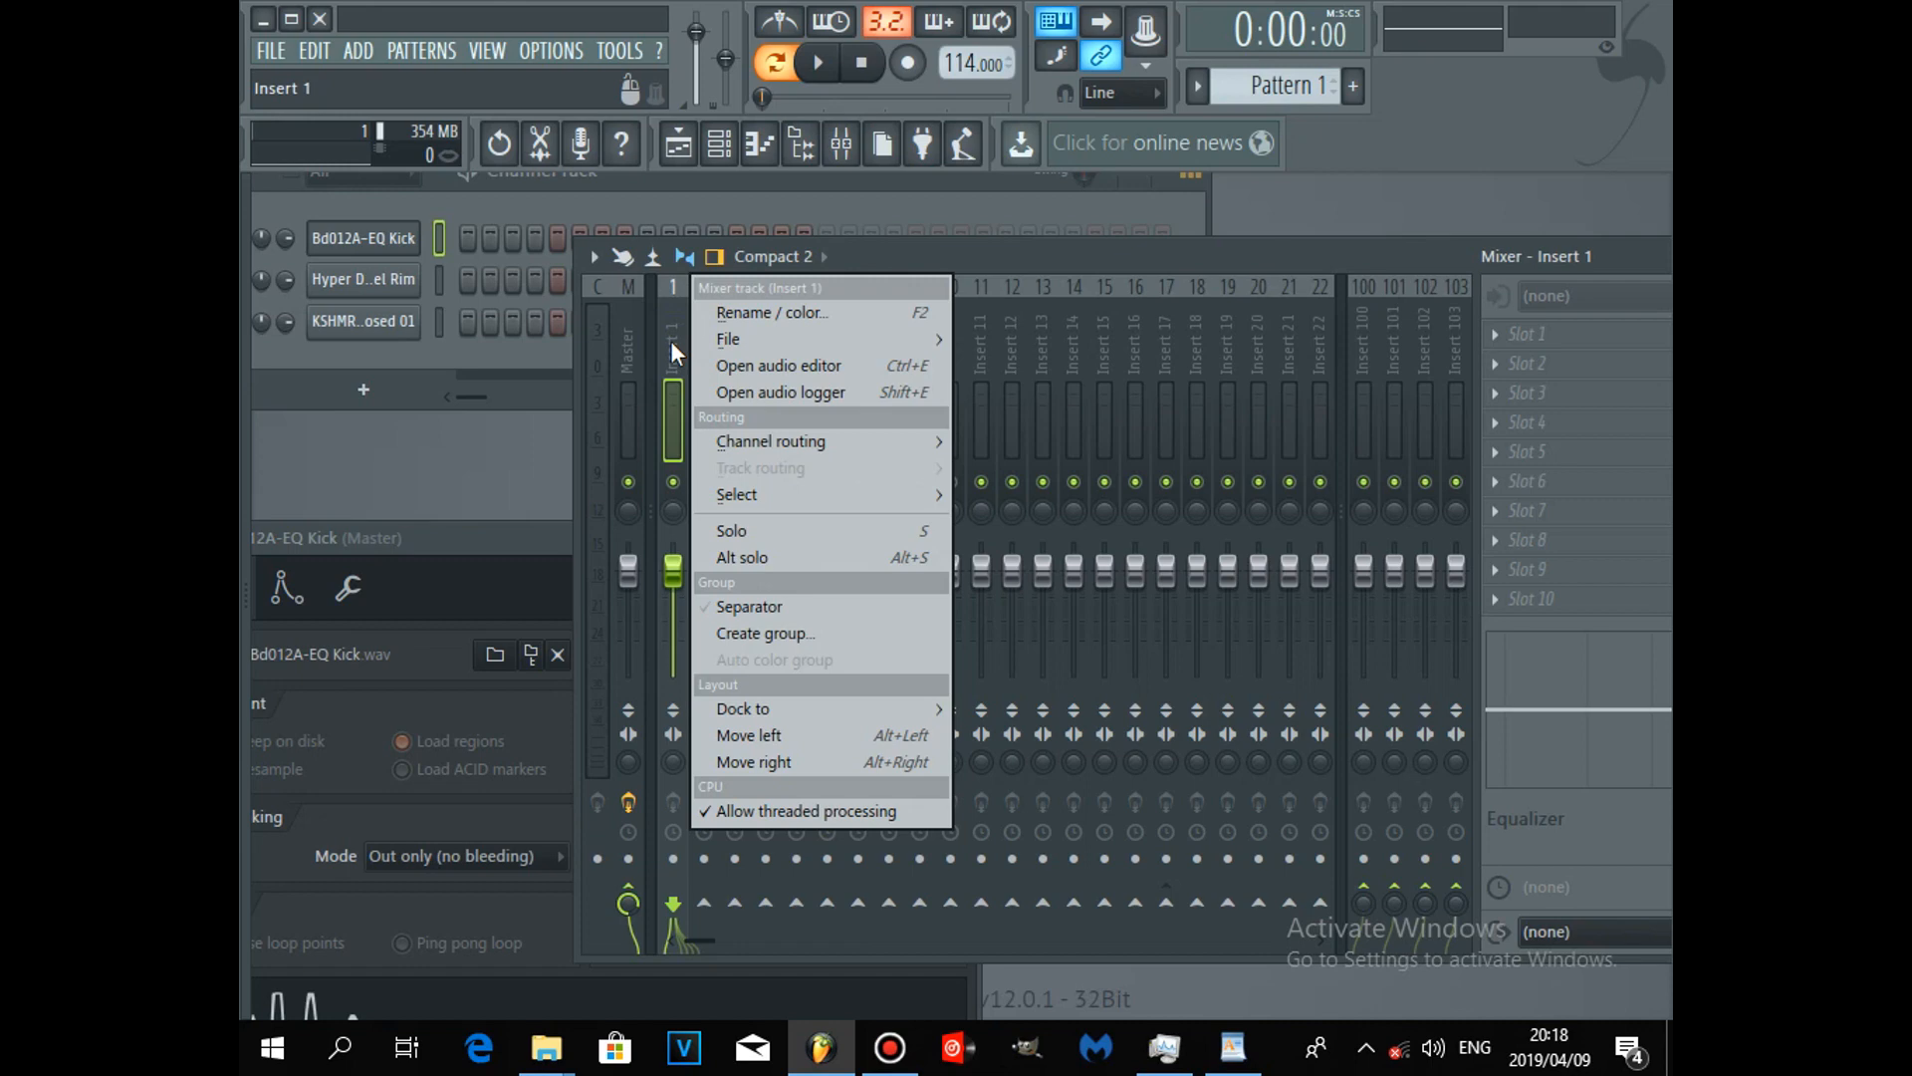
{"action": "mouse_move", "coordinate": [815, 434]}
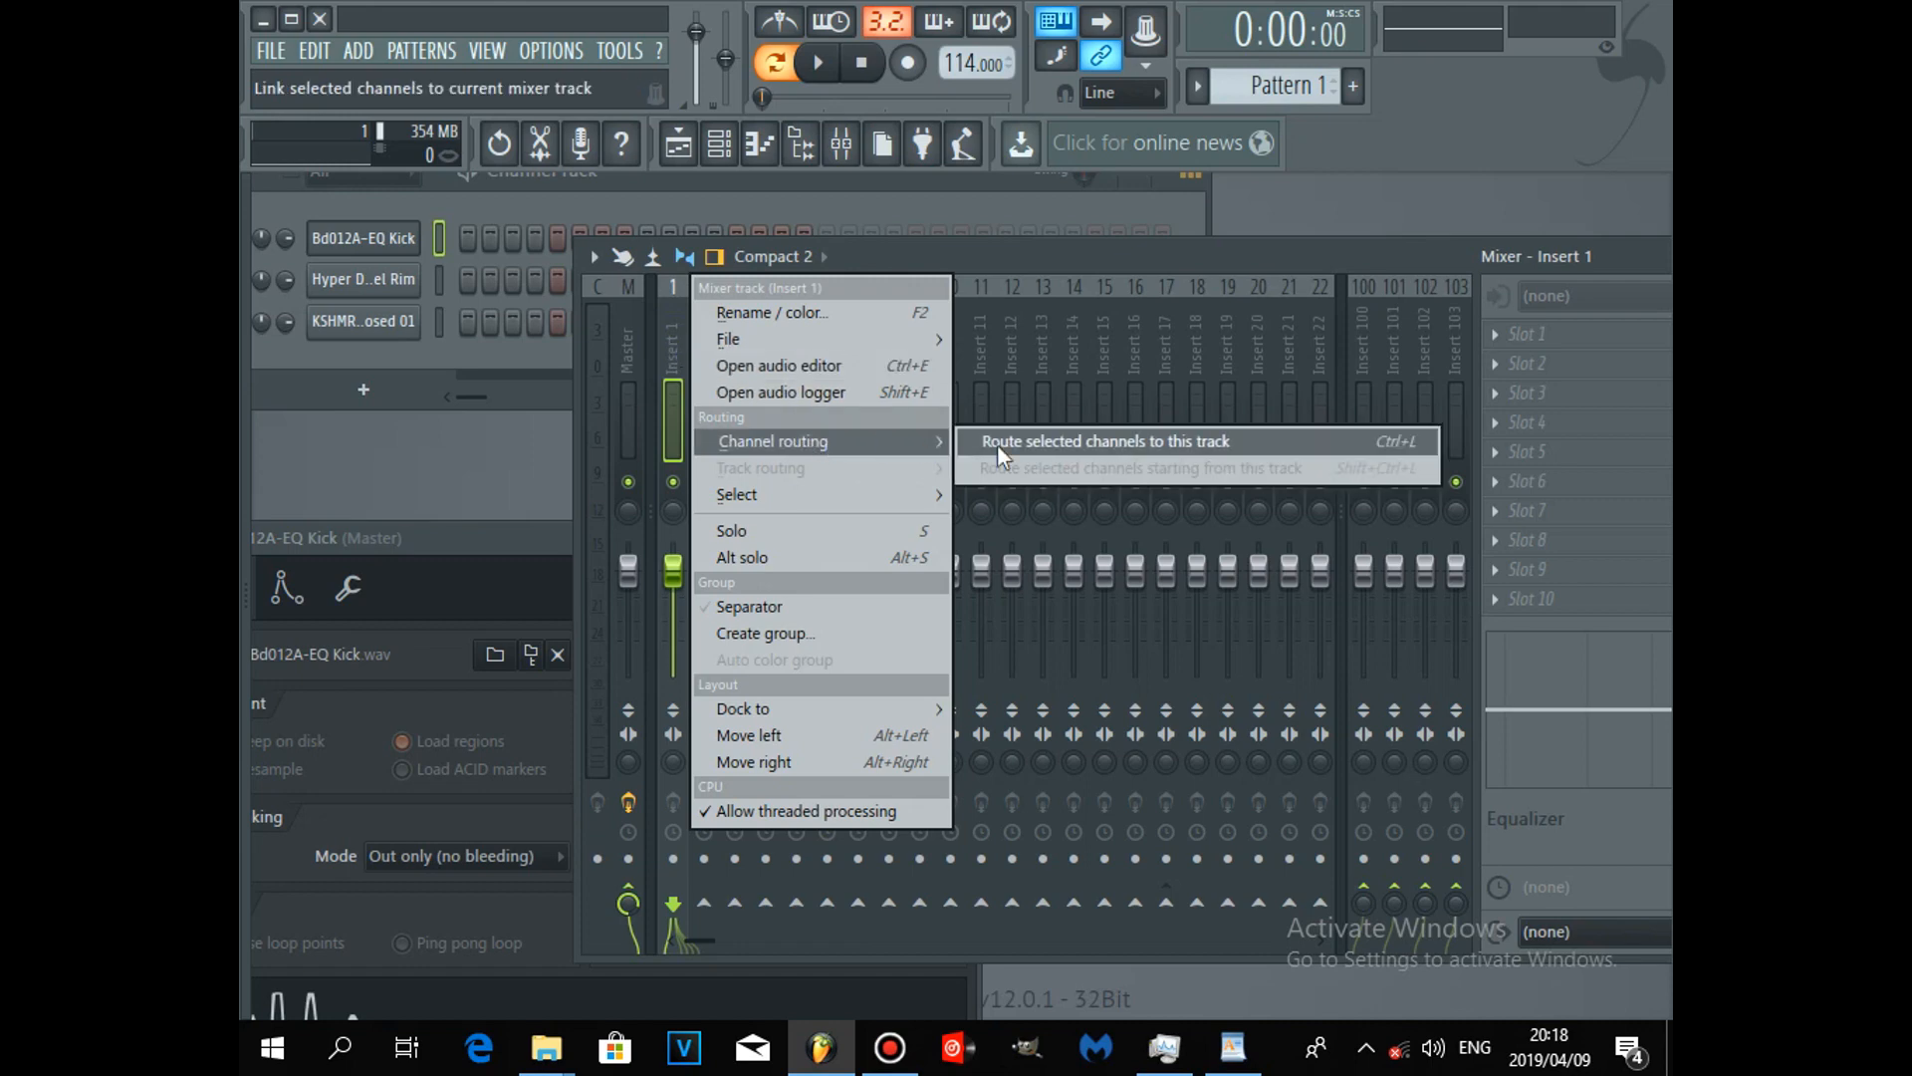
{"action": "left_click", "coordinate": [1095, 438]}
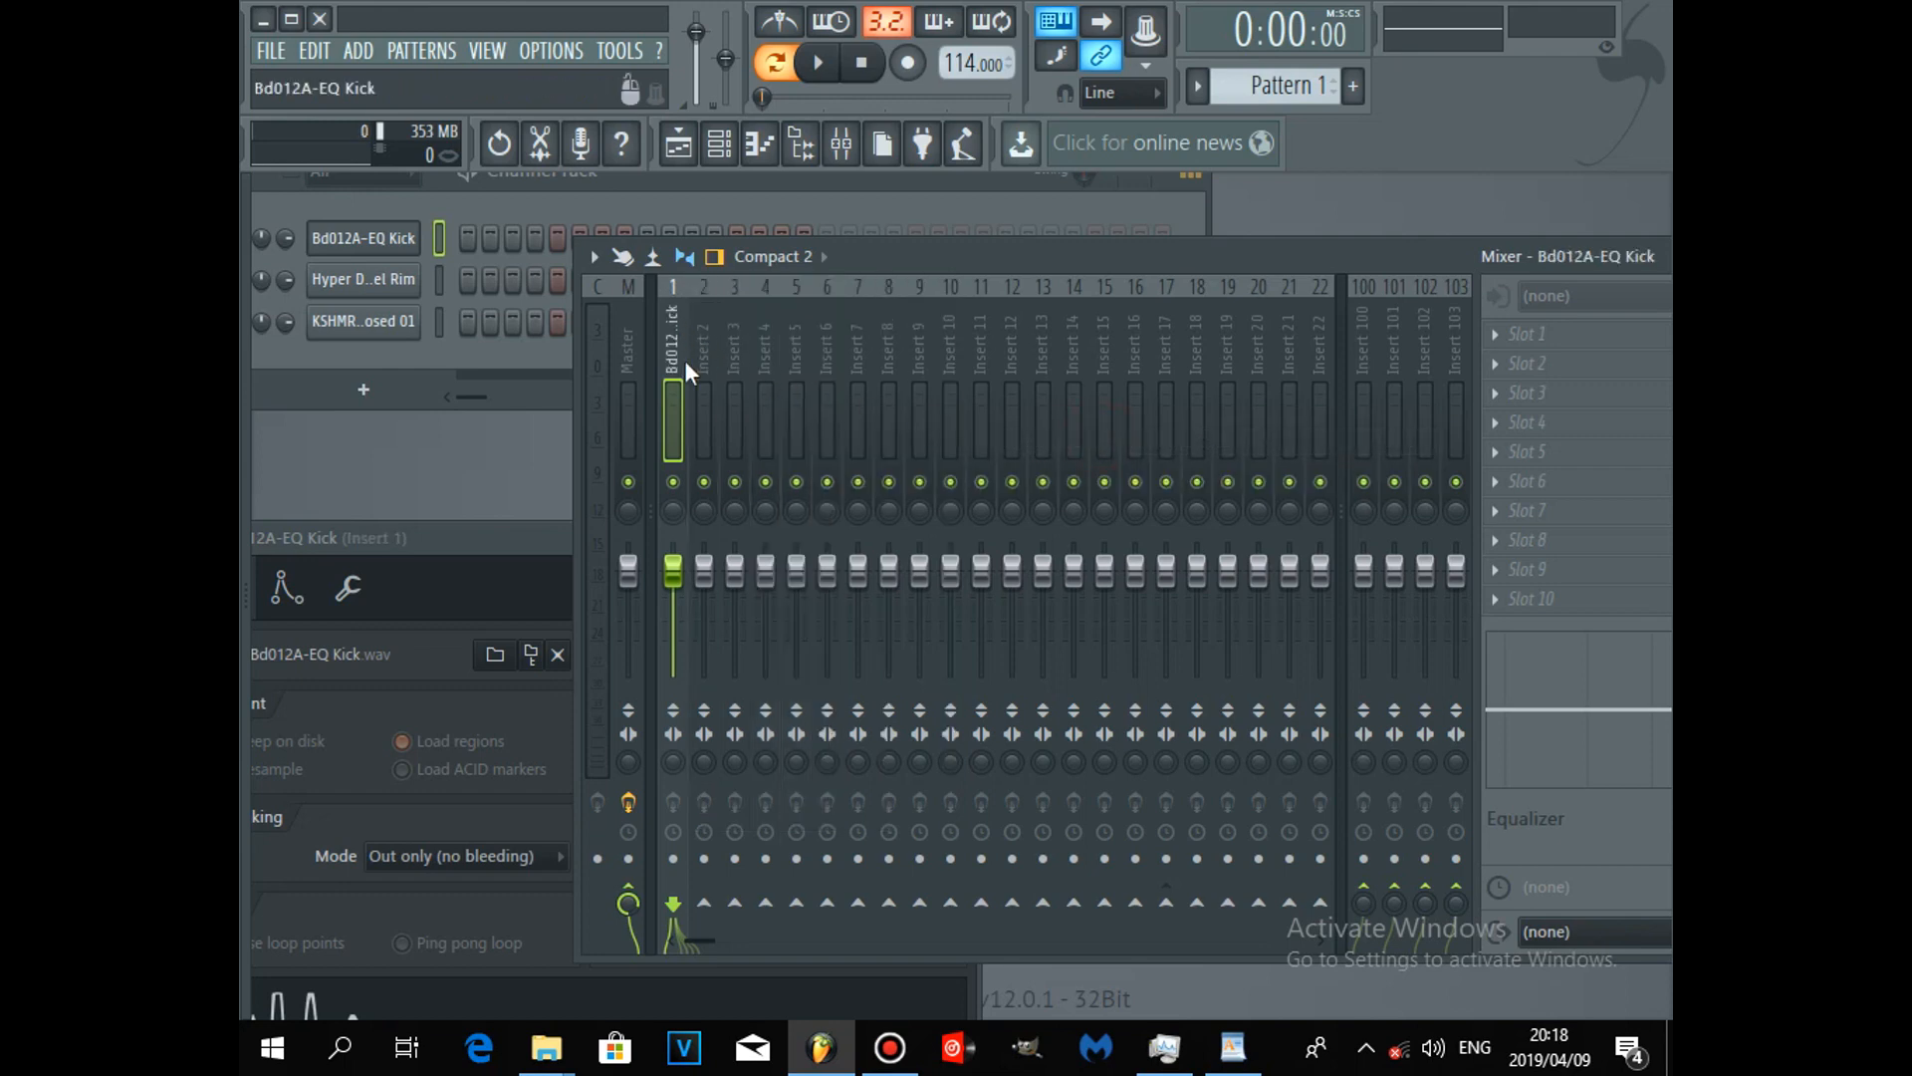
Step: Route the Hyper rim channel to mixer track Insert 2
{"action": "left_click", "coordinate": [444, 277]}
{"action": "left_click_drag", "start_coordinate": [1011, 177], "coordinate": [893, 177]}
{"action": "left_click", "coordinate": [1176, 255]}
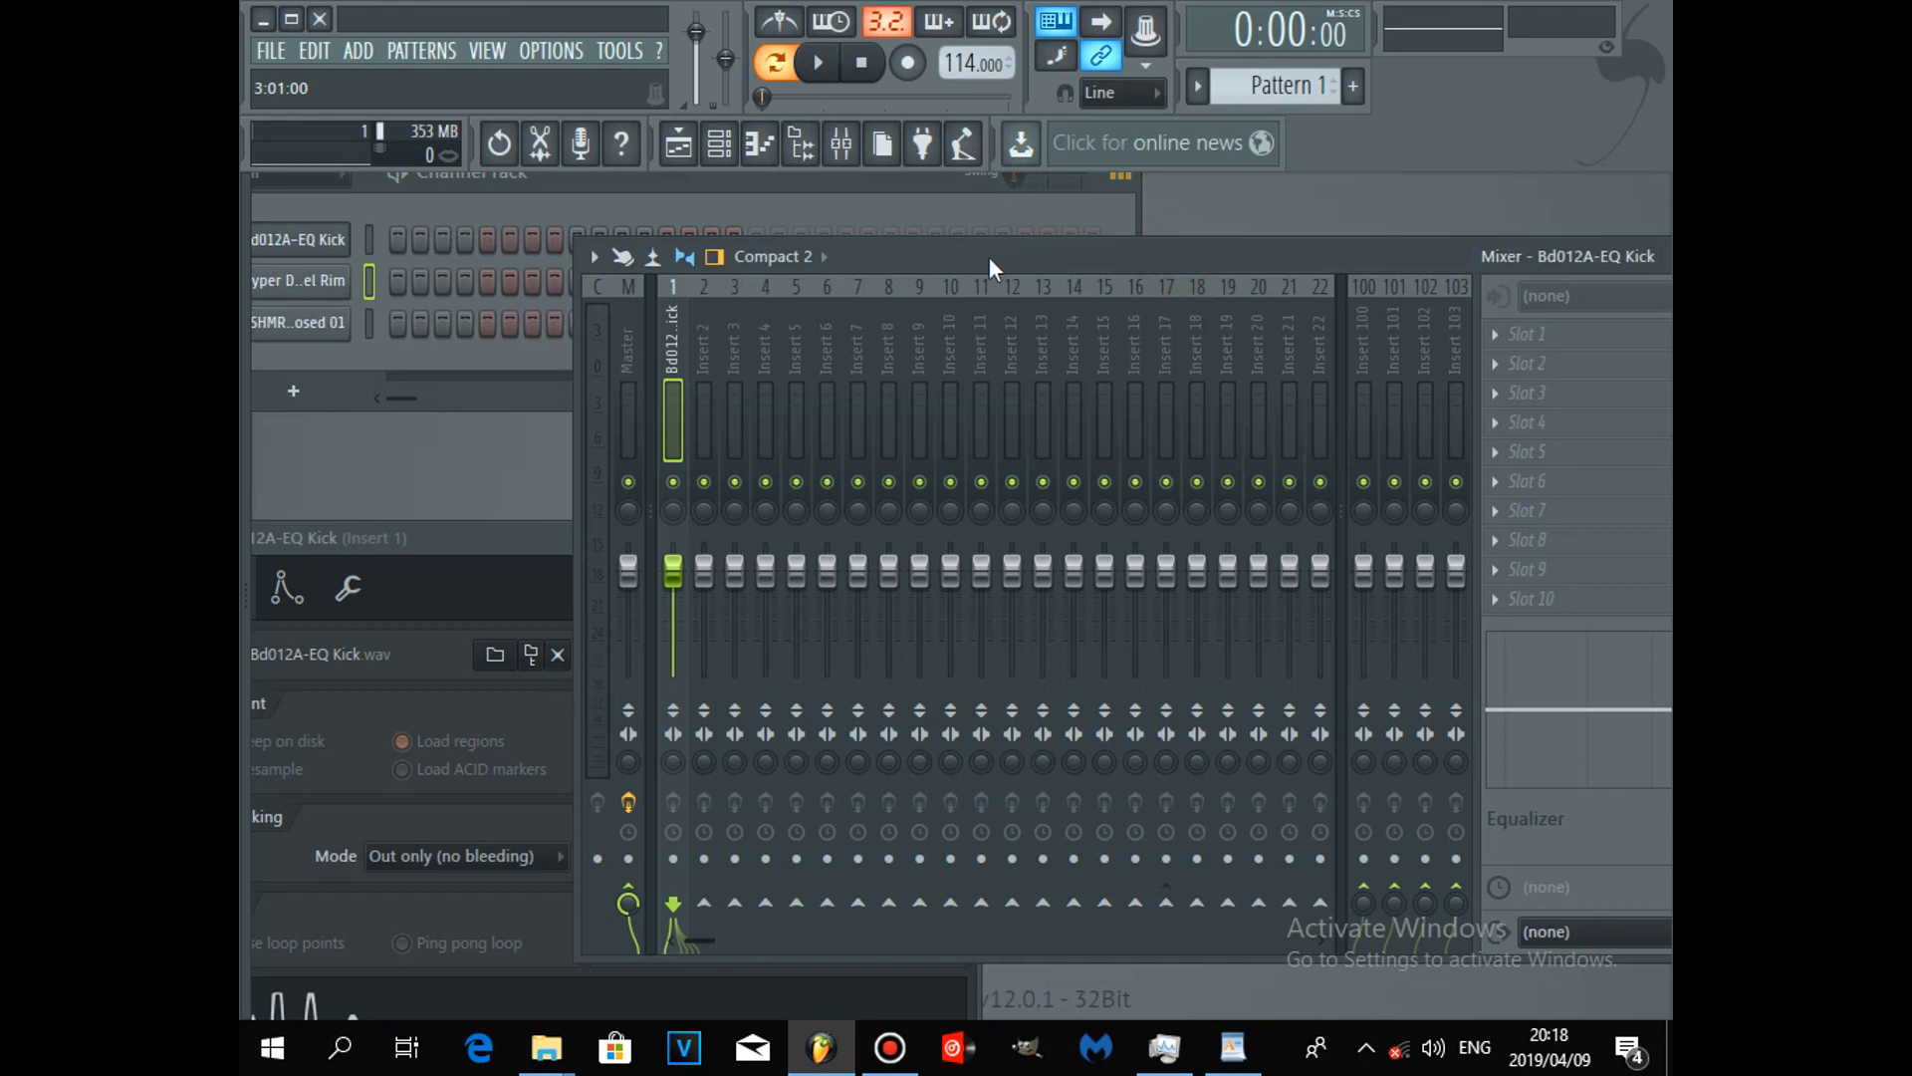
{"action": "left_click_drag", "start_coordinate": [988, 257], "coordinate": [1062, 259]}
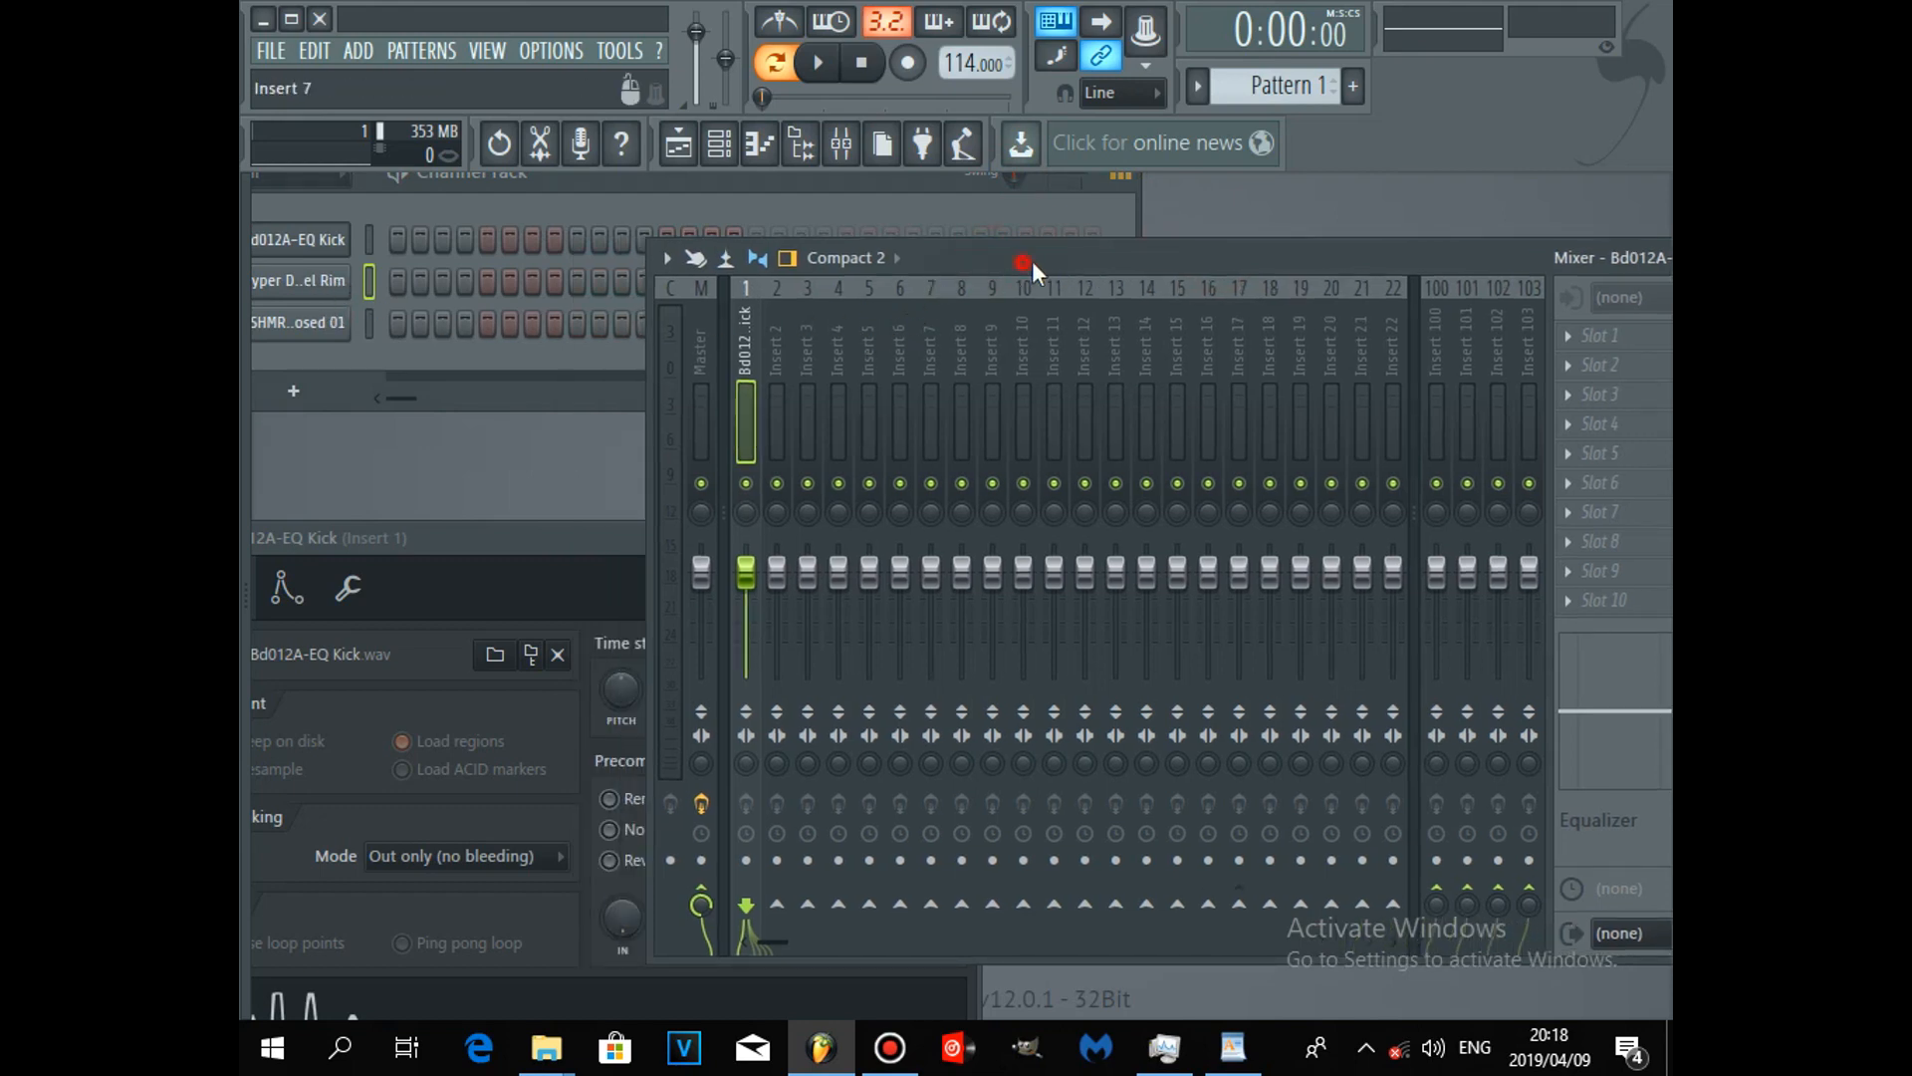
{"action": "left_click_drag", "start_coordinate": [1021, 261], "coordinate": [1047, 261]}
{"action": "right_click", "coordinate": [803, 335]}
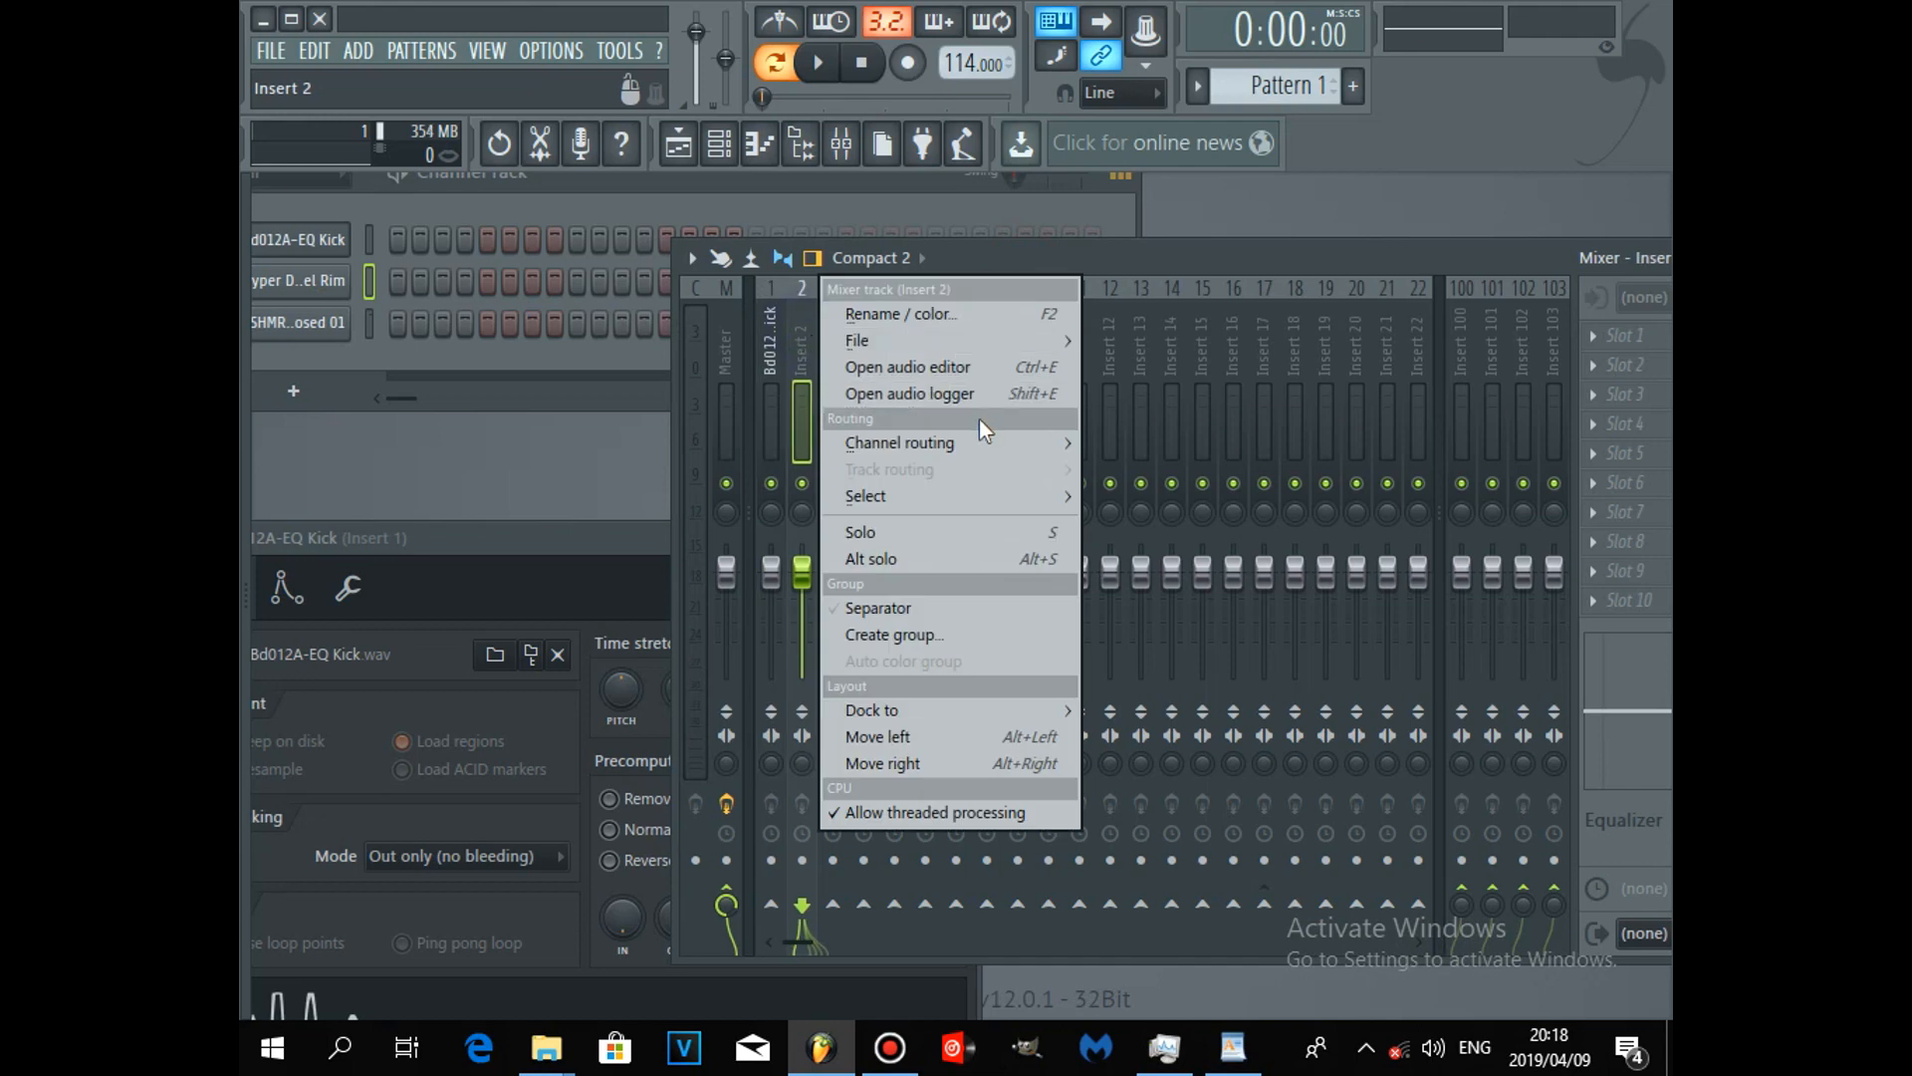
{"action": "mouse_move", "coordinate": [988, 433]}
{"action": "left_click", "coordinate": [1180, 444]}
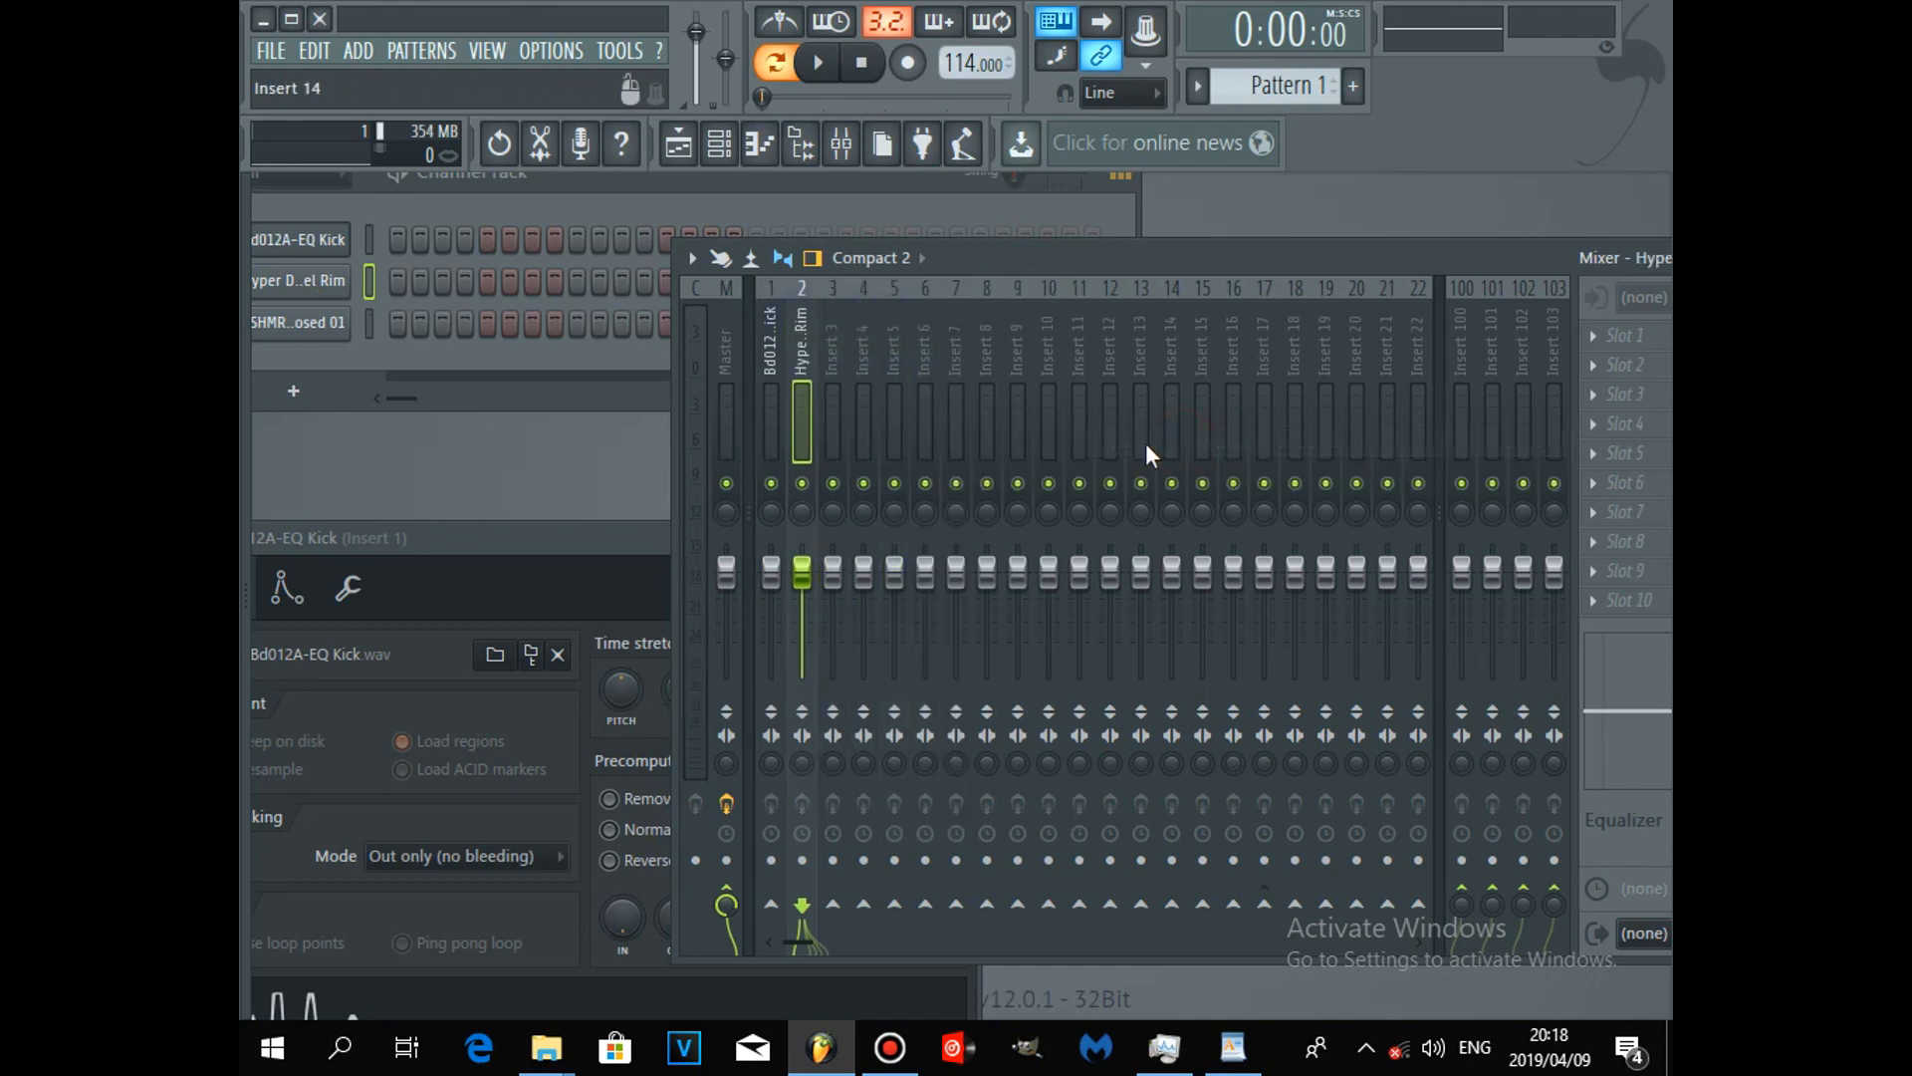
Step: Route the KSHMR Hi Hats Closed 01 channel to mixer track Insert 3
{"action": "left_click", "coordinate": [341, 328]}
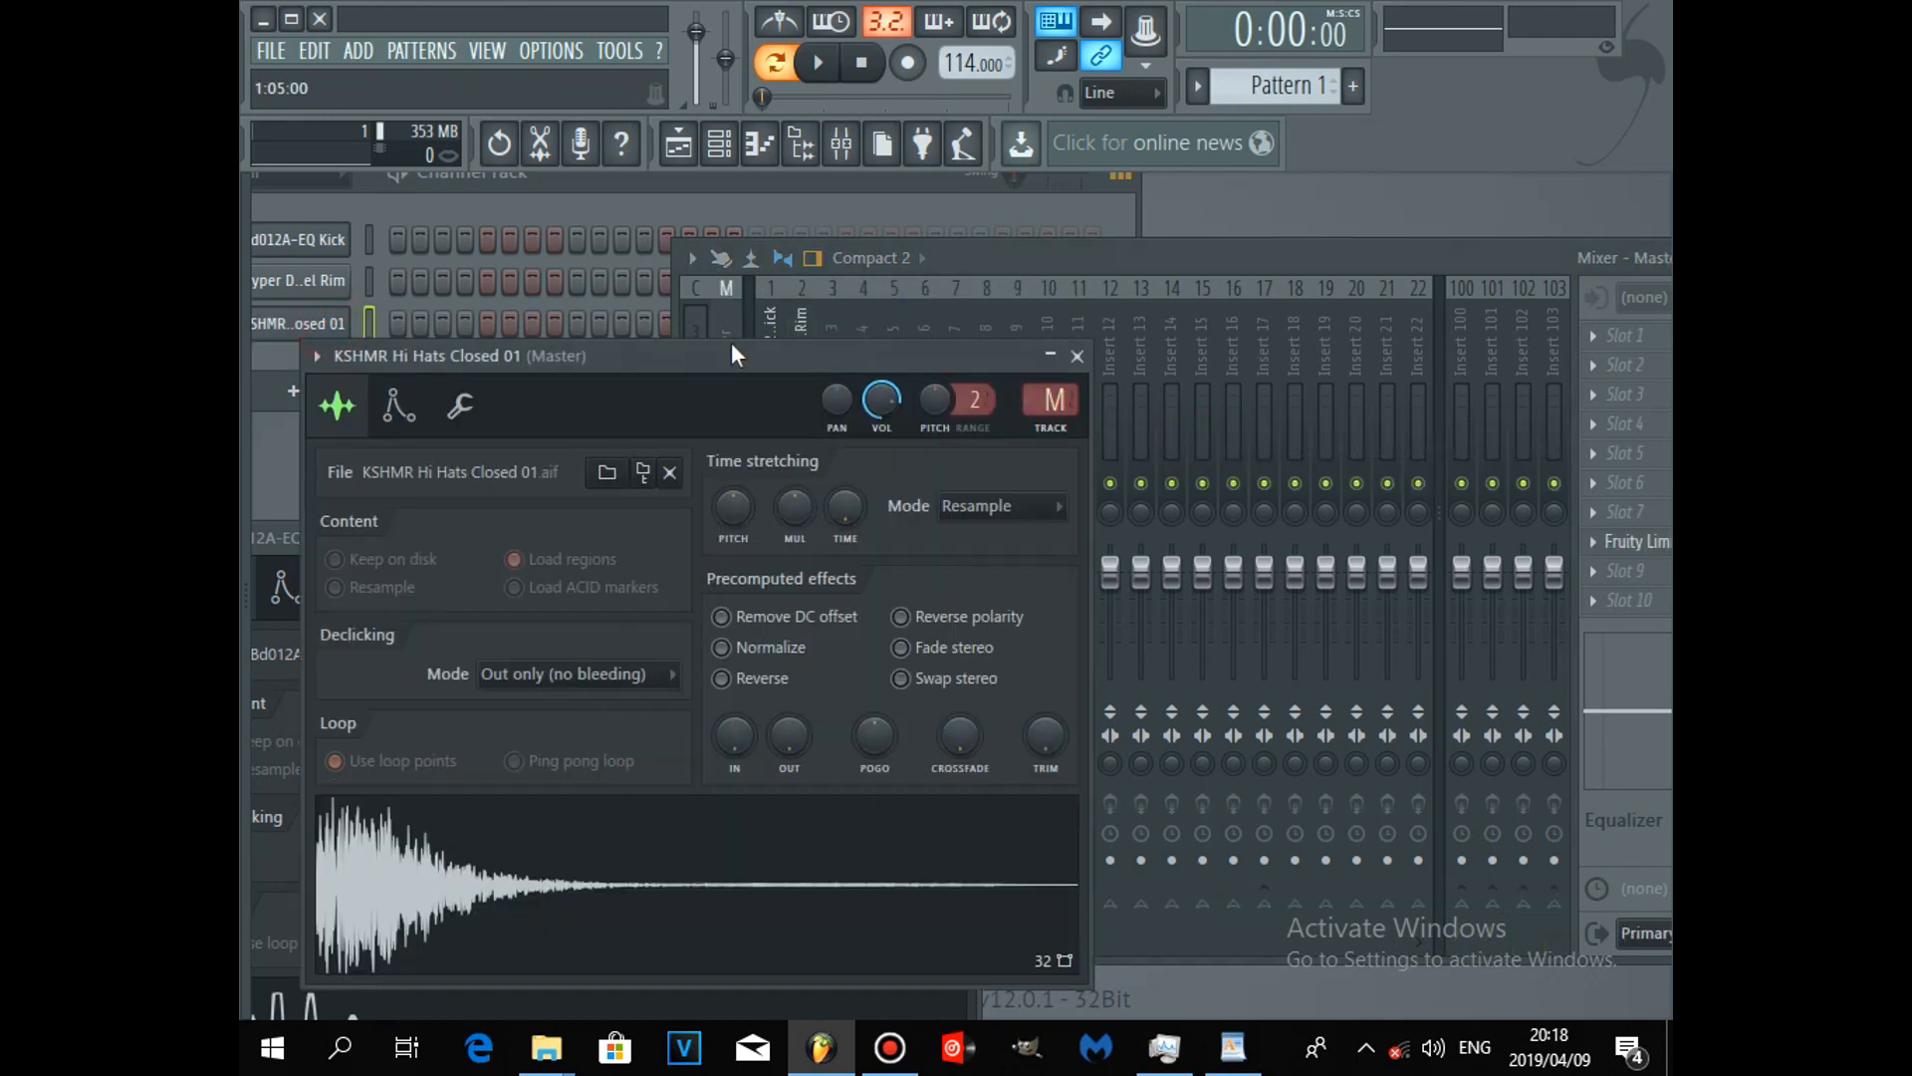
{"action": "left_click", "coordinate": [1050, 356]}
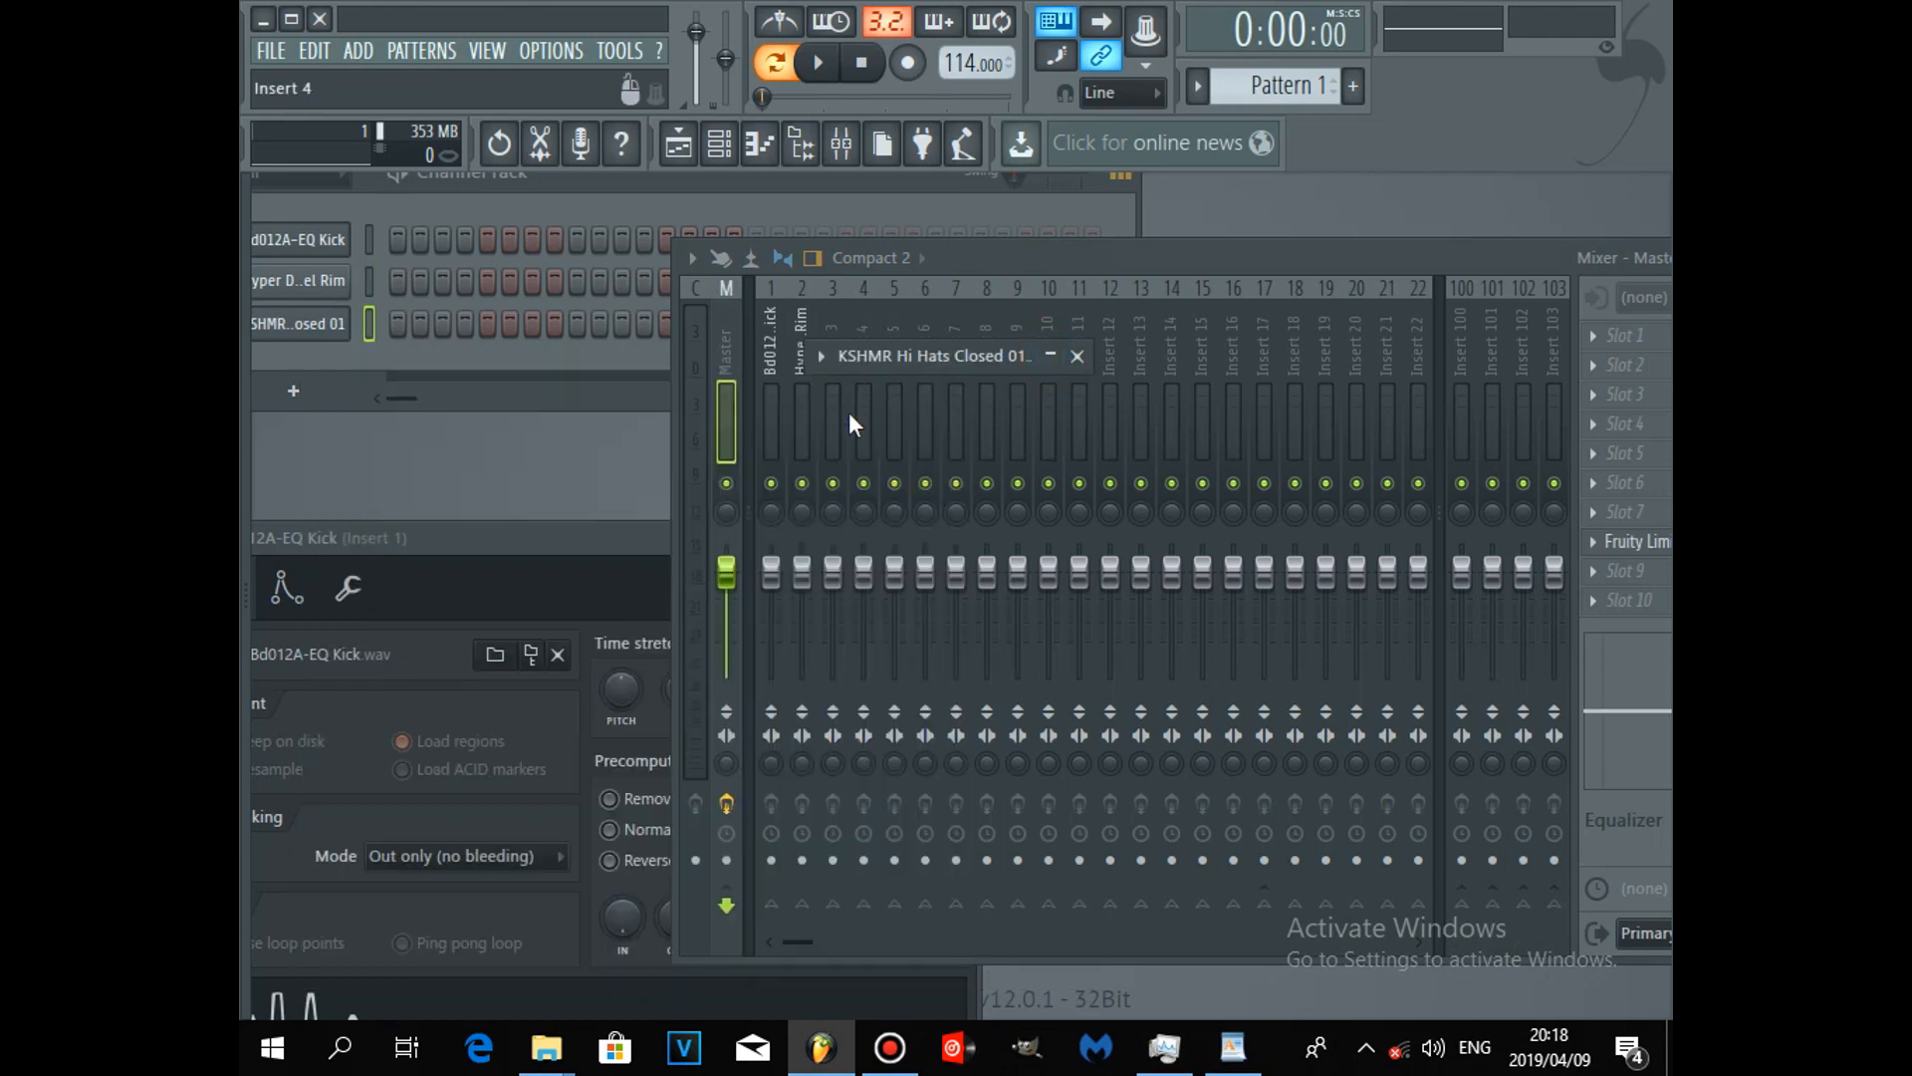
{"action": "left_click", "coordinate": [1077, 355]}
{"action": "right_click", "coordinate": [841, 354]}
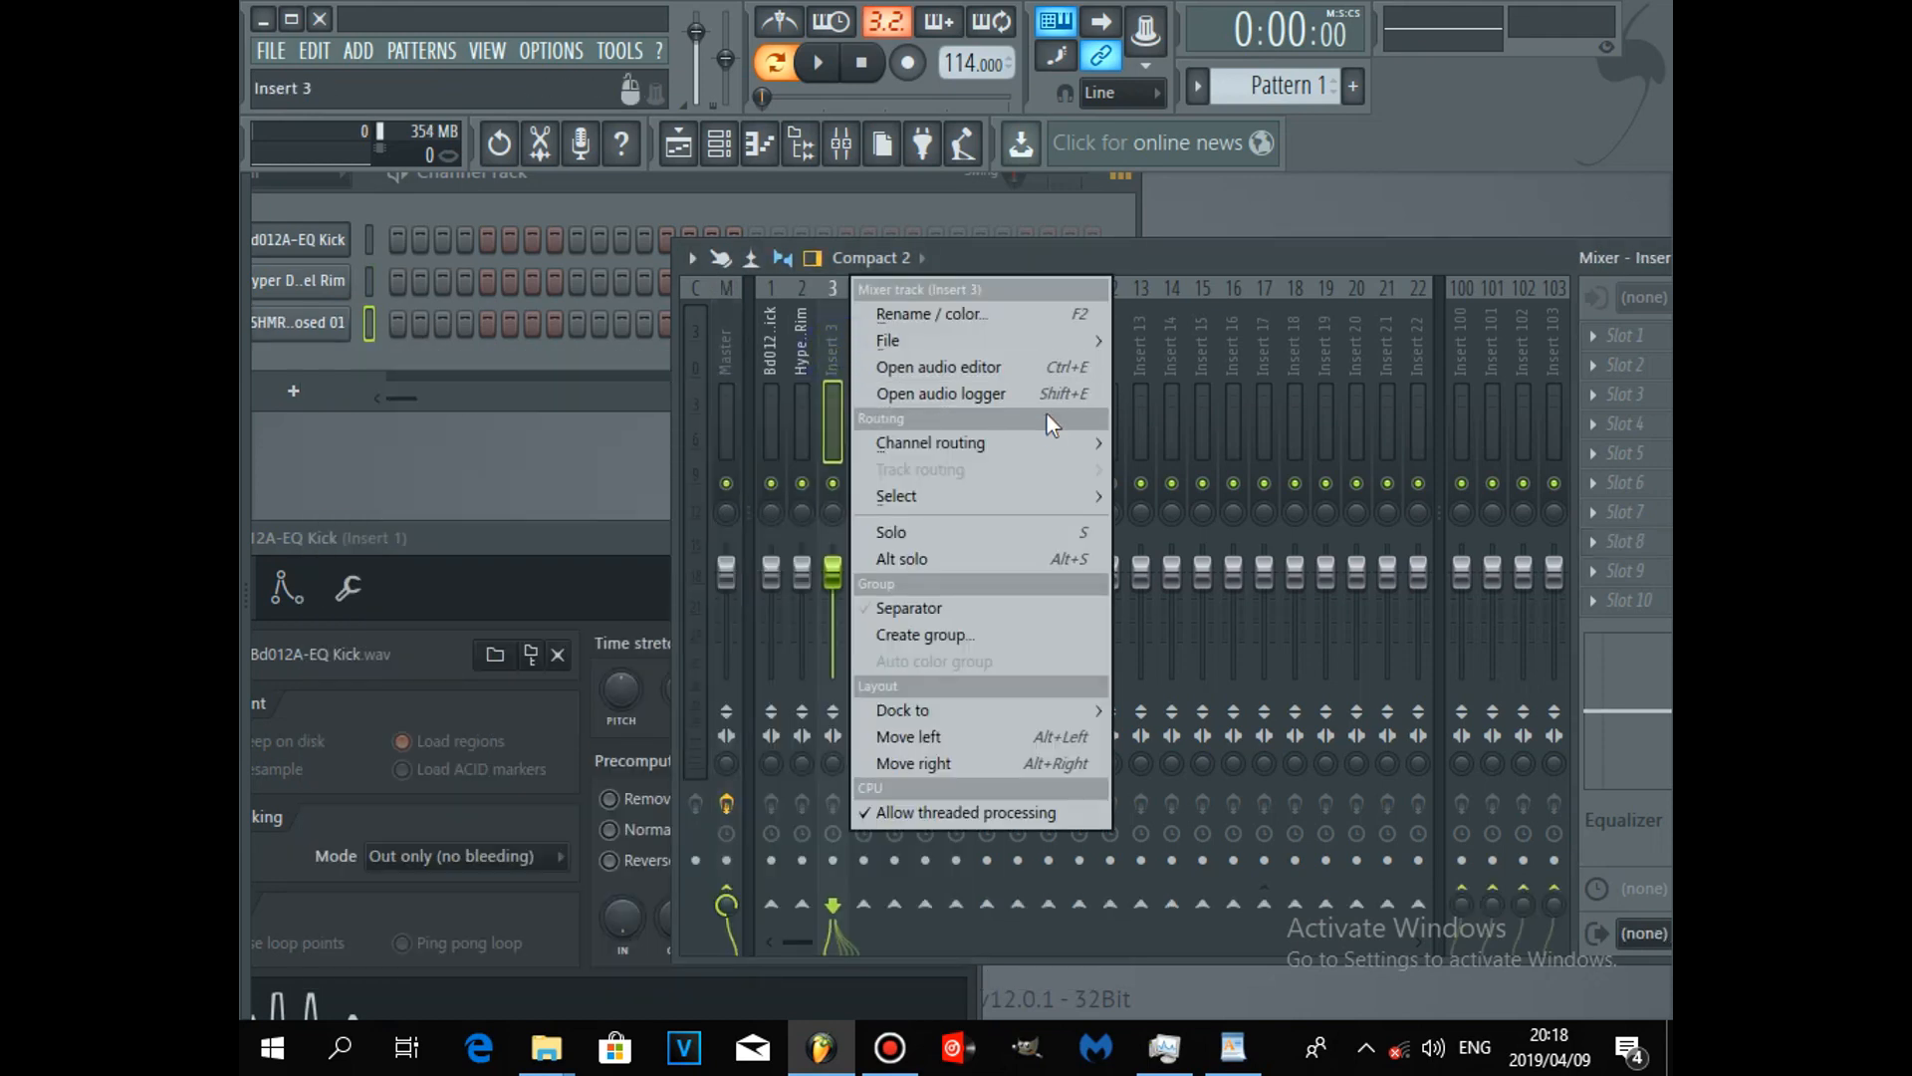
{"action": "mouse_move", "coordinate": [1046, 438]}
{"action": "left_click", "coordinate": [1163, 442]}
Step: Try lowering the Bd012A-EQ Kick channel's volume to 73% in the channel rack, and reset its volume and panning
{"action": "left_click_drag", "start_coordinate": [1096, 253], "coordinate": [1097, 240]}
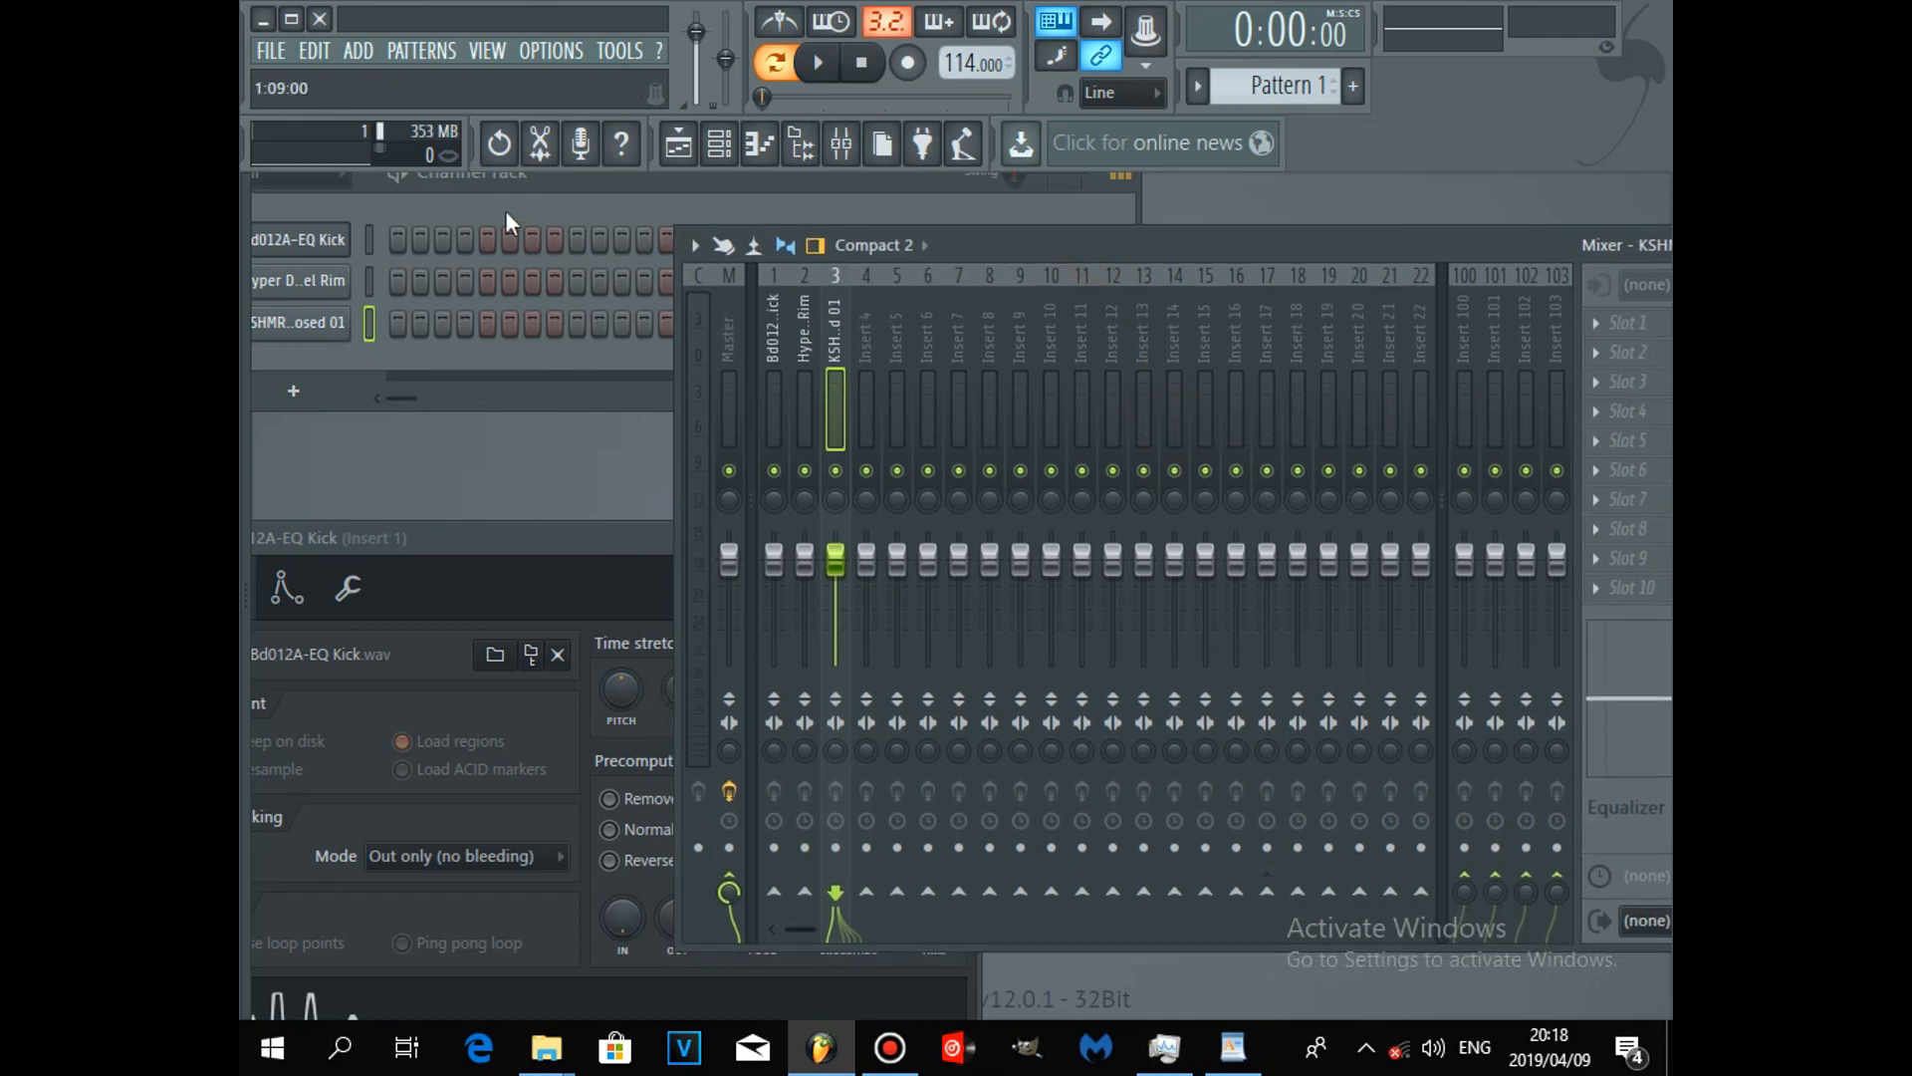
{"action": "left_click_drag", "start_coordinate": [649, 180], "coordinate": [908, 229]}
{"action": "mouse_move", "coordinate": [1083, 219]}
{"action": "left_mouse_down"}
{"action": "mouse_move", "coordinate": [932, 193]}
{"action": "mouse_move", "coordinate": [1099, 206]}
{"action": "left_mouse_up"}
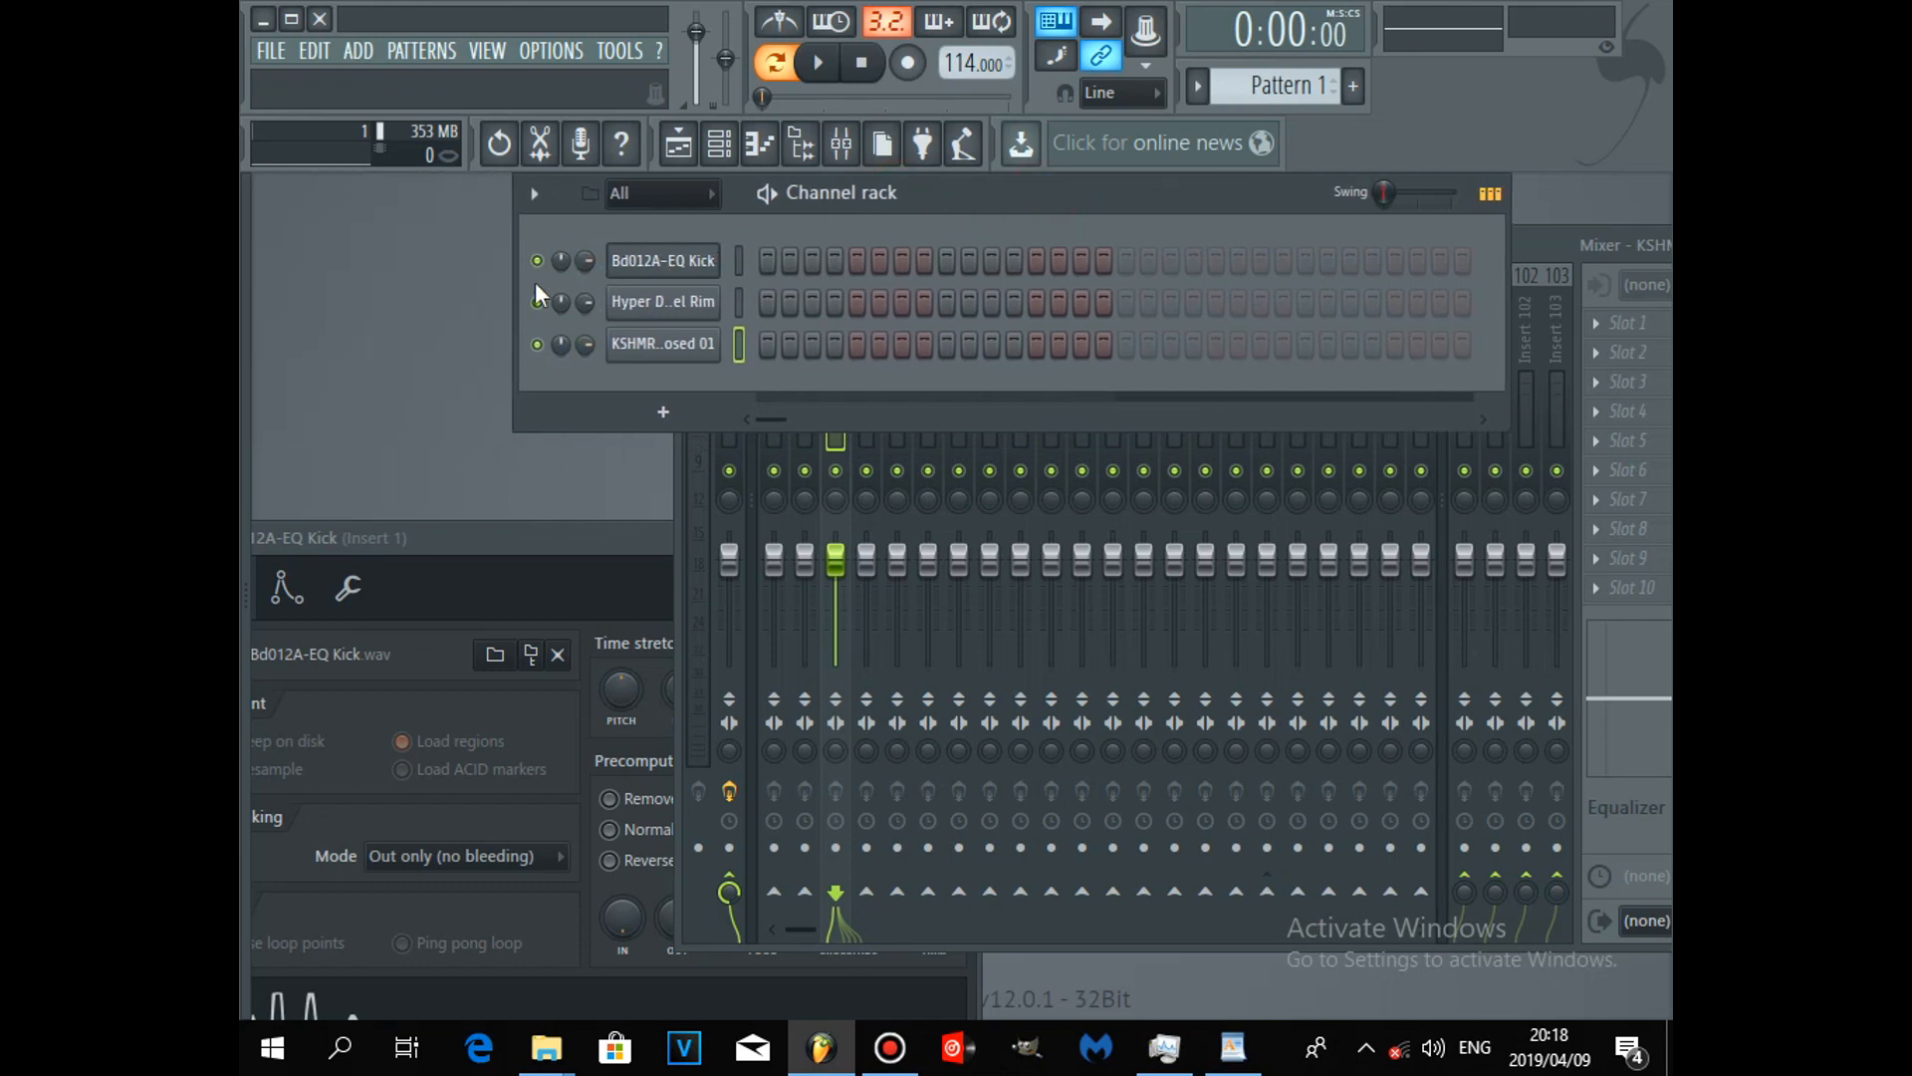
{"action": "left_click_drag", "start_coordinate": [585, 260], "coordinate": [585, 267]}
{"action": "right_click", "coordinate": [586, 260]}
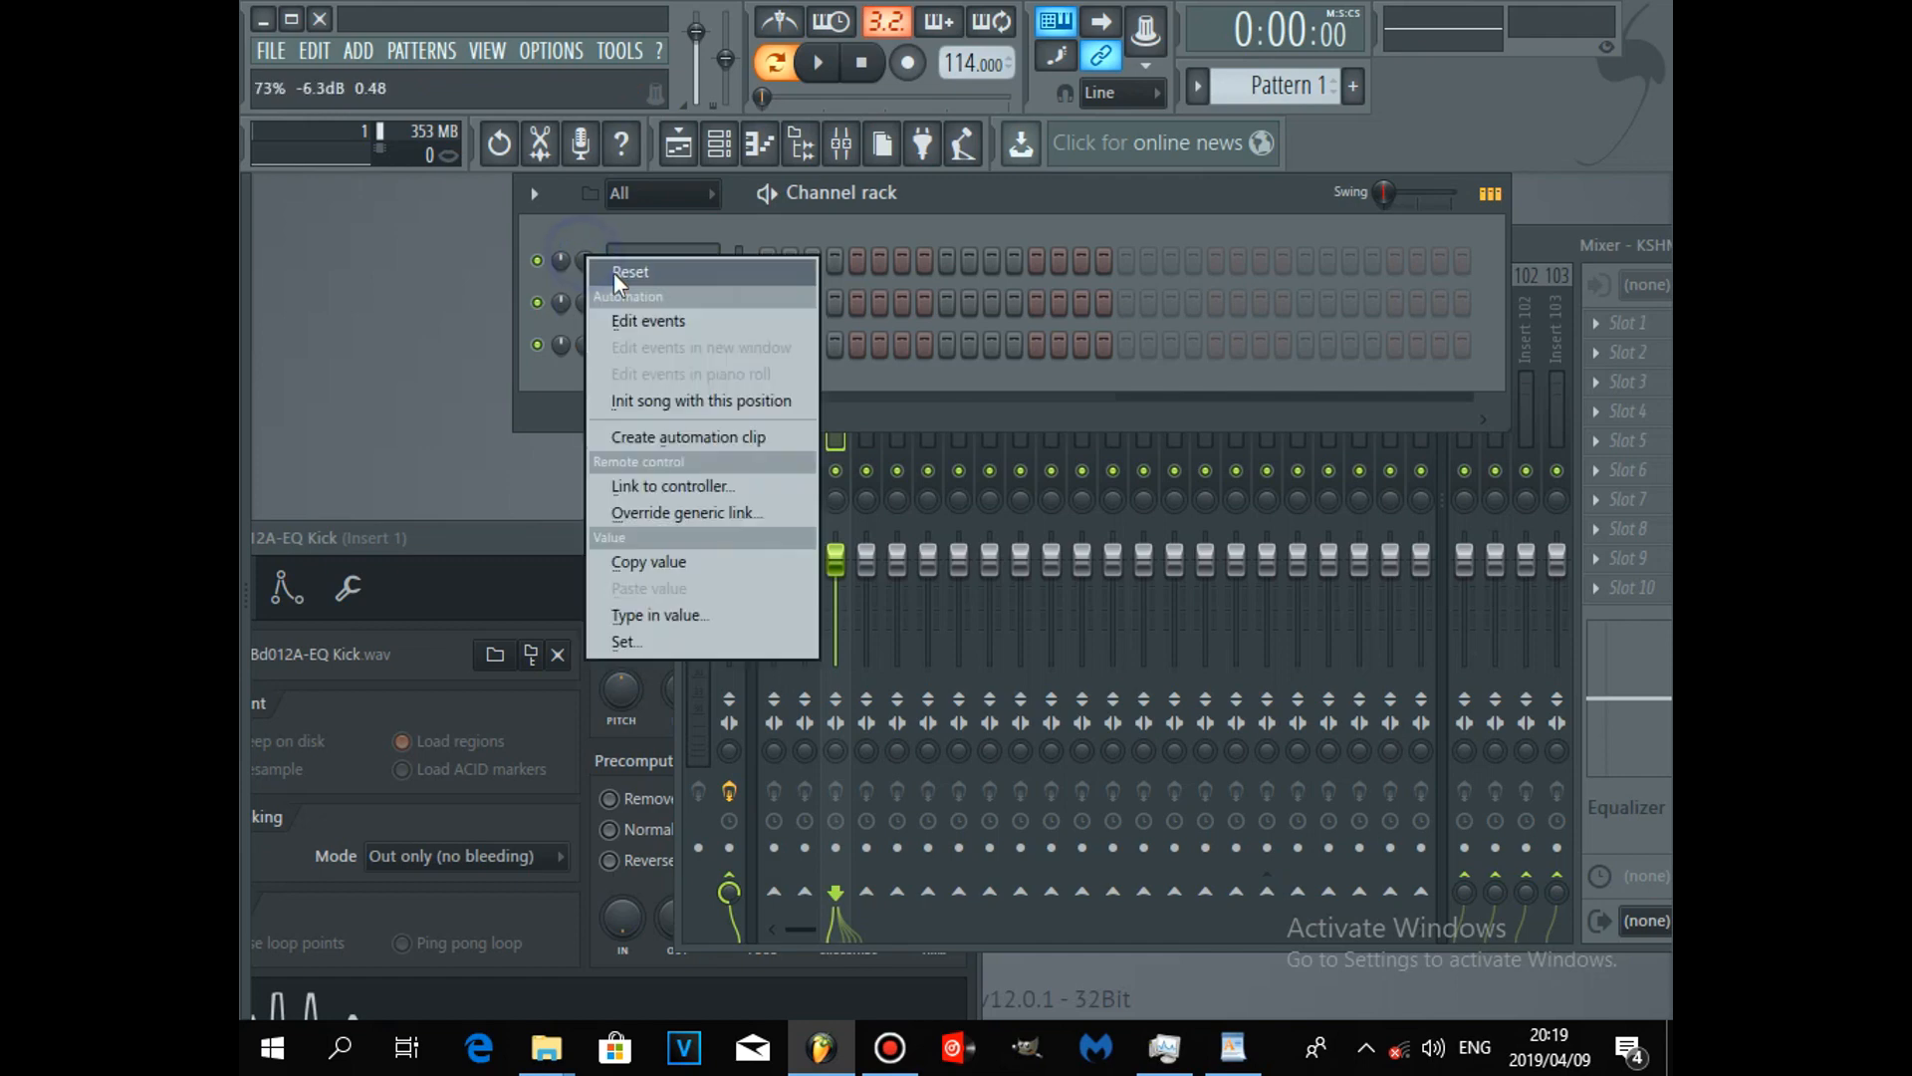
{"action": "left_click", "coordinate": [614, 272]}
{"action": "right_click", "coordinate": [564, 261]}
{"action": "left_click", "coordinate": [590, 273]}
Step: Bring the mixer back to the front and lower the Bd012A-EQ Kick track's fader to about 89% (-2.5 dB)
{"action": "left_click_drag", "start_coordinate": [1111, 195], "coordinate": [791, 195]}
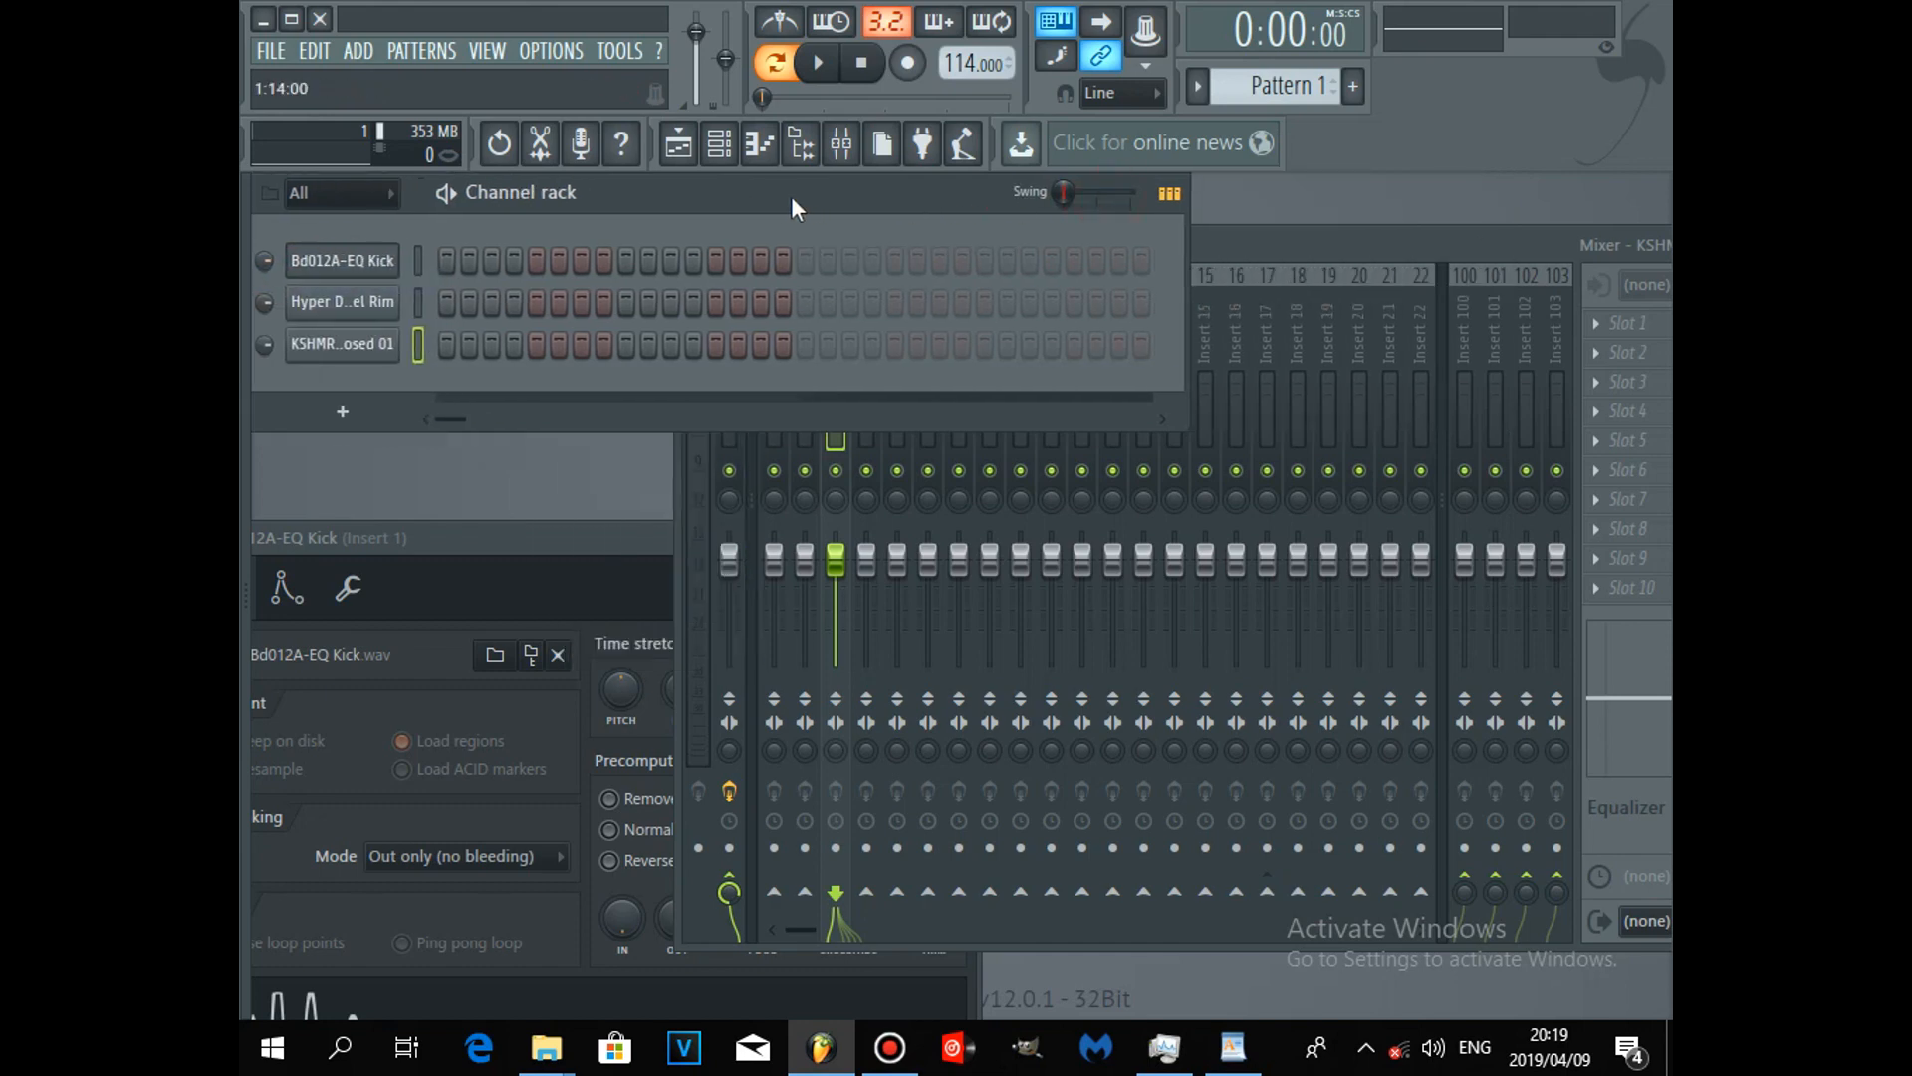
{"action": "left_click", "coordinate": [1235, 243]}
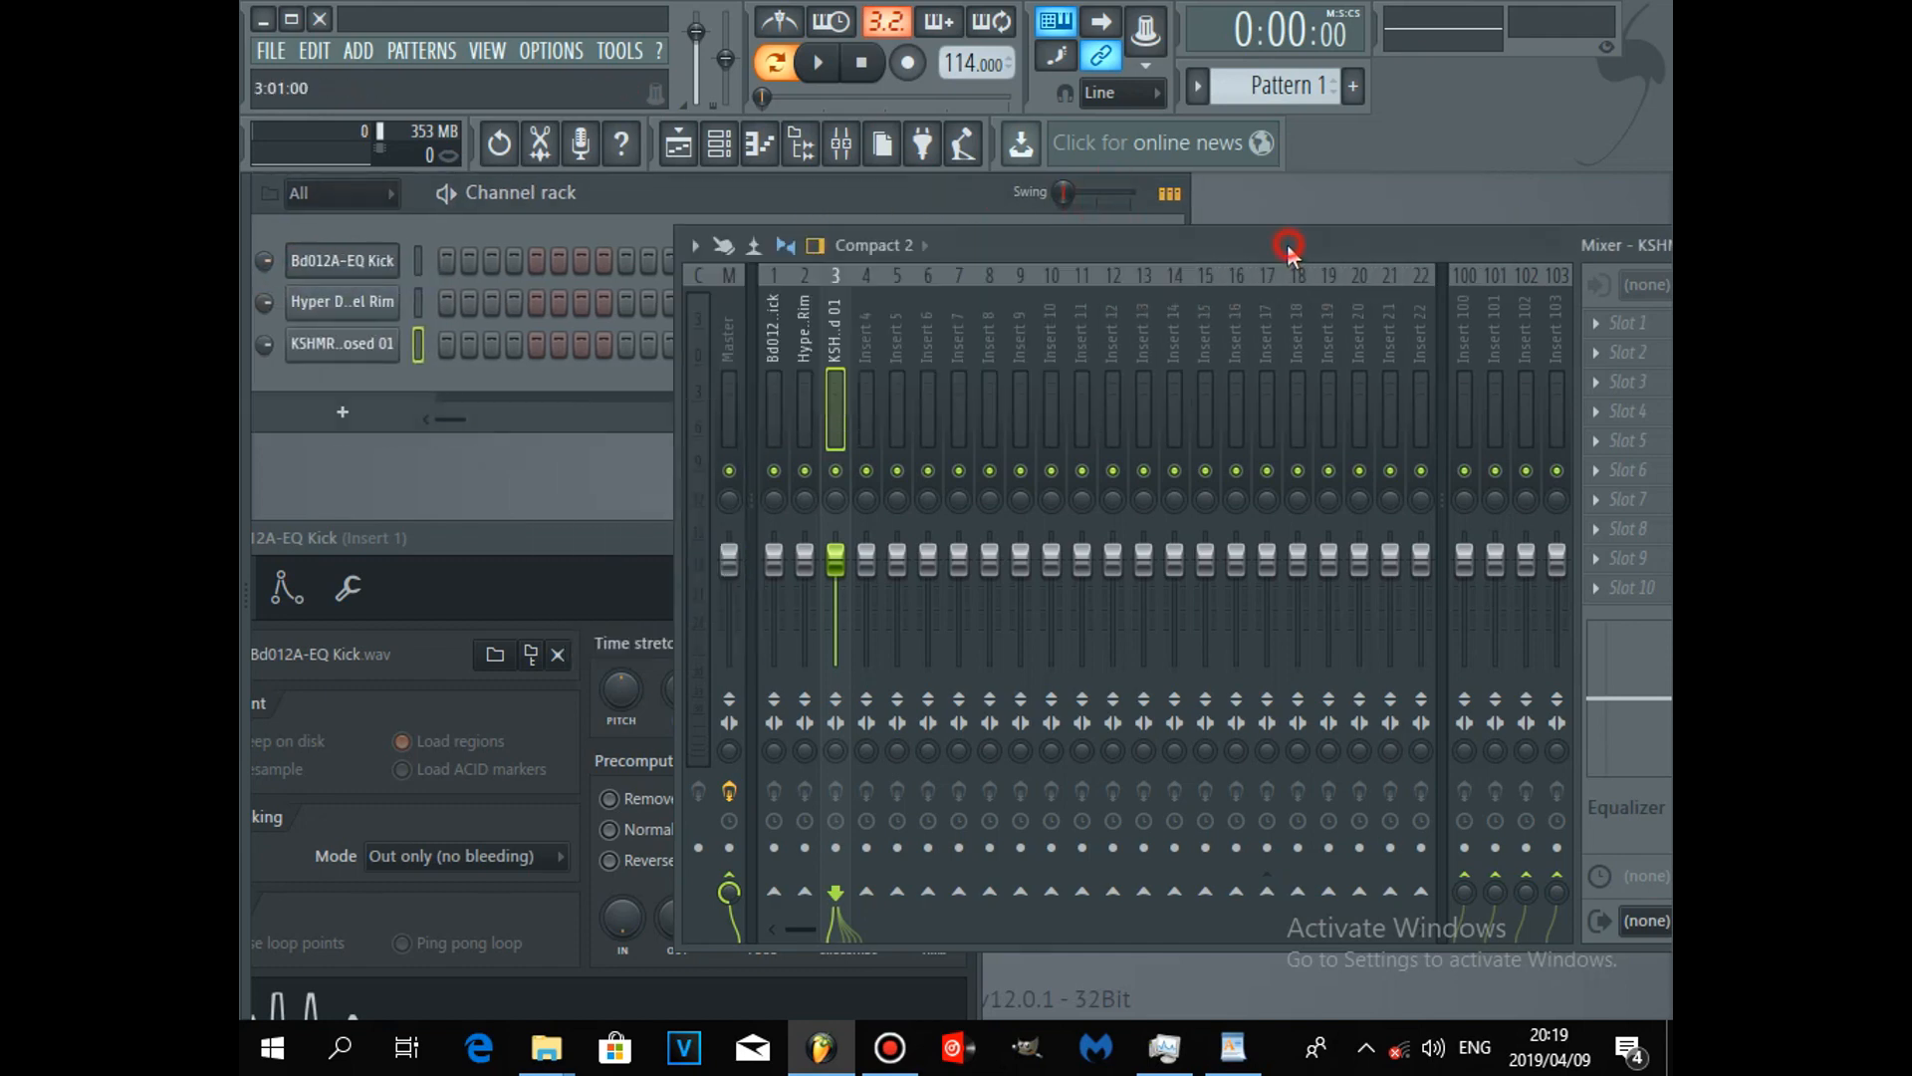
{"action": "left_click_drag", "start_coordinate": [1035, 247], "coordinate": [896, 219]}
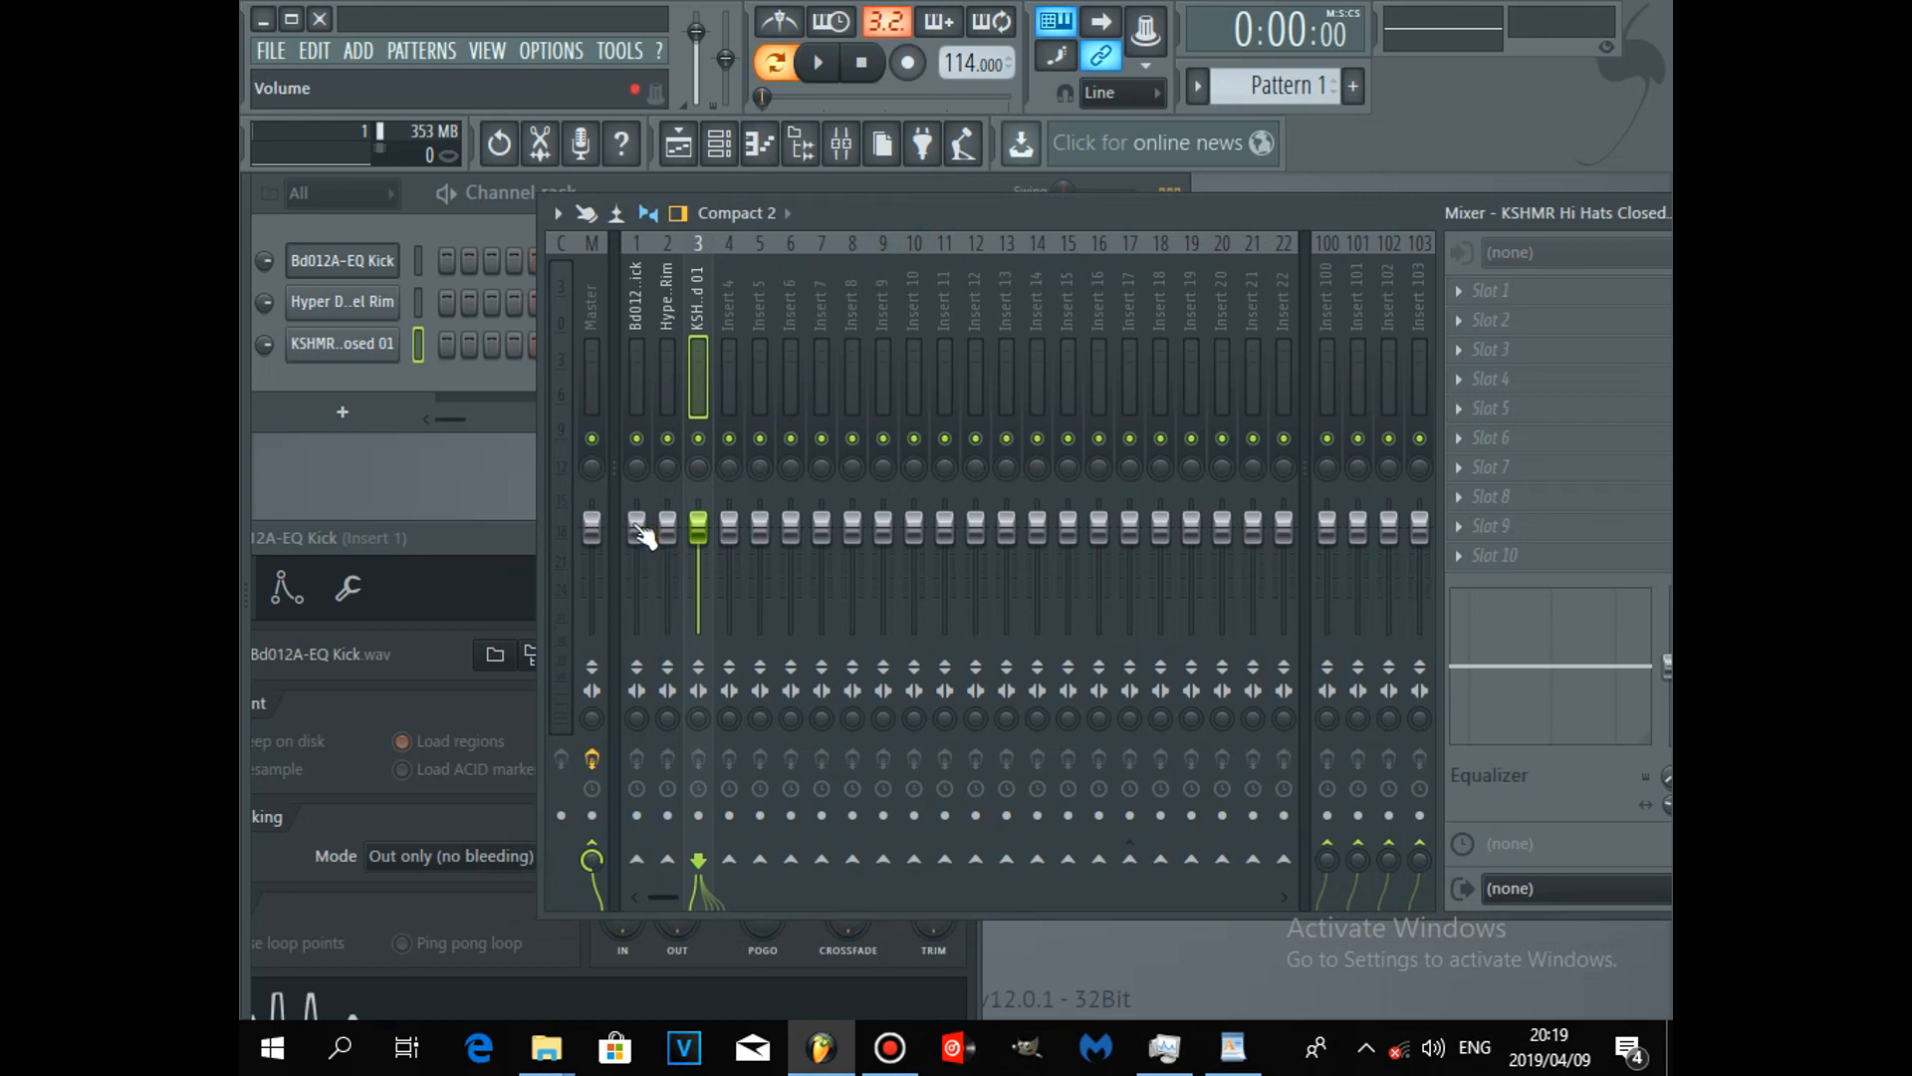
{"action": "left_click", "coordinate": [638, 529]}
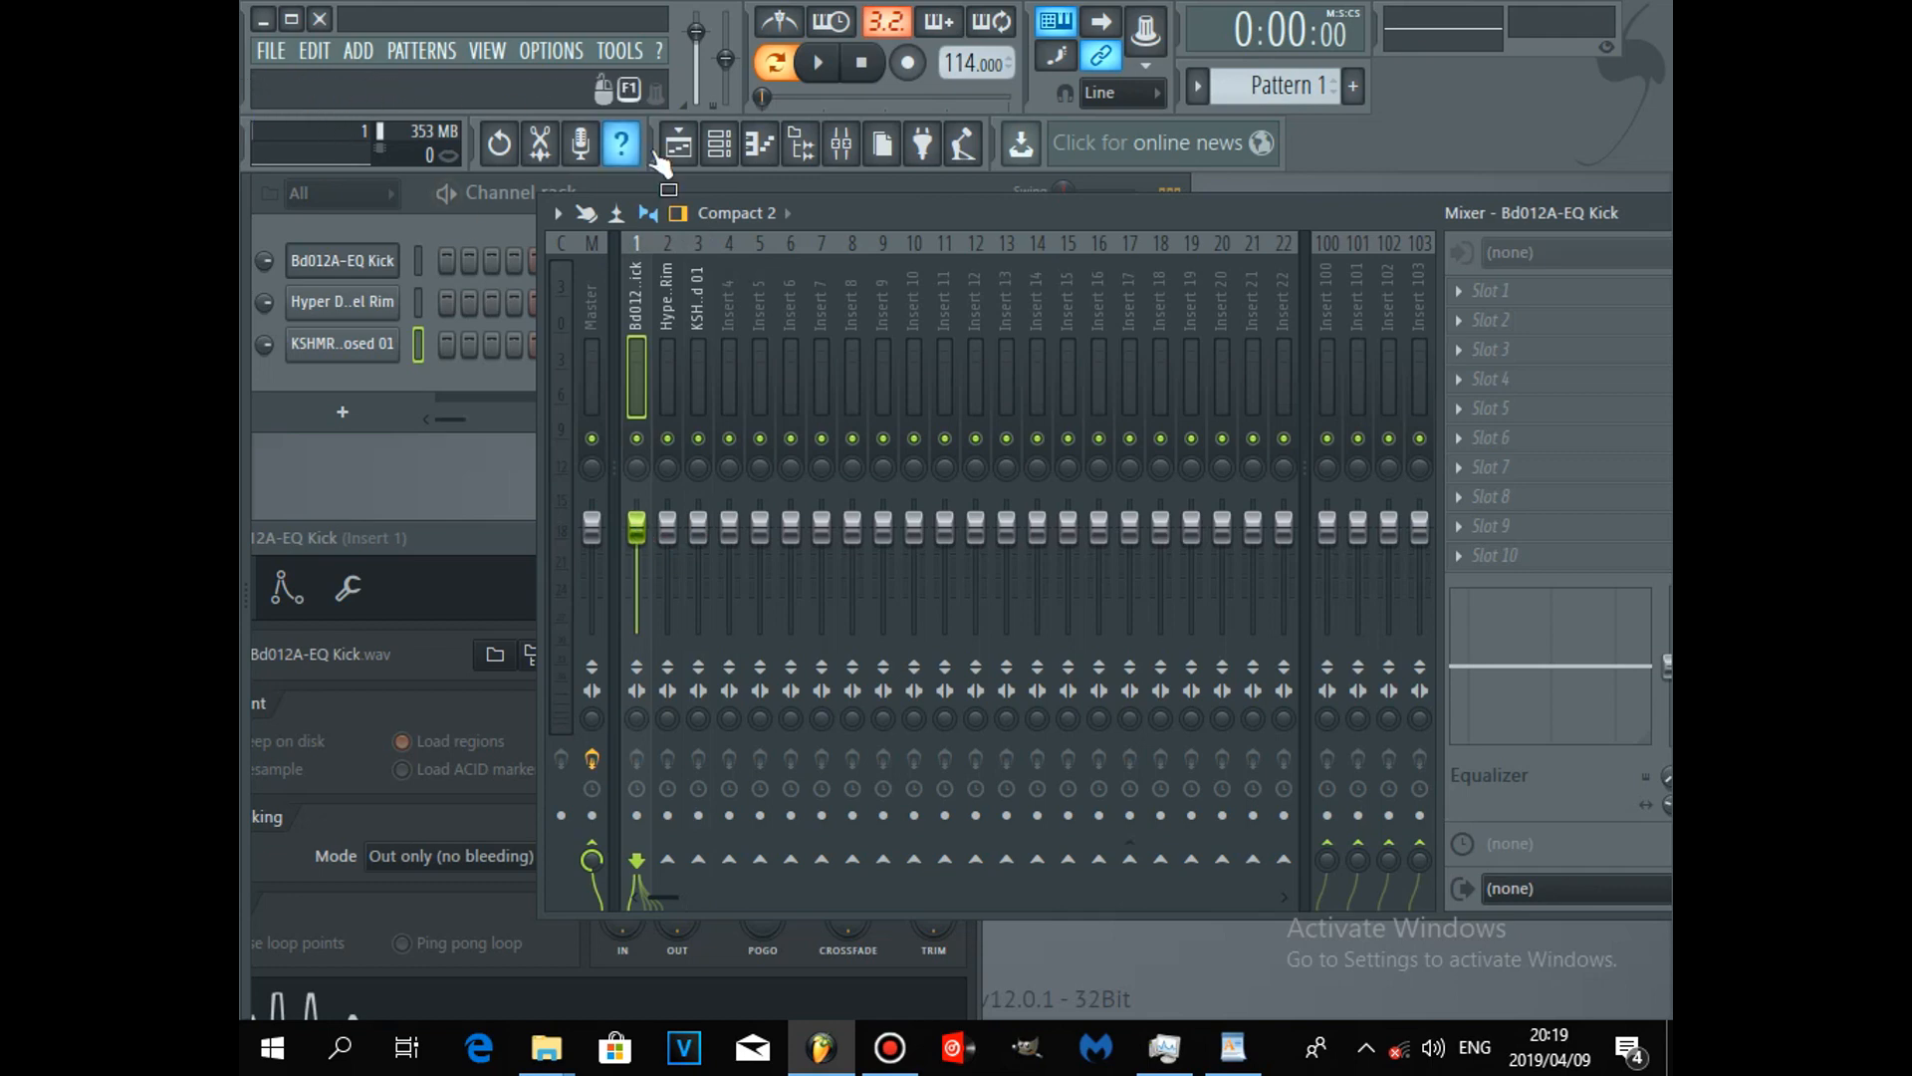
{"action": "mouse_move", "coordinate": [638, 528]}
{"action": "left_mouse_down"}
{"action": "mouse_move", "coordinate": [638, 611]}
{"action": "mouse_move", "coordinate": [637, 528]}
{"action": "mouse_move", "coordinate": [642, 582]}
{"action": "mouse_move", "coordinate": [642, 544]}
{"action": "left_mouse_up"}
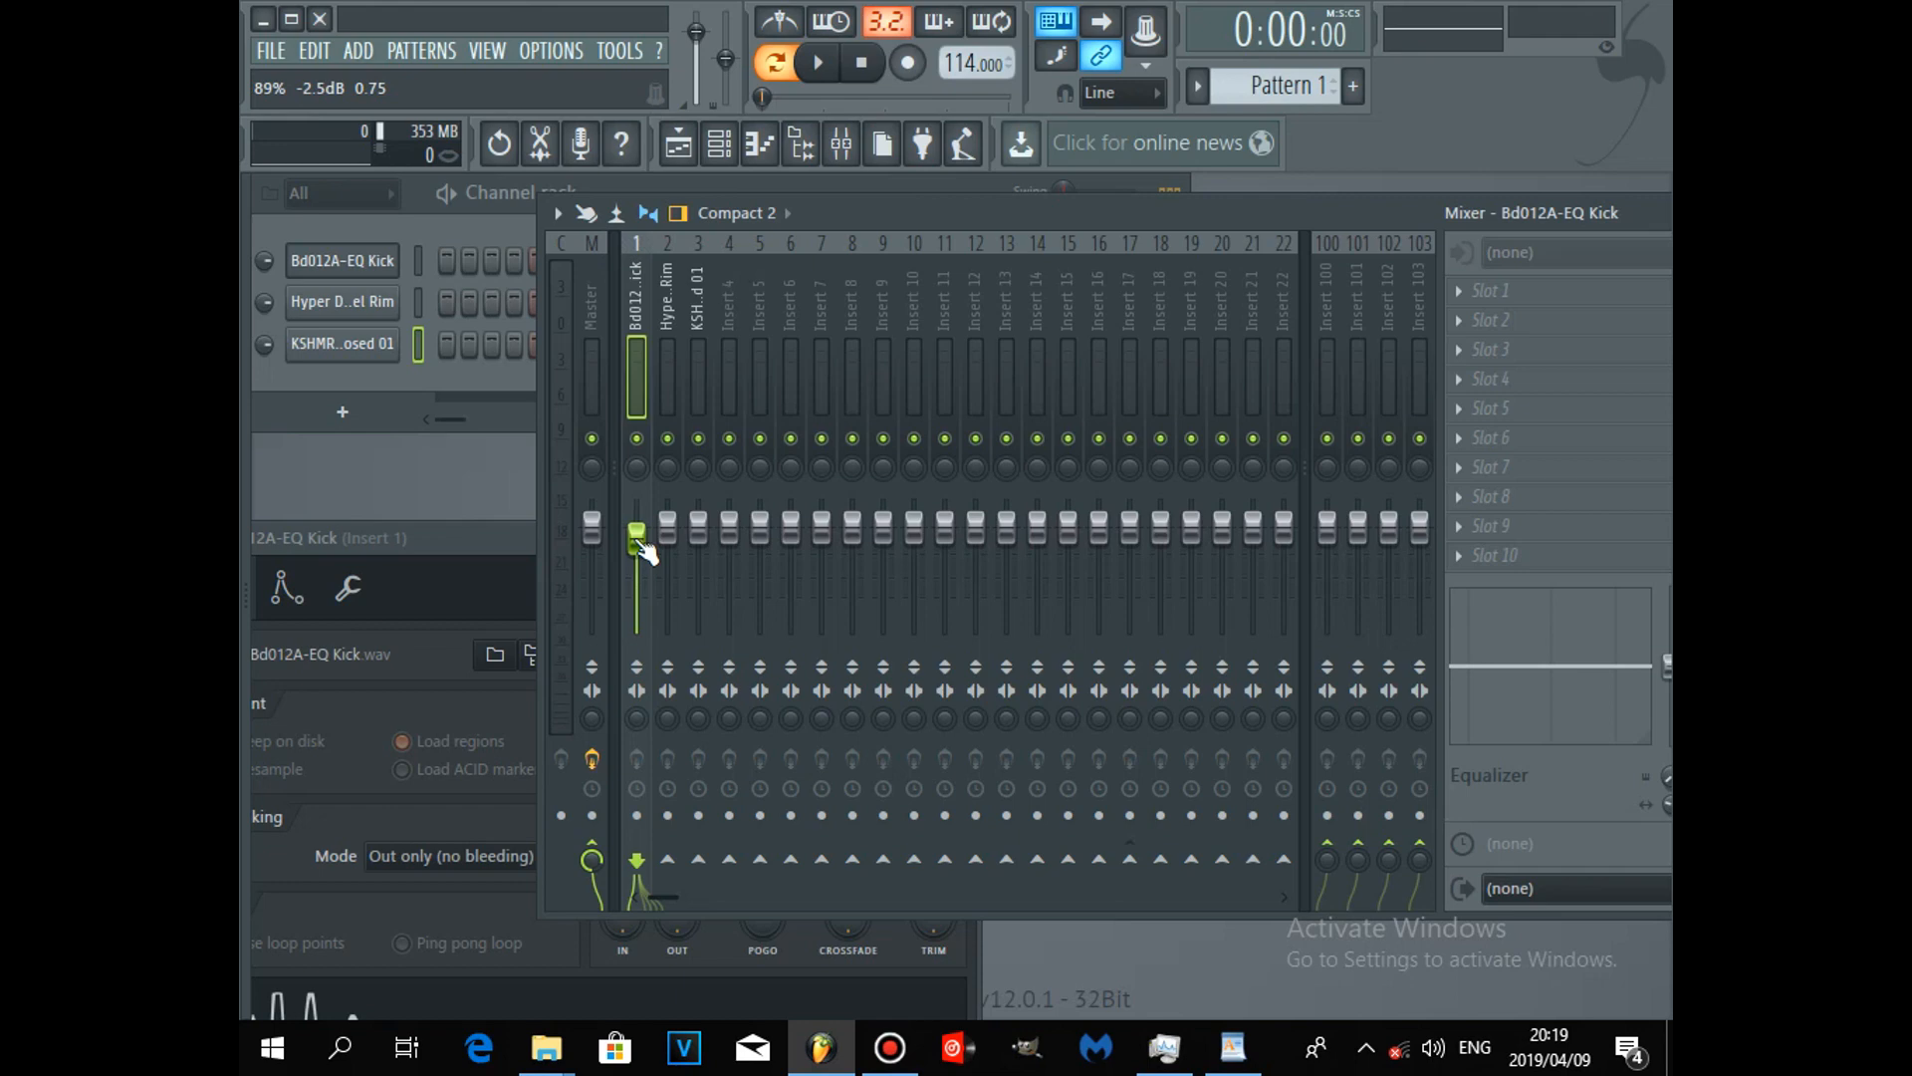
Step: Fill every fourth step of the Bd012A-EQ Kick channel, start the pattern playing, and bring the mixer back to the front
{"action": "mouse_move", "coordinate": [637, 464]}
{"action": "left_mouse_down"}
{"action": "mouse_move", "coordinate": [637, 440]}
{"action": "mouse_move", "coordinate": [637, 486]}
{"action": "mouse_move", "coordinate": [638, 464]}
{"action": "left_mouse_up"}
{"action": "left_click_drag", "start_coordinate": [827, 217], "coordinate": [809, 416]}
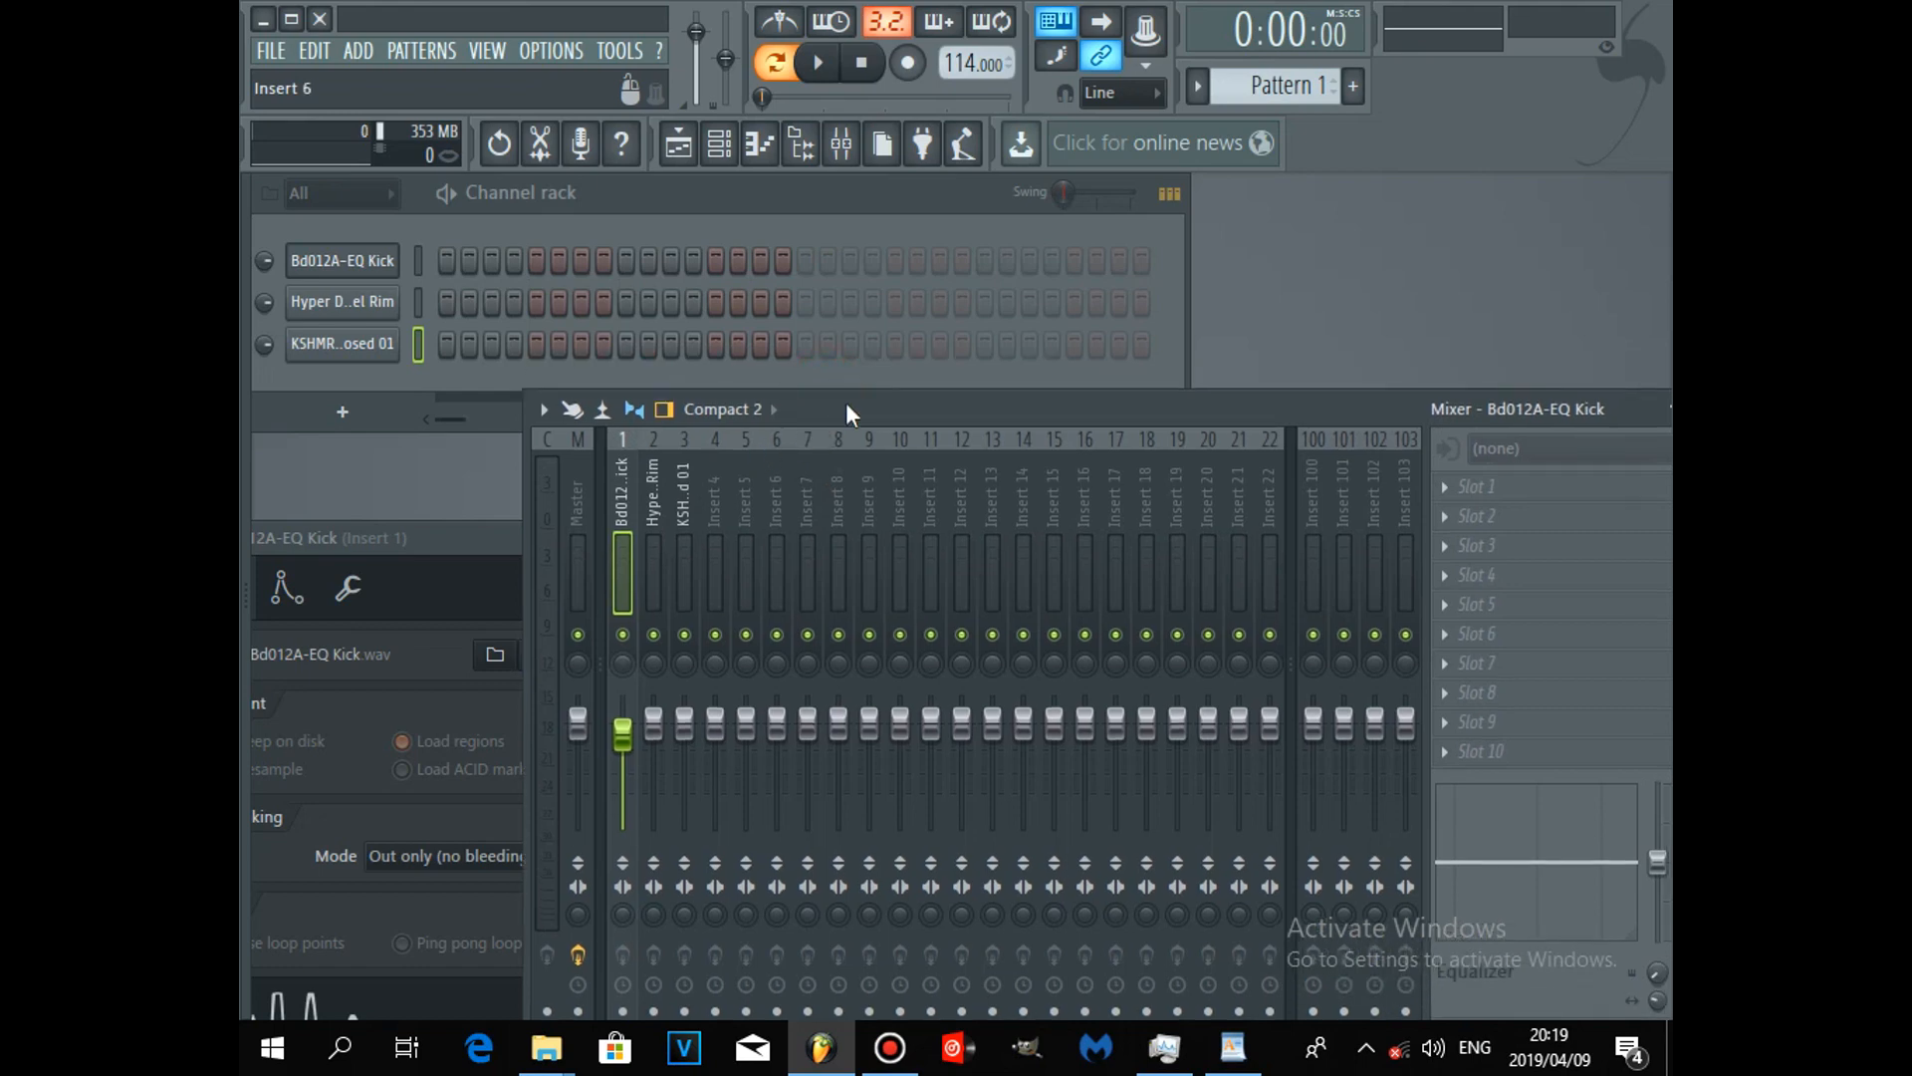
{"action": "right_click", "coordinate": [329, 260]}
{"action": "left_click", "coordinate": [678, 377]}
{"action": "left_click", "coordinate": [818, 62]}
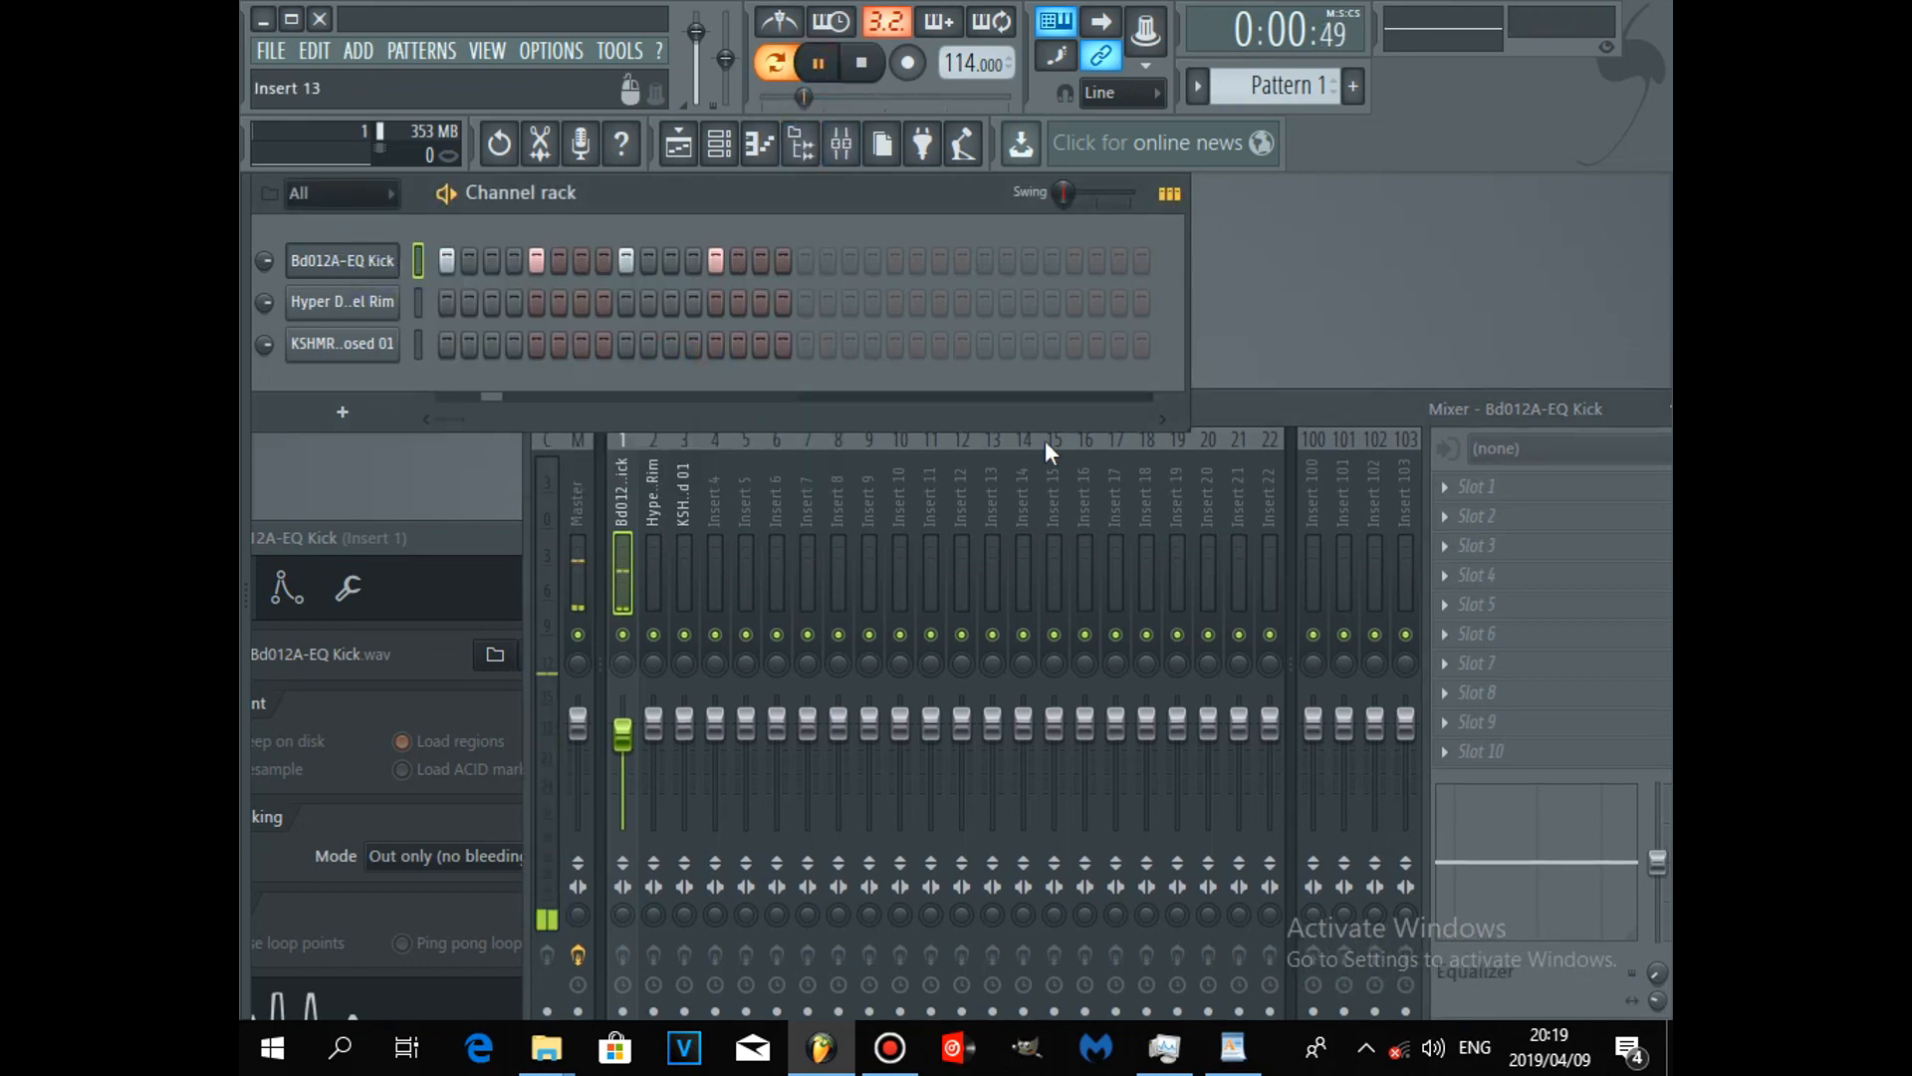
{"action": "mouse_move", "coordinate": [1280, 414]}
{"action": "left_click_drag", "start_coordinate": [1072, 403], "coordinate": [1008, 224]}
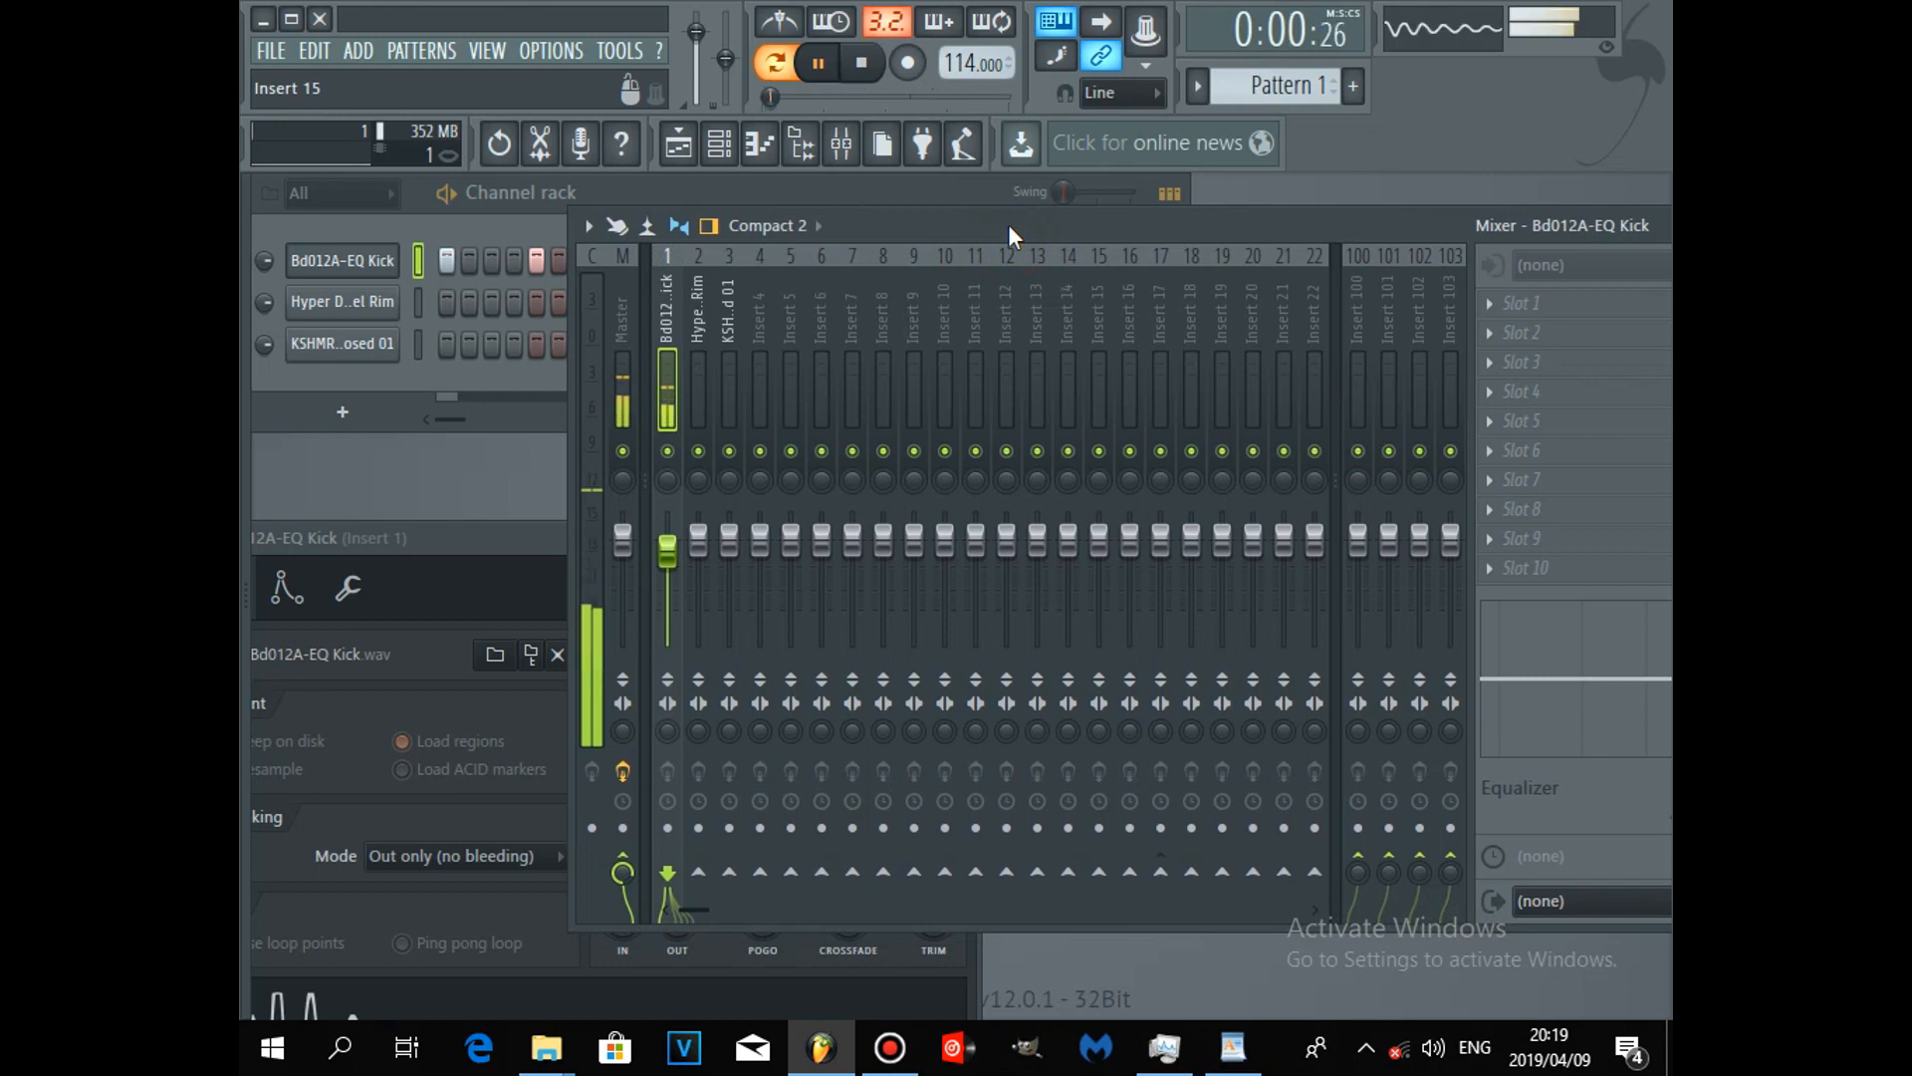
Step: Raise the Bd012A-EQ Kick track's fader level with the other tracks, and try panning it to the sides before recentring it
{"action": "mouse_move", "coordinate": [679, 548]}
{"action": "left_mouse_down"}
{"action": "mouse_move", "coordinate": [678, 618]}
{"action": "mouse_move", "coordinate": [663, 532]}
{"action": "left_mouse_up"}
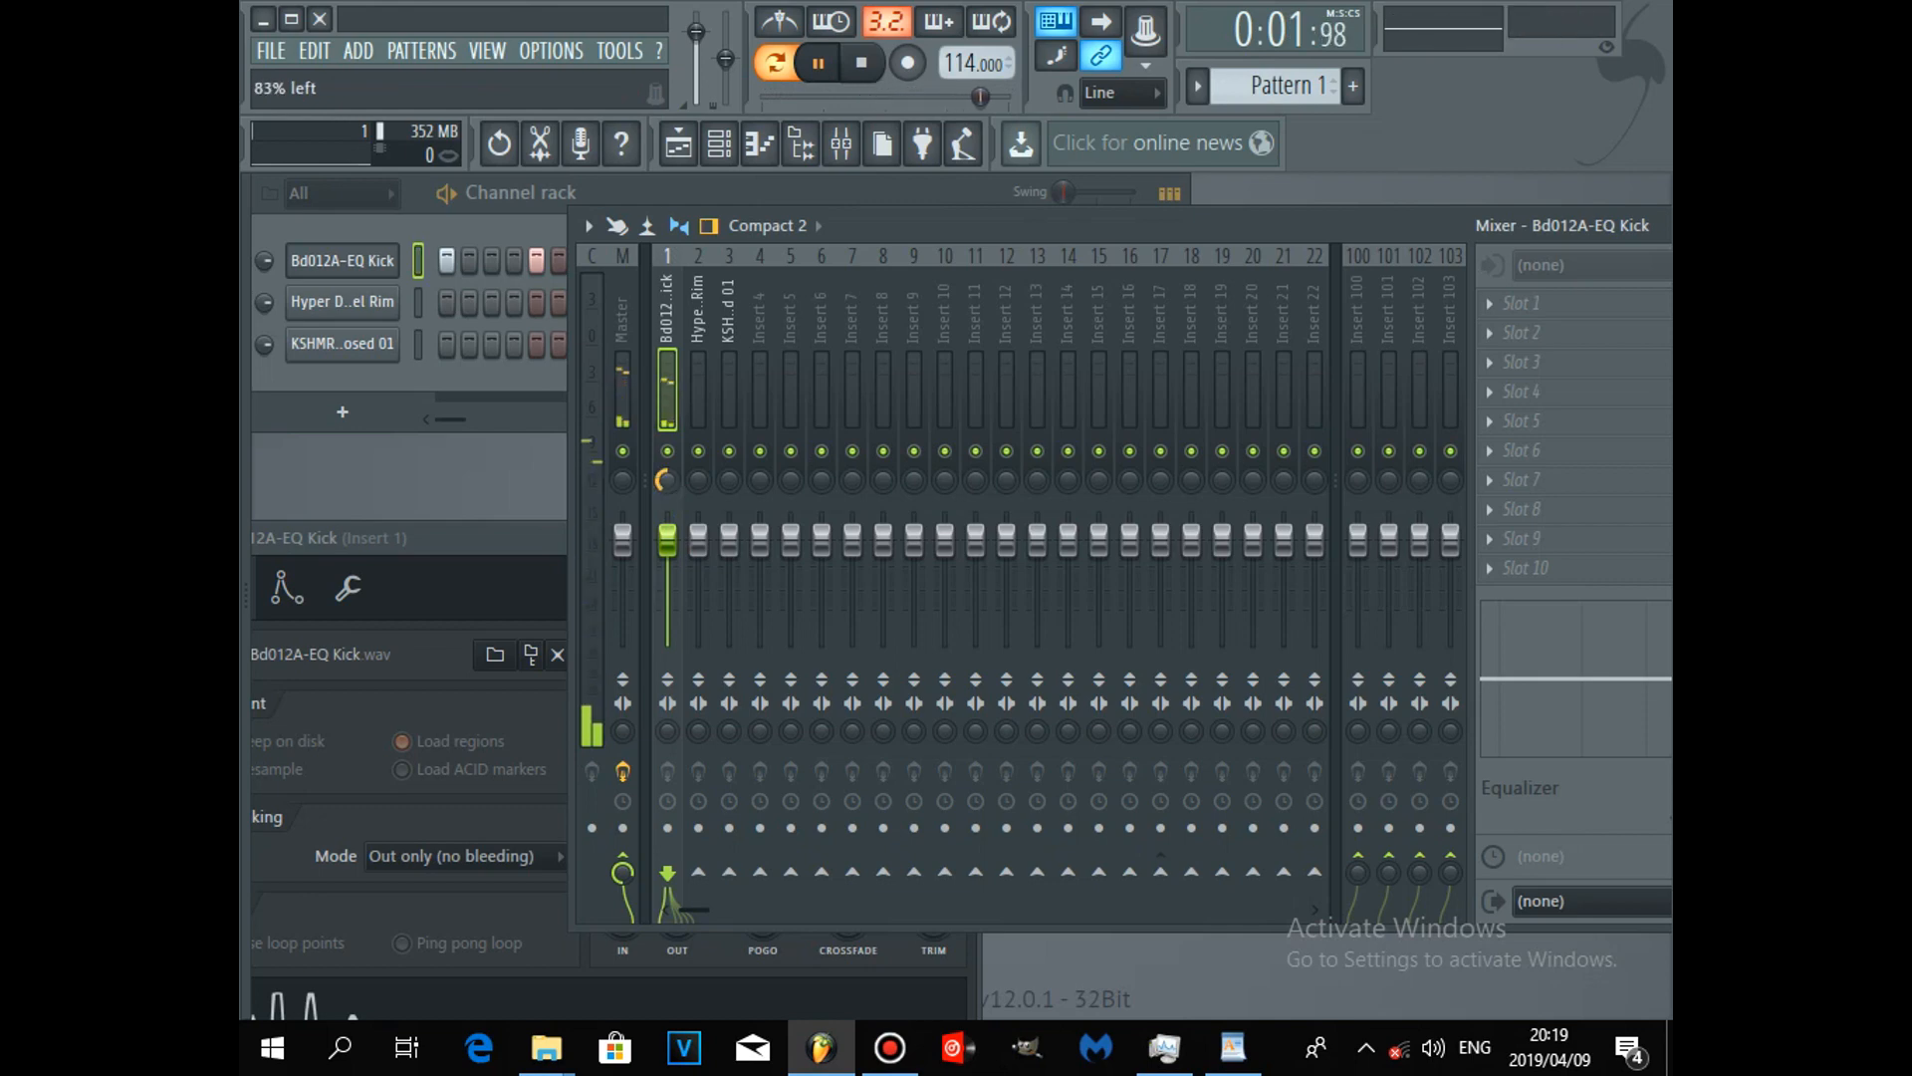
{"action": "left_click_drag", "start_coordinate": [663, 481], "coordinate": [664, 393]}
{"action": "left_click_drag", "start_coordinate": [665, 475], "coordinate": [667, 518]}
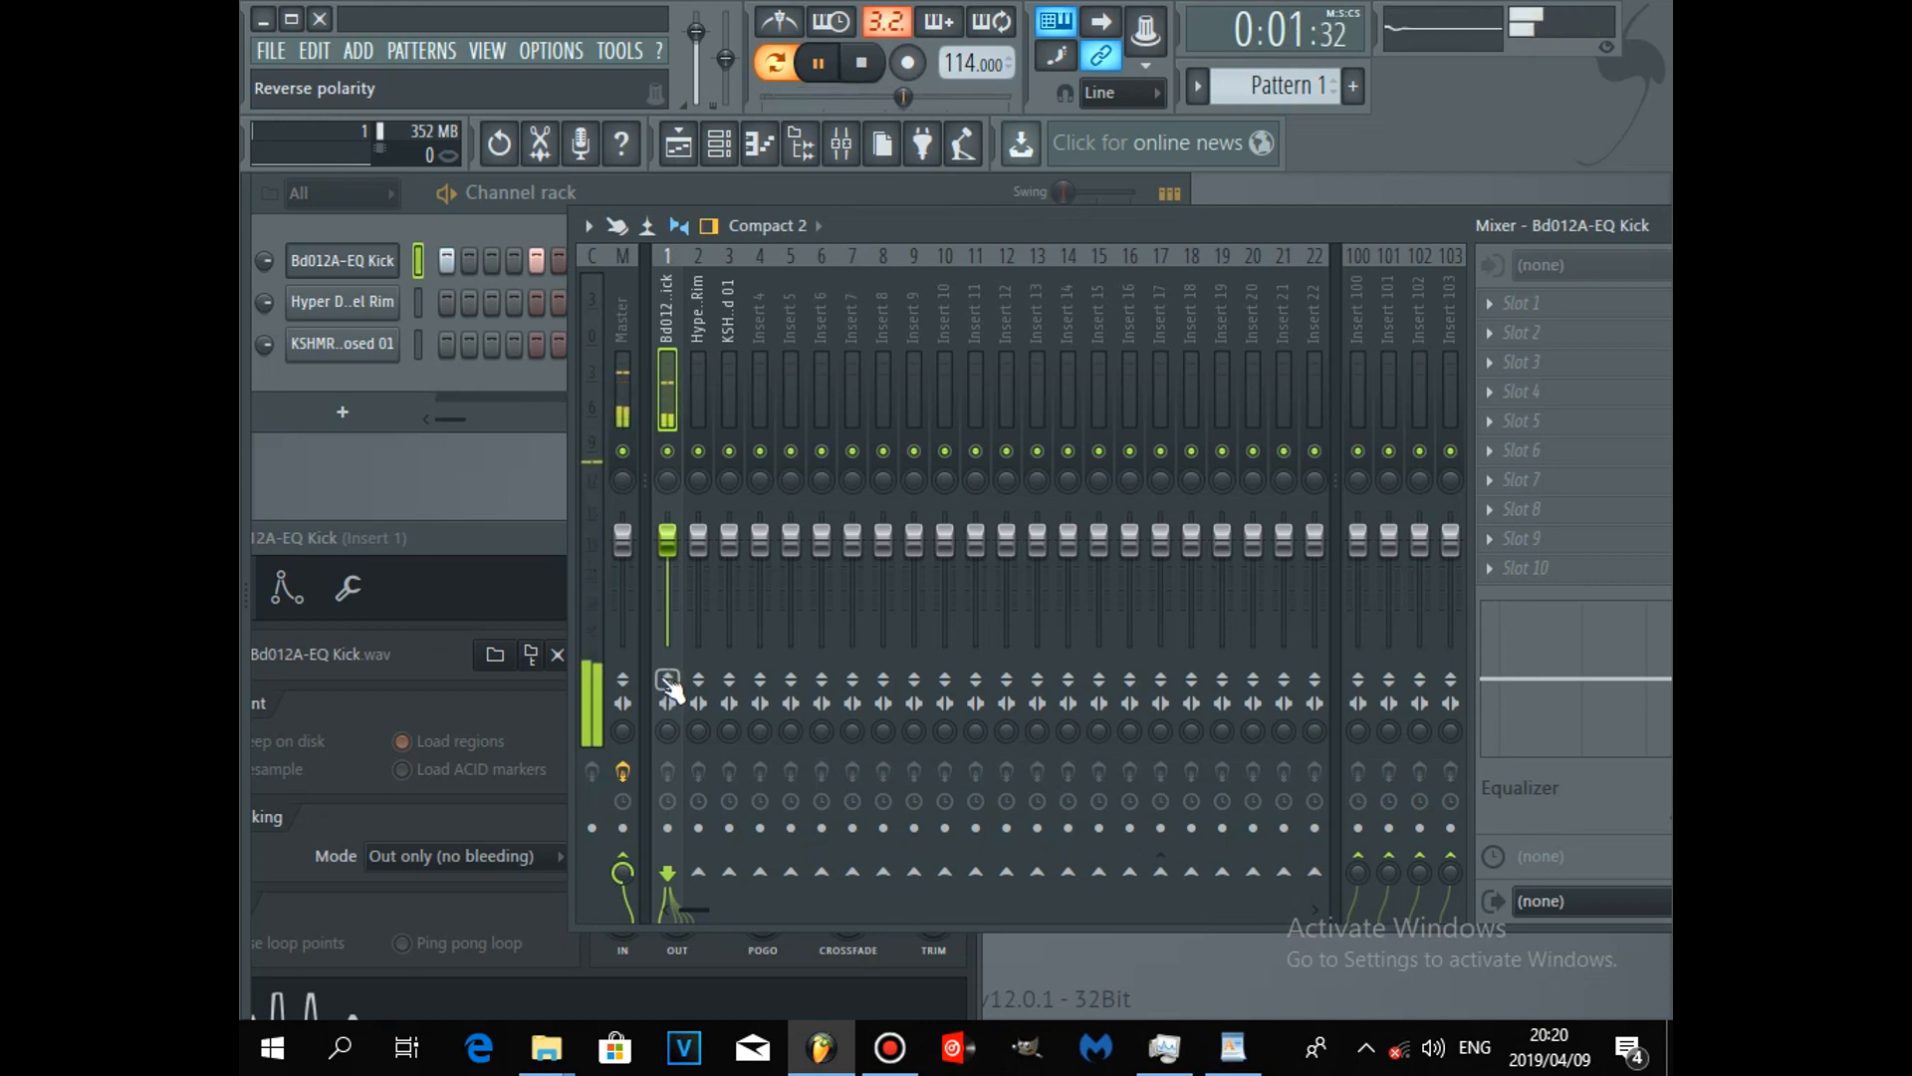
Step: Try swapping the Bd012A-EQ Kick track's left and right channels, and switch the swap off again
{"action": "left_click", "coordinate": [674, 705]}
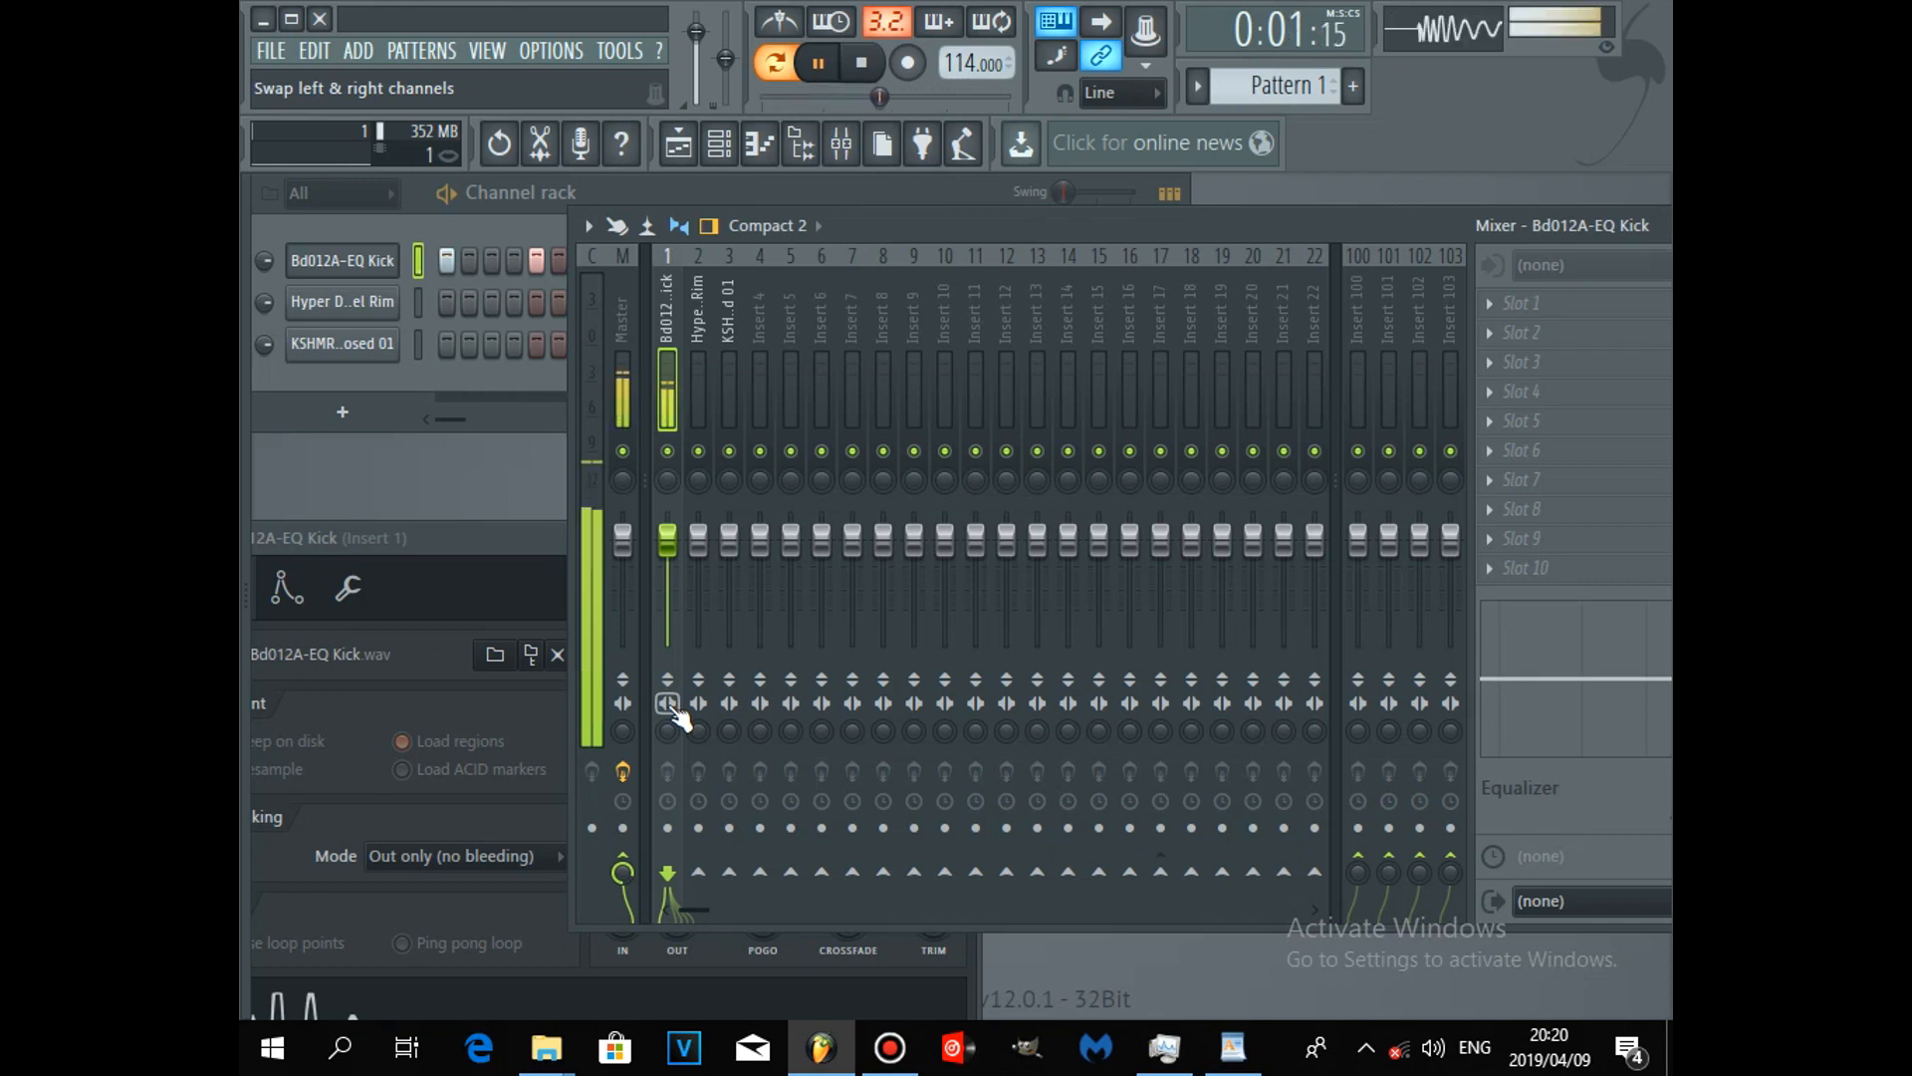
{"action": "left_click", "coordinate": [667, 703]}
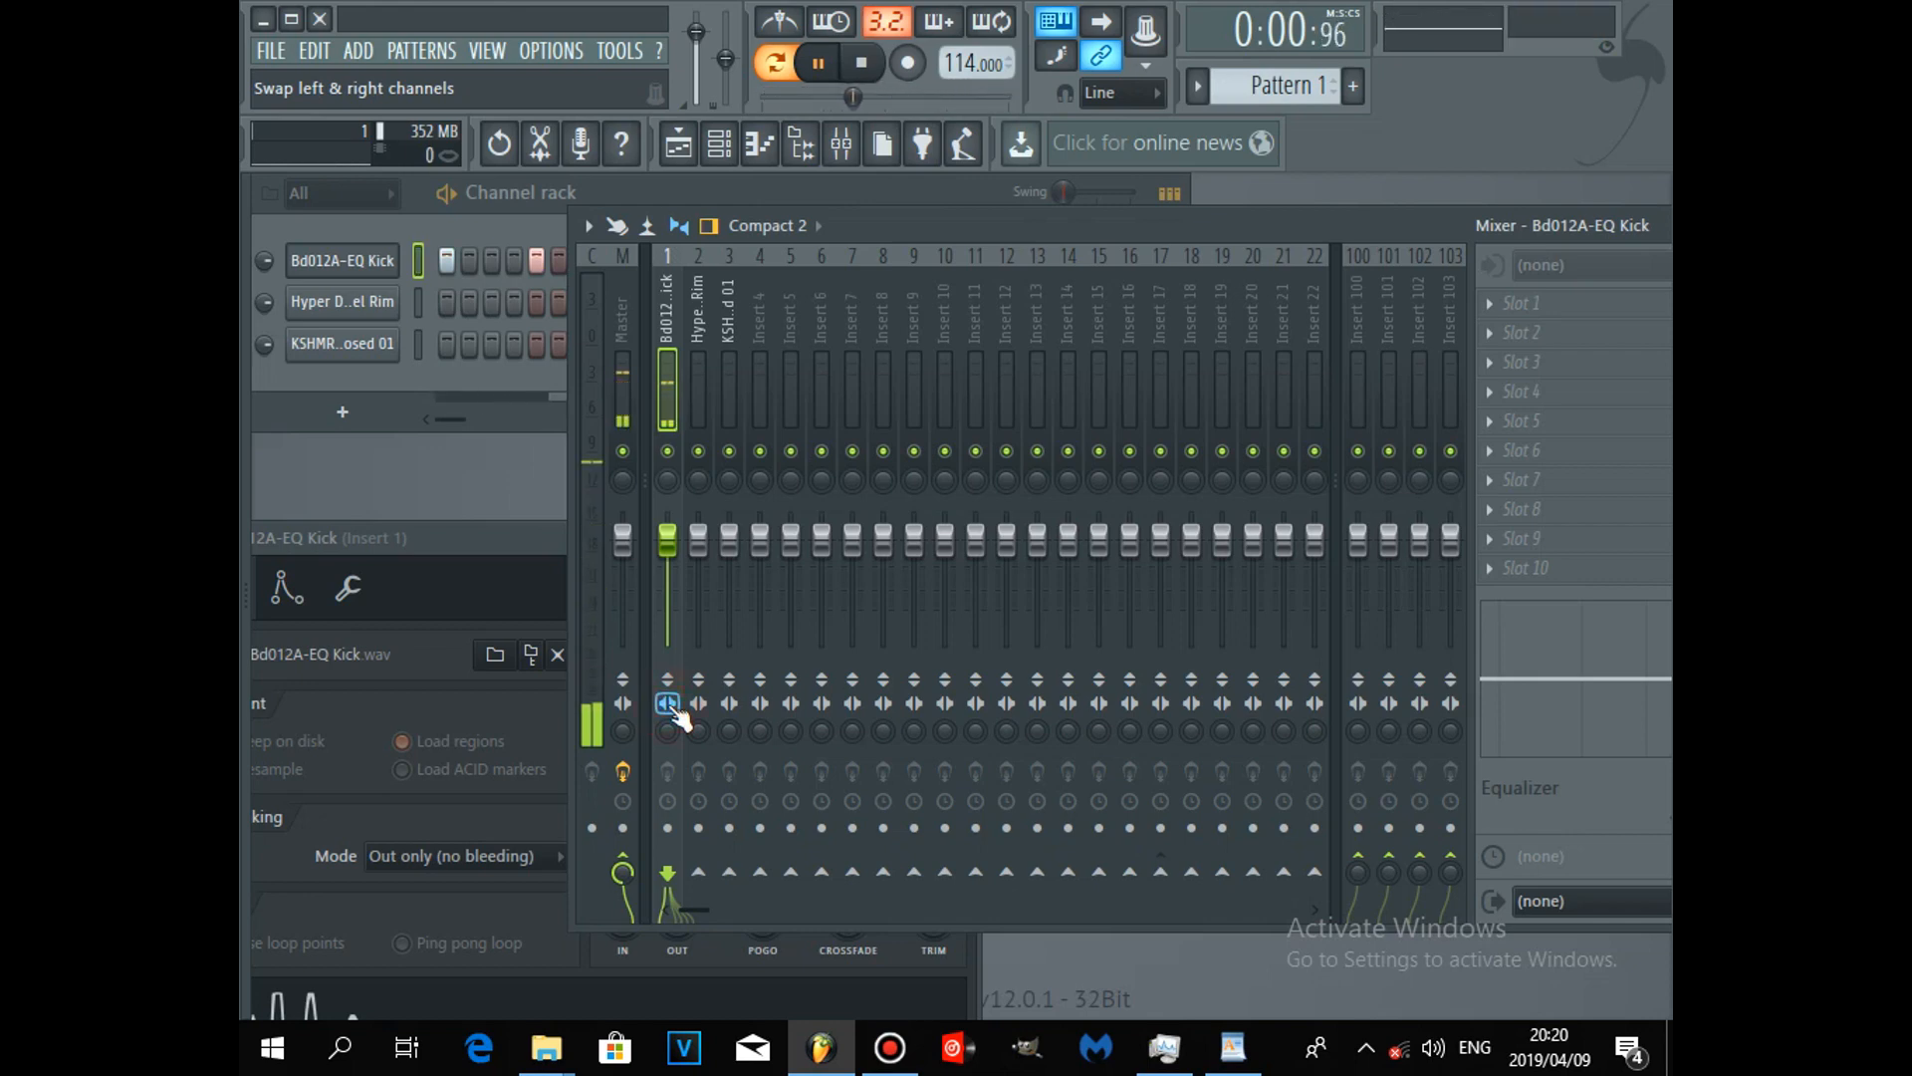
{"action": "left_click", "coordinate": [668, 704]}
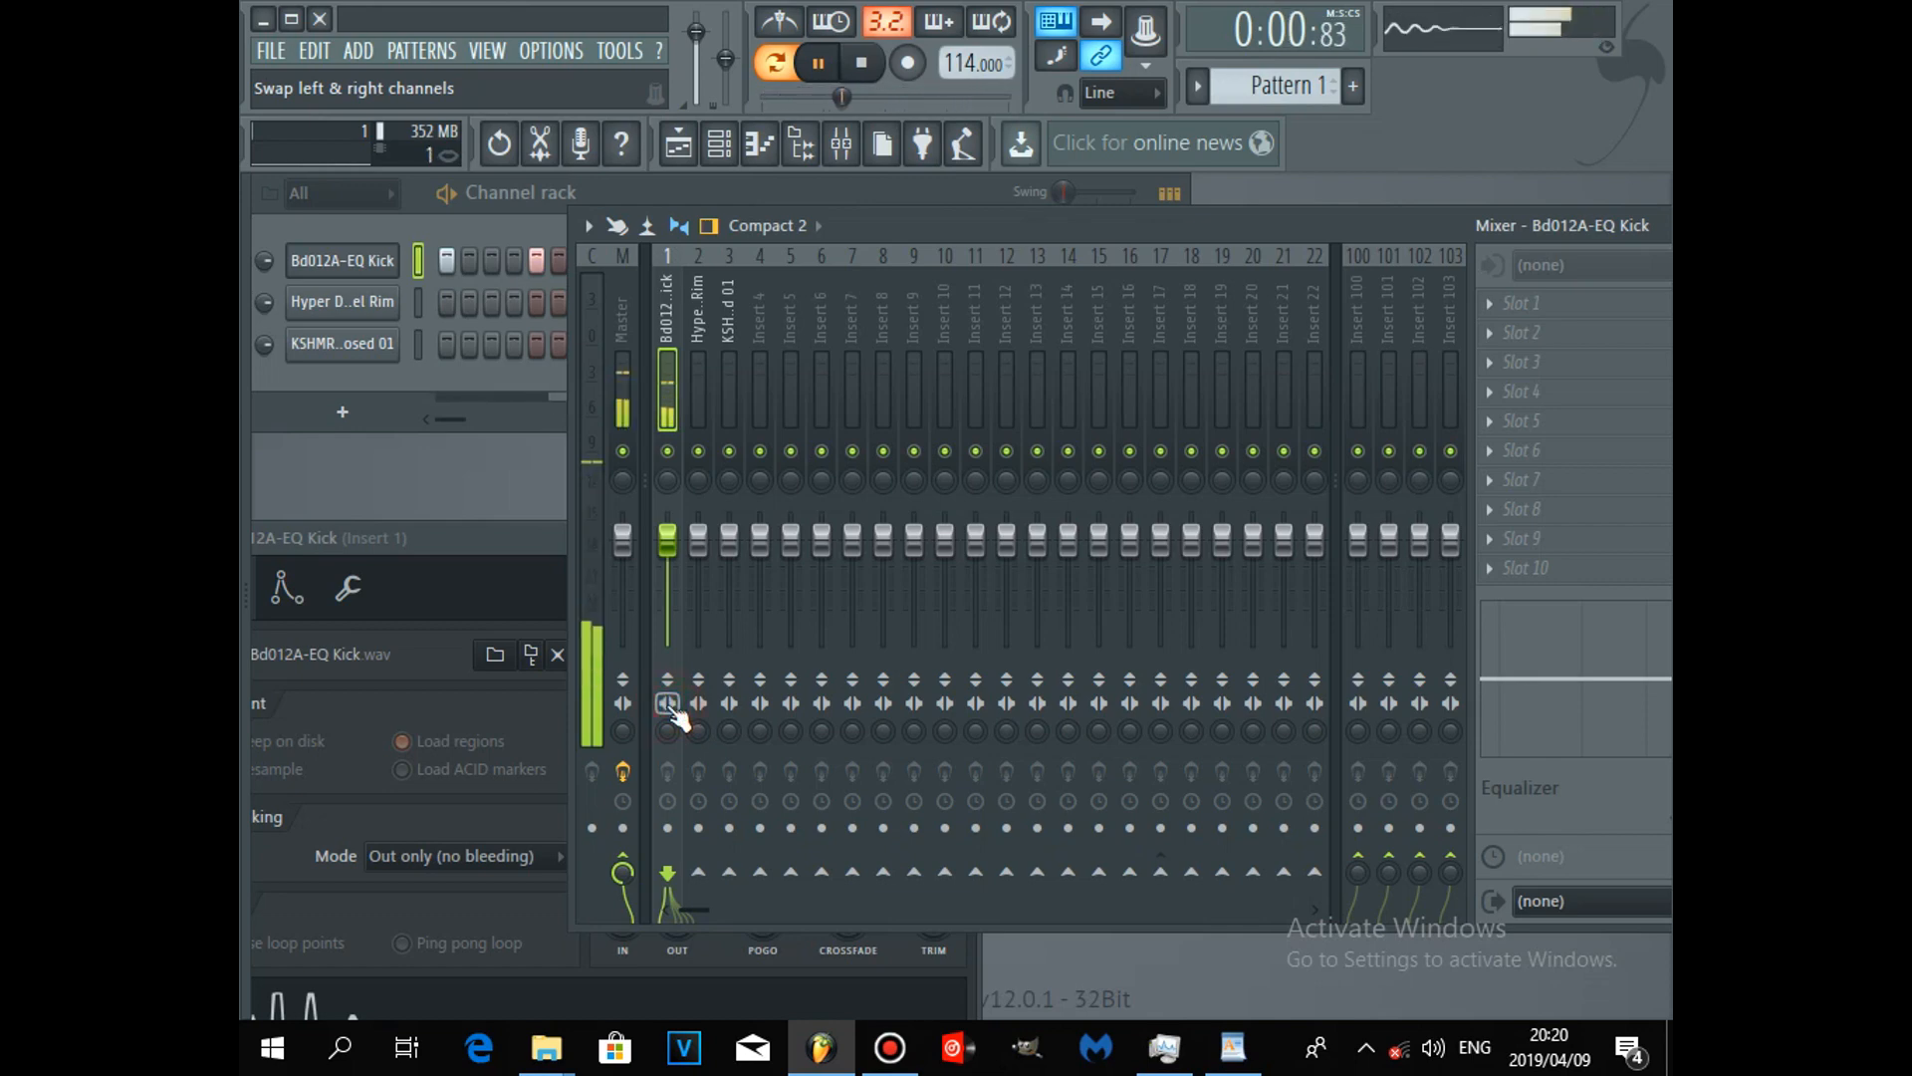
Step: Try the Bd012A-EQ Kick track's stereo separation in both directions, reset it, and pause playback
{"action": "left_click_drag", "start_coordinate": [896, 225], "coordinate": [926, 208]}
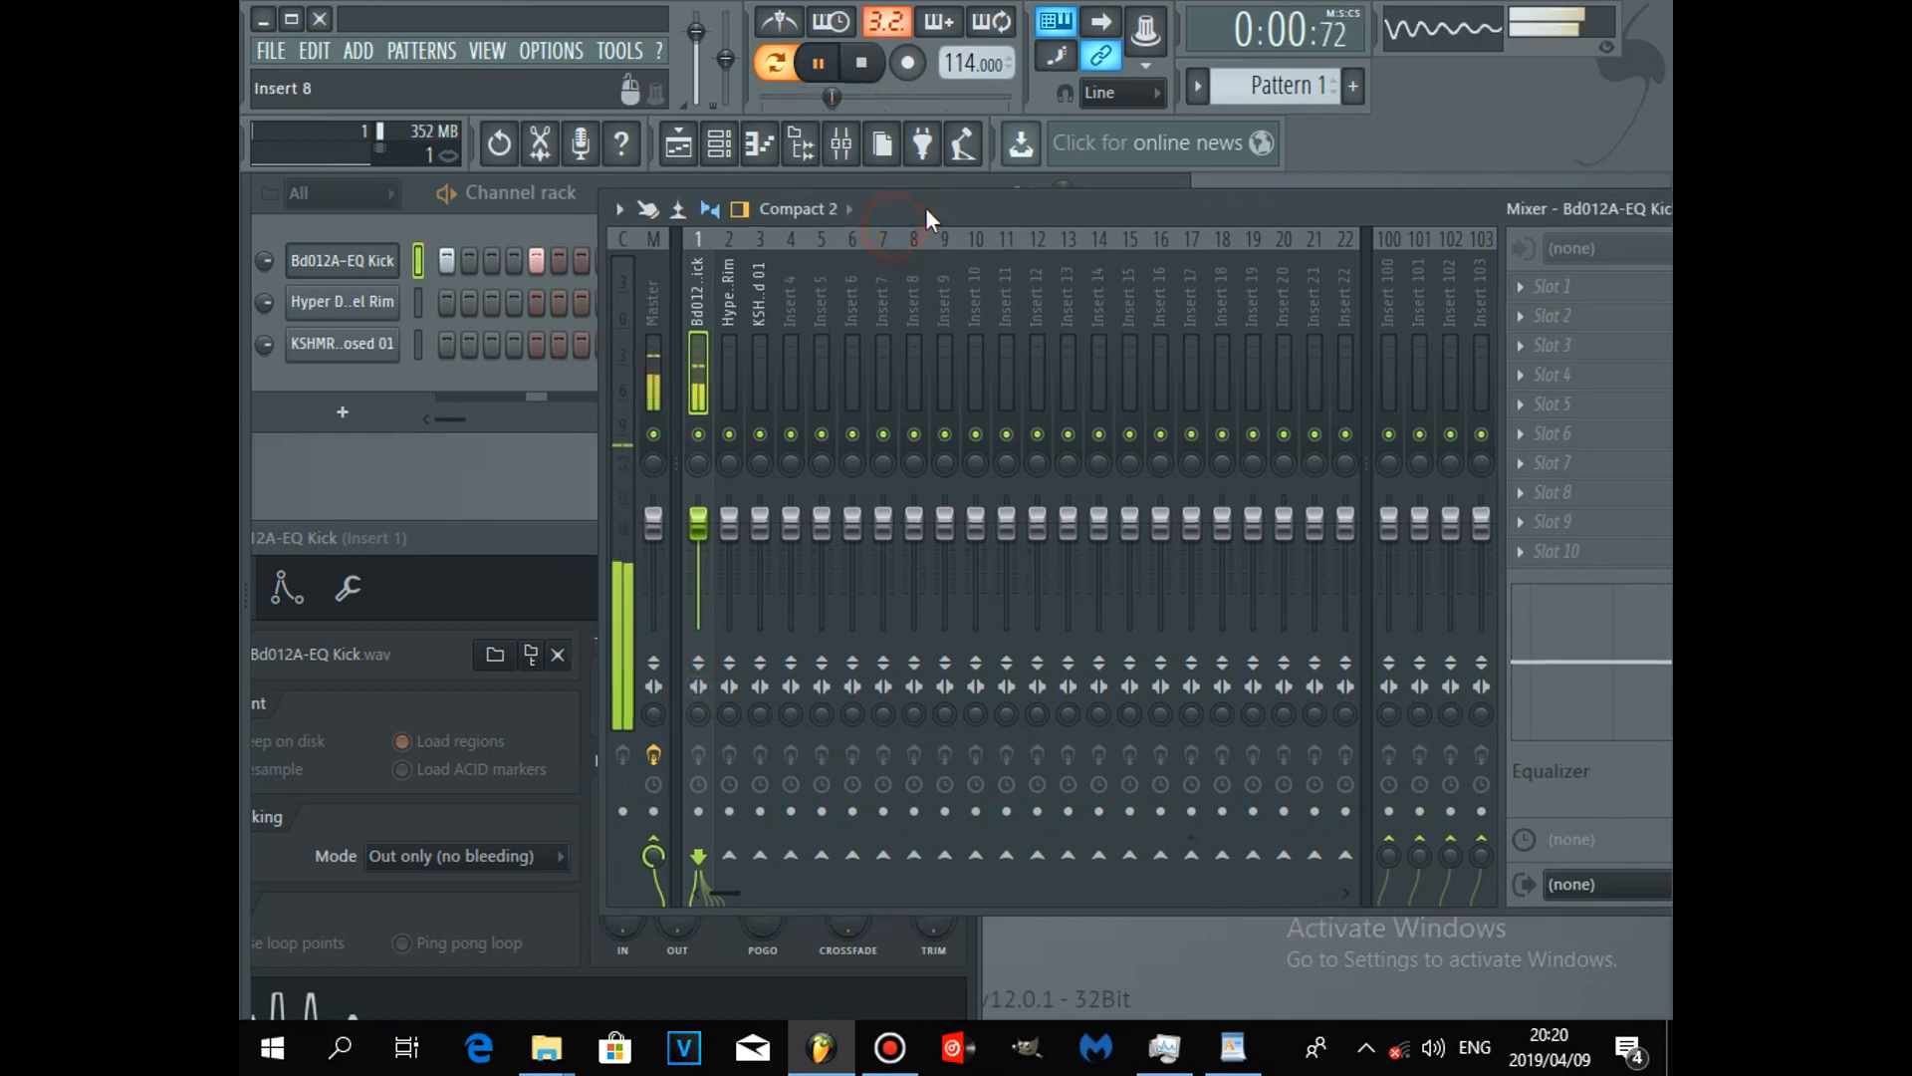
{"action": "left_click", "coordinate": [701, 713]}
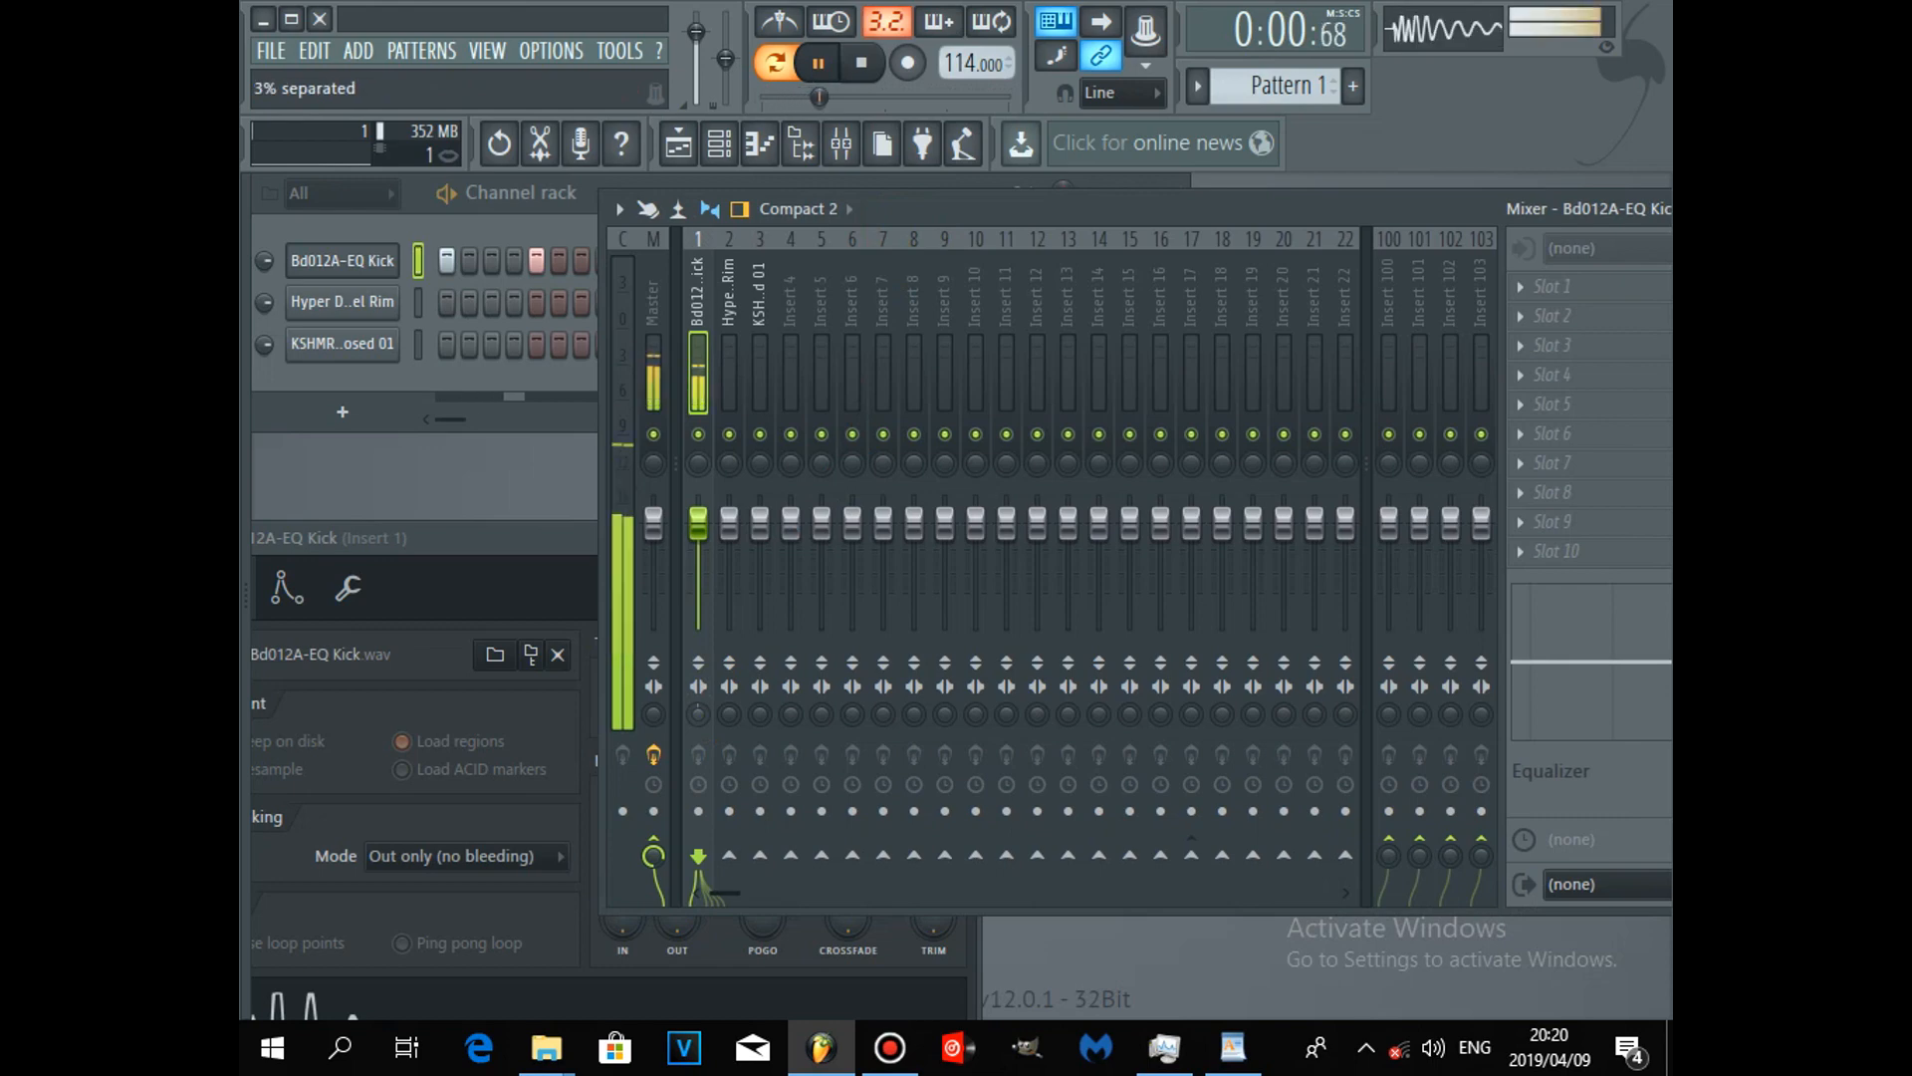
{"action": "mouse_move", "coordinate": [697, 714]}
{"action": "left_mouse_down"}
{"action": "mouse_move", "coordinate": [697, 747]}
{"action": "mouse_move", "coordinate": [698, 714]}
{"action": "left_mouse_up"}
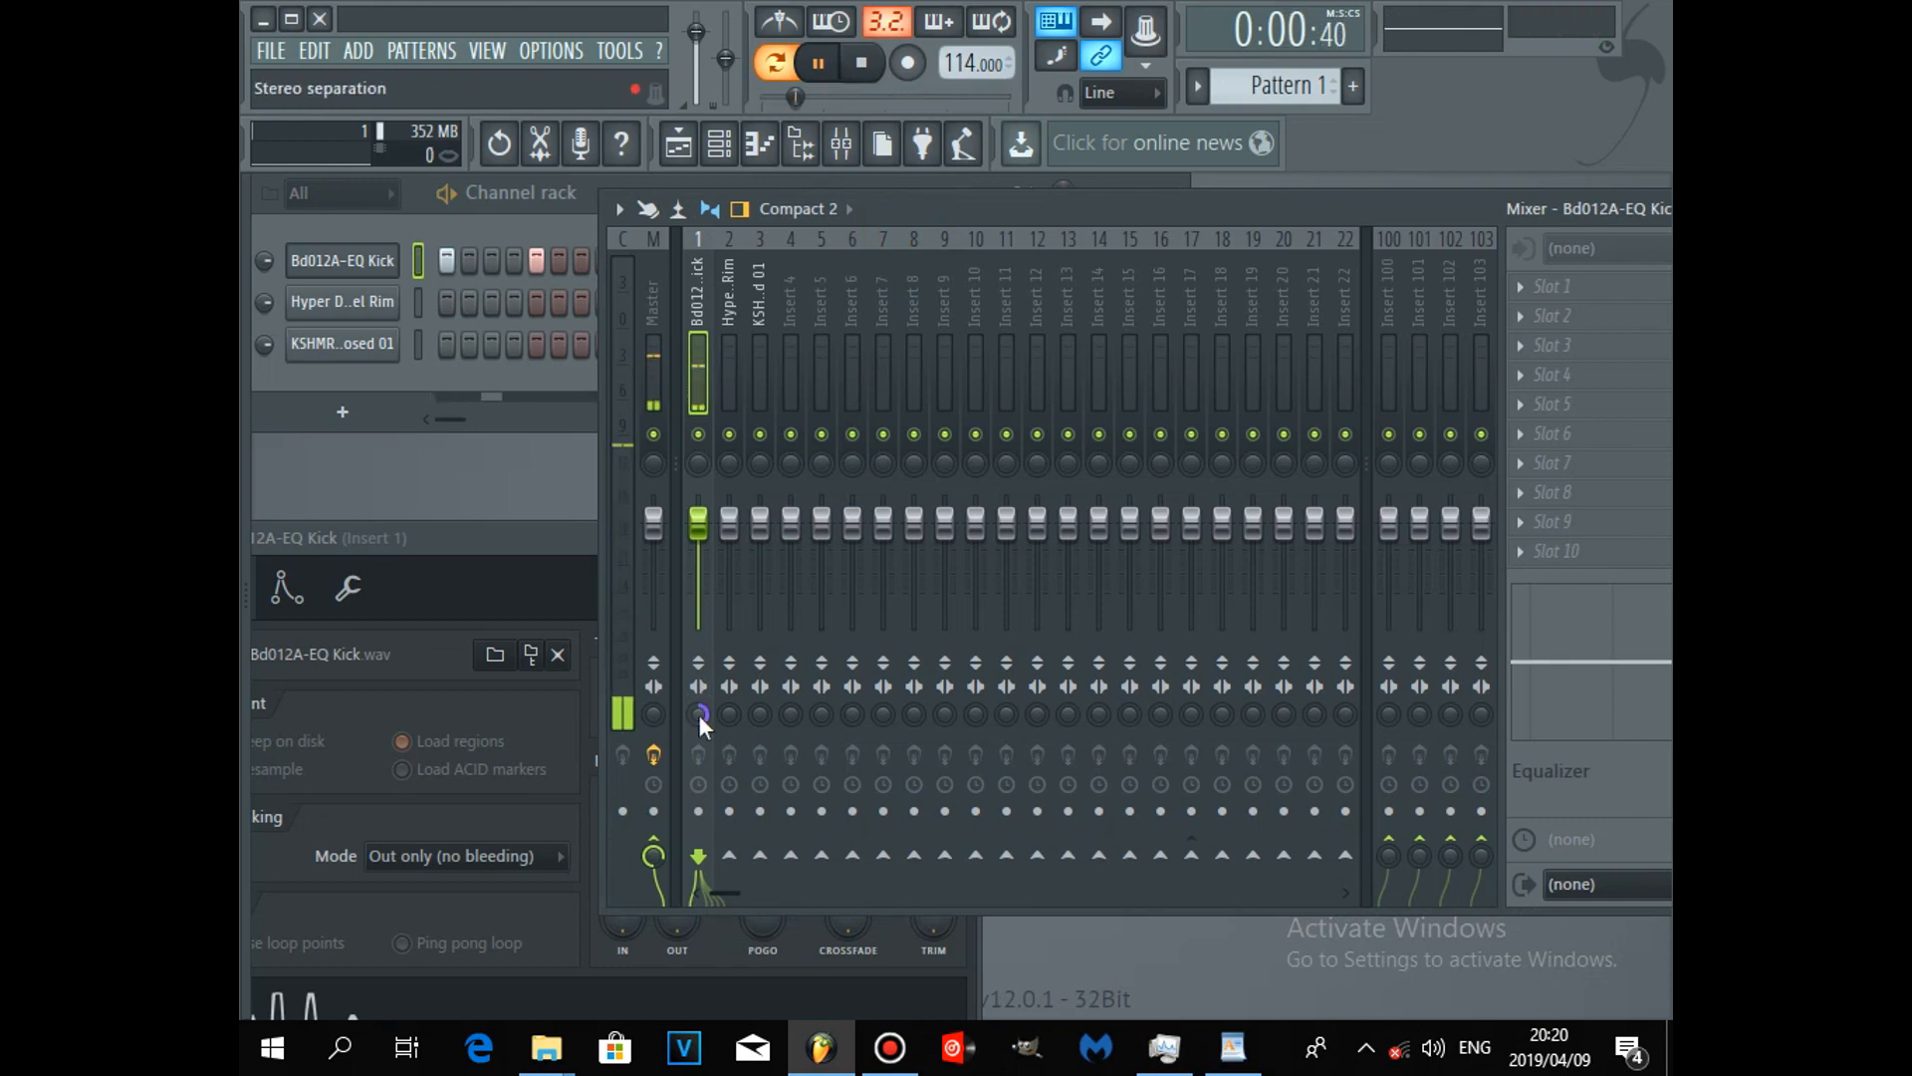
{"action": "mouse_move", "coordinate": [698, 714]}
{"action": "left_mouse_down"}
{"action": "mouse_move", "coordinate": [697, 687]}
{"action": "mouse_move", "coordinate": [698, 714]}
{"action": "left_mouse_up"}
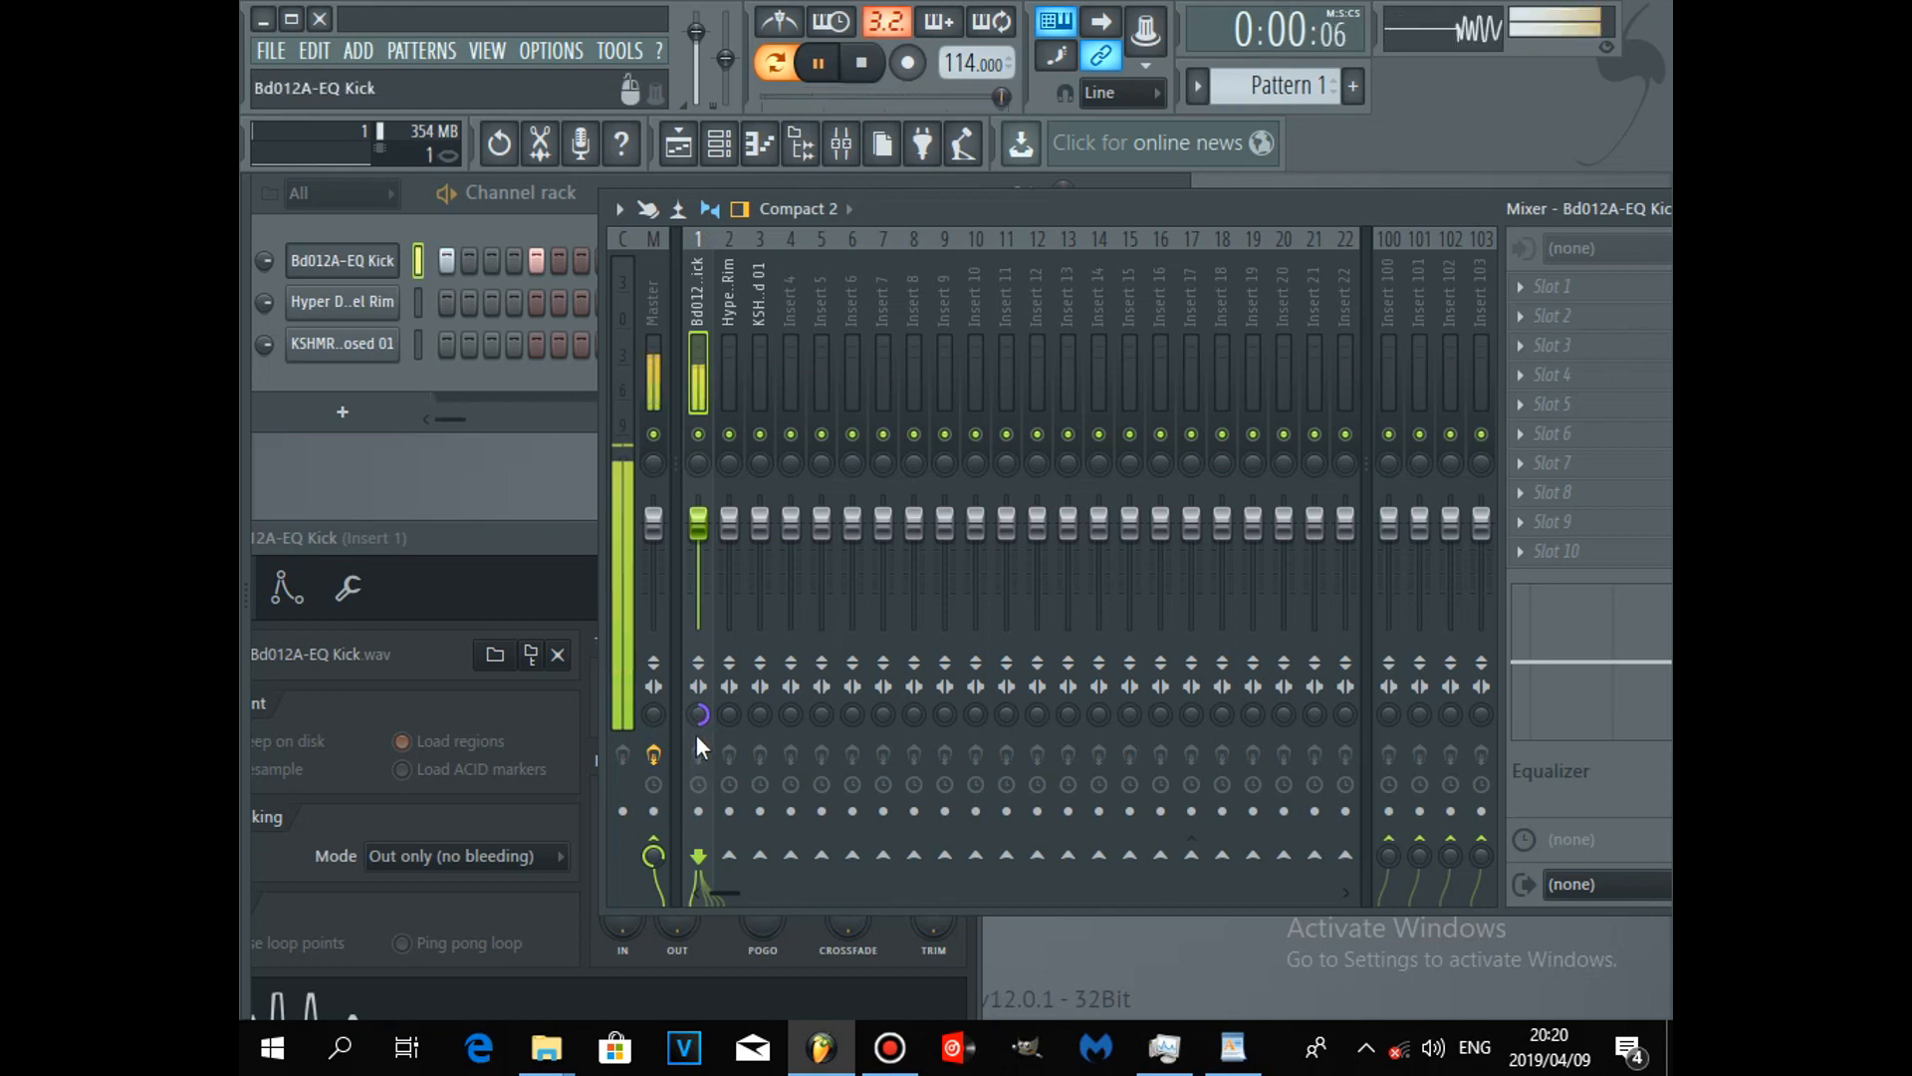
{"action": "left_click_drag", "start_coordinate": [697, 723], "coordinate": [697, 777]}
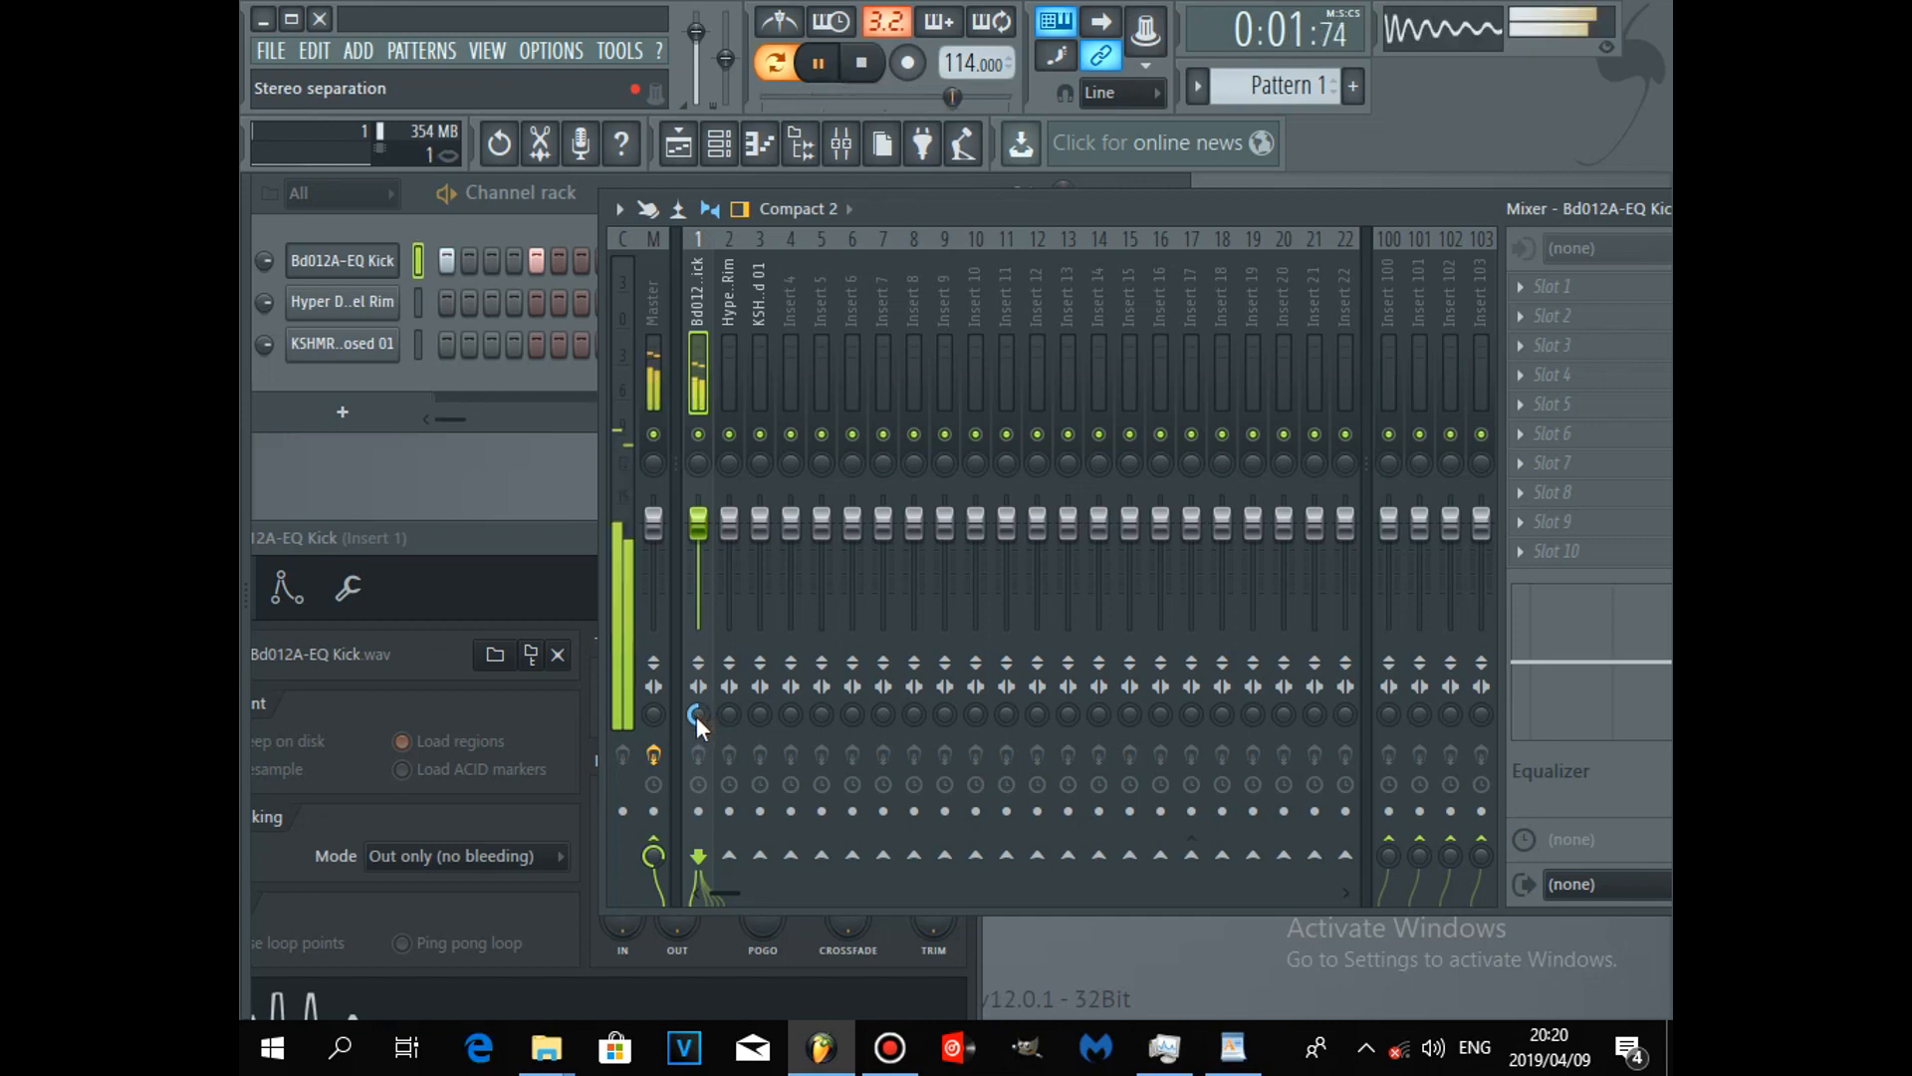
{"action": "right_click", "coordinate": [697, 714]}
{"action": "left_click", "coordinate": [757, 606]}
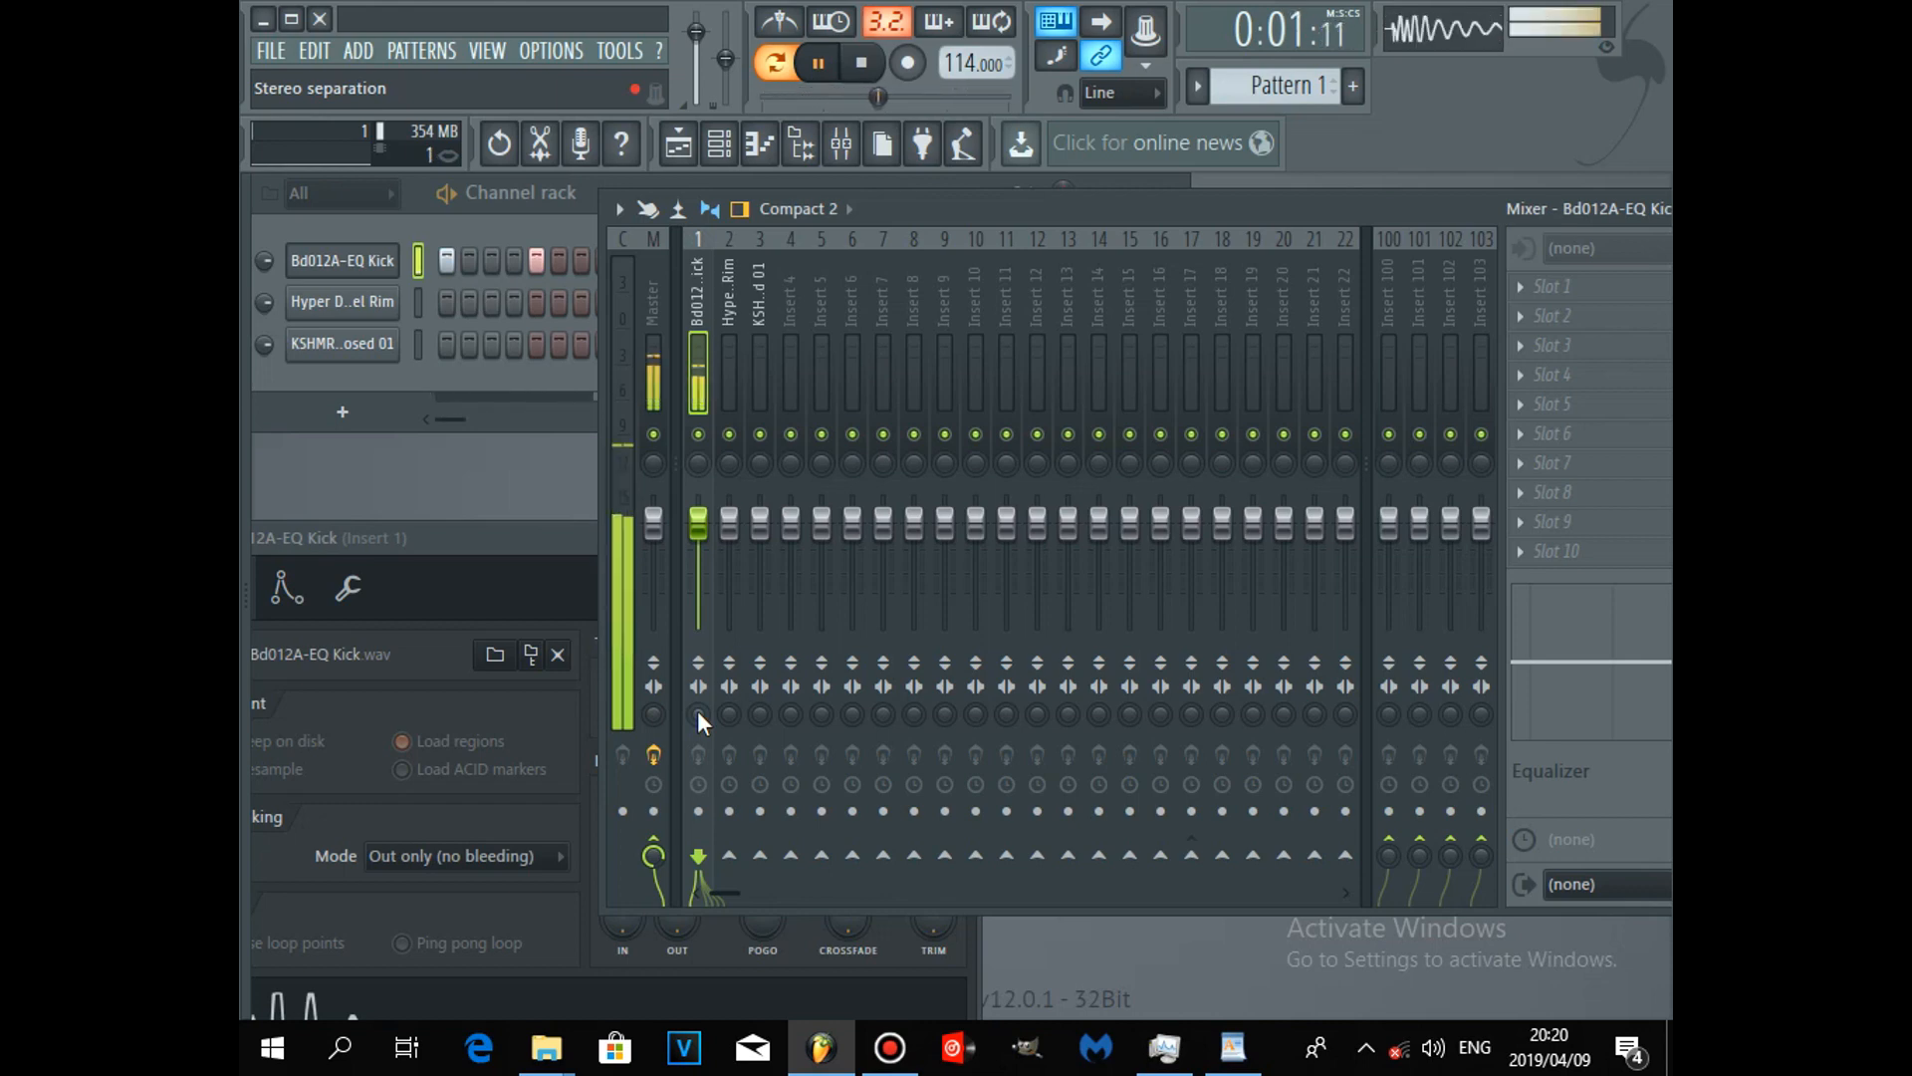
{"action": "left_click", "coordinate": [818, 62]}
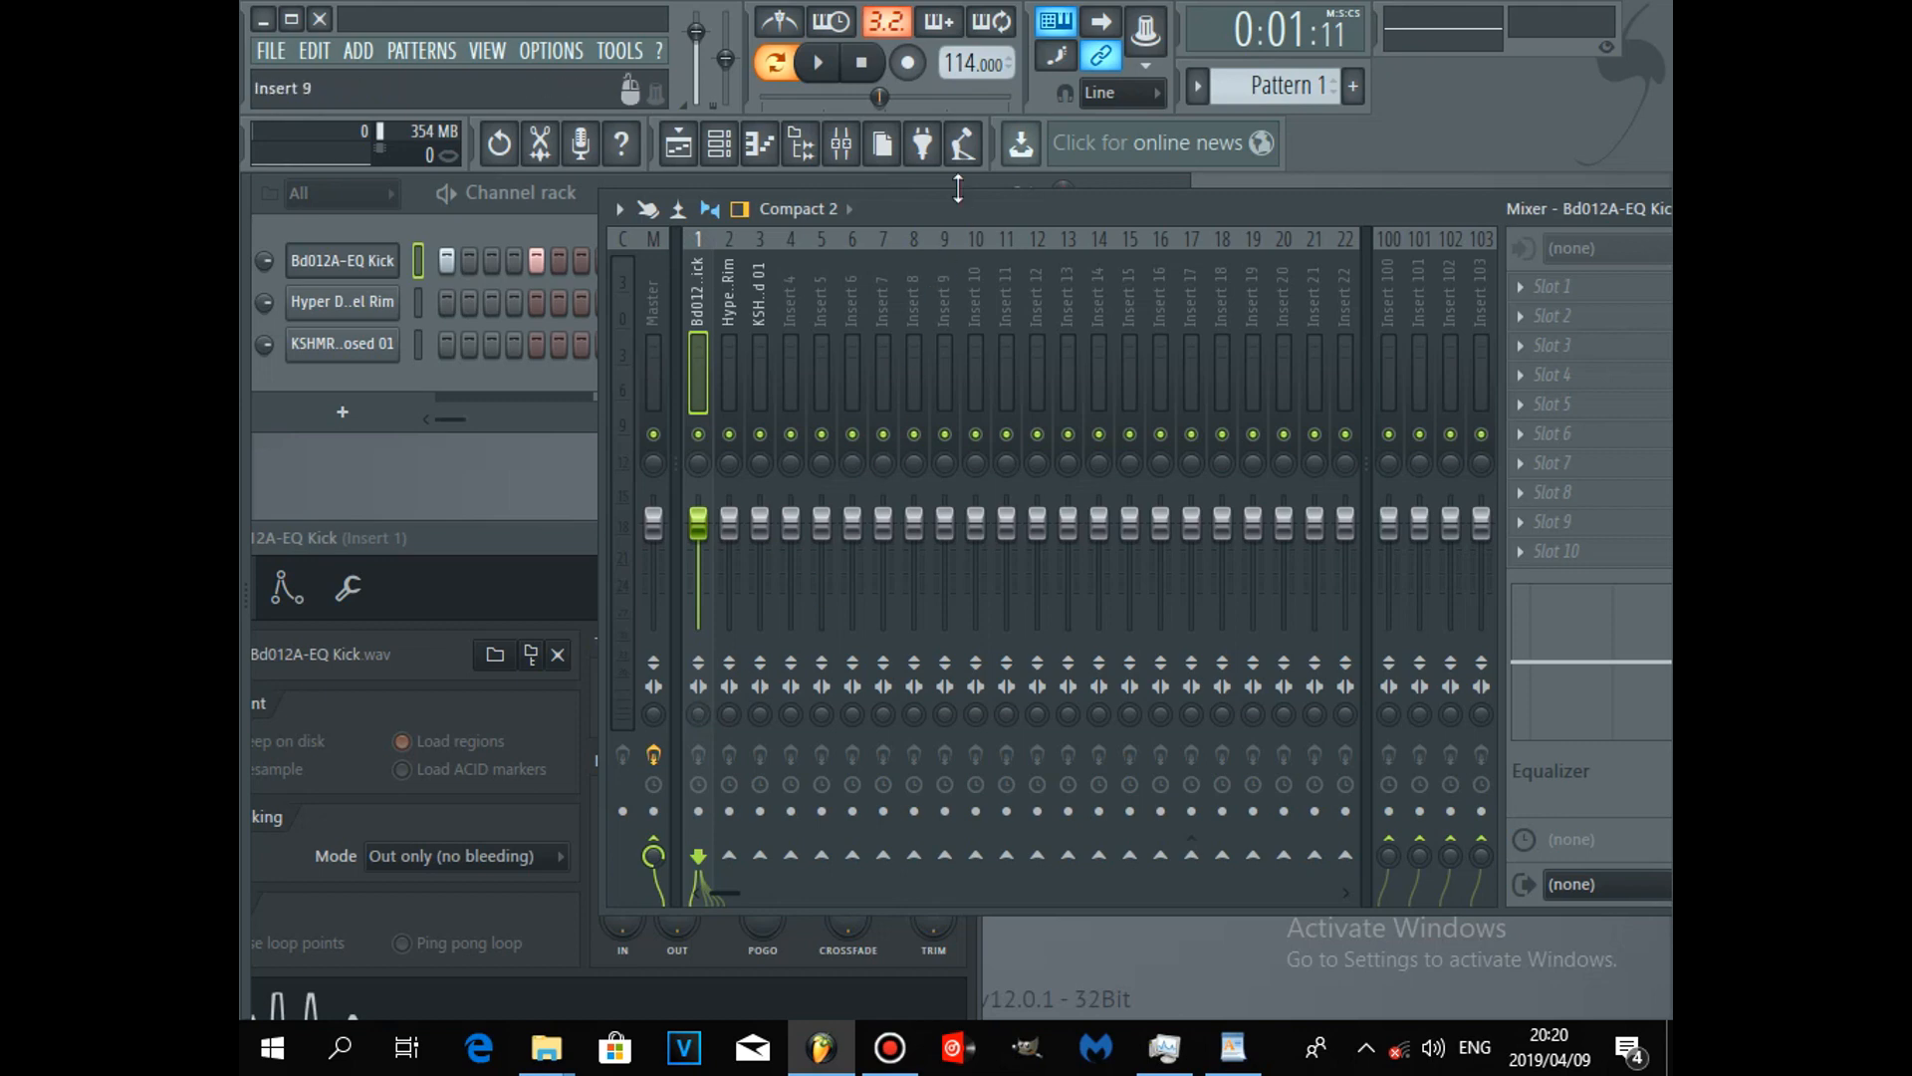
Step: Load Fruity delay 2 into slot 1 and Fruity Reeverb 2 into slot 2 of the Bd012A-EQ Kick track
{"action": "left_click_drag", "start_coordinate": [970, 206], "coordinate": [912, 188]}
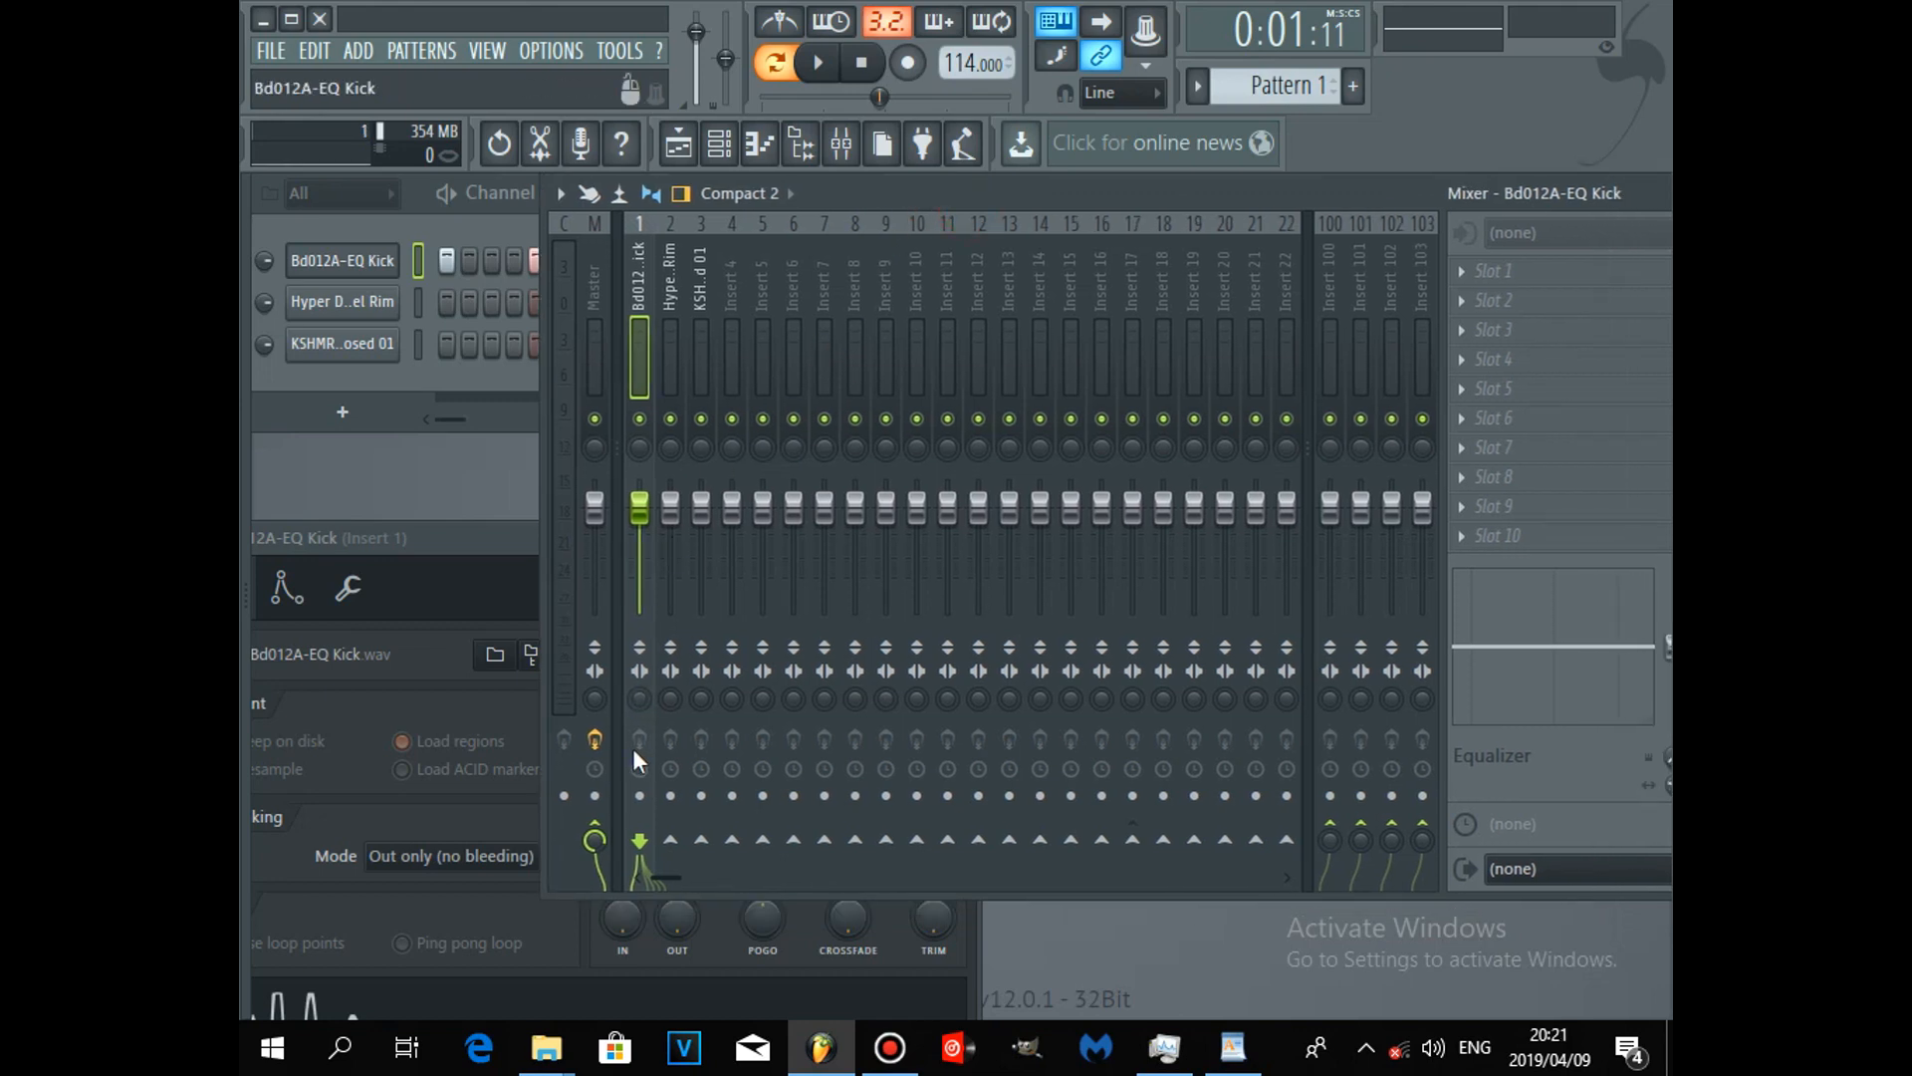
{"action": "left_click_drag", "start_coordinate": [1013, 195], "coordinate": [872, 194]}
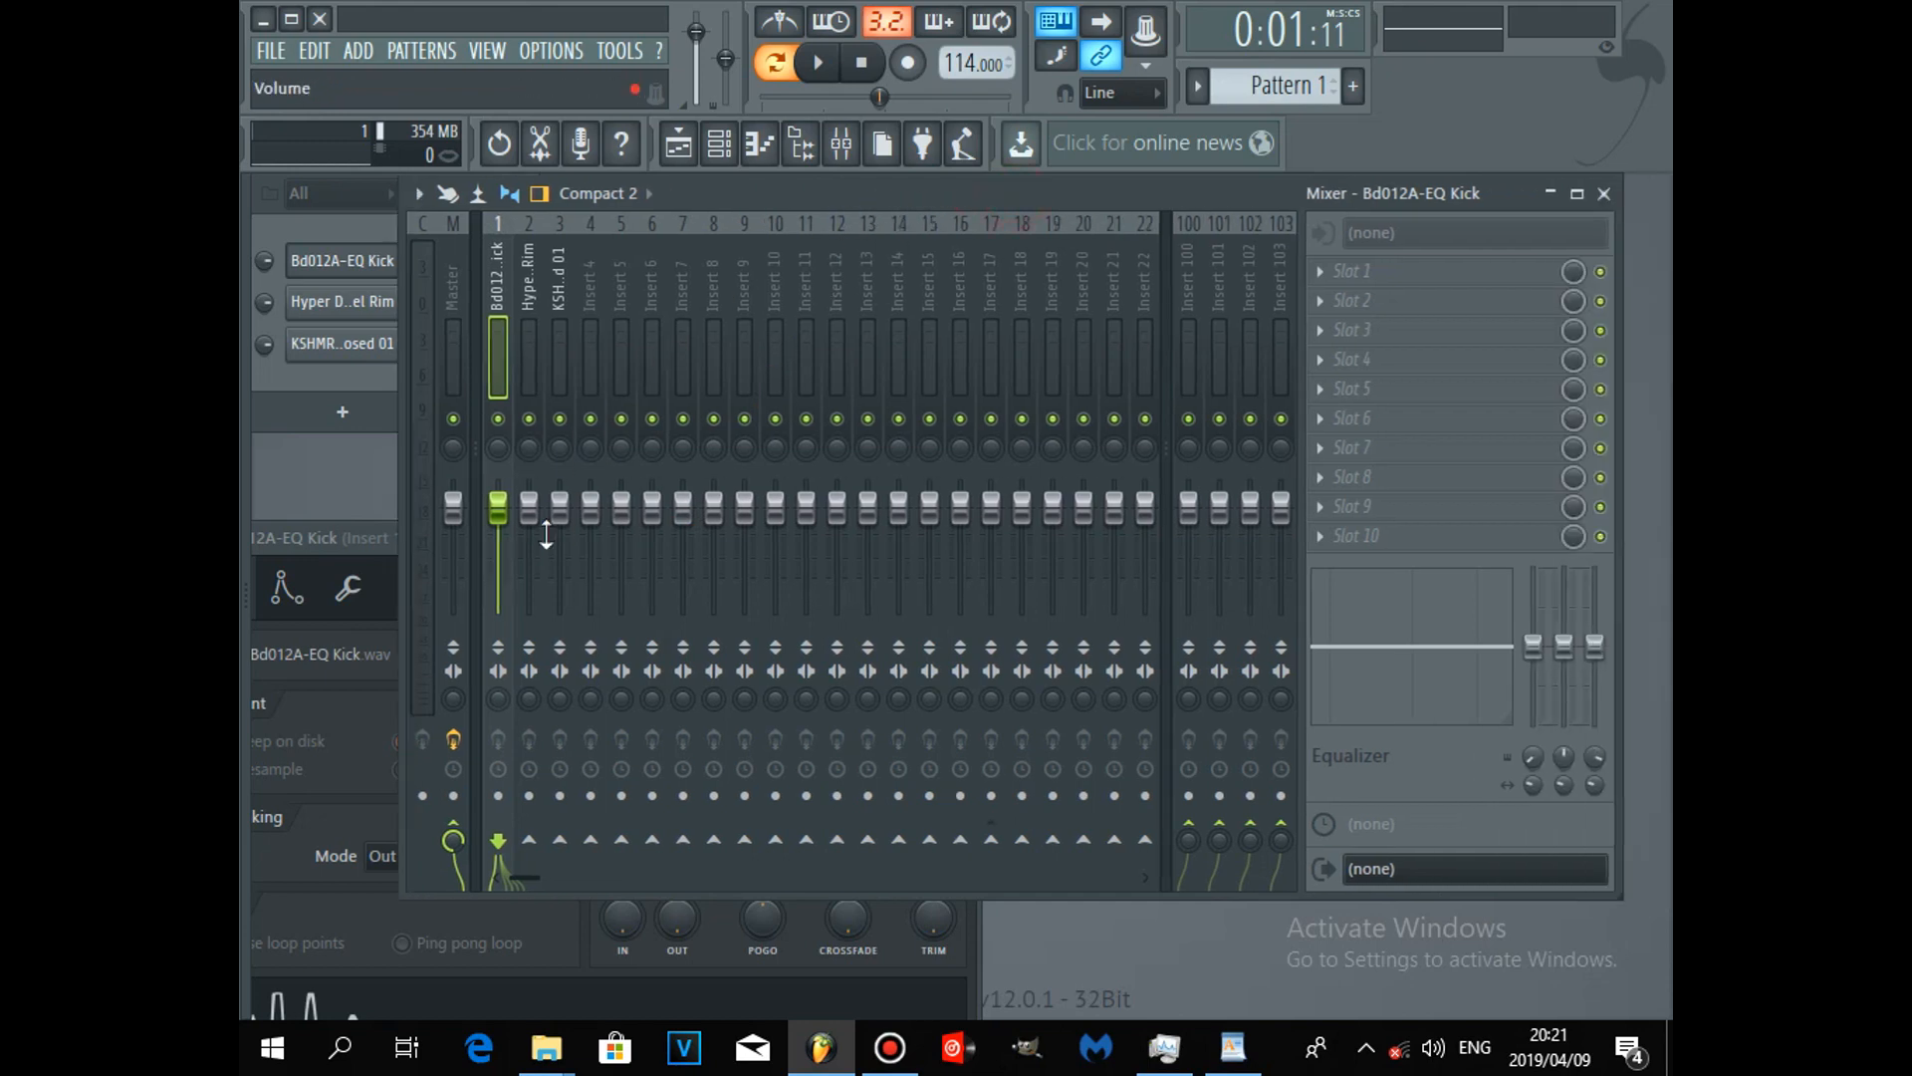
{"action": "left_click_drag", "start_coordinate": [800, 182], "coordinate": [877, 183]}
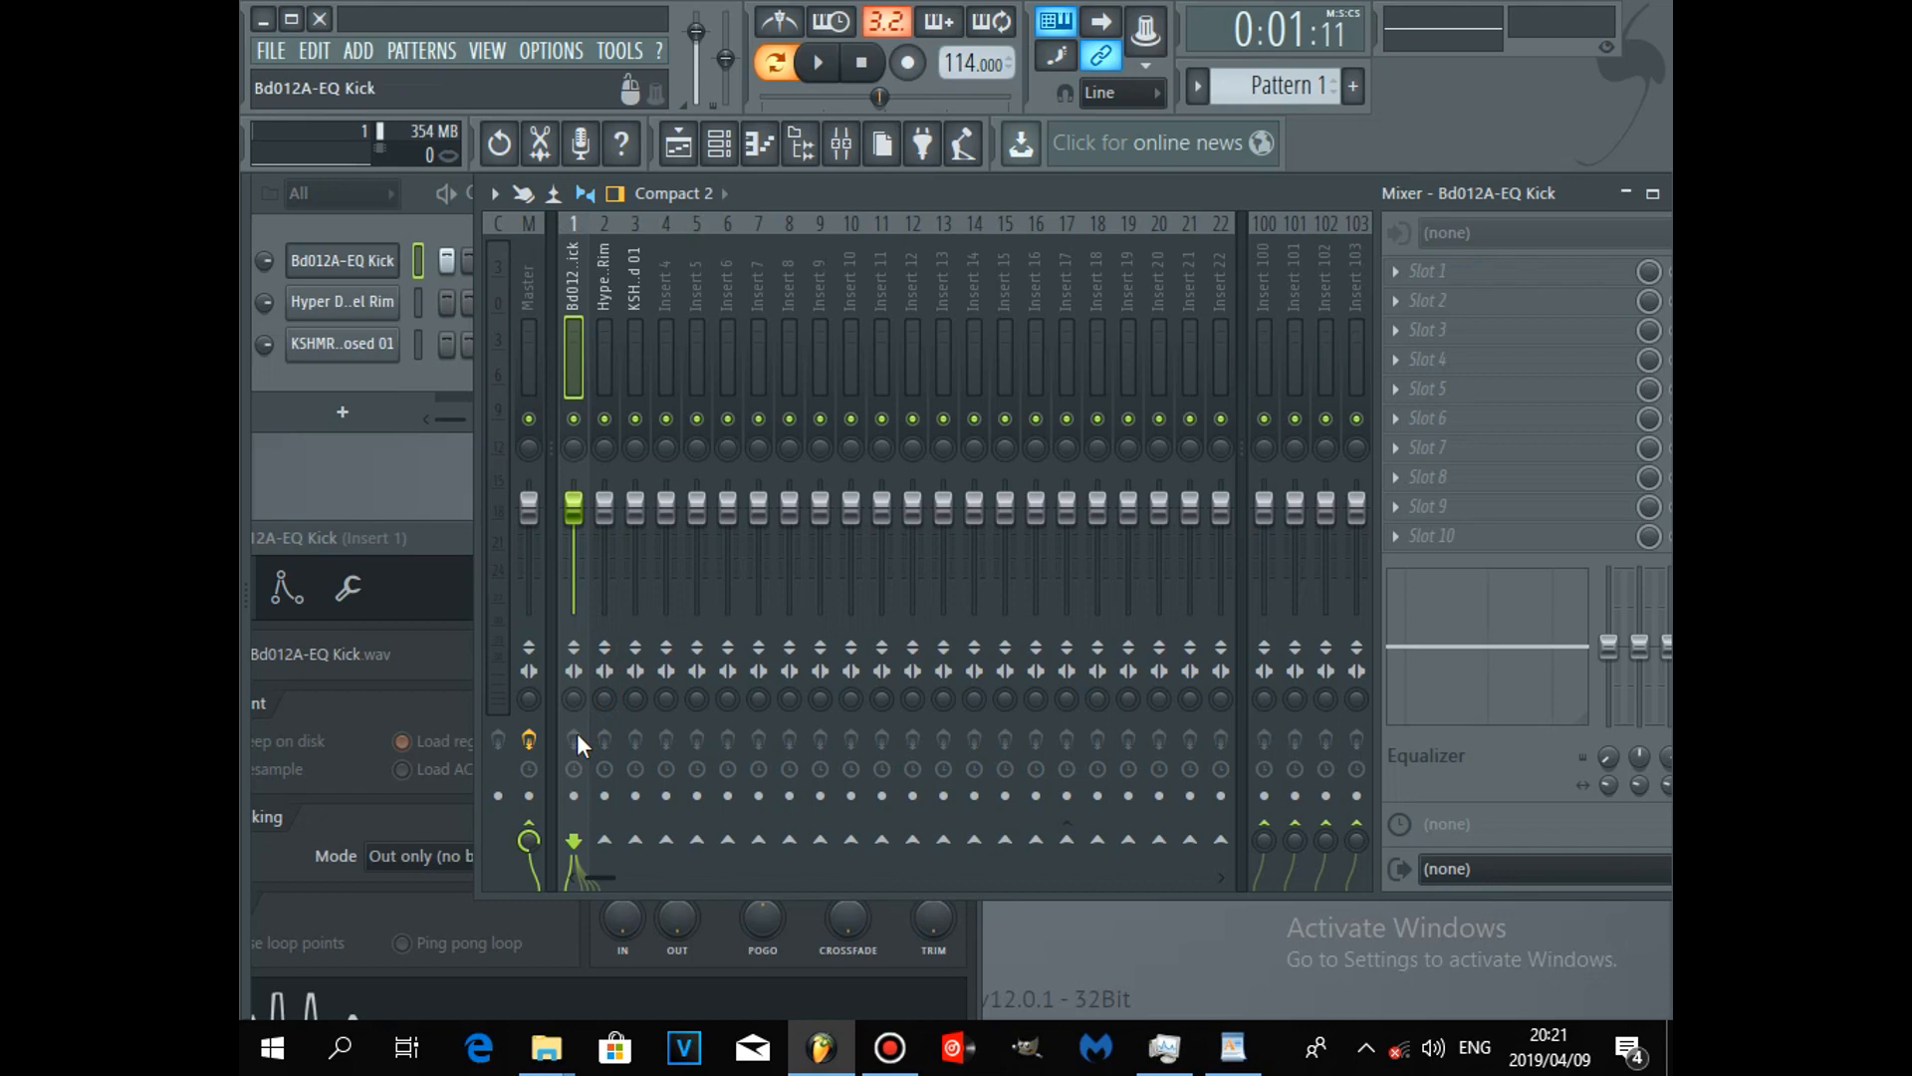
{"action": "left_click_drag", "start_coordinate": [780, 193], "coordinate": [853, 190]}
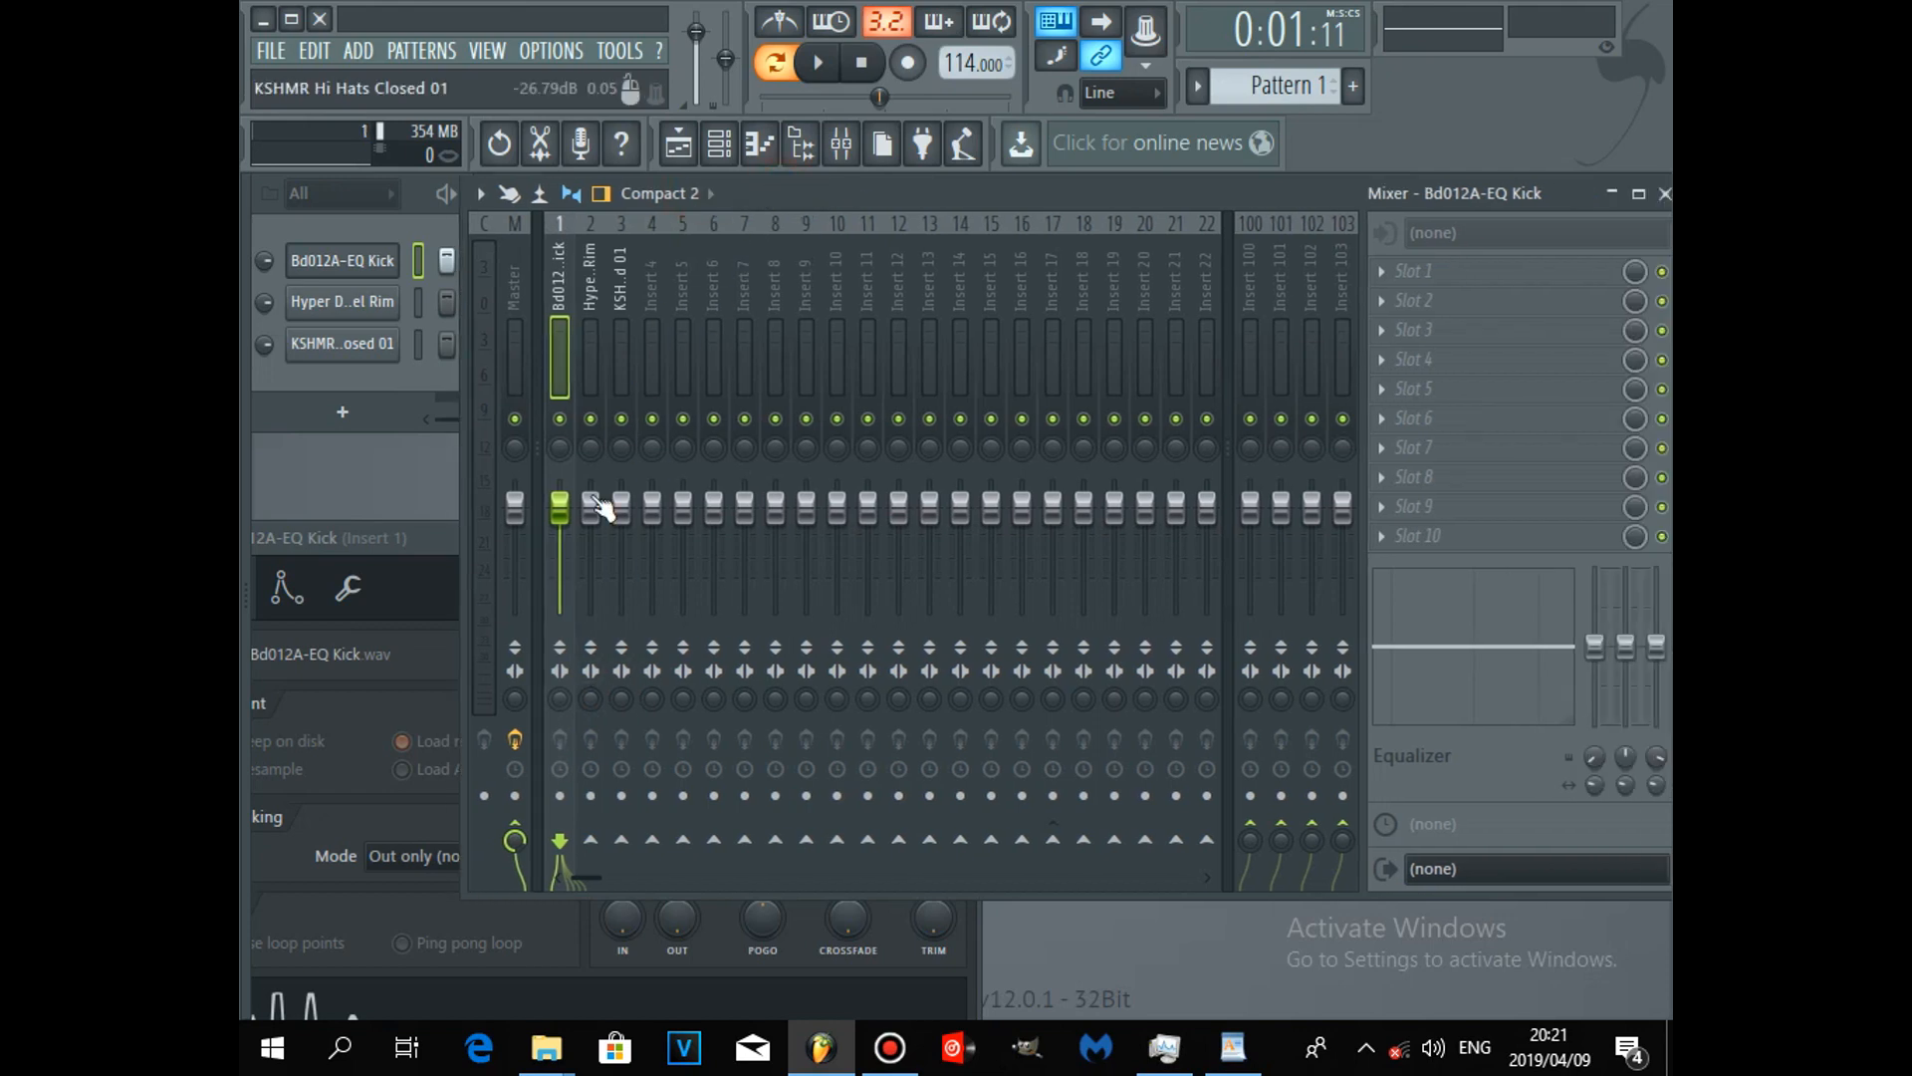
{"action": "left_click_drag", "start_coordinate": [1340, 192], "coordinate": [1205, 190]}
{"action": "left_click", "coordinate": [1366, 271]}
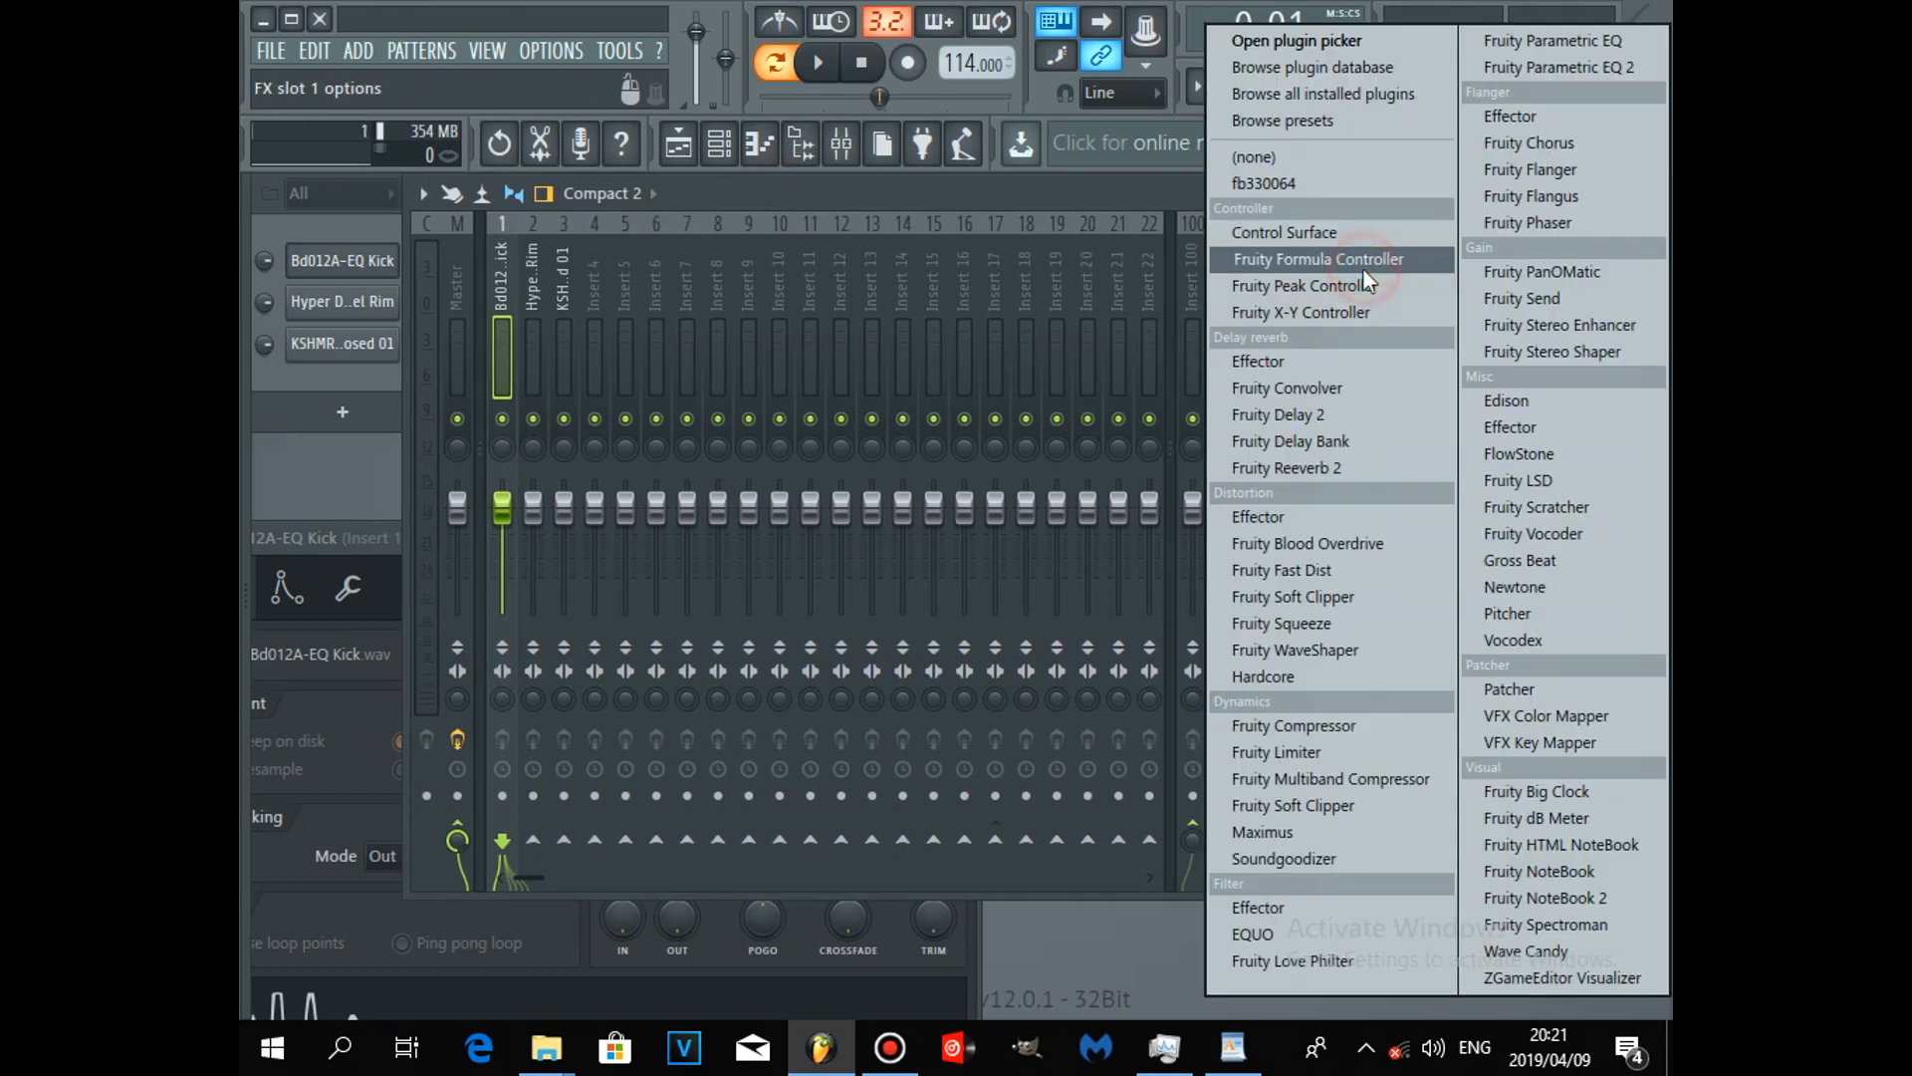
{"action": "left_click", "coordinate": [1307, 412]}
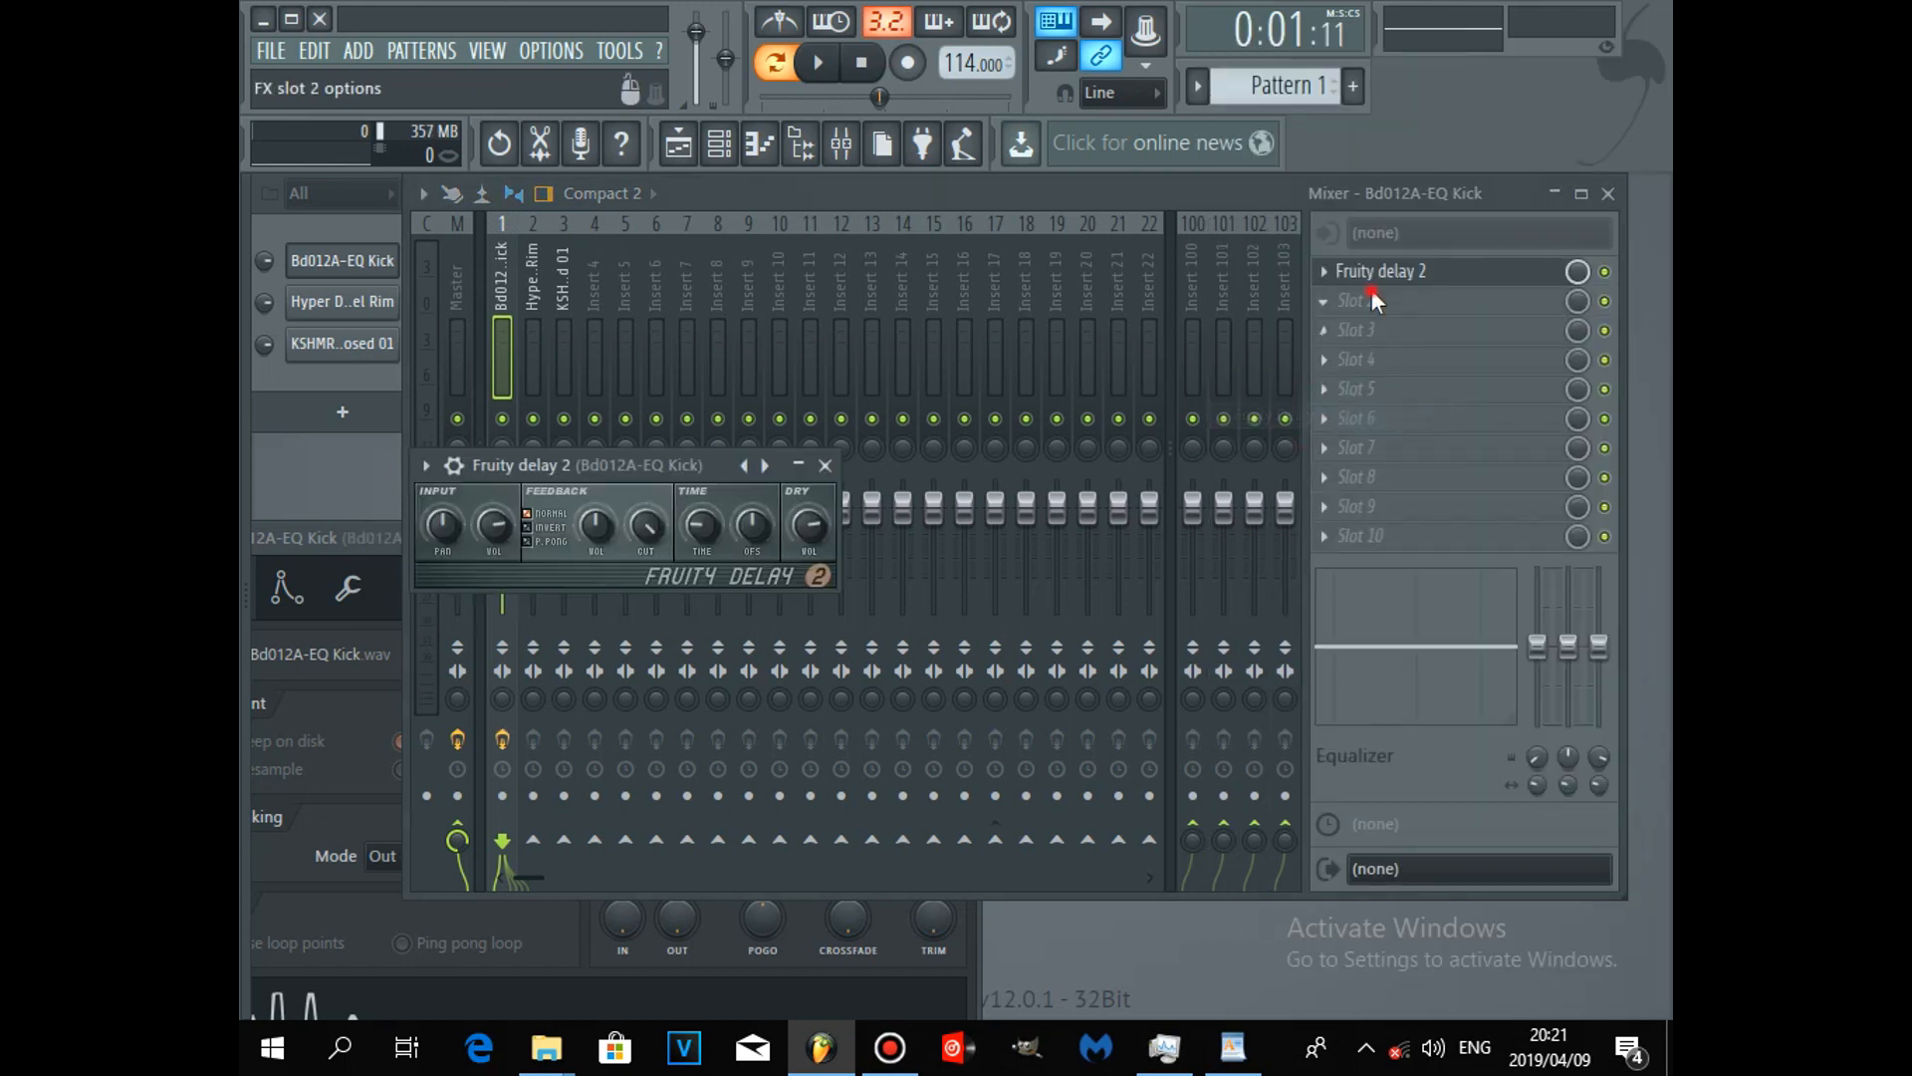
{"action": "left_click", "coordinate": [1371, 293]}
{"action": "left_click", "coordinate": [1306, 469]}
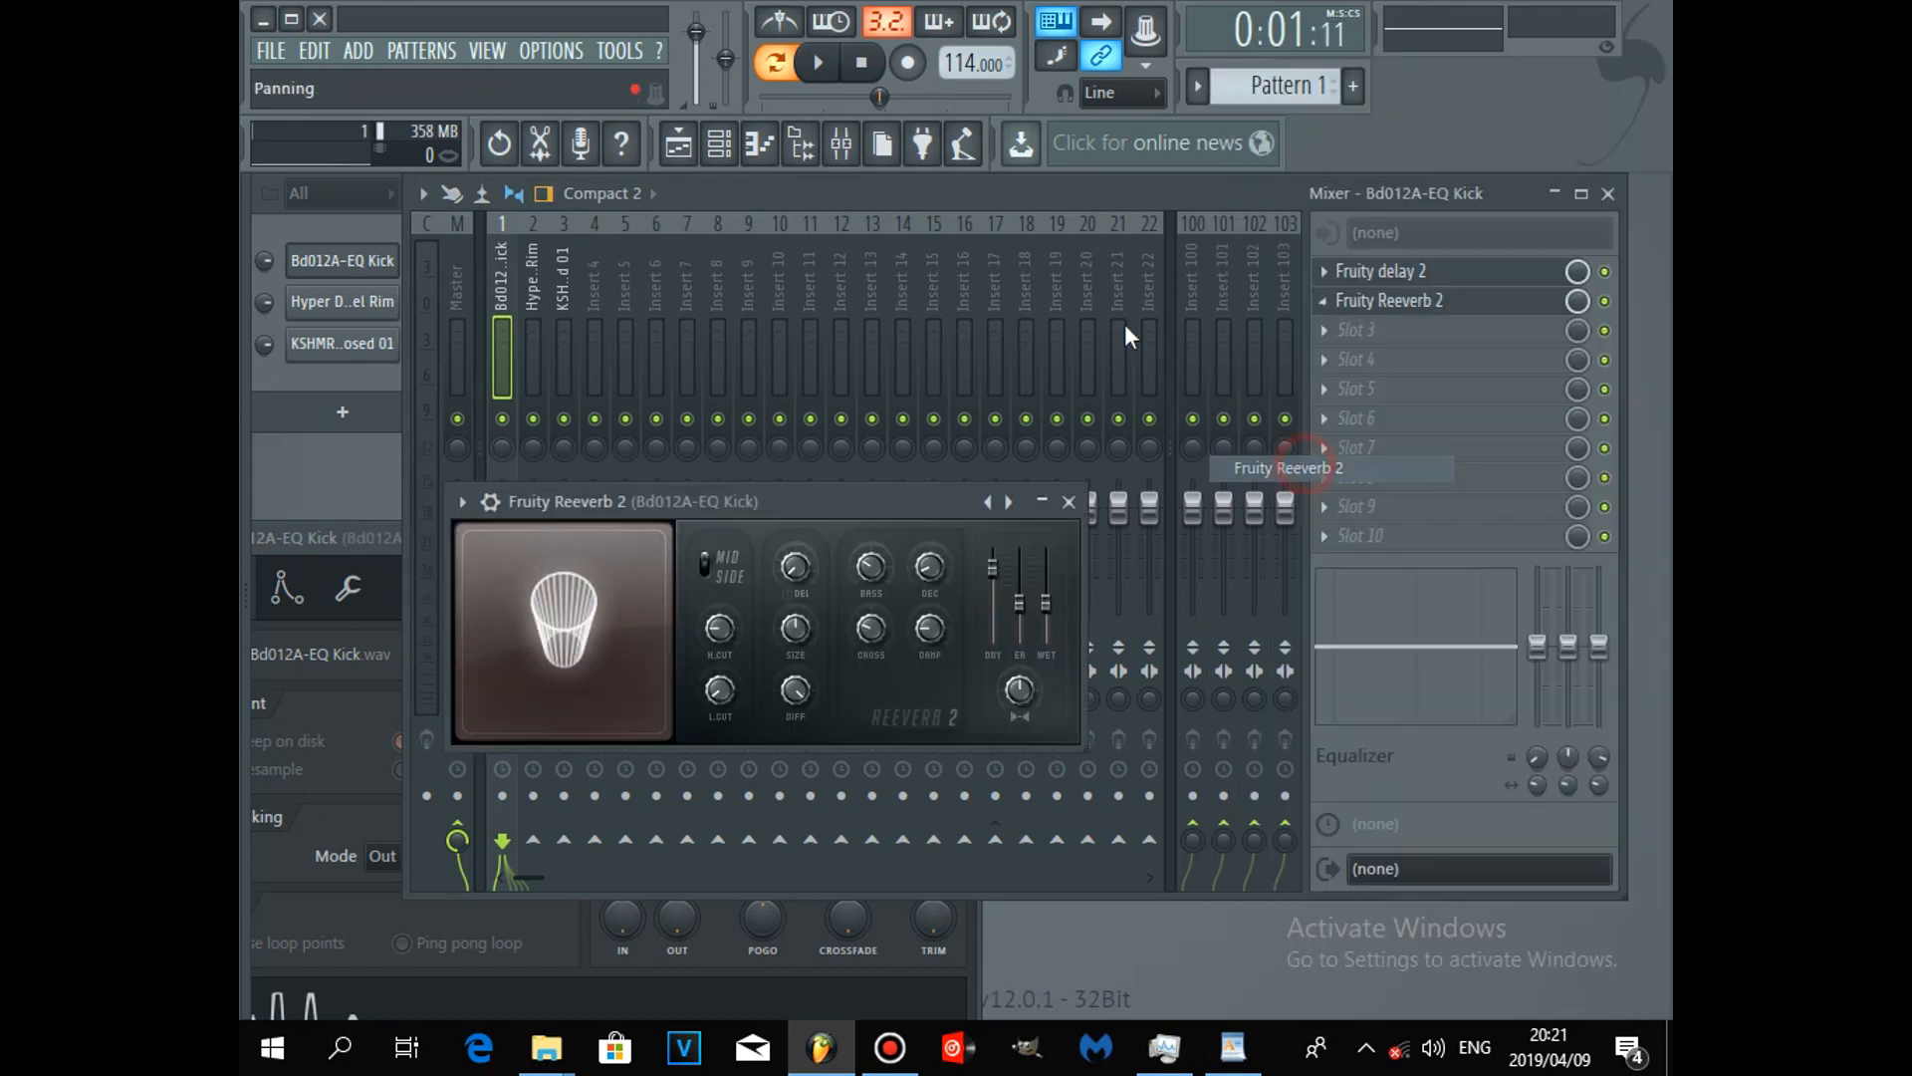
Step: Disable the Bd012A-EQ Kick track's effect slots, and compare the playing pattern with the effects off and on
{"action": "left_click_drag", "start_coordinate": [906, 189], "coordinate": [1093, 190]}
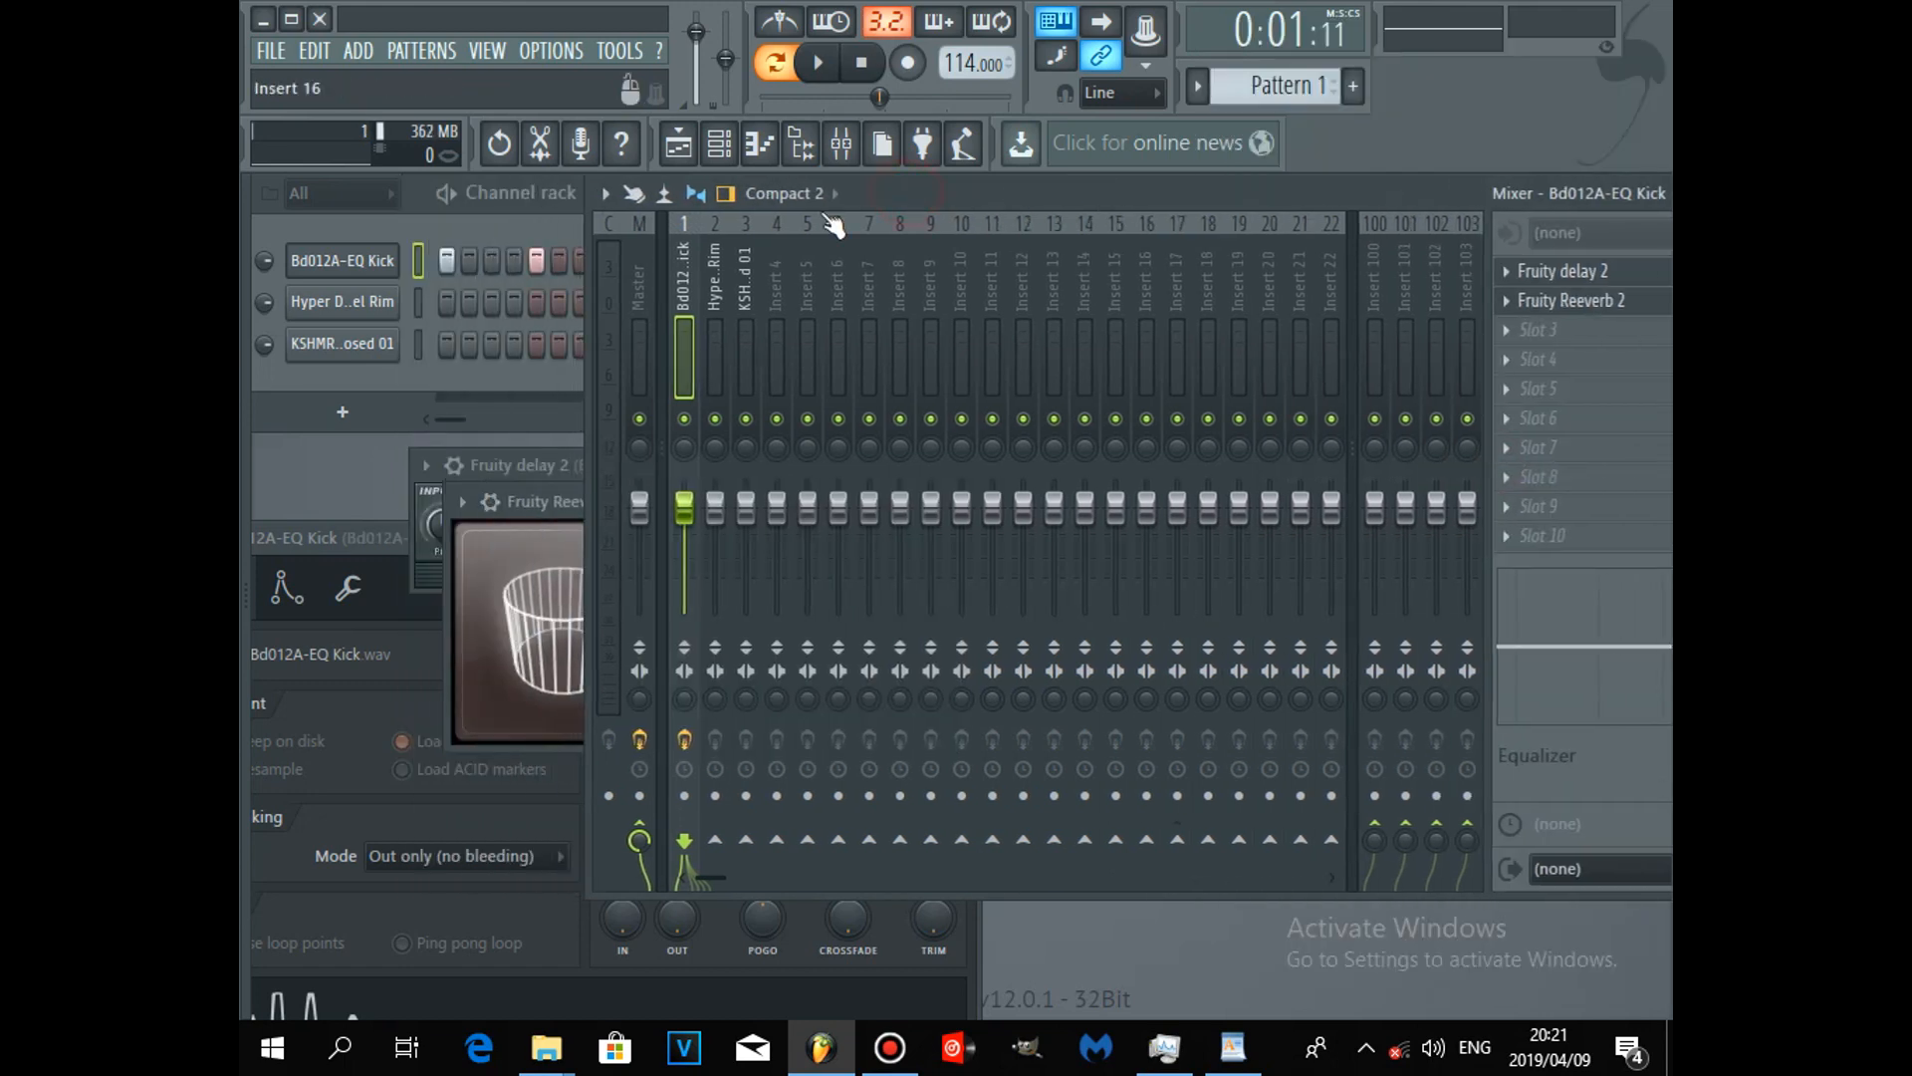
{"action": "left_click", "coordinate": [684, 739]}
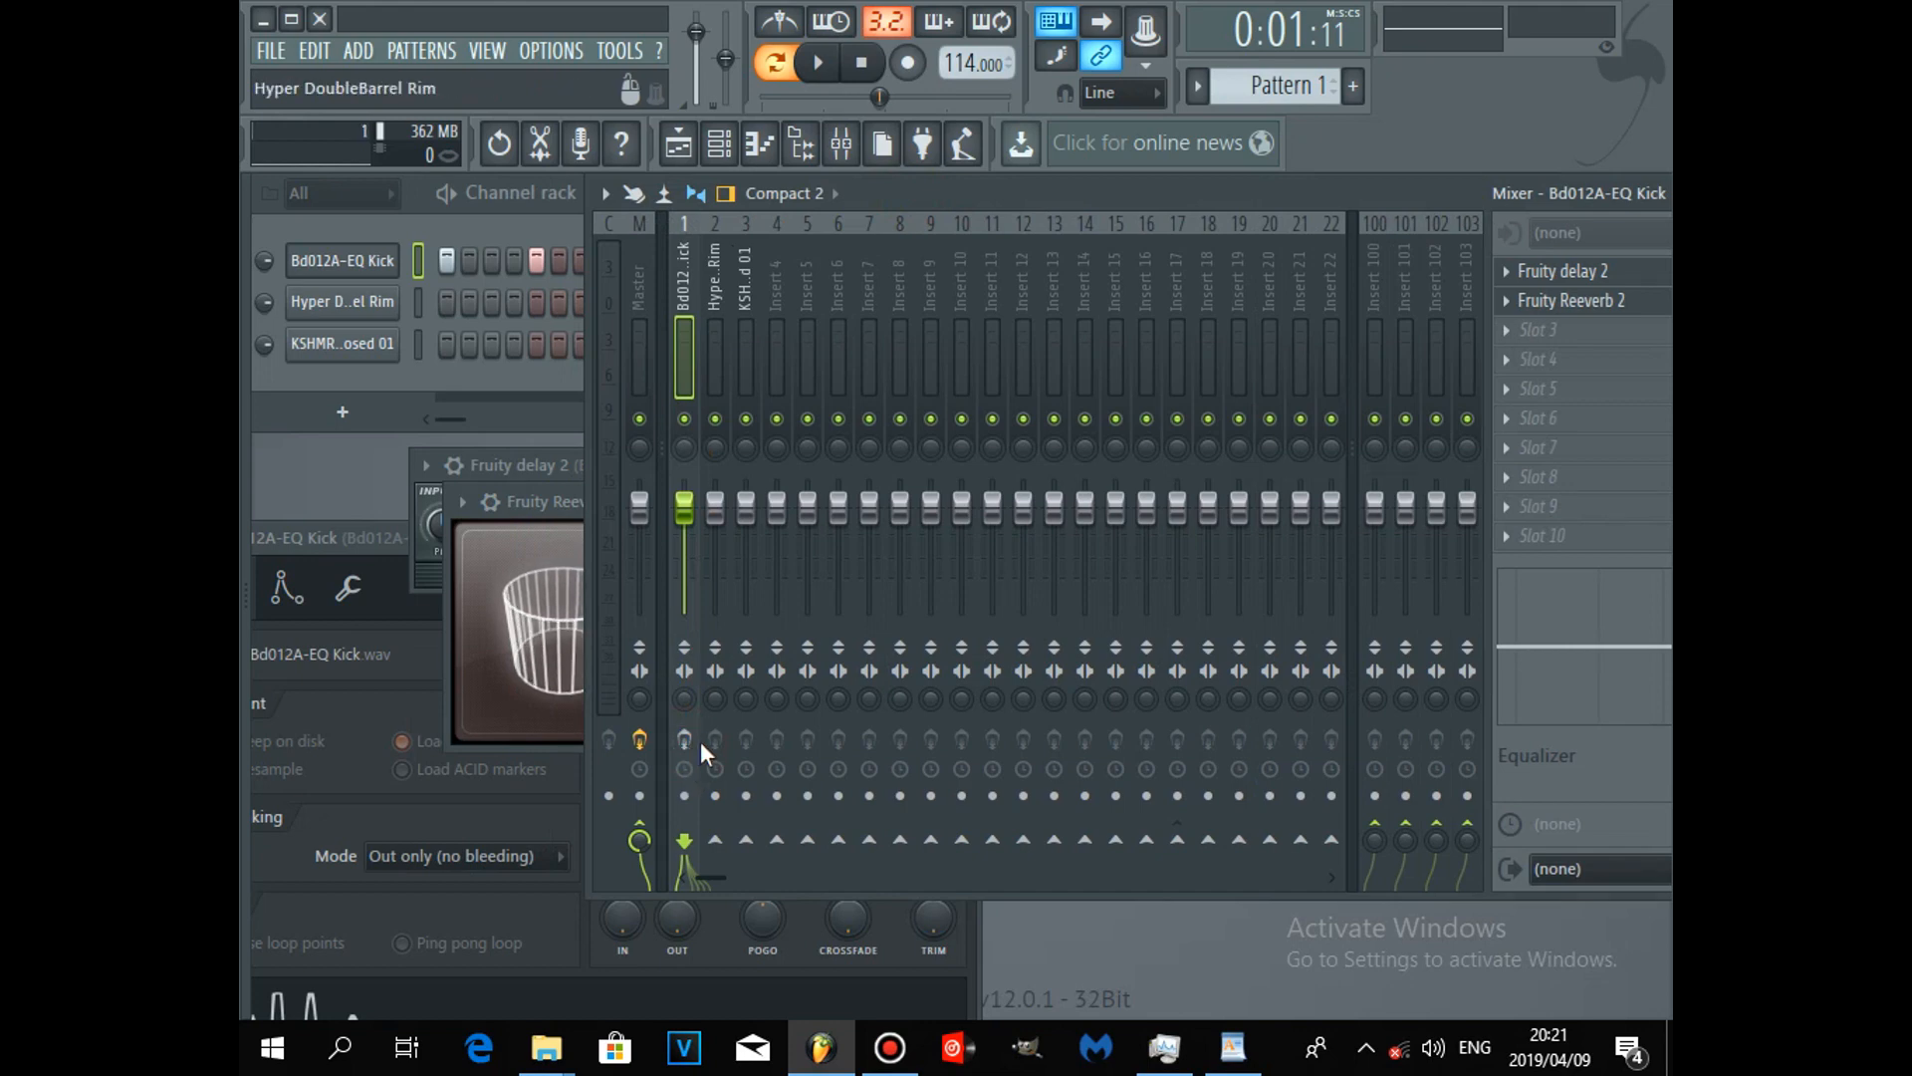
{"action": "left_click_drag", "start_coordinate": [1050, 186], "coordinate": [881, 183]}
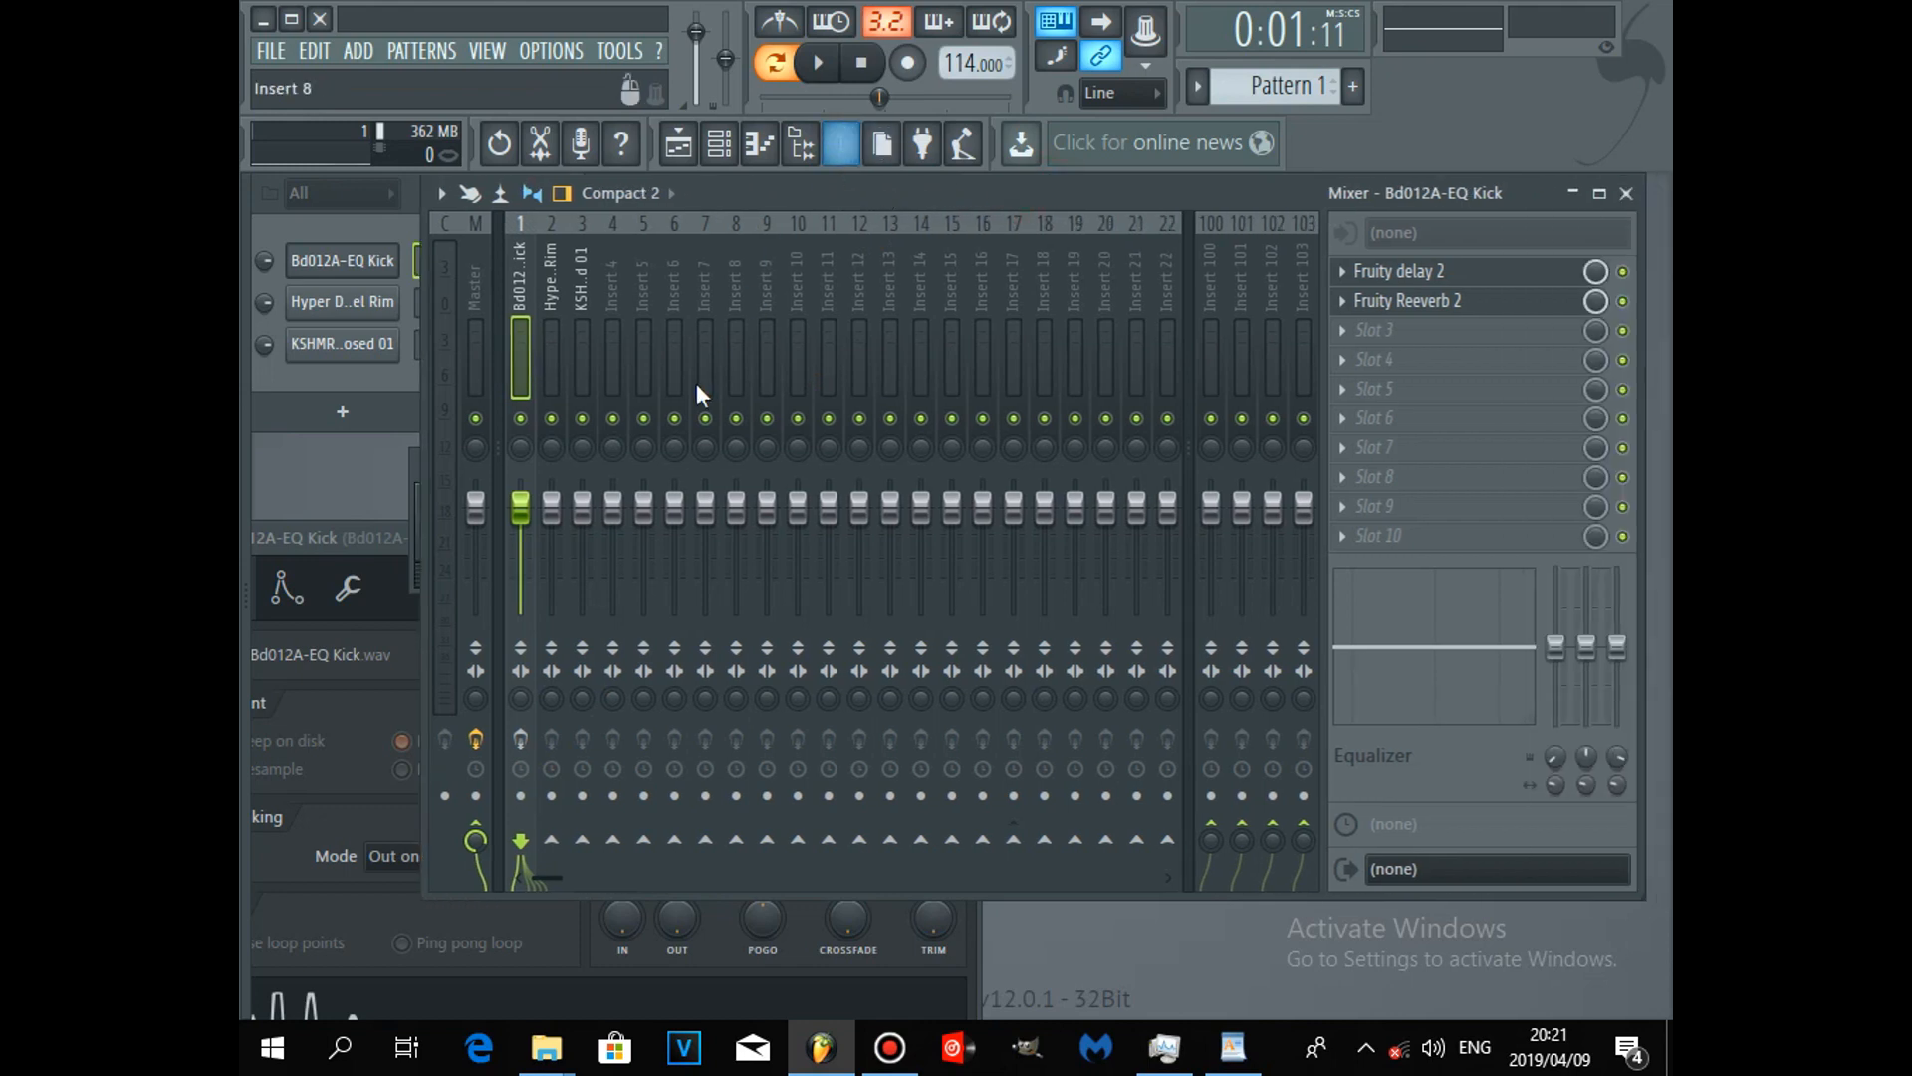
{"action": "key", "text": "space"}
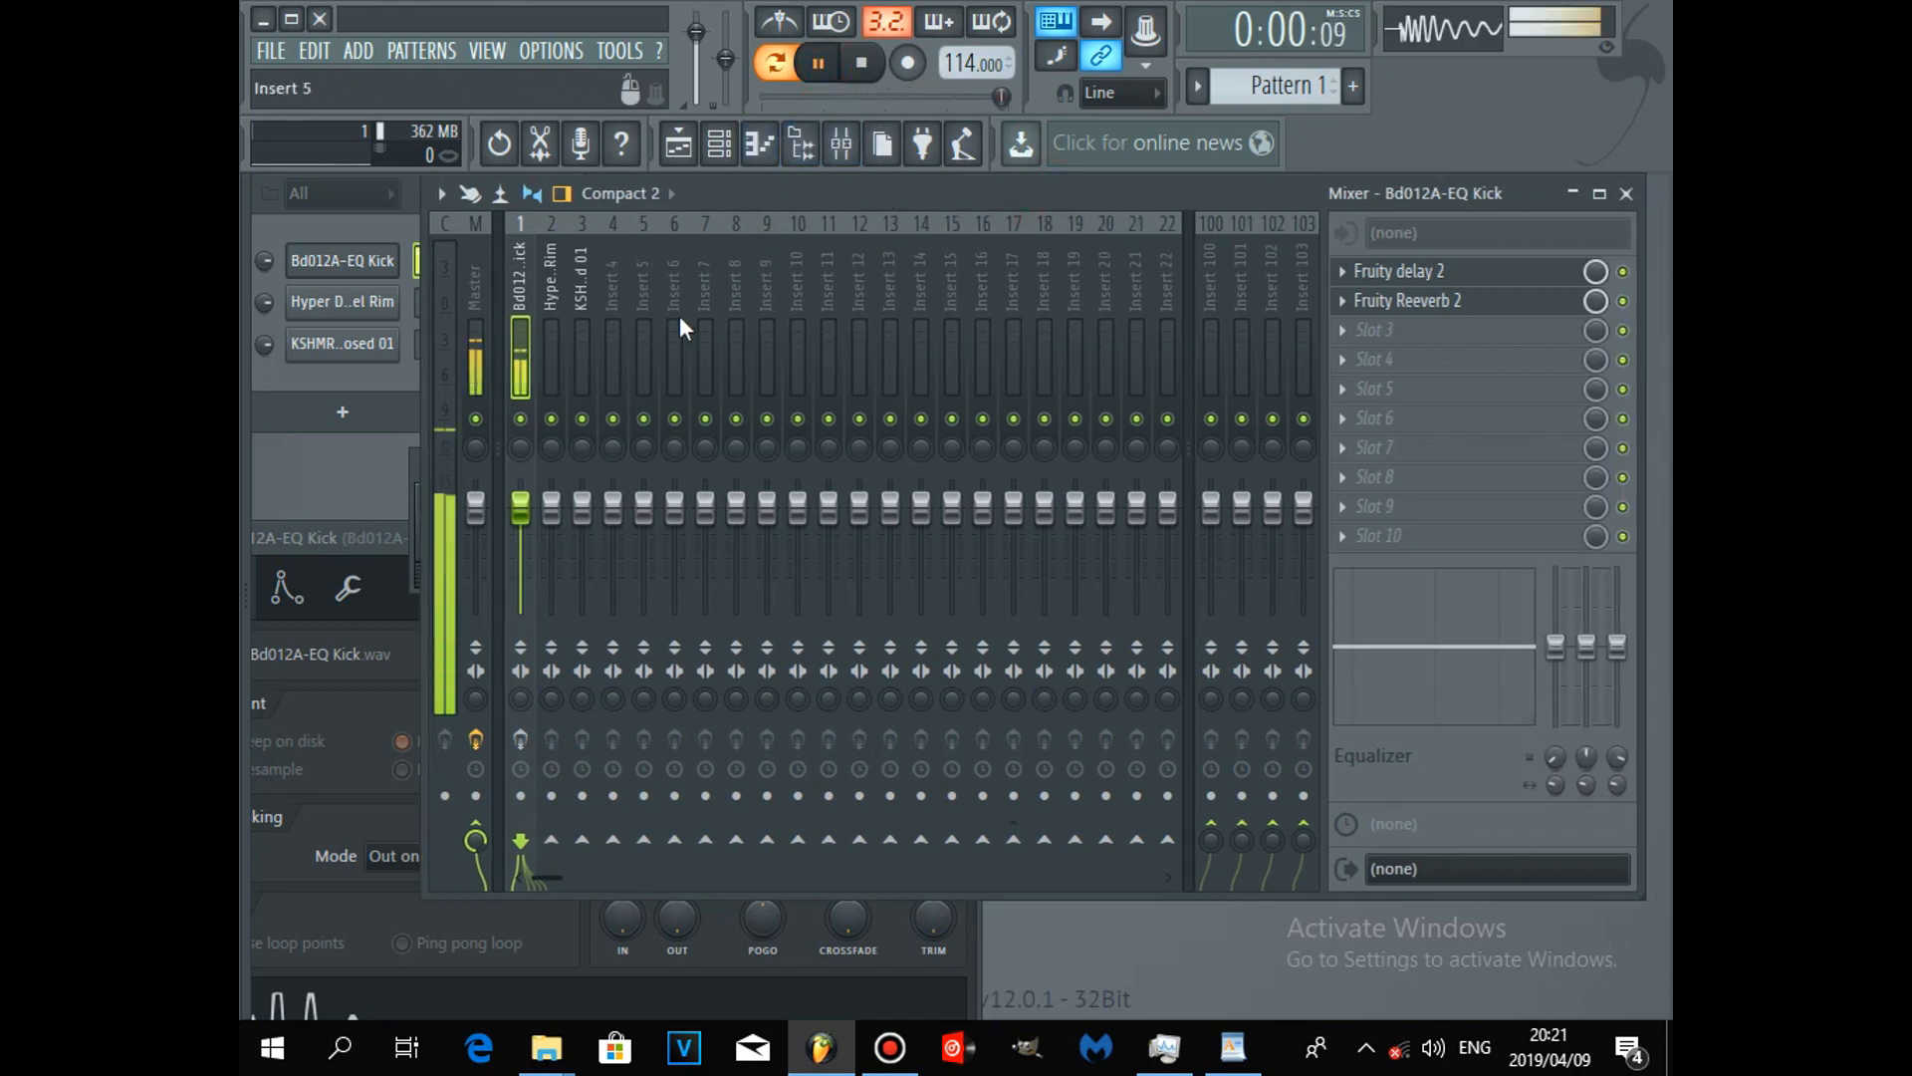
{"action": "left_click_drag", "start_coordinate": [732, 193], "coordinate": [805, 187]}
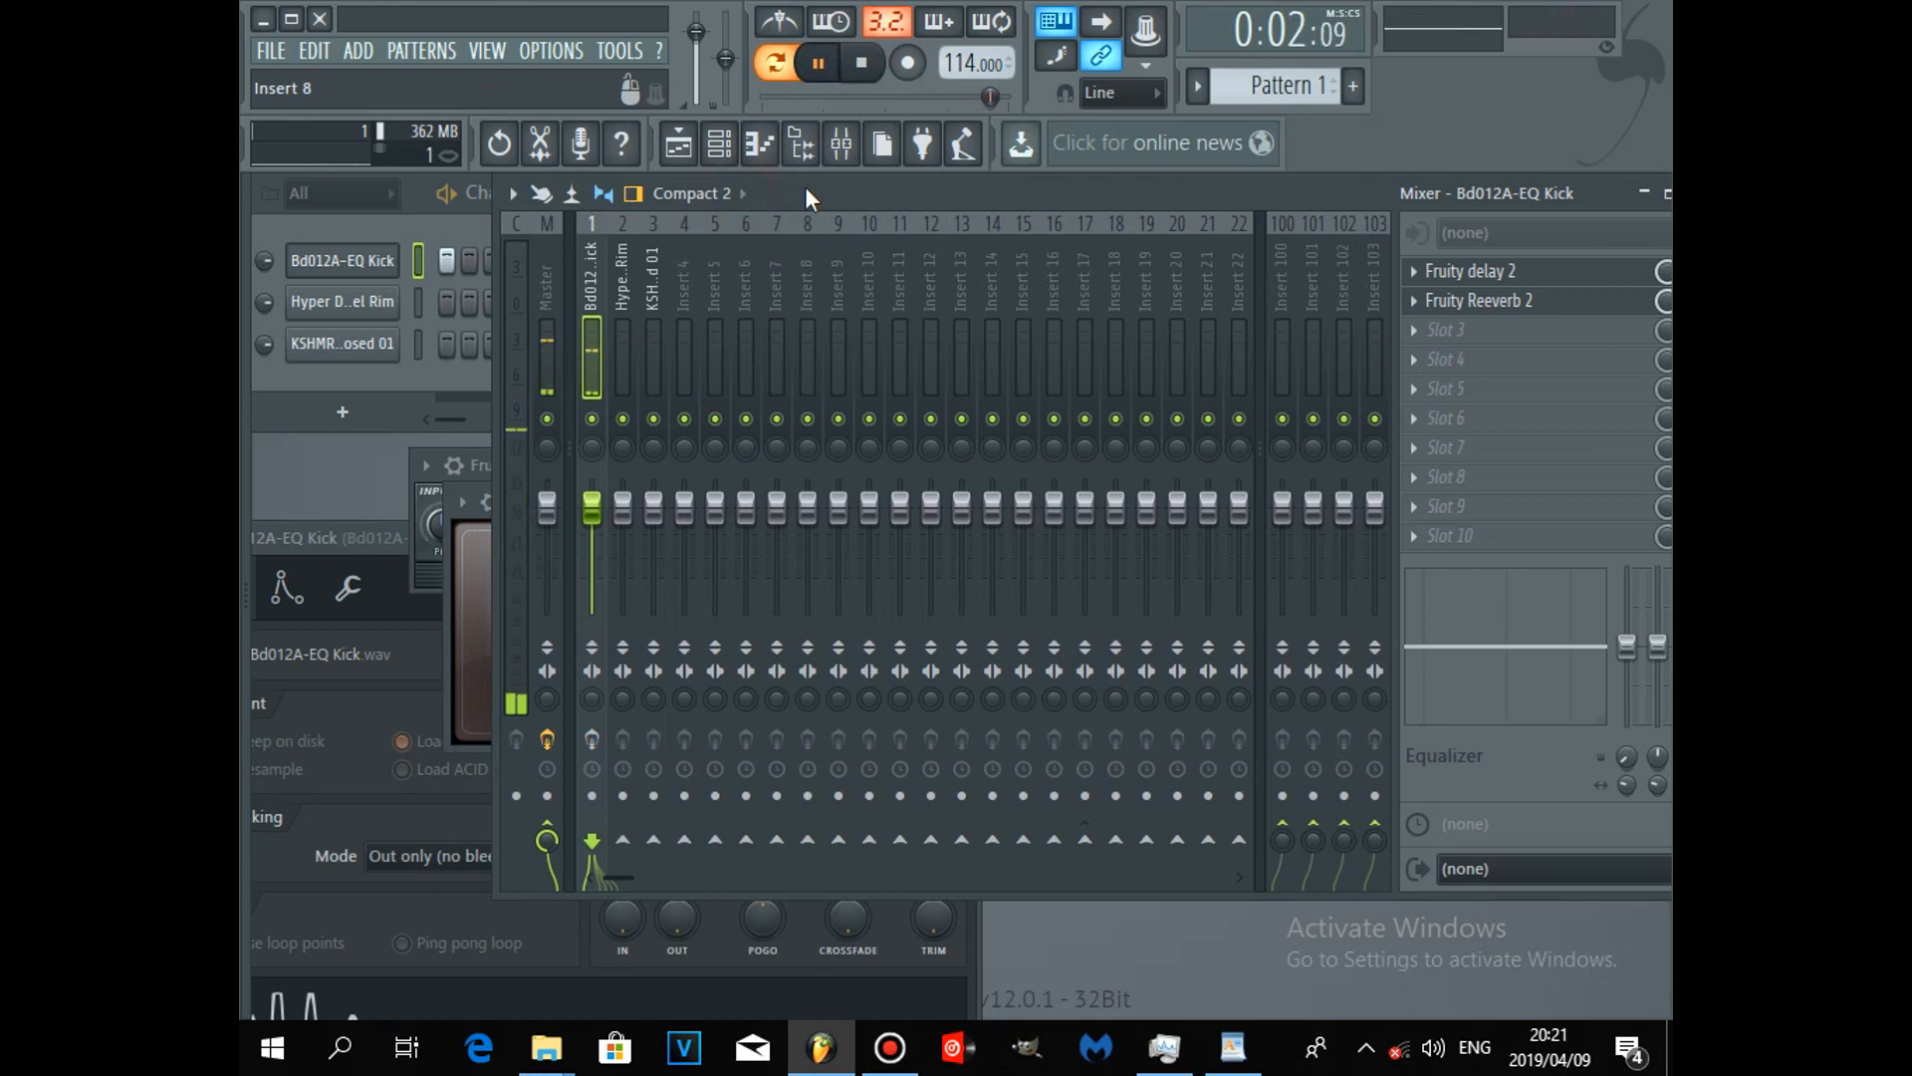
{"action": "left_click", "coordinate": [593, 740]}
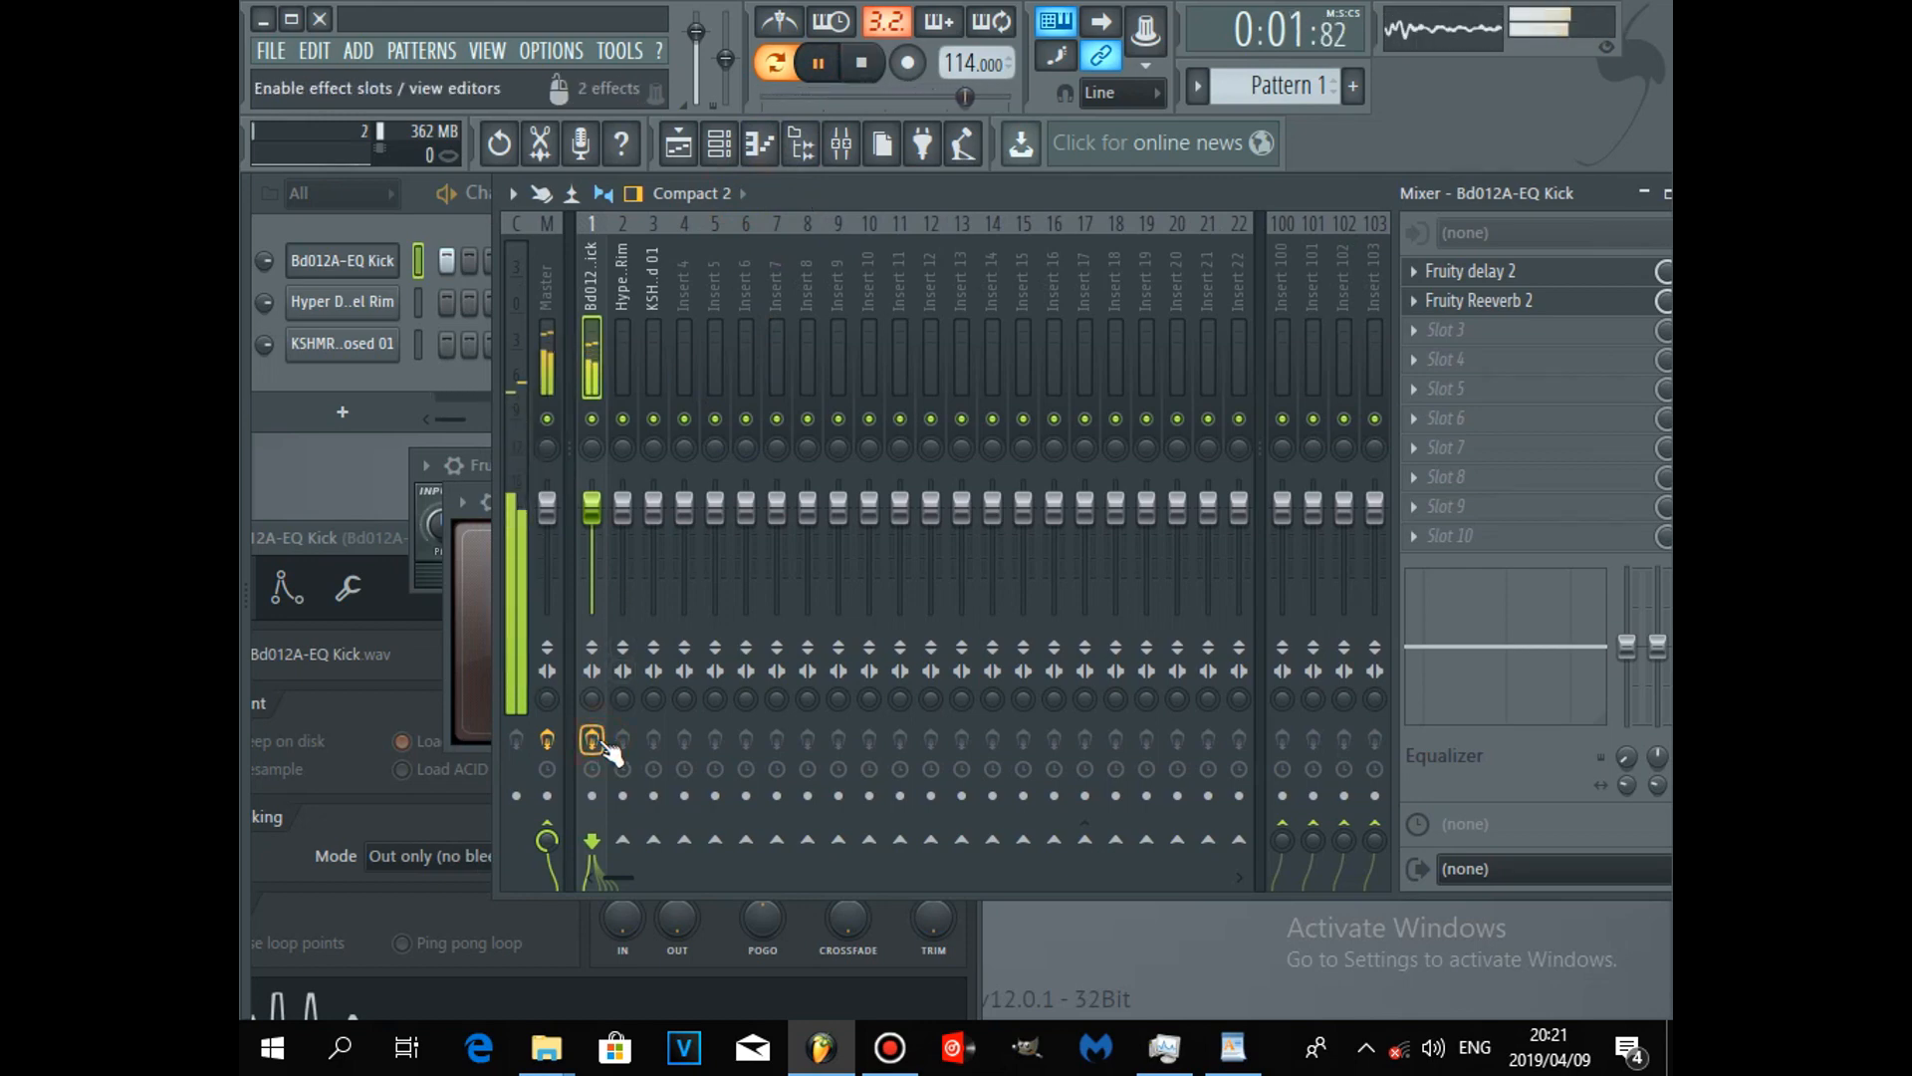
{"action": "left_click", "coordinate": [819, 65]}
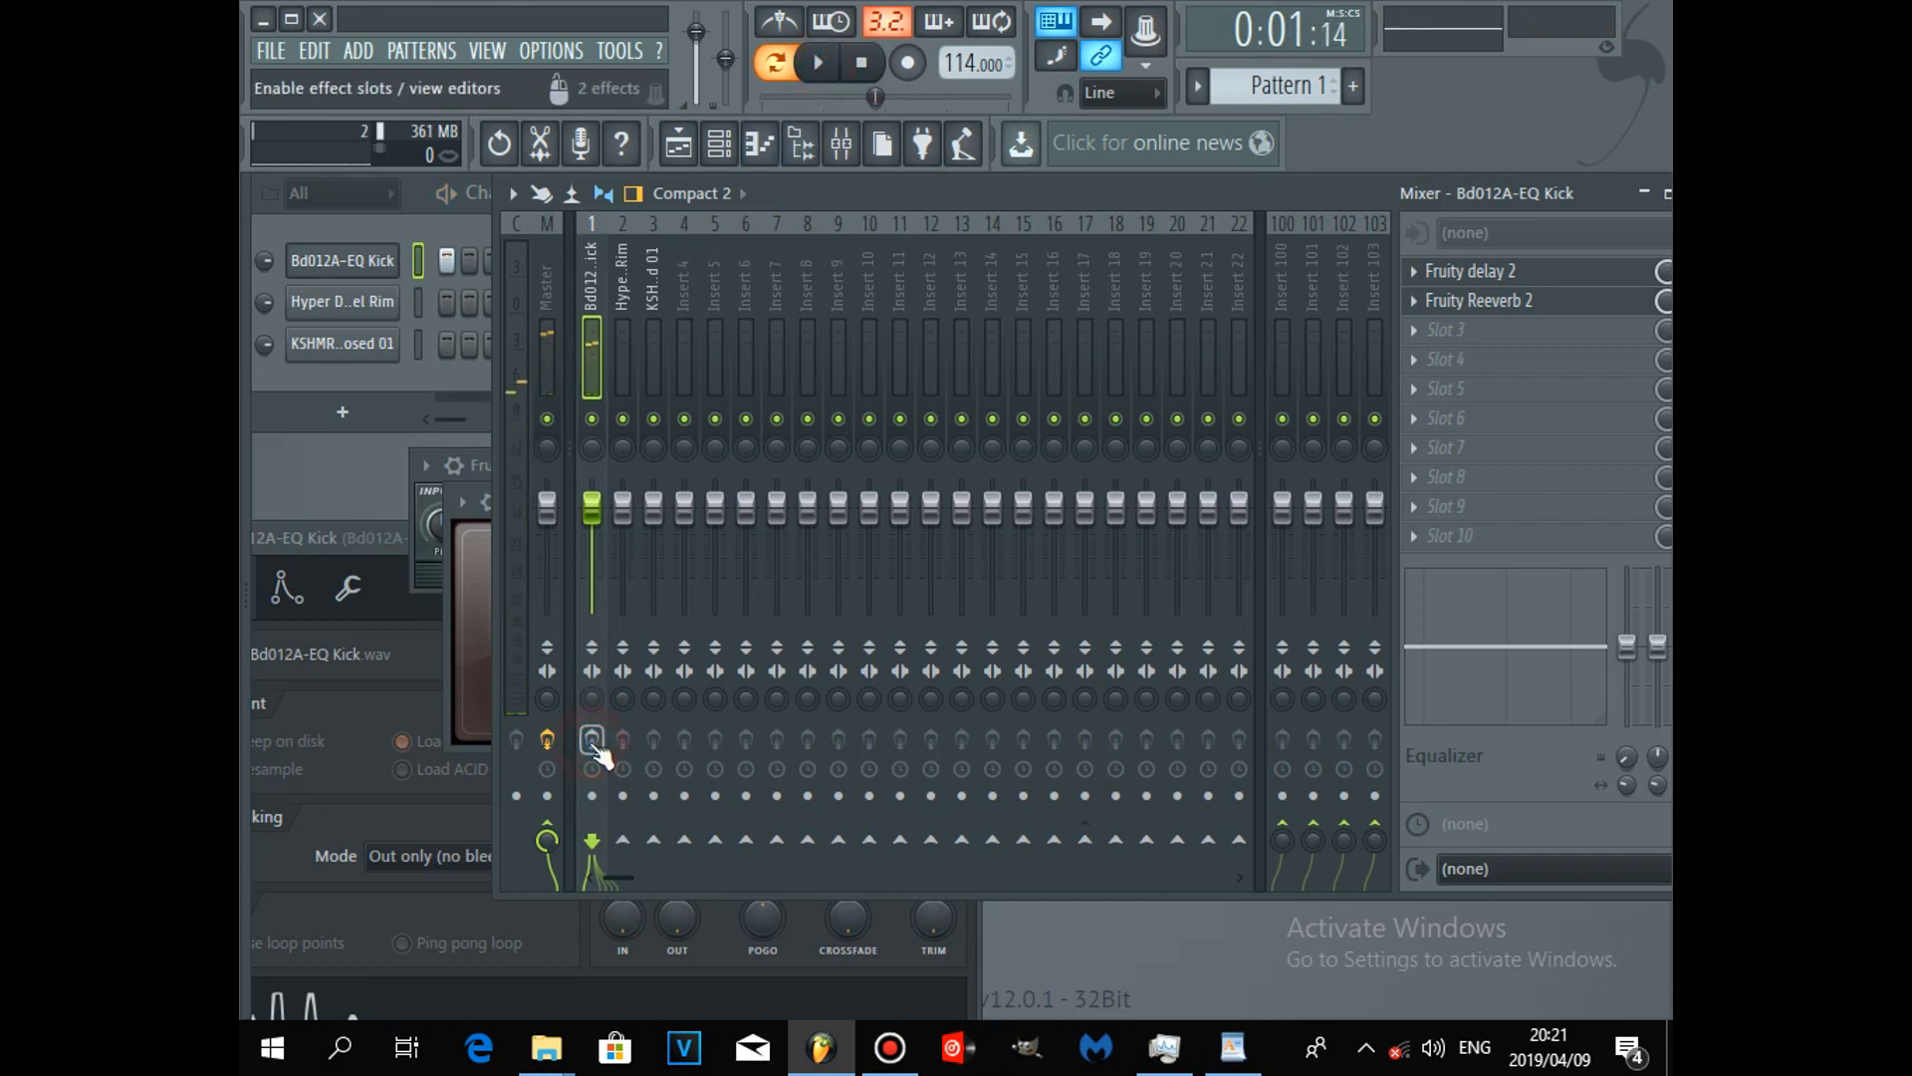
Step: Replay the kick pattern with the effect slots enabled and again with them disabled, pausing after each comparison
{"action": "left_click_drag", "start_coordinate": [1007, 197], "coordinate": [948, 217]}
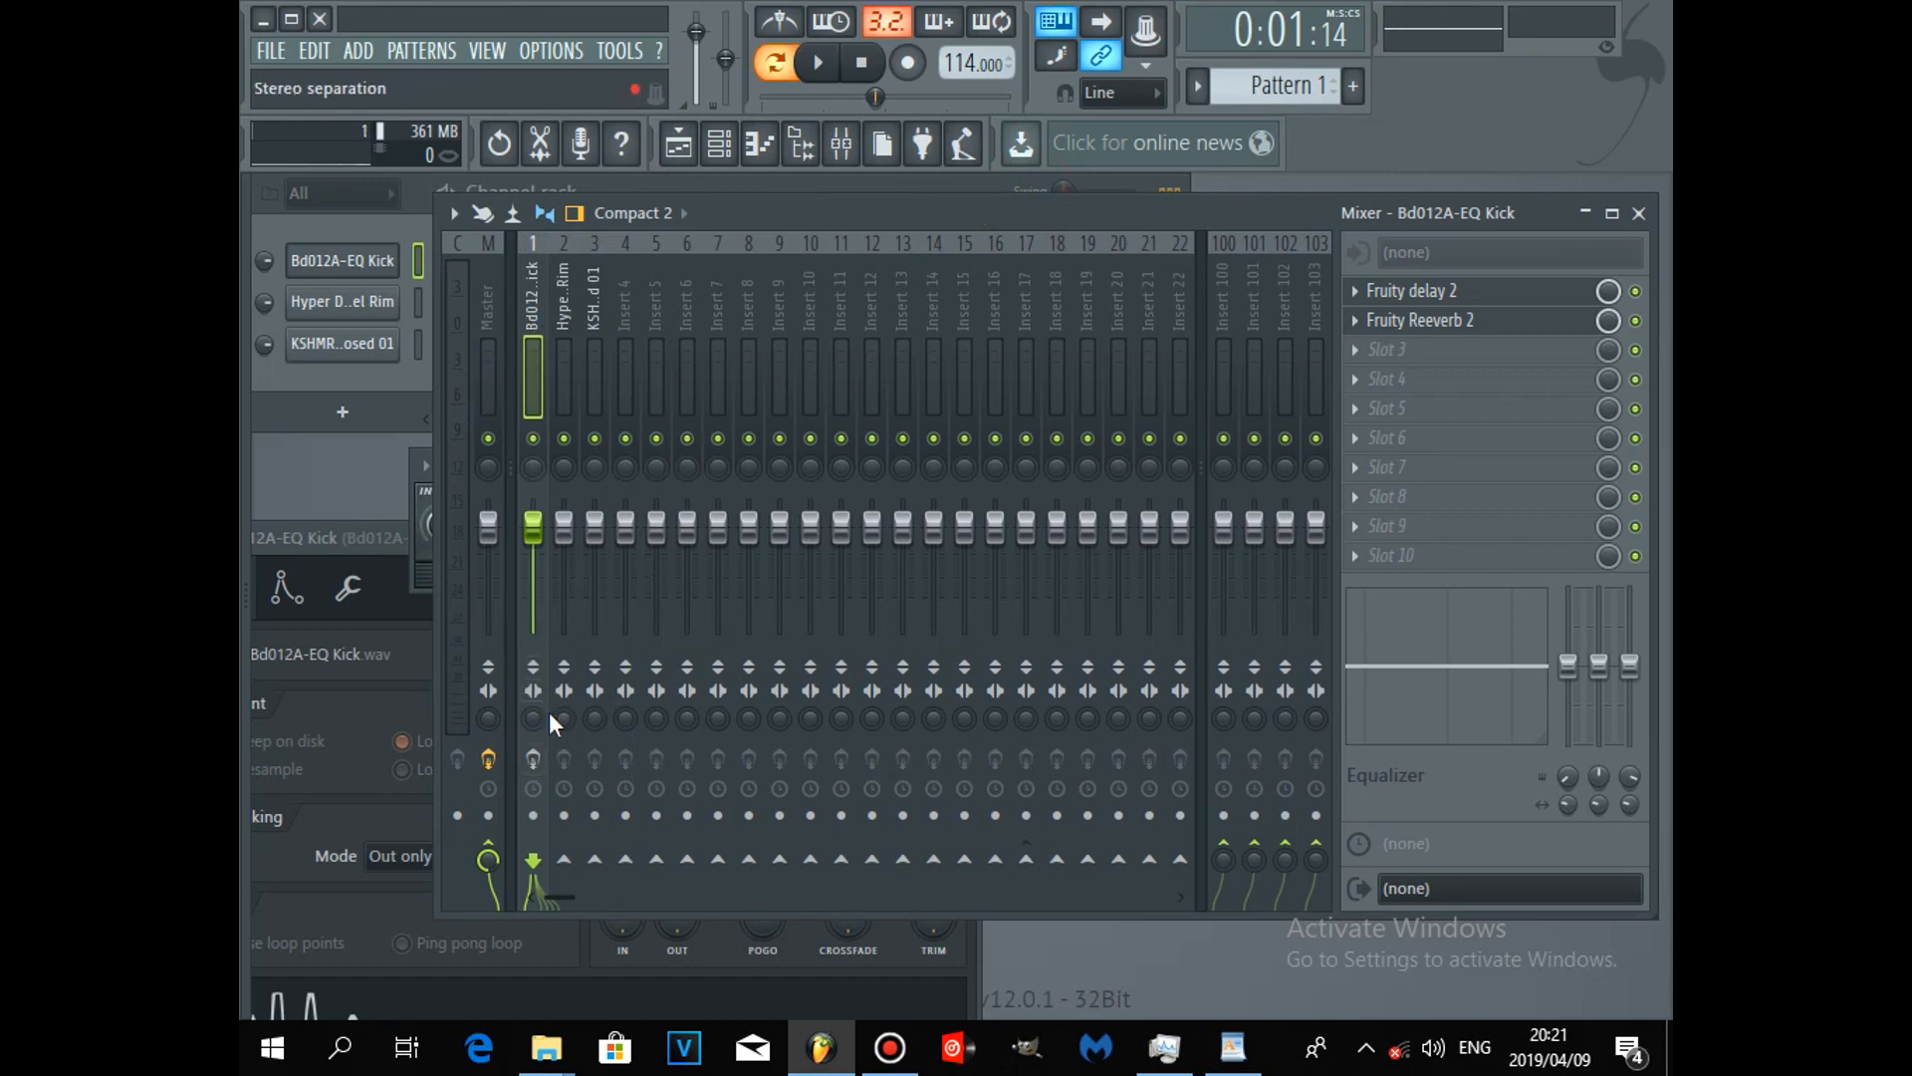
{"action": "left_click", "coordinate": [819, 63]}
{"action": "left_click", "coordinate": [819, 65]}
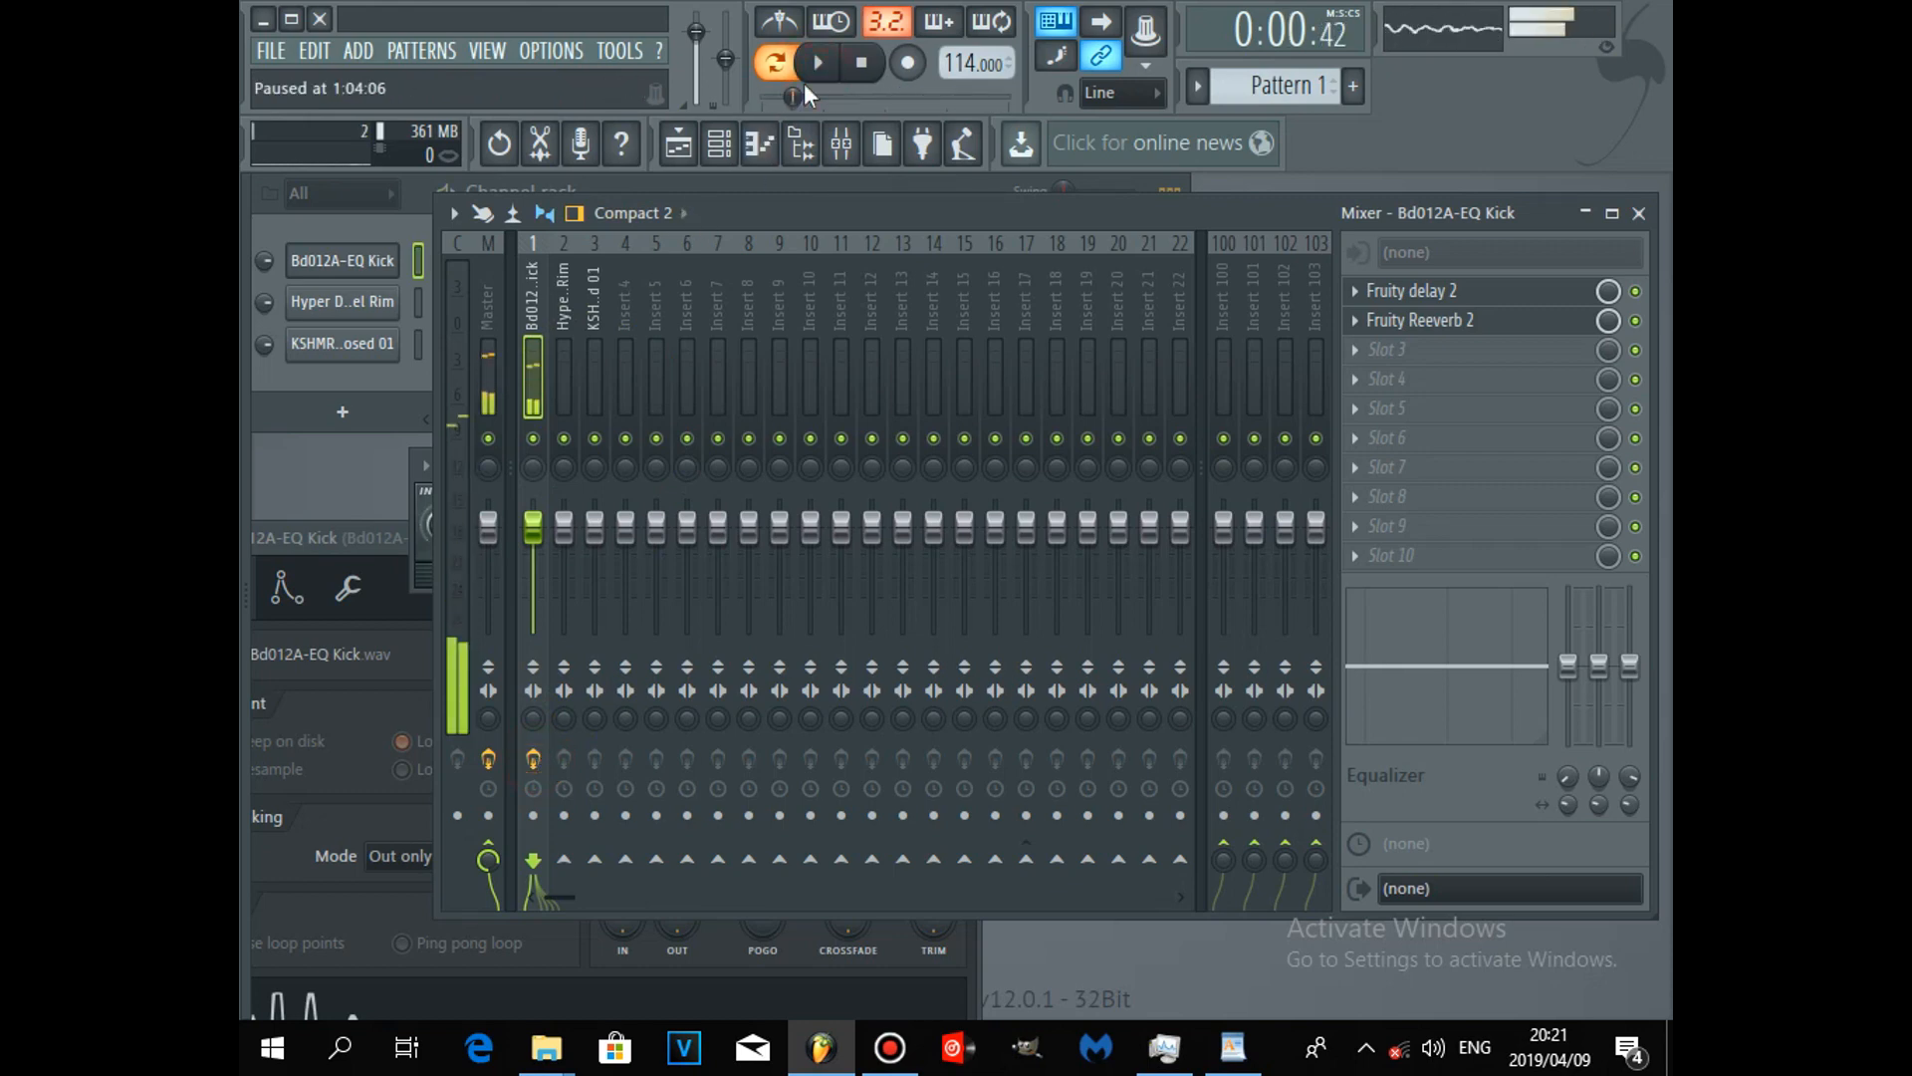
{"action": "left_click", "coordinate": [819, 63]}
{"action": "left_click", "coordinate": [819, 62]}
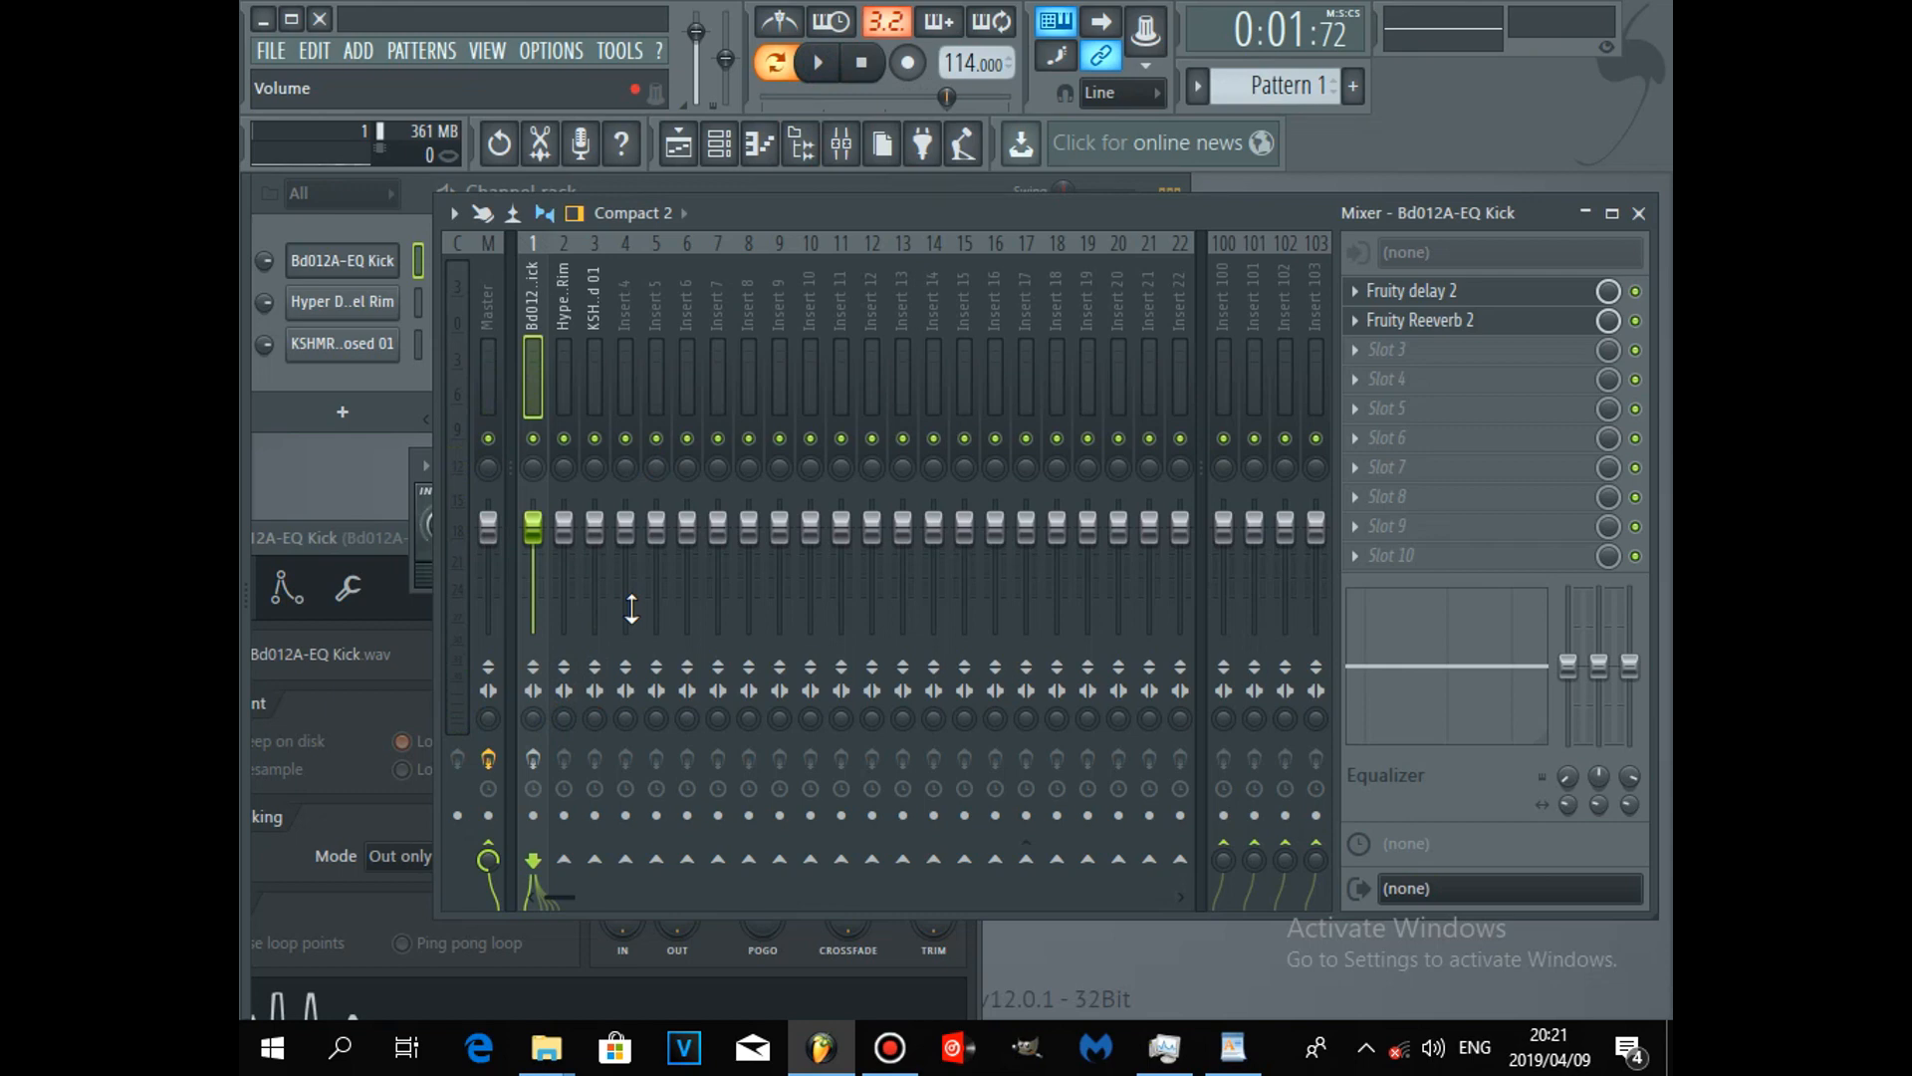
Step: Reposition the mixer window and select the Hyper DoubleBarrel Rim track
{"action": "left_click_drag", "start_coordinate": [753, 218], "coordinate": [821, 201]}
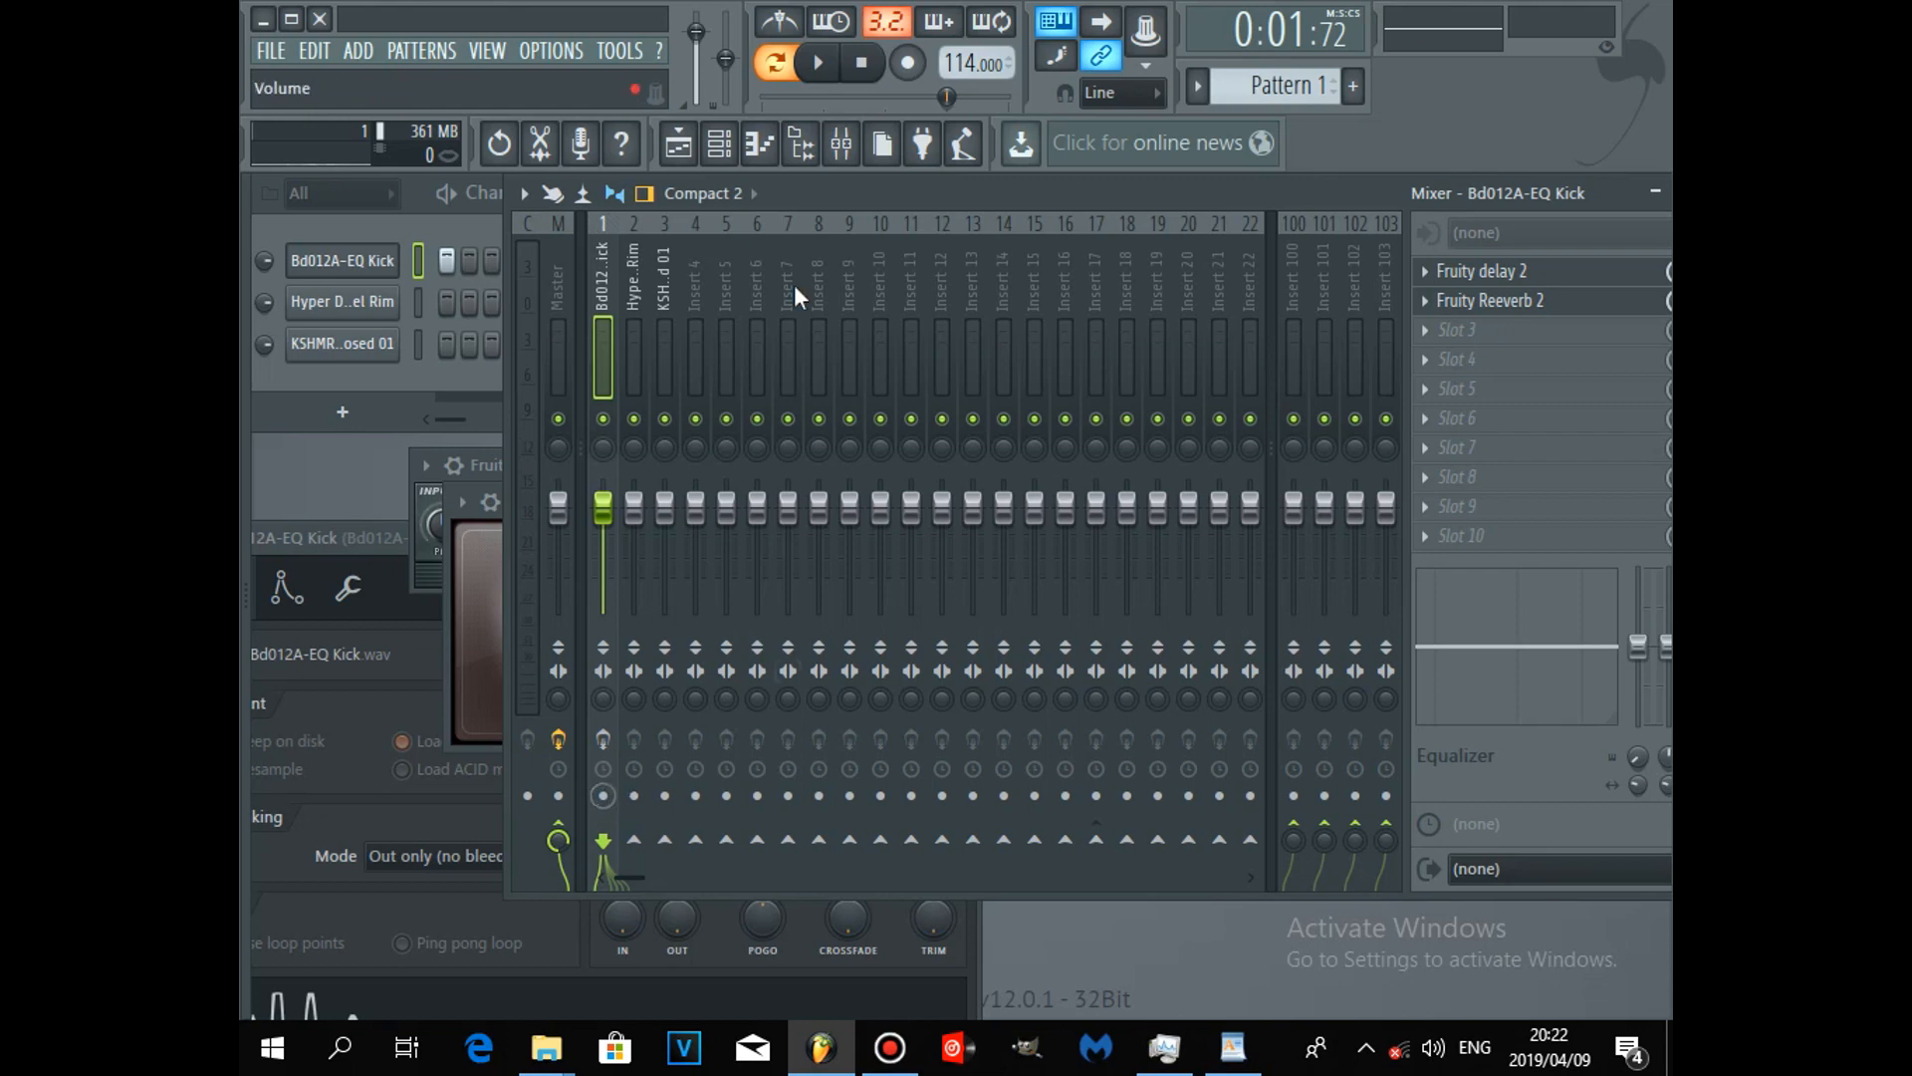
{"action": "left_click_drag", "start_coordinate": [829, 193], "coordinate": [787, 187]}
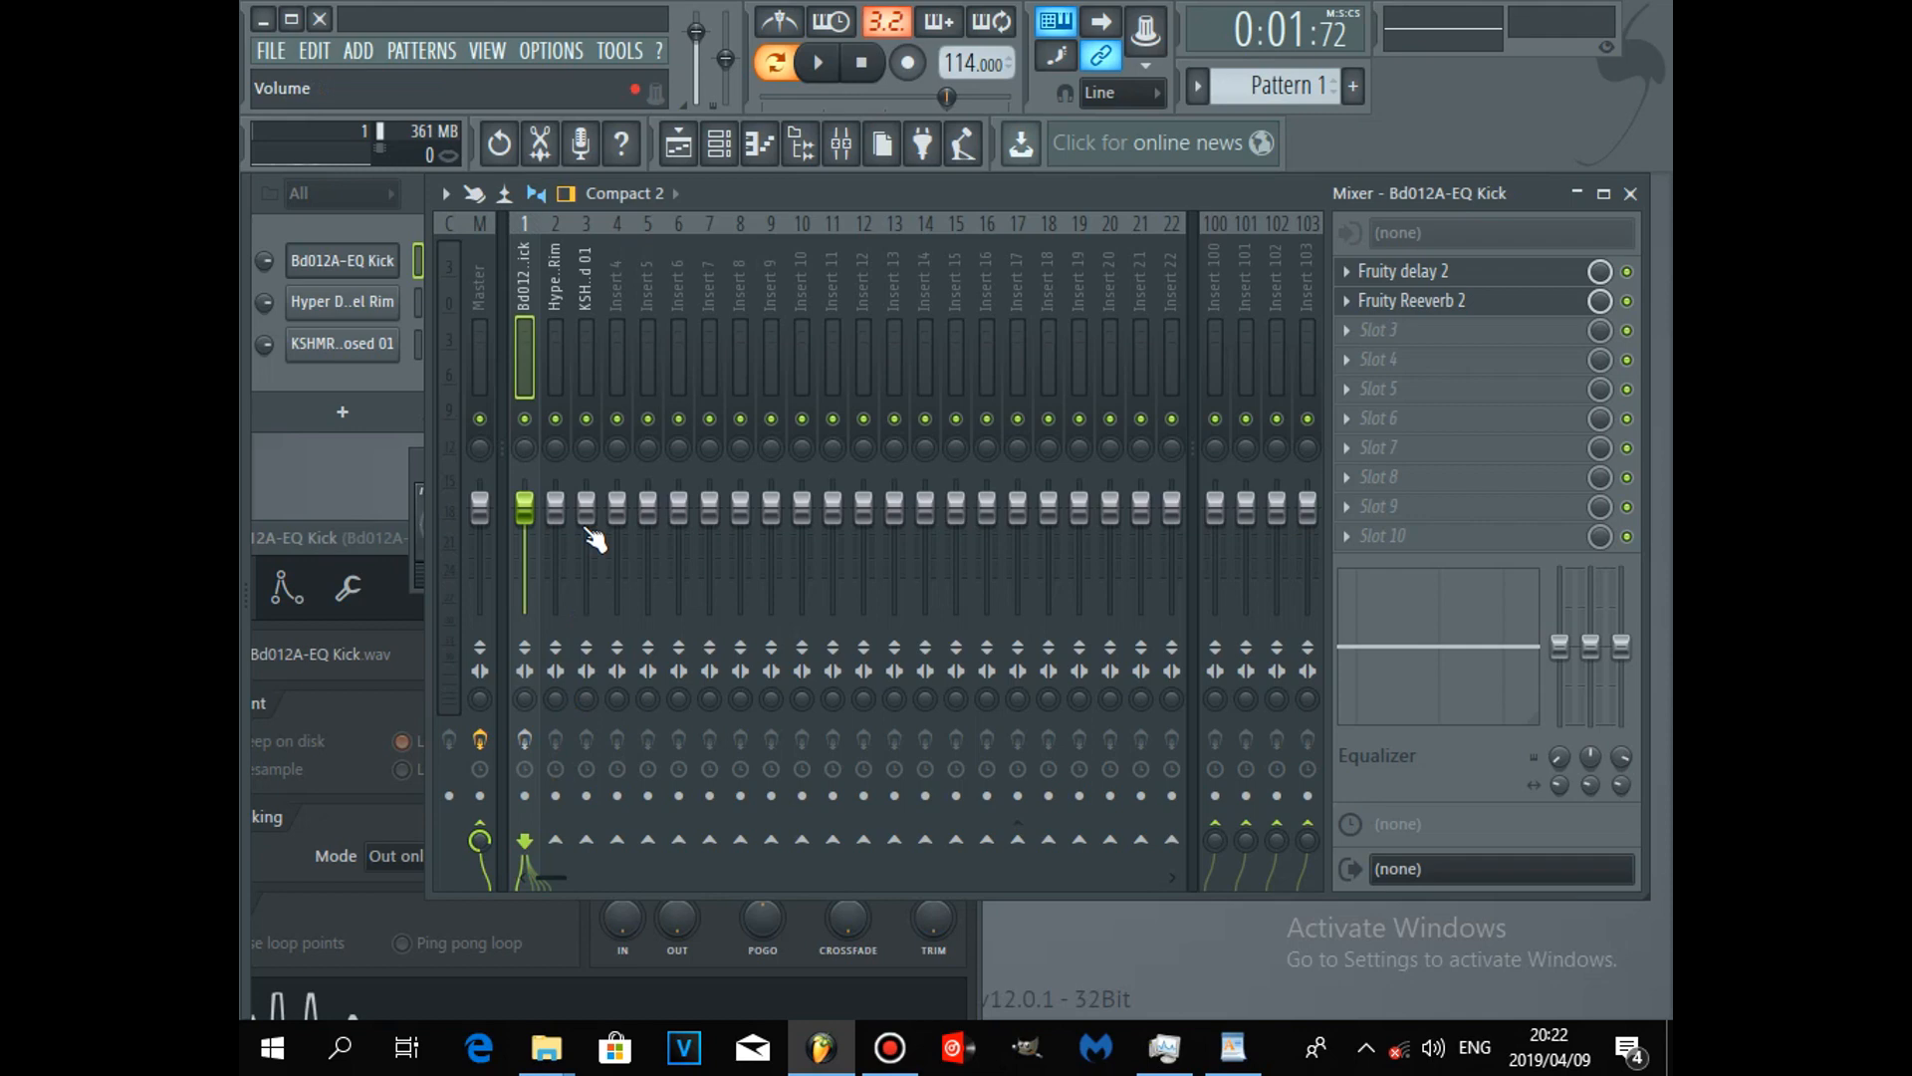
{"action": "key", "text": "Right"}
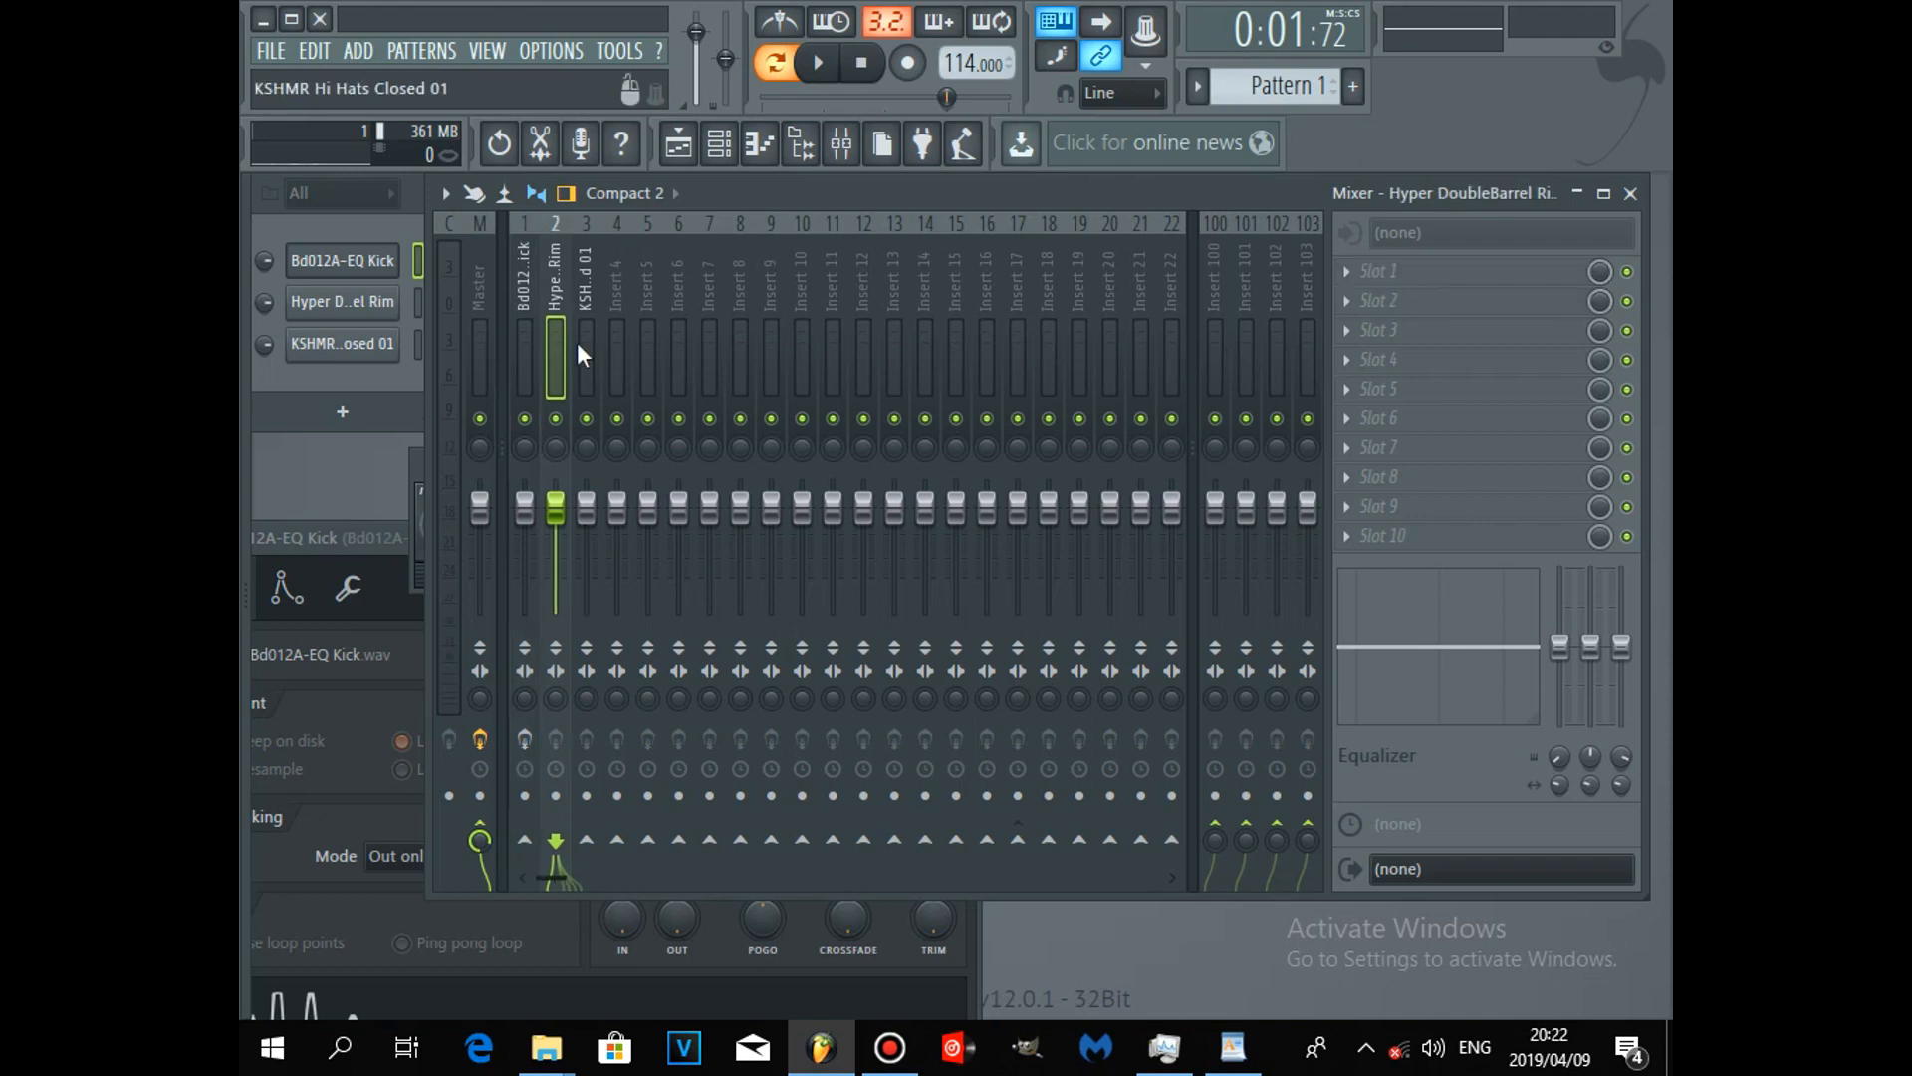
Step: Inspect the send routing of the KSHMR Hi Hats Closed 01, Insert 7, Master and Bd012A-EQ Kick mixer tracks
{"action": "key", "text": "Right"}
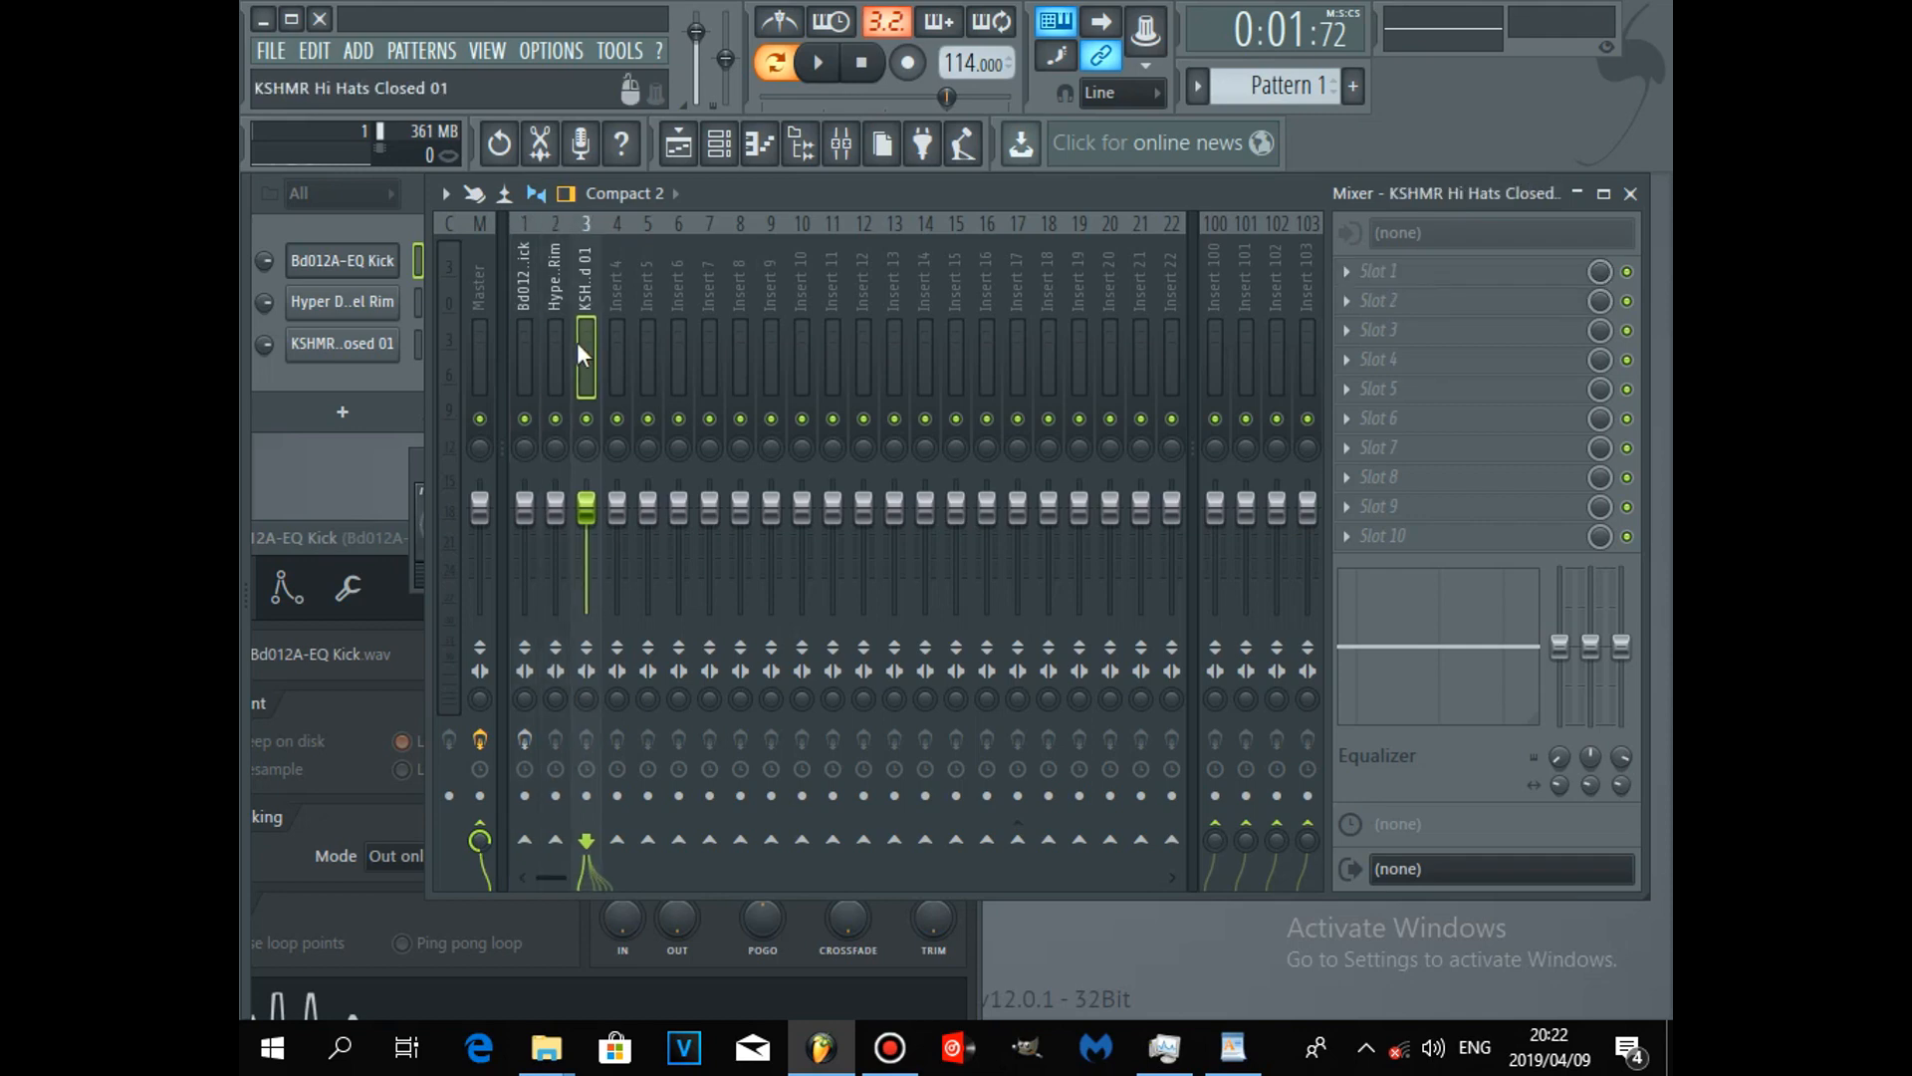
{"action": "left_click_drag", "start_coordinate": [744, 189], "coordinate": [789, 199]}
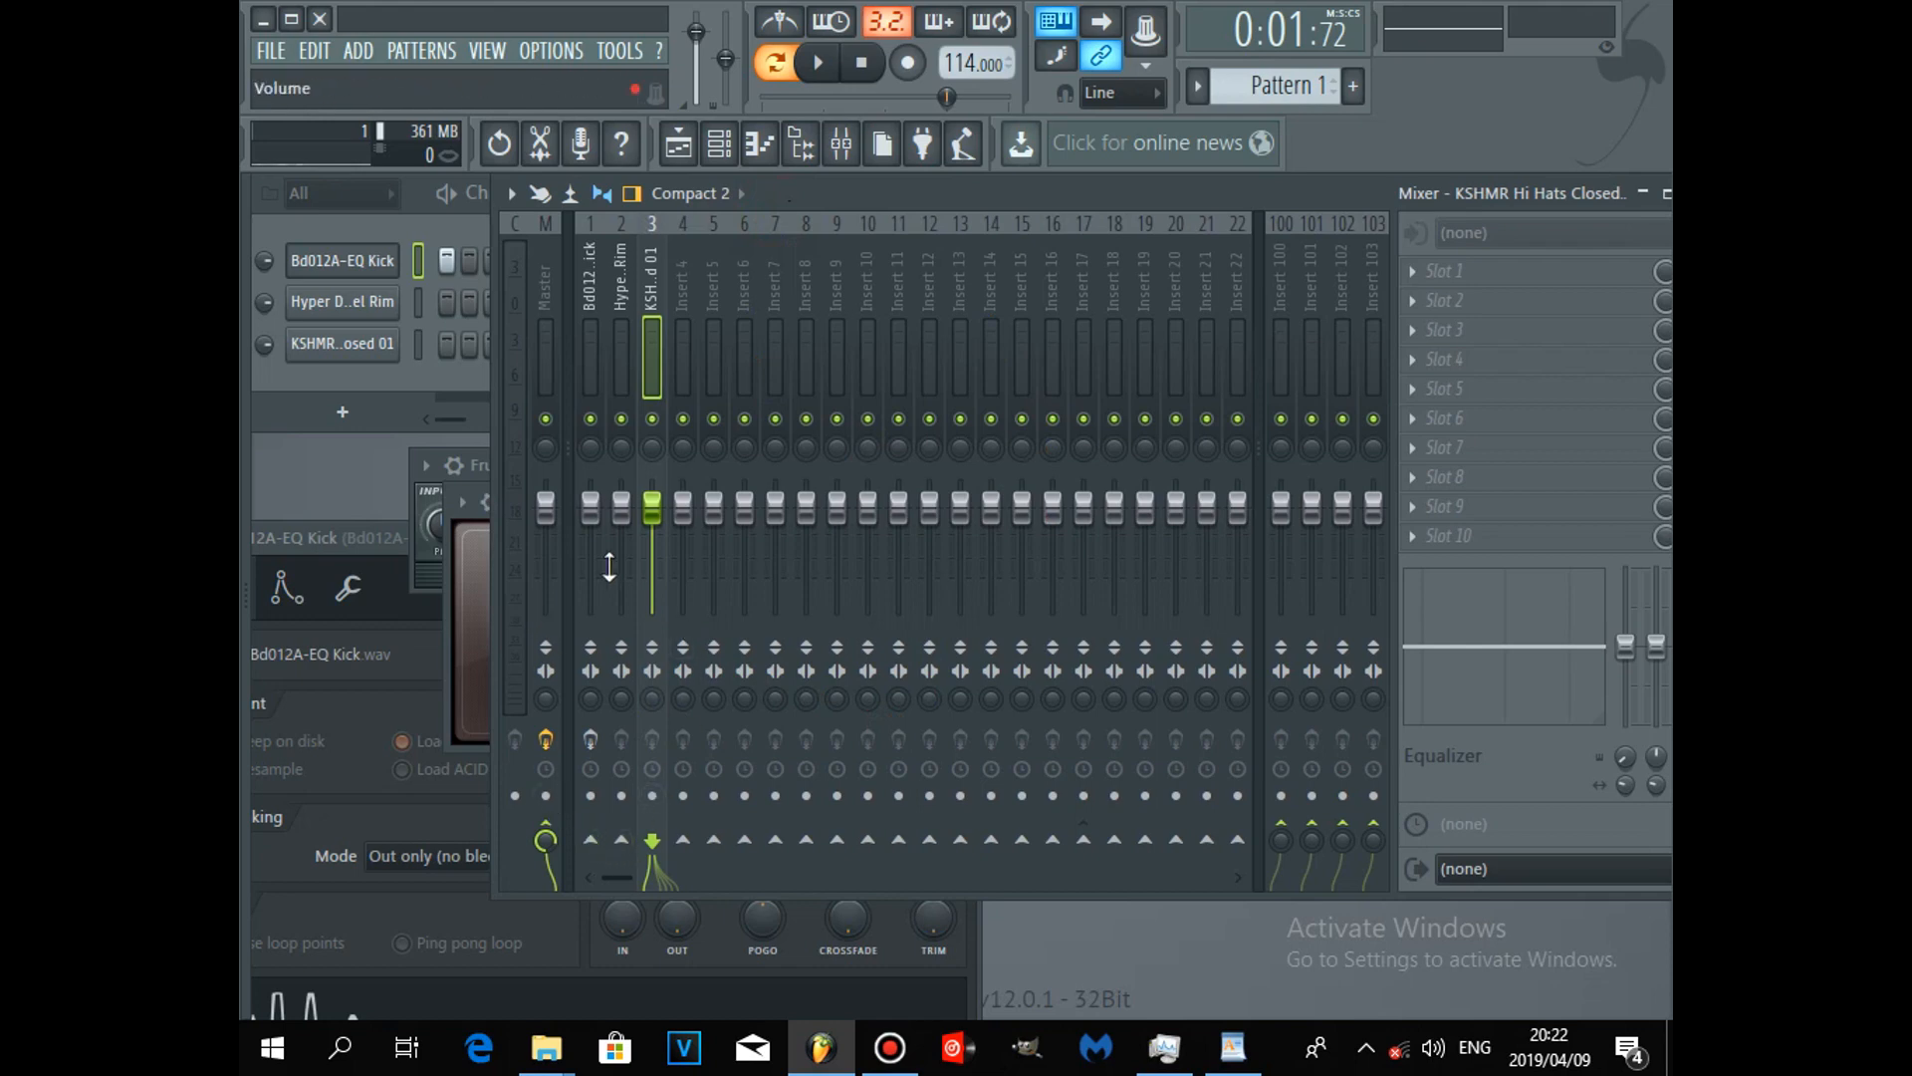
{"action": "left_click", "coordinate": [773, 283]}
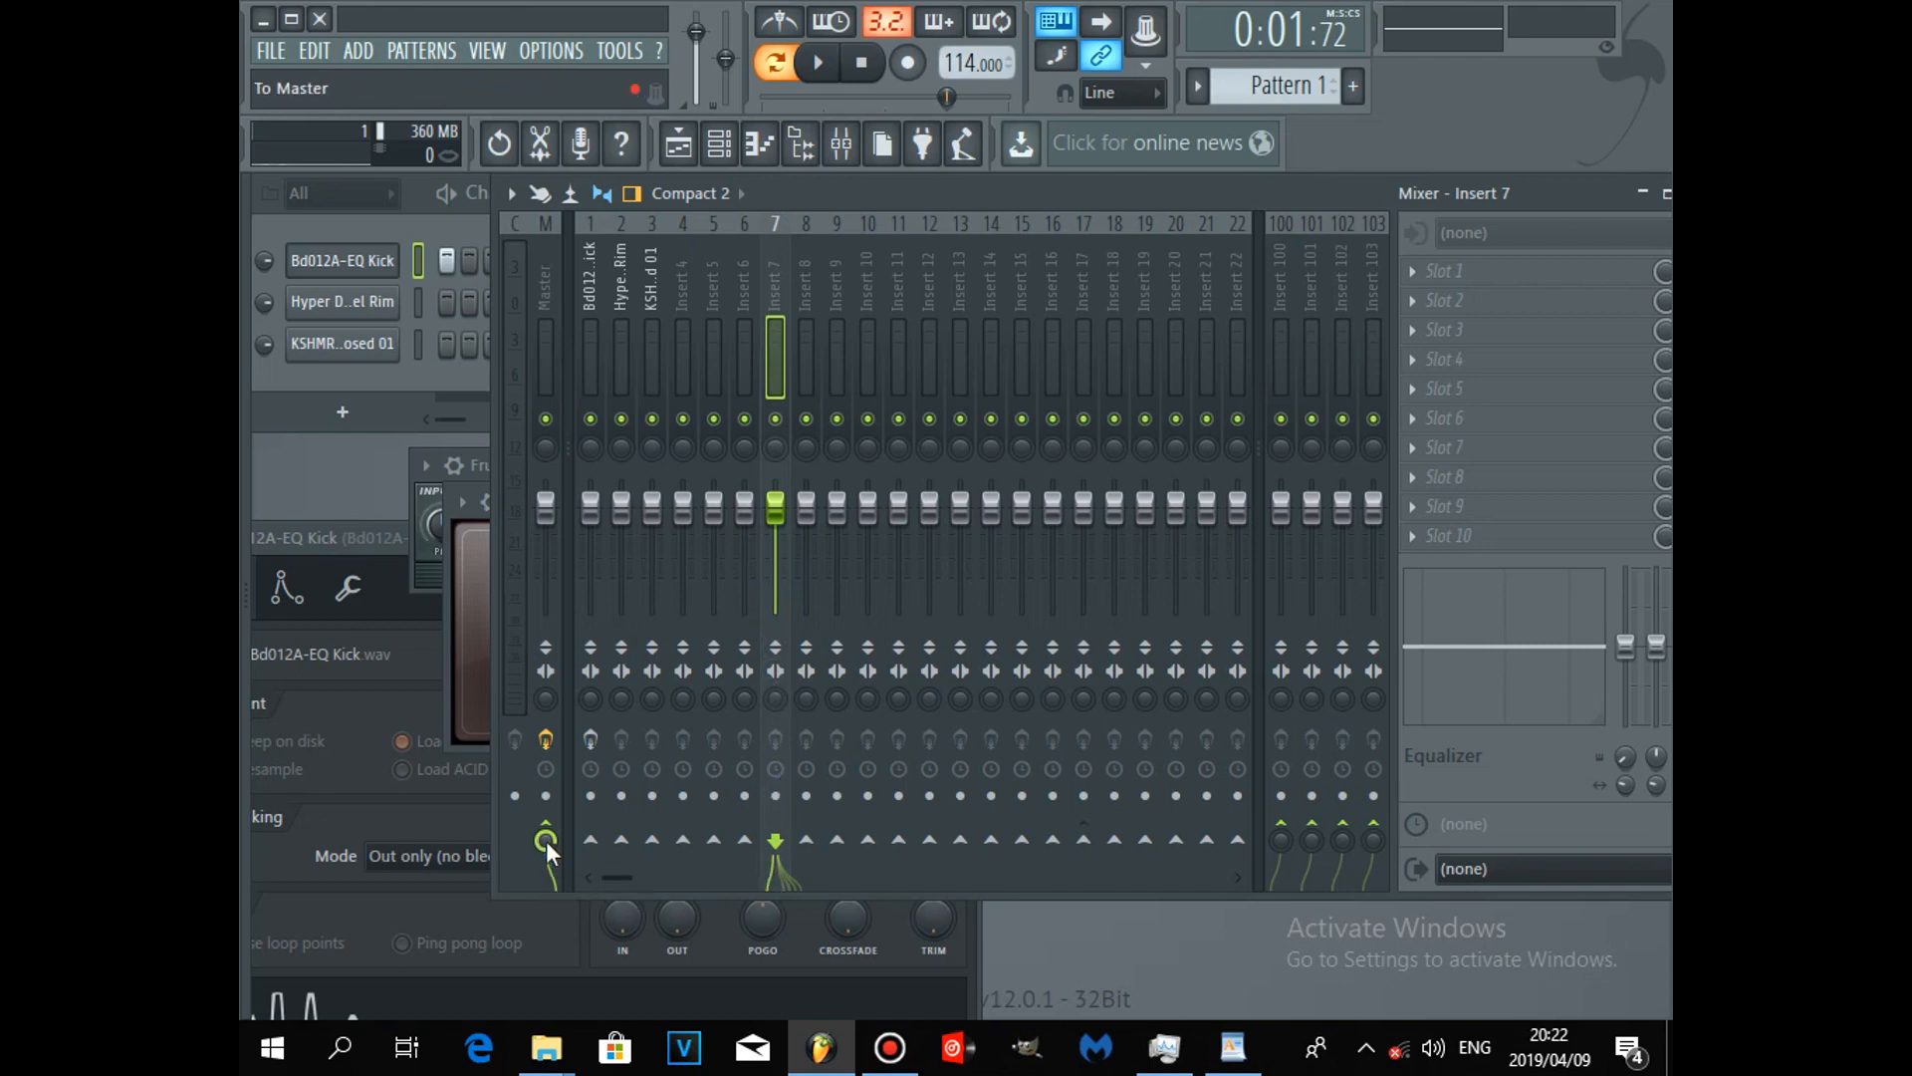
{"action": "left_click", "coordinate": [543, 270]}
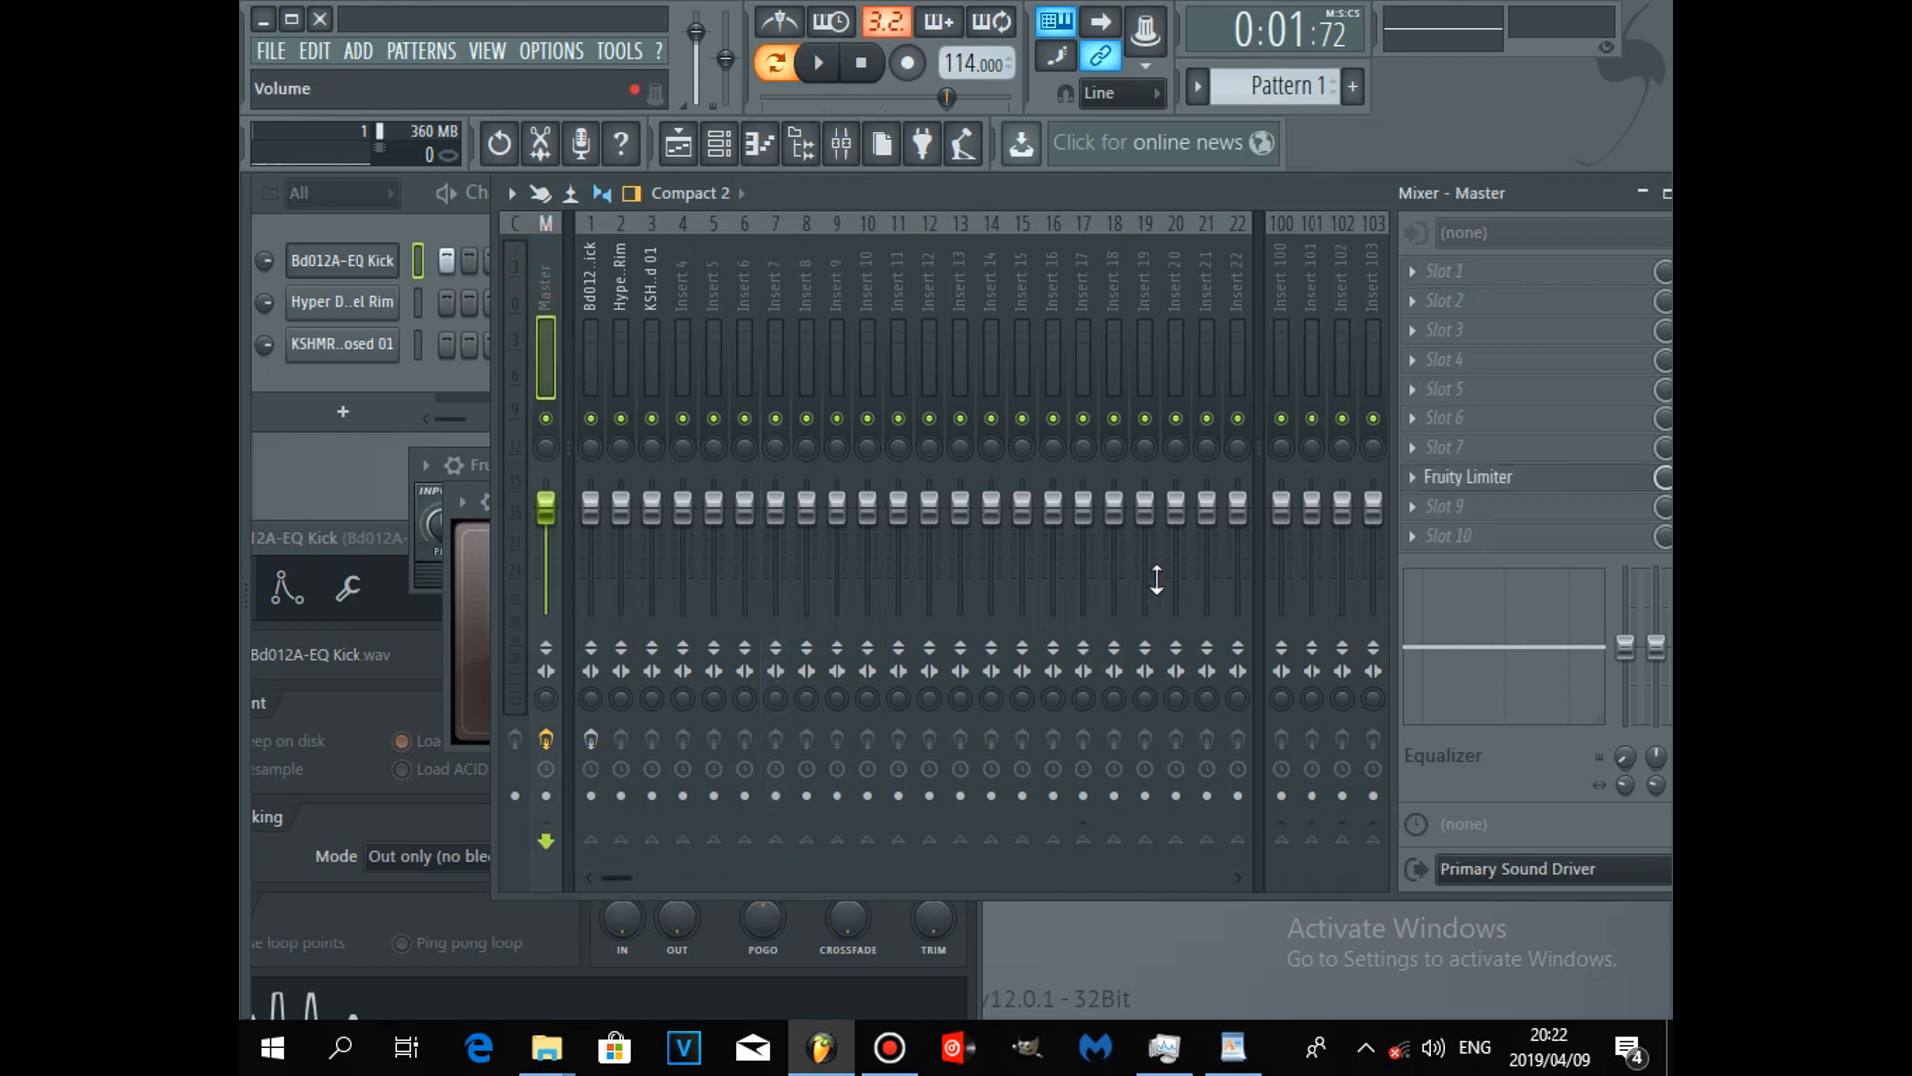
{"action": "left_click", "coordinate": [591, 272]}
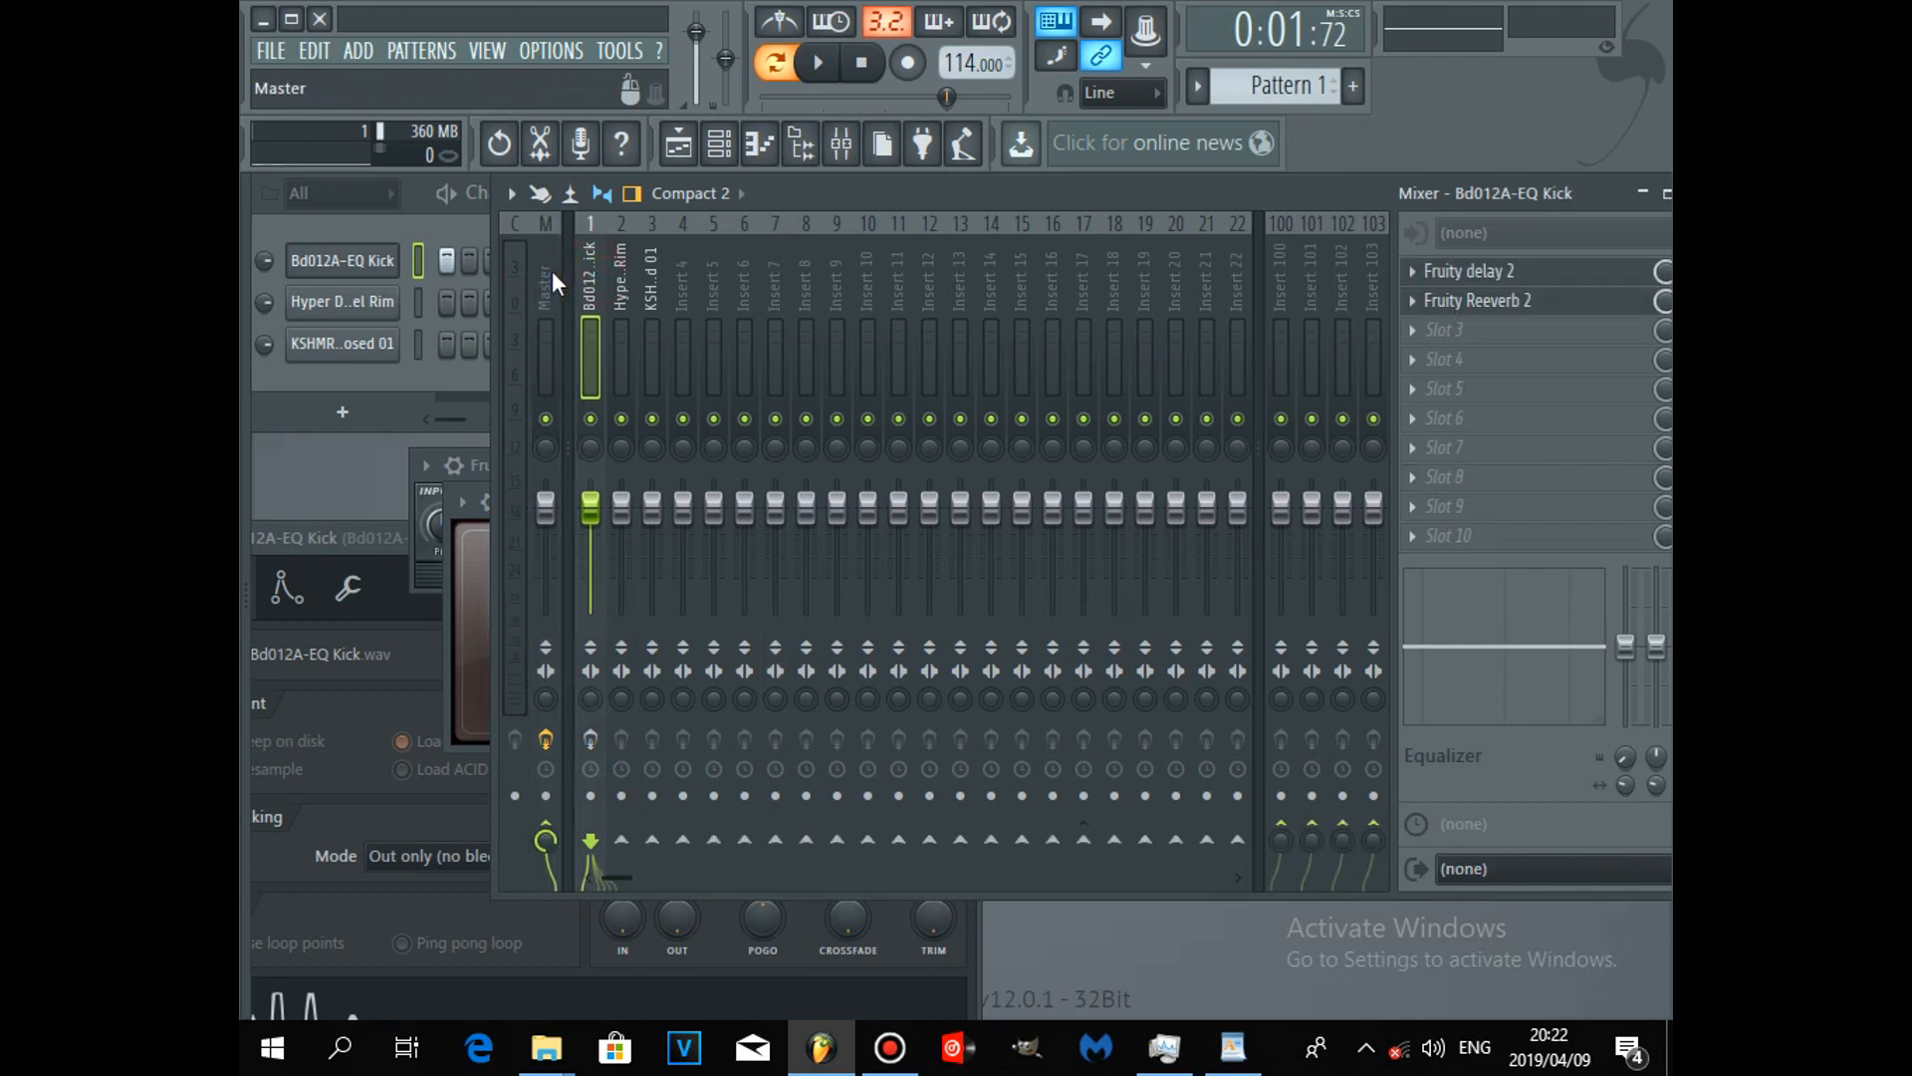
{"action": "left_click", "coordinate": [551, 271]}
Step: Alternate between the kick, rim and hi-hat tracks to compare their effect slots and output routing
{"action": "left_click", "coordinate": [620, 271]}
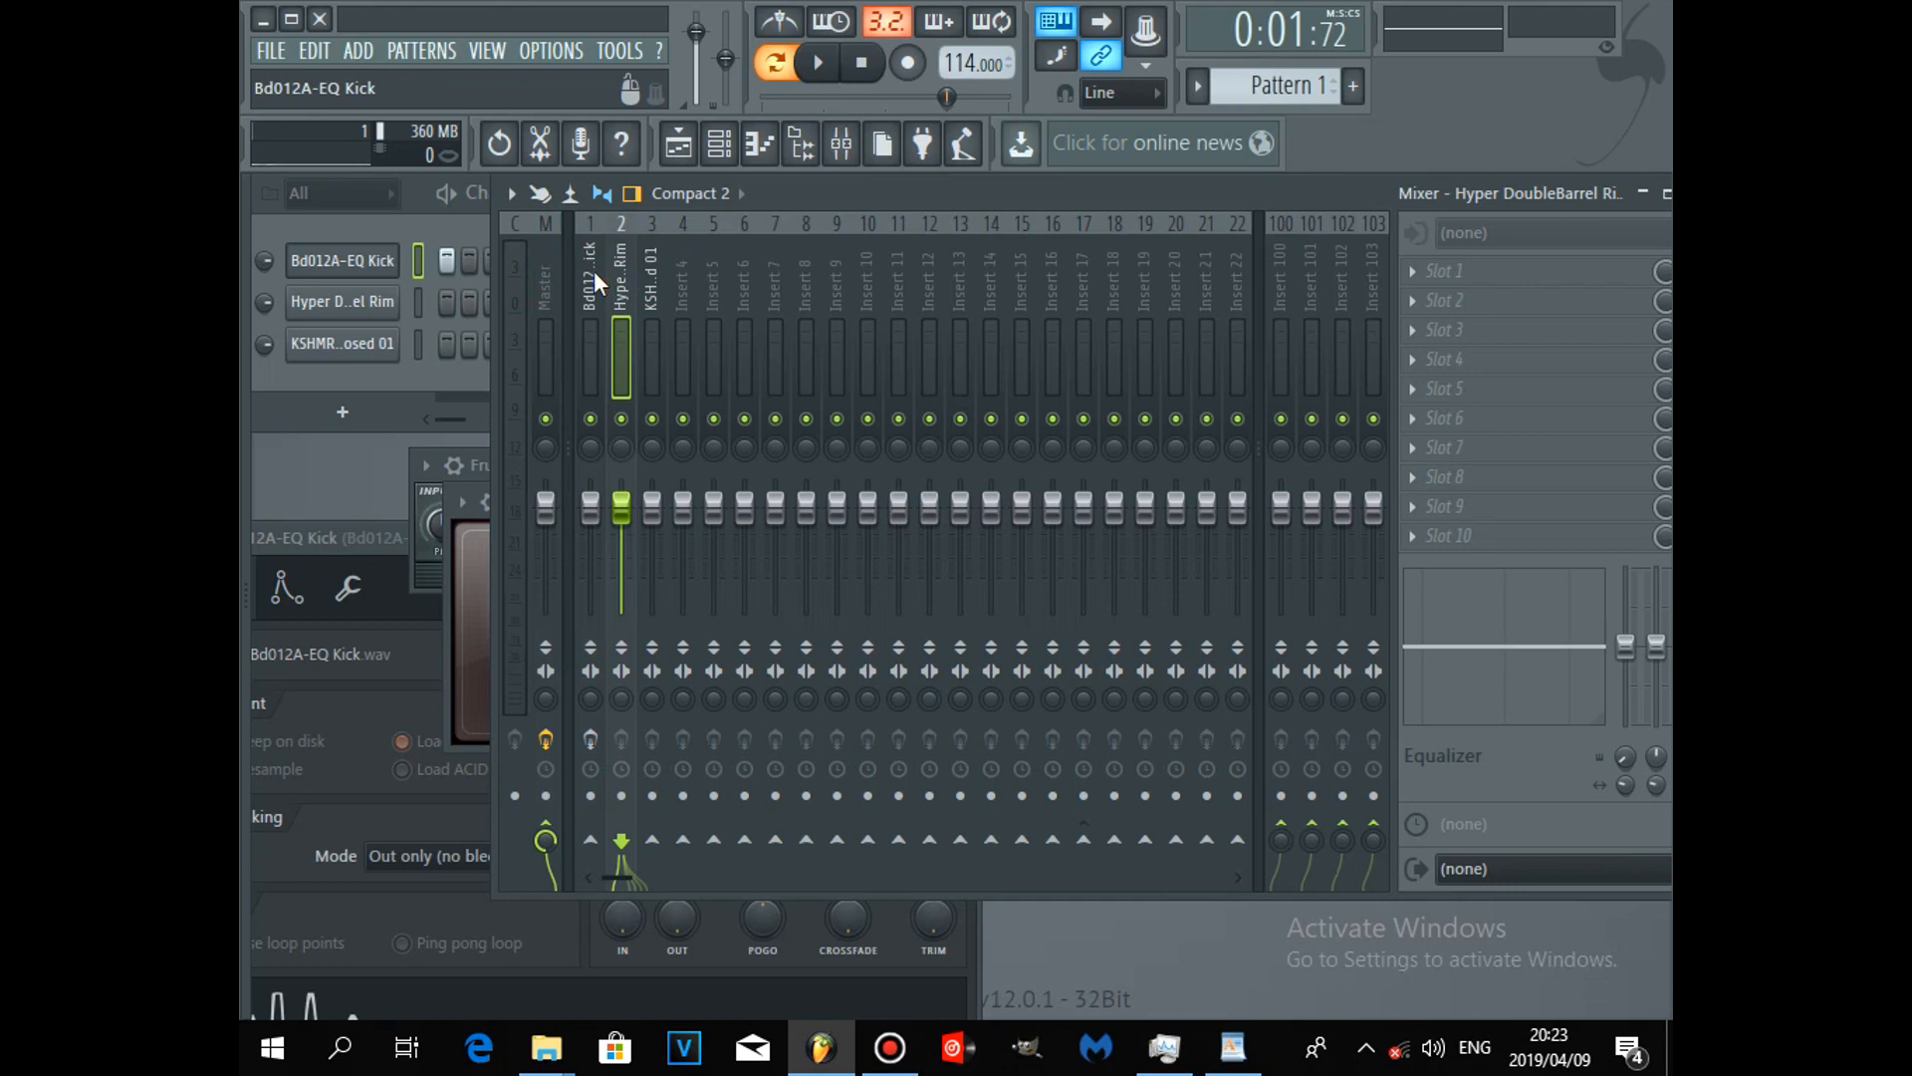
{"action": "left_click", "coordinate": [594, 271]}
{"action": "left_click", "coordinate": [652, 270]}
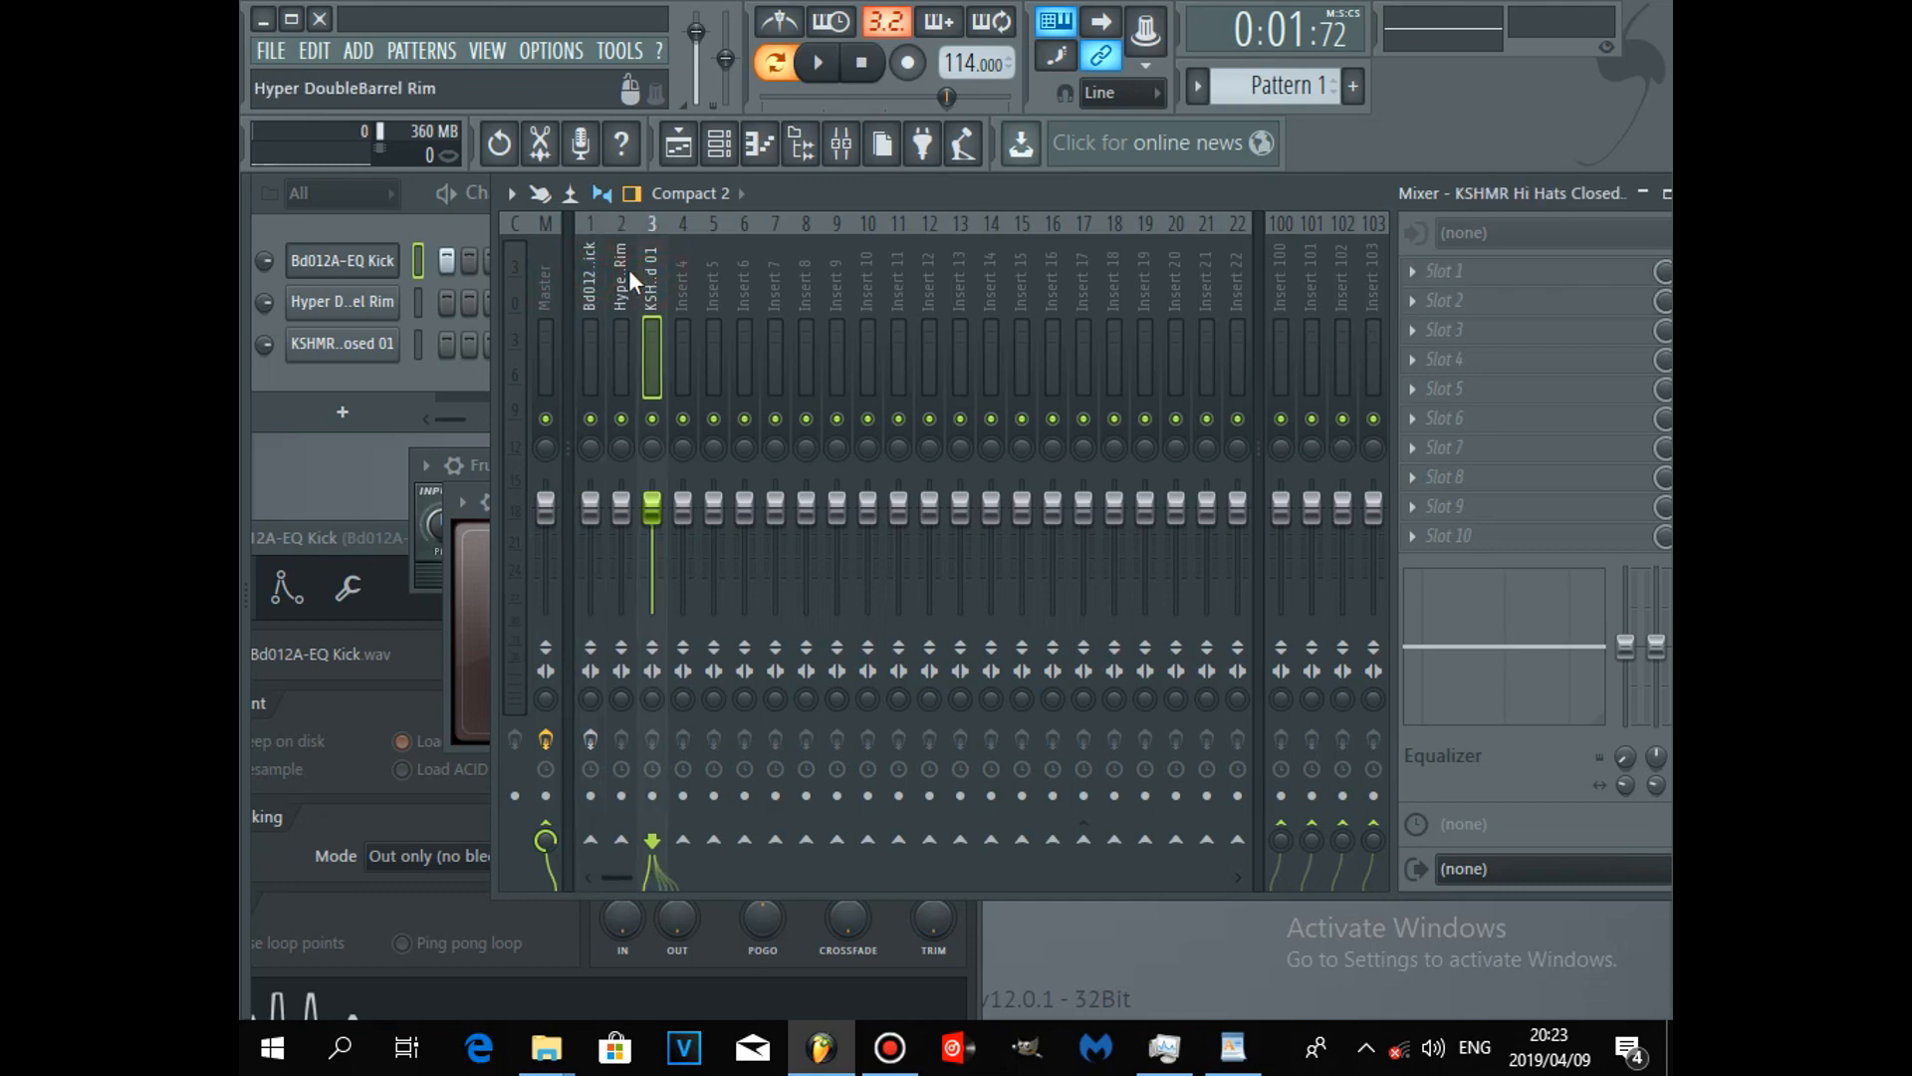
{"action": "left_click", "coordinate": [624, 269]}
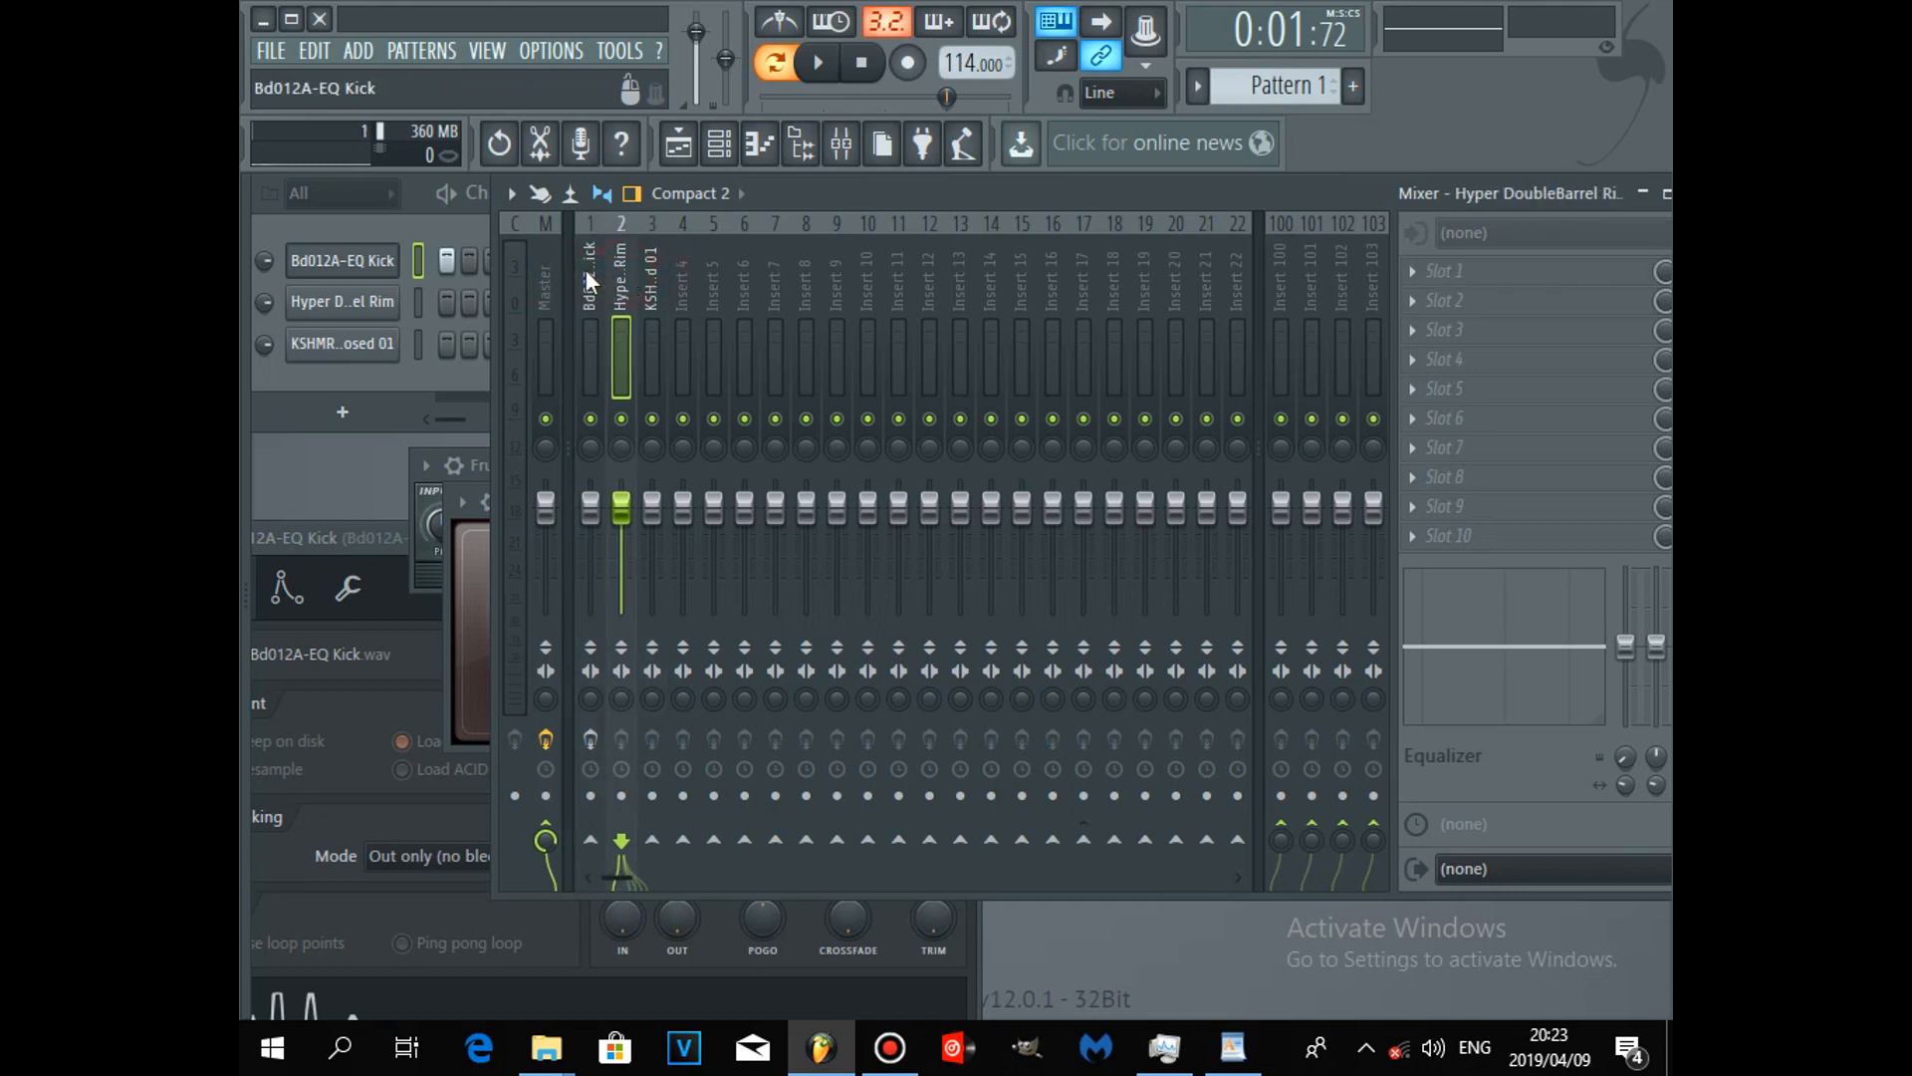
{"action": "left_click", "coordinate": [586, 270]}
{"action": "left_click", "coordinate": [649, 272]}
{"action": "left_click", "coordinate": [620, 271]}
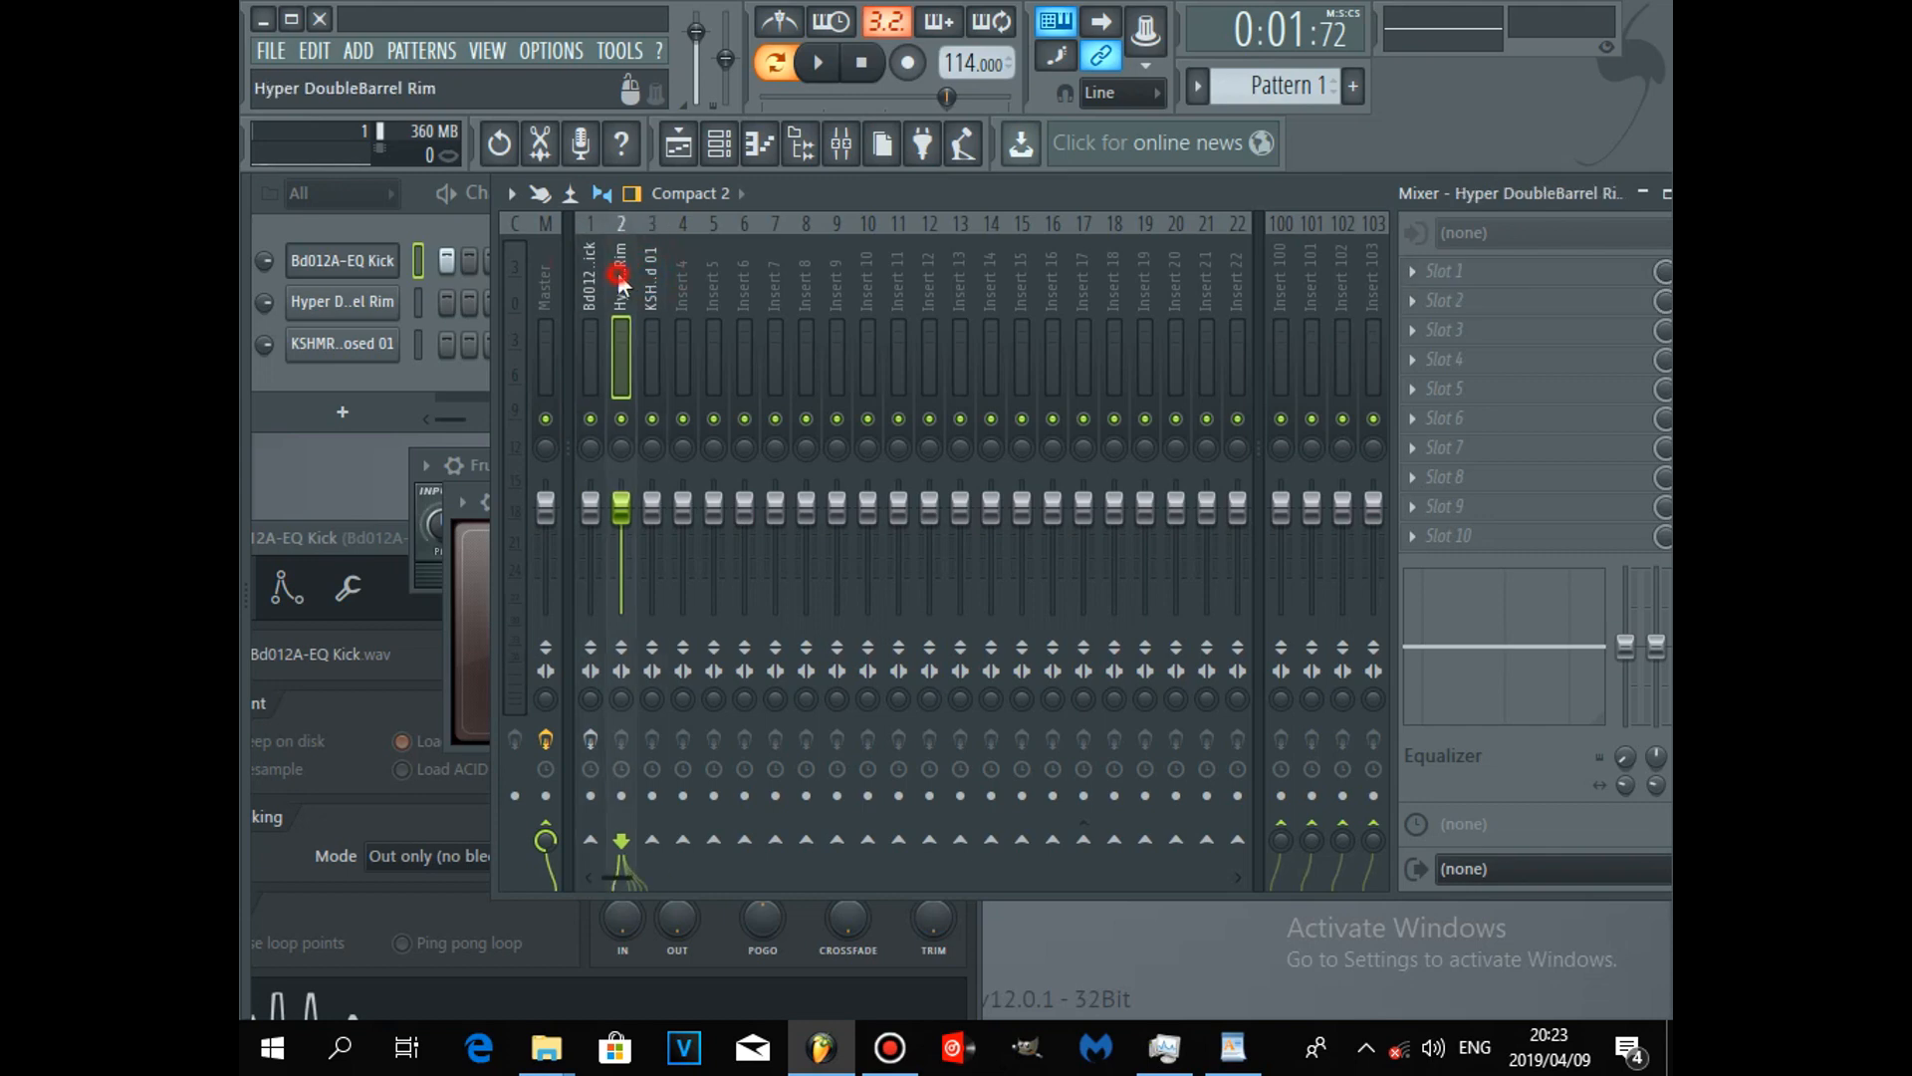
{"action": "left_click", "coordinate": [588, 272]}
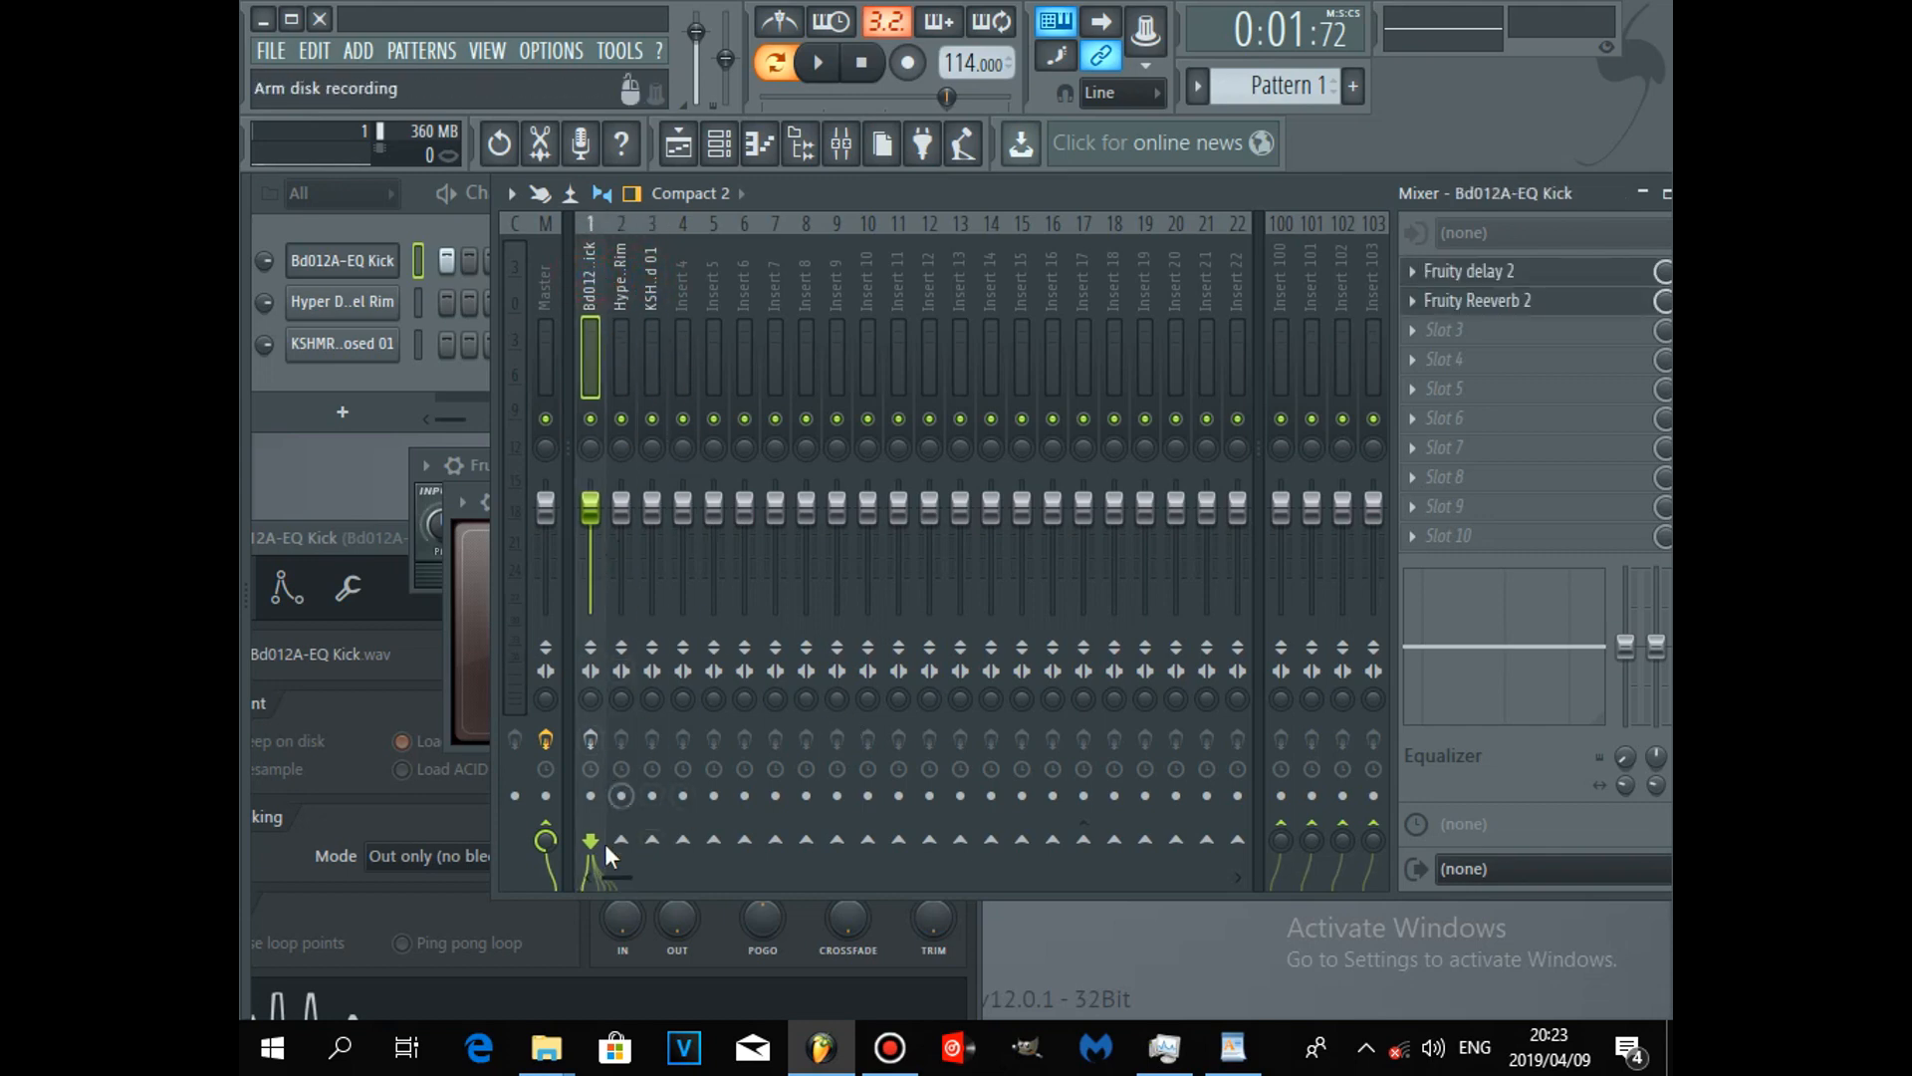
{"action": "left_click", "coordinate": [618, 269]}
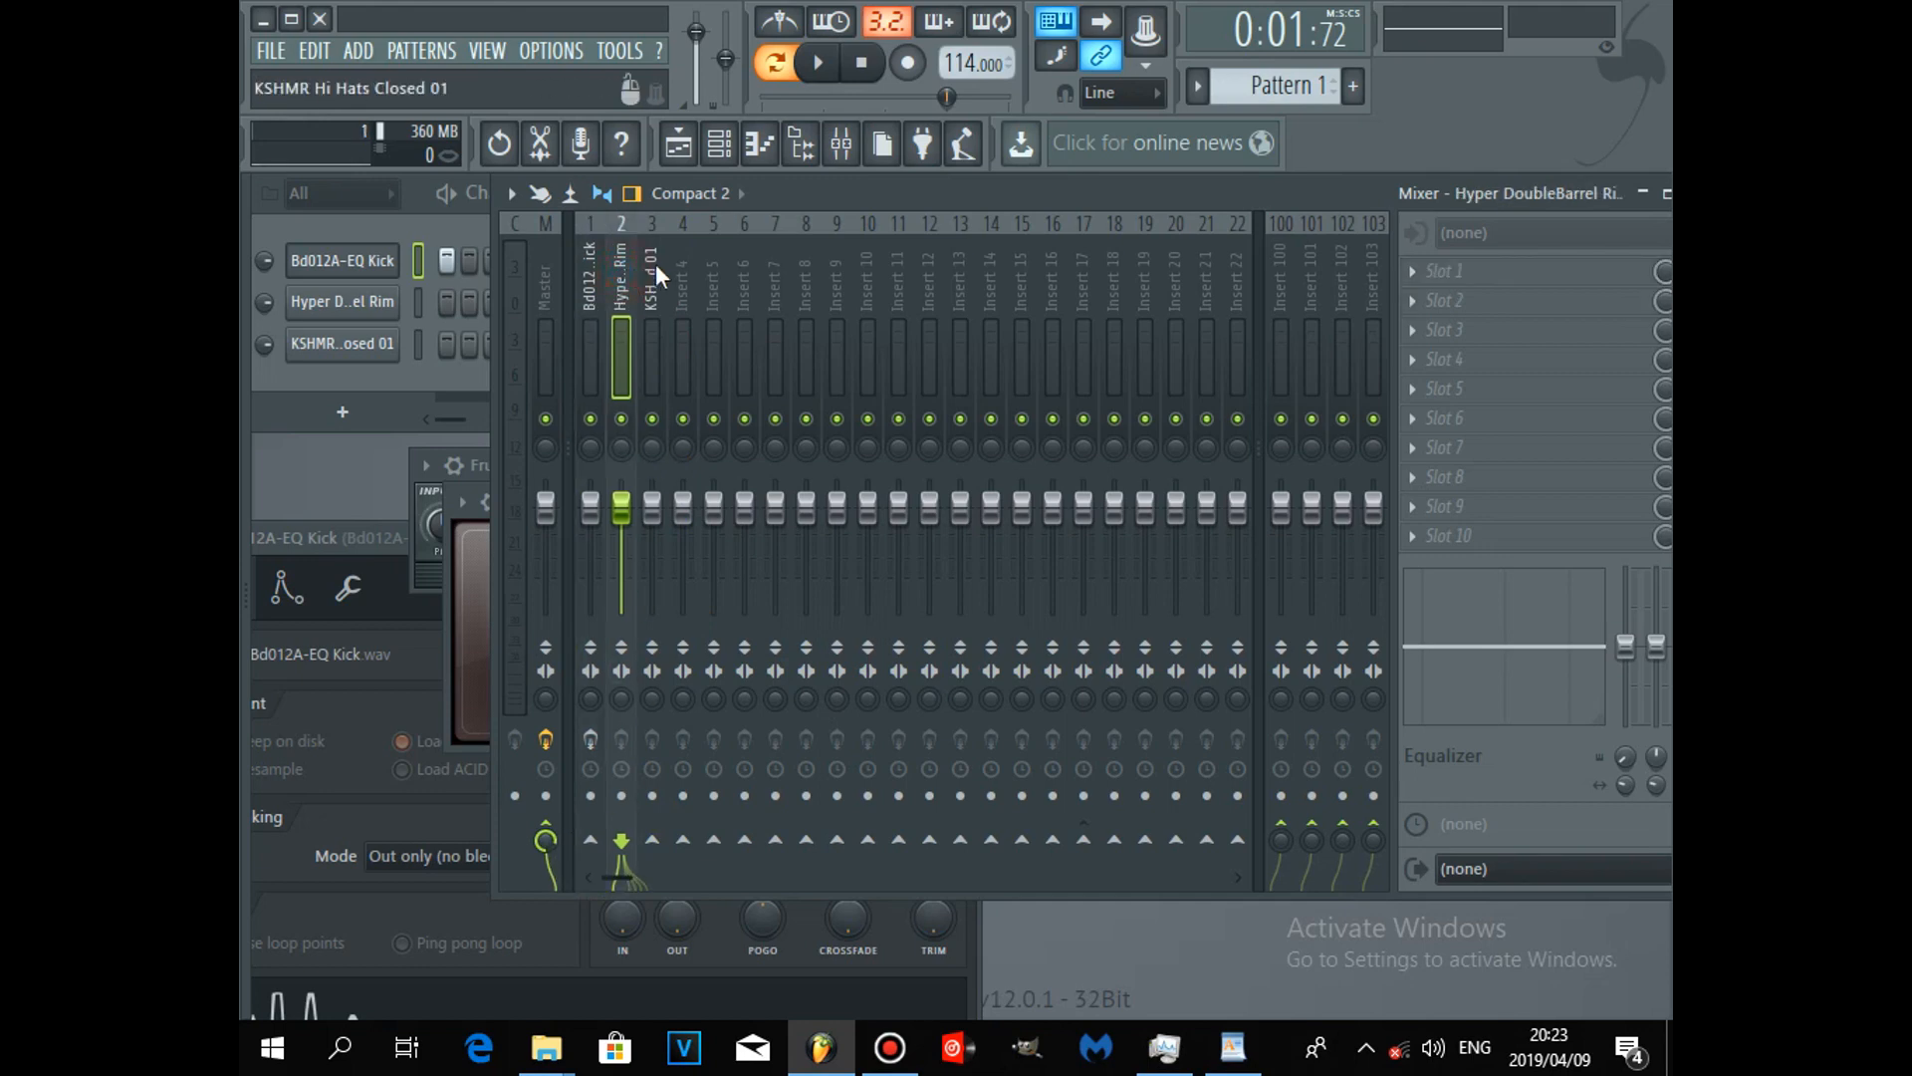
{"action": "left_click", "coordinate": [653, 264]}
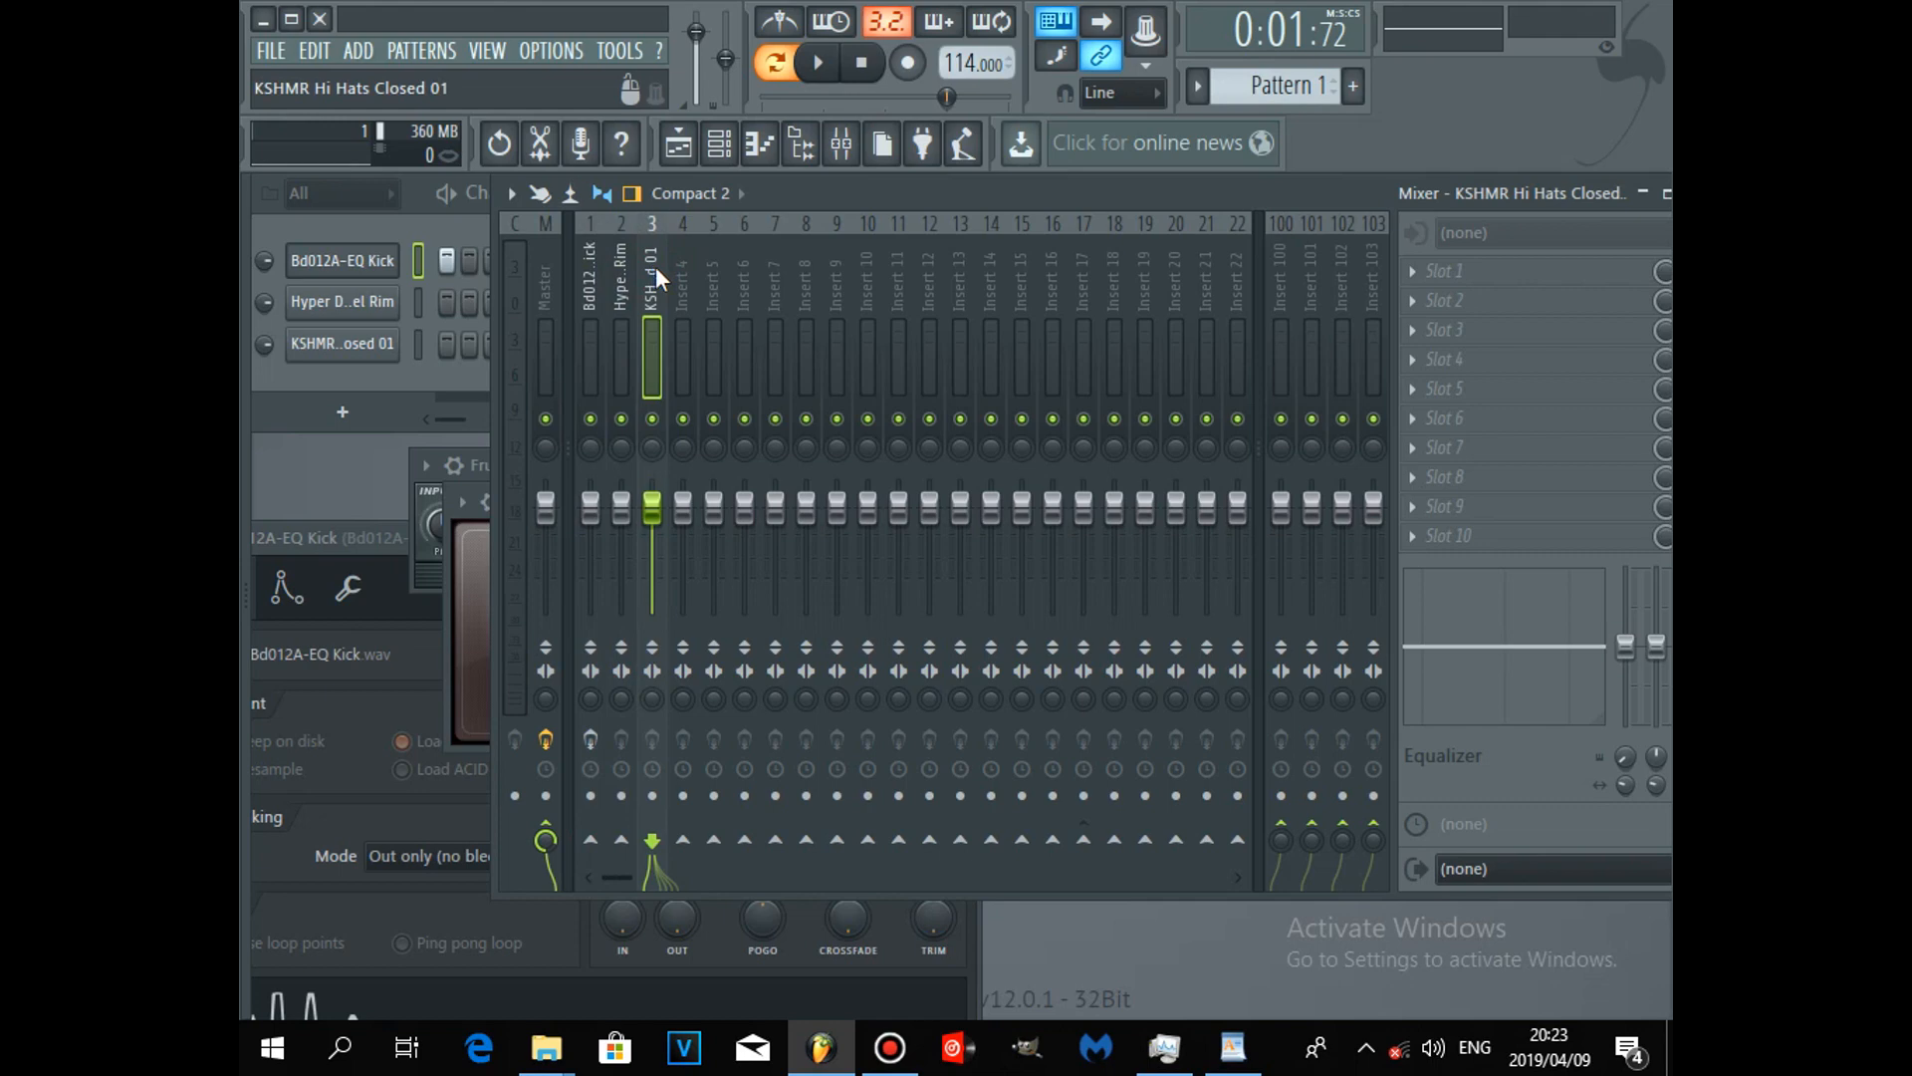
Step: Remove Fruity delay 2 from slot 1 and Fruity Reeverb 2 from slot 2 of the Bd012A-EQ Kick track
{"action": "left_click_drag", "start_coordinate": [773, 199], "coordinate": [839, 199]}
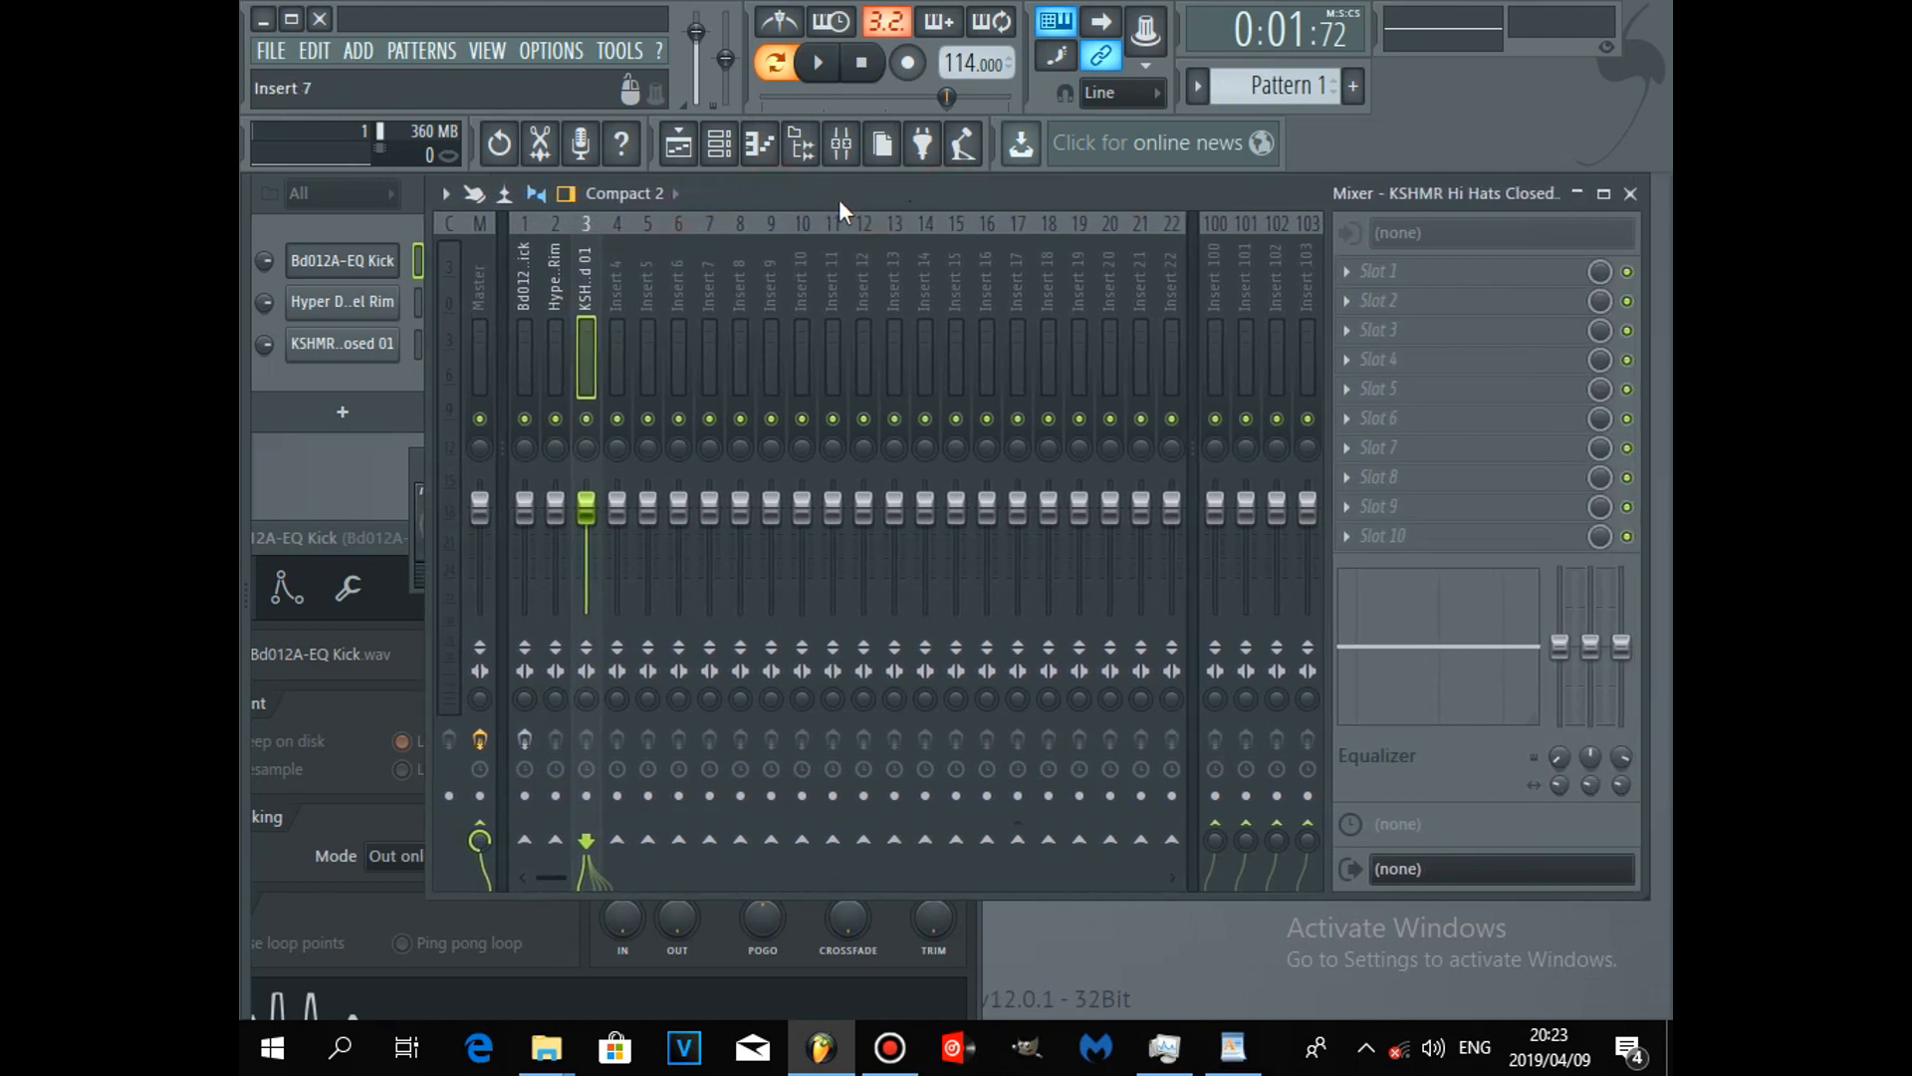
{"action": "left_click", "coordinate": [530, 277]}
{"action": "left_click", "coordinate": [1380, 274]}
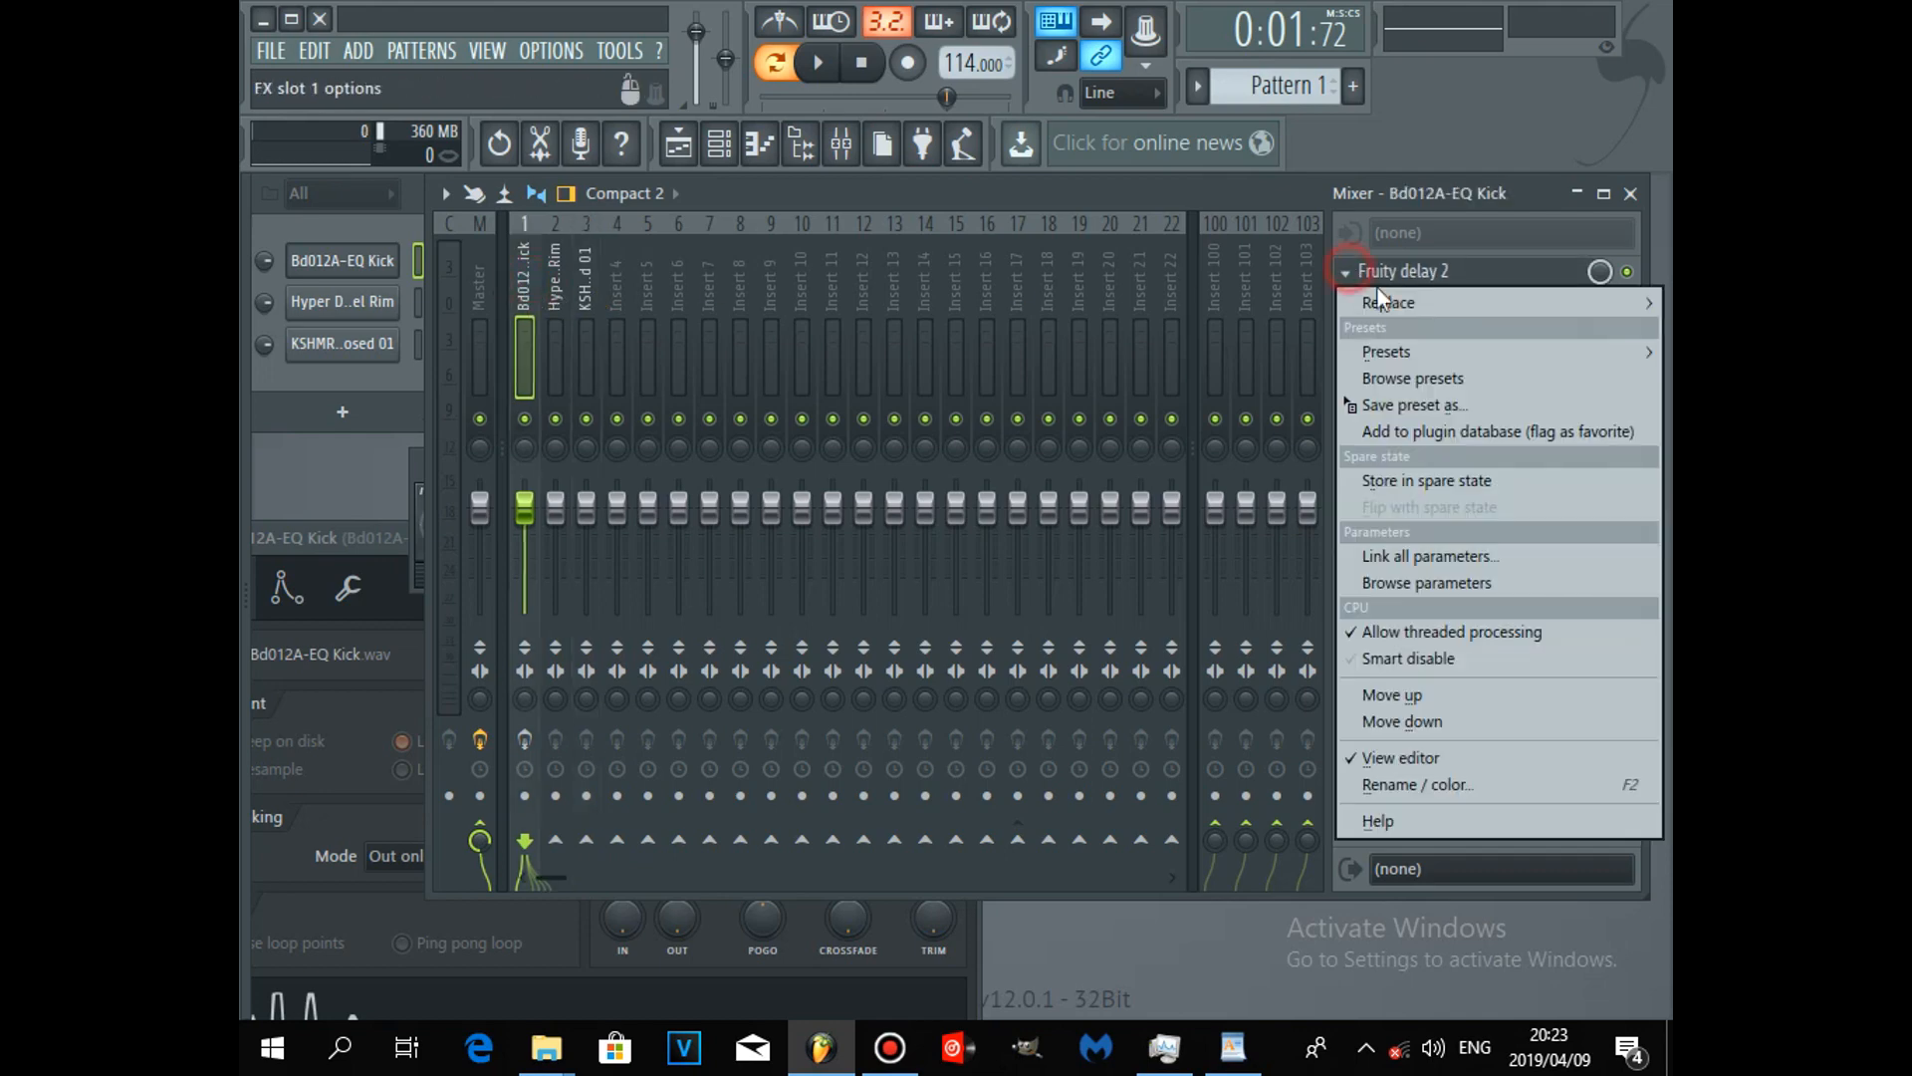
{"action": "mouse_move", "coordinate": [1391, 307]}
{"action": "left_click", "coordinate": [1275, 159]}
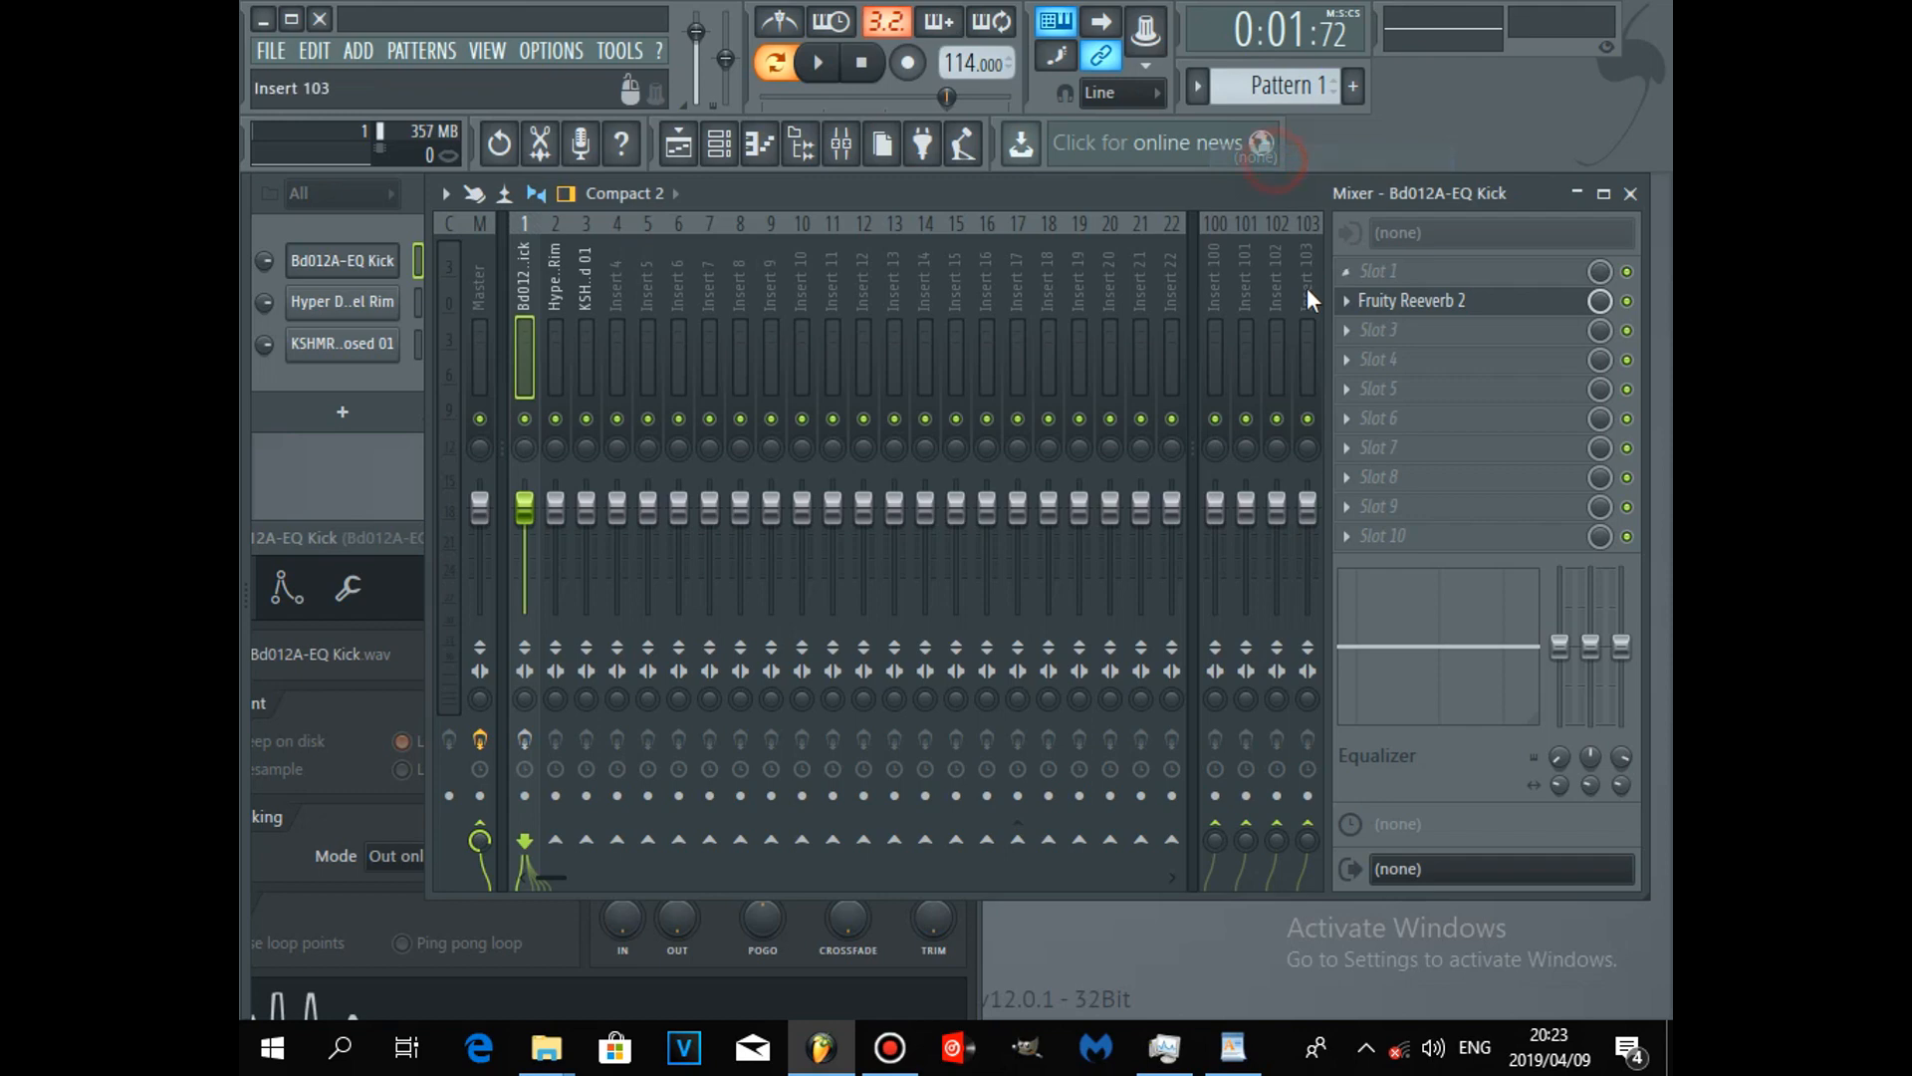
{"action": "left_click", "coordinate": [1358, 324]}
{"action": "left_click", "coordinate": [1361, 333]}
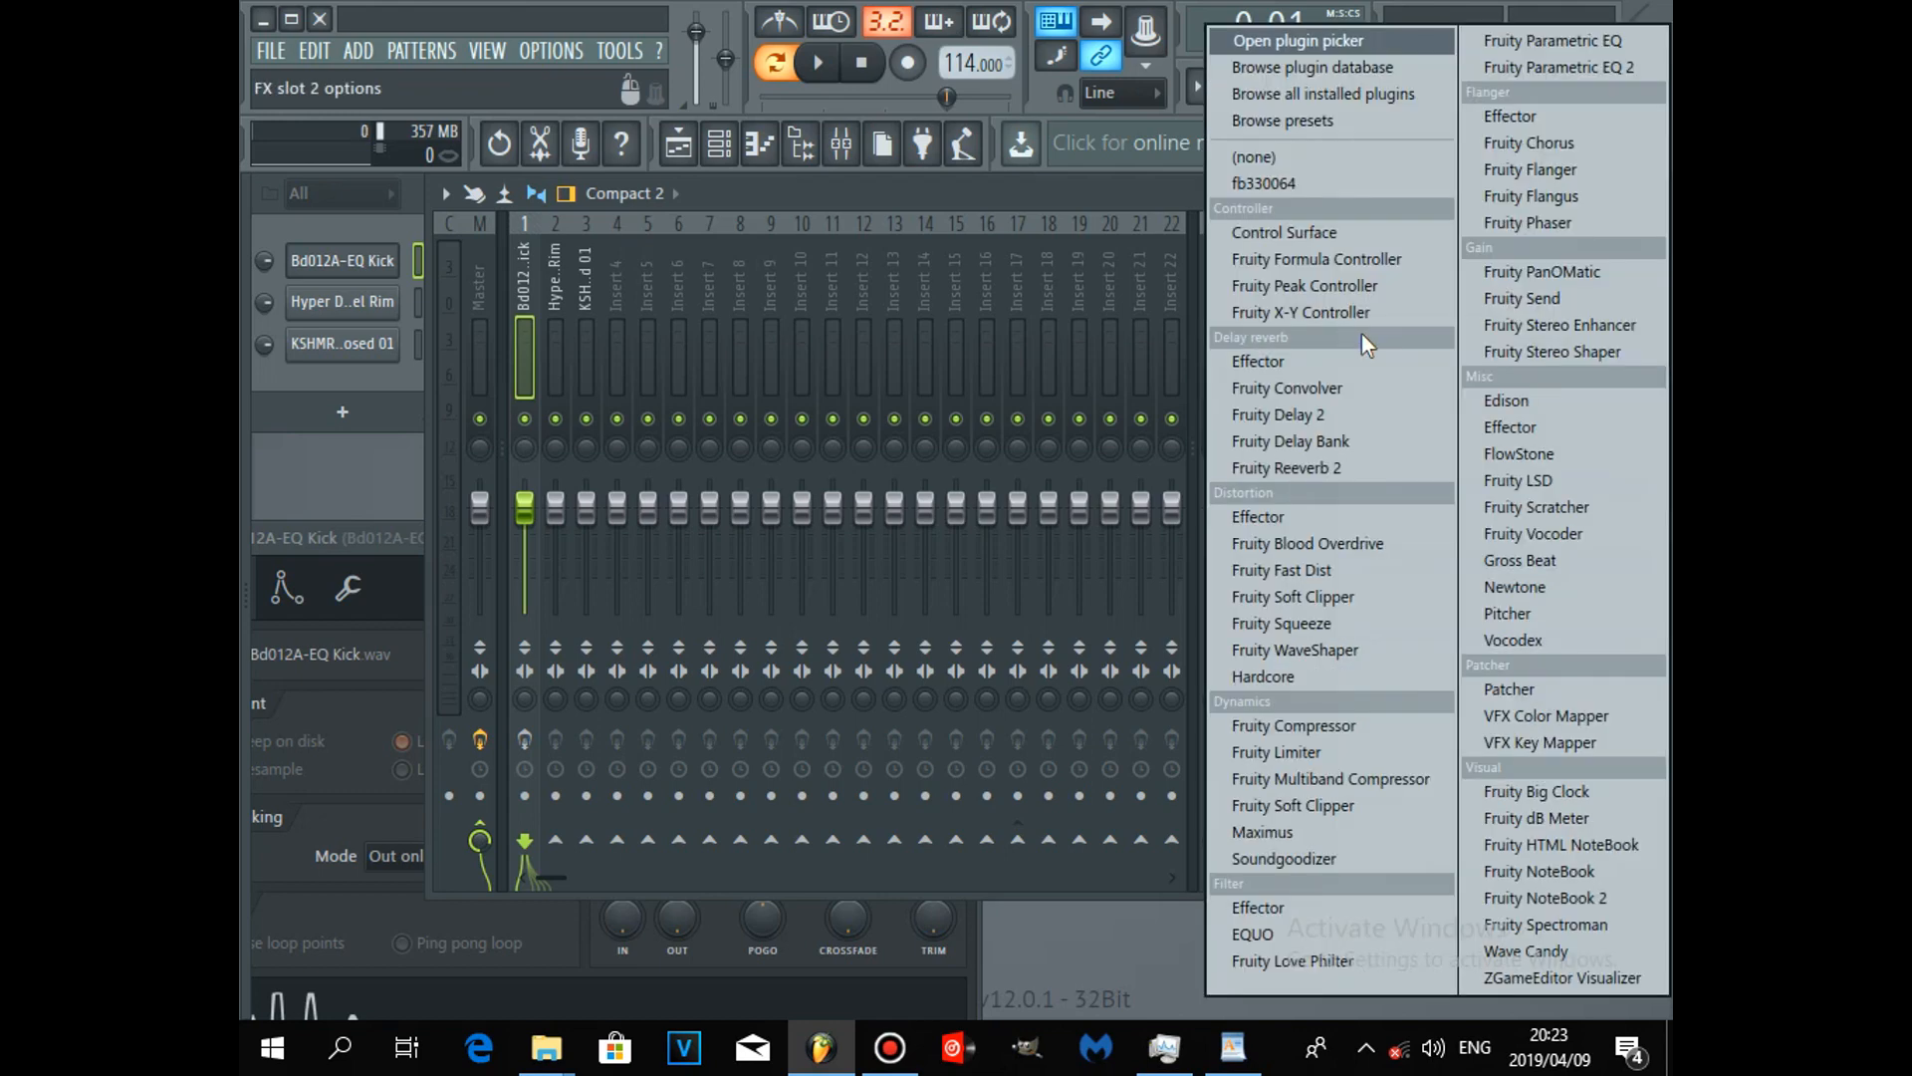
{"action": "left_click", "coordinate": [1257, 158]}
Step: Load Fruity Delay 2 into slot 1 of both the Bd012A-EQ Kick and Hyper DoubleBarrel Rim tracks
{"action": "left_click_drag", "start_coordinate": [853, 194], "coordinate": [917, 198]}
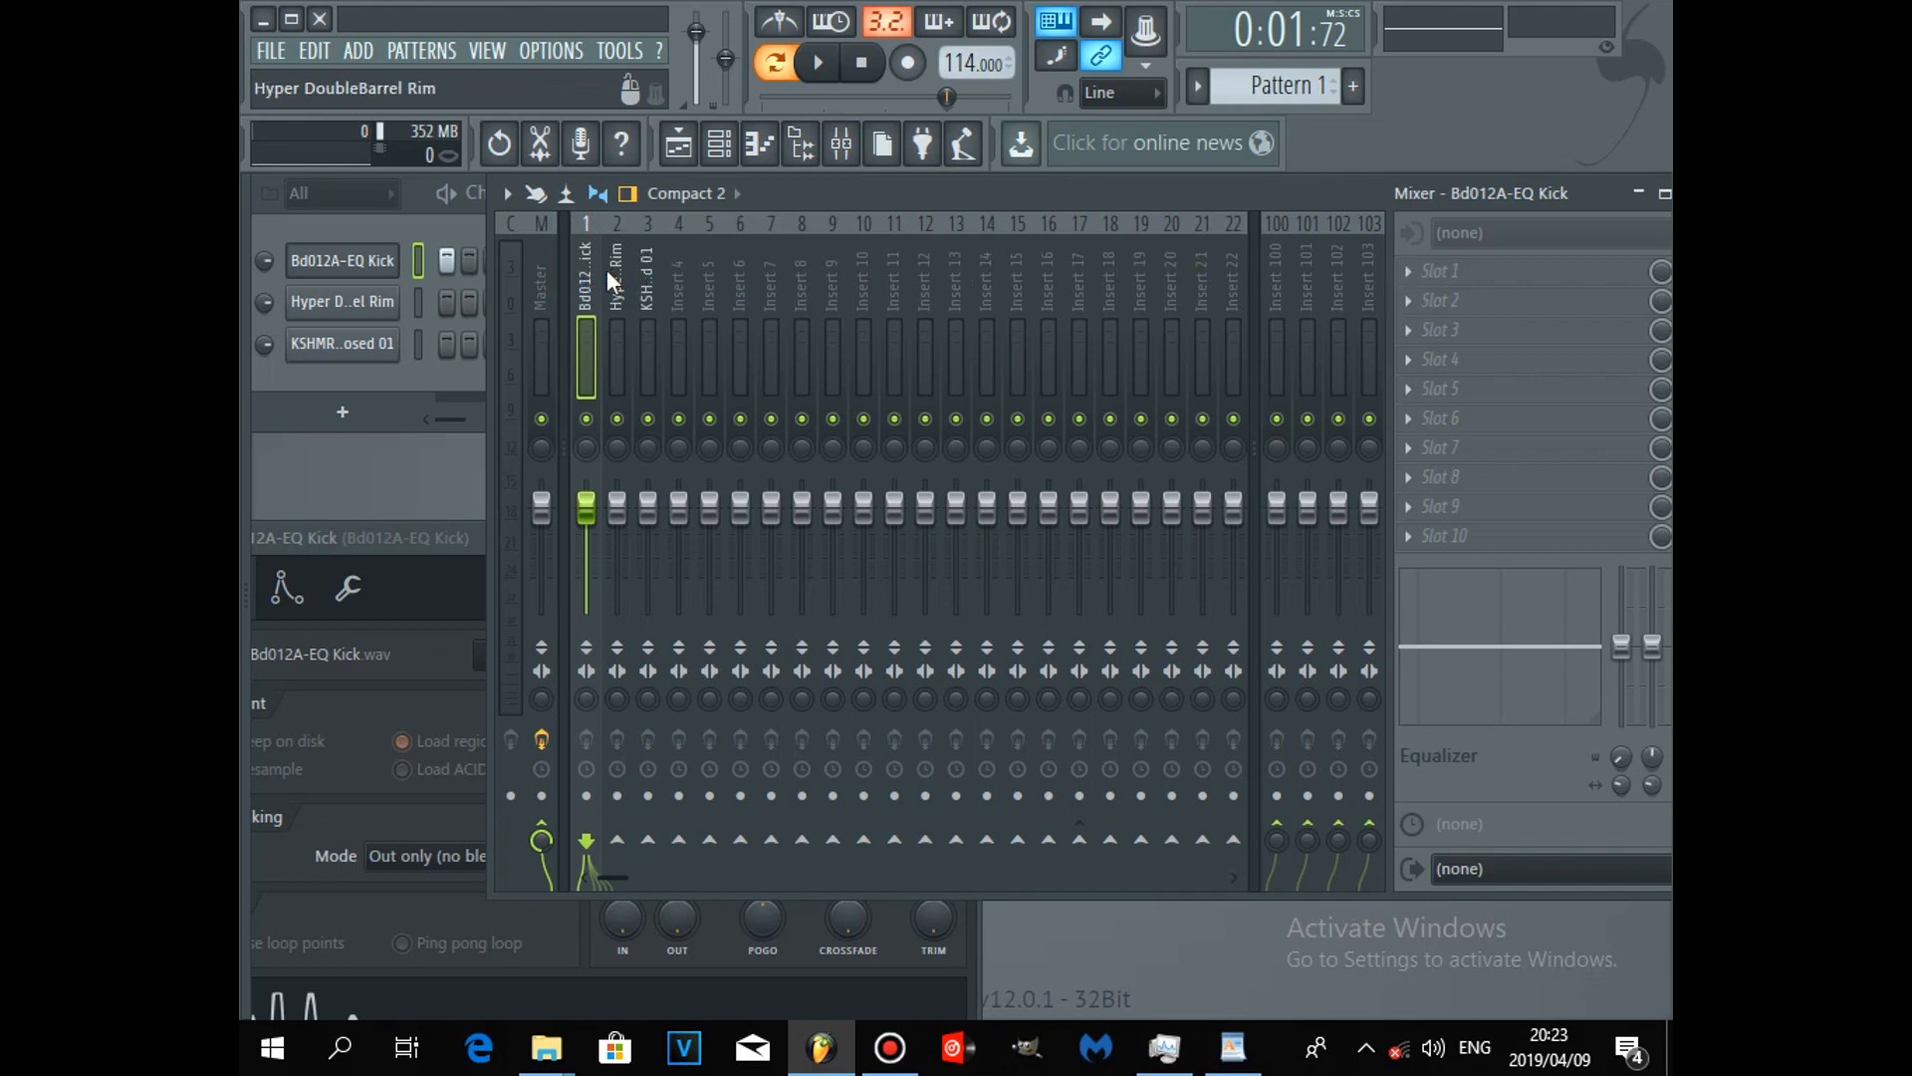
{"action": "left_click", "coordinate": [1499, 277]}
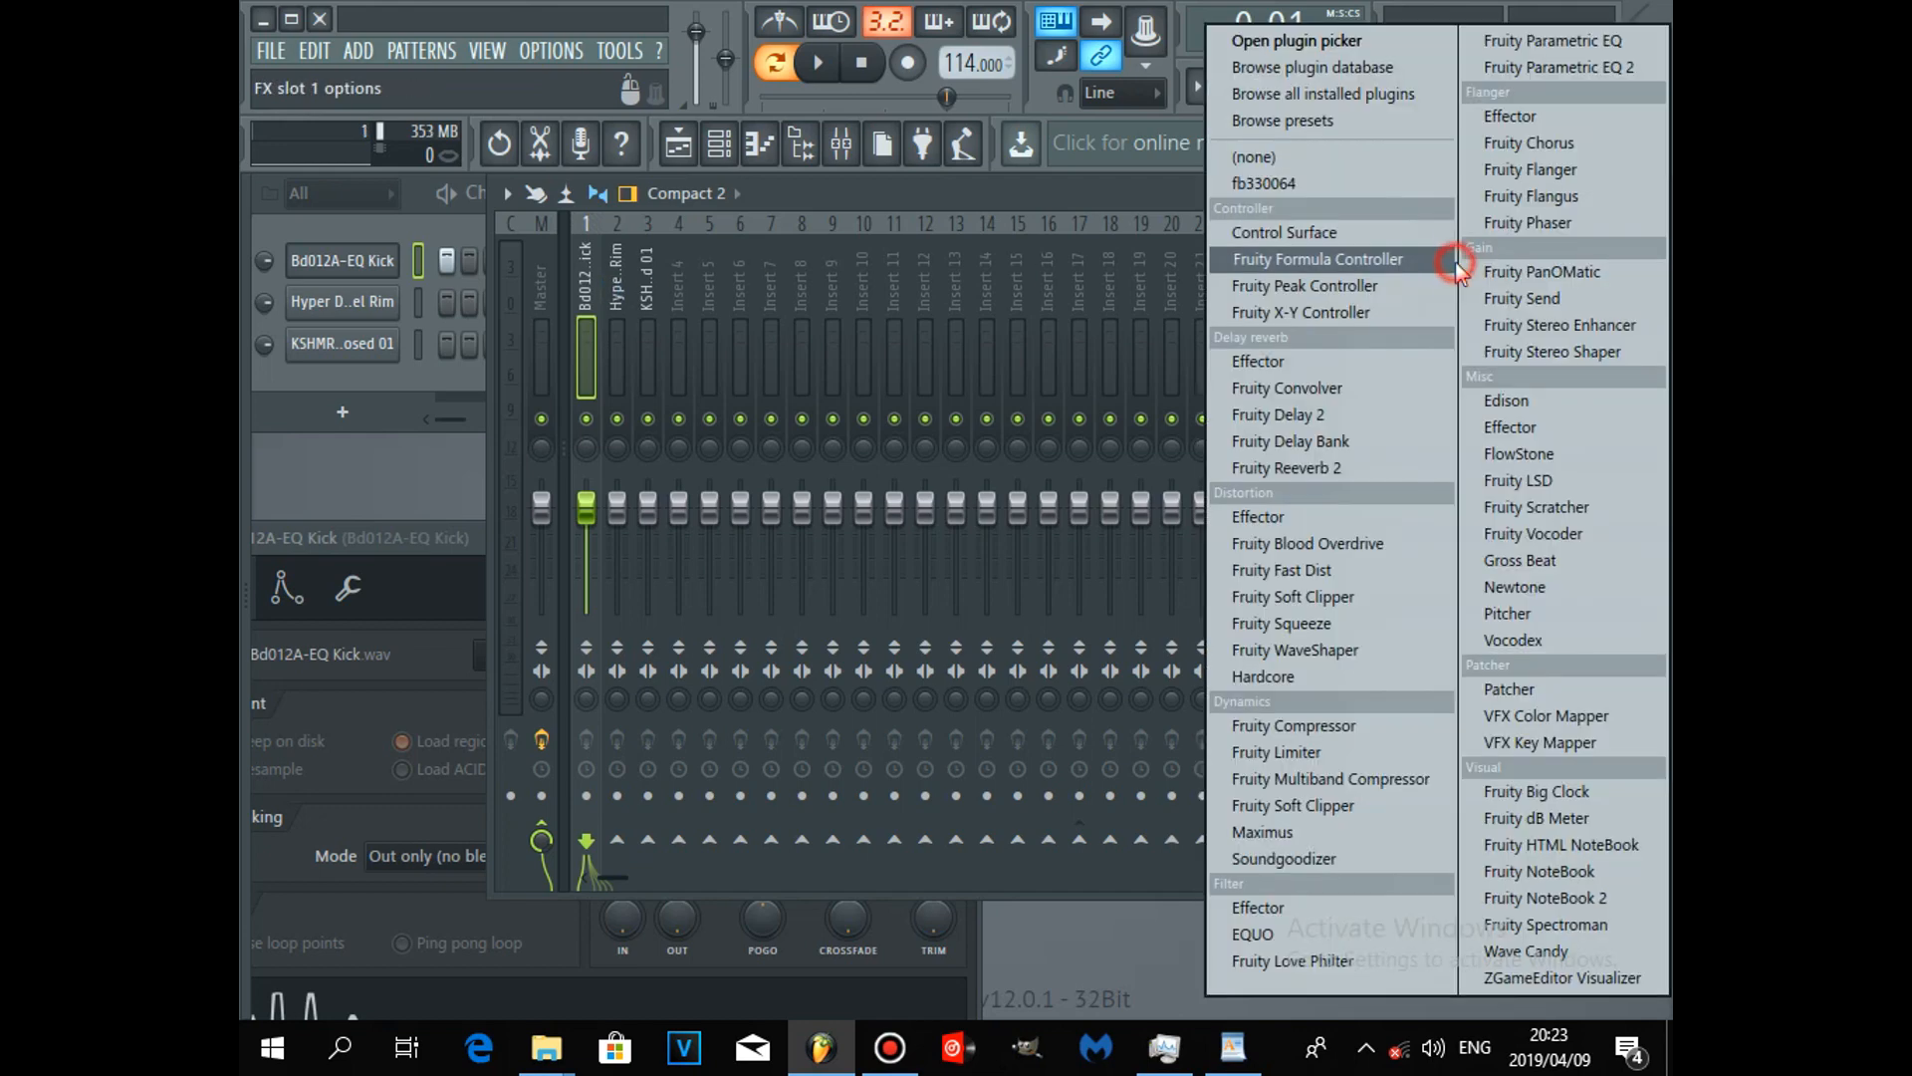
{"action": "left_click", "coordinate": [1318, 416]}
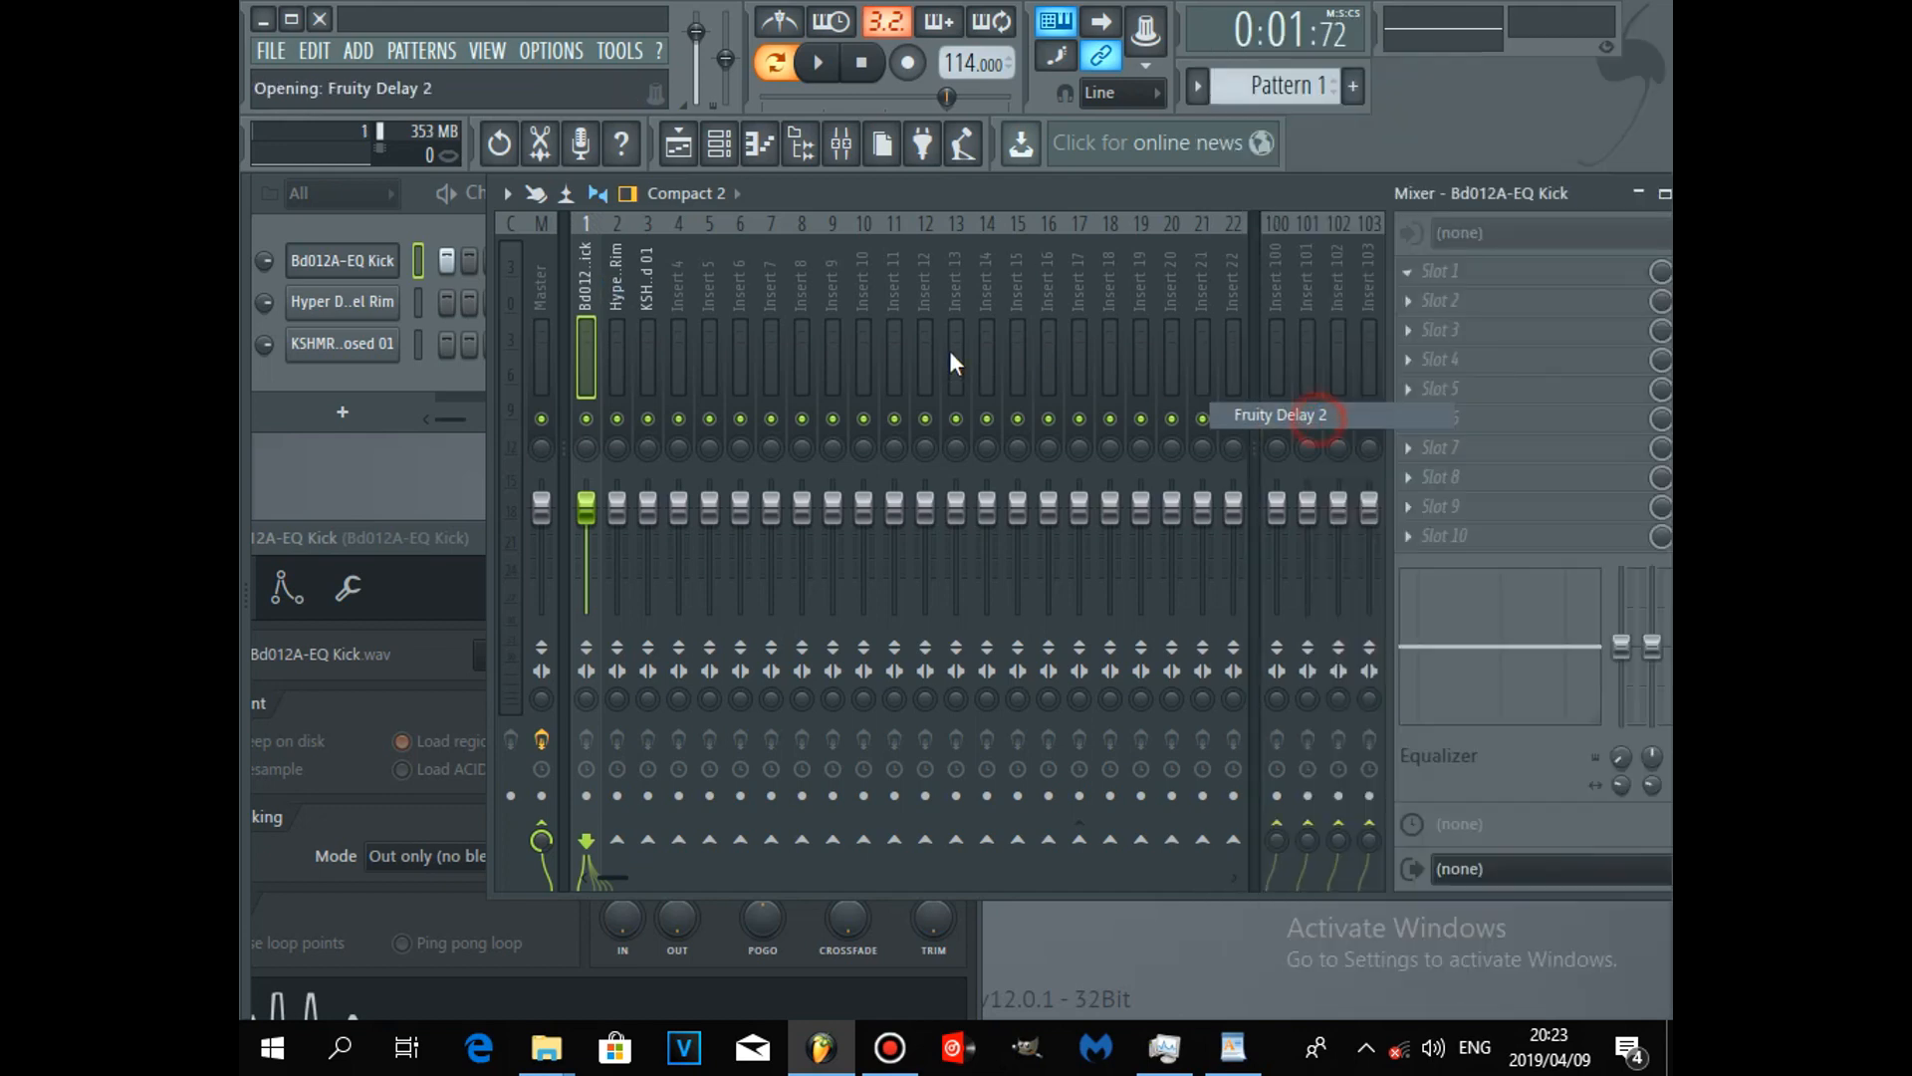
{"action": "left_click", "coordinate": [614, 267]}
{"action": "left_click", "coordinate": [1488, 275]}
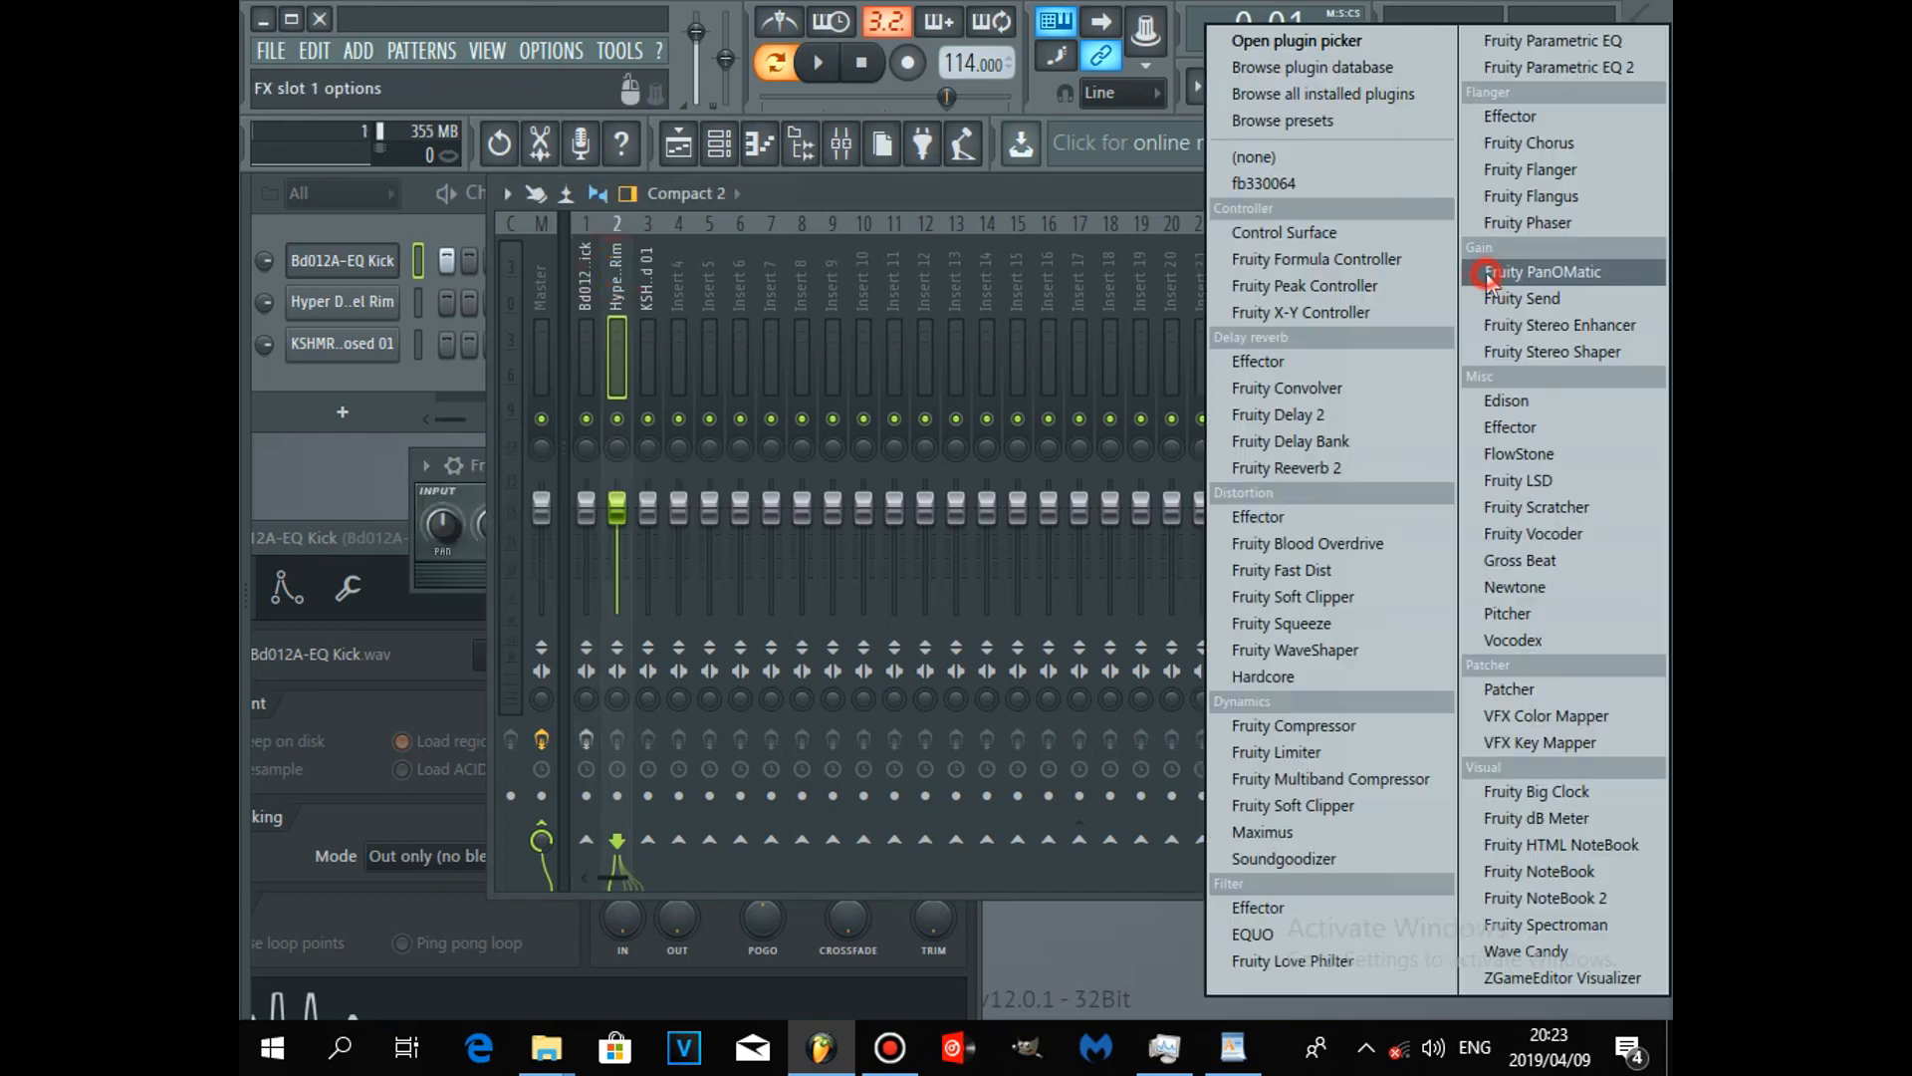
{"action": "left_click", "coordinate": [1287, 417]}
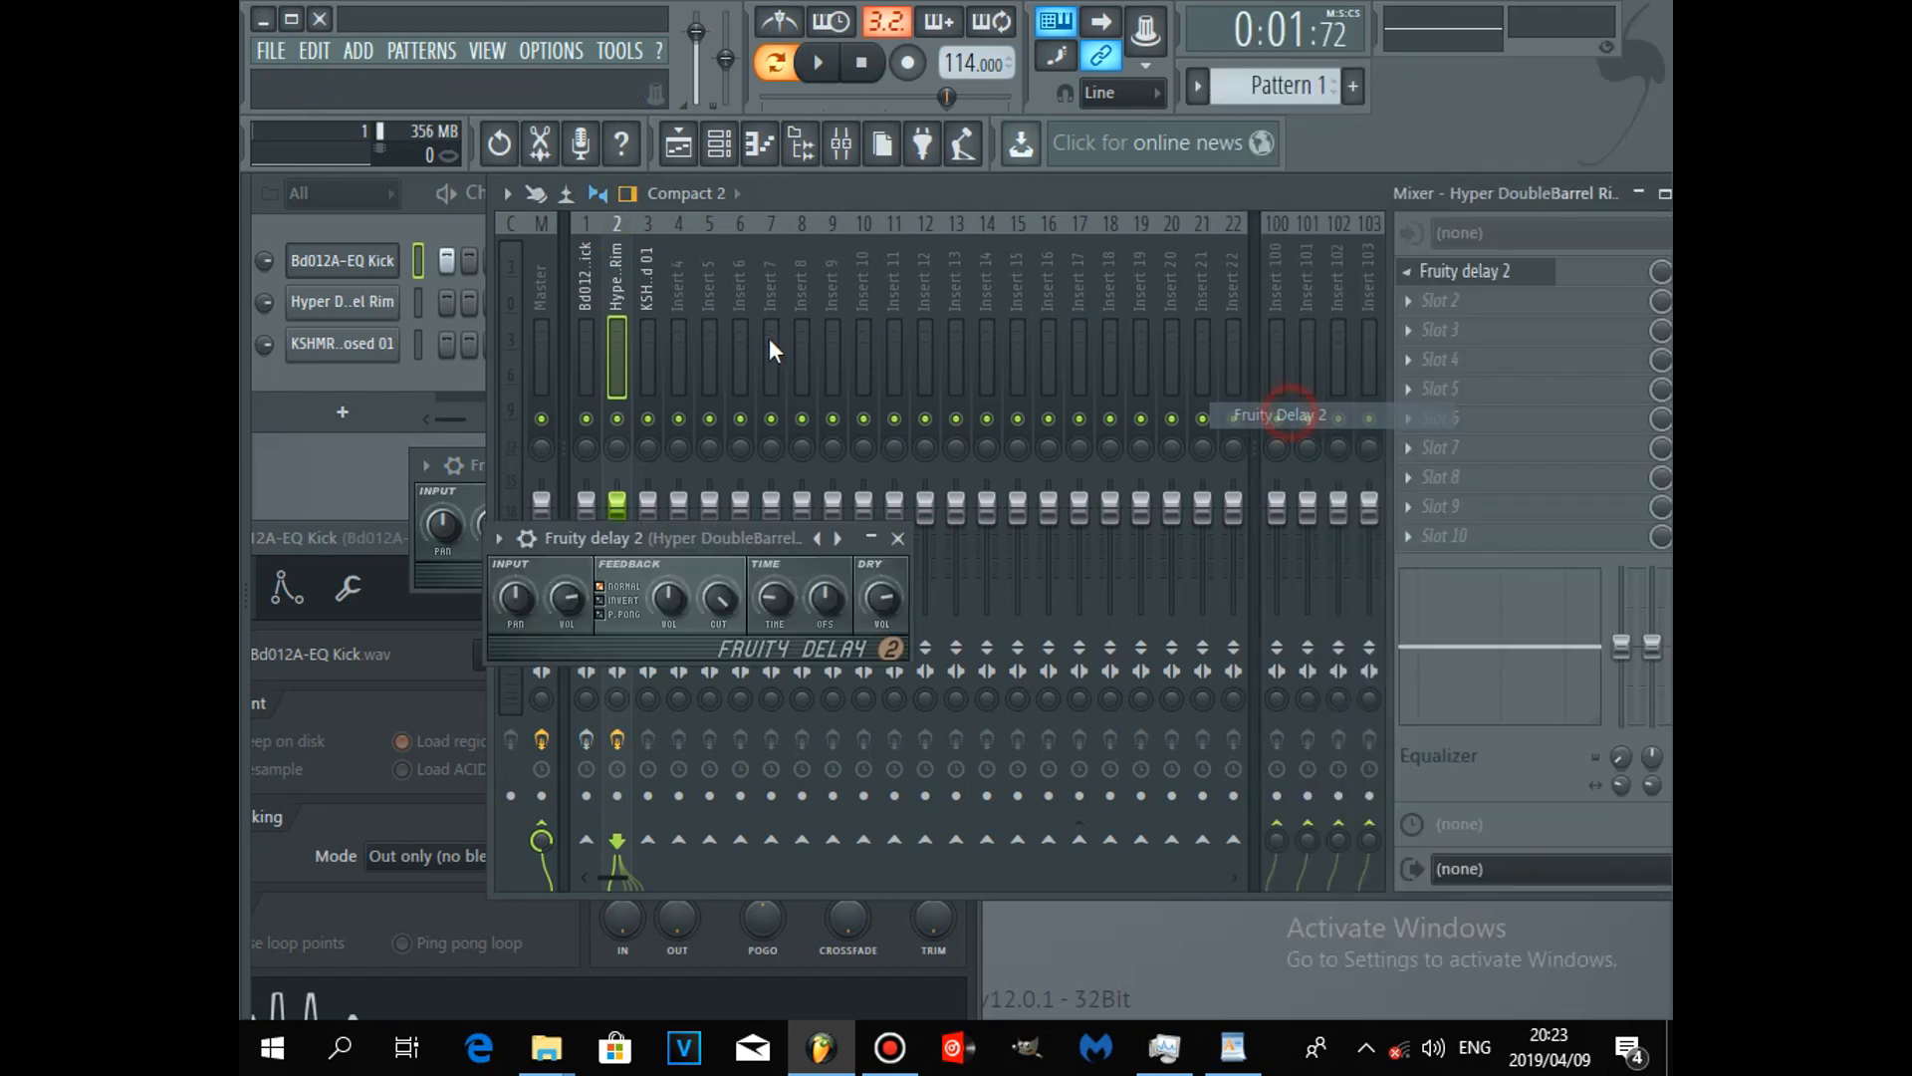
{"action": "left_click", "coordinate": [898, 538]}
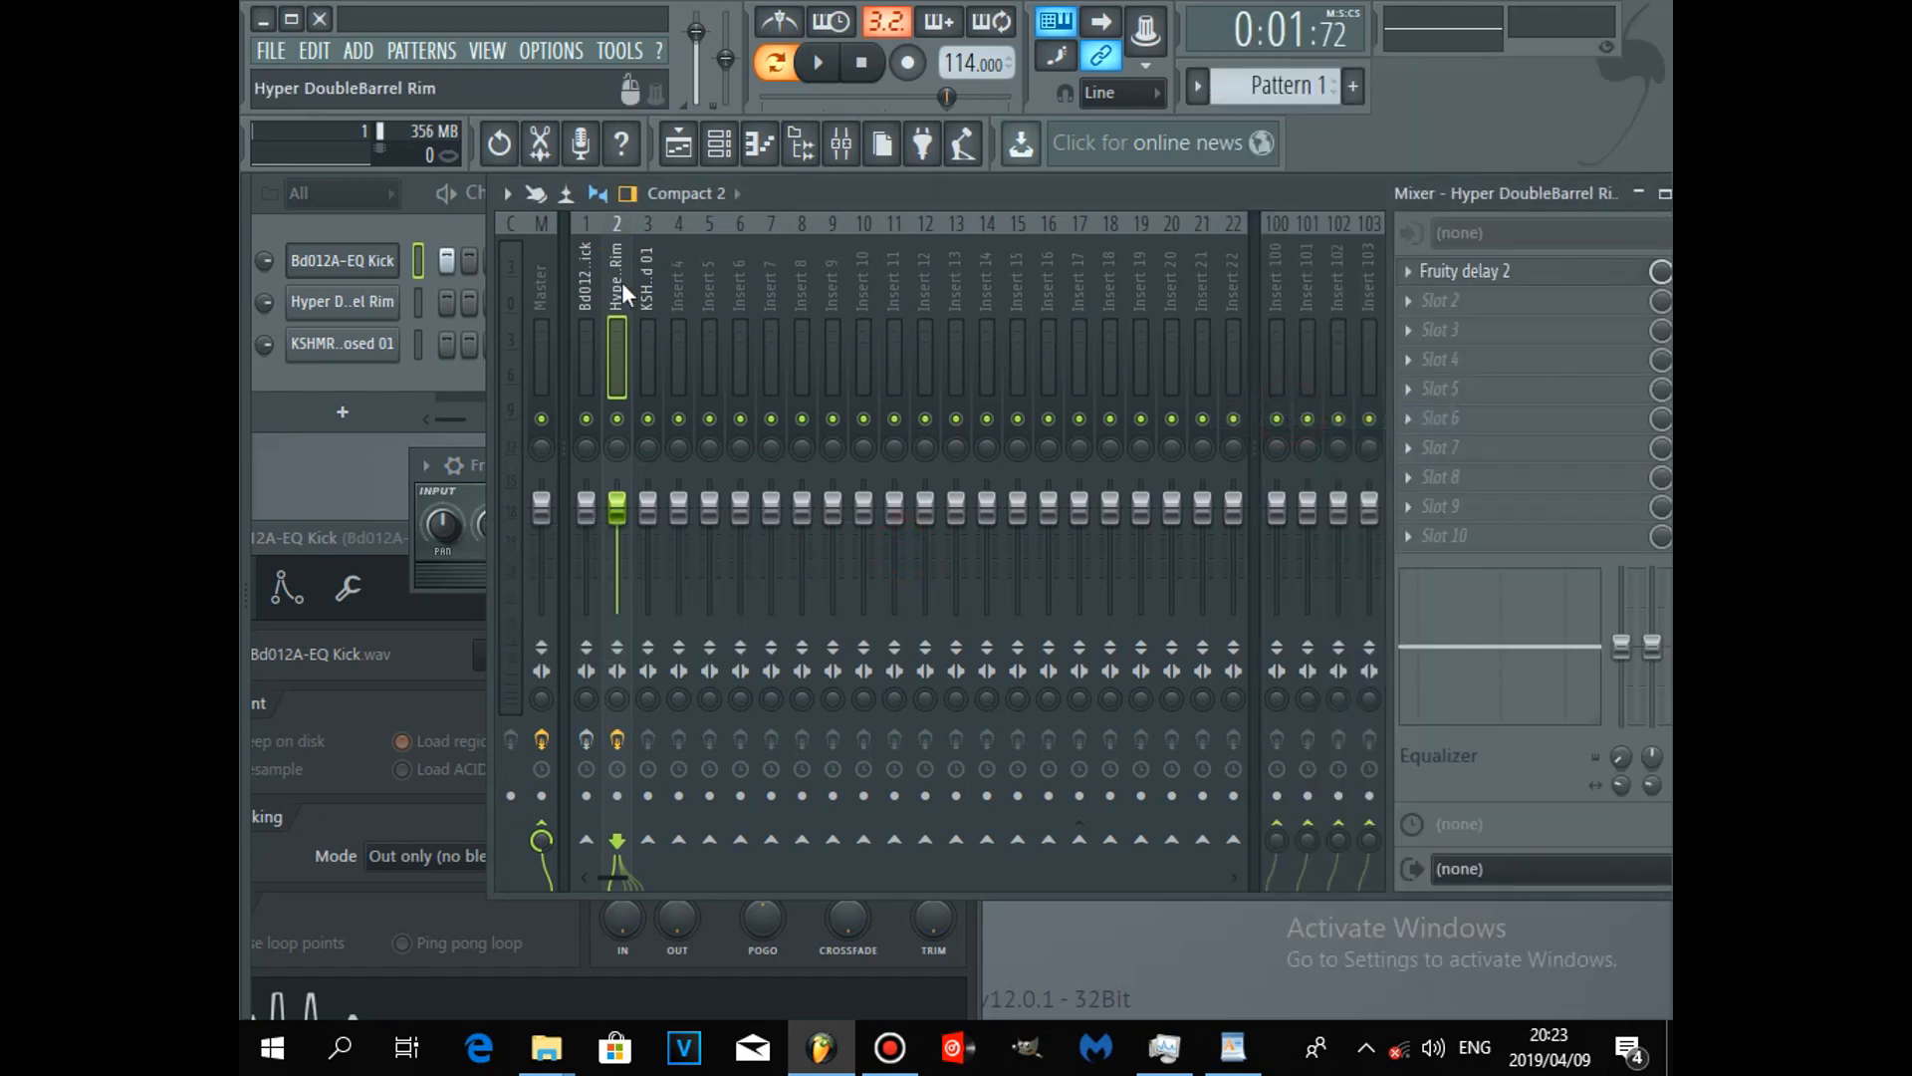
Step: Clear Fruity delay 2 from slot 1 of the Hyper DoubleBarrel Rim and Bd012A-EQ Kick tracks
{"action": "left_click", "coordinate": [1408, 267]}
{"action": "mouse_move", "coordinate": [1414, 301]}
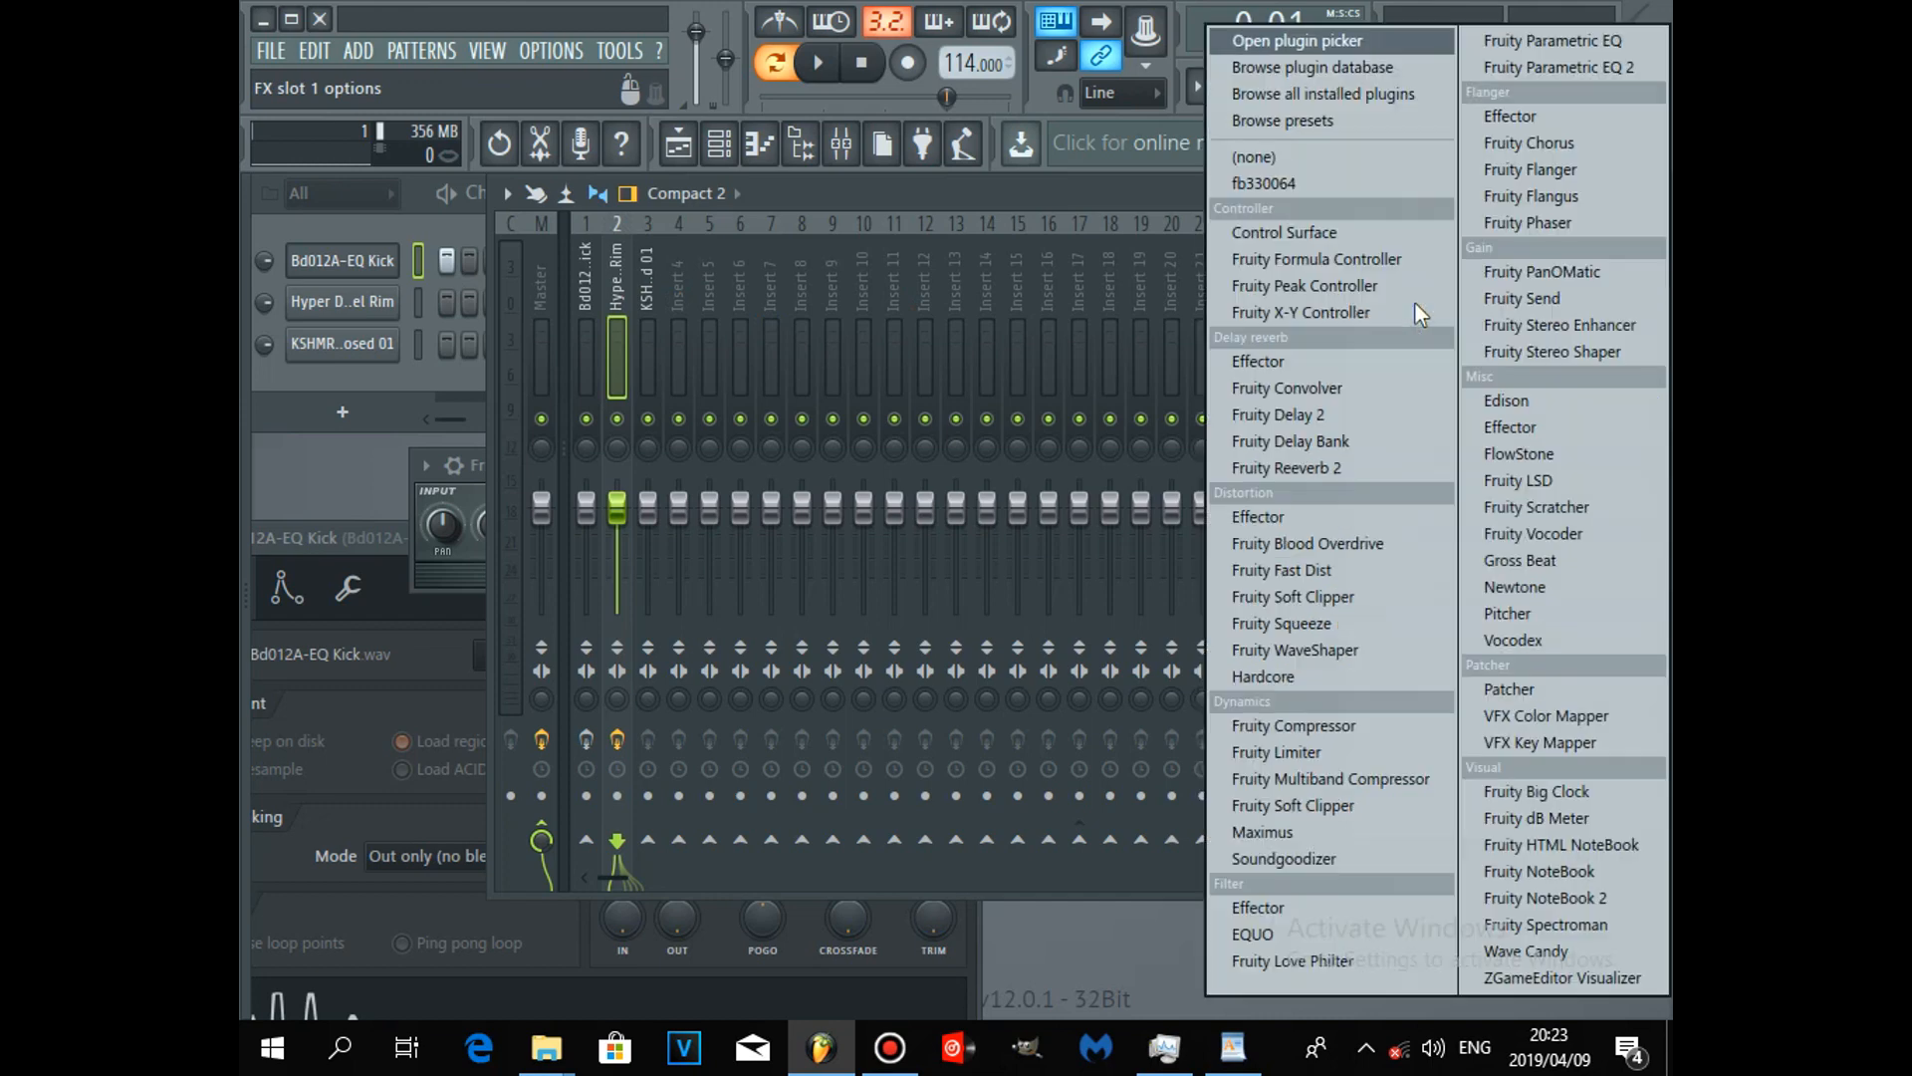
{"action": "left_click", "coordinate": [1314, 159]}
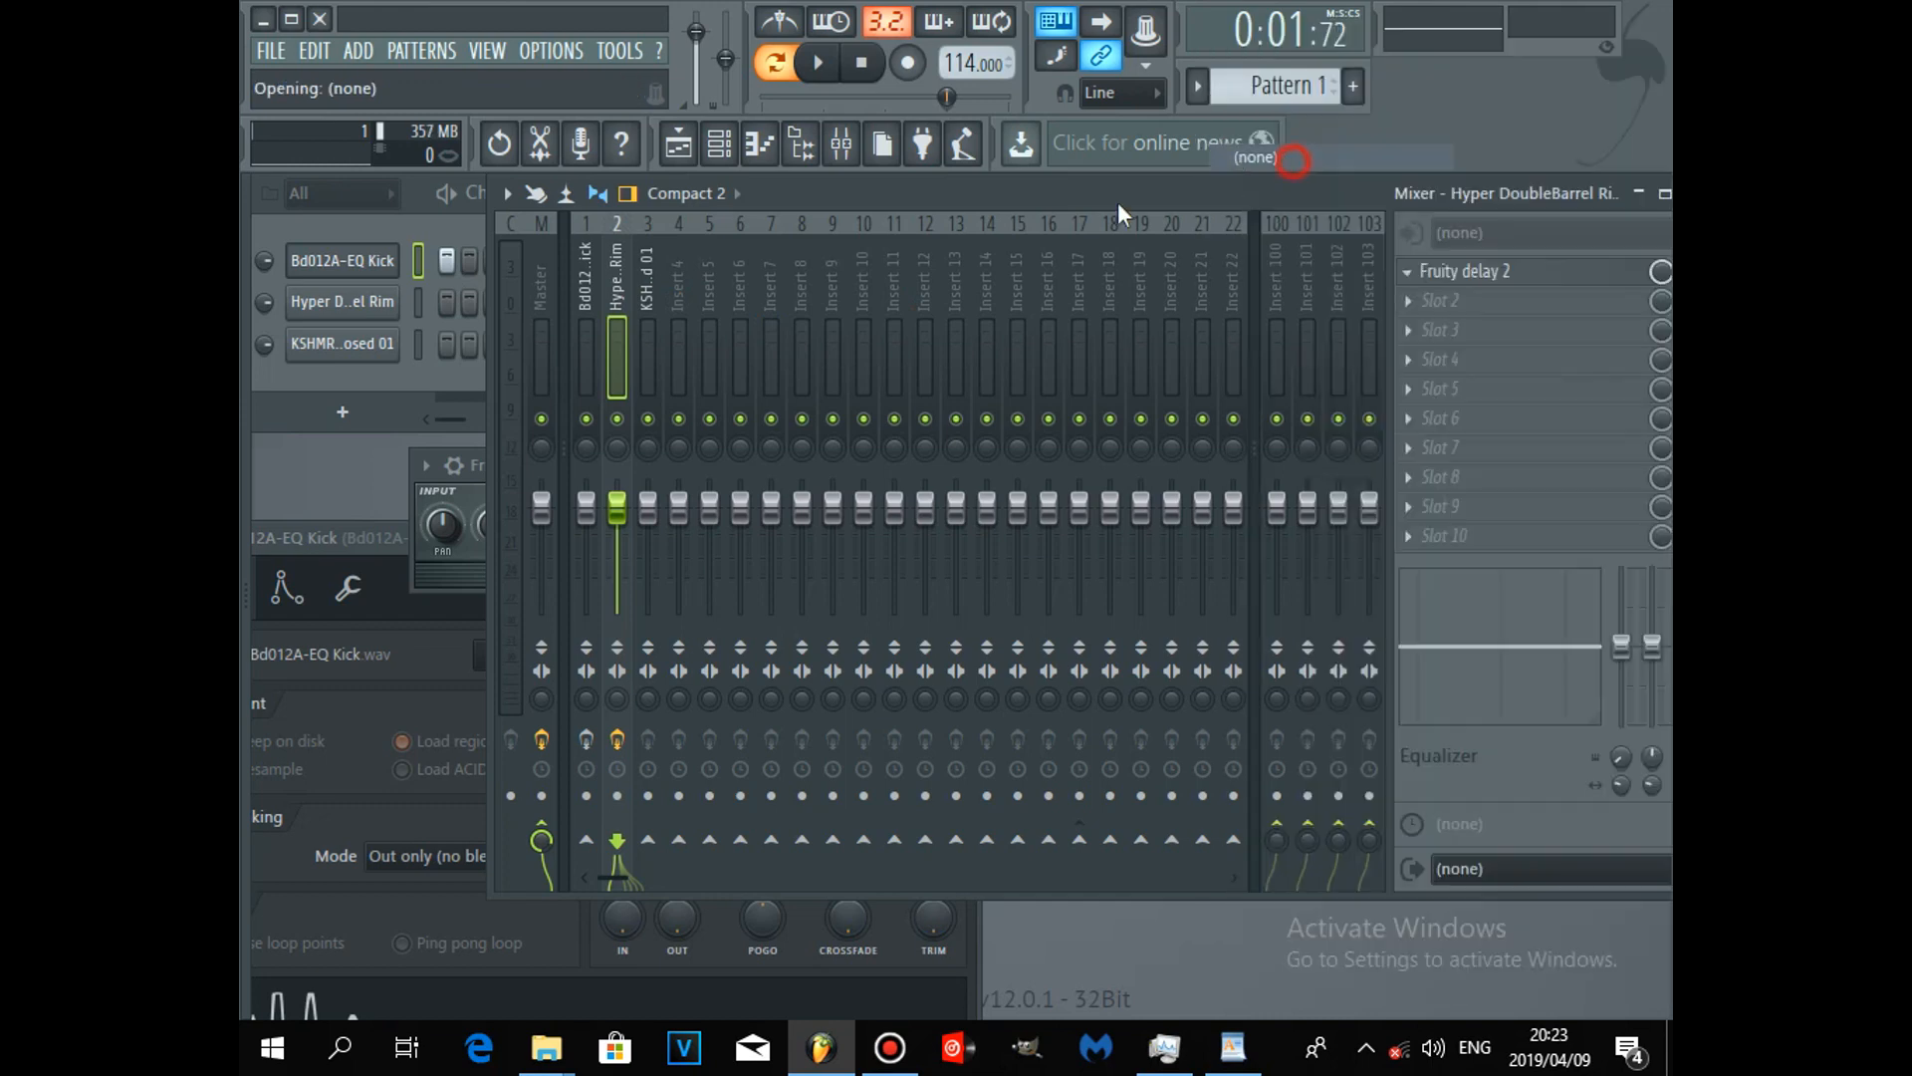
{"action": "left_click", "coordinate": [594, 278]}
{"action": "left_click", "coordinate": [1415, 269]}
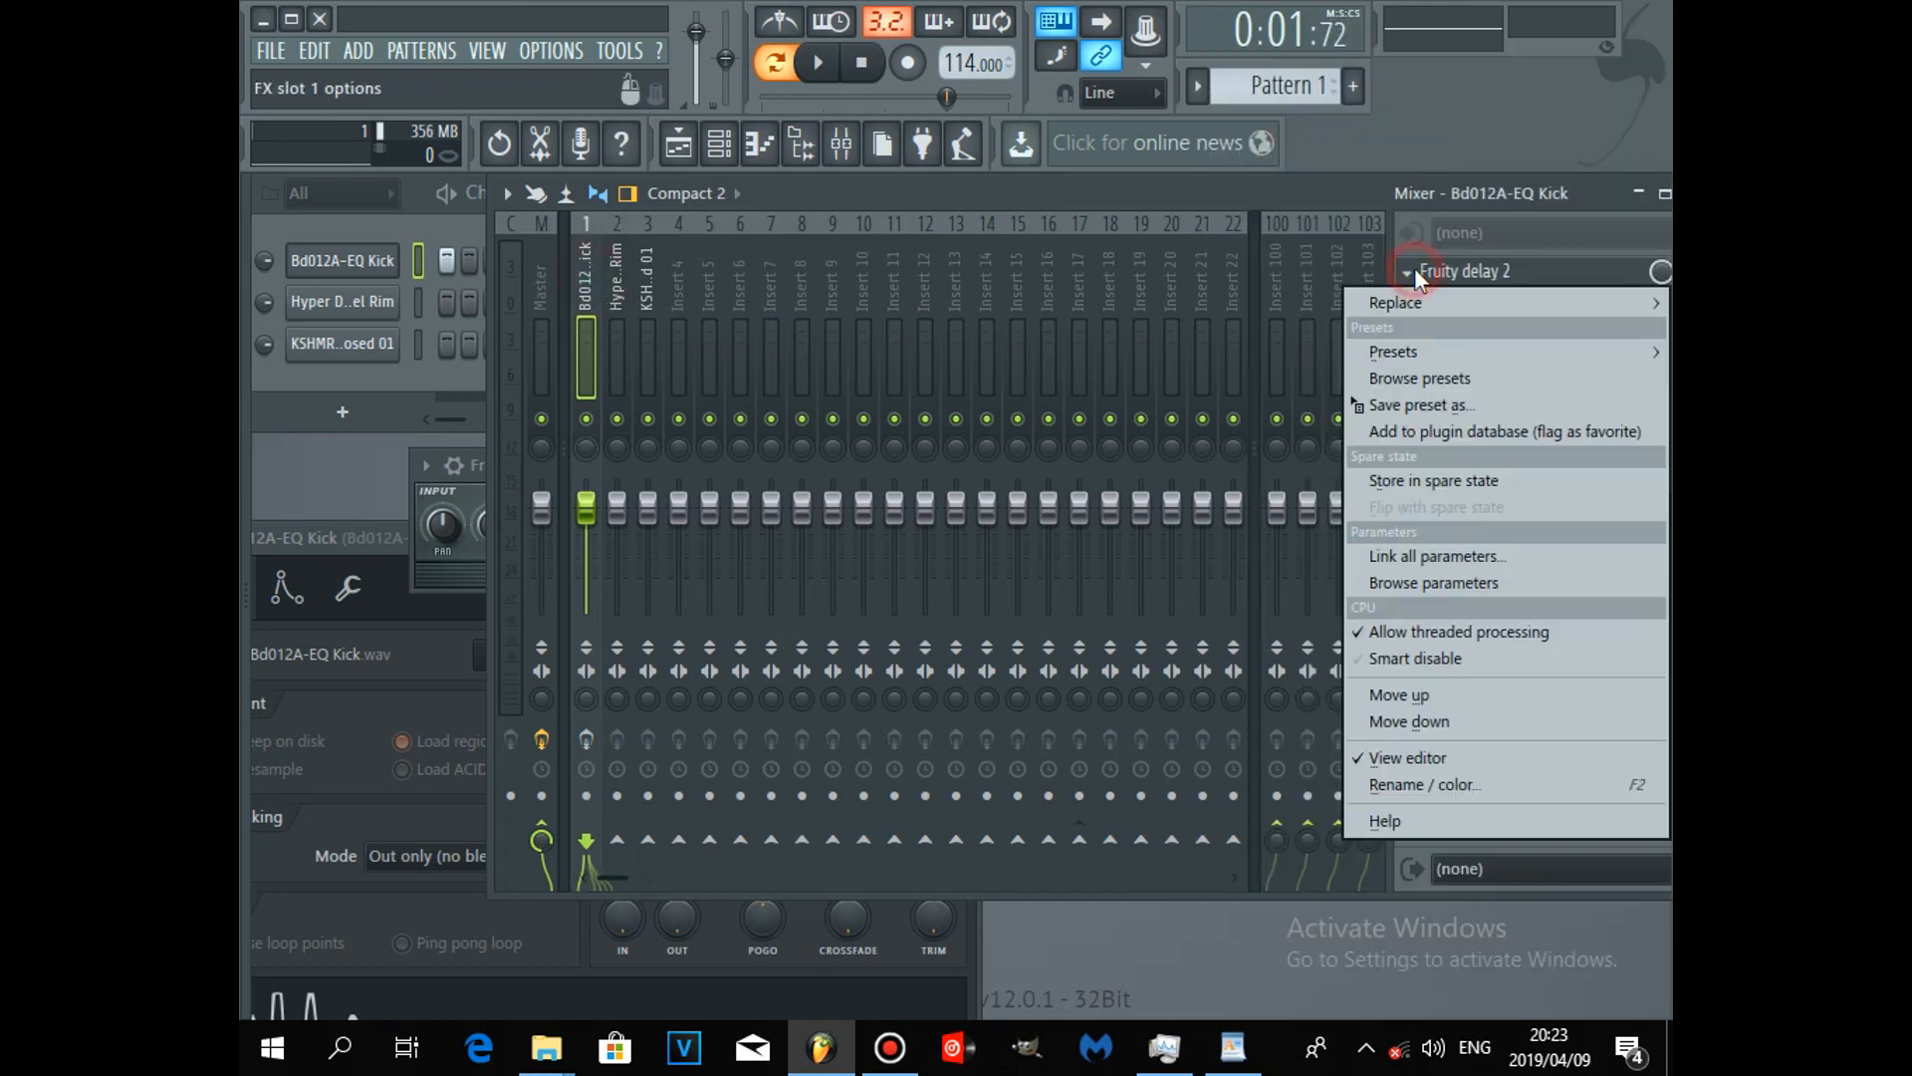
{"action": "mouse_move", "coordinate": [1403, 299]}
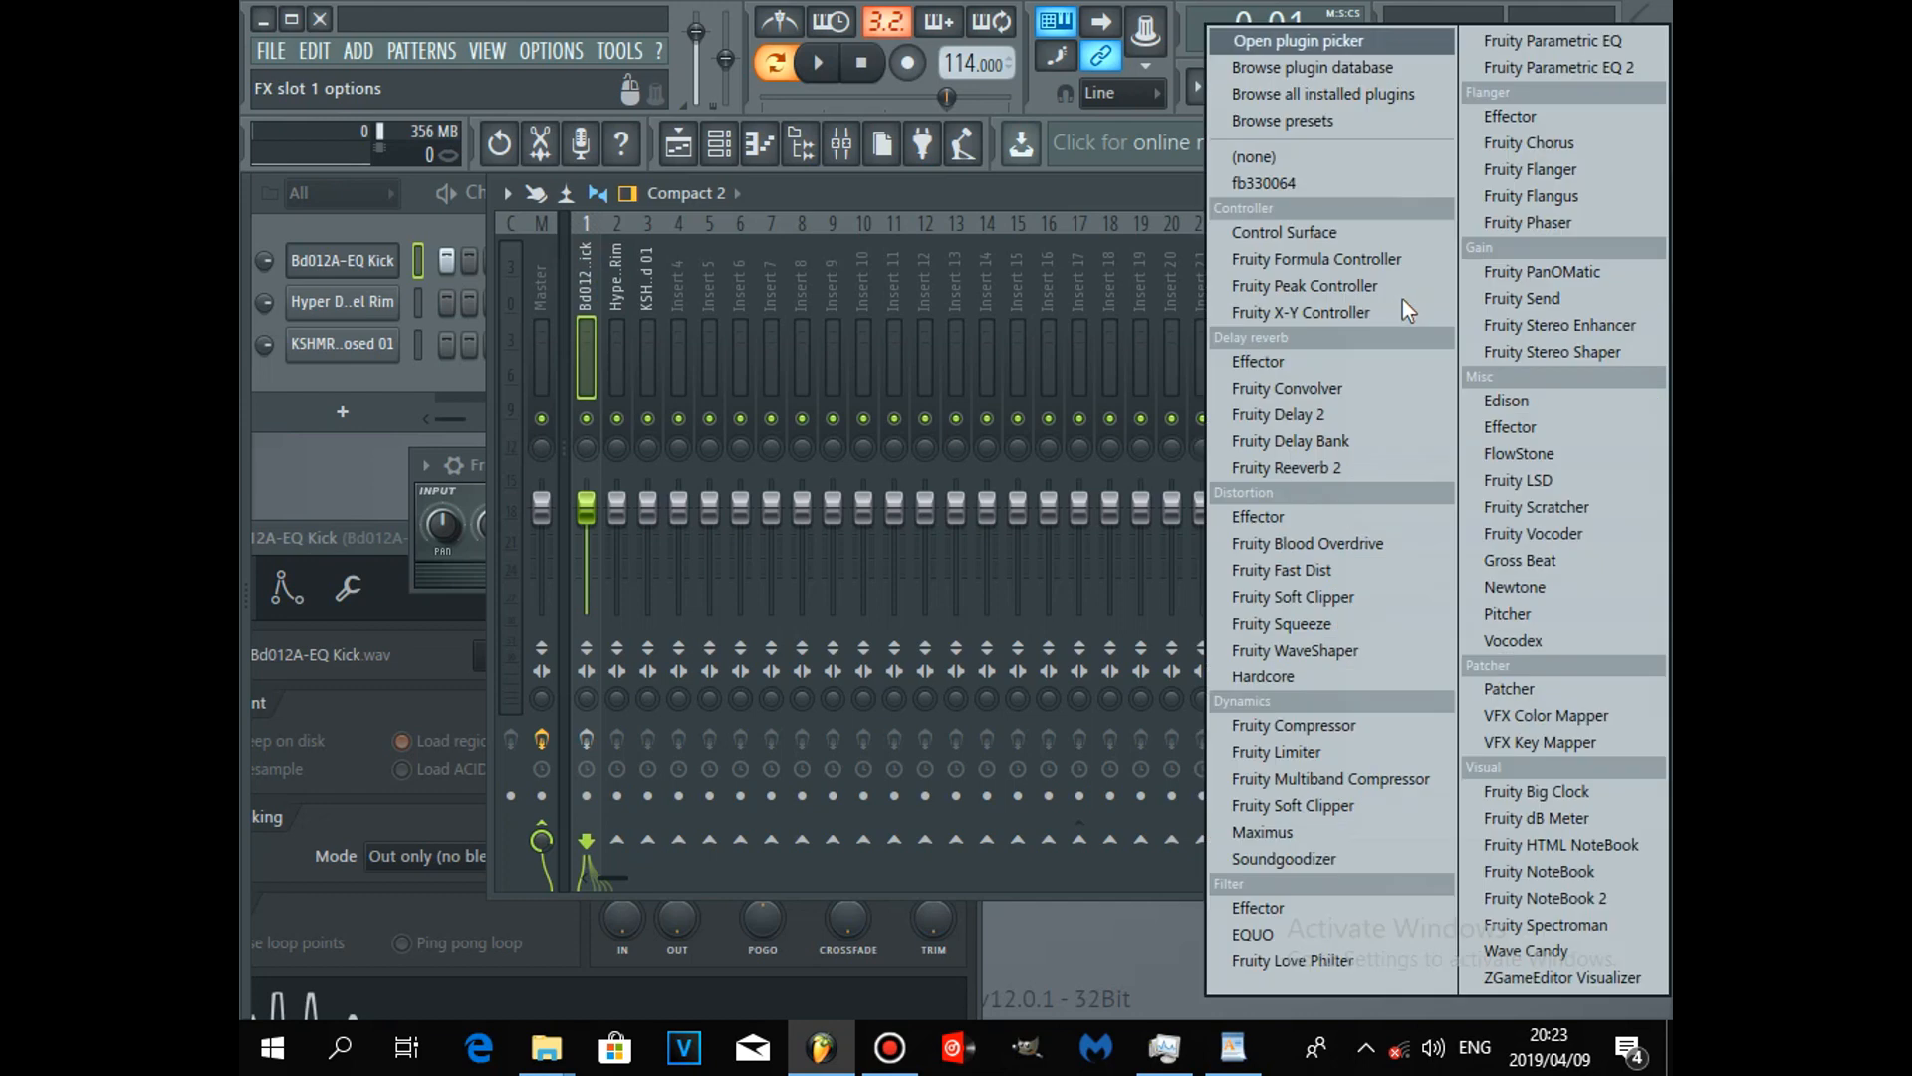
{"action": "left_click", "coordinate": [1287, 157]}
Step: Load Fruity Delay 2 into slot 1 of the Insert 5 track, close its editor, and select the Bd012A-EQ Kick track
{"action": "left_click_drag", "start_coordinate": [947, 189], "coordinate": [1013, 188]}
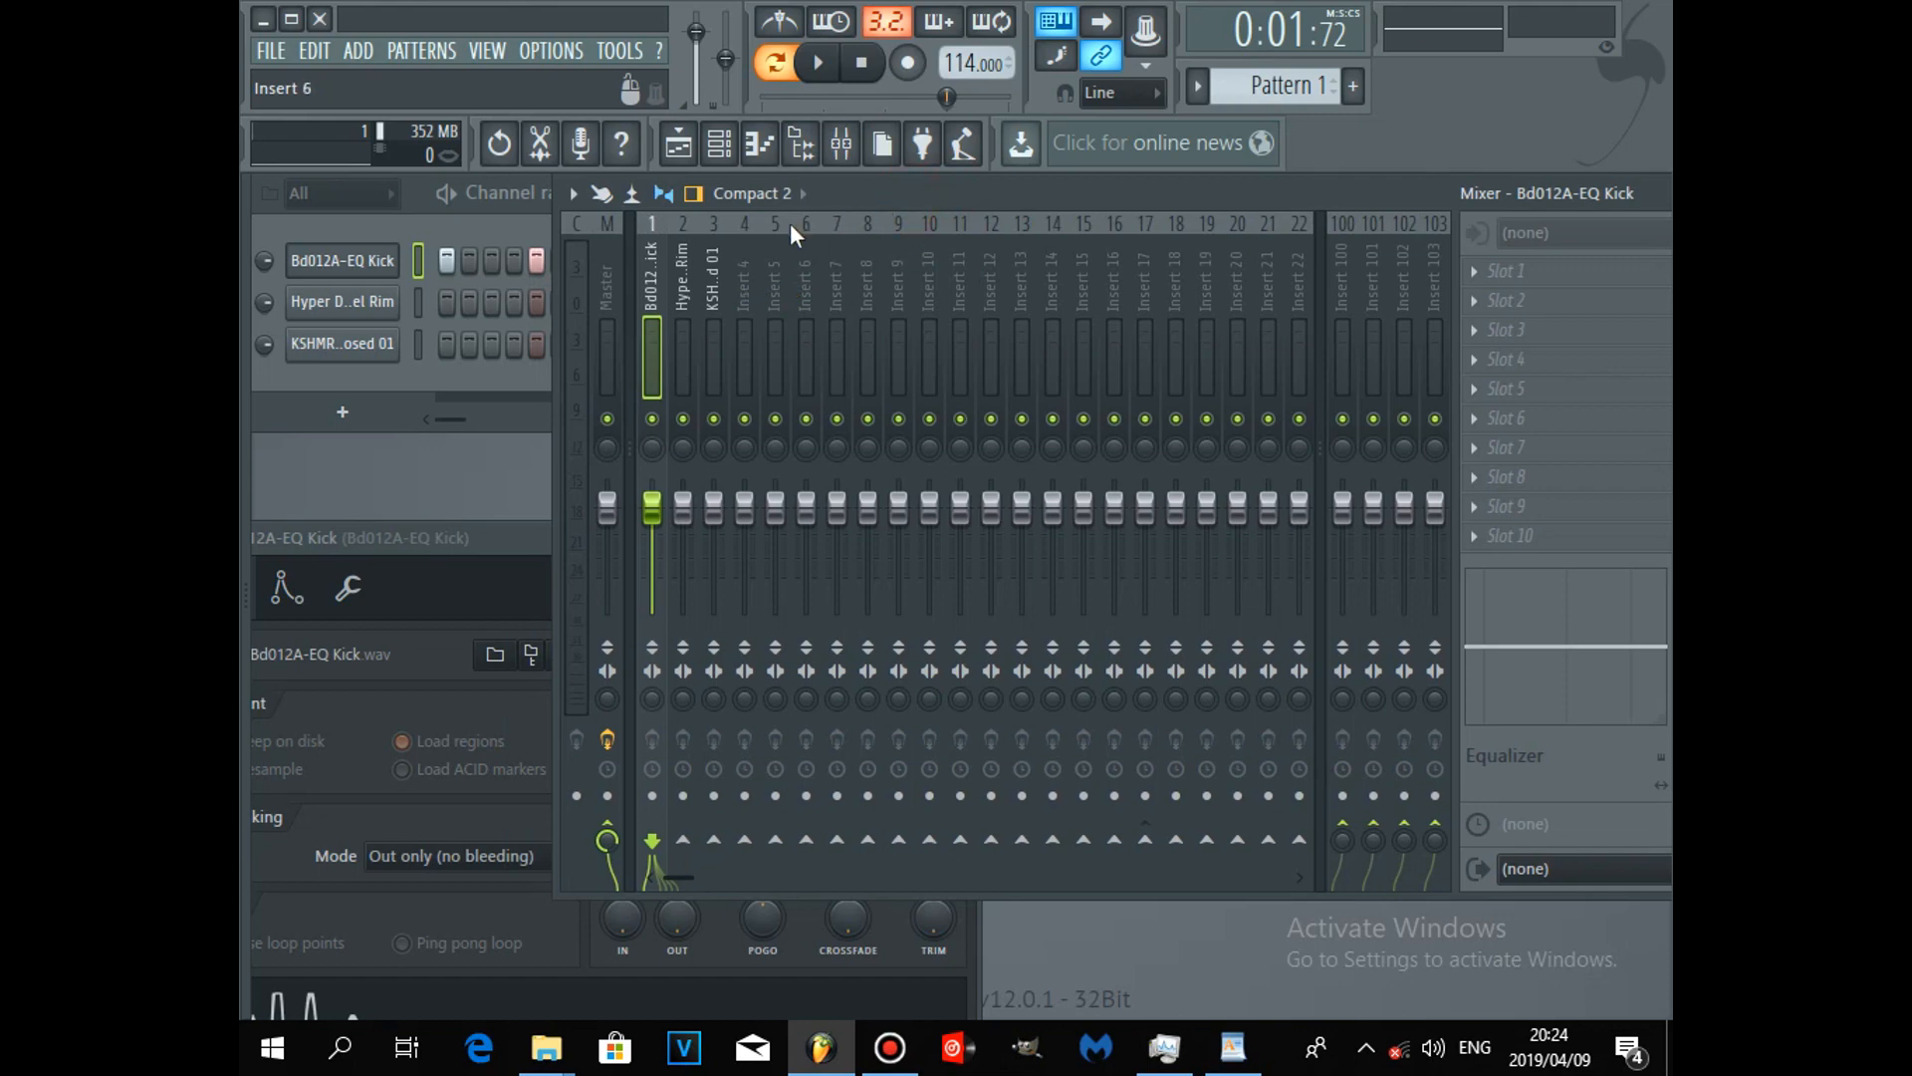
{"action": "left_click_drag", "start_coordinate": [946, 199], "coordinate": [922, 197]}
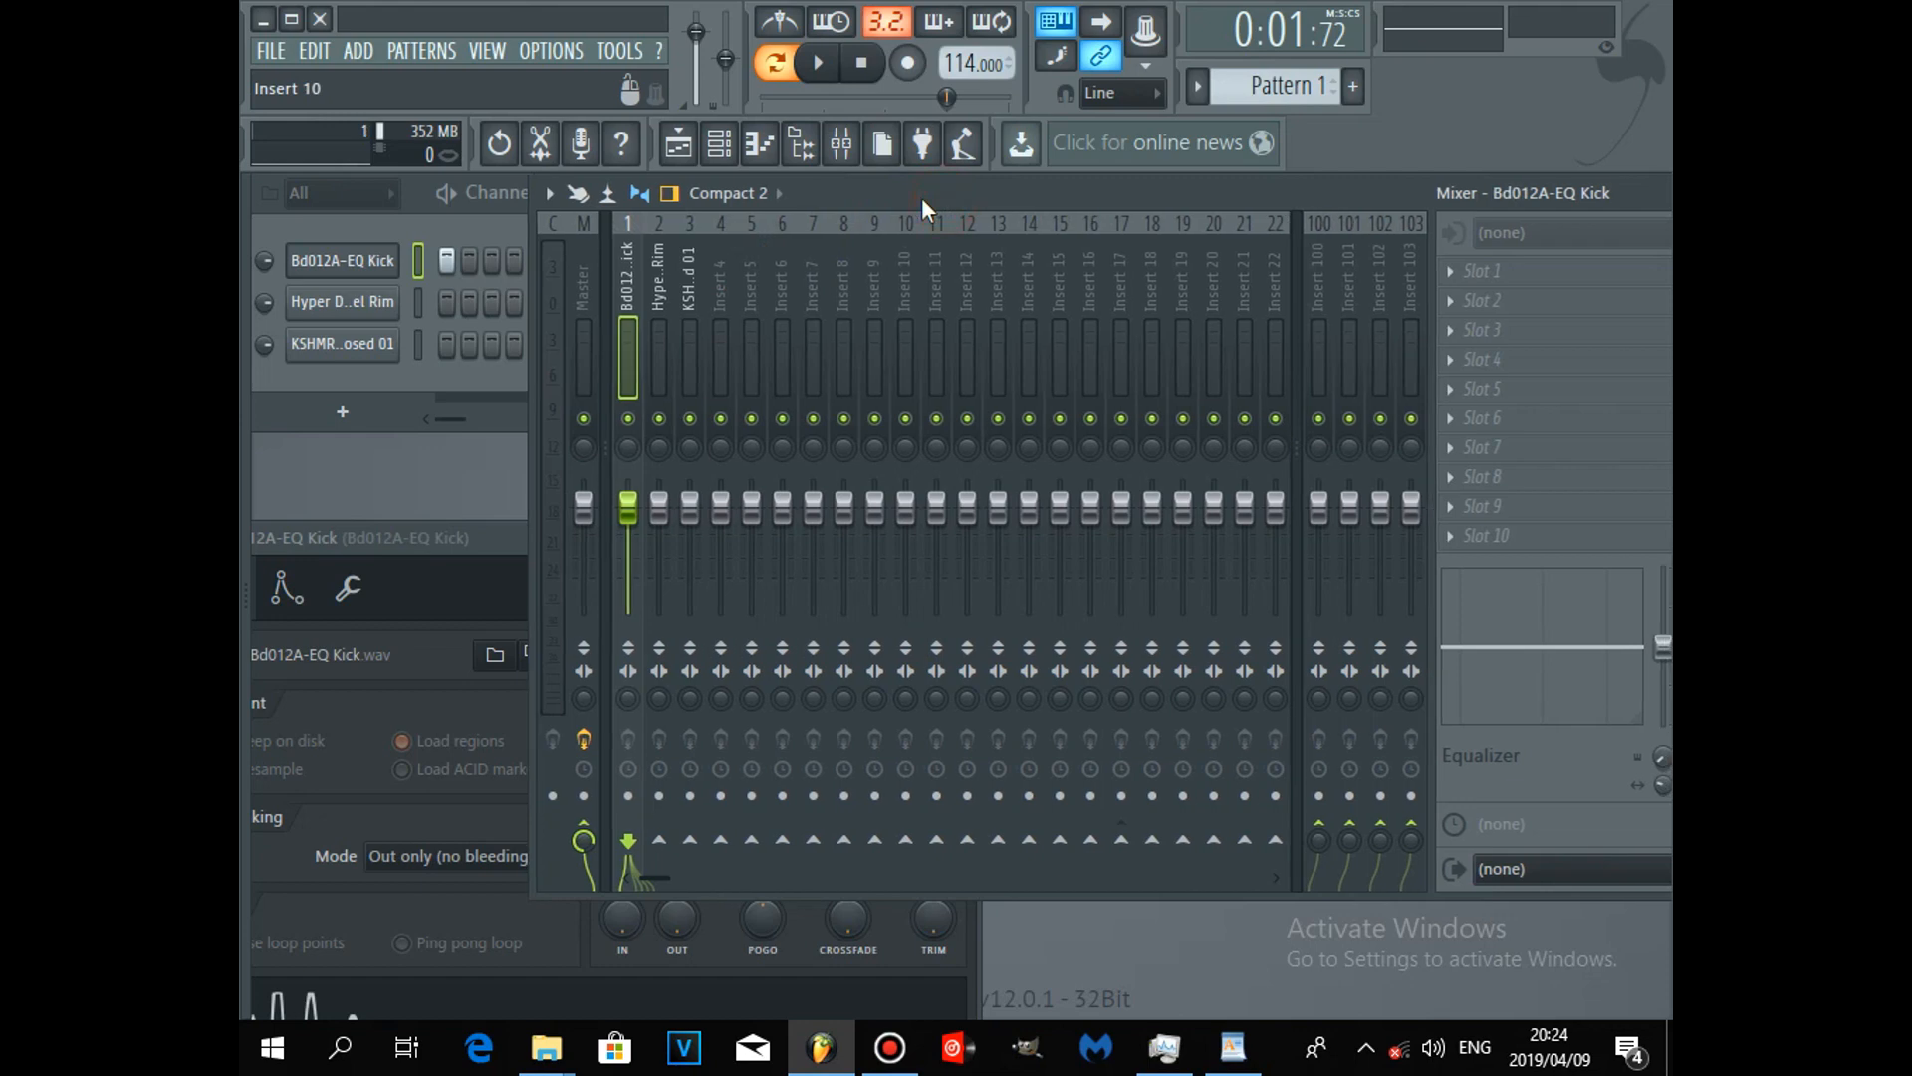
{"action": "left_click", "coordinate": [750, 288]}
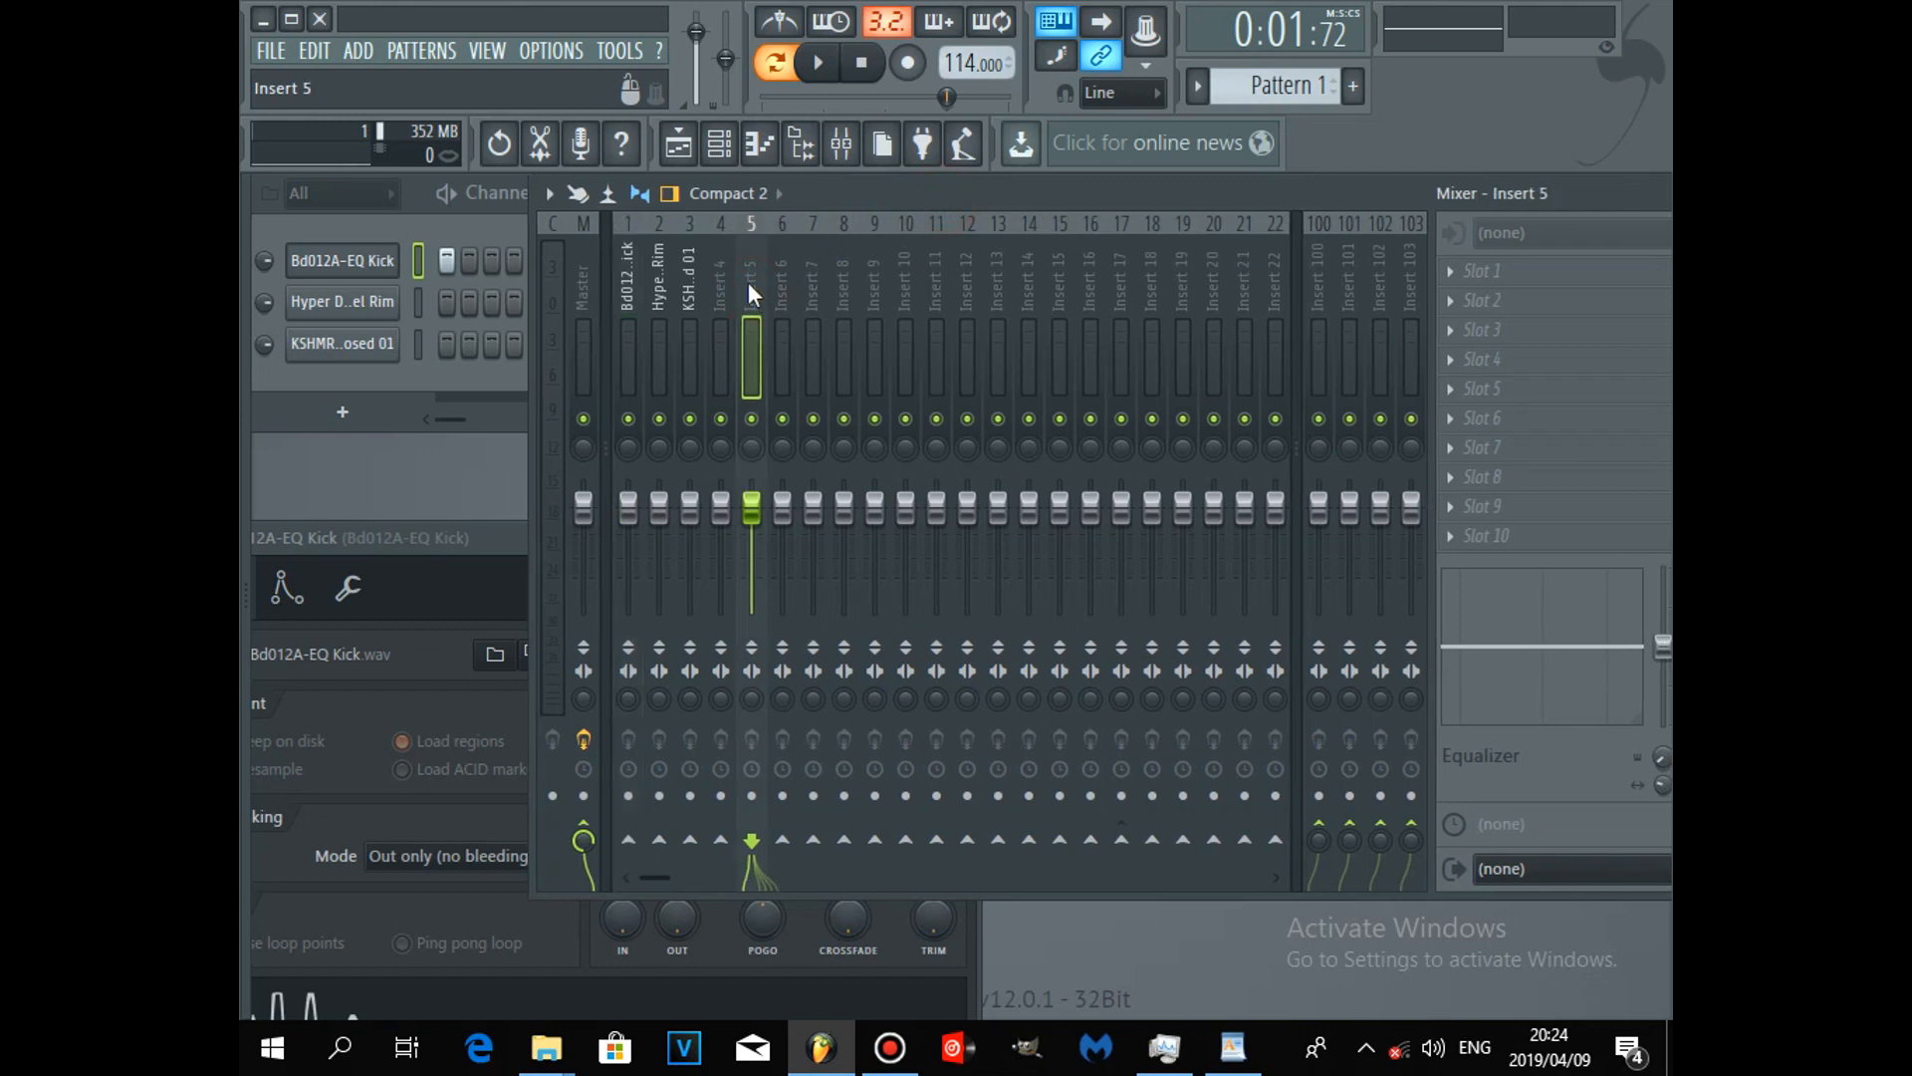
{"action": "left_click", "coordinate": [696, 282]}
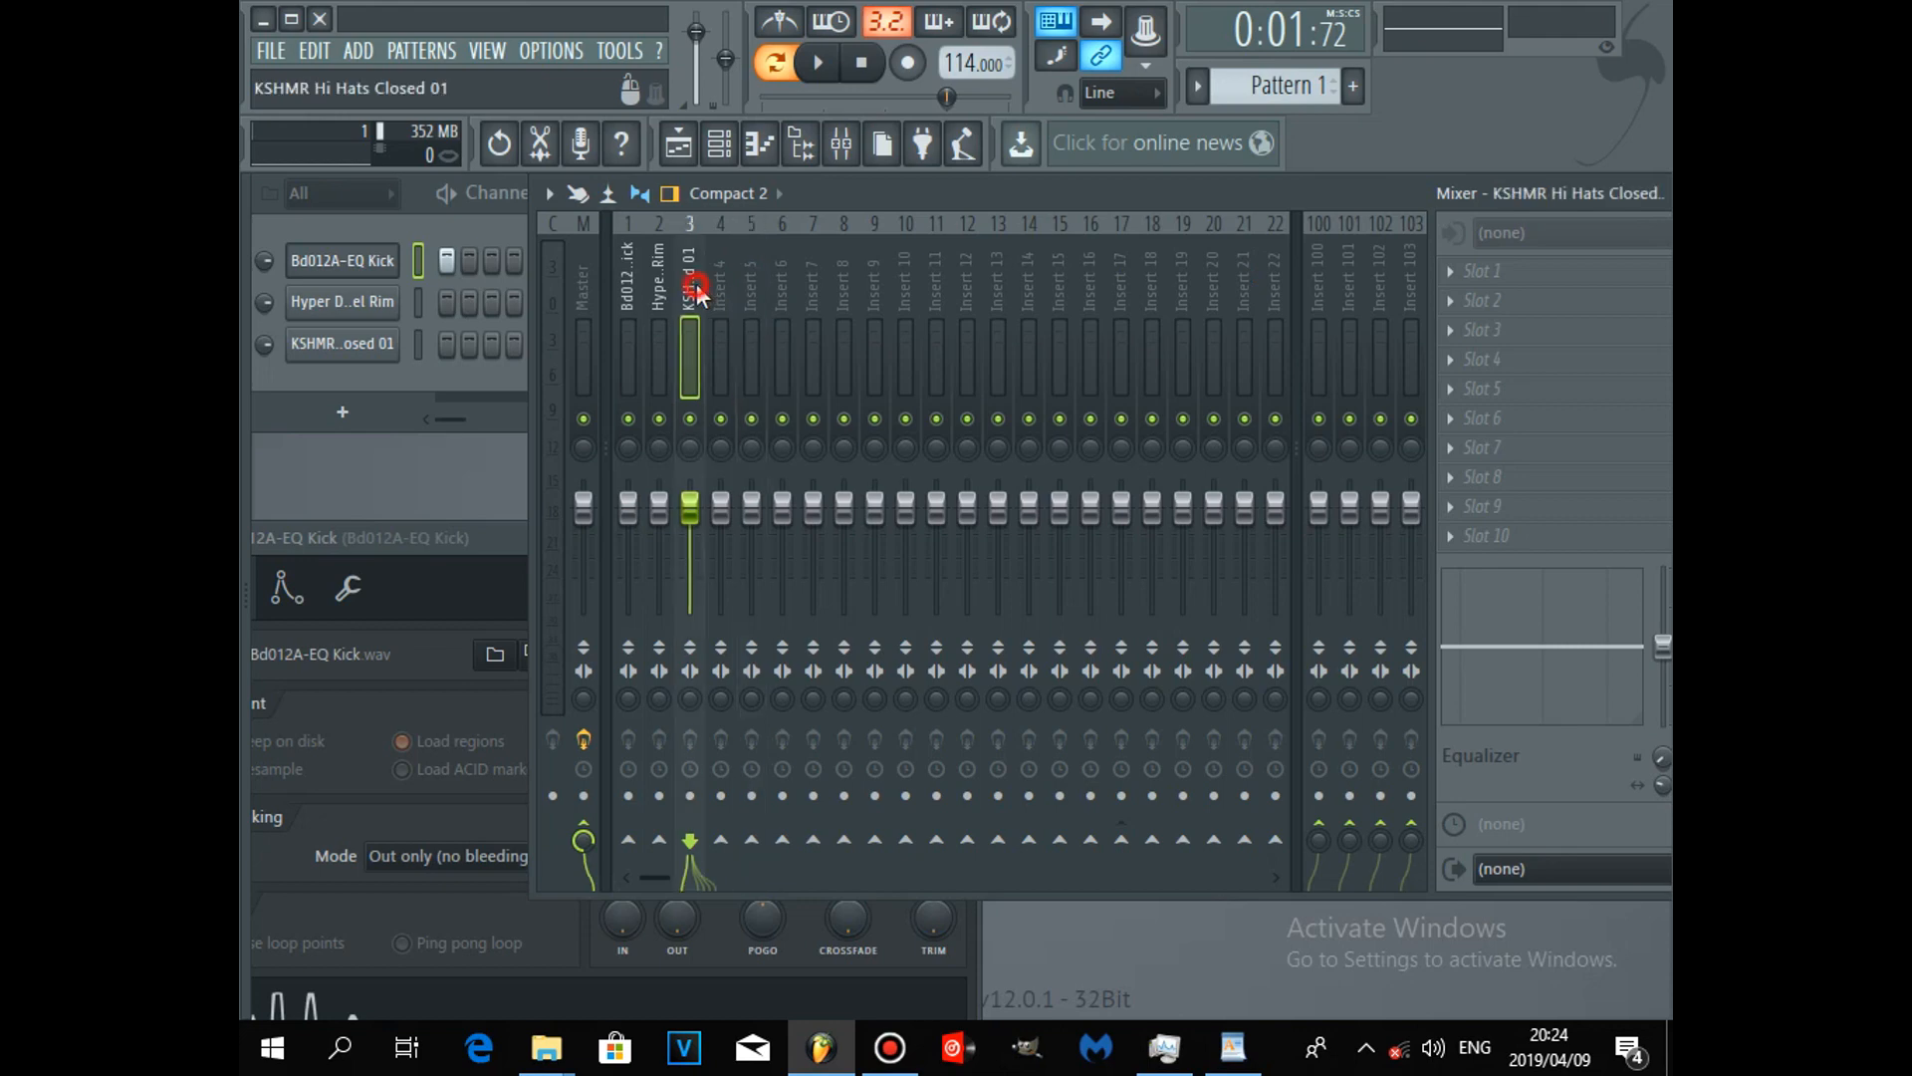
{"action": "left_click", "coordinate": [751, 279]}
{"action": "right_click", "coordinate": [751, 278]}
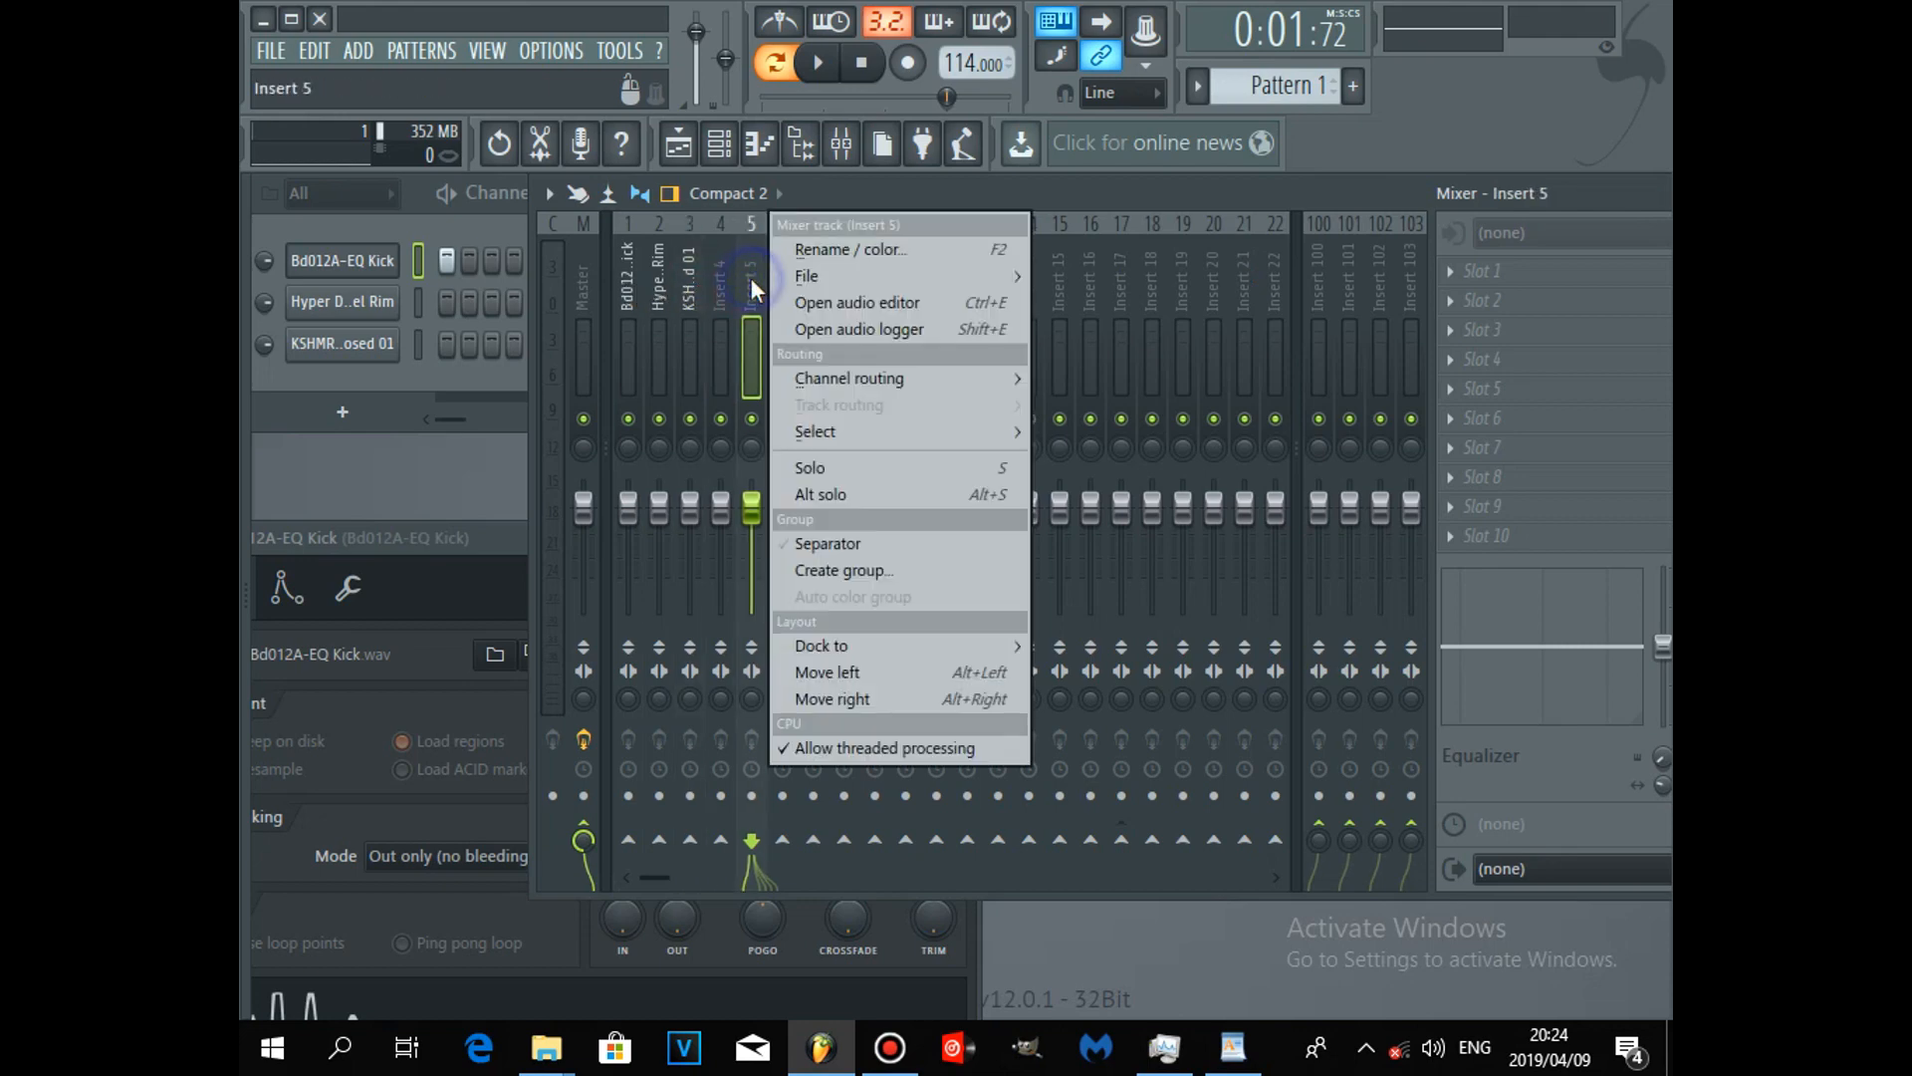
{"action": "left_click", "coordinate": [1239, 189]}
{"action": "left_click", "coordinate": [1516, 271]}
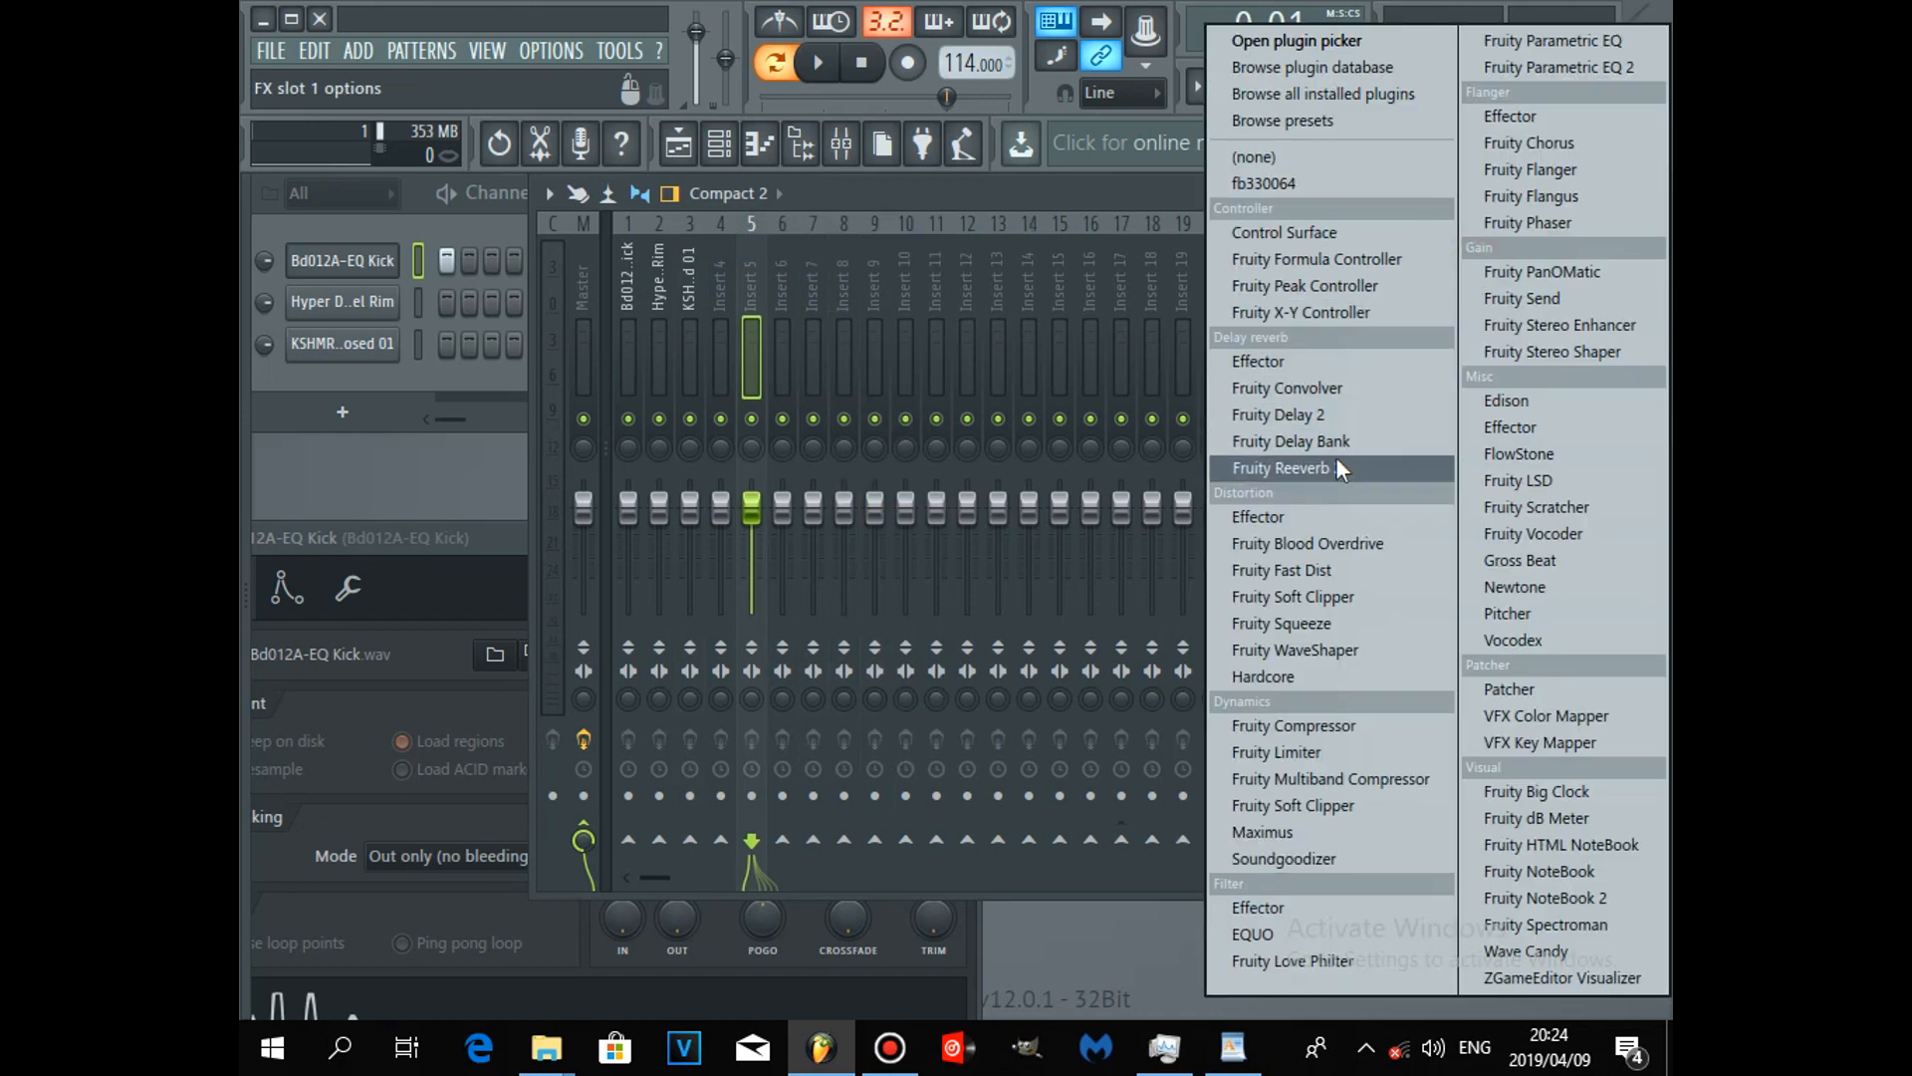
{"action": "left_click", "coordinate": [1318, 415]}
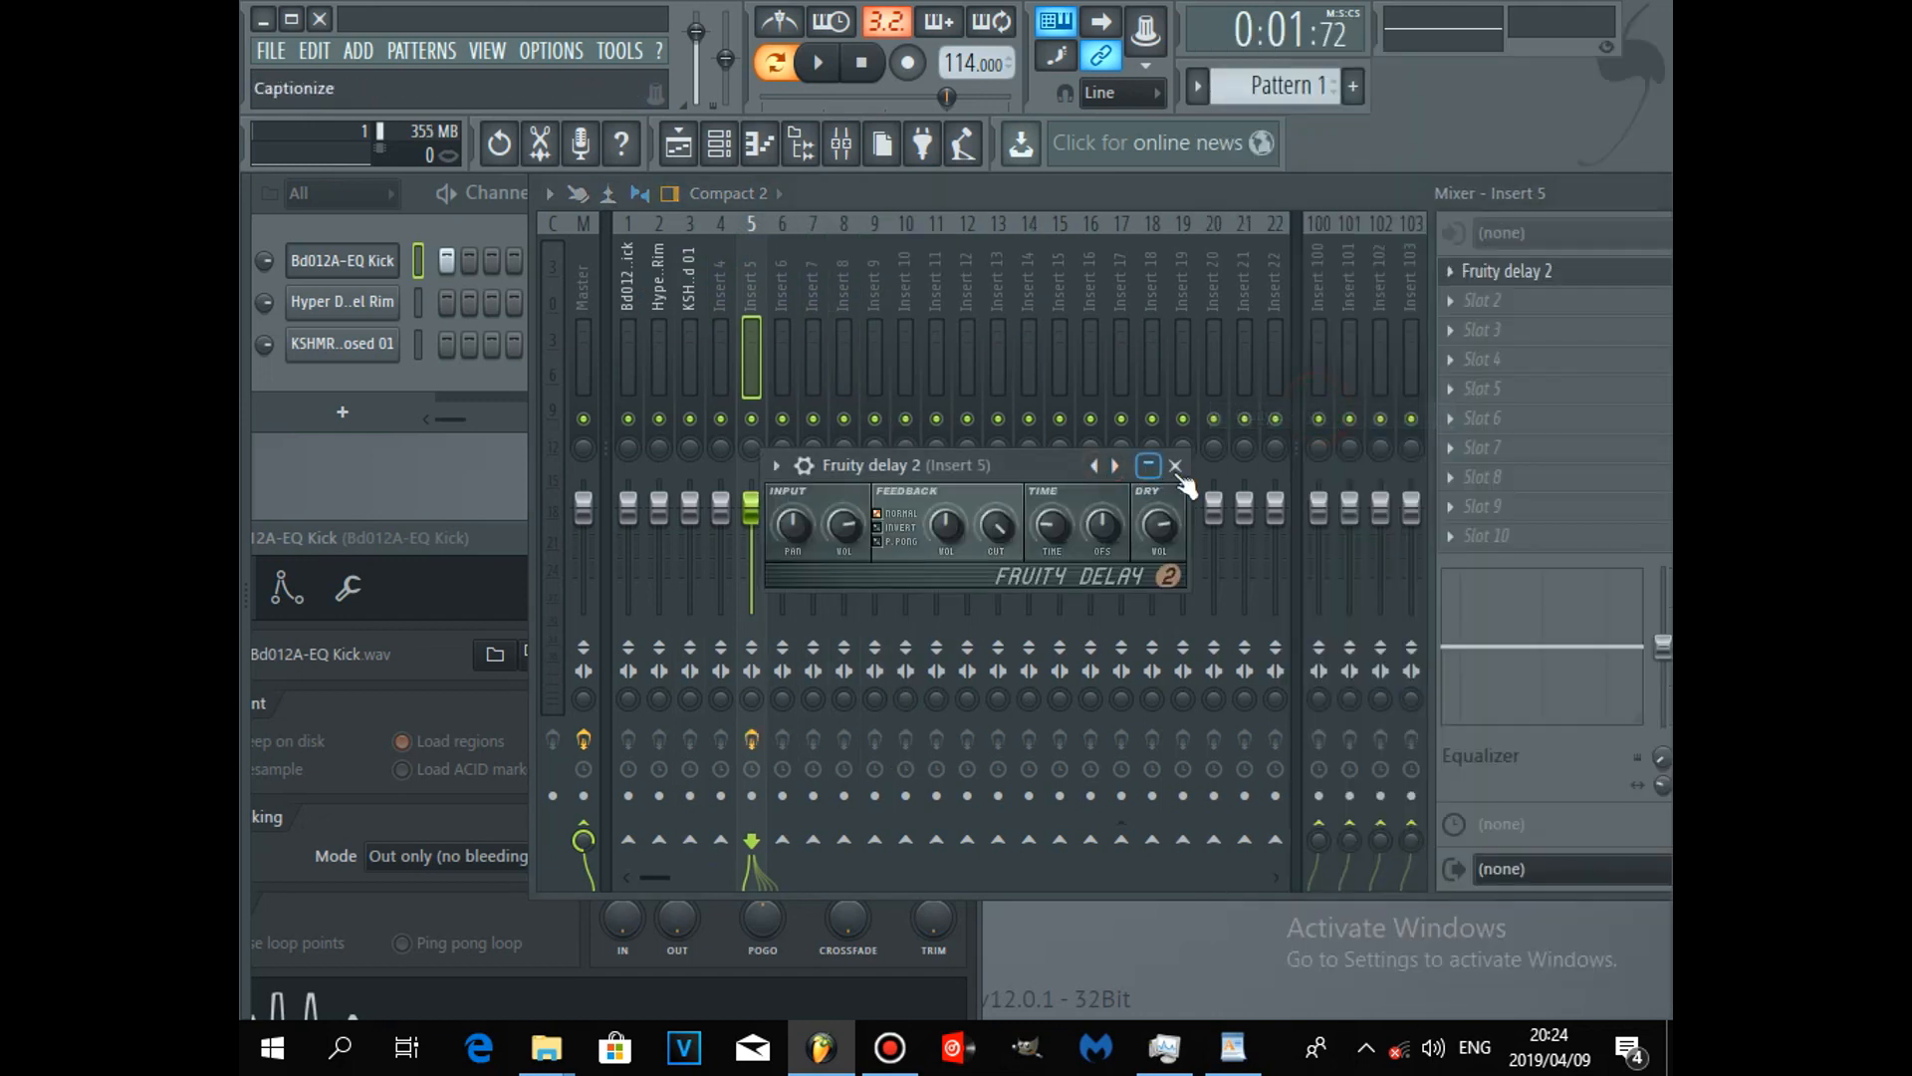
{"action": "left_click", "coordinate": [1176, 465]}
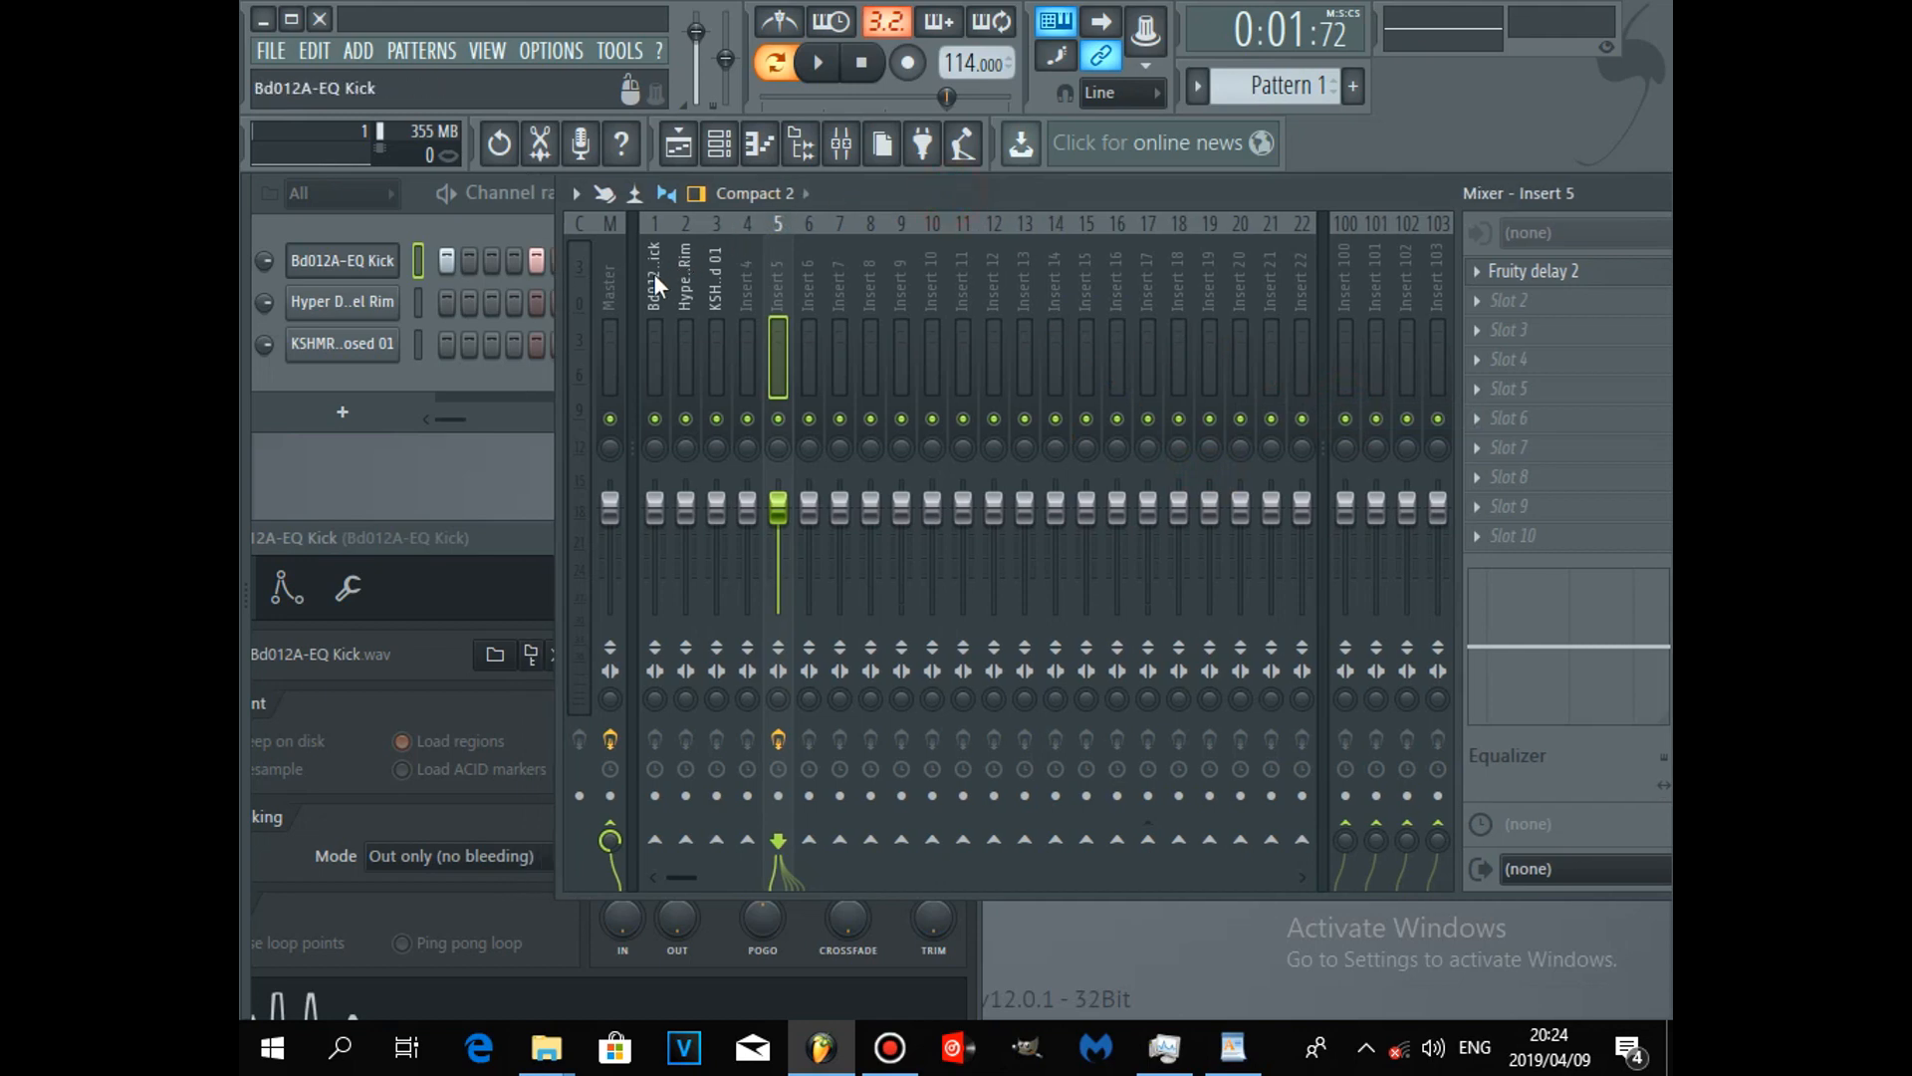
{"action": "left_click", "coordinate": [653, 273]}
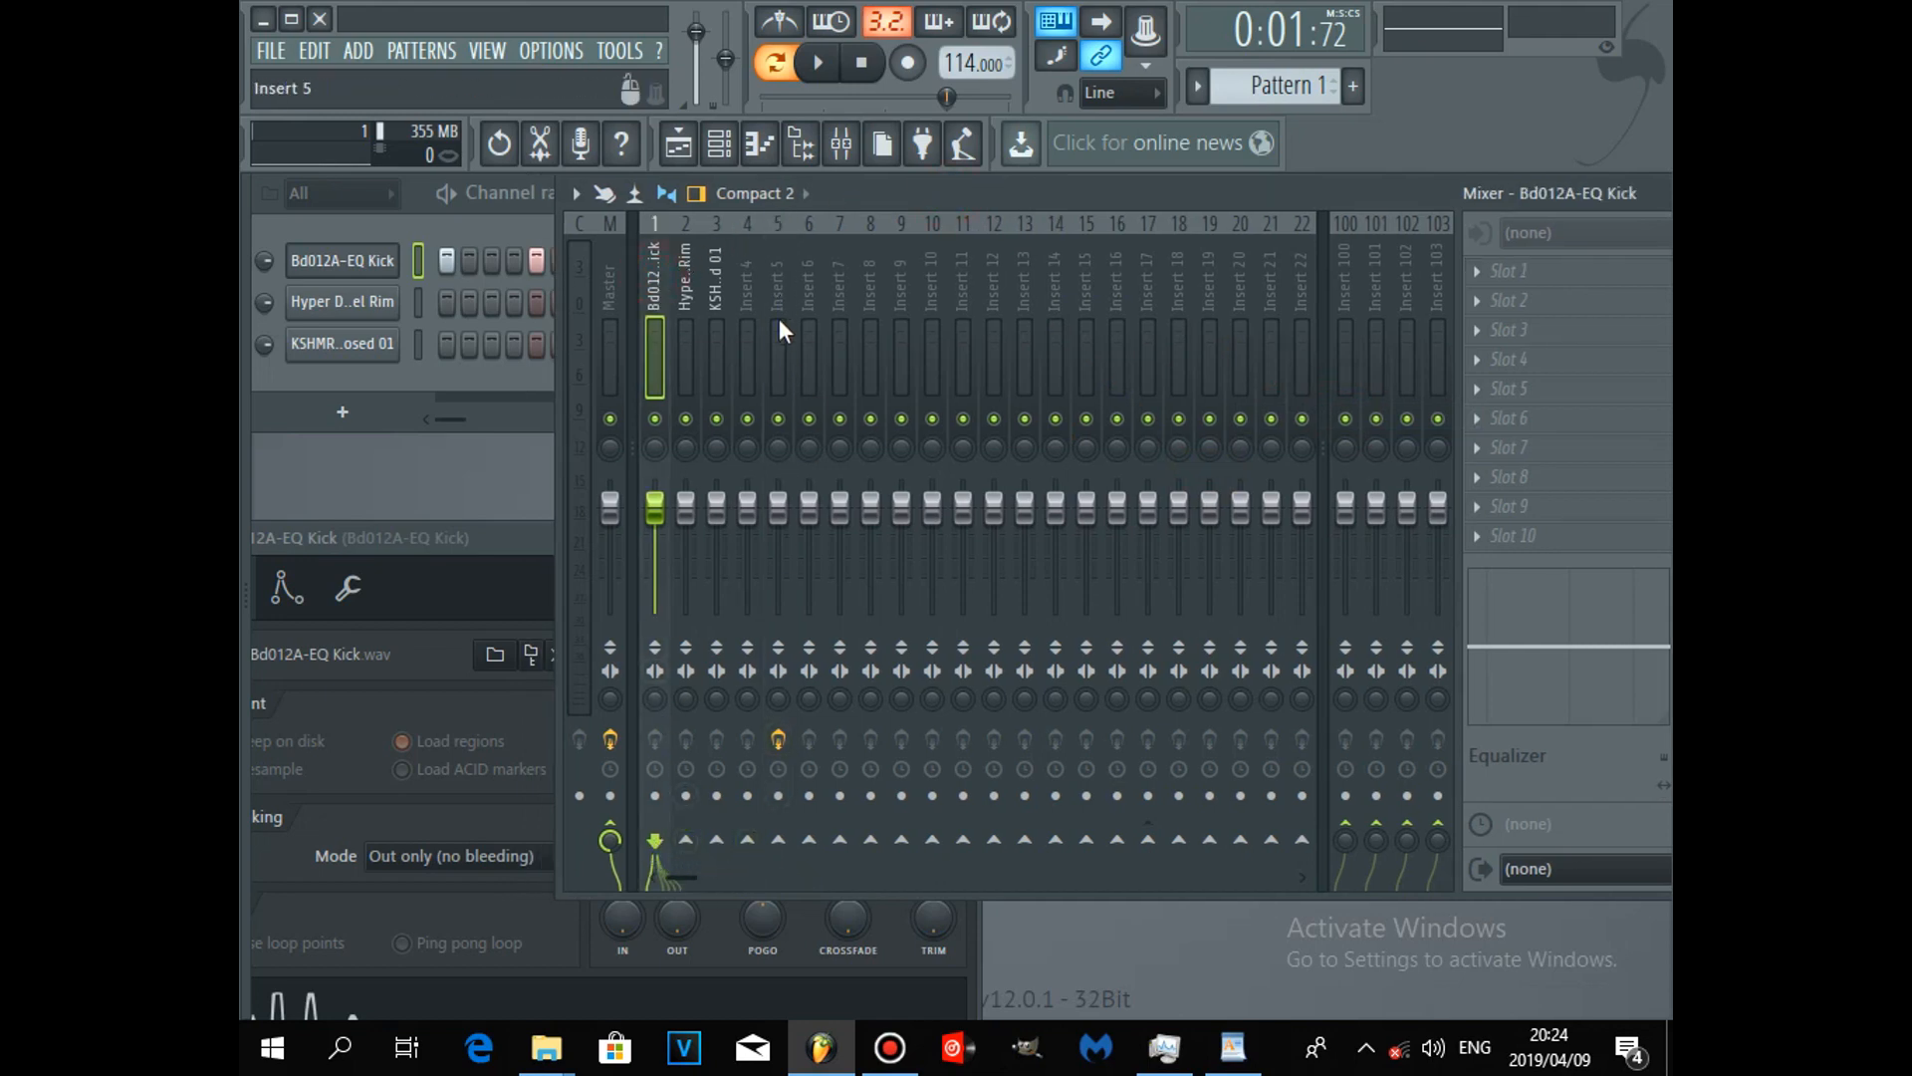
Step: Route the Bd012A-EQ Kick track to Insert 5, check Insert 5's effect slot, and play the pattern briefly
{"action": "left_click", "coordinate": [779, 840]}
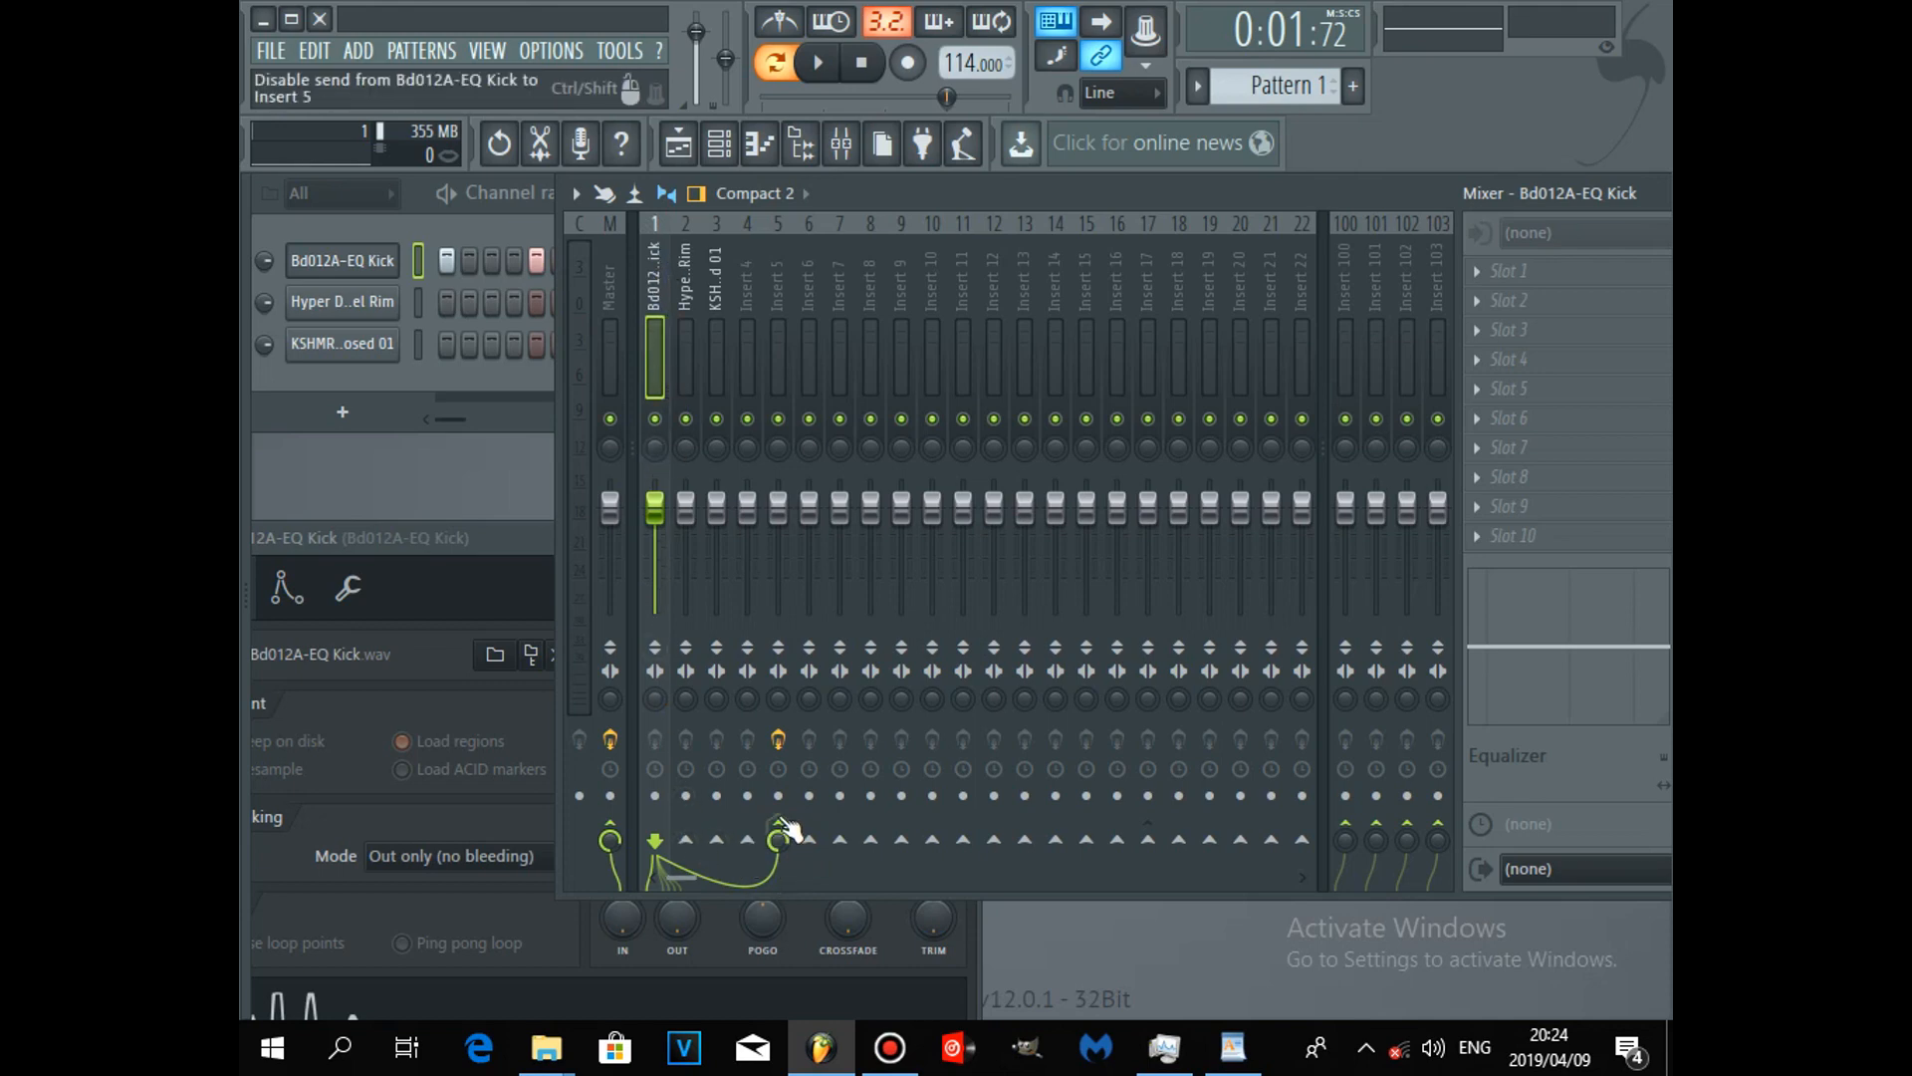
{"action": "left_click", "coordinate": [777, 278]}
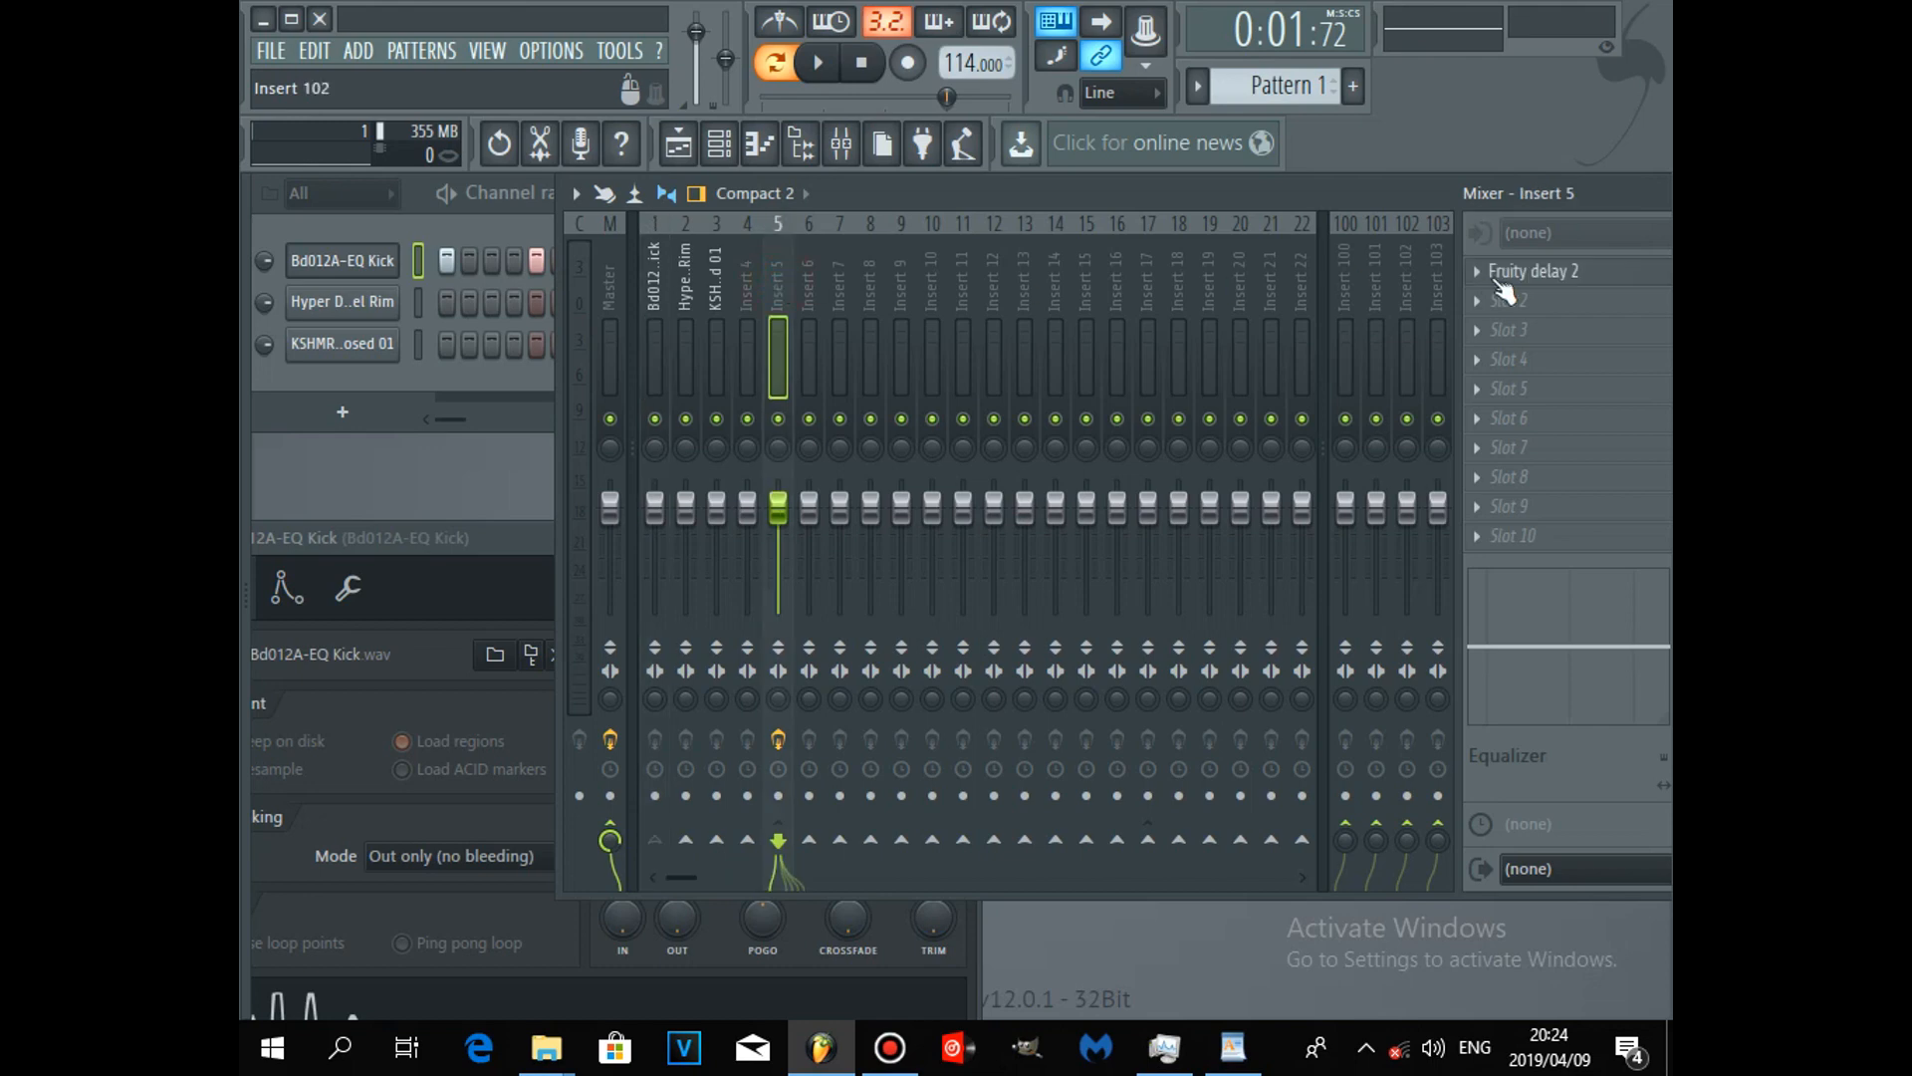
{"action": "left_click", "coordinate": [655, 285]}
{"action": "left_click", "coordinate": [828, 79]}
{"action": "left_click", "coordinate": [826, 76]}
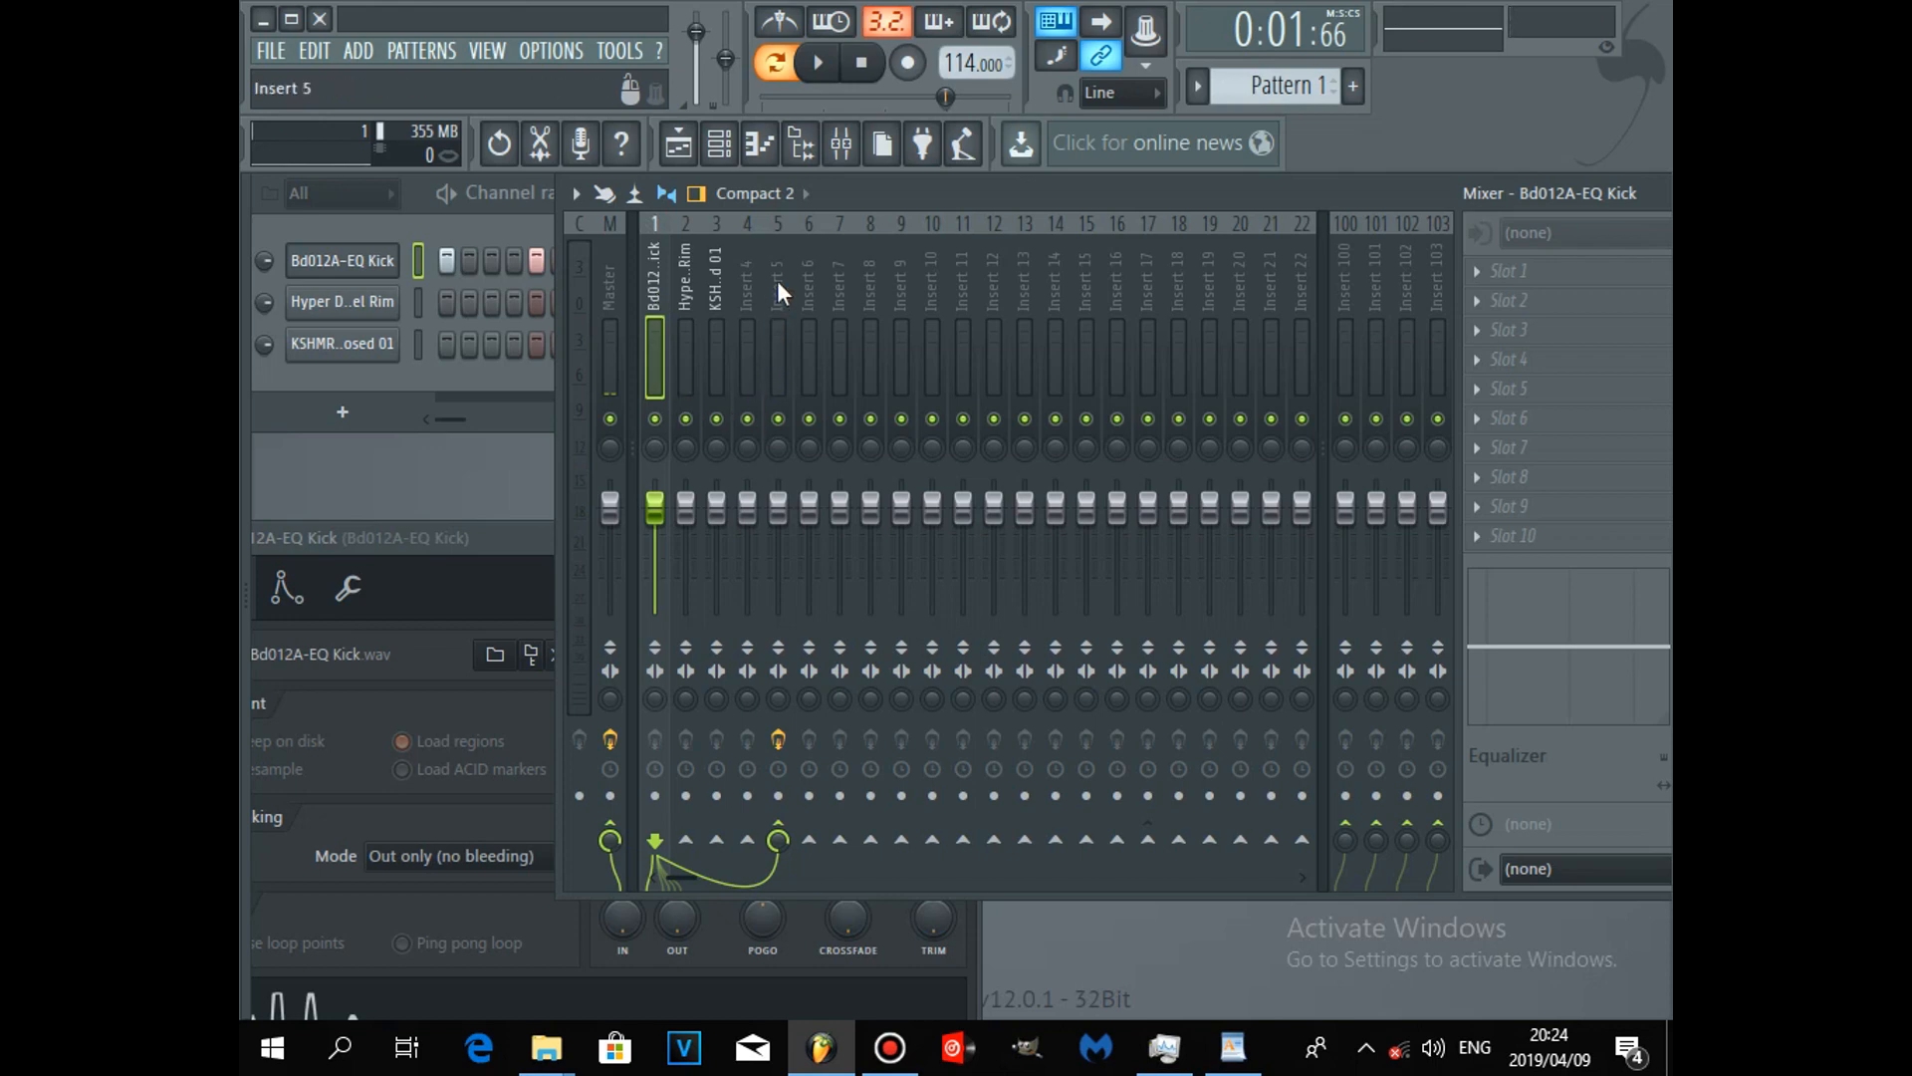
Step: Route the Hyper DoubleBarrel Rim and KSHMR Hi Hats Closed 01 tracks to Insert 5
{"action": "left_click", "coordinate": [685, 283]}
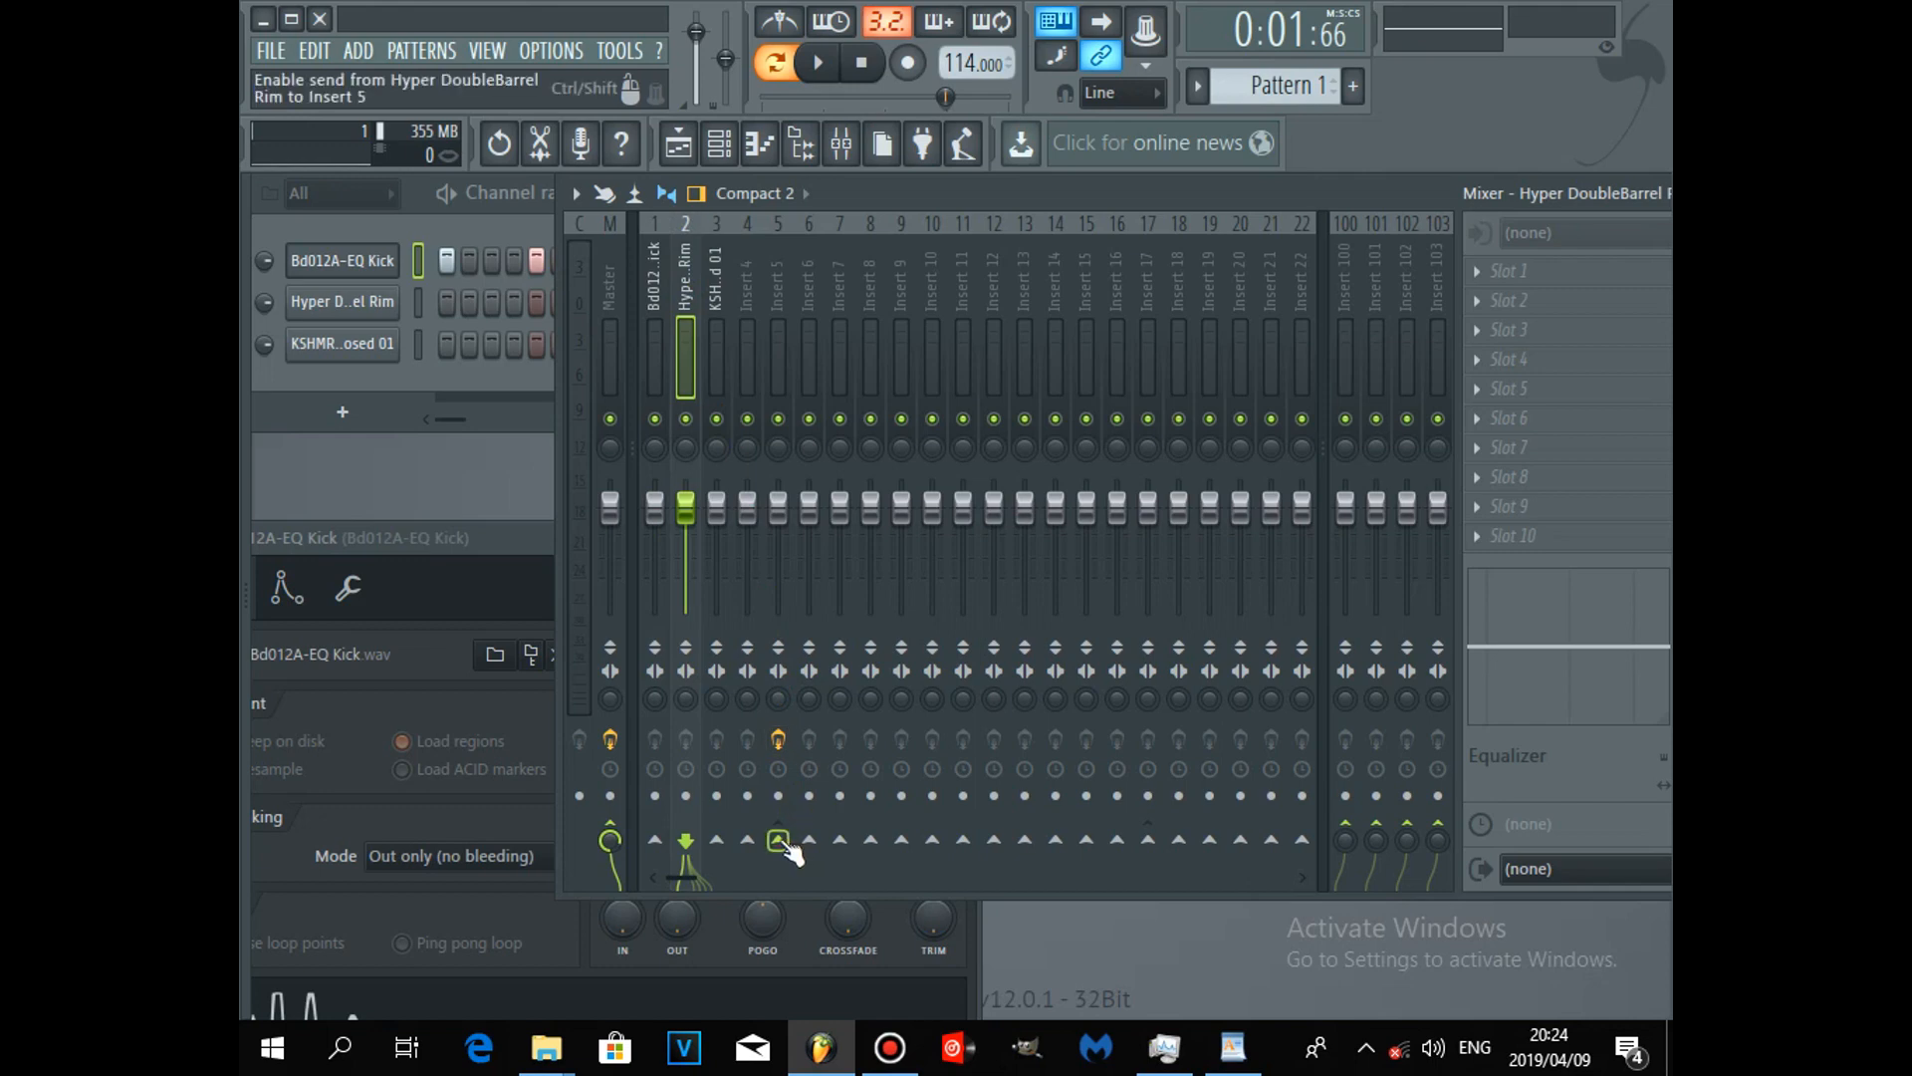
{"action": "left_click", "coordinate": [719, 285]}
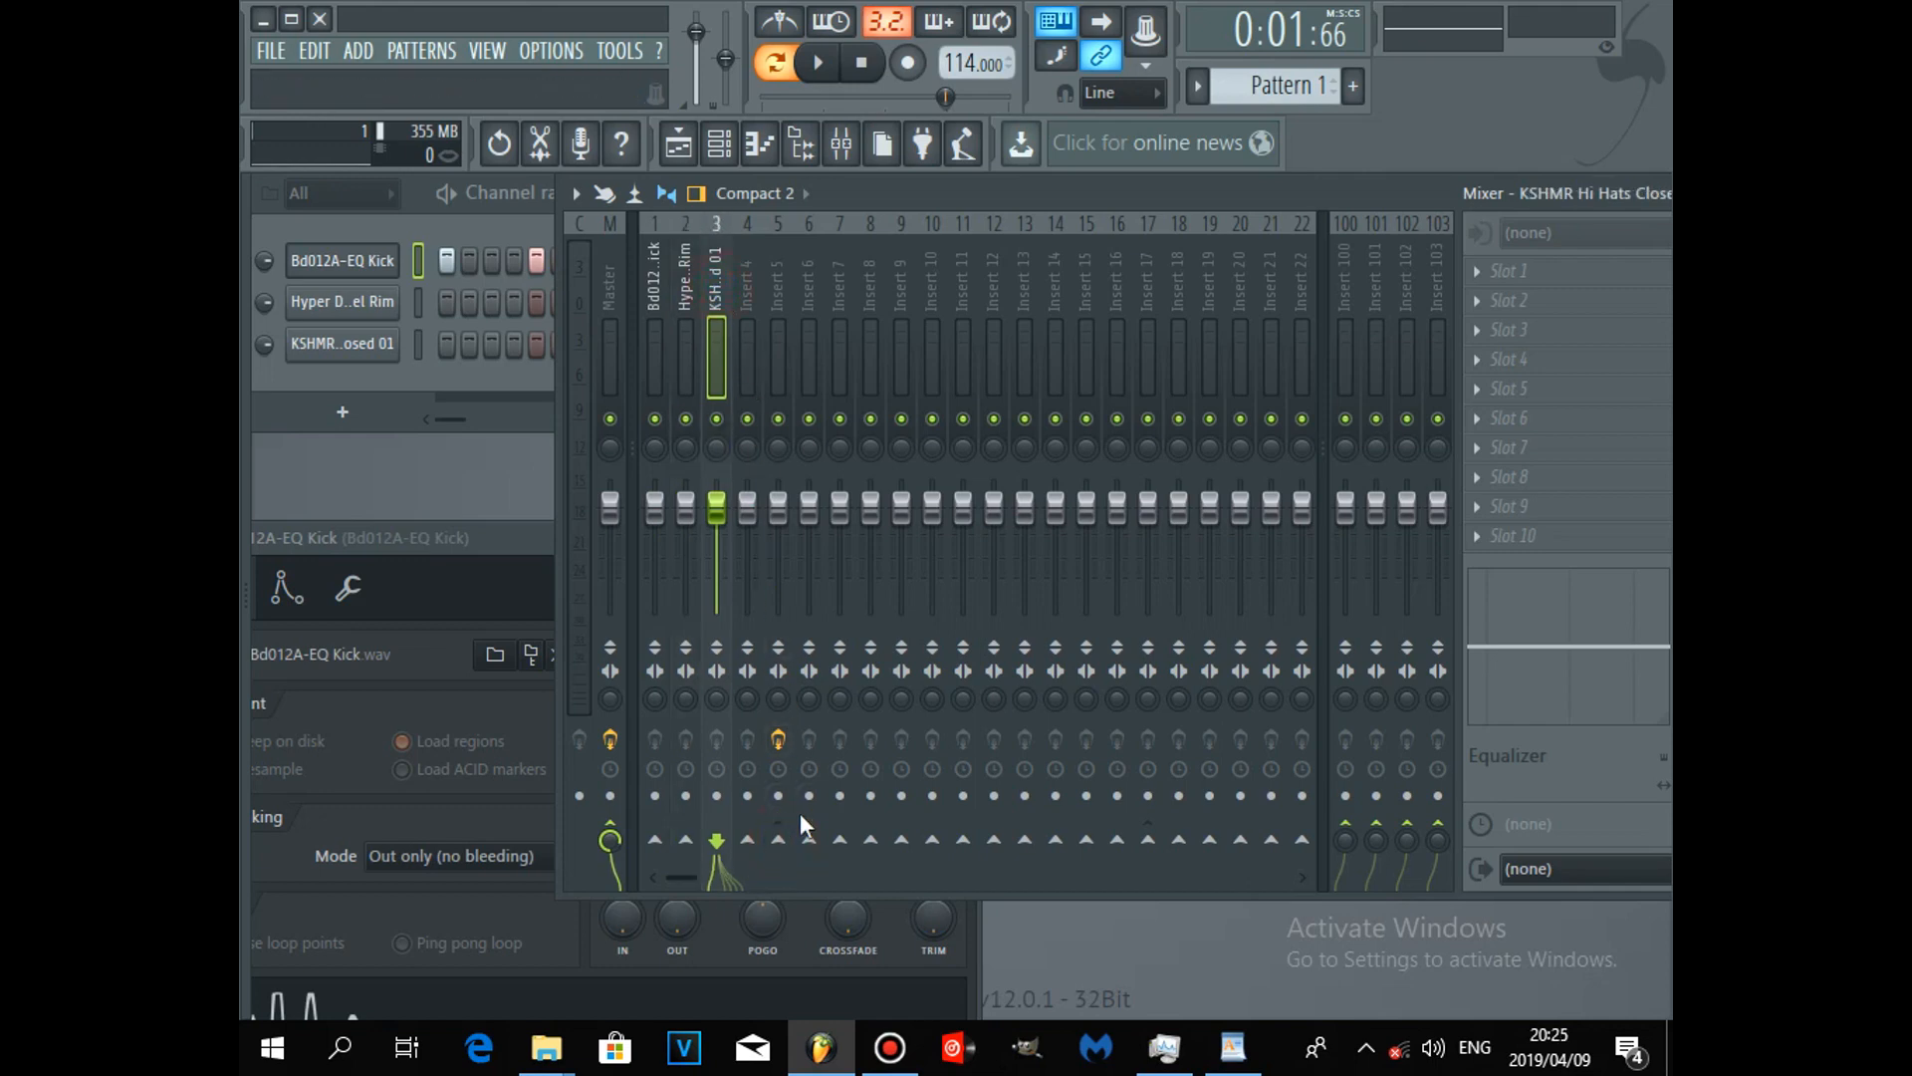
{"action": "left_click", "coordinate": [778, 839]}
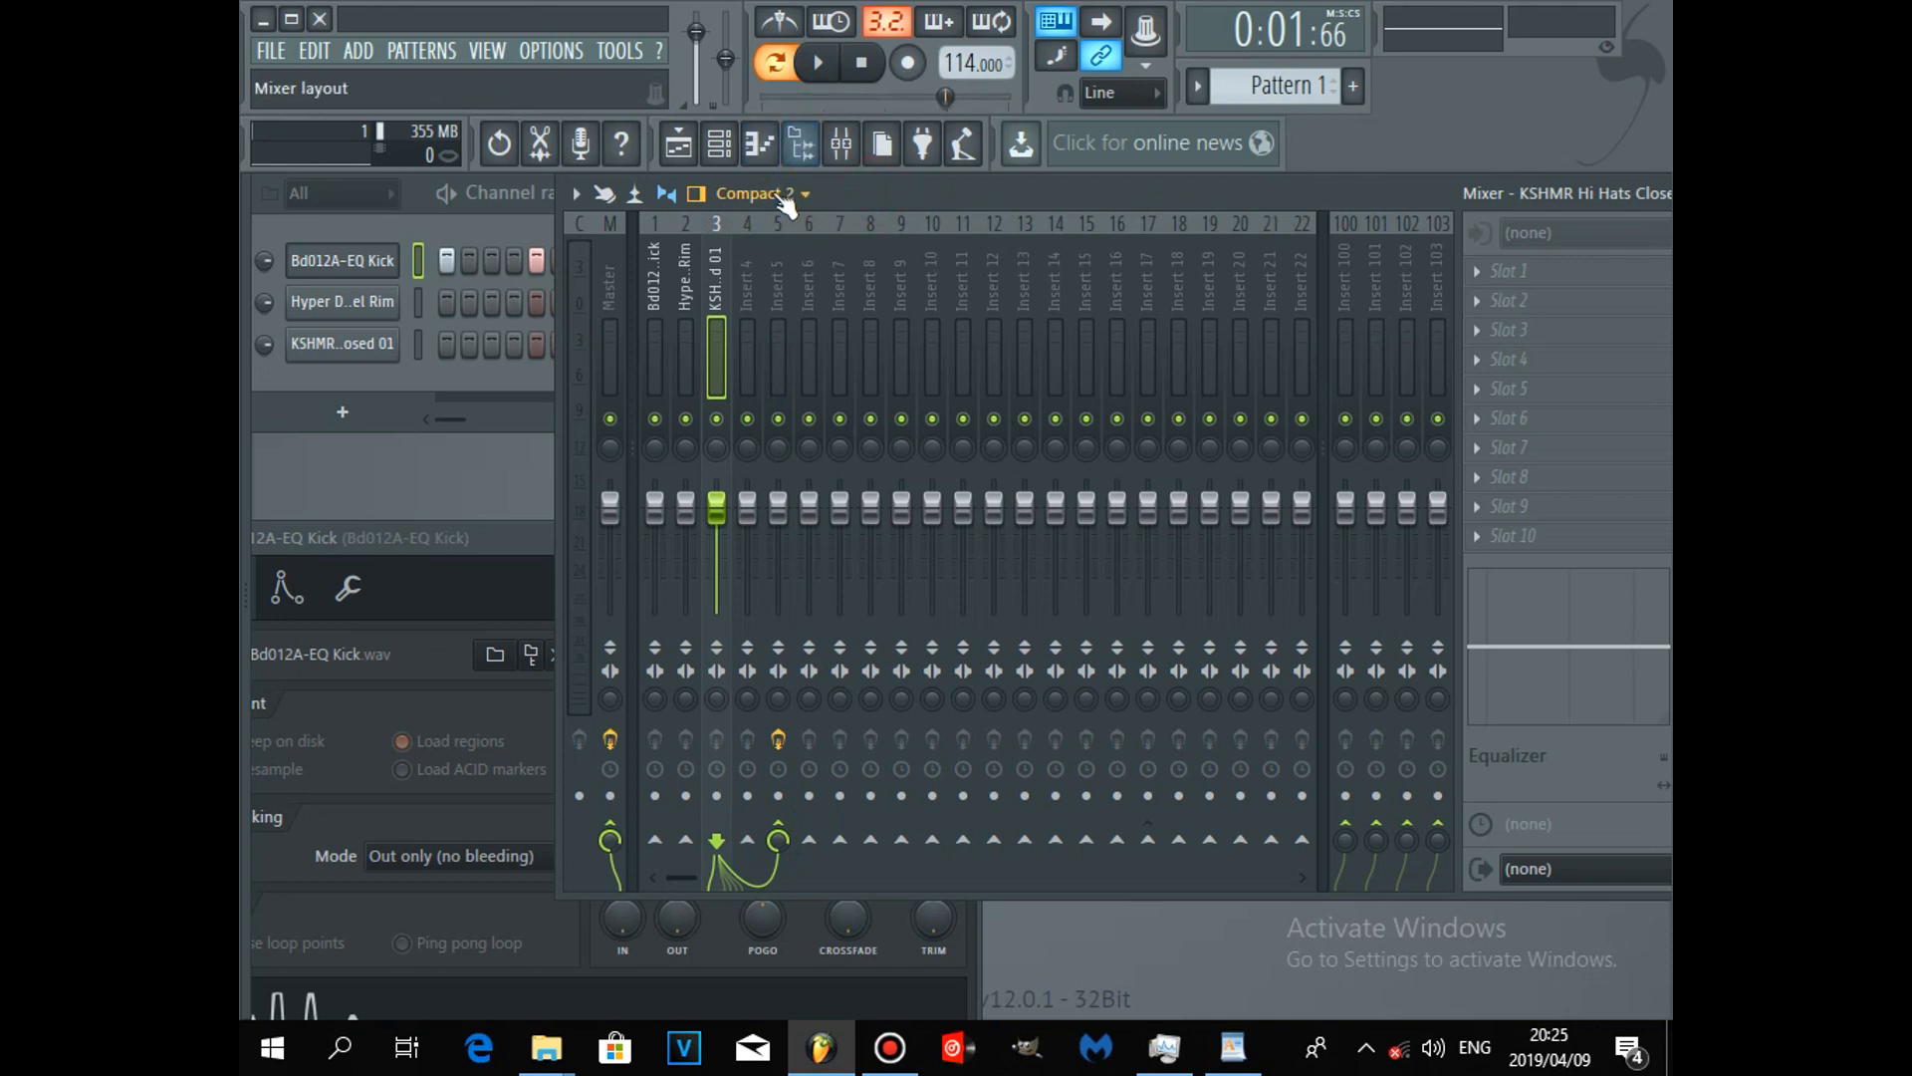
Step: Add Hyper DoubleBarrel Rim hits on steps 5 and 13 and KSHMR hi-hats on steps 3, 7, 11 and 15, and play the pattern
{"action": "left_click_drag", "start_coordinate": [855, 213], "coordinate": [858, 416]}
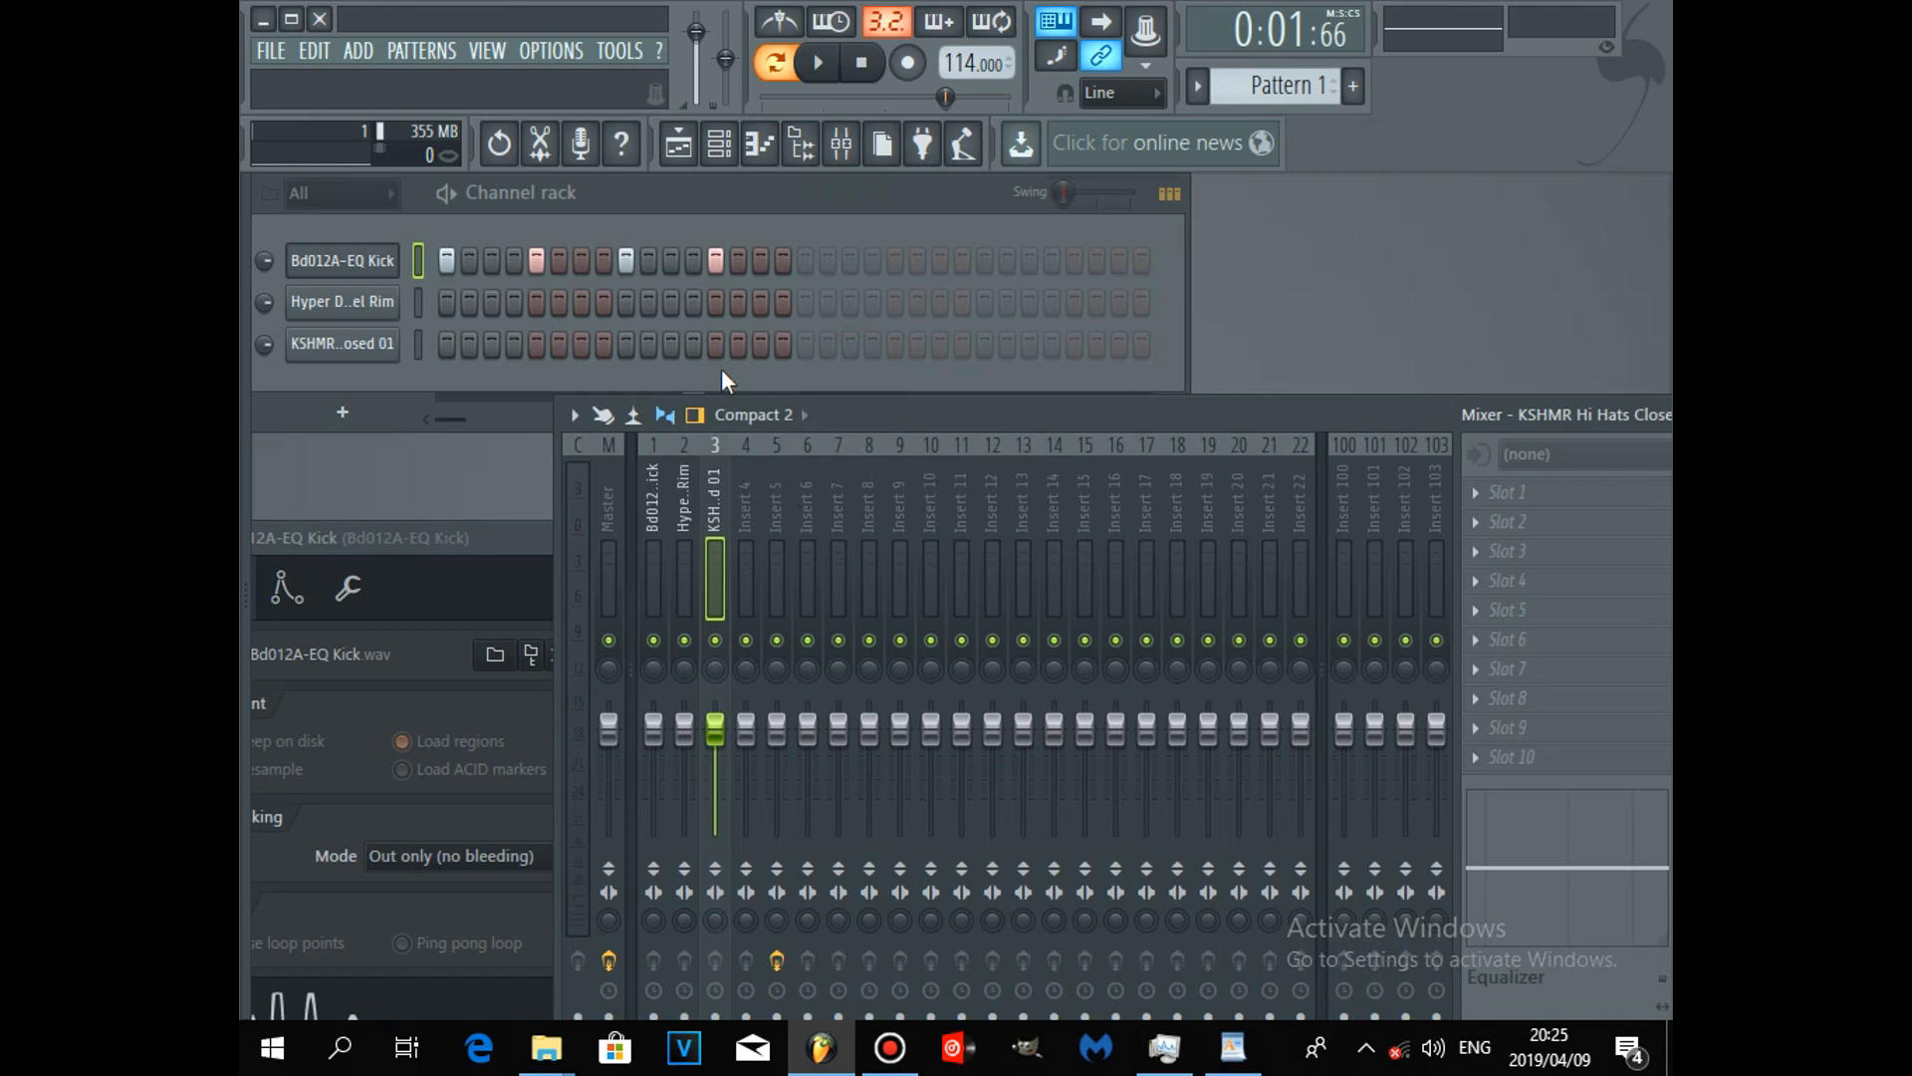
{"action": "left_click", "coordinate": [536, 301]}
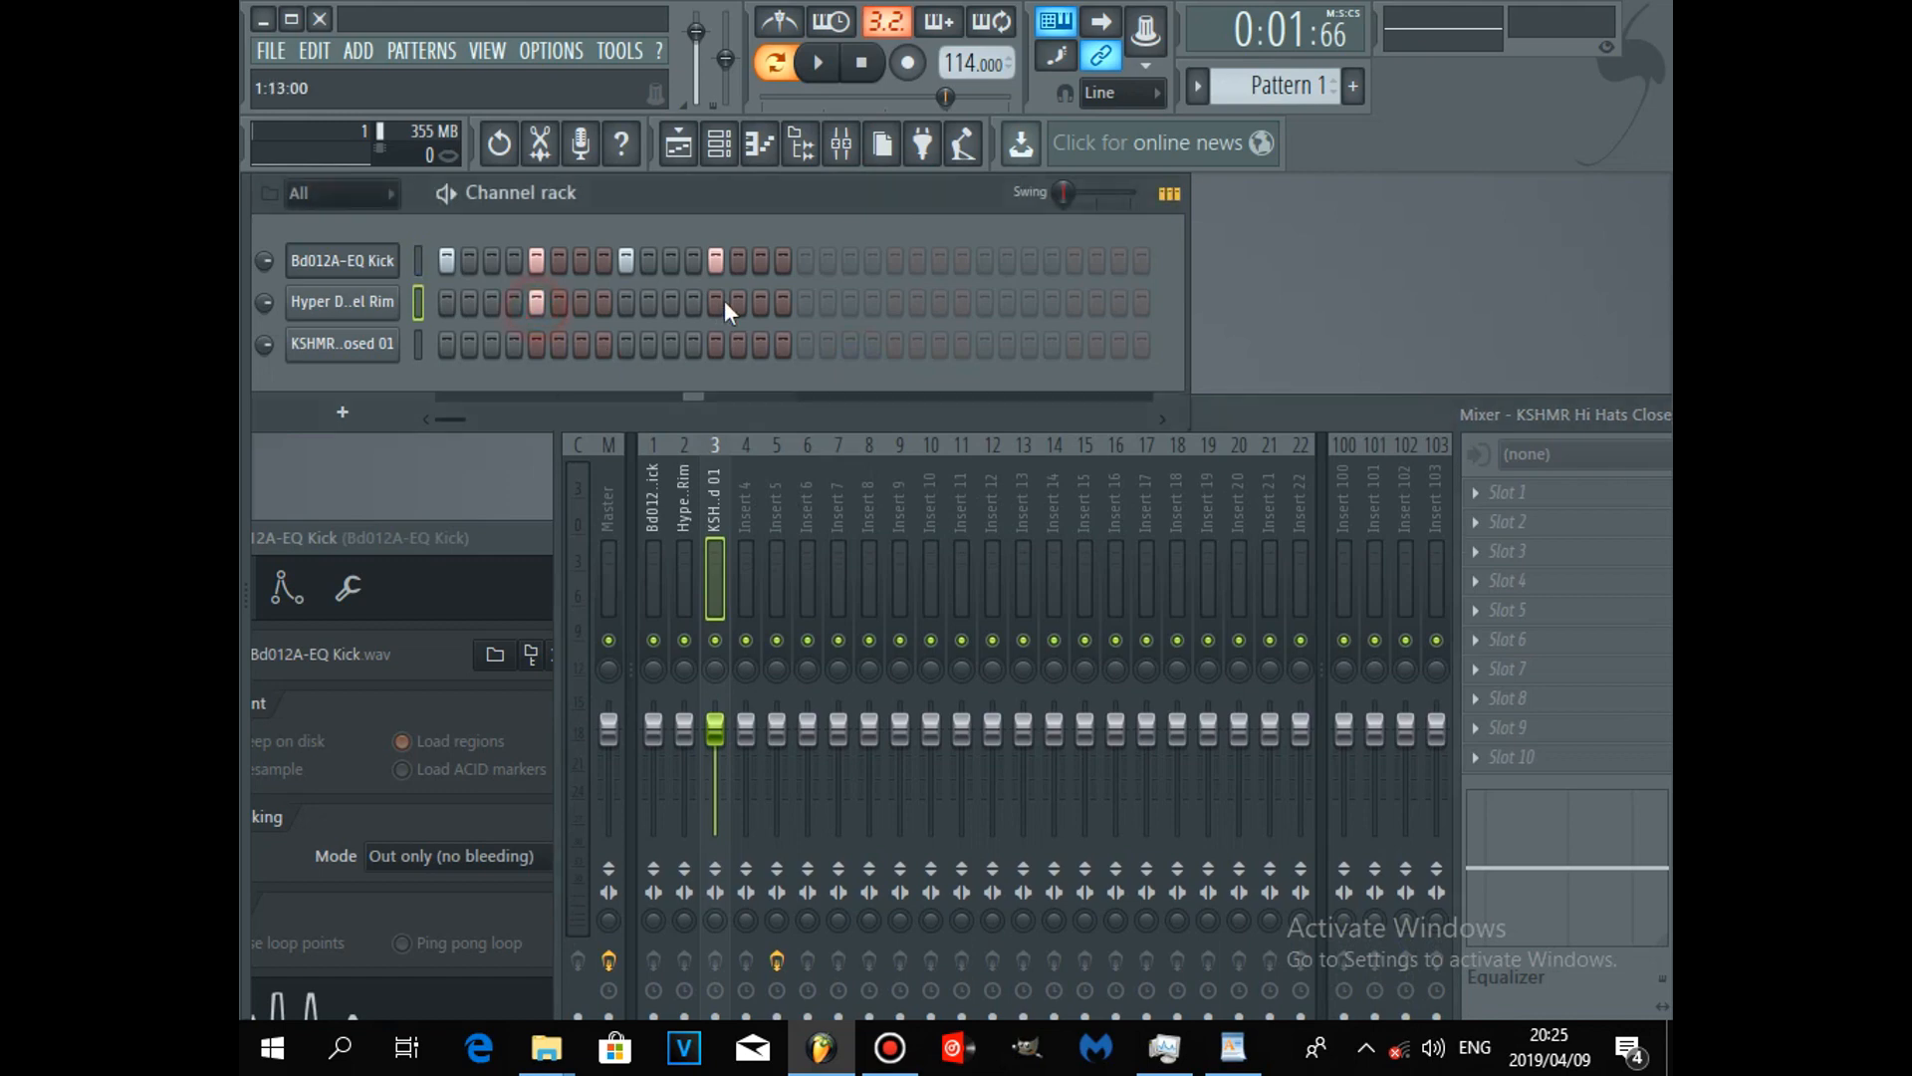
{"action": "left_click", "coordinate": [492, 344]}
{"action": "left_click", "coordinate": [757, 349]}
{"action": "left_click", "coordinate": [817, 63]}
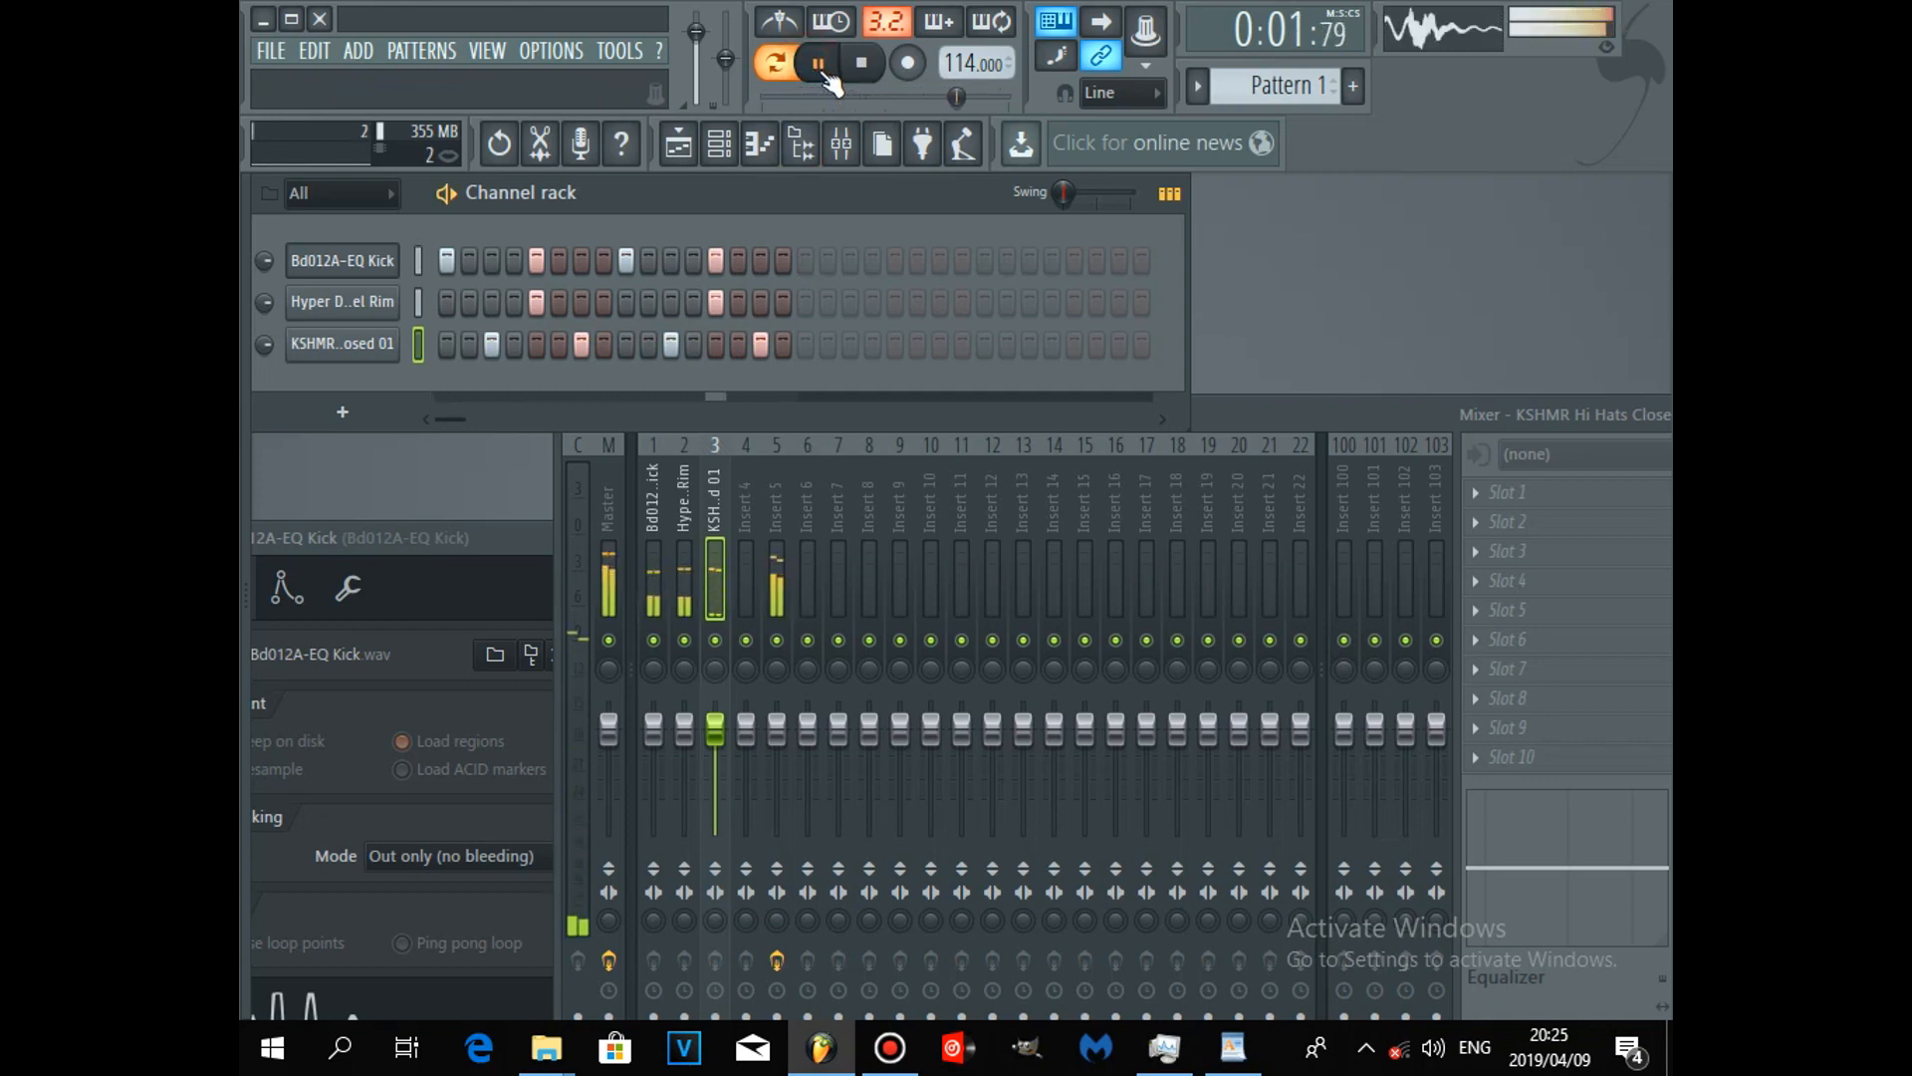
{"action": "left_click", "coordinate": [861, 63]}
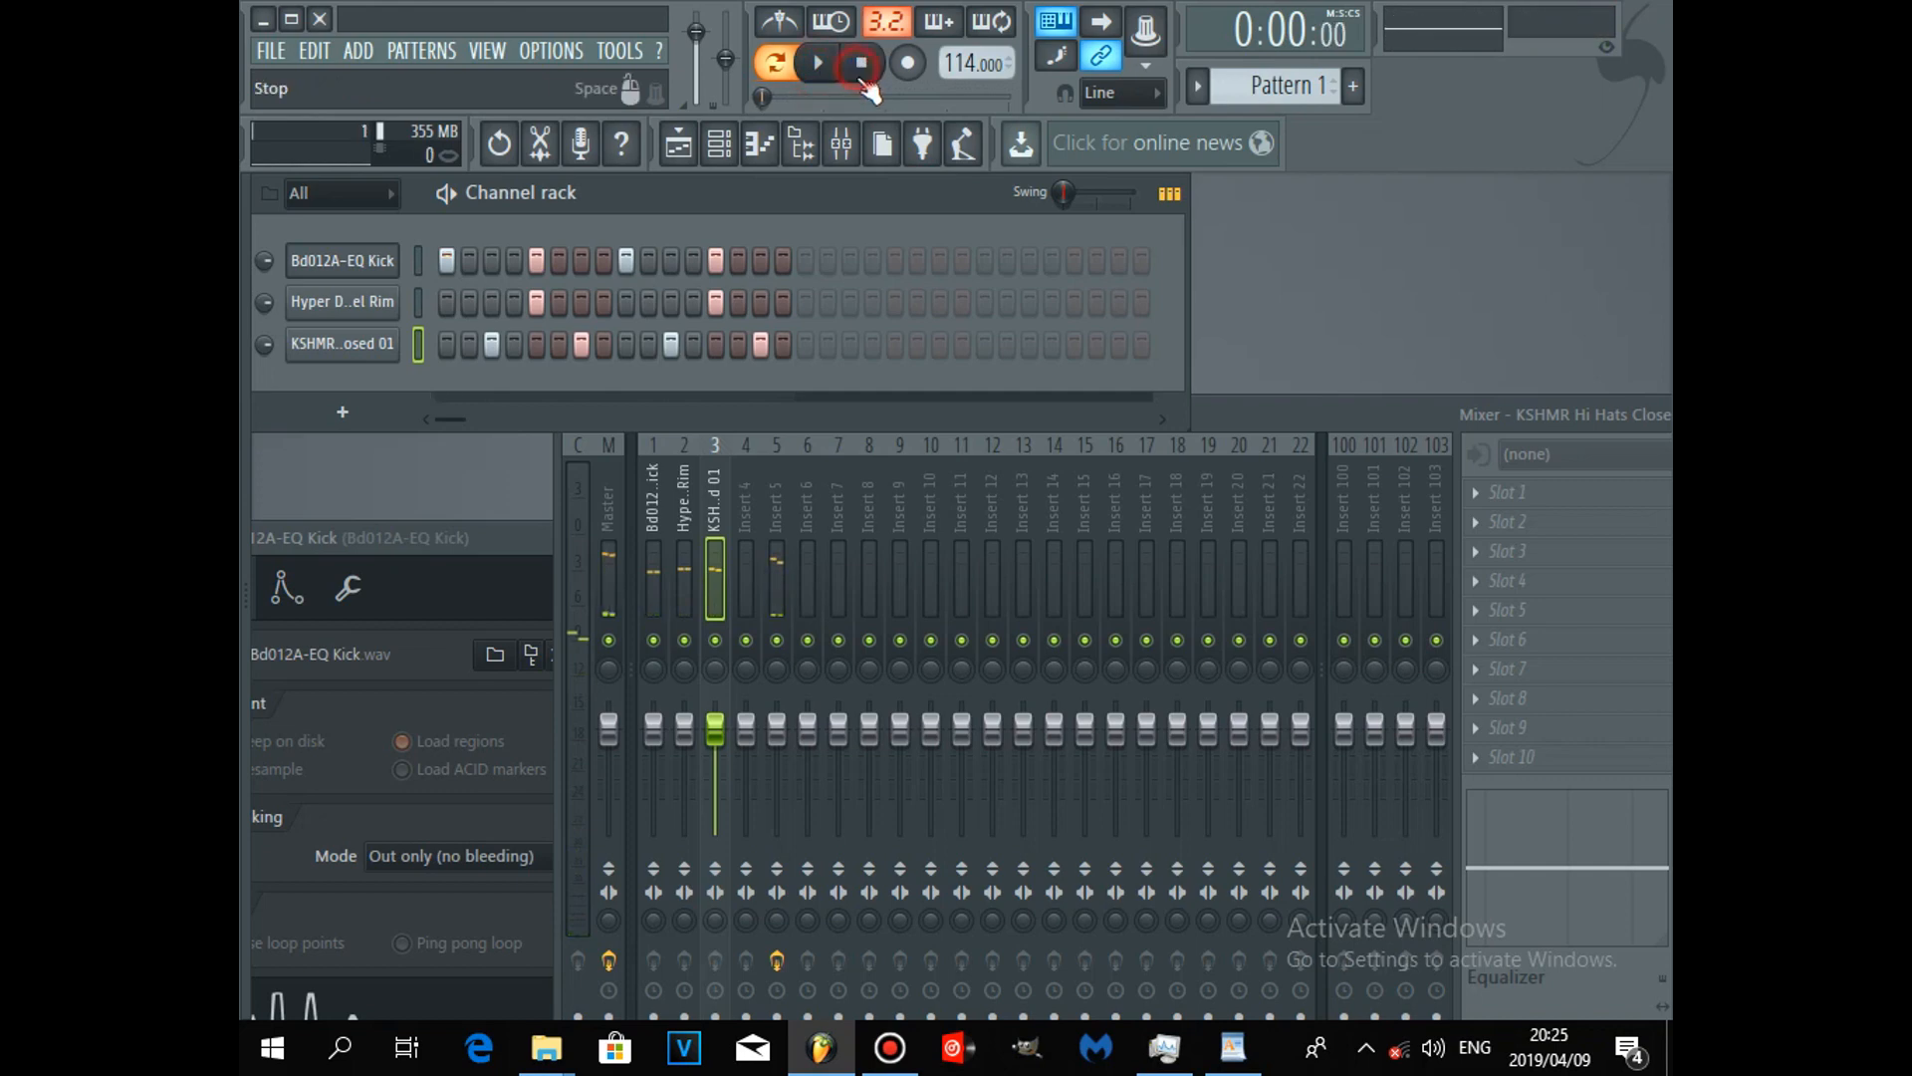
Step: Examine Insert 5's slot 1 effect options and the Insert 5 sends of the hi-hat and kick tracks
{"action": "left_click_drag", "start_coordinate": [1289, 417], "coordinate": [1120, 212]}
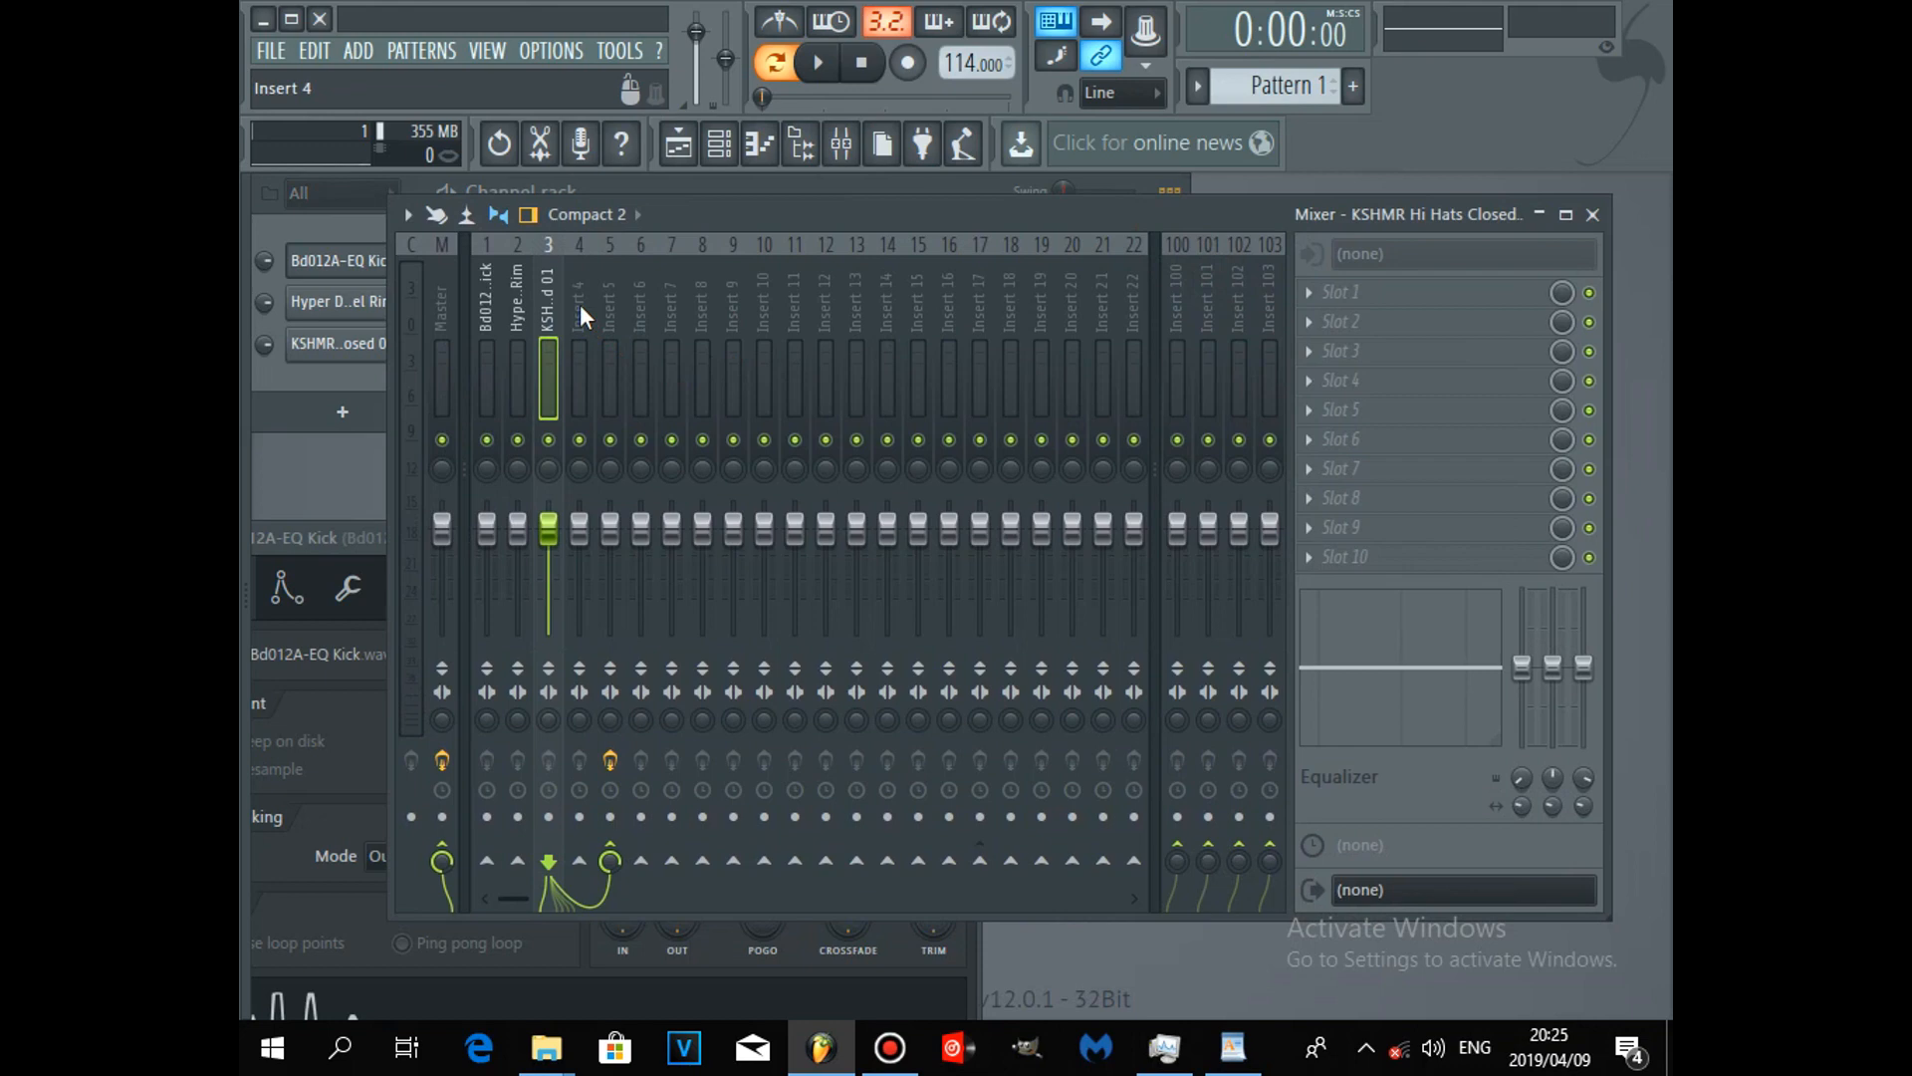
{"action": "left_click", "coordinate": [613, 295]}
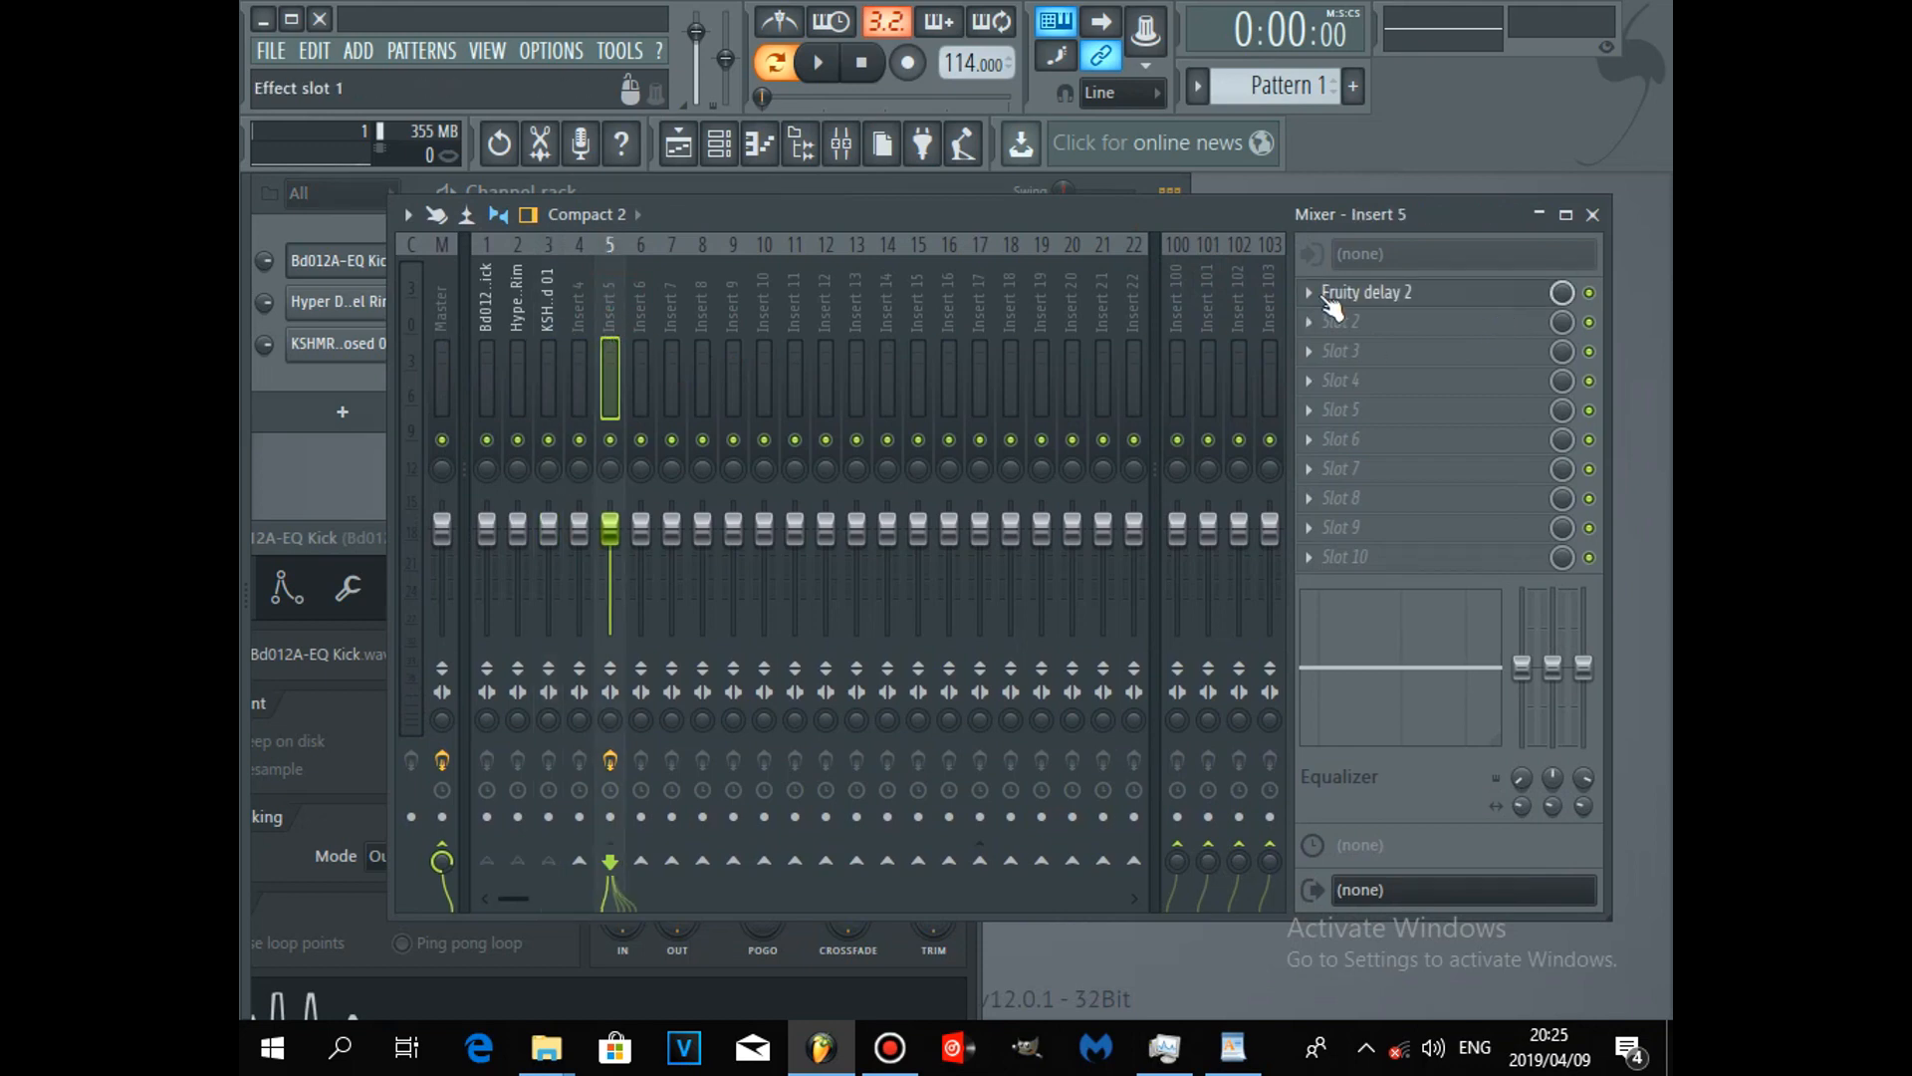
{"action": "right_click", "coordinate": [1332, 308]}
{"action": "mouse_move", "coordinate": [1354, 319]}
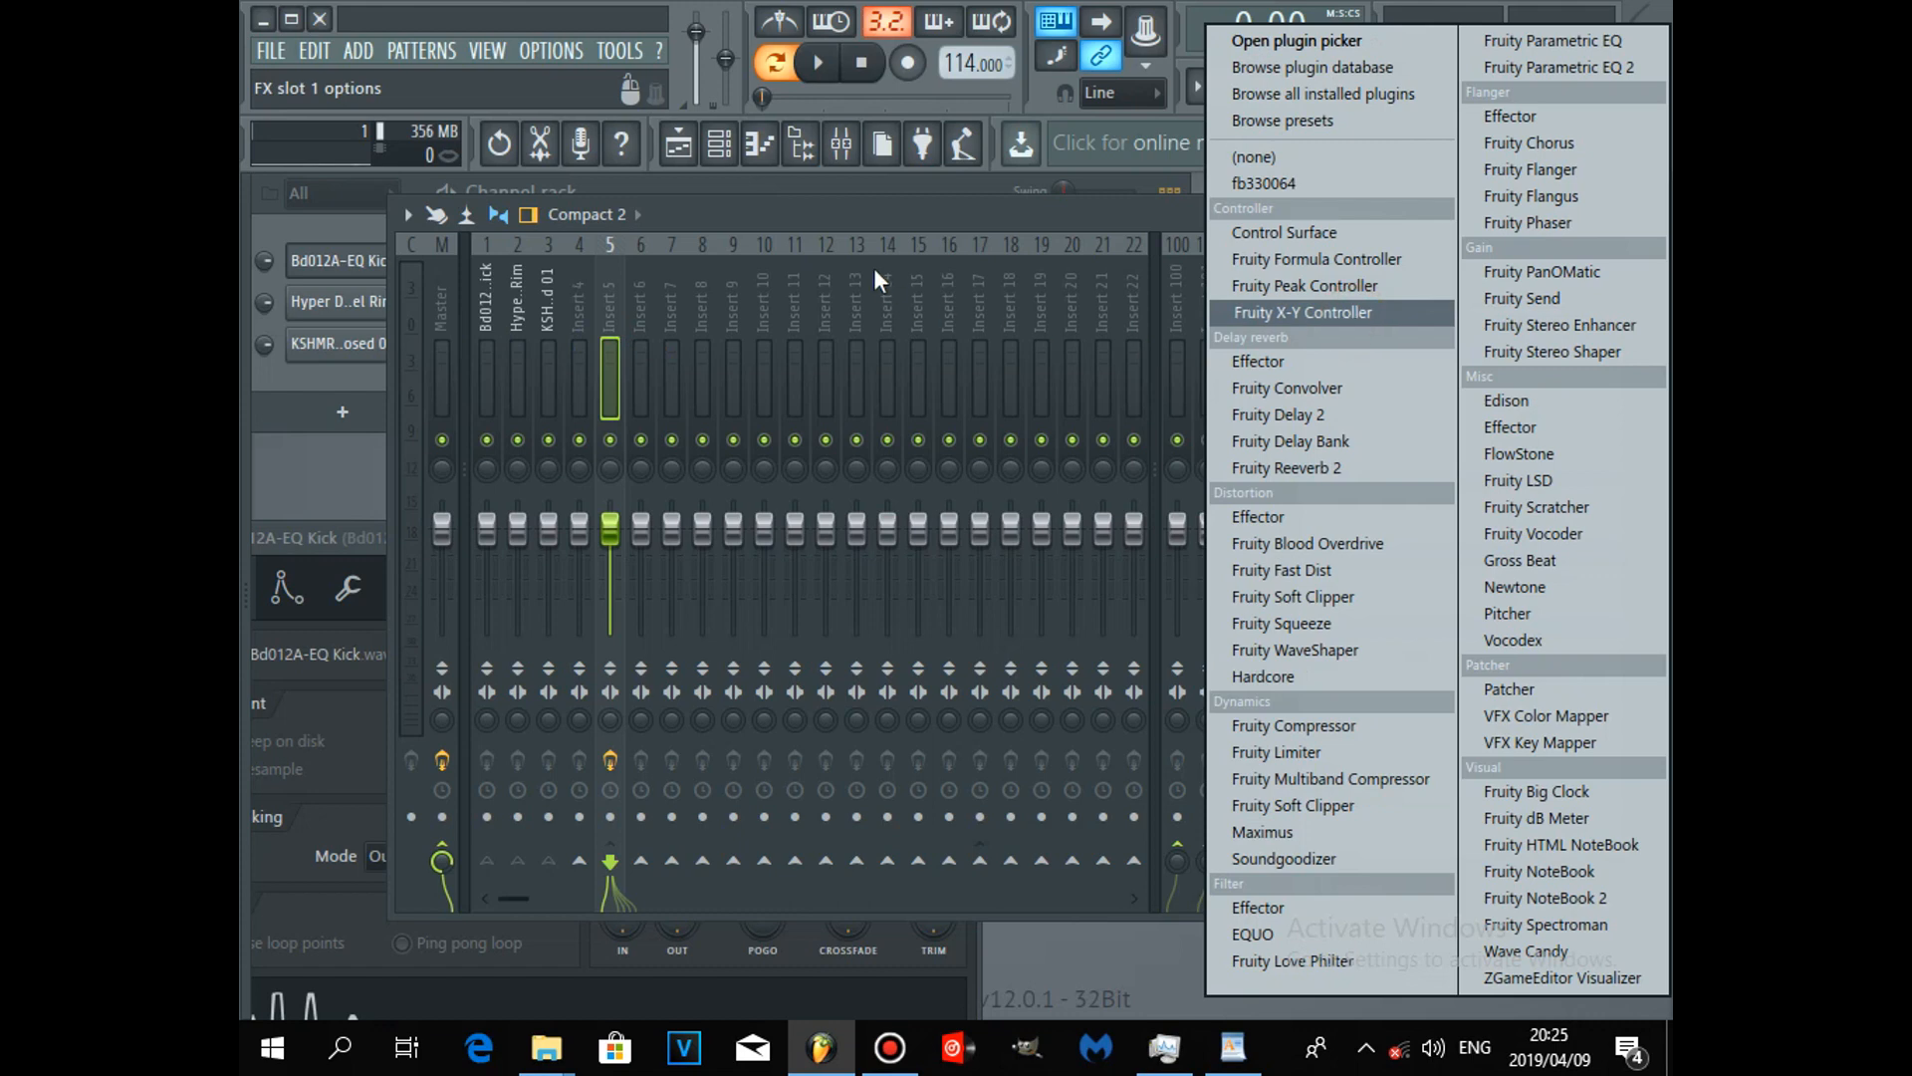
{"action": "left_click", "coordinate": [822, 209]}
{"action": "left_click_drag", "start_coordinate": [823, 209], "coordinate": [968, 219]}
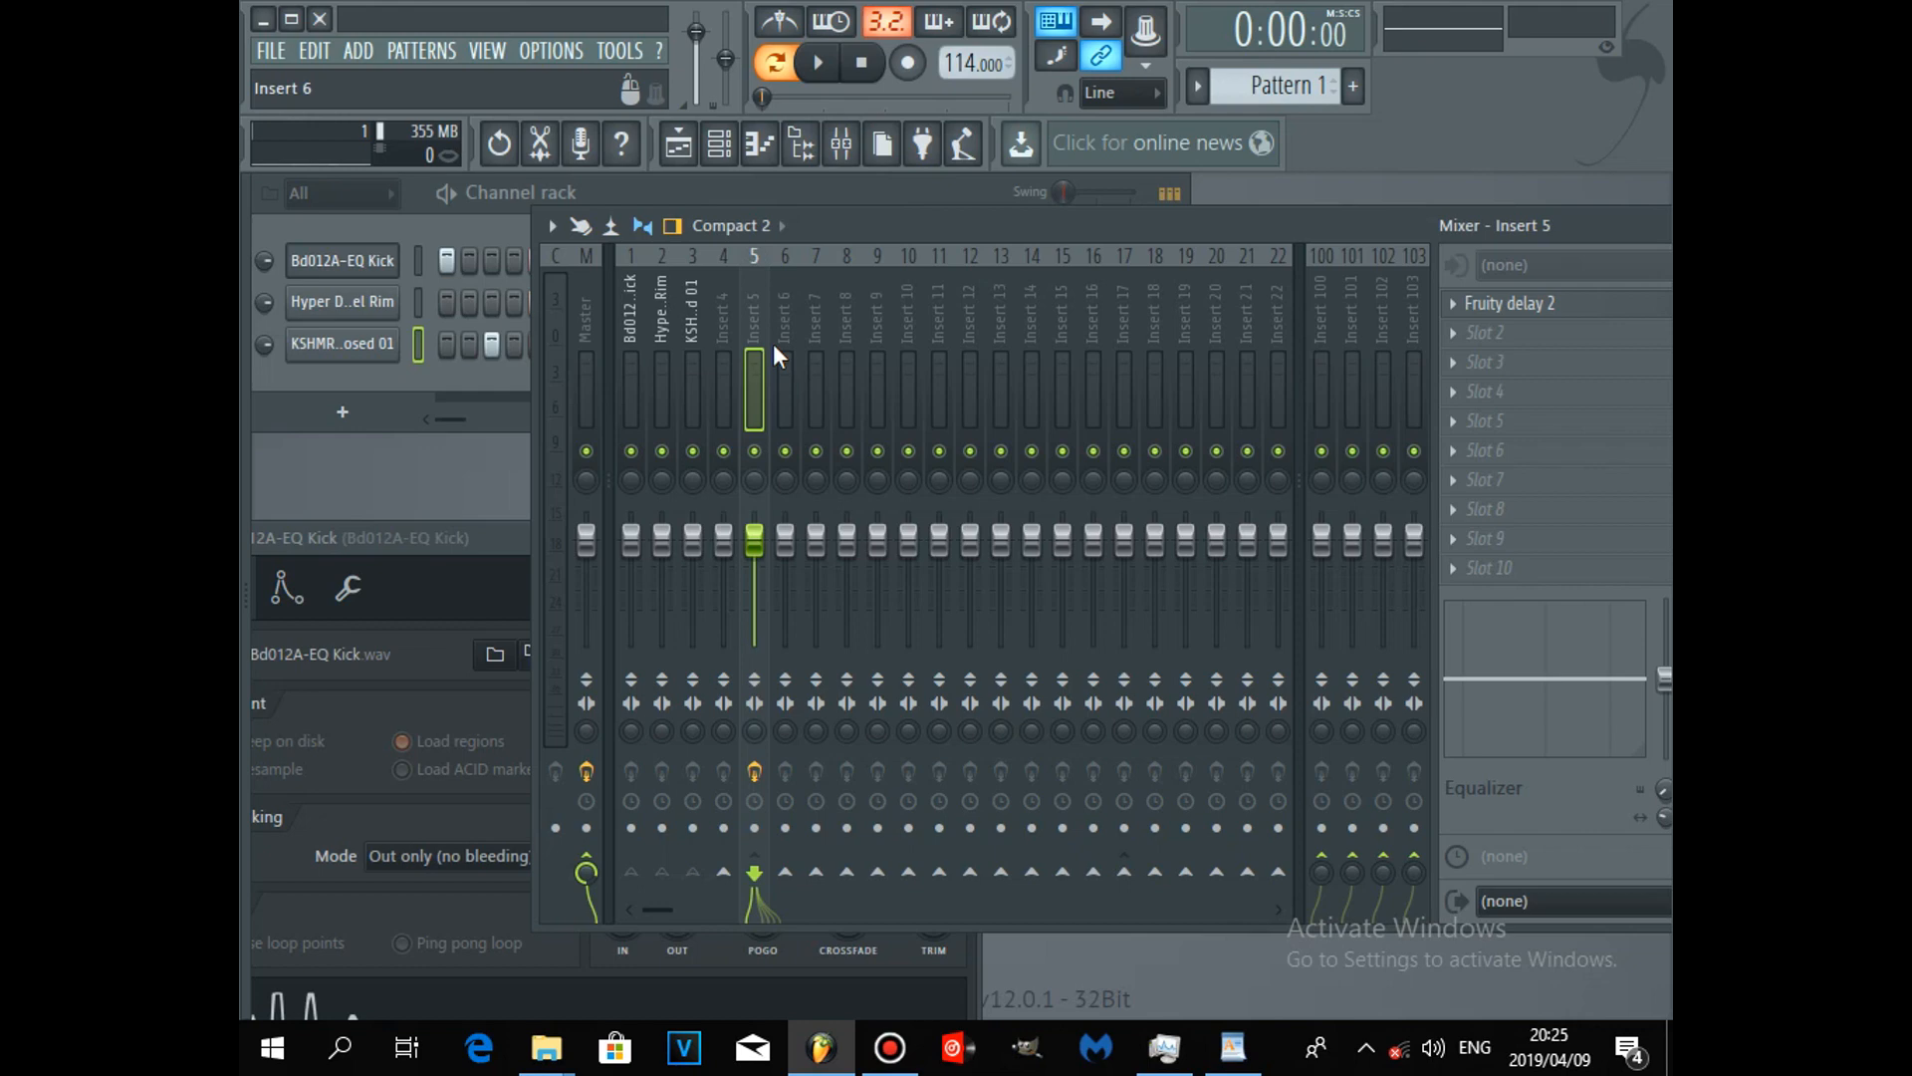
{"action": "left_click", "coordinate": [690, 283]}
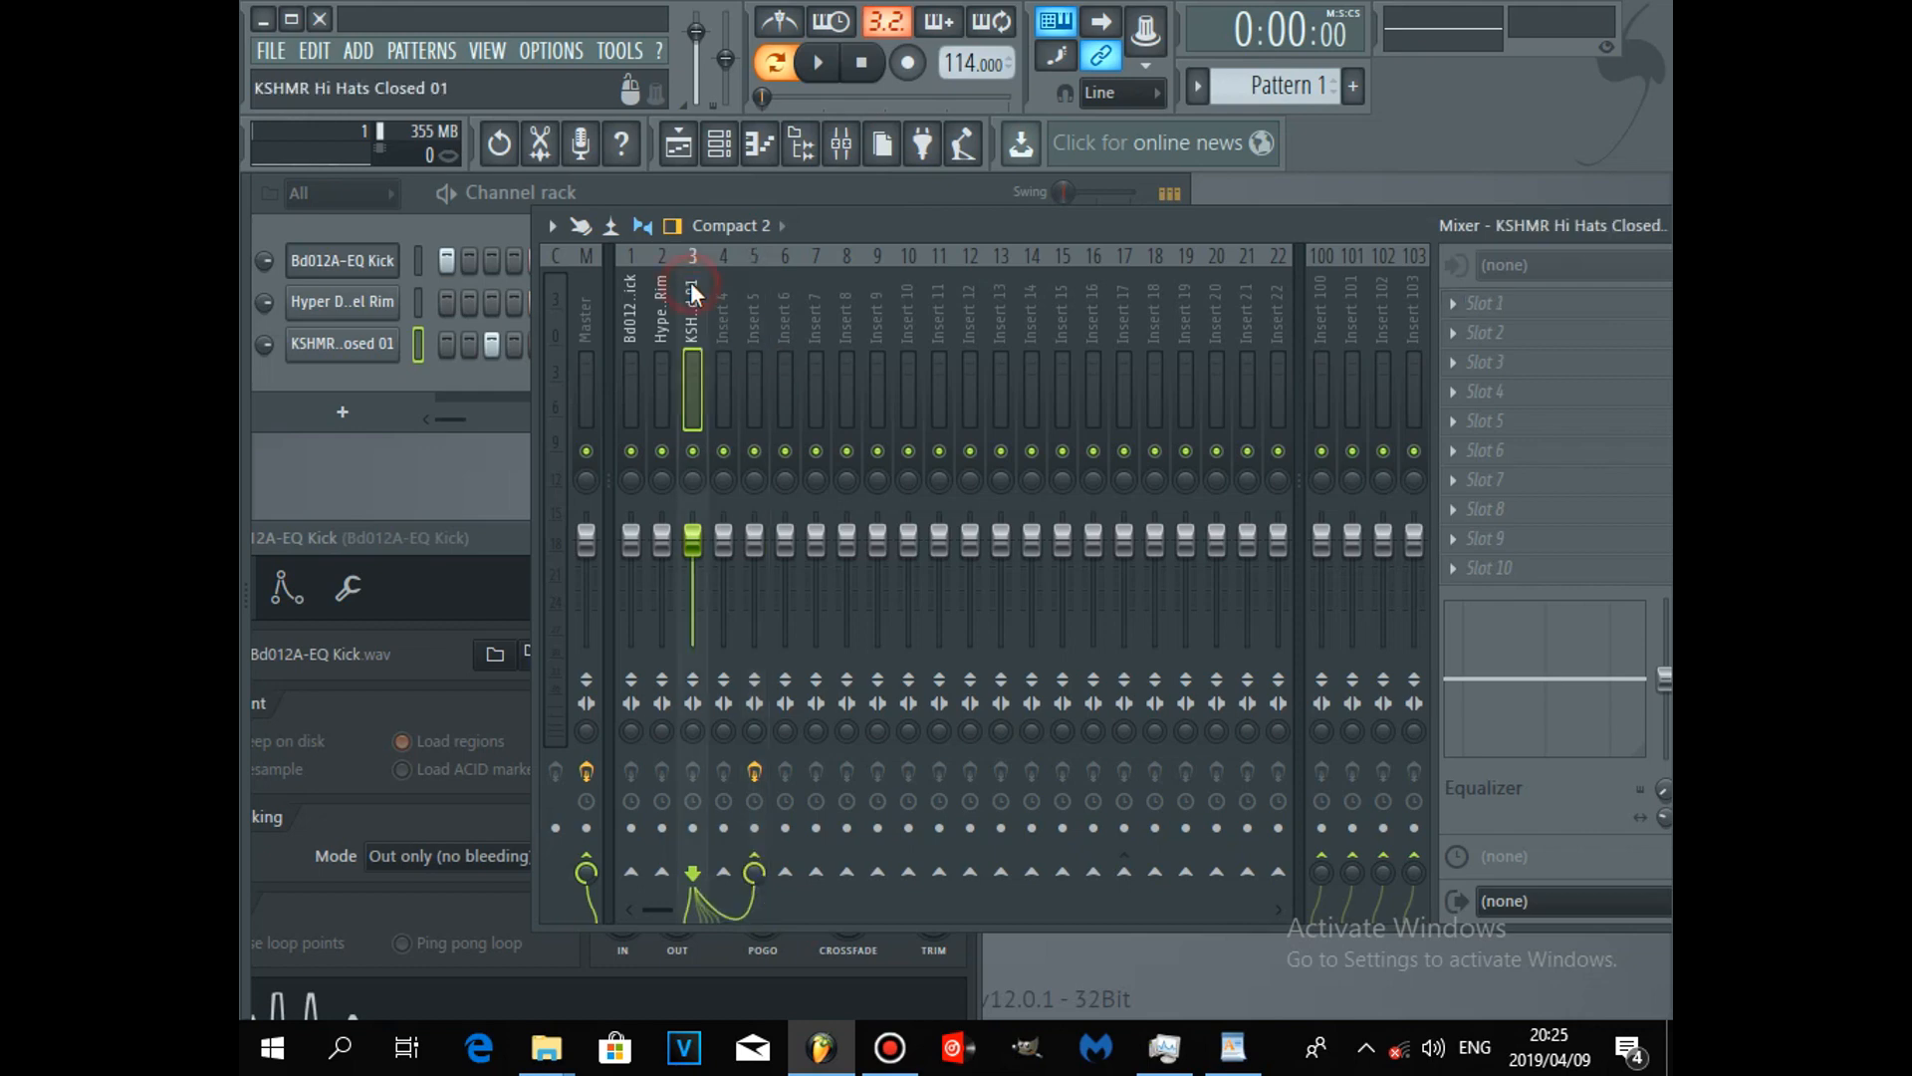
{"action": "left_click", "coordinate": [631, 287]}
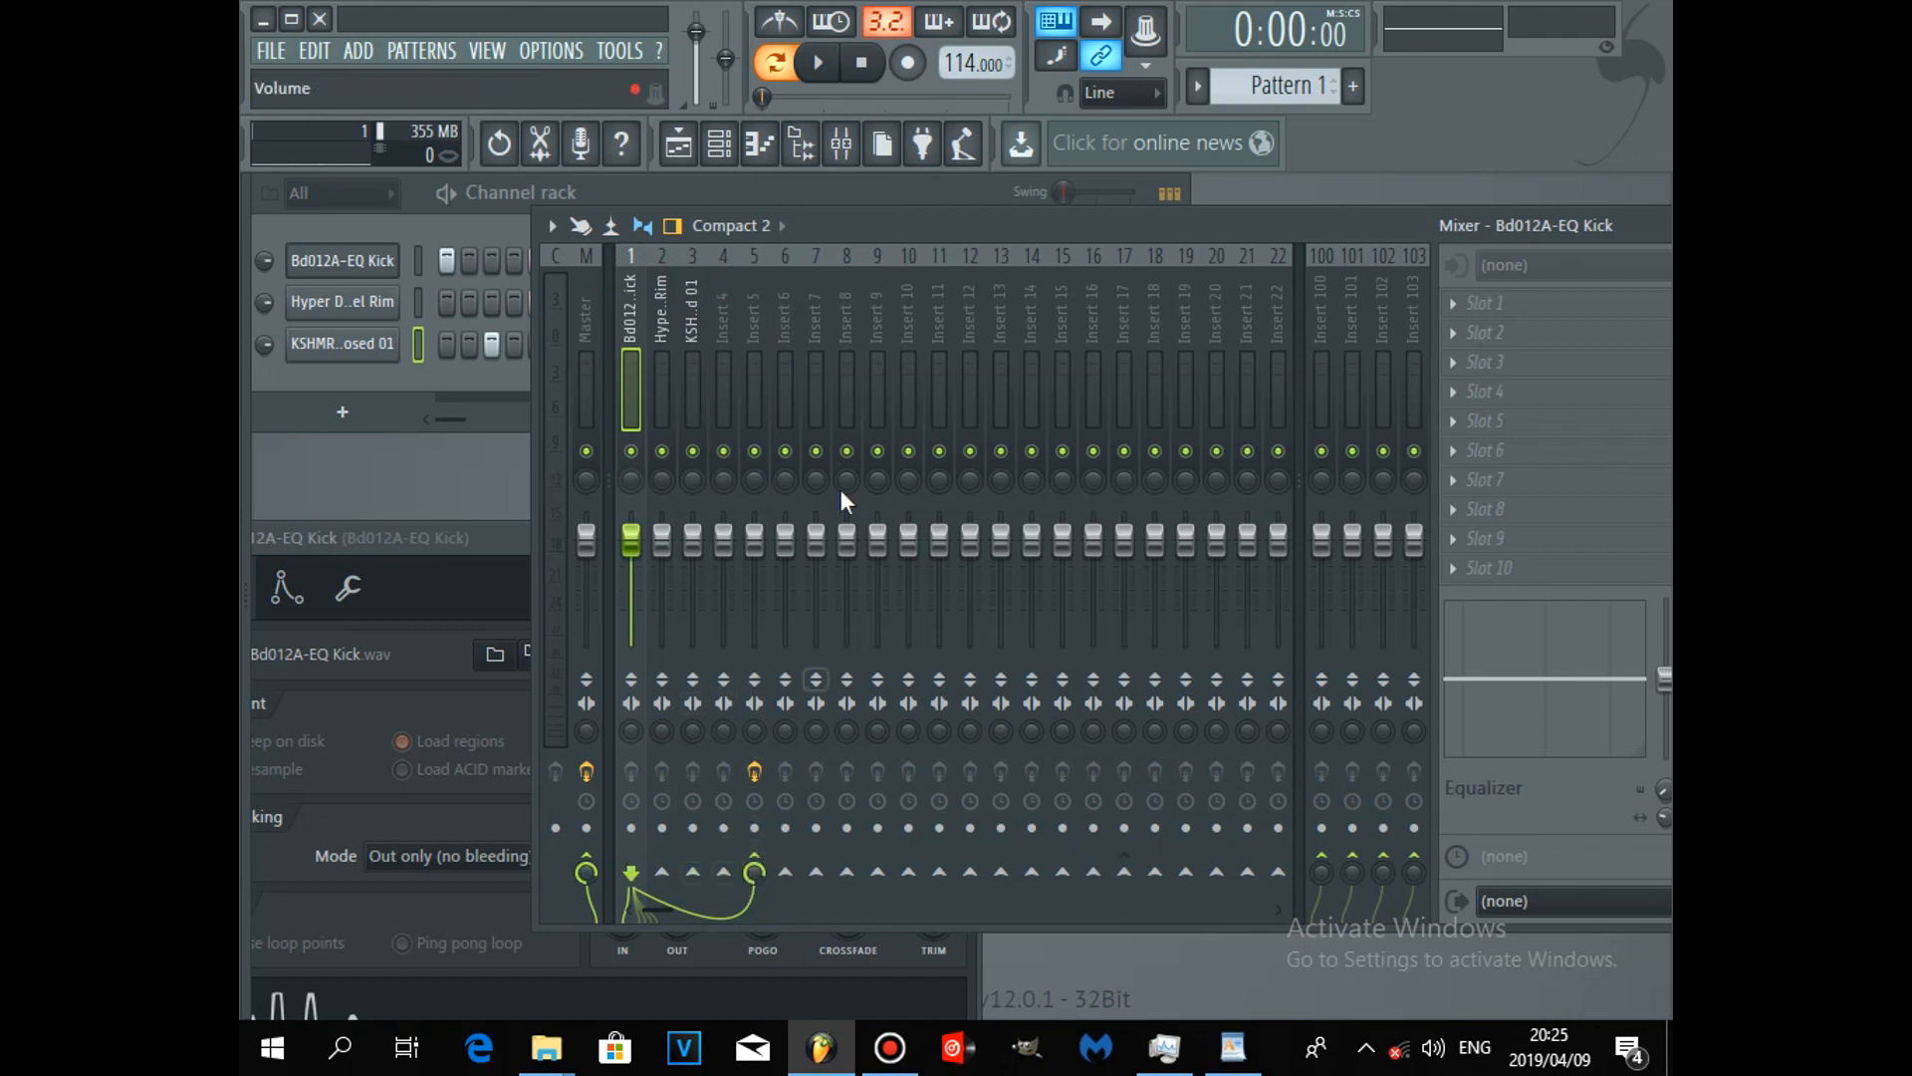
Step: Disable the sends to Insert 5 from the Bd012A-EQ Kick, KSHMR Hi Hats Closed 01 and Hyper DoubleBarrel Rim tracks
{"action": "left_click_drag", "start_coordinate": [910, 225], "coordinate": [894, 222]}
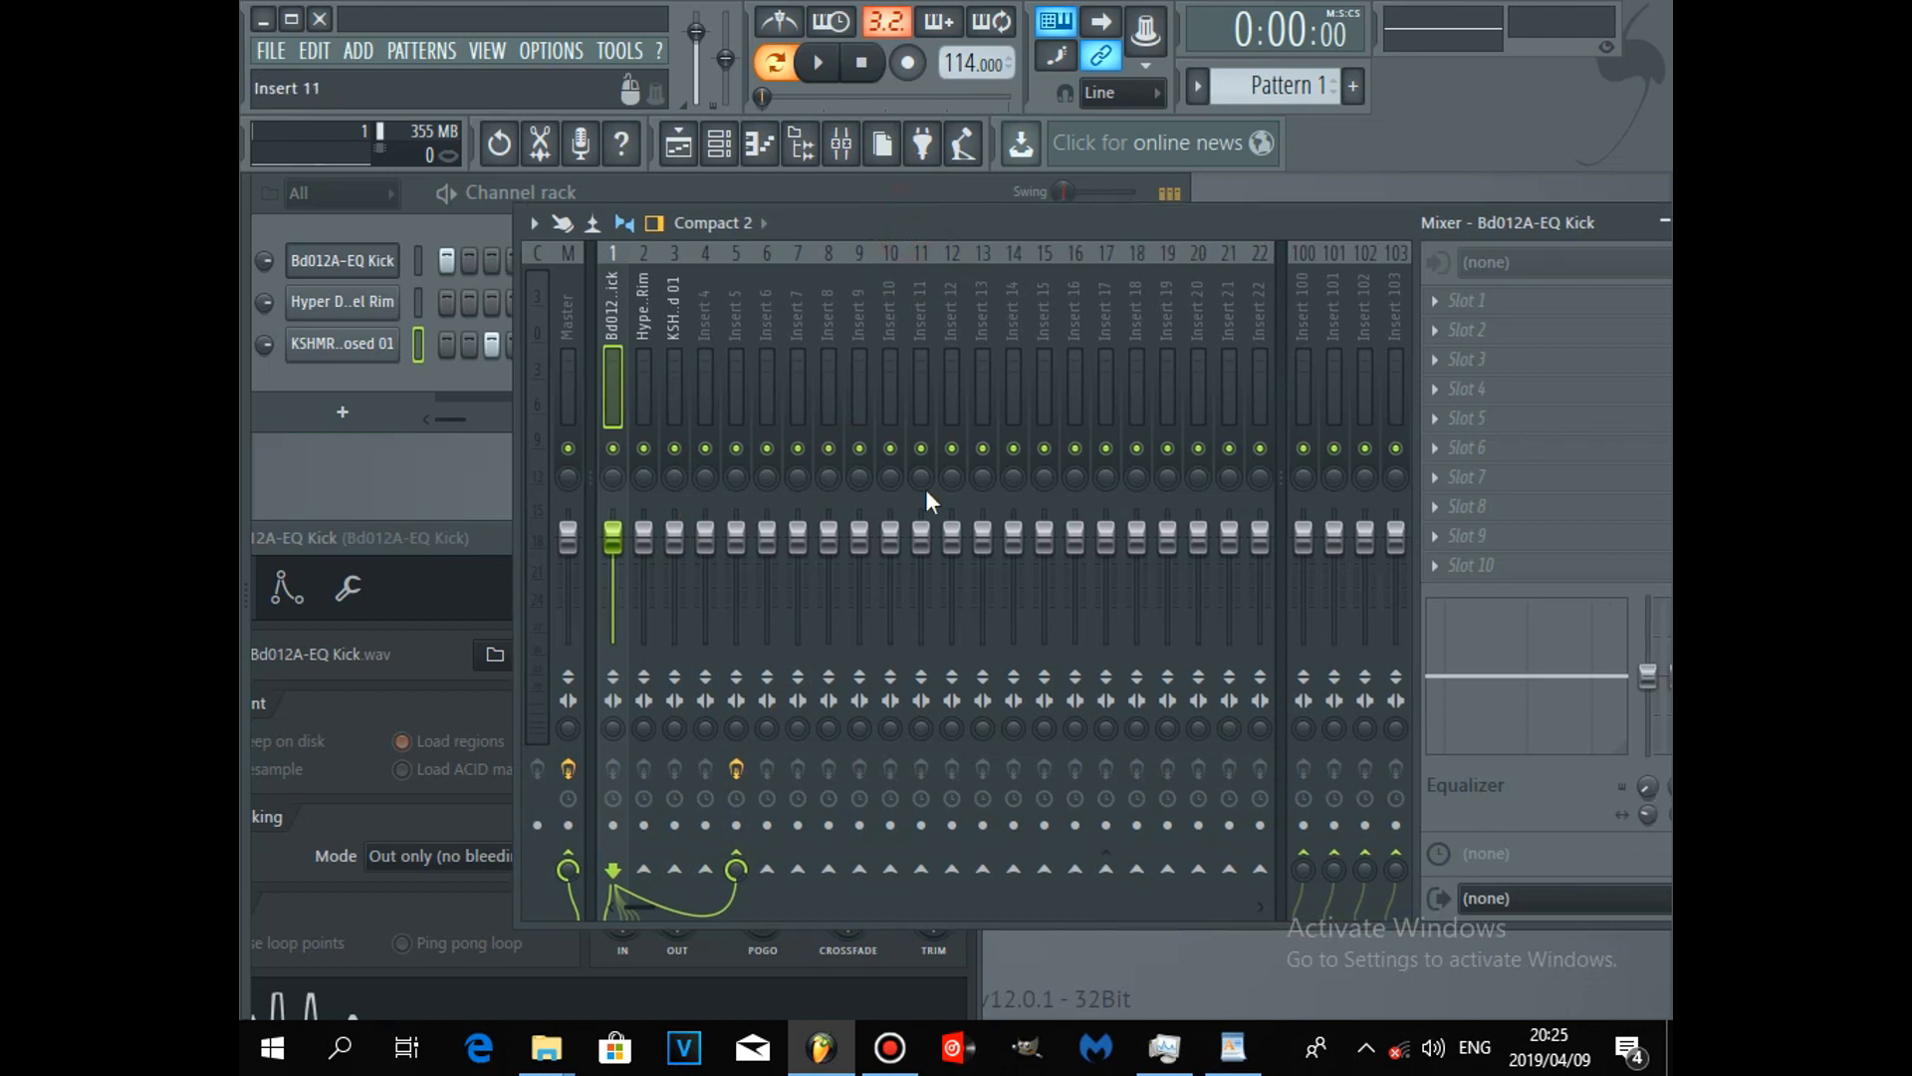
{"action": "left_click", "coordinate": [736, 865]}
{"action": "left_click", "coordinate": [673, 297]}
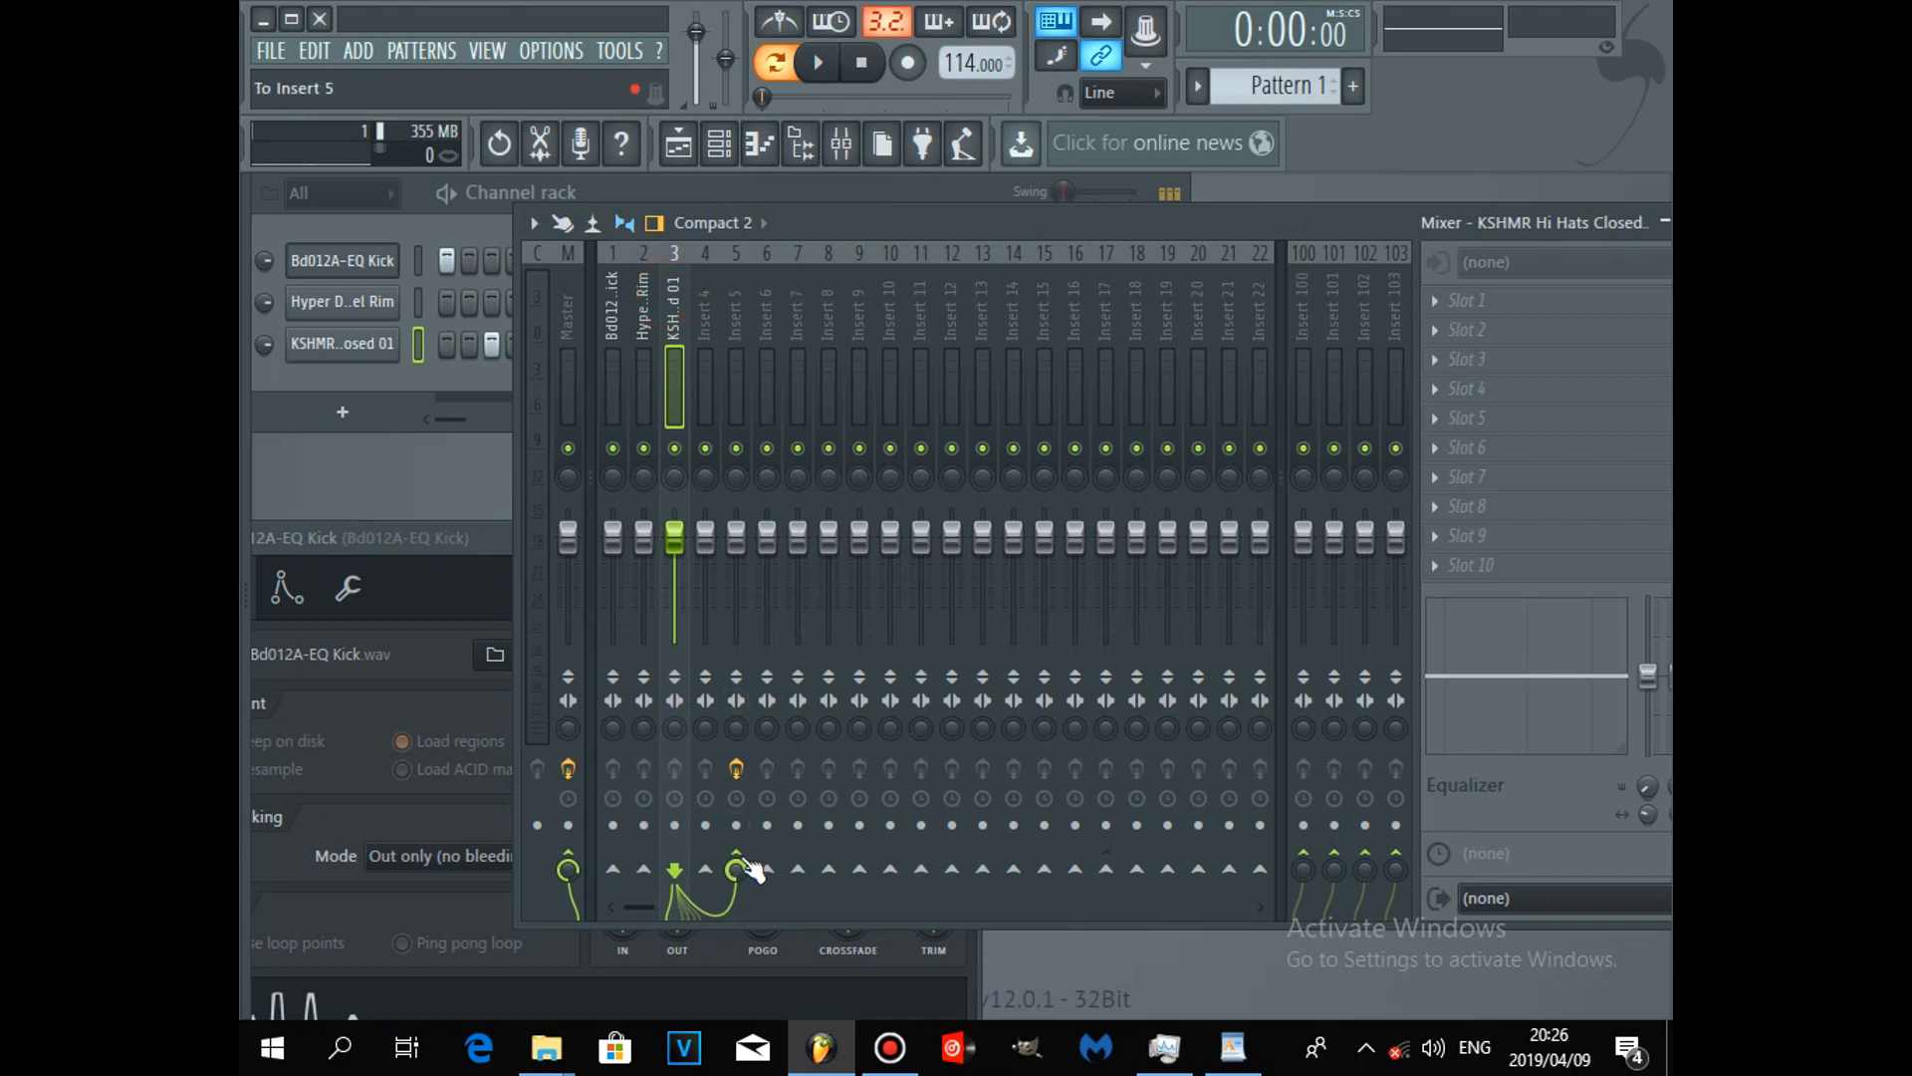
{"action": "left_click", "coordinate": [639, 331]}
{"action": "left_click", "coordinate": [736, 866]}
{"action": "left_click", "coordinate": [736, 770]}
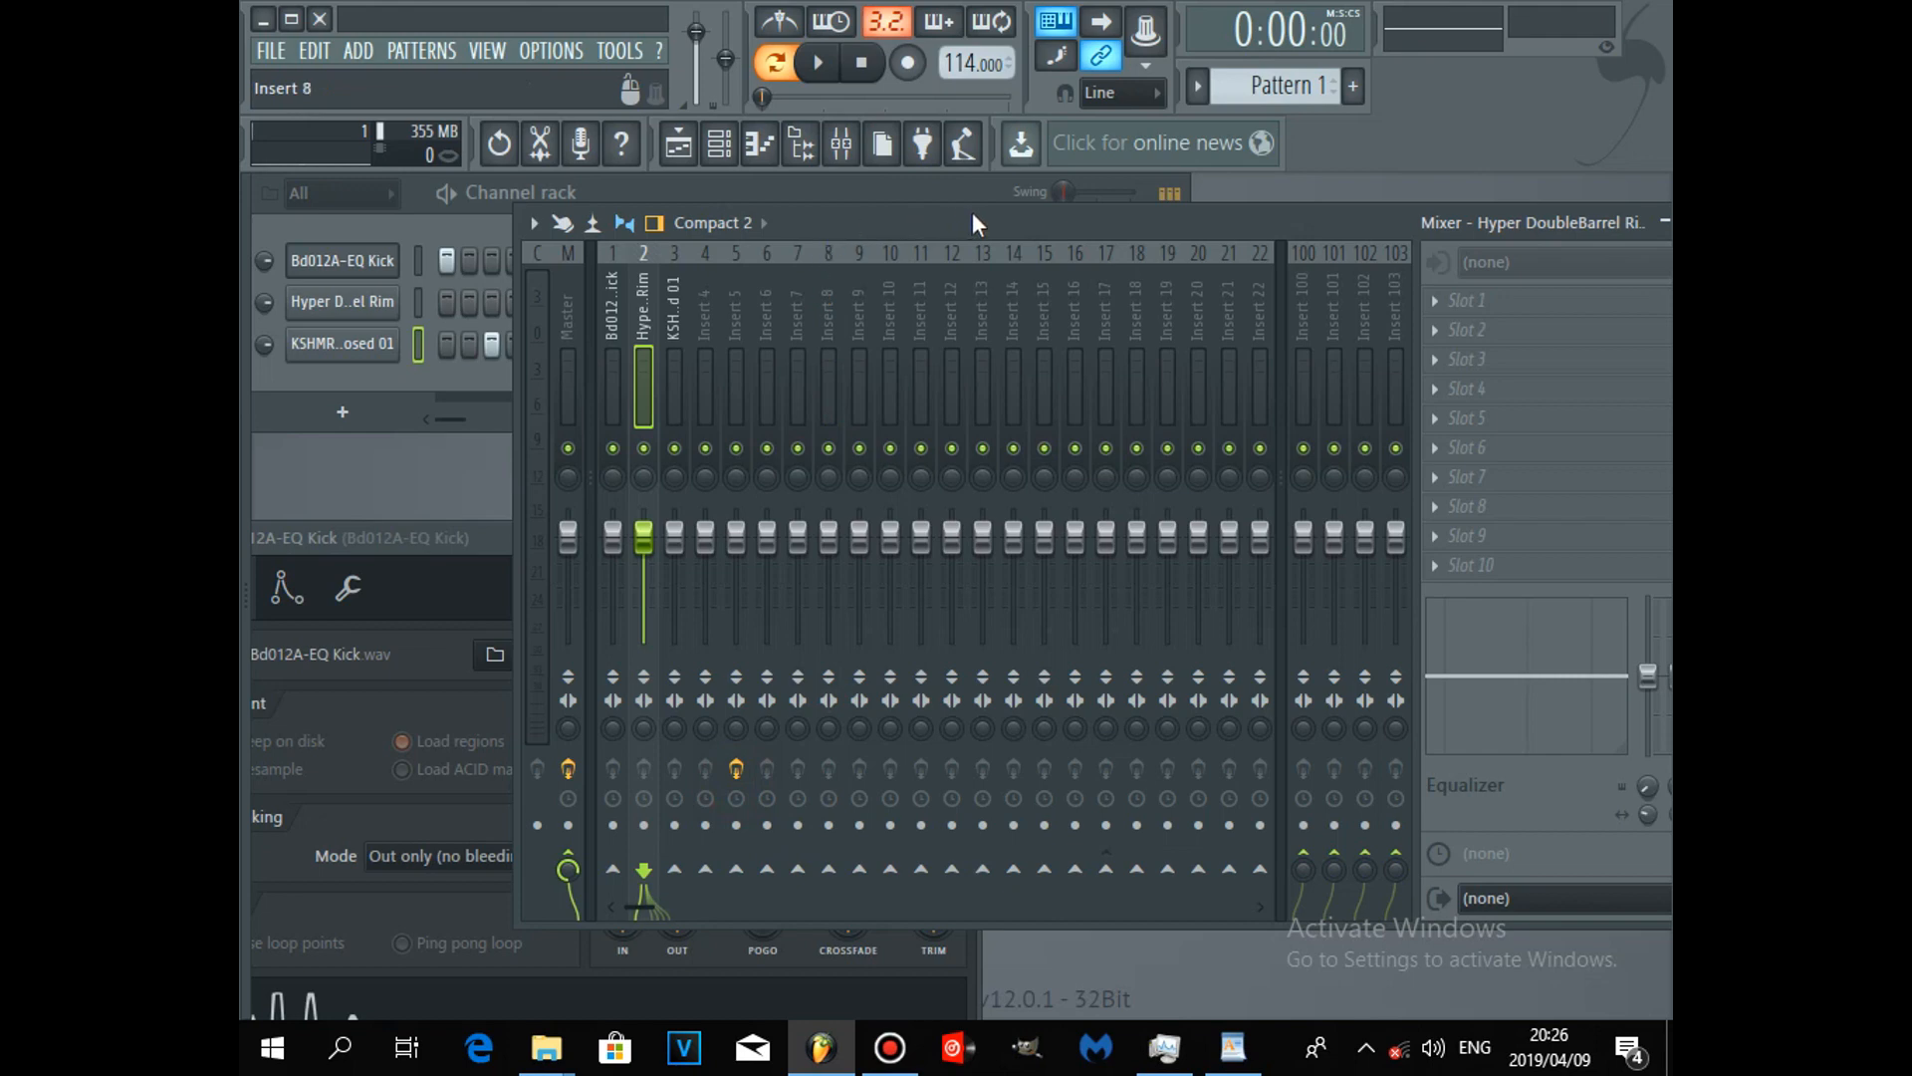
{"action": "mouse_move", "coordinate": [974, 214]}
{"action": "left_mouse_down"}
{"action": "mouse_move", "coordinate": [925, 215]}
{"action": "mouse_move", "coordinate": [956, 221]}
{"action": "left_mouse_up"}
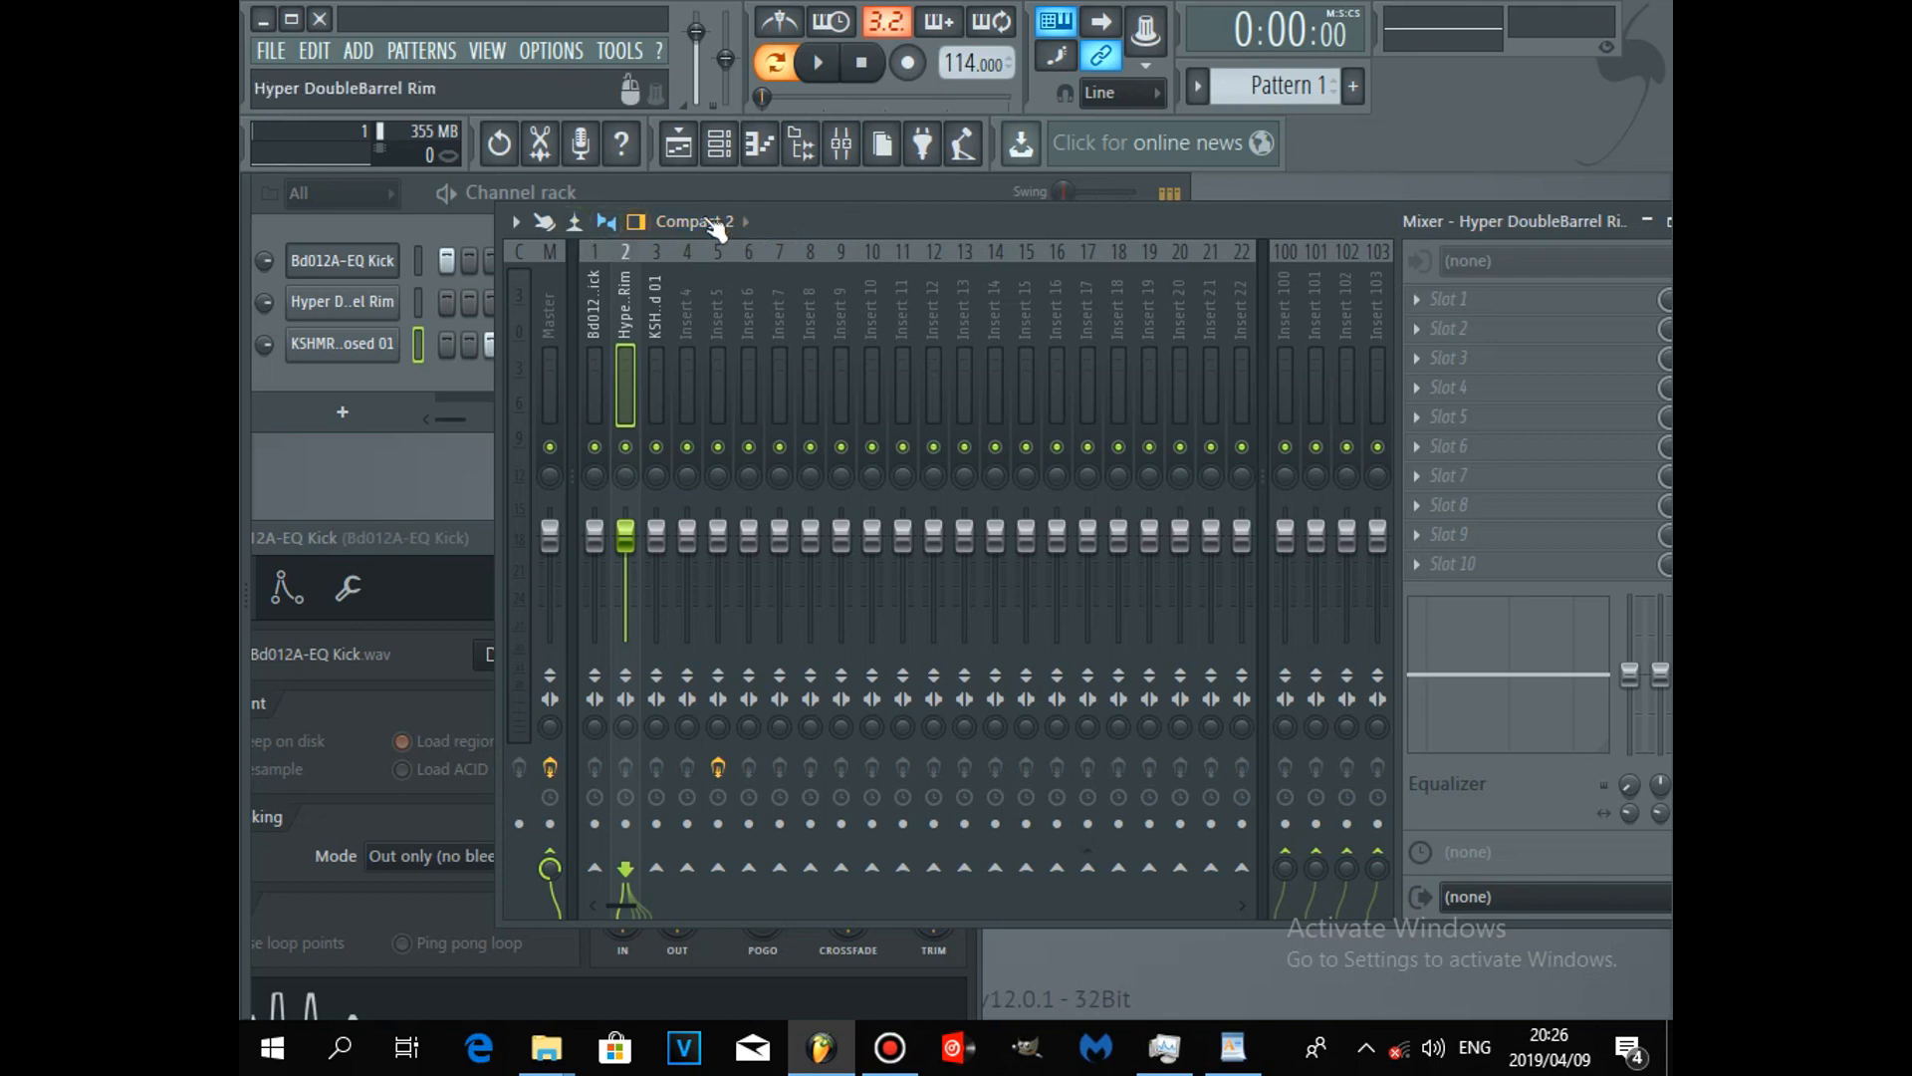
Step: Play, pause and replay the pattern to check the drum tracks' levels on the mixer meters
{"action": "left_click", "coordinate": [817, 63]}
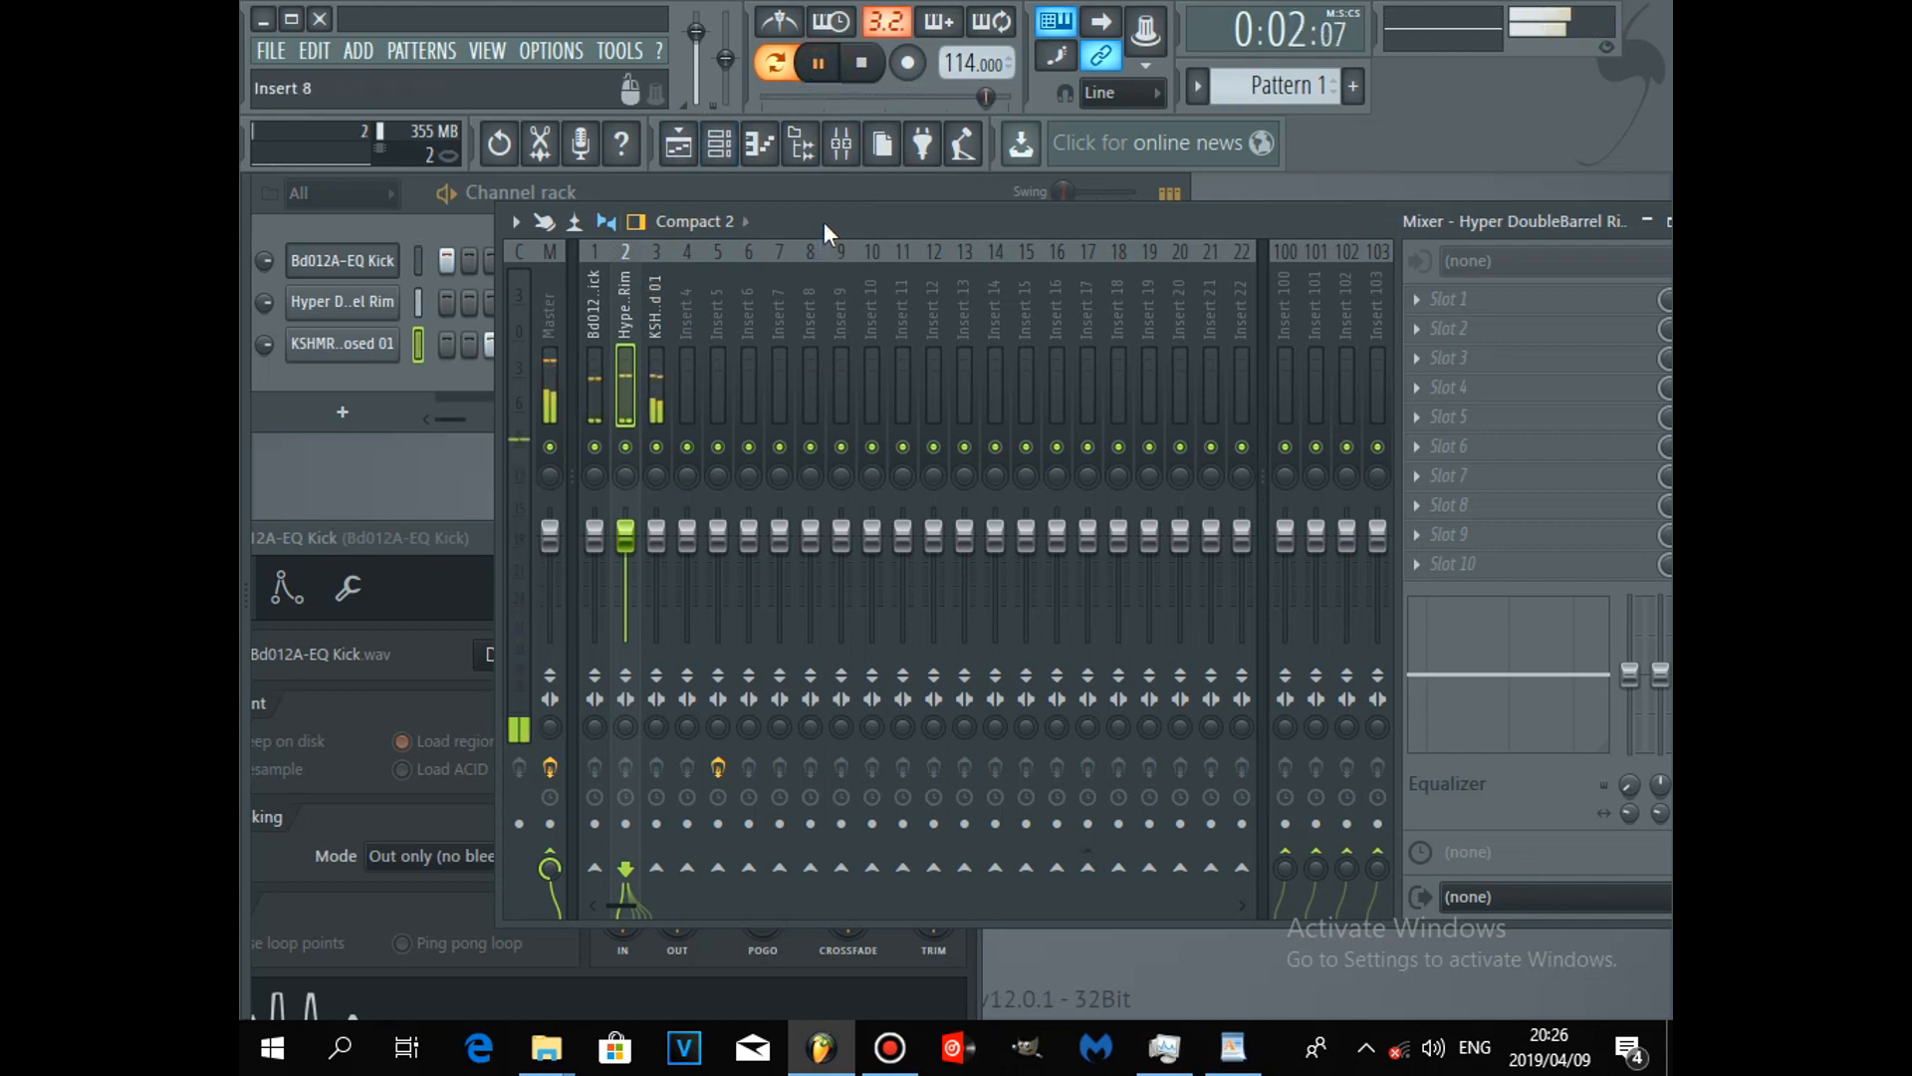
{"action": "left_click_drag", "start_coordinate": [823, 223], "coordinate": [852, 236]}
{"action": "left_click", "coordinate": [820, 68]}
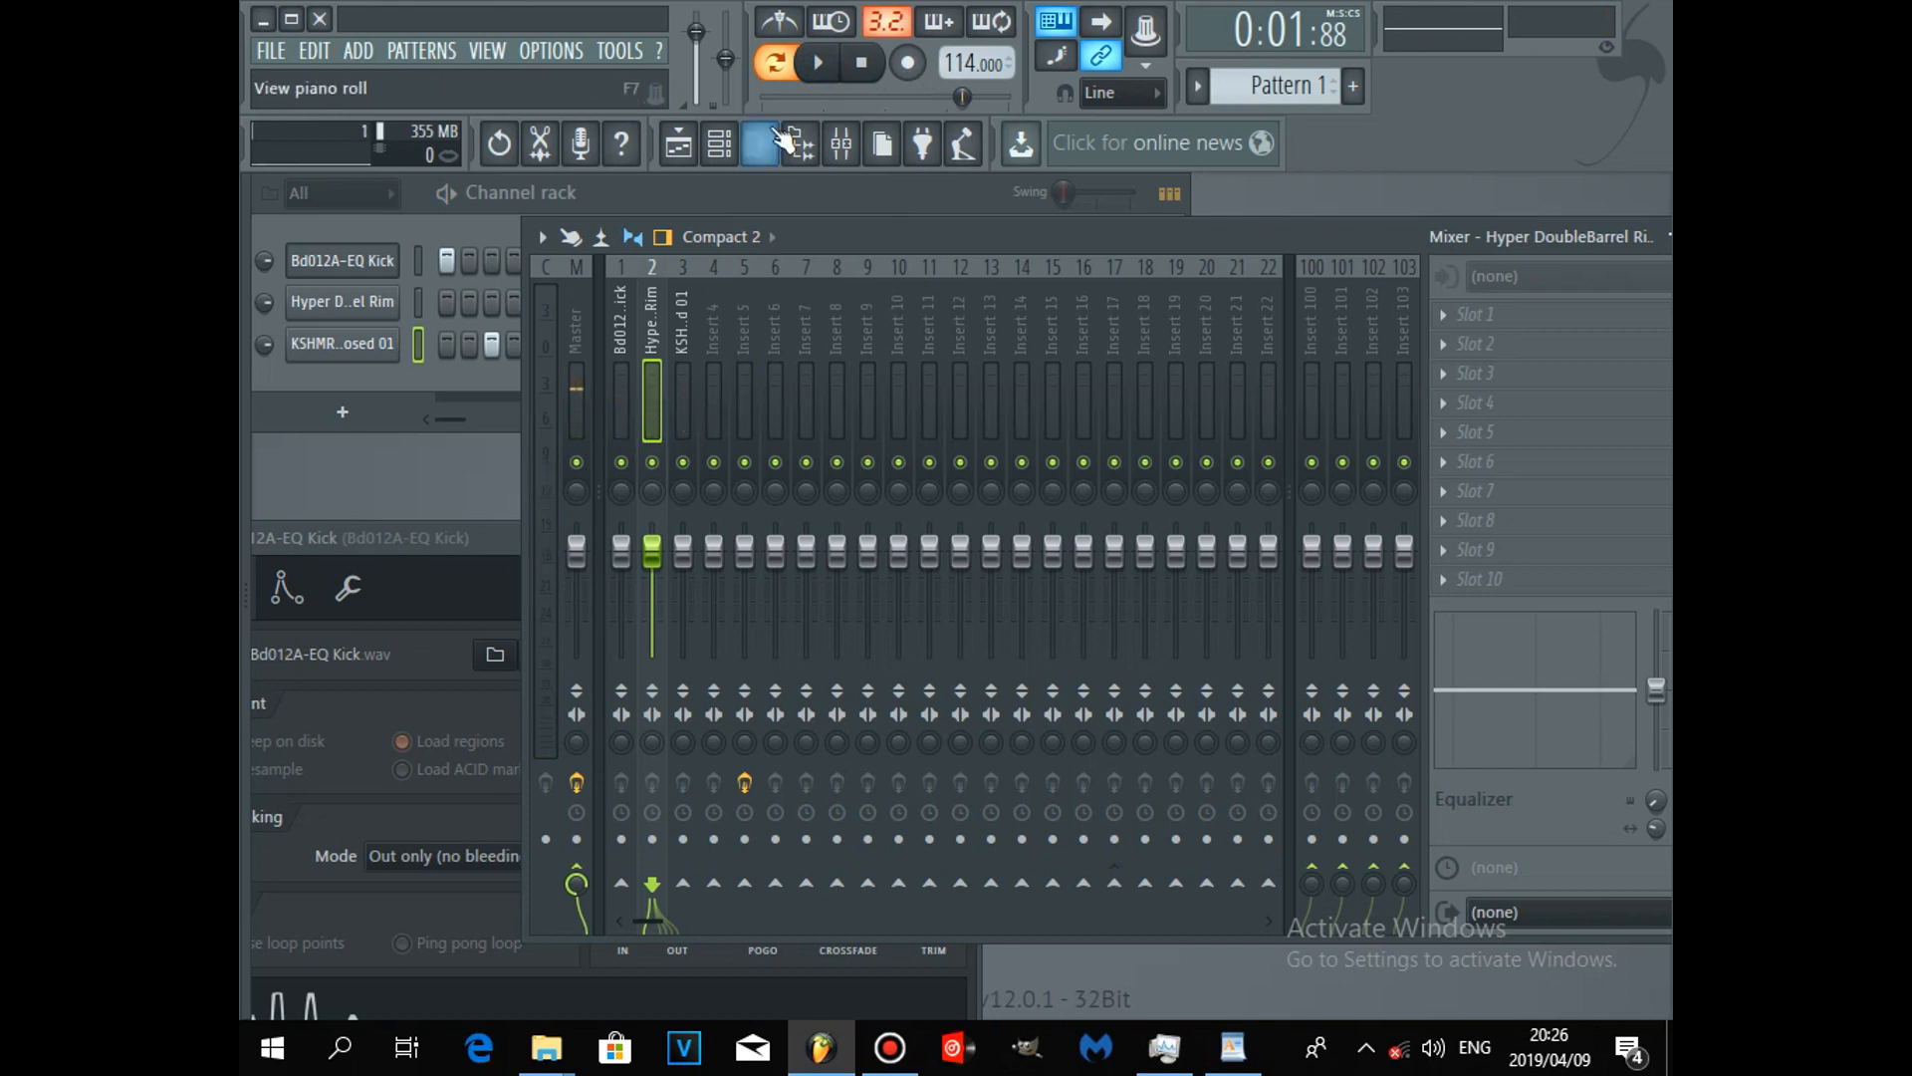
{"action": "left_click", "coordinate": [820, 66]}
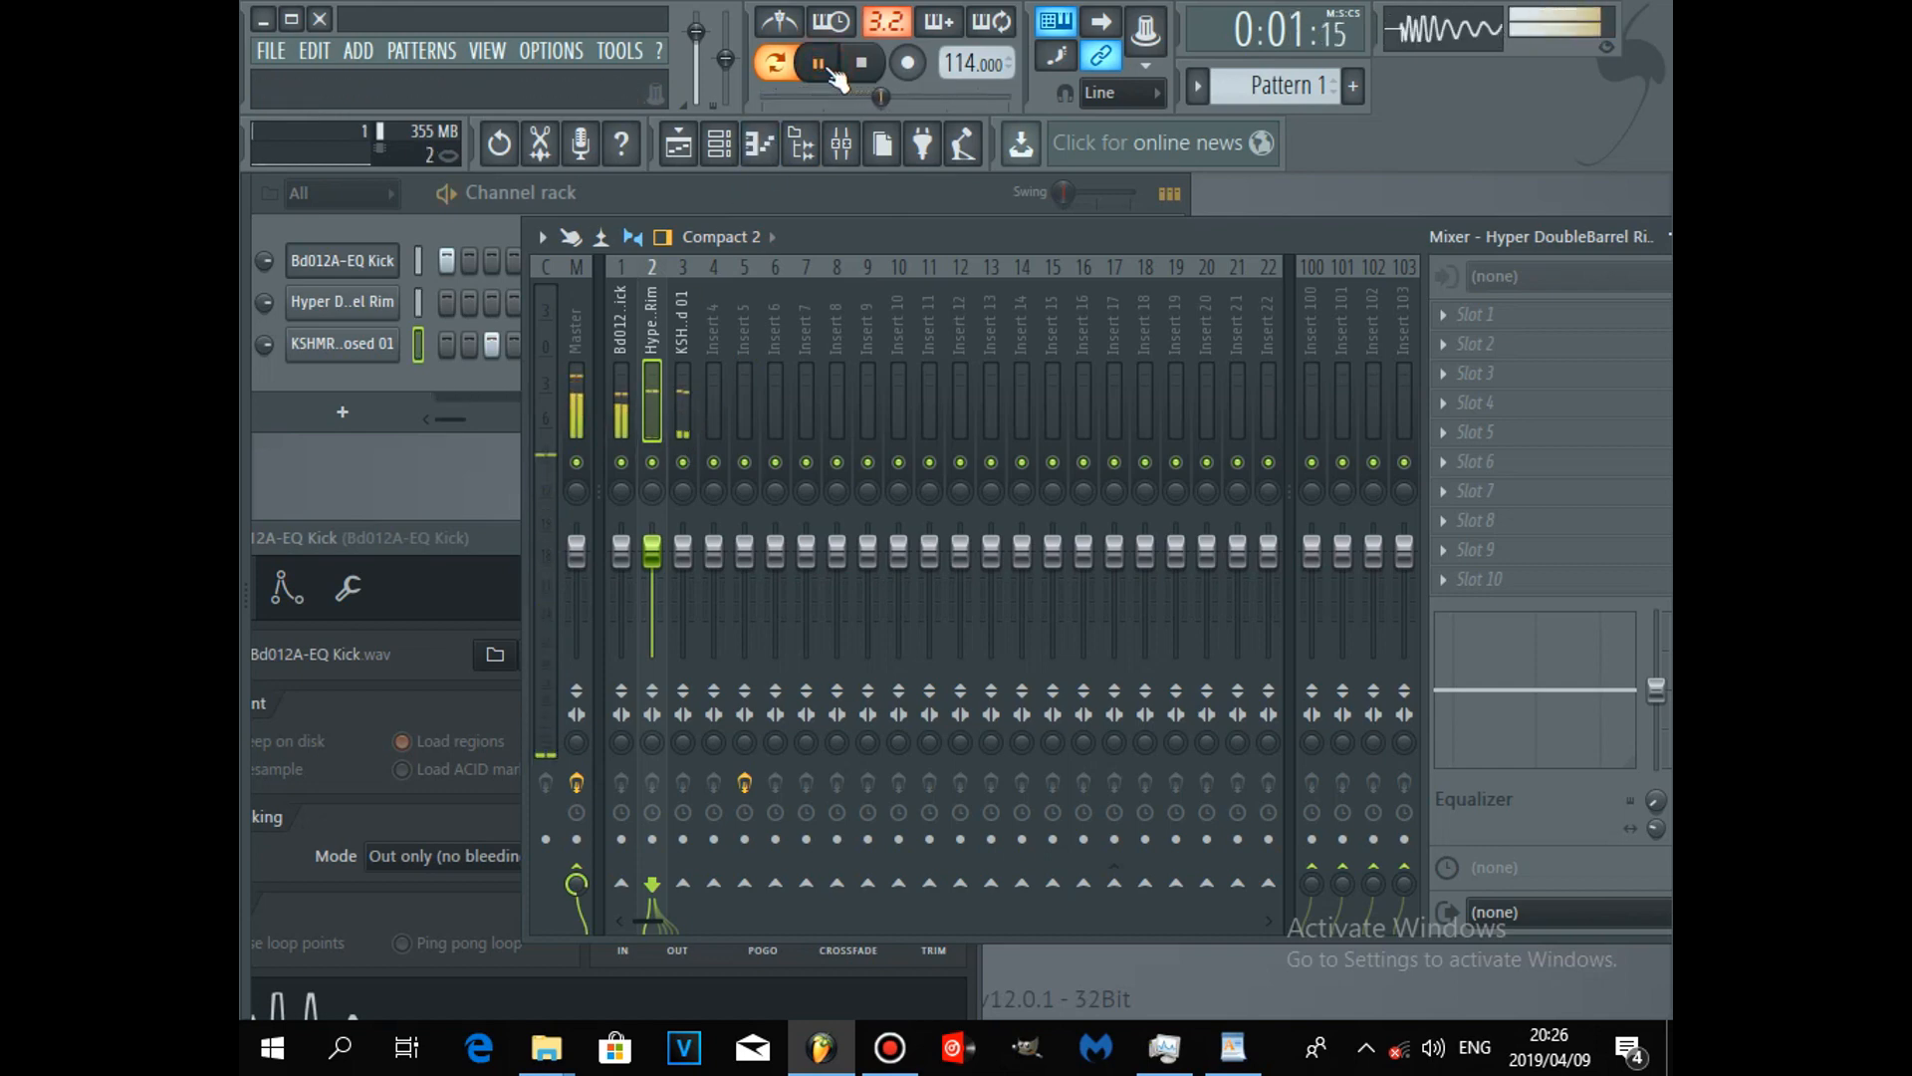
Step: Pause playback, switch the mixer's track meters to waveform display, and play the pattern briefly
{"action": "left_click", "coordinate": [833, 69]}
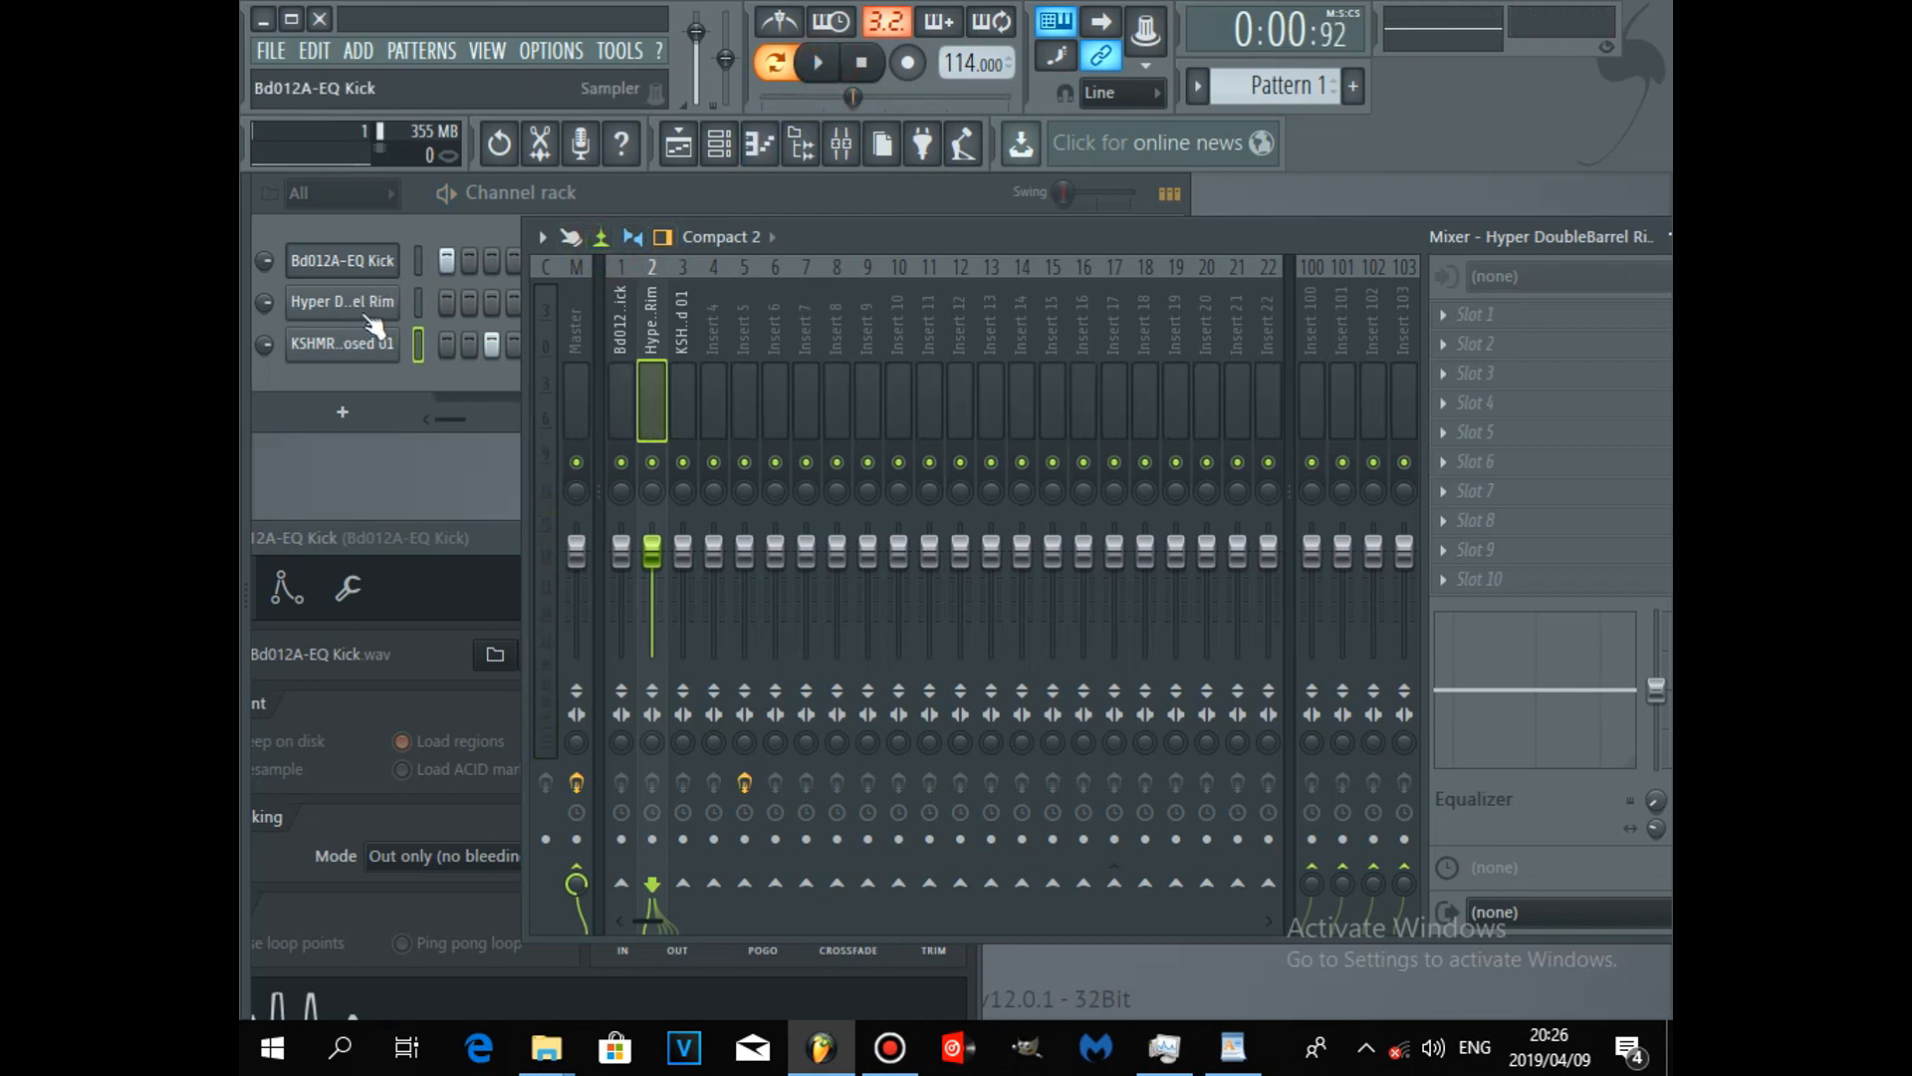
{"action": "left_click", "coordinate": [819, 66]}
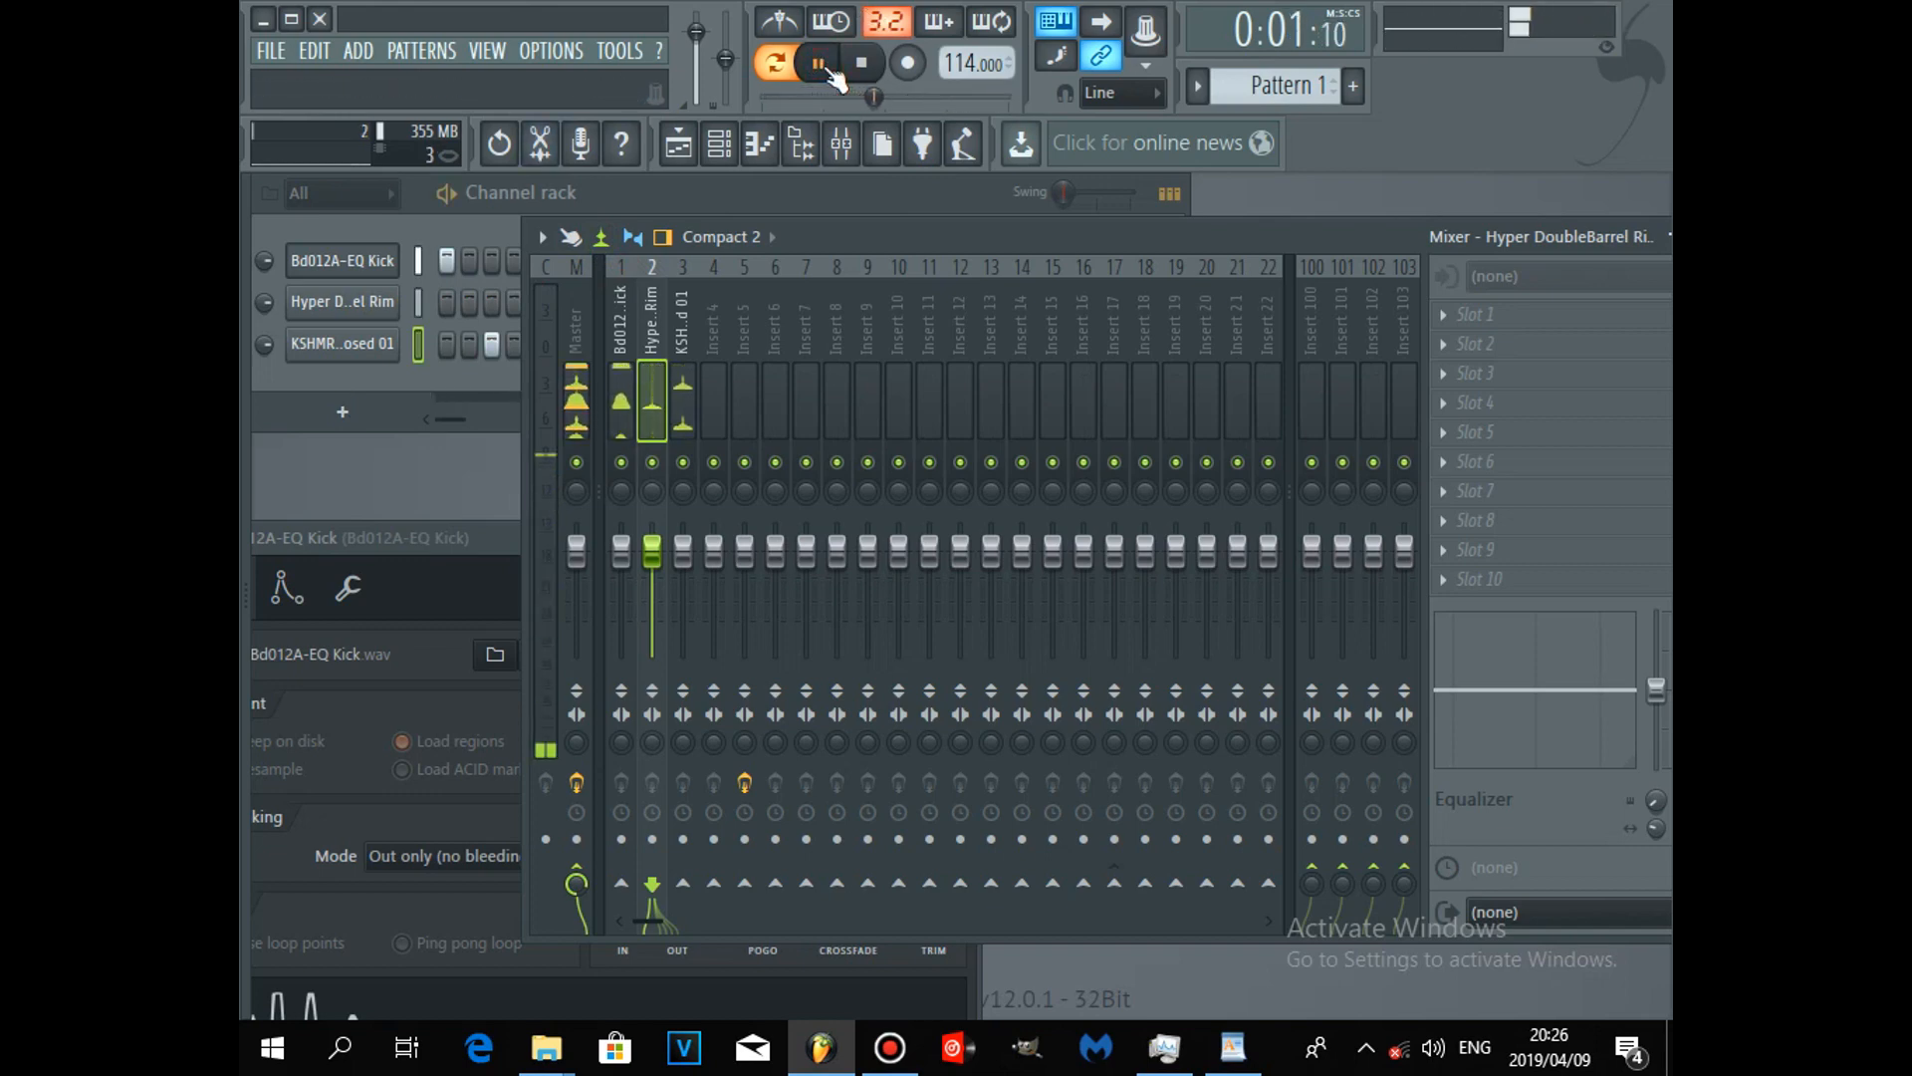
{"action": "left_click", "coordinate": [819, 66]}
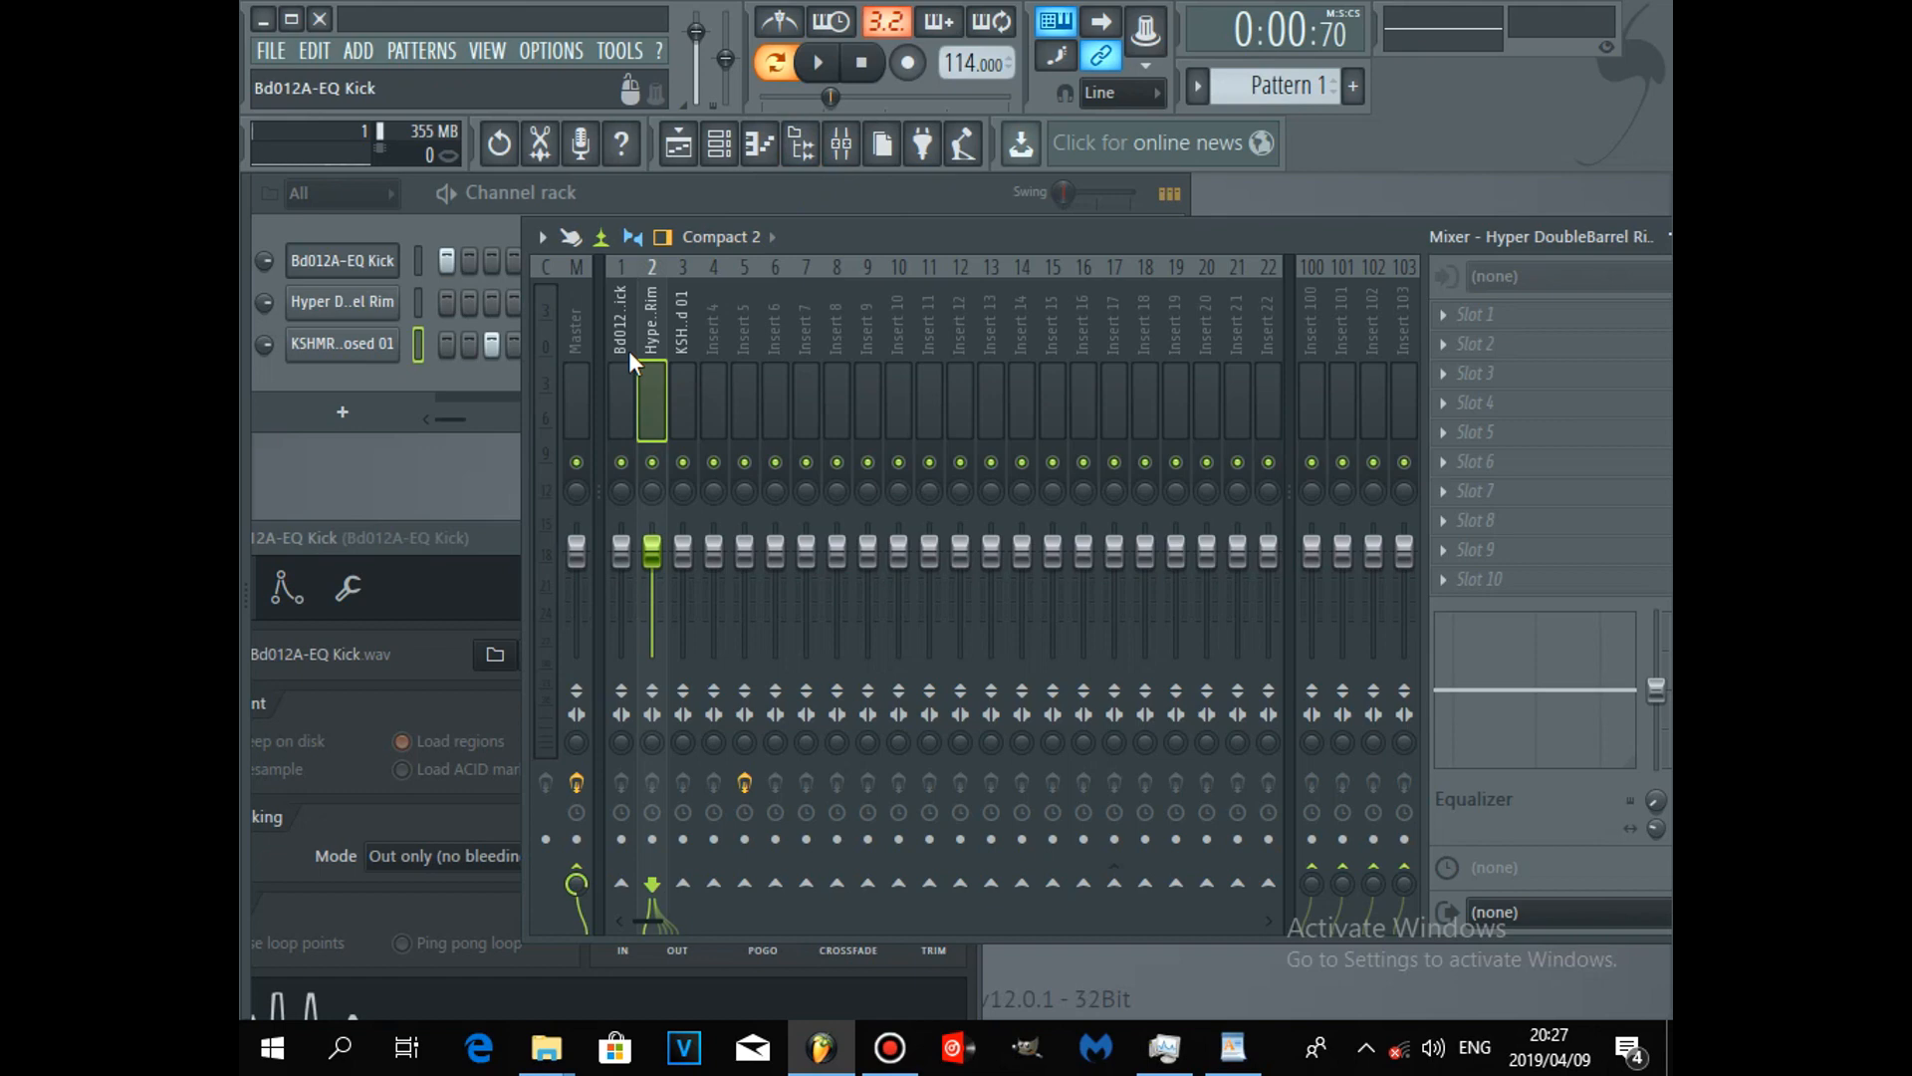
Step: Select the kick, rim and hi-hat tracks in turn and play the pattern to view their waveforms
{"action": "left_click_drag", "start_coordinate": [816, 237], "coordinate": [853, 232]}
{"action": "left_click", "coordinate": [606, 329]}
{"action": "left_click", "coordinate": [633, 321]}
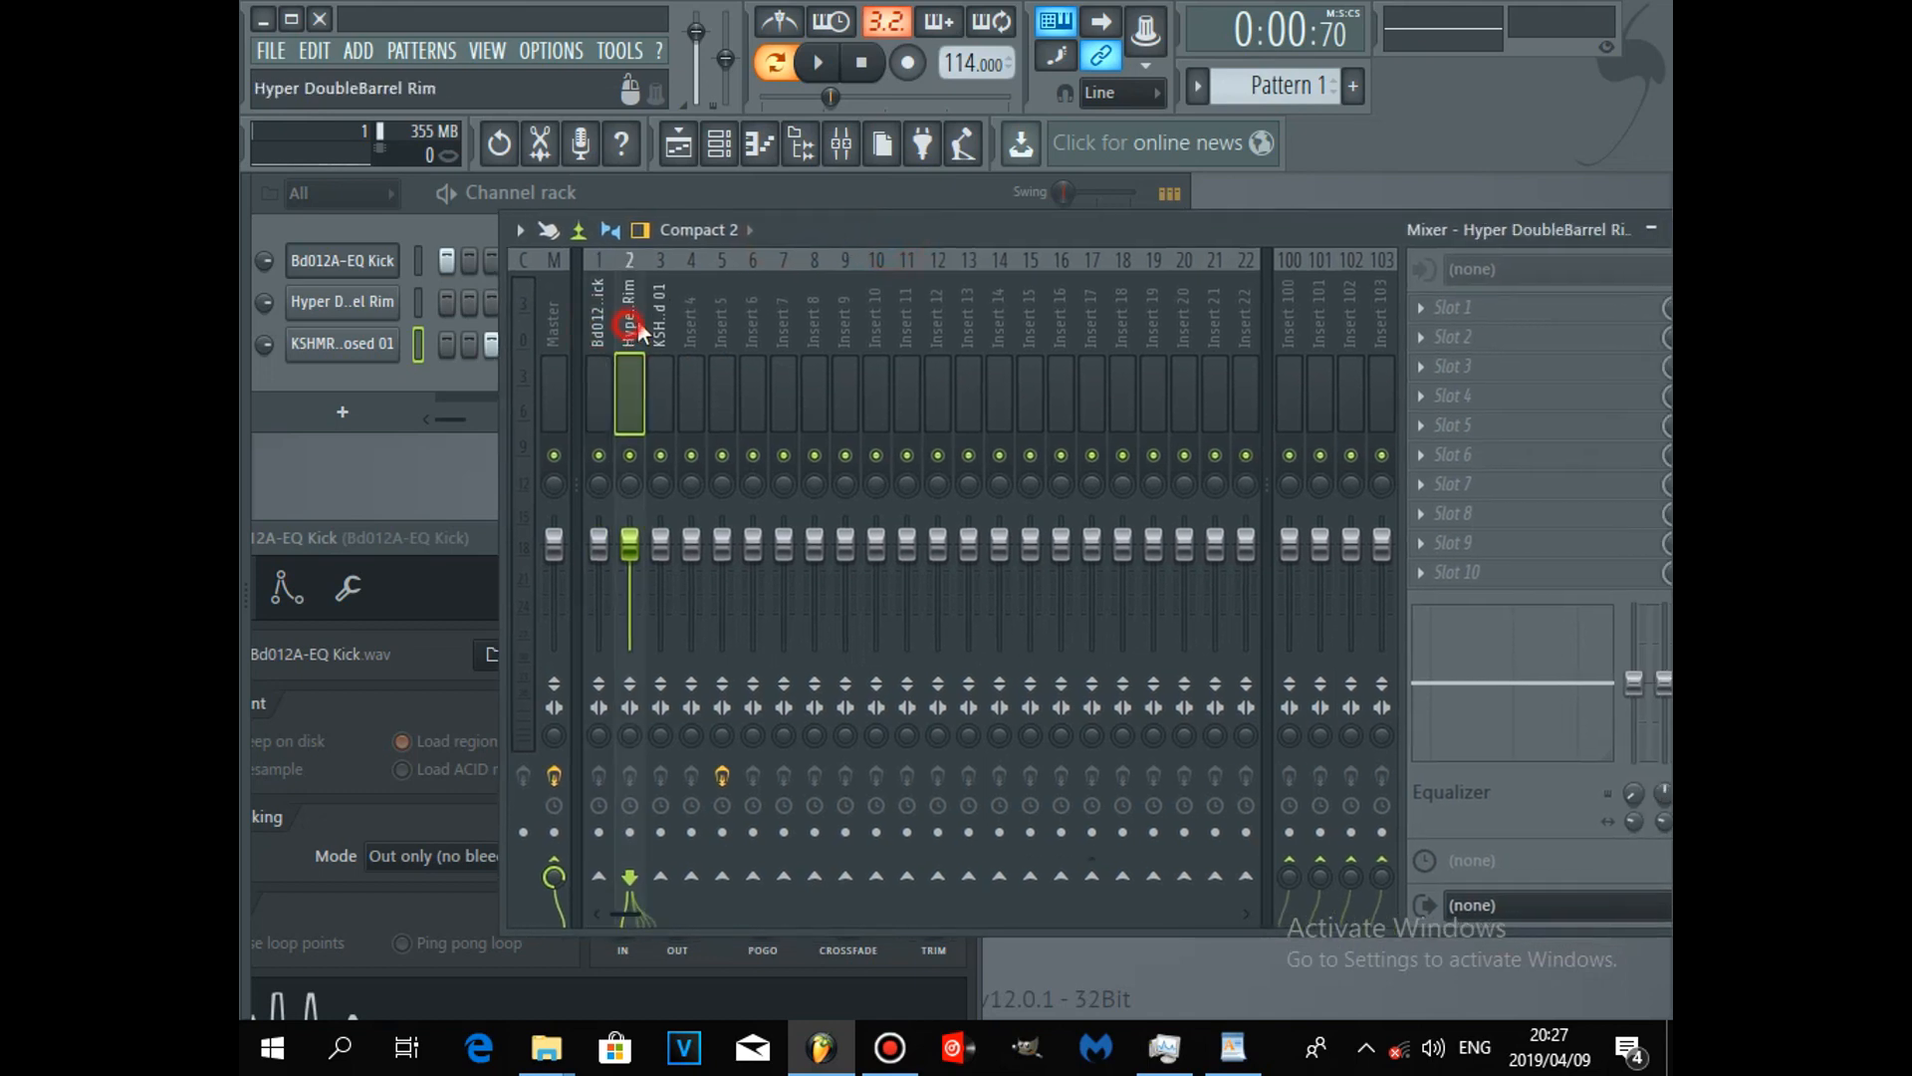
{"action": "left_click", "coordinate": [657, 321]}
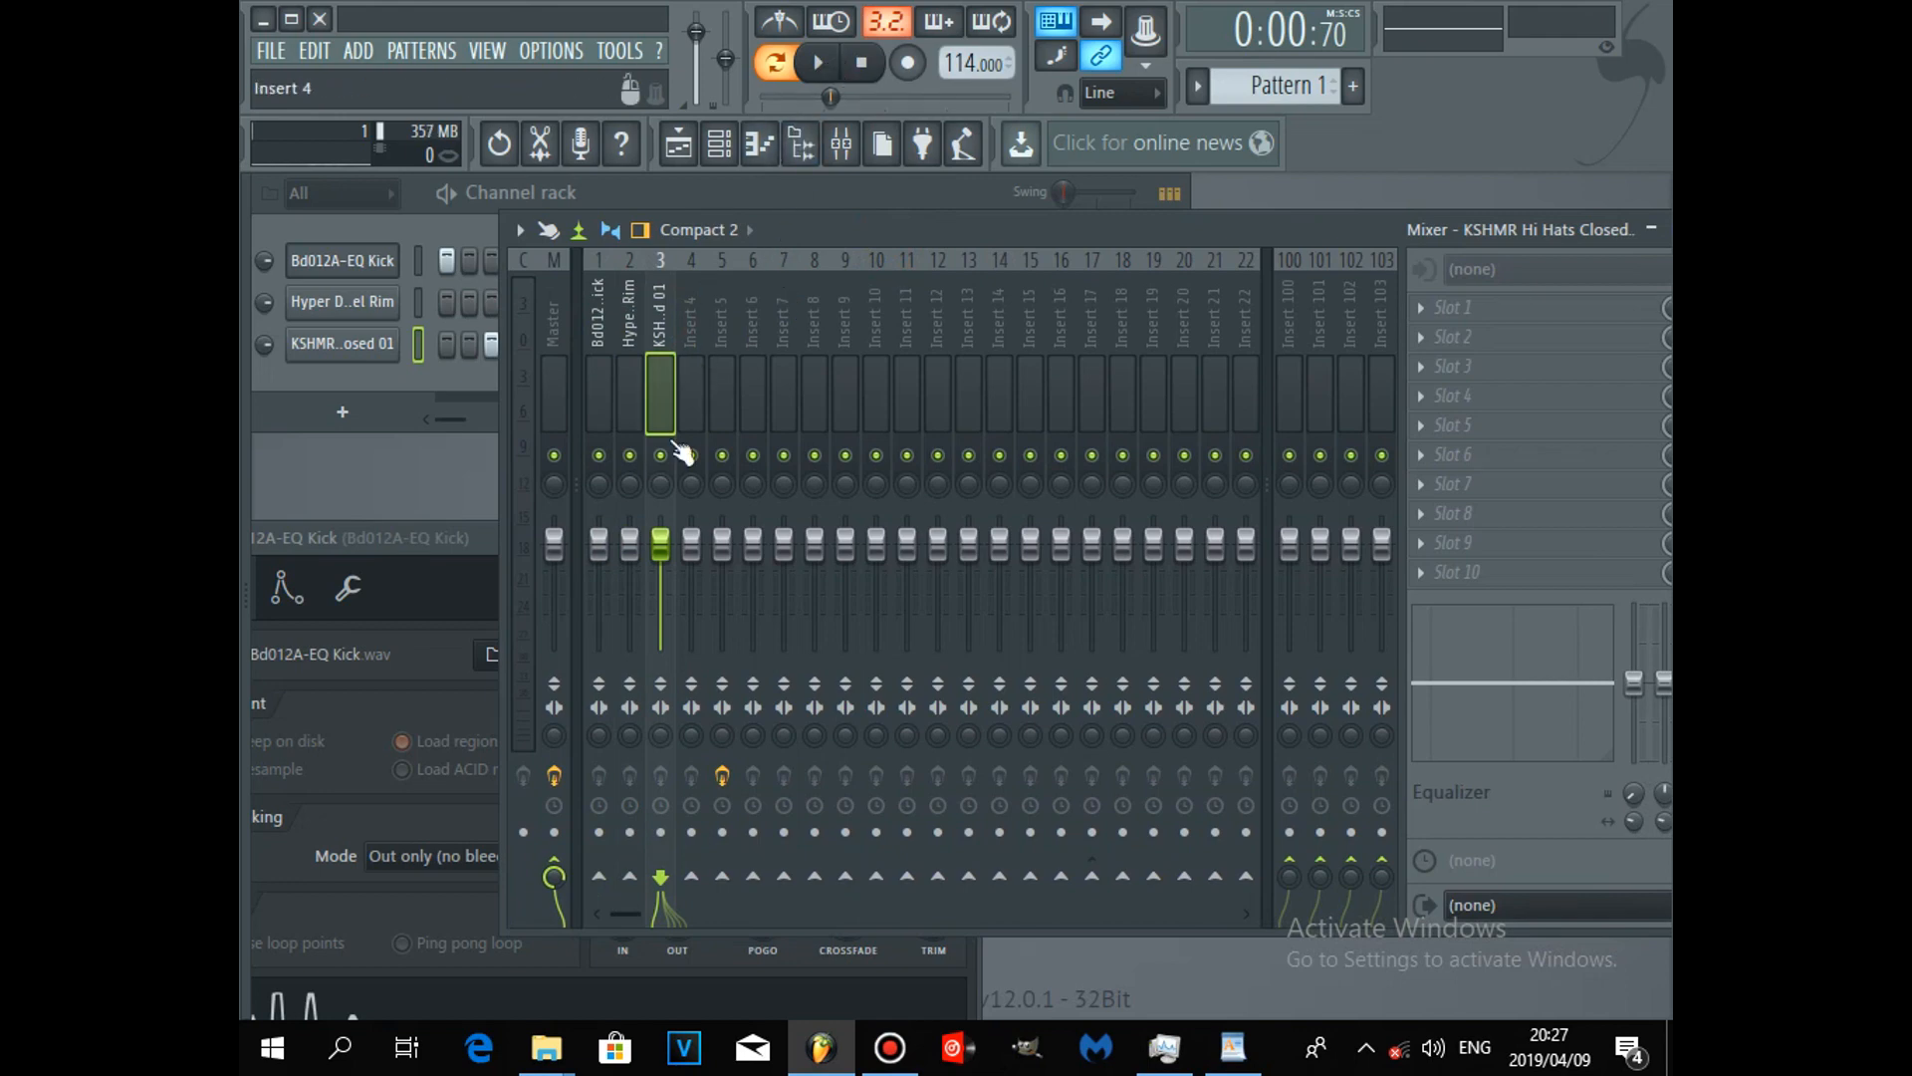
{"action": "left_click", "coordinate": [826, 78]}
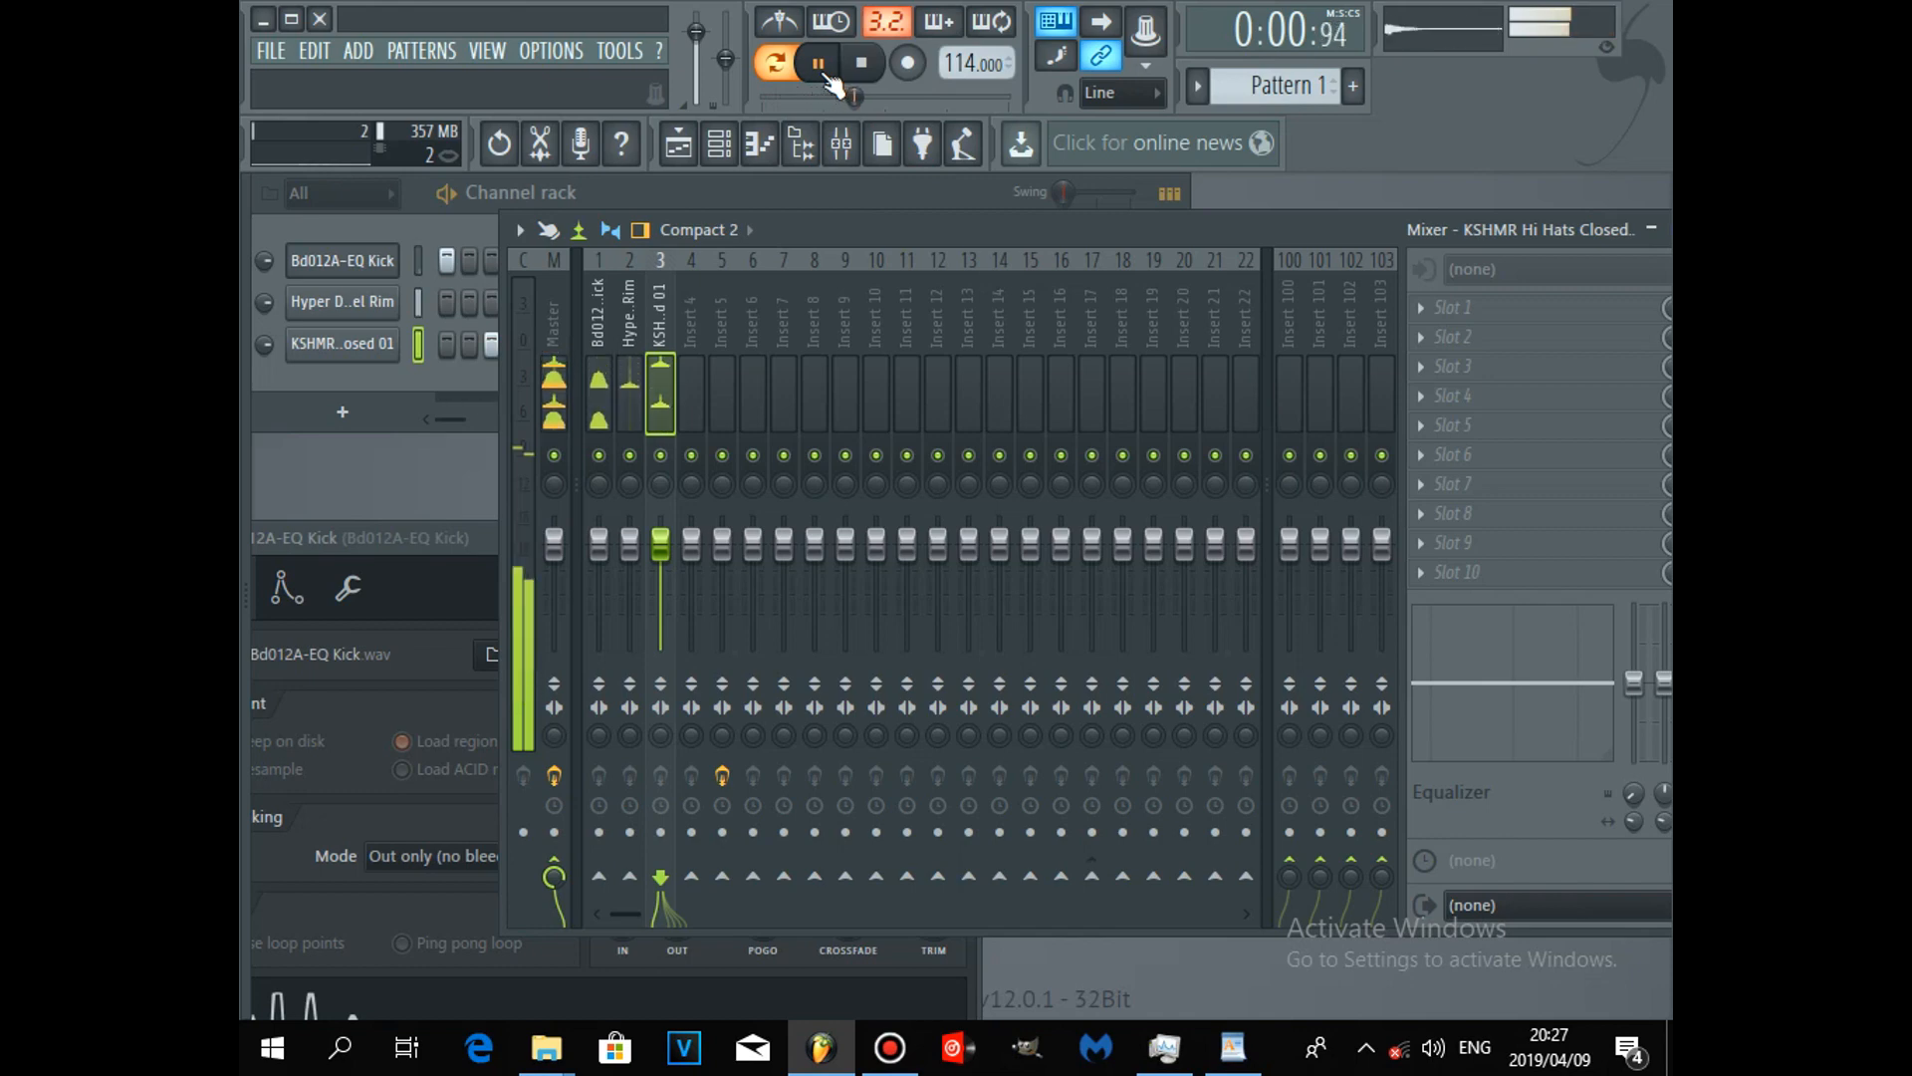
{"action": "left_click", "coordinate": [827, 76]}
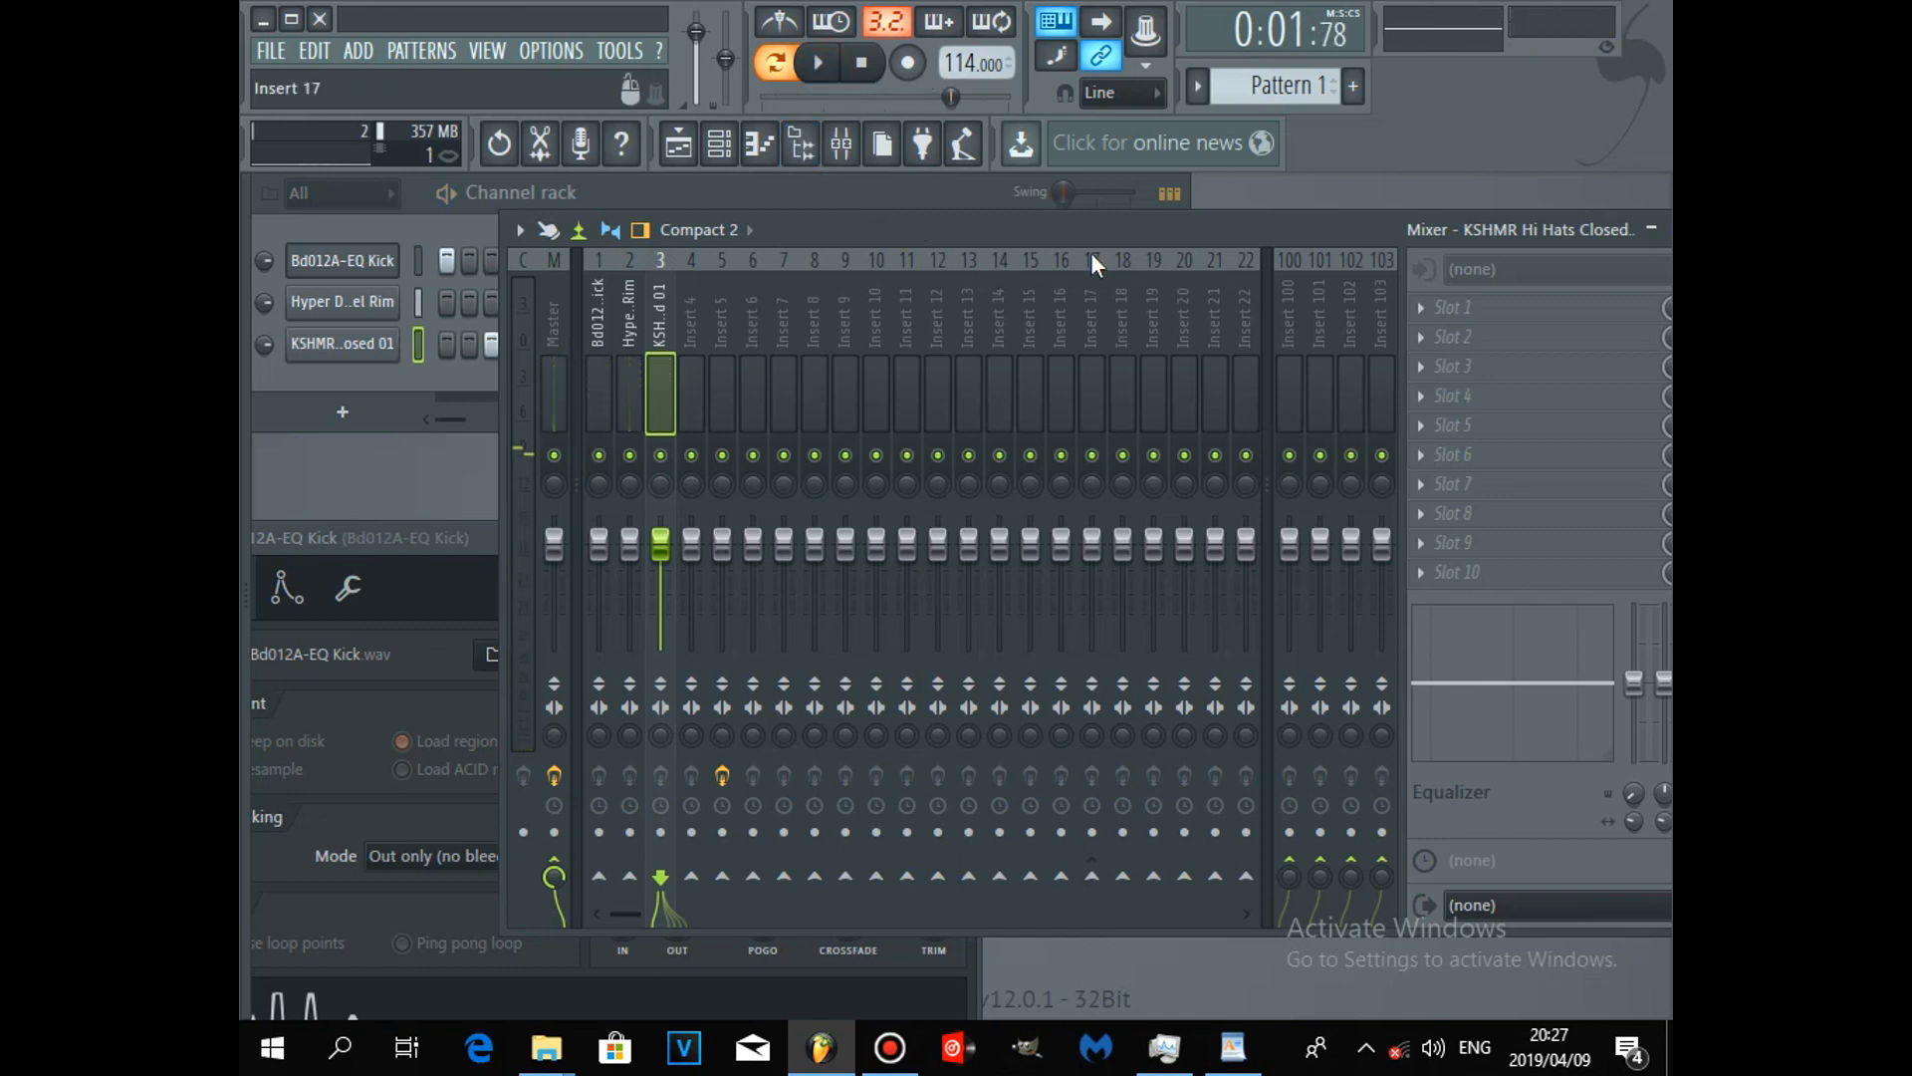
Step: Load Fruity Parametric EQ 2 into slot 1 and Fruity Reeverb 2 into slot 2 of the KSHMR Hi Hats Closed 01 track
{"action": "left_click_drag", "start_coordinate": [1089, 227], "coordinate": [1001, 217]}
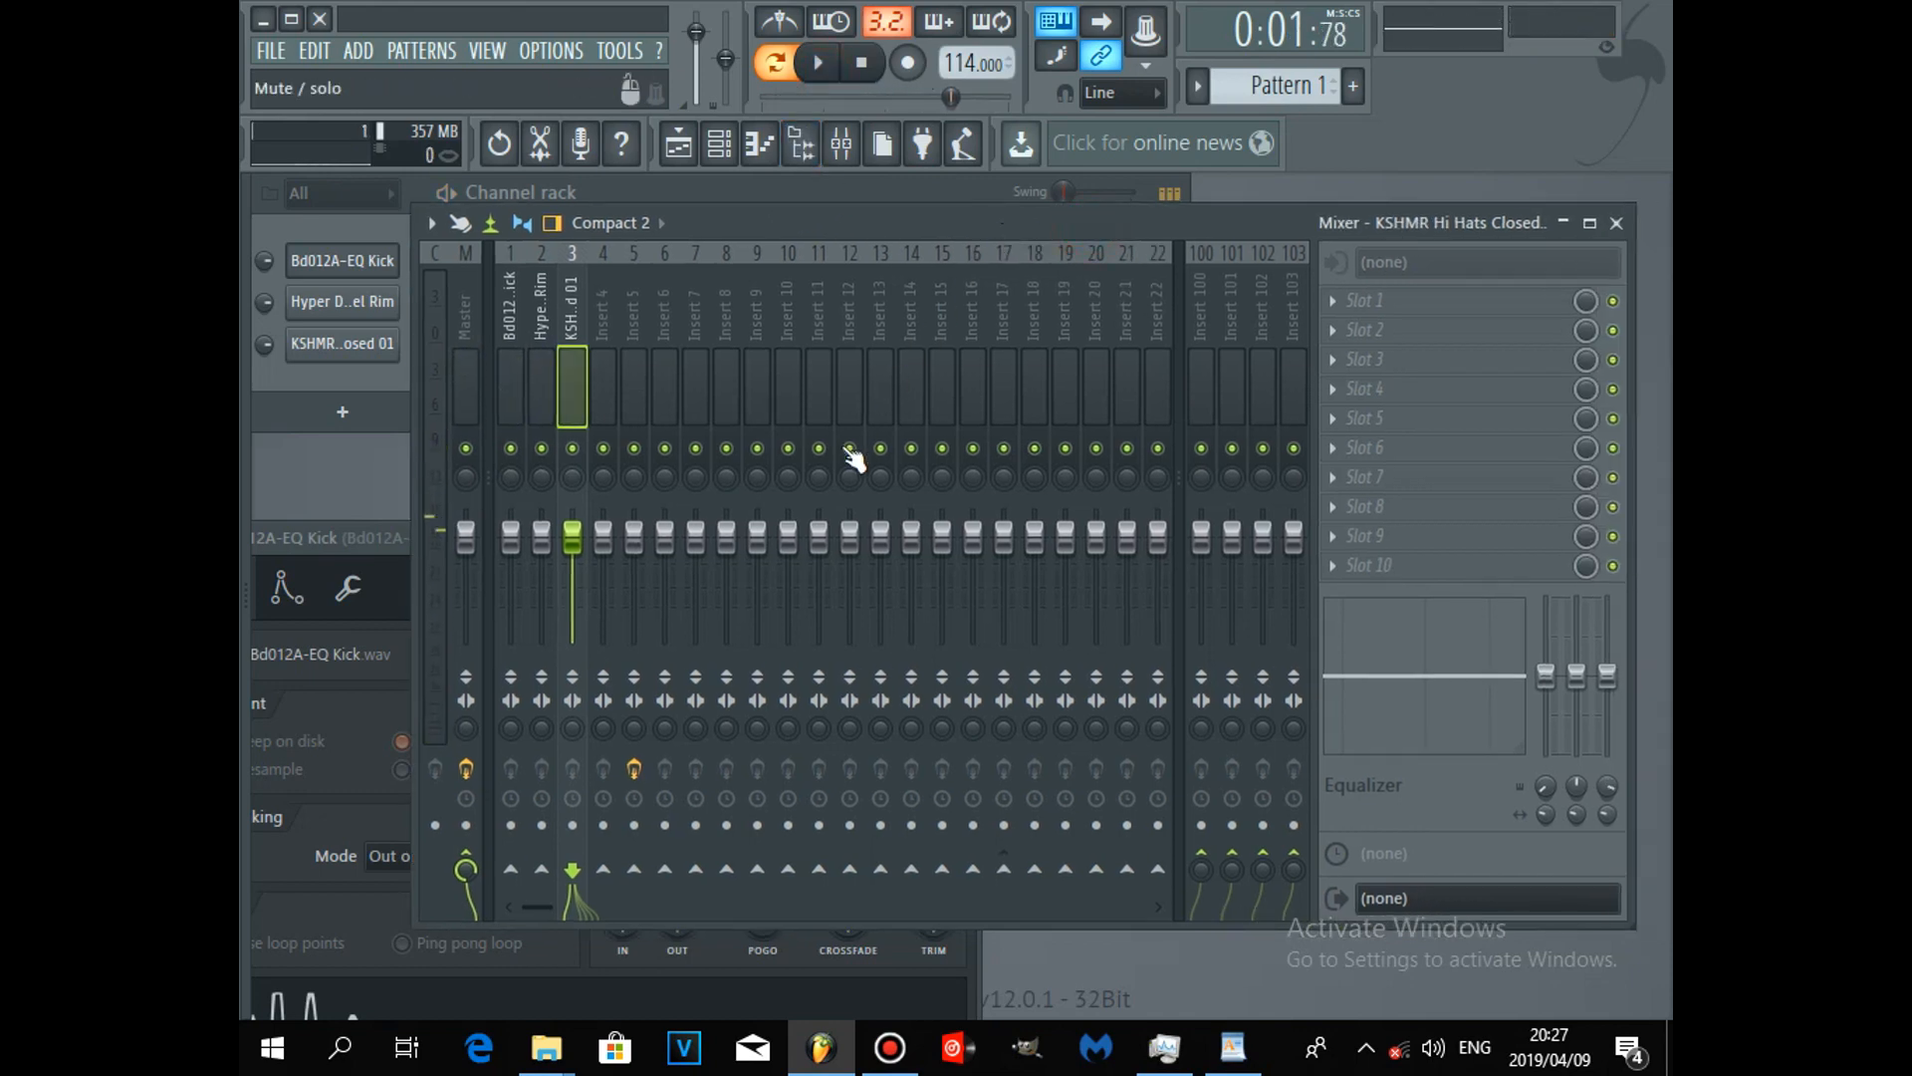
{"action": "left_click_drag", "start_coordinate": [1101, 224], "coordinate": [1004, 211]}
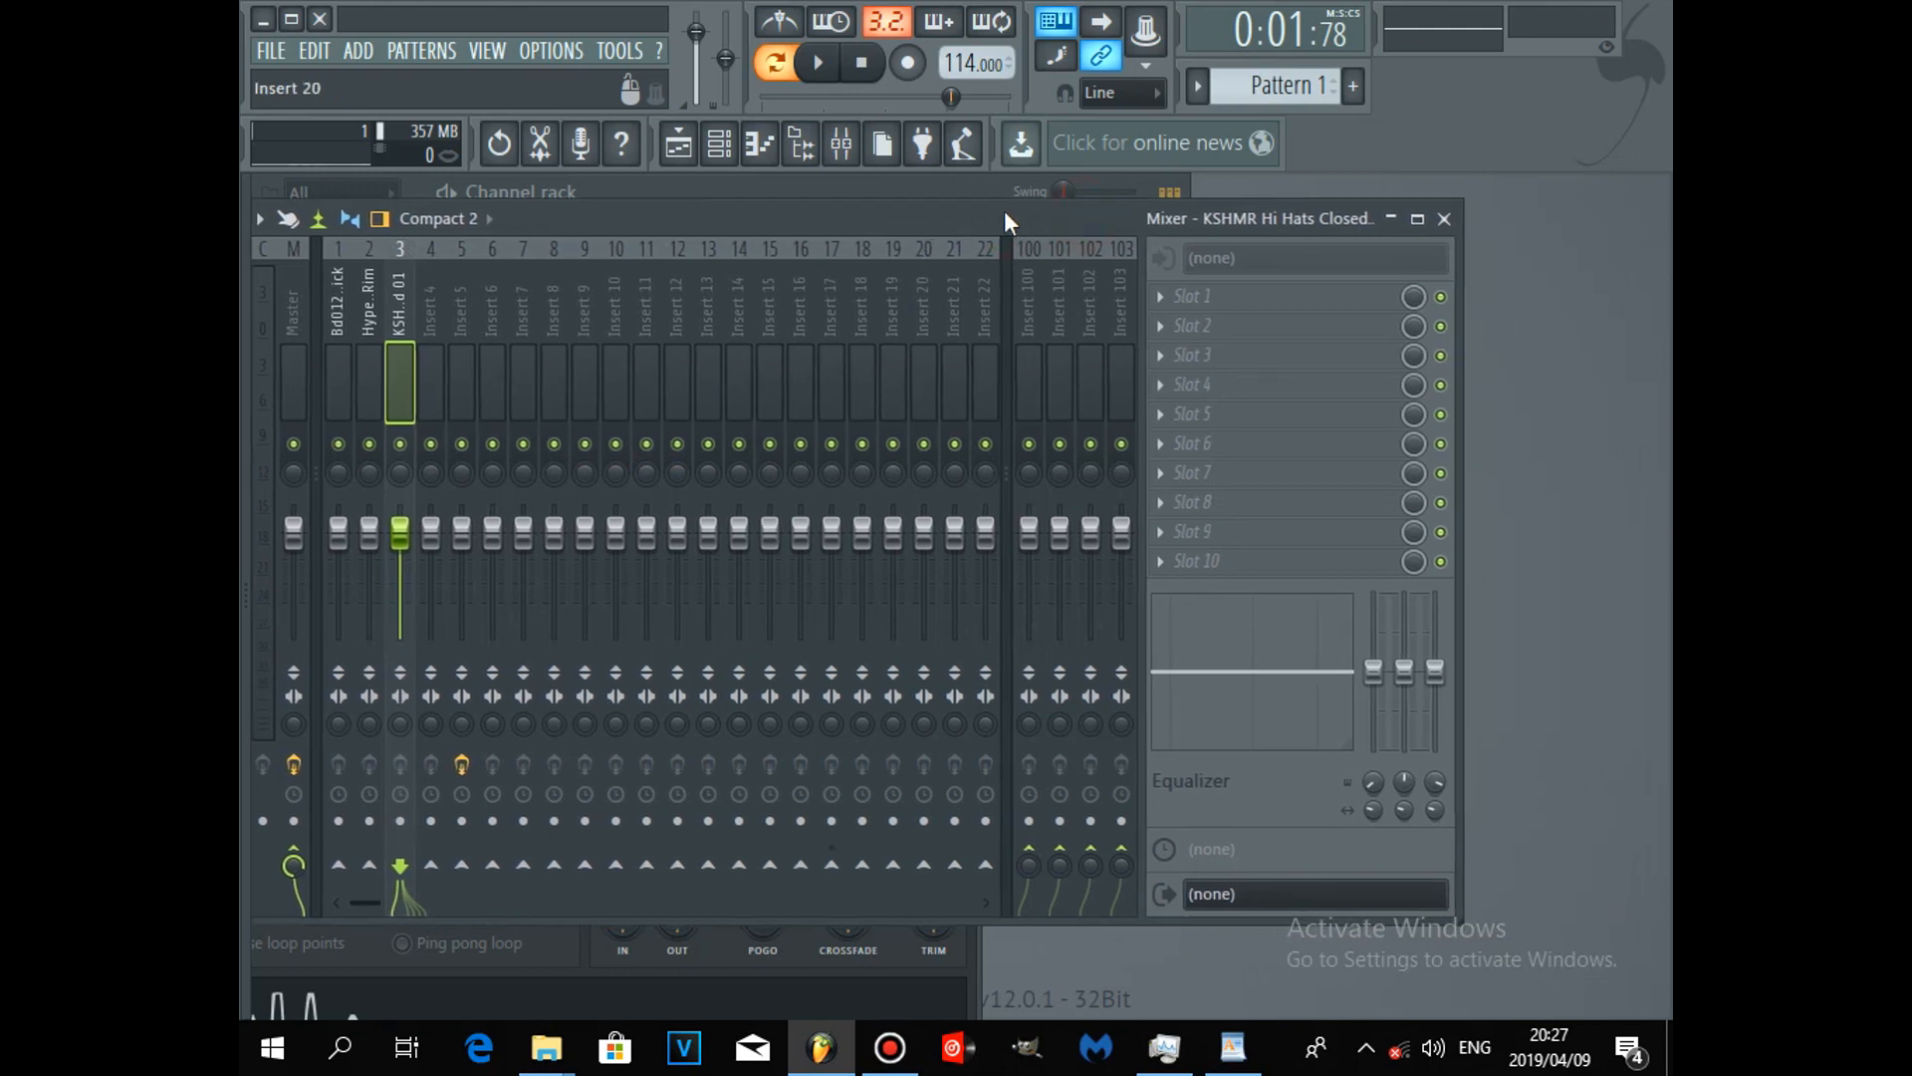
{"action": "left_click", "coordinate": [1161, 295]}
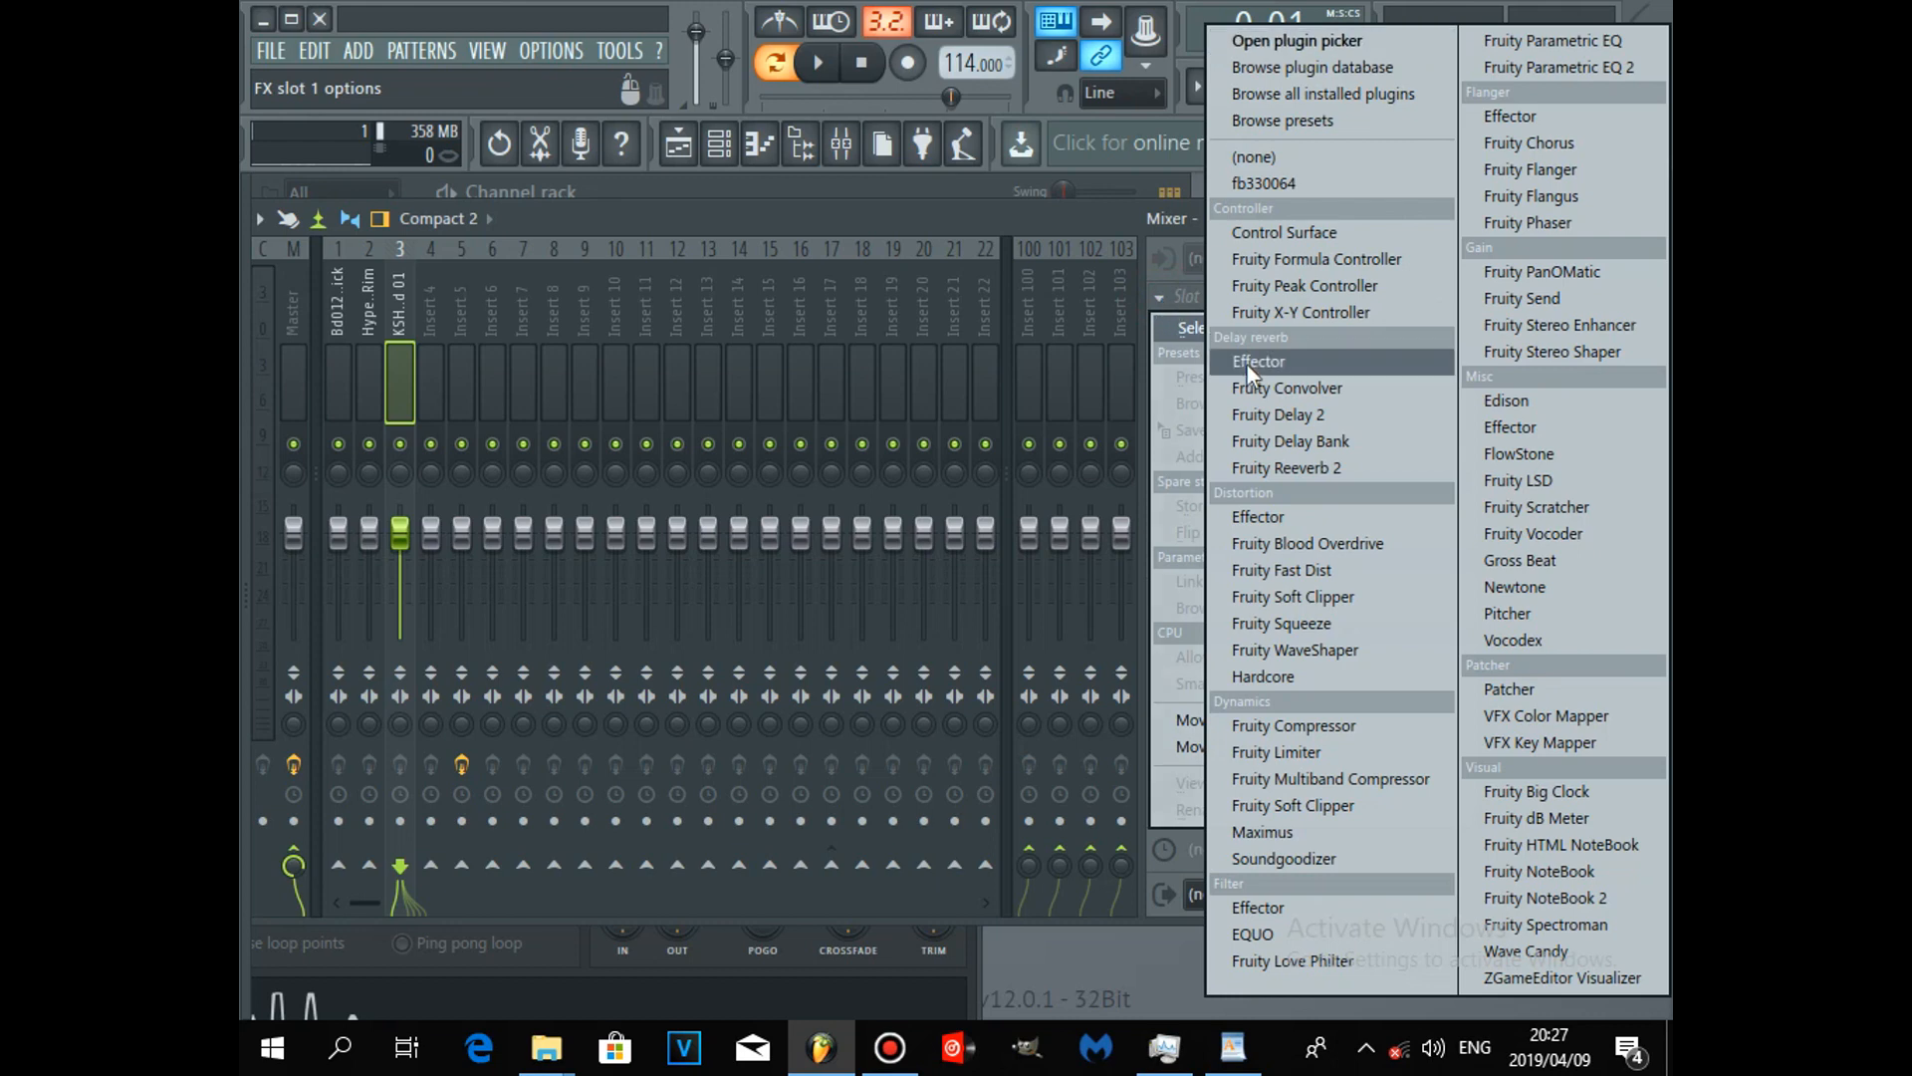
{"action": "left_click", "coordinate": [1603, 66]}
{"action": "left_click", "coordinate": [1267, 321]}
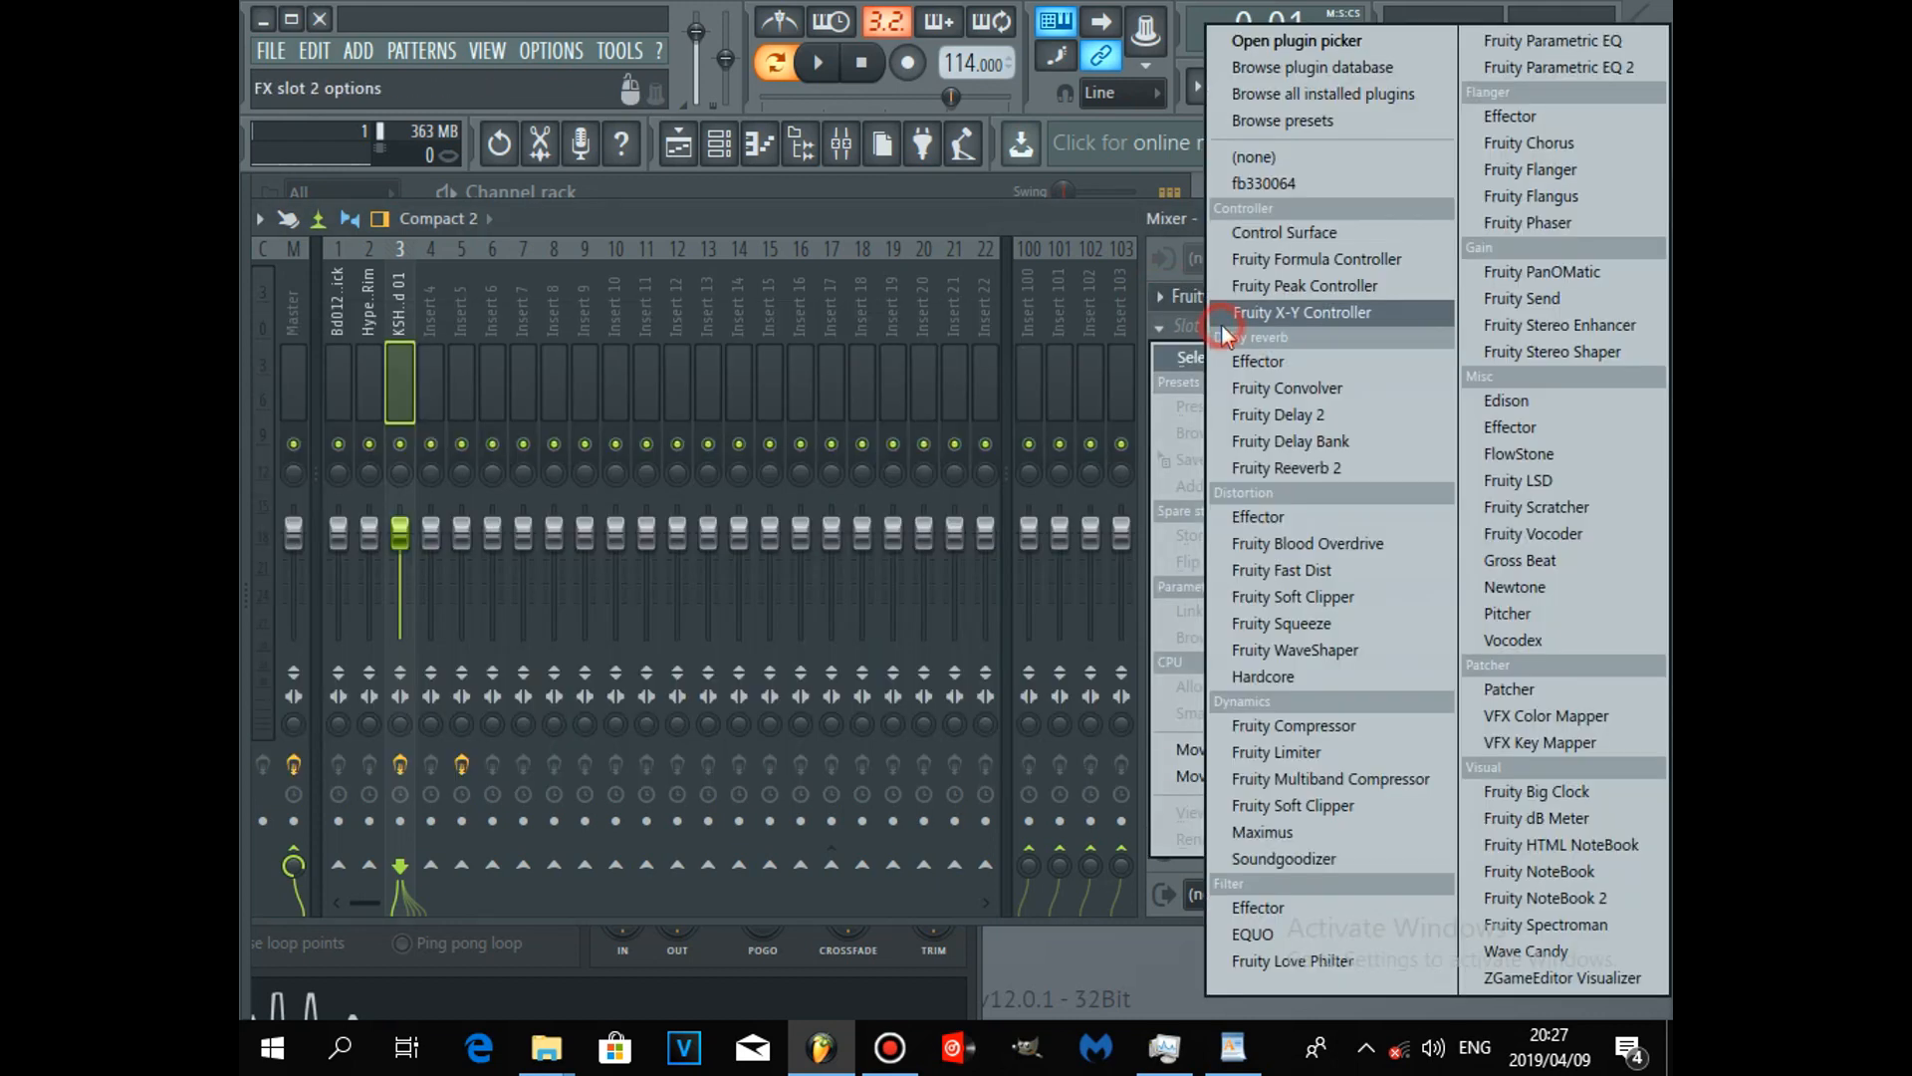
{"action": "left_click", "coordinate": [1285, 469]}
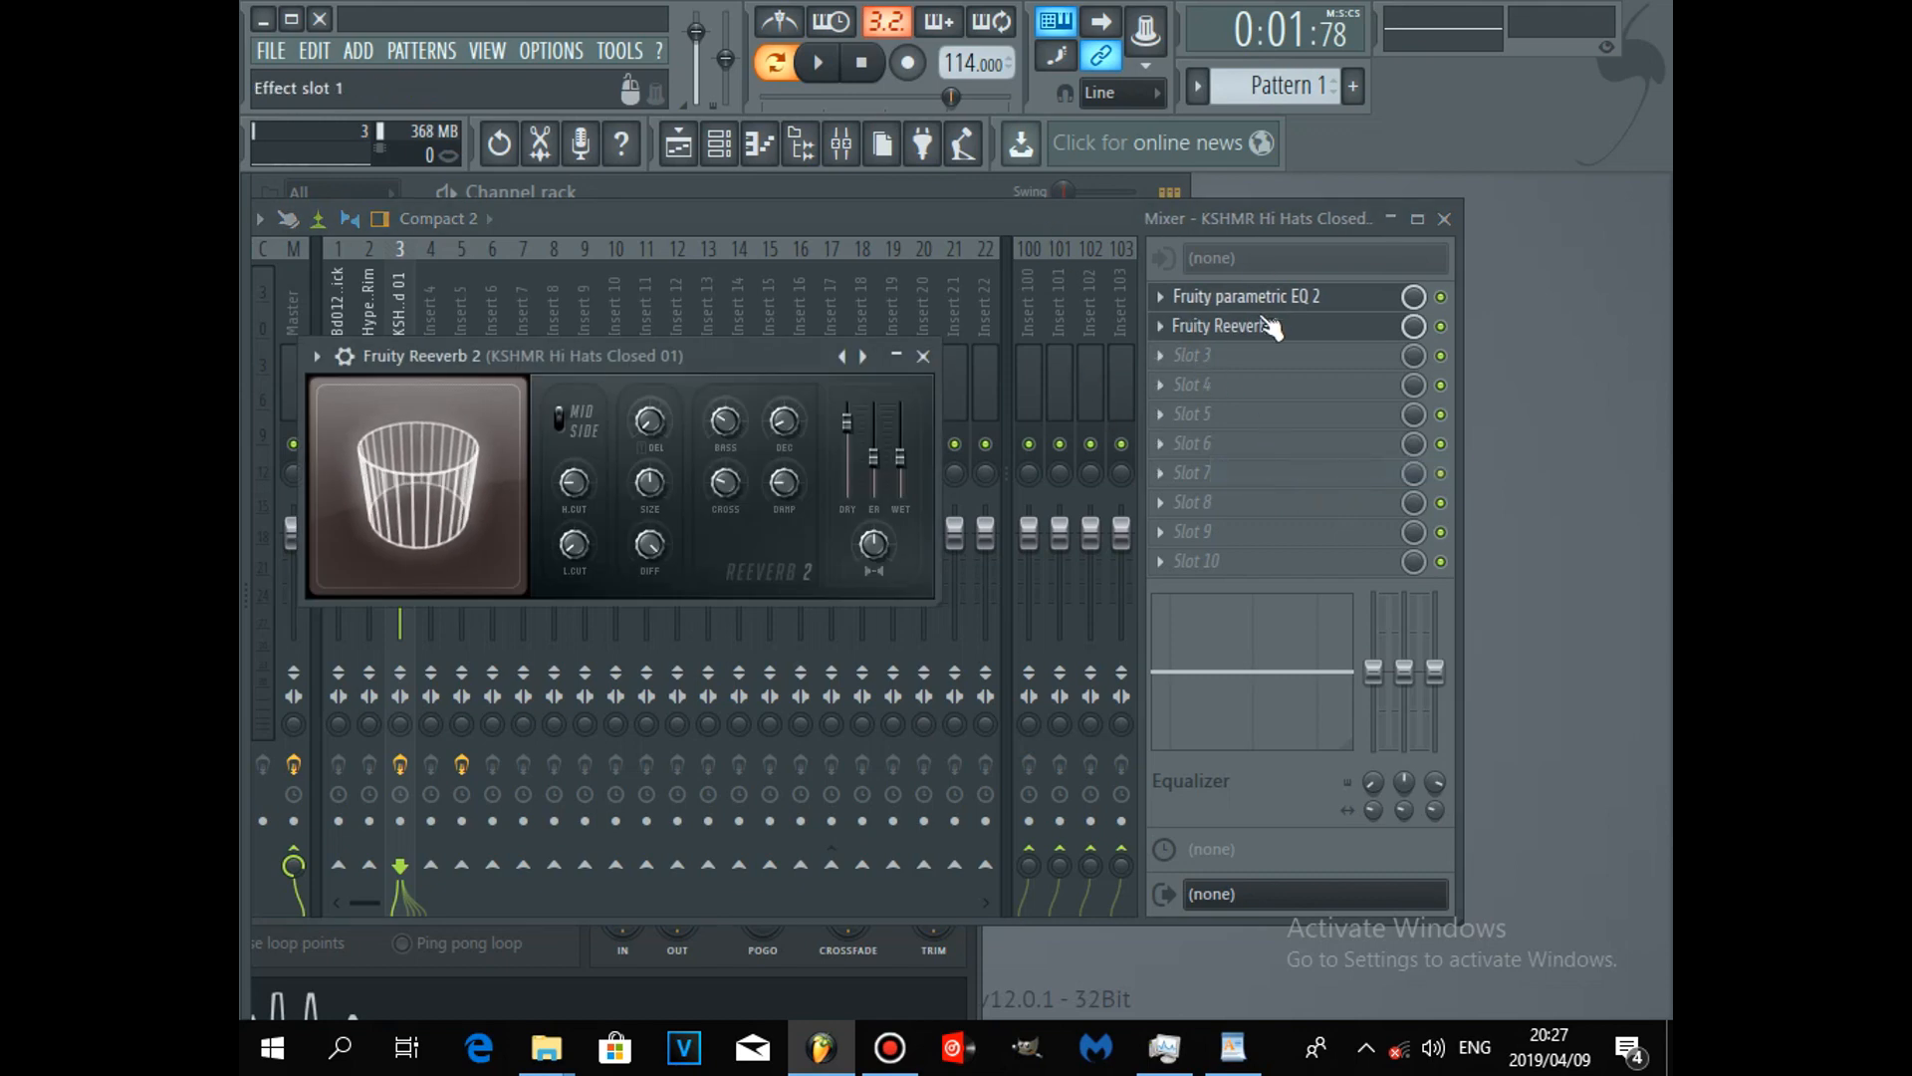
Step: Bring the mixer to the front beside the plugin windows and open the hi-hat track's Fruity Parametric EQ 2 editor
{"action": "left_click", "coordinate": [992, 228]}
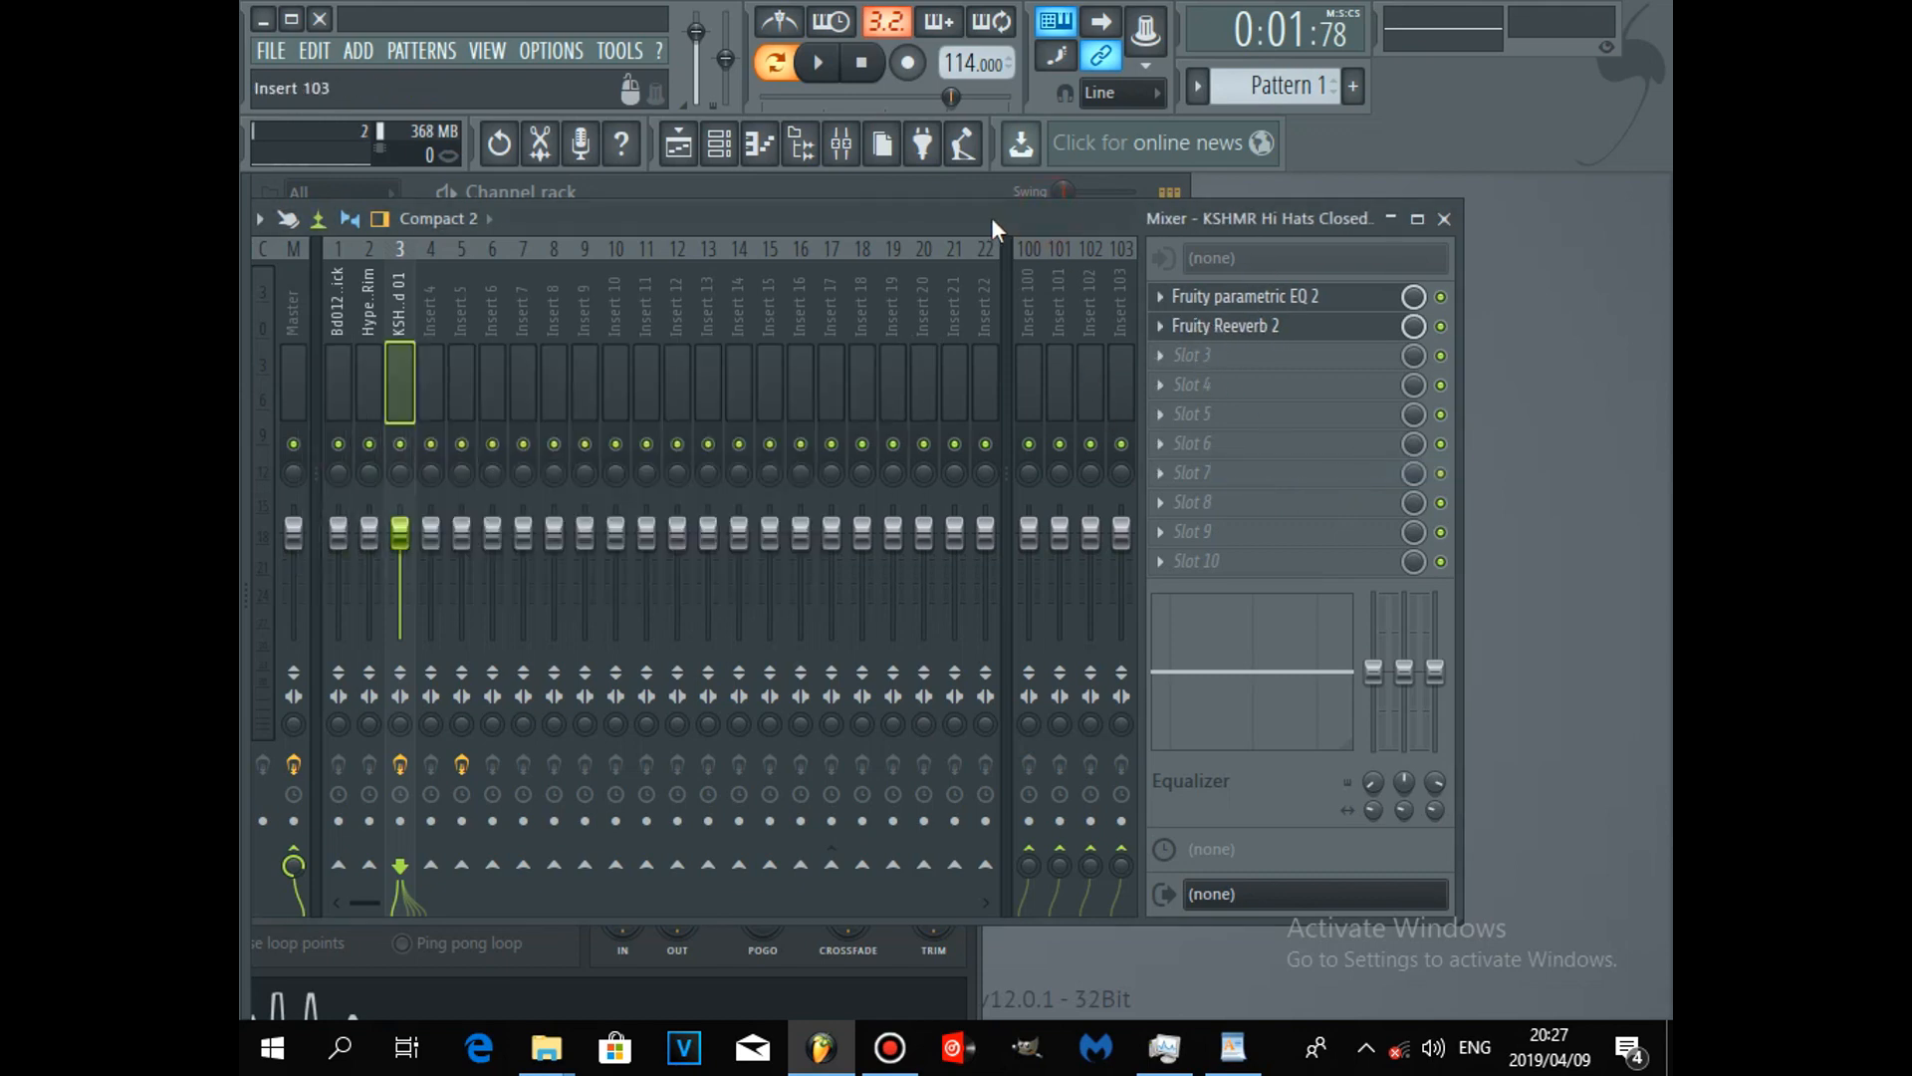
{"action": "left_click_drag", "start_coordinate": [1024, 221], "coordinate": [877, 216]}
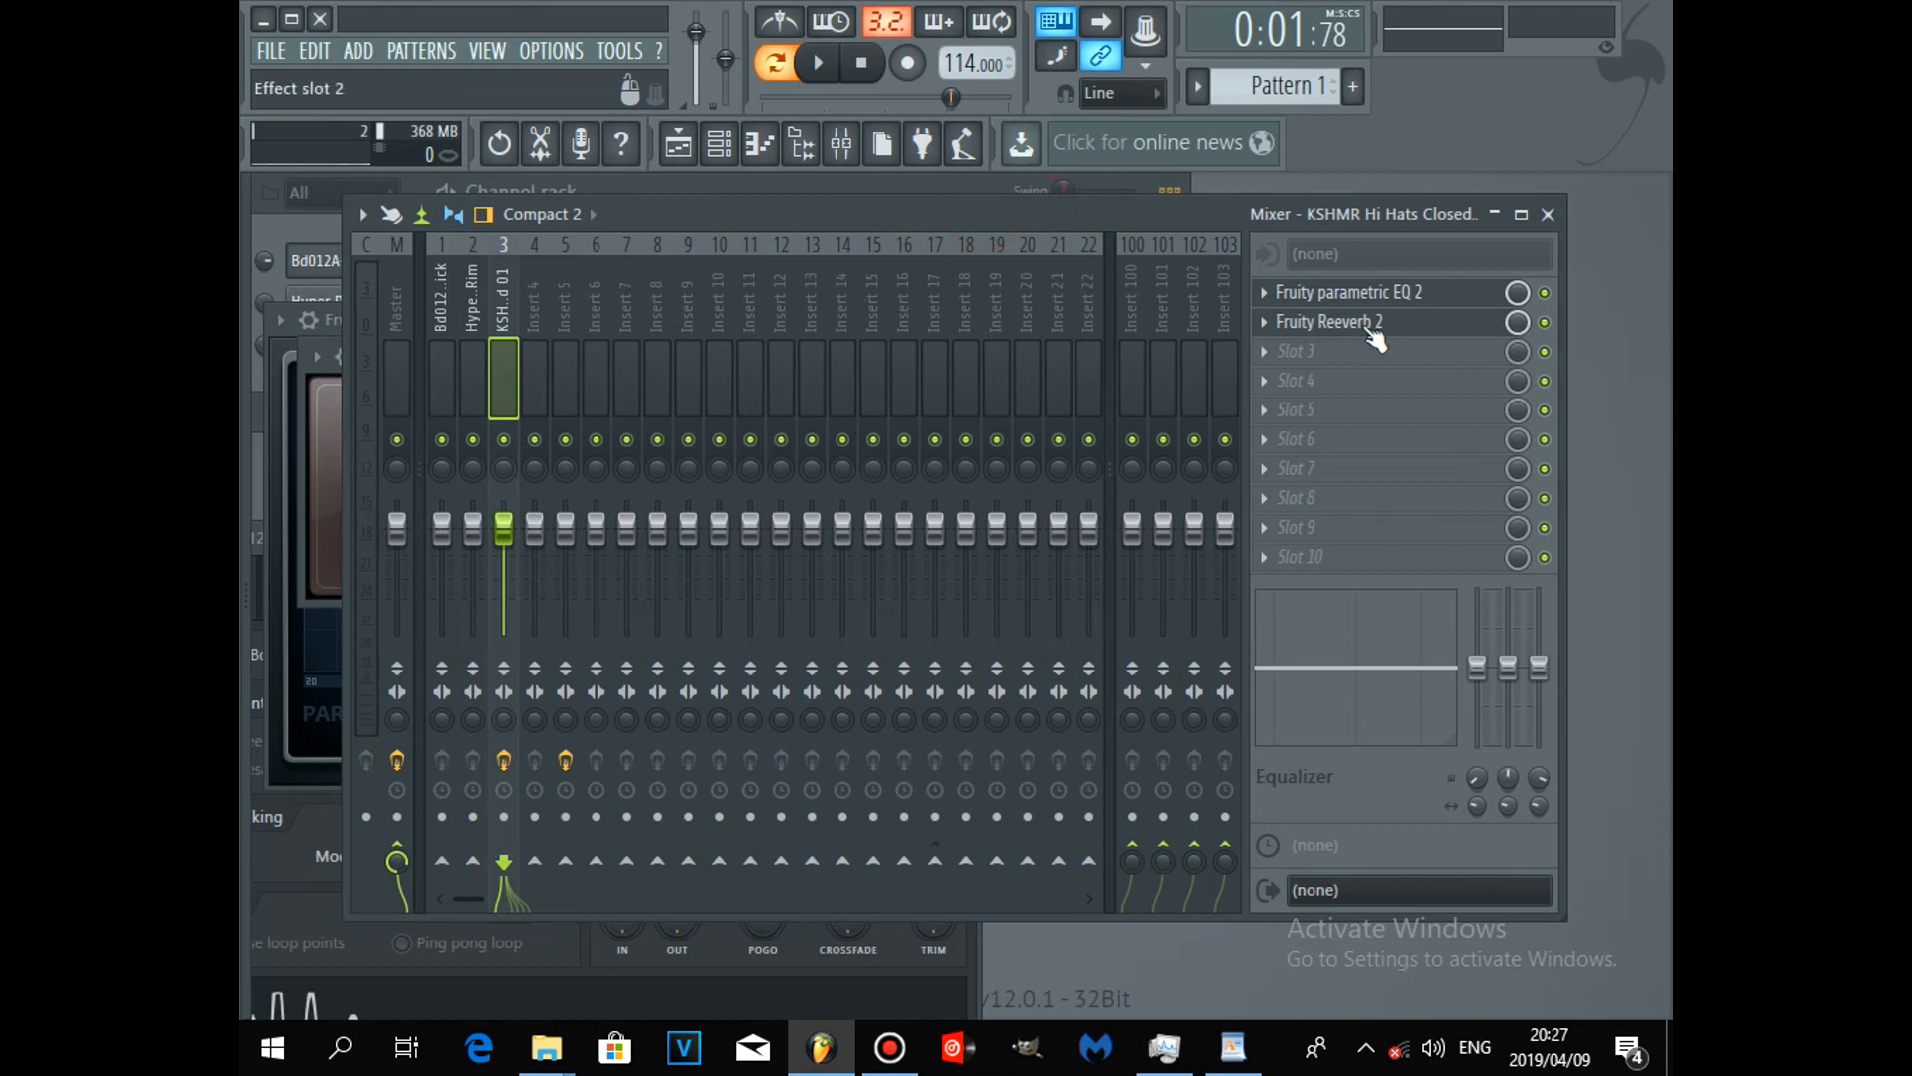
{"action": "left_click", "coordinate": [1399, 292]}
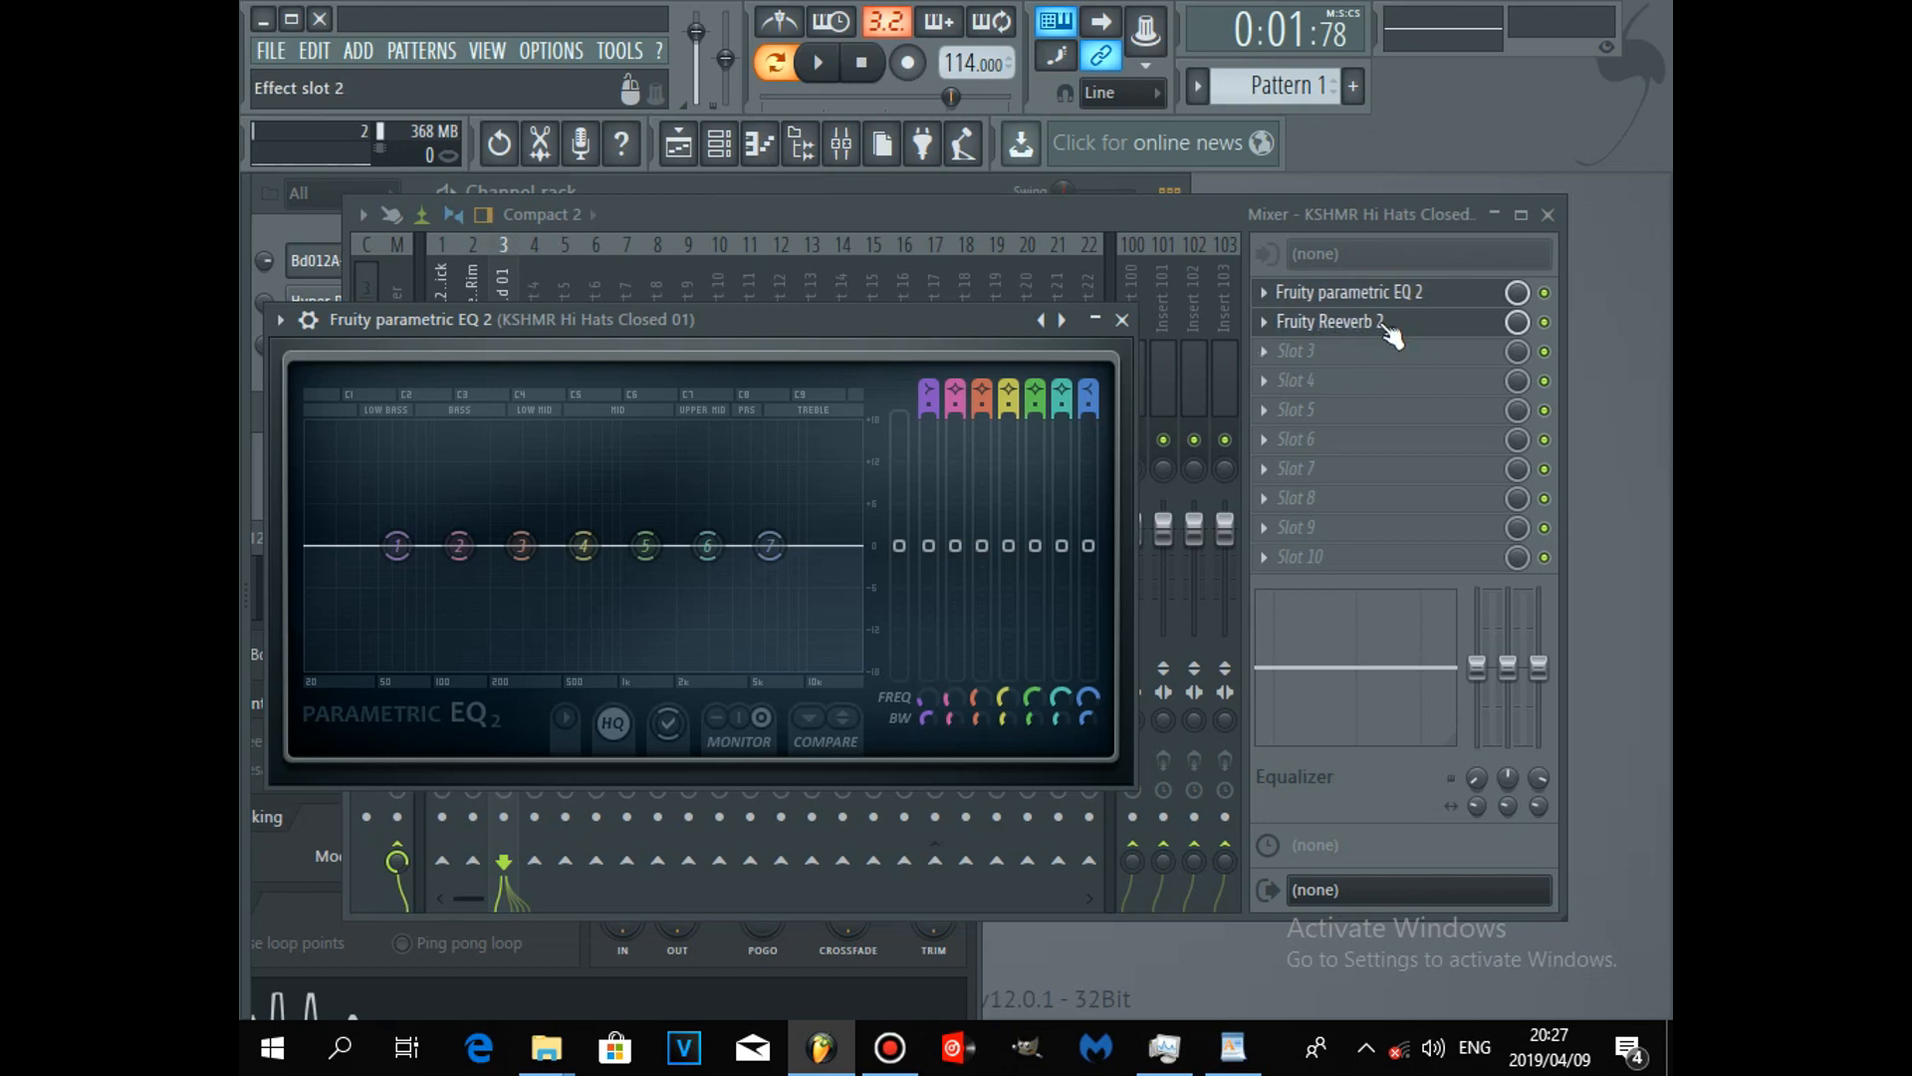
{"action": "left_click_drag", "start_coordinate": [791, 315], "coordinate": [1015, 621]}
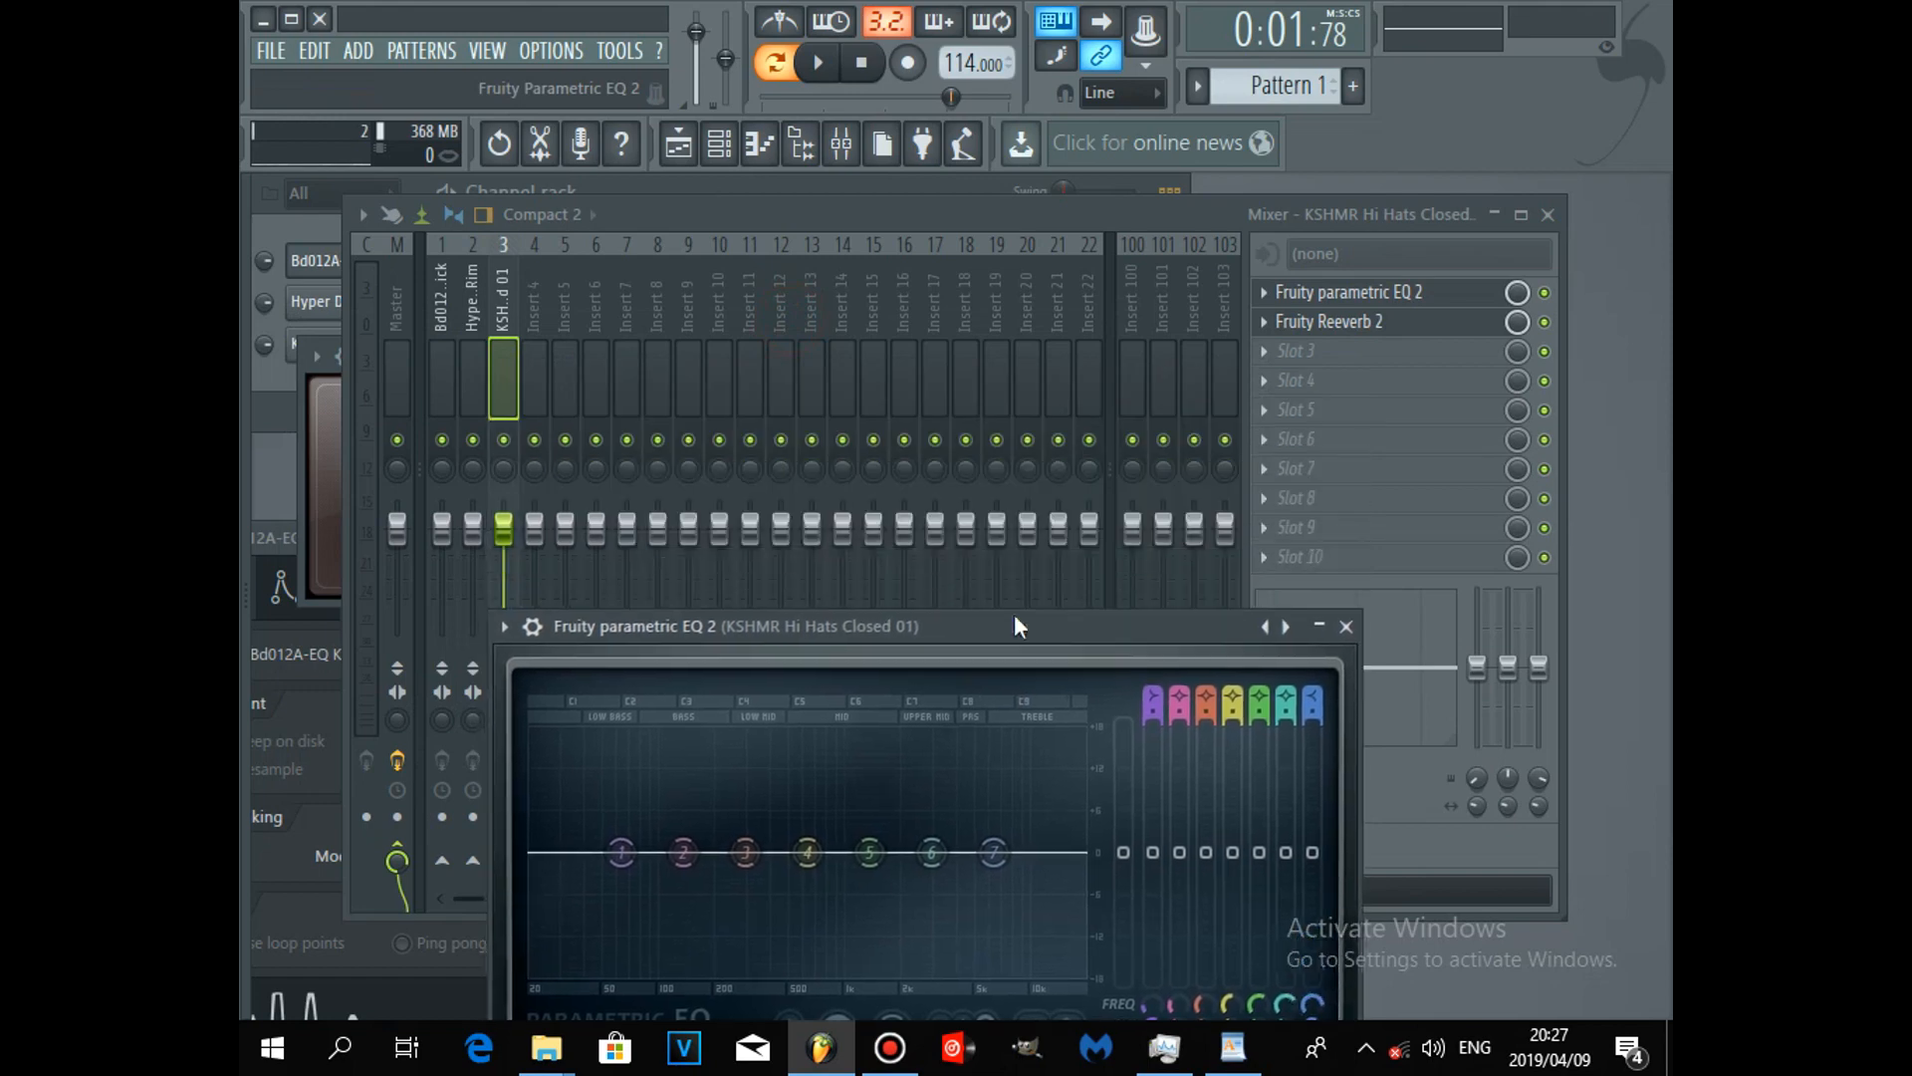
Step: Solo the KSHMR Hi Hats Closed 01 track and play the pattern with its Fruity Parametric EQ 2 editor in view
{"action": "left_click", "coordinate": [504, 448]}
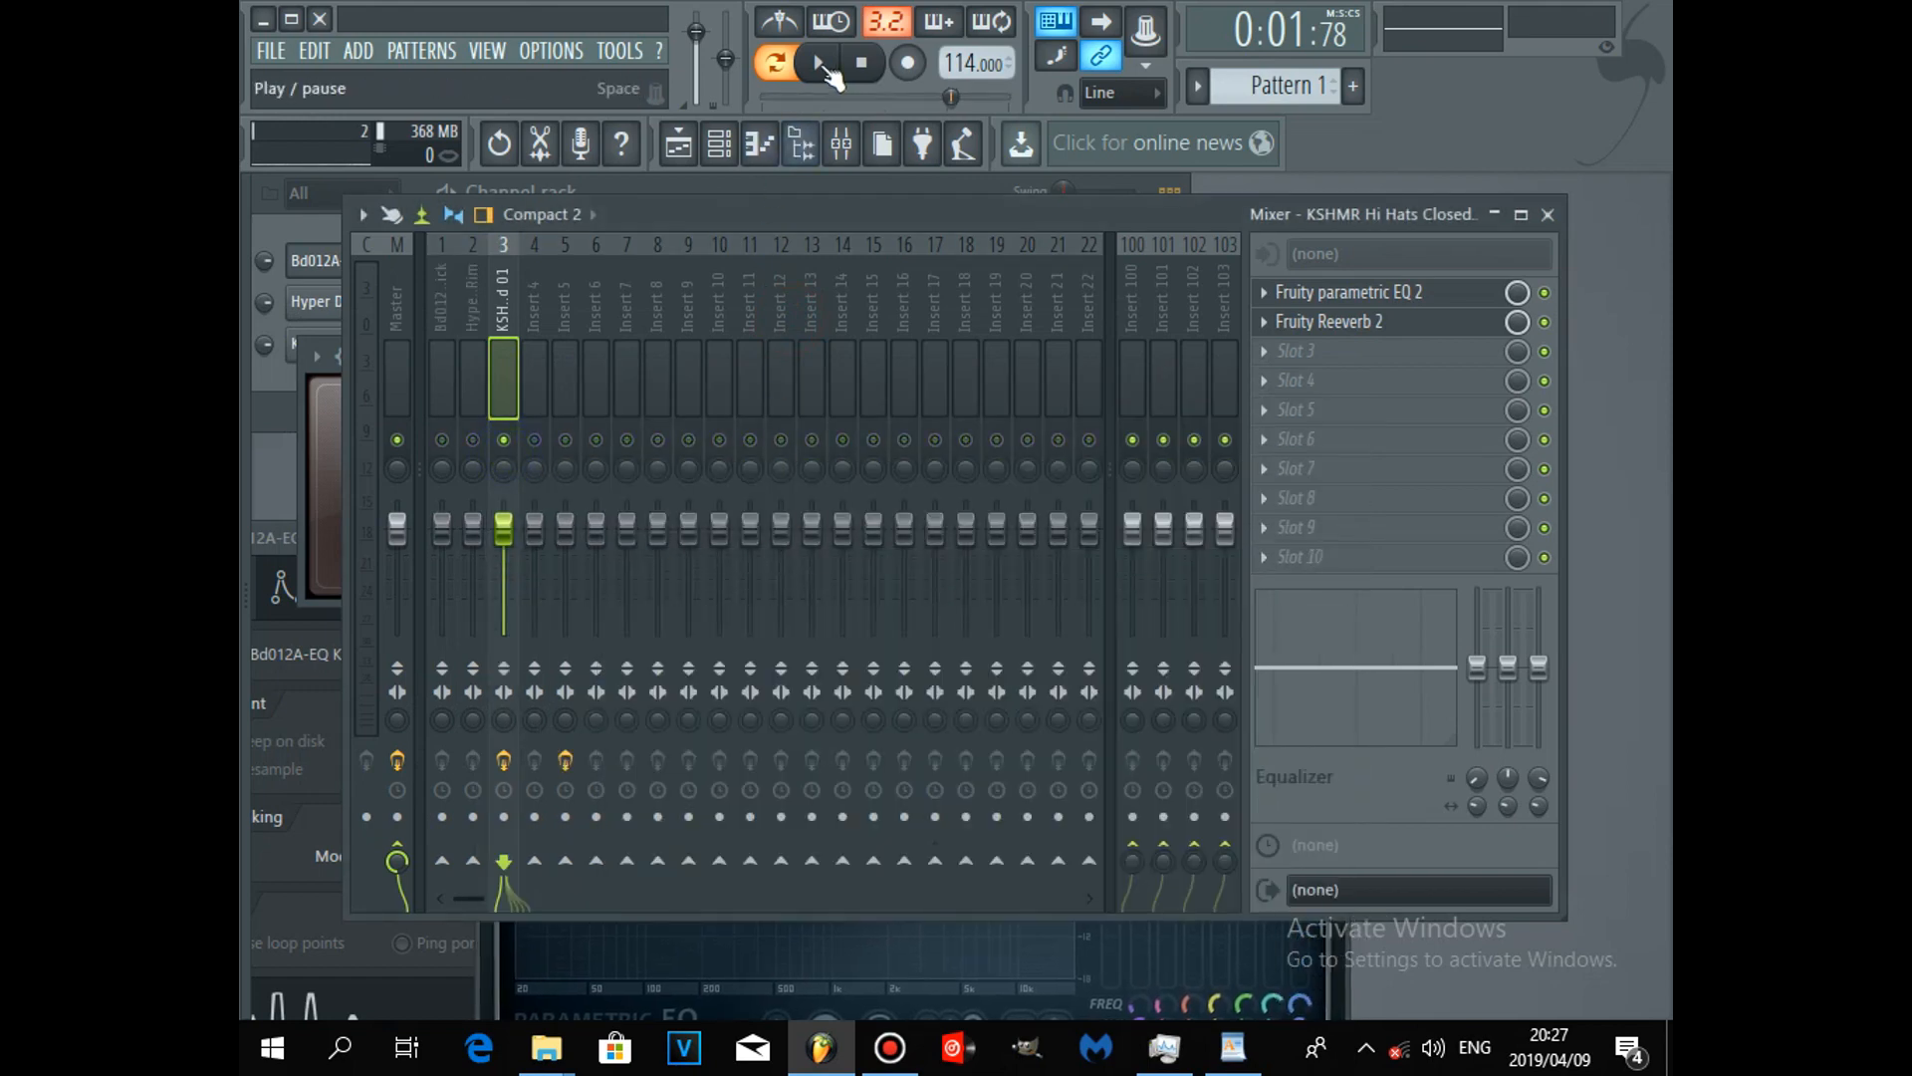
{"action": "left_click", "coordinate": [822, 68]}
{"action": "left_click", "coordinate": [1344, 295]}
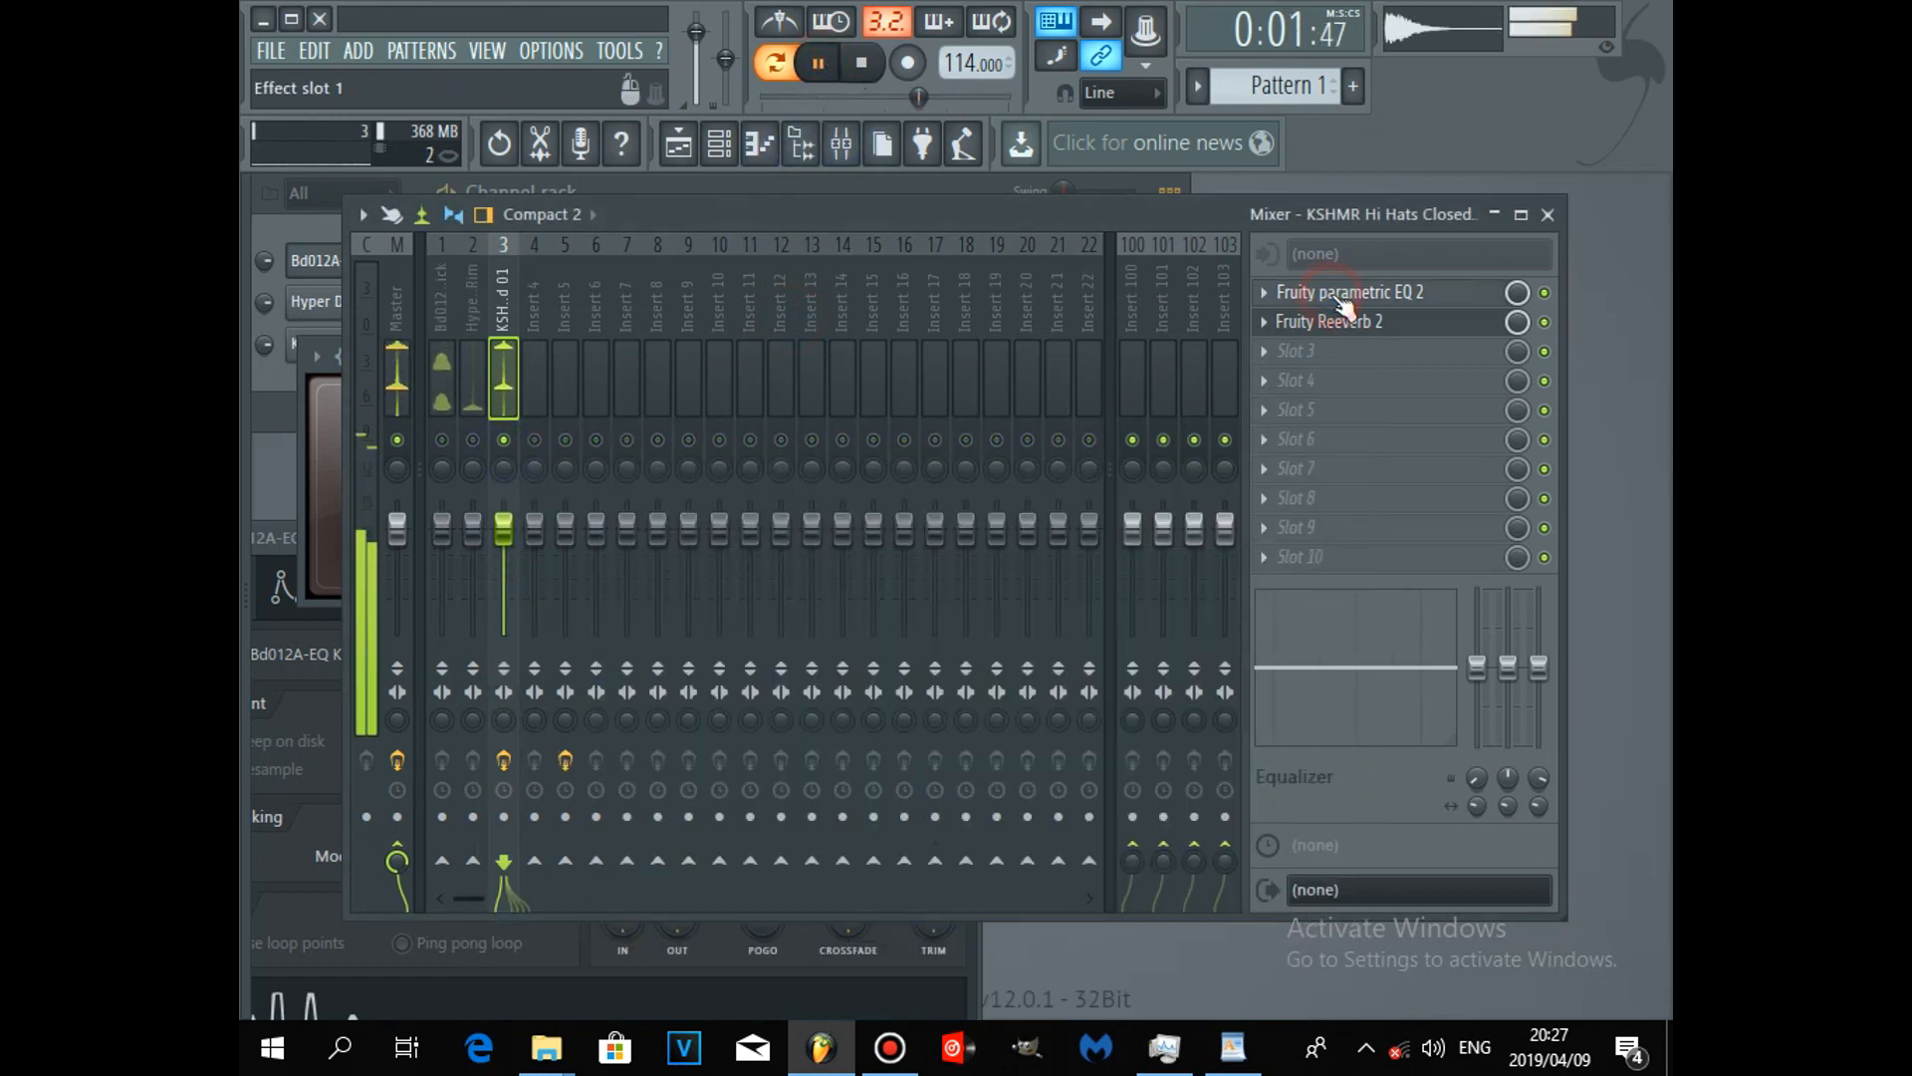
{"action": "left_click", "coordinate": [1345, 295]}
{"action": "left_click_drag", "start_coordinate": [1042, 624], "coordinate": [970, 373]}
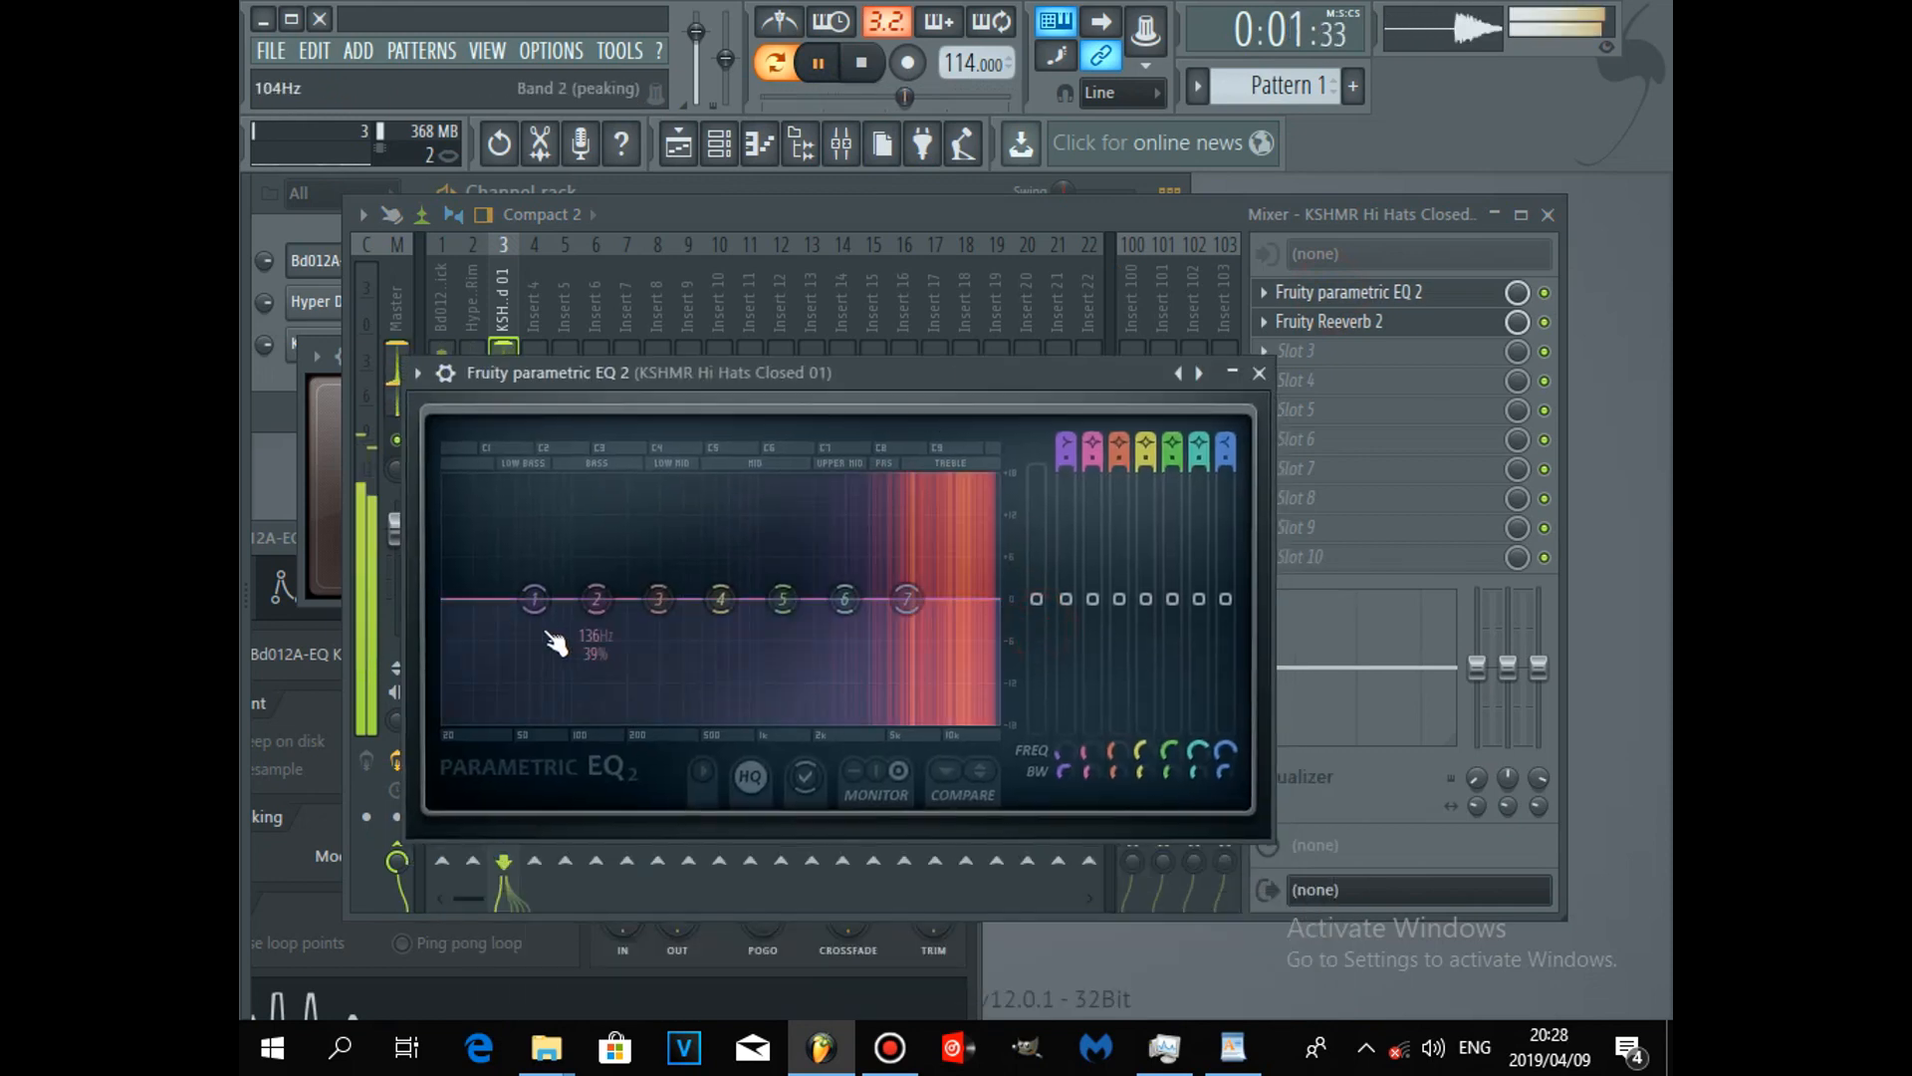
Step: Sweep EQ band 1 up through the high frequencies, settle it at about 36 Hz and -17.4 dB, and pause playback
{"action": "left_click_drag", "start_coordinate": [535, 599], "coordinate": [981, 722]}
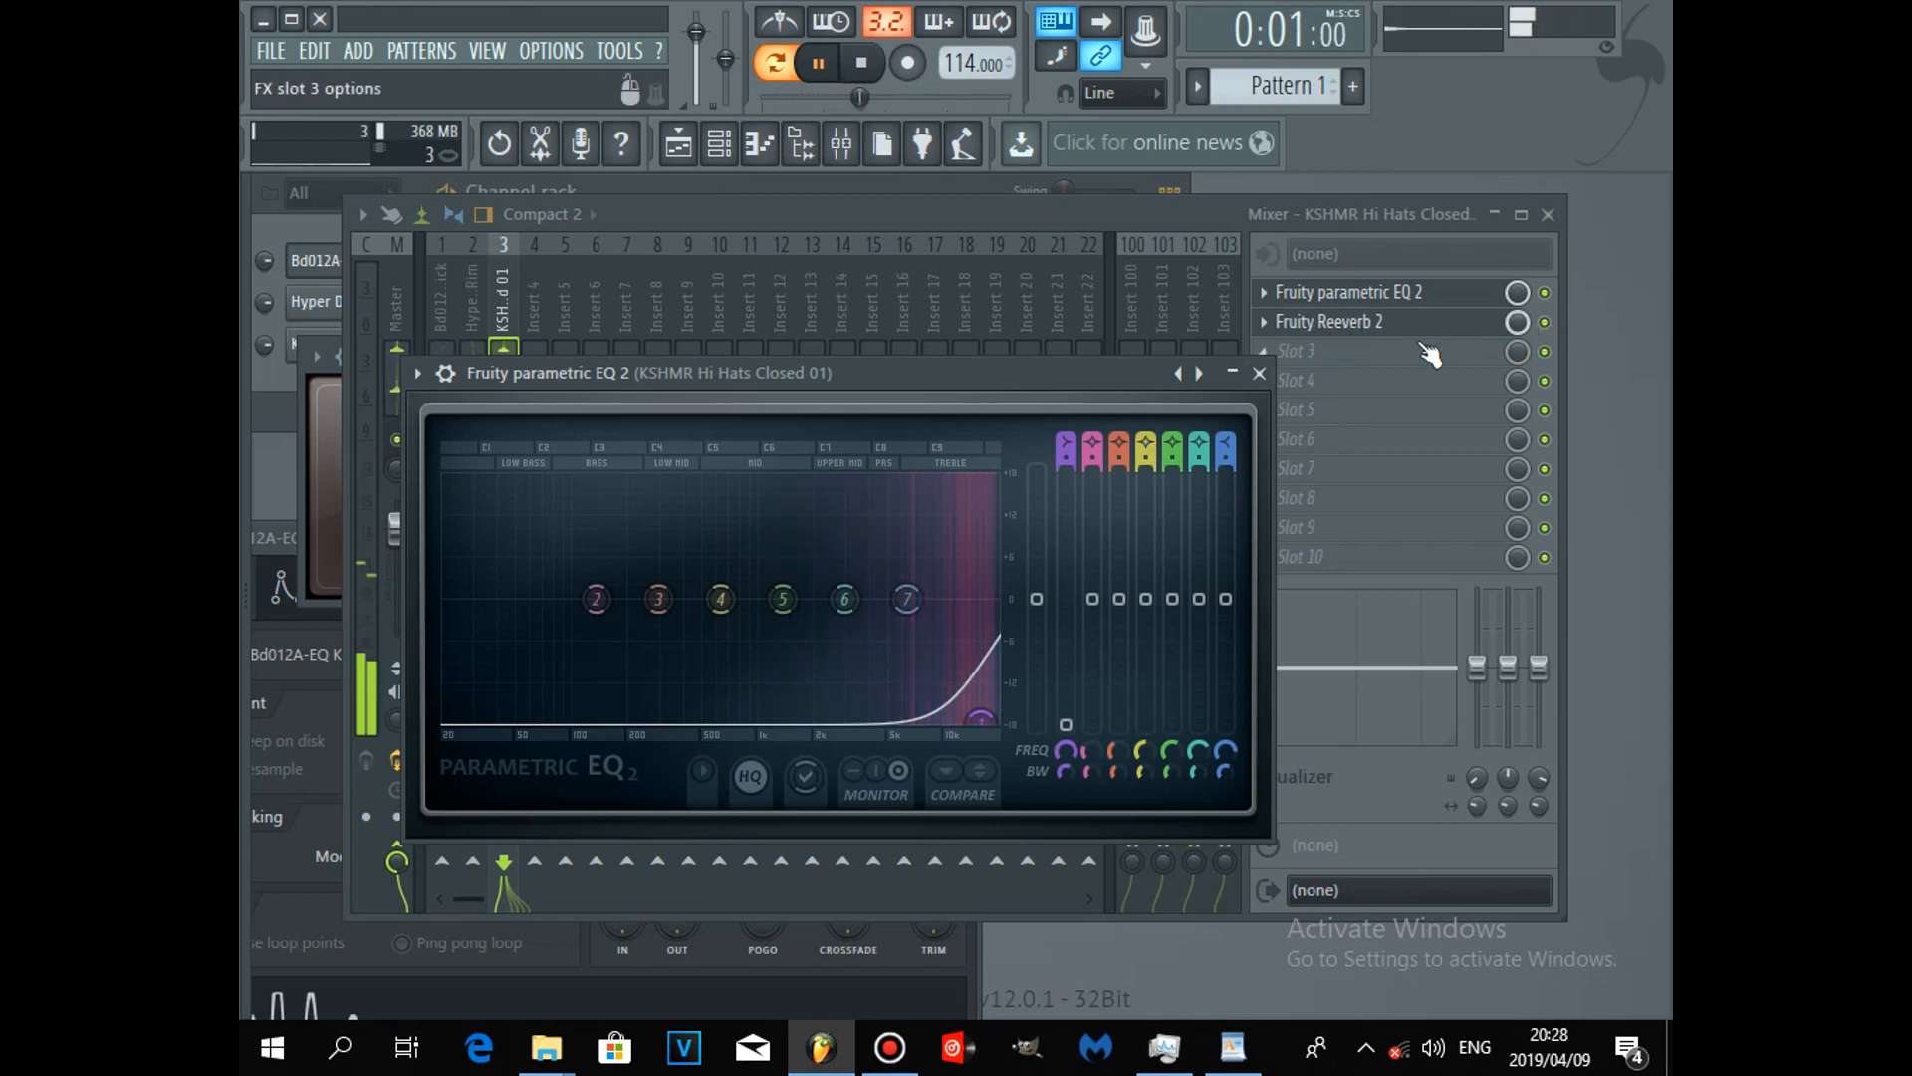
{"action": "left_click_drag", "start_coordinate": [980, 719], "coordinate": [491, 715]}
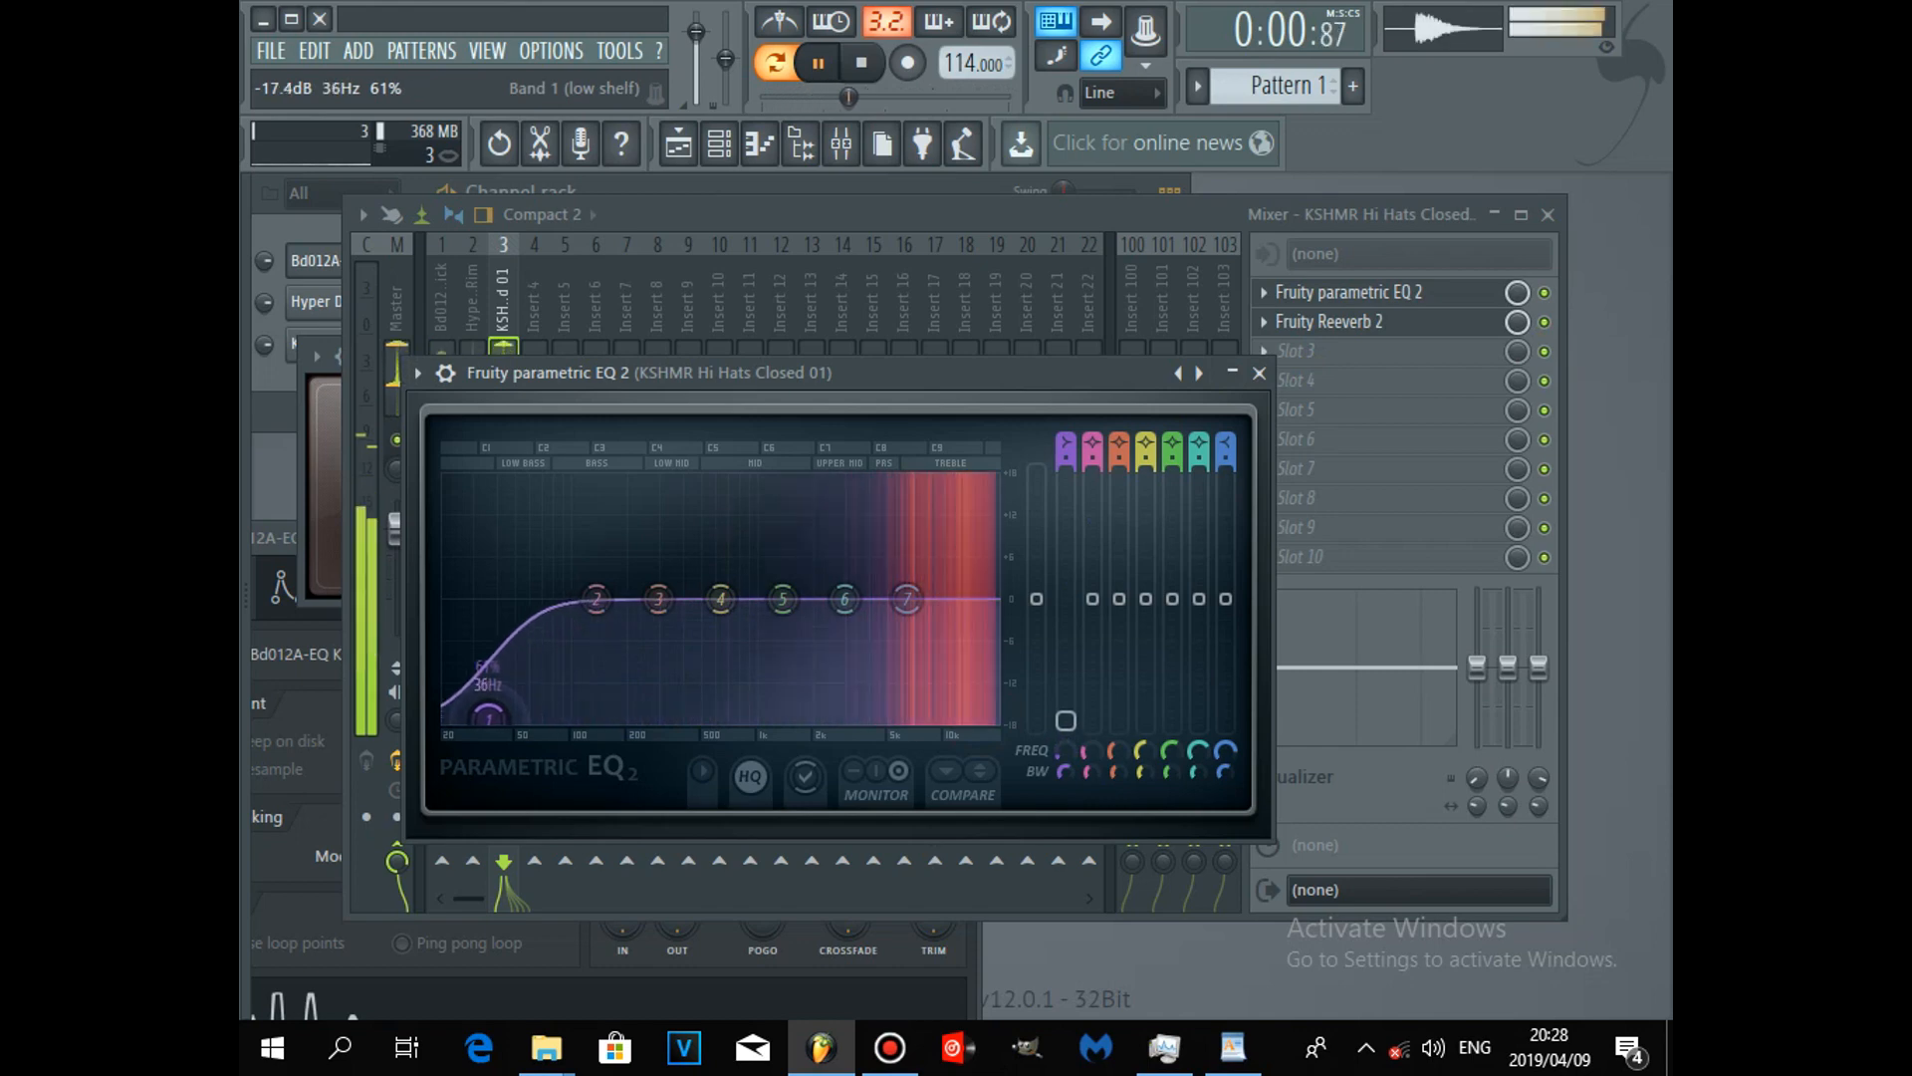
{"action": "left_click", "coordinate": [837, 67]}
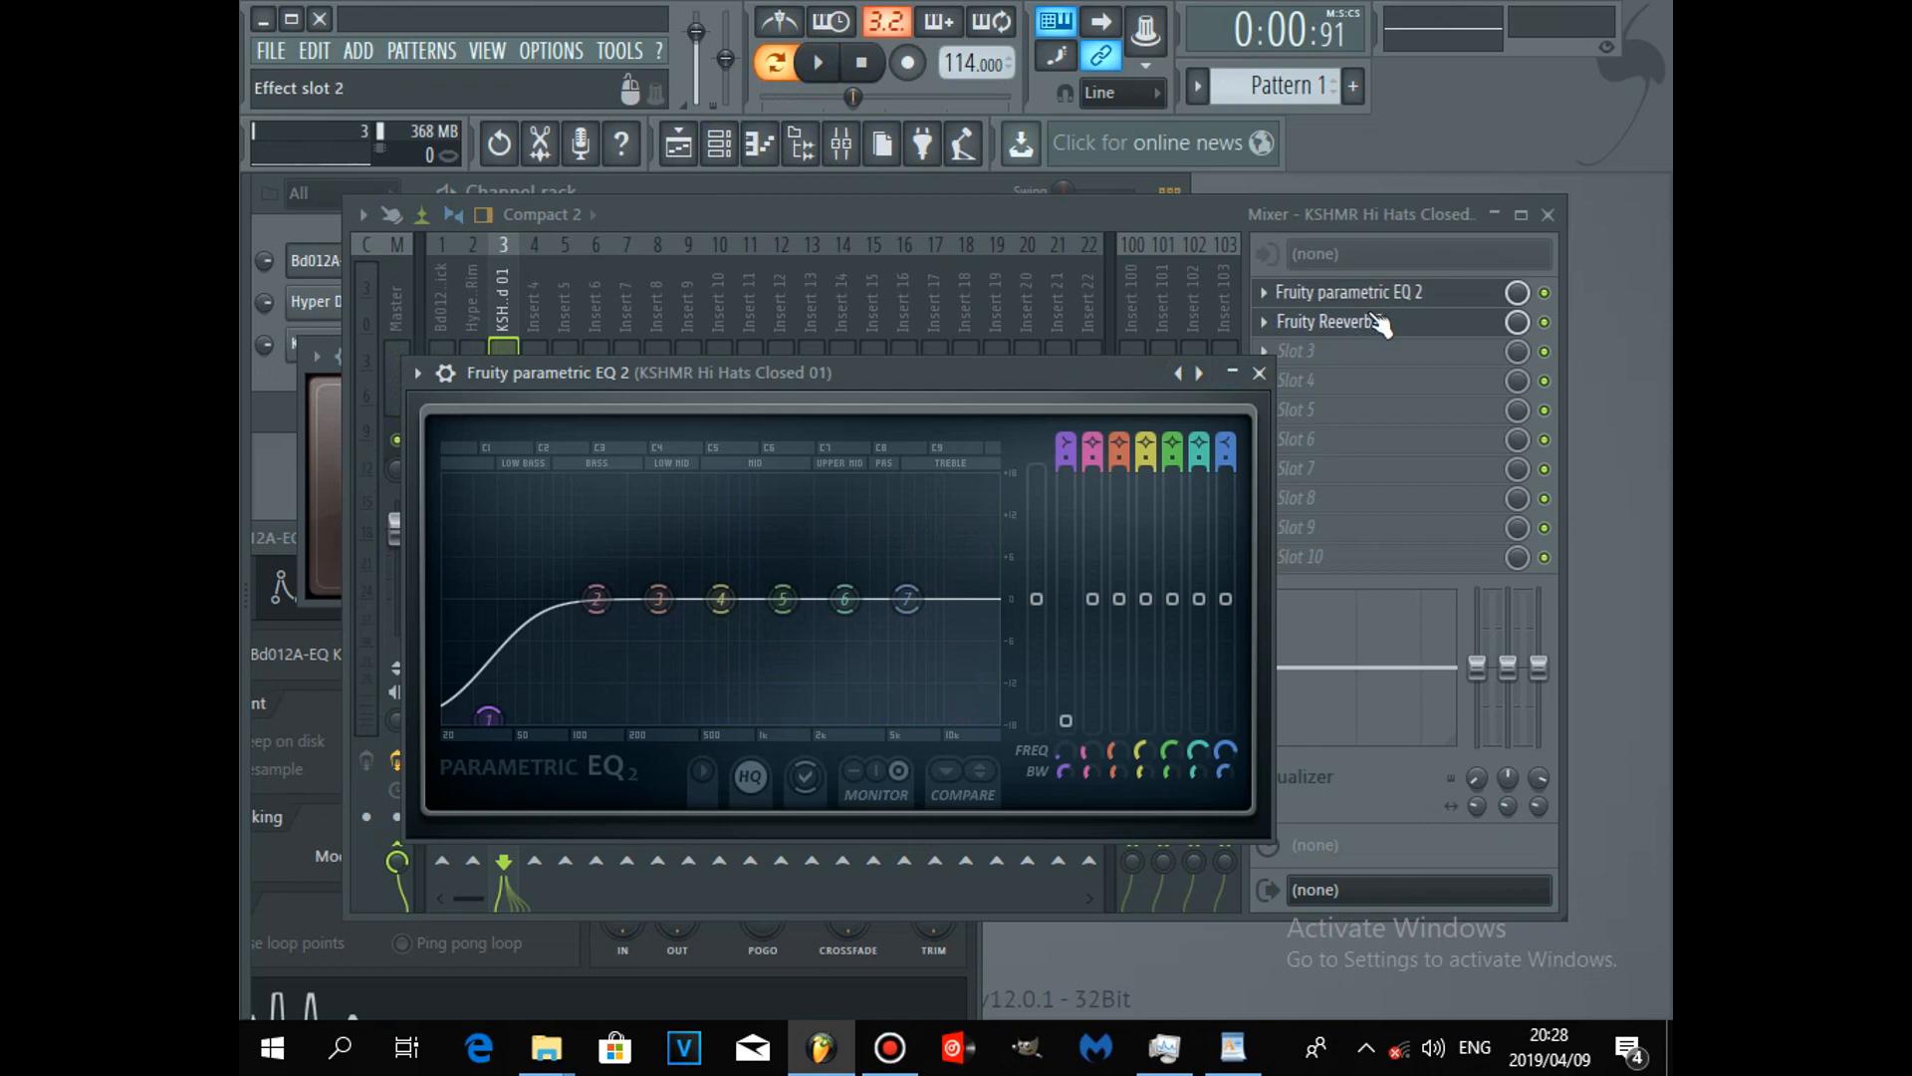
Step: Reorder the hi-hat track's effects so Fruity Reeverb 2 sits in slot 1 and Fruity Parametric EQ 2 in slot 2
{"action": "left_click_drag", "start_coordinate": [1051, 366], "coordinate": [947, 361]}
{"action": "left_click_drag", "start_coordinate": [1367, 339], "coordinate": [1367, 297]}
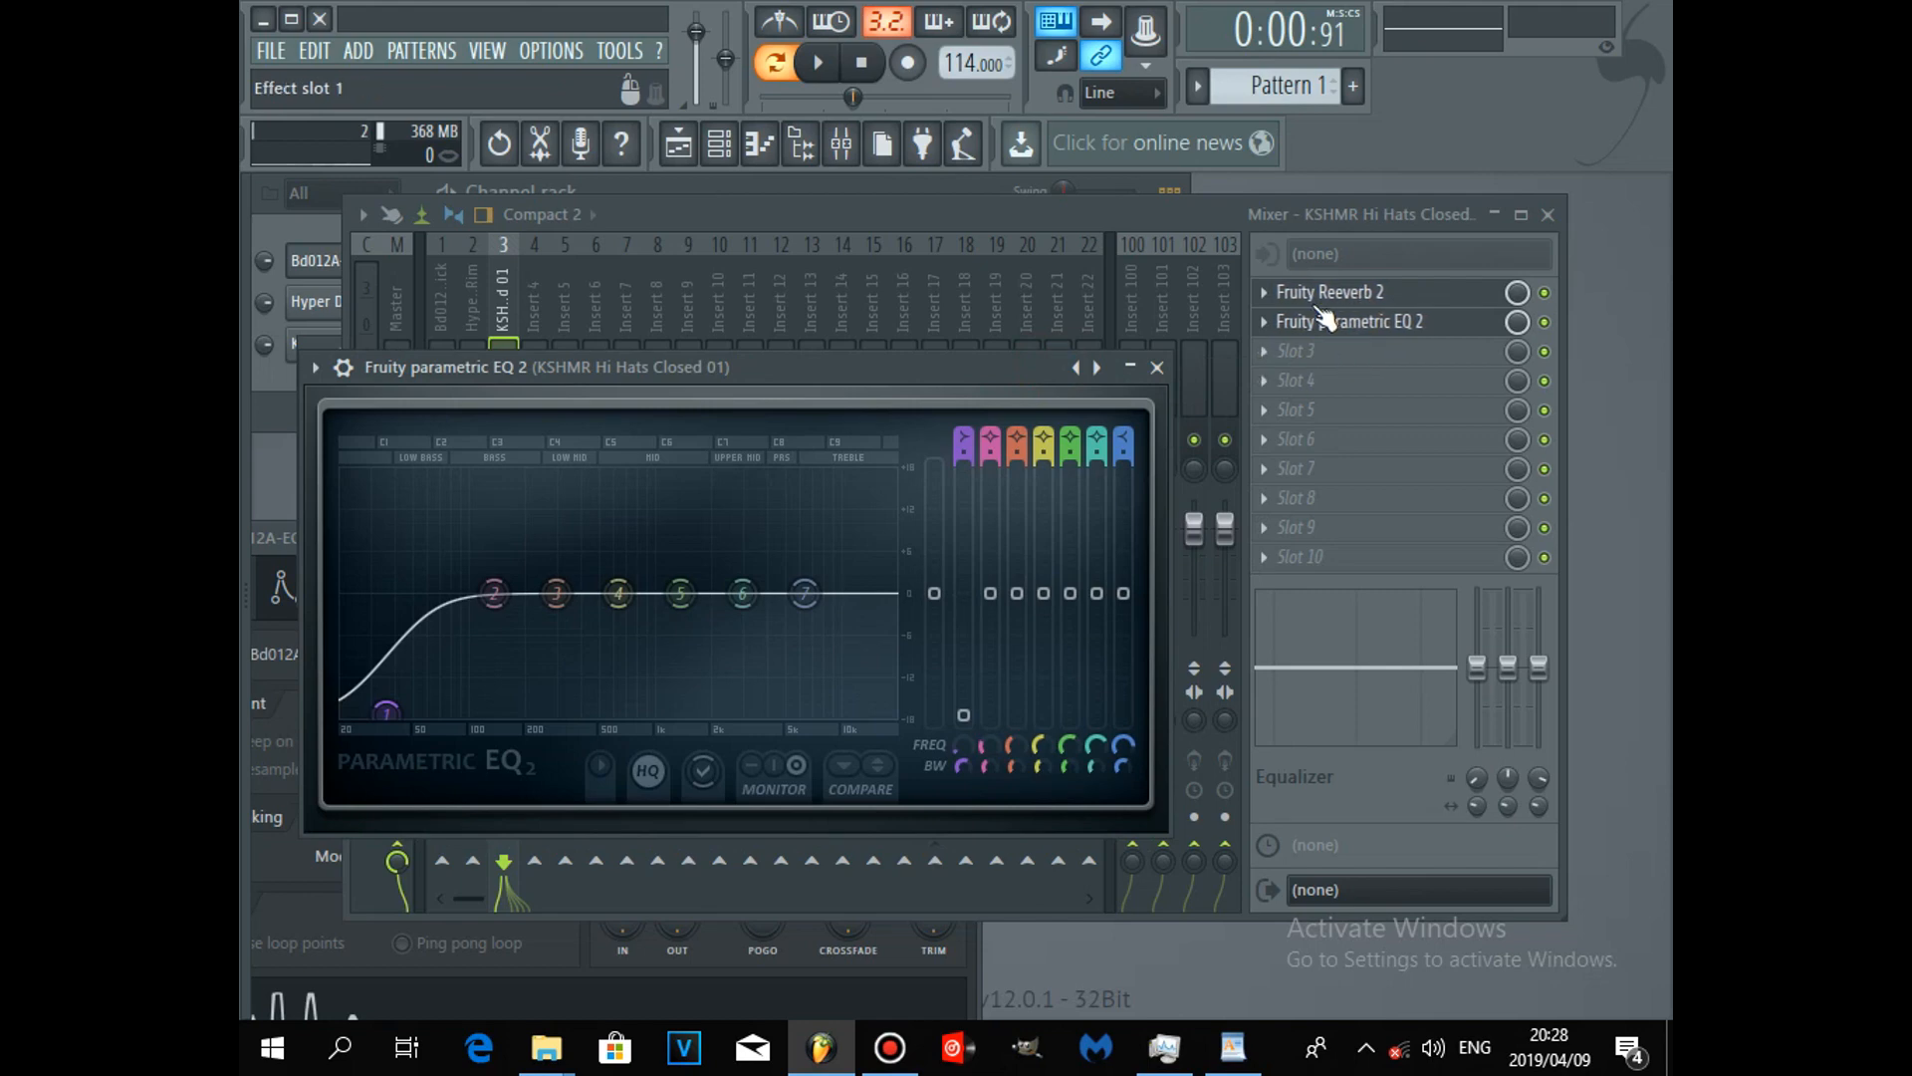
{"action": "left_click_drag", "start_coordinate": [1328, 297], "coordinate": [1329, 326]}
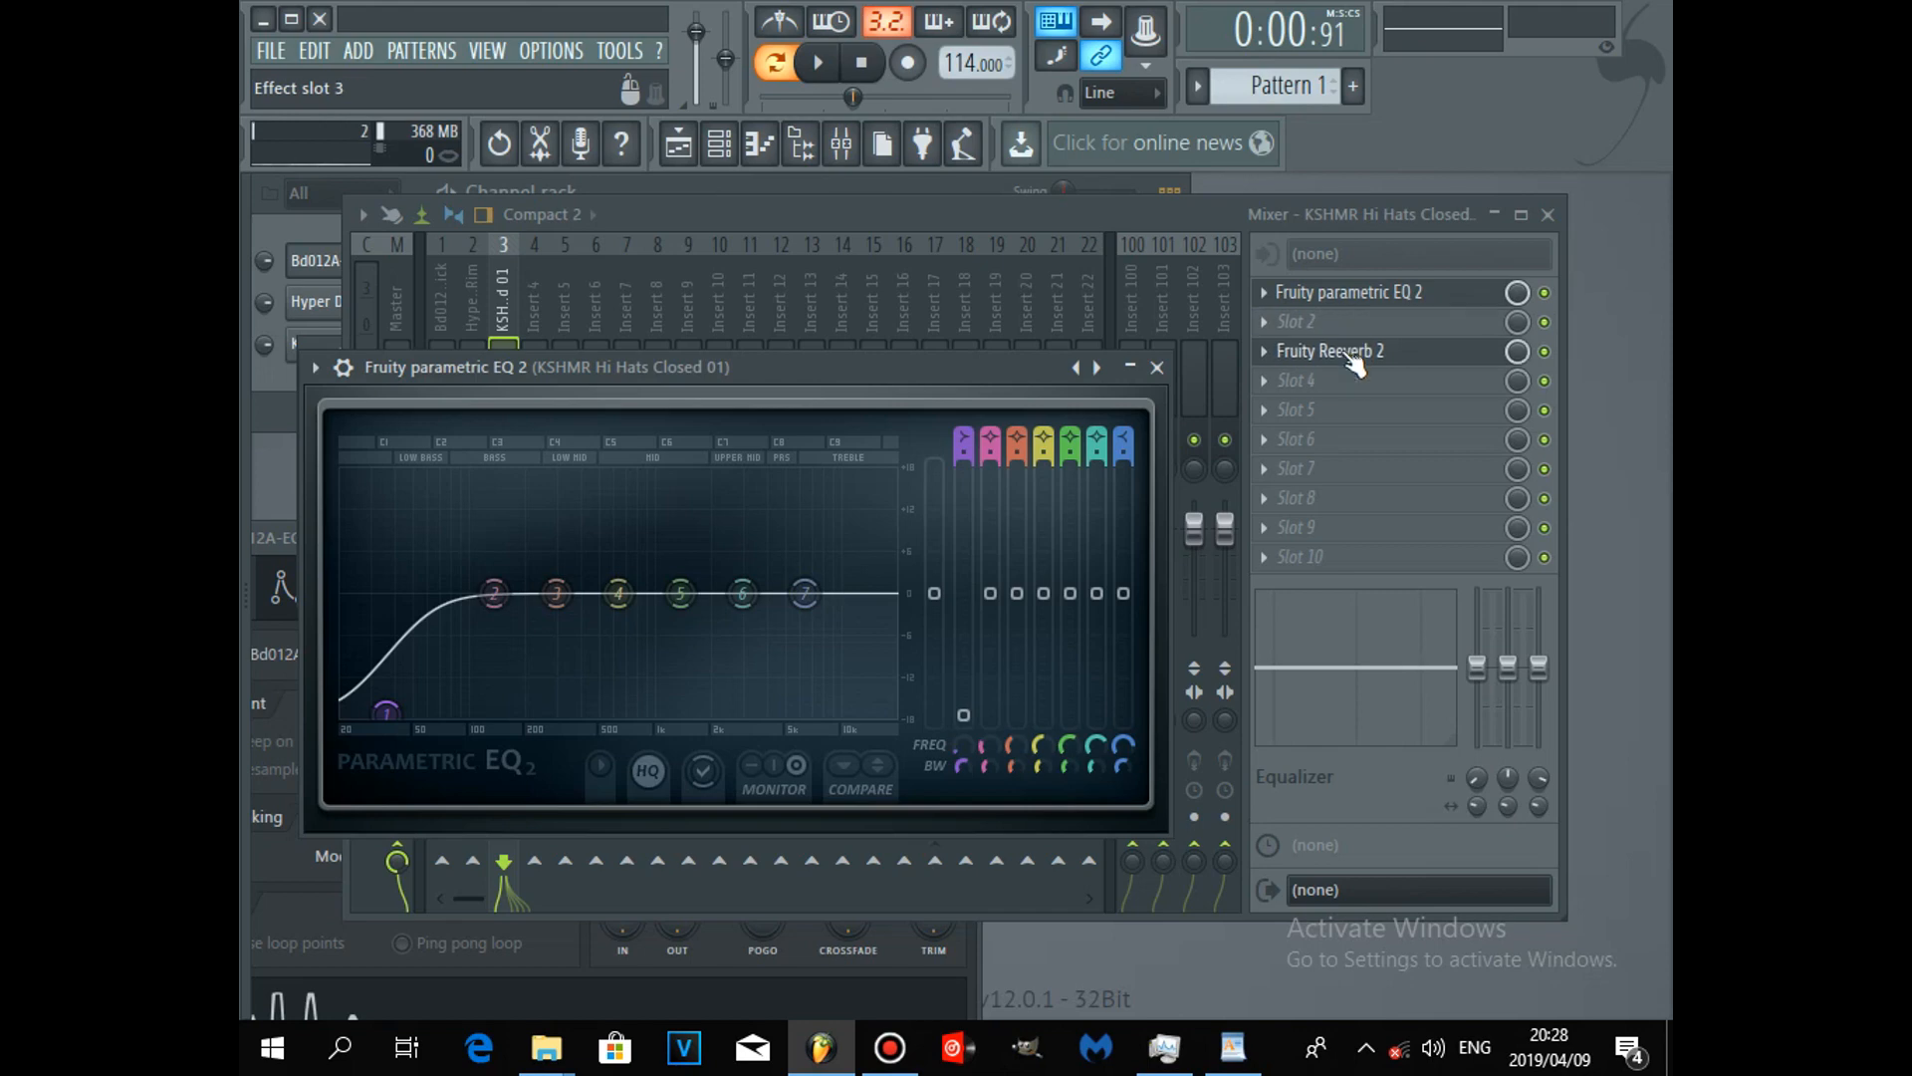
{"action": "left_click_drag", "start_coordinate": [1352, 326], "coordinate": [1351, 295]}
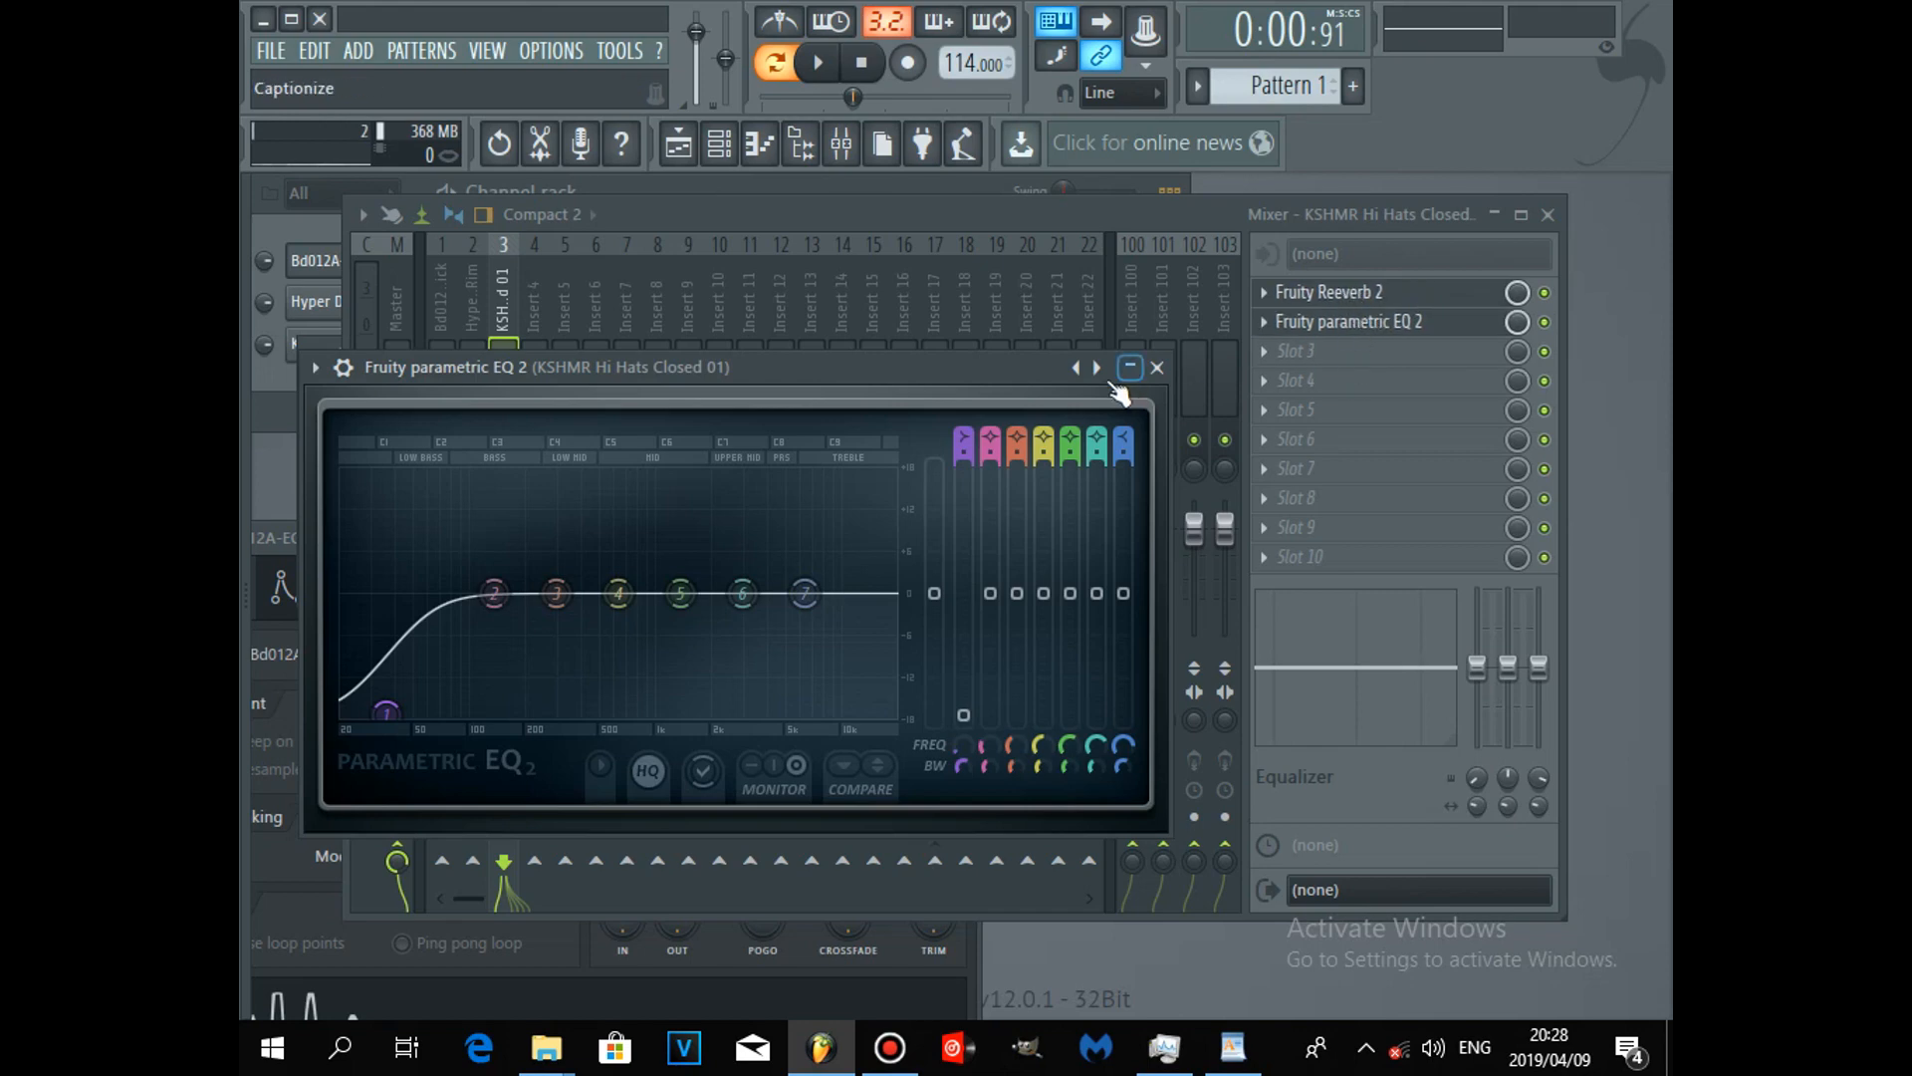
Step: Play the pattern and pull EQ band 7 down to about 26 Hz and -18 dB on the hi-hat track
{"action": "left_click", "coordinate": [818, 64]}
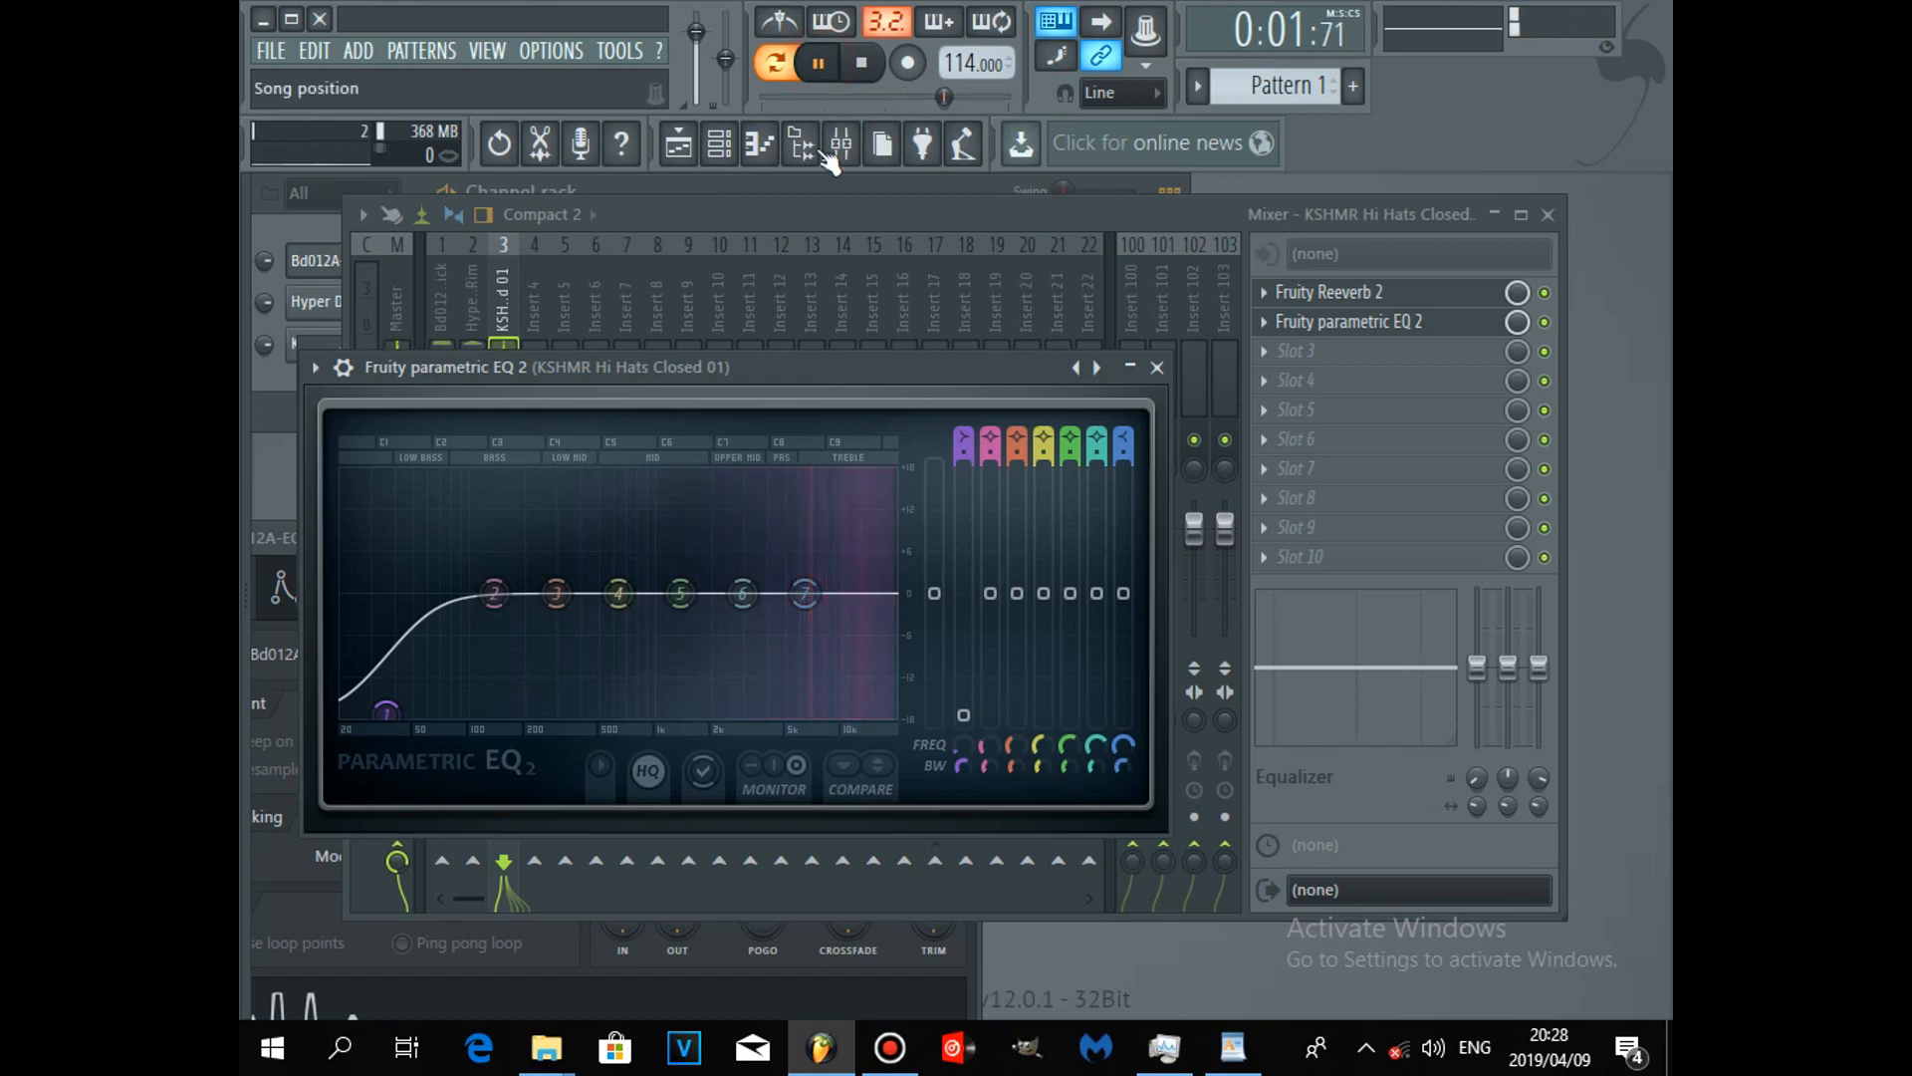
{"action": "left_click_drag", "start_coordinate": [876, 374], "coordinate": [919, 352]}
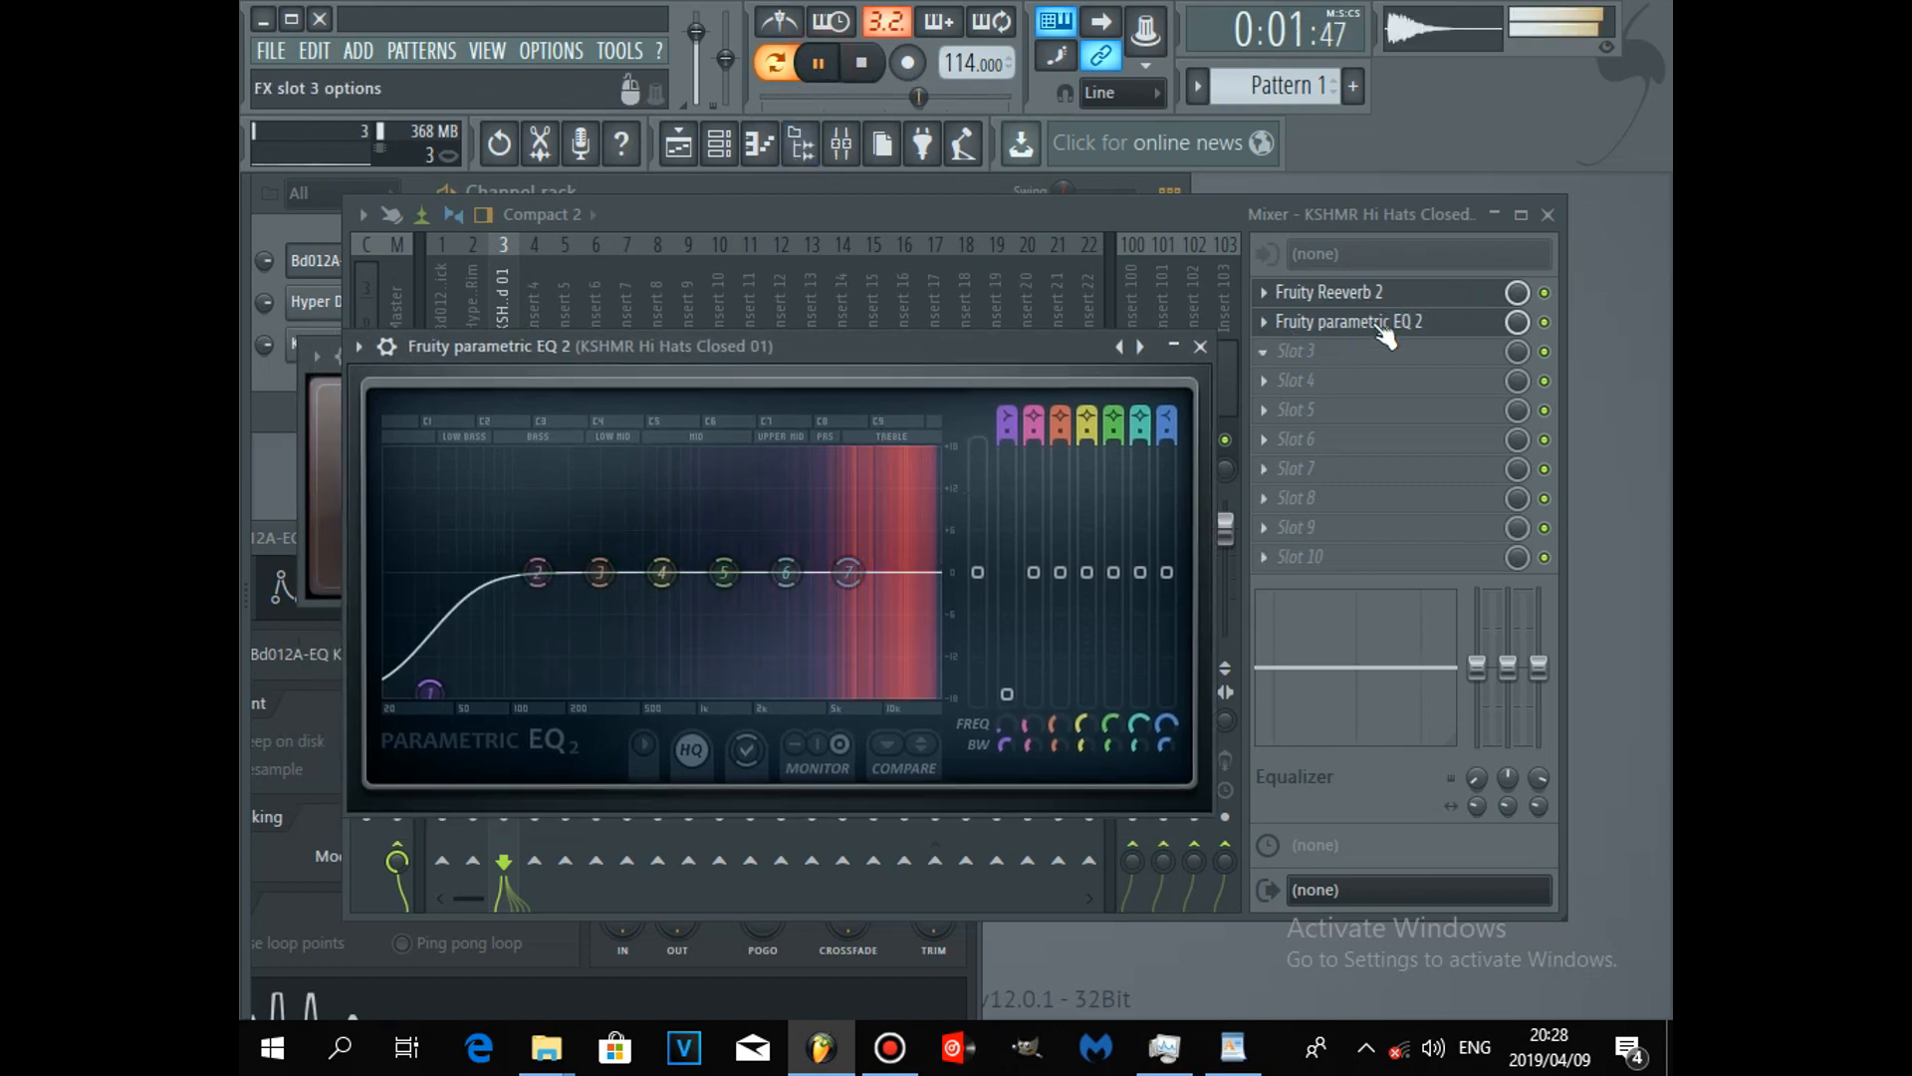
{"action": "left_click_drag", "start_coordinate": [847, 572], "coordinate": [403, 689]}
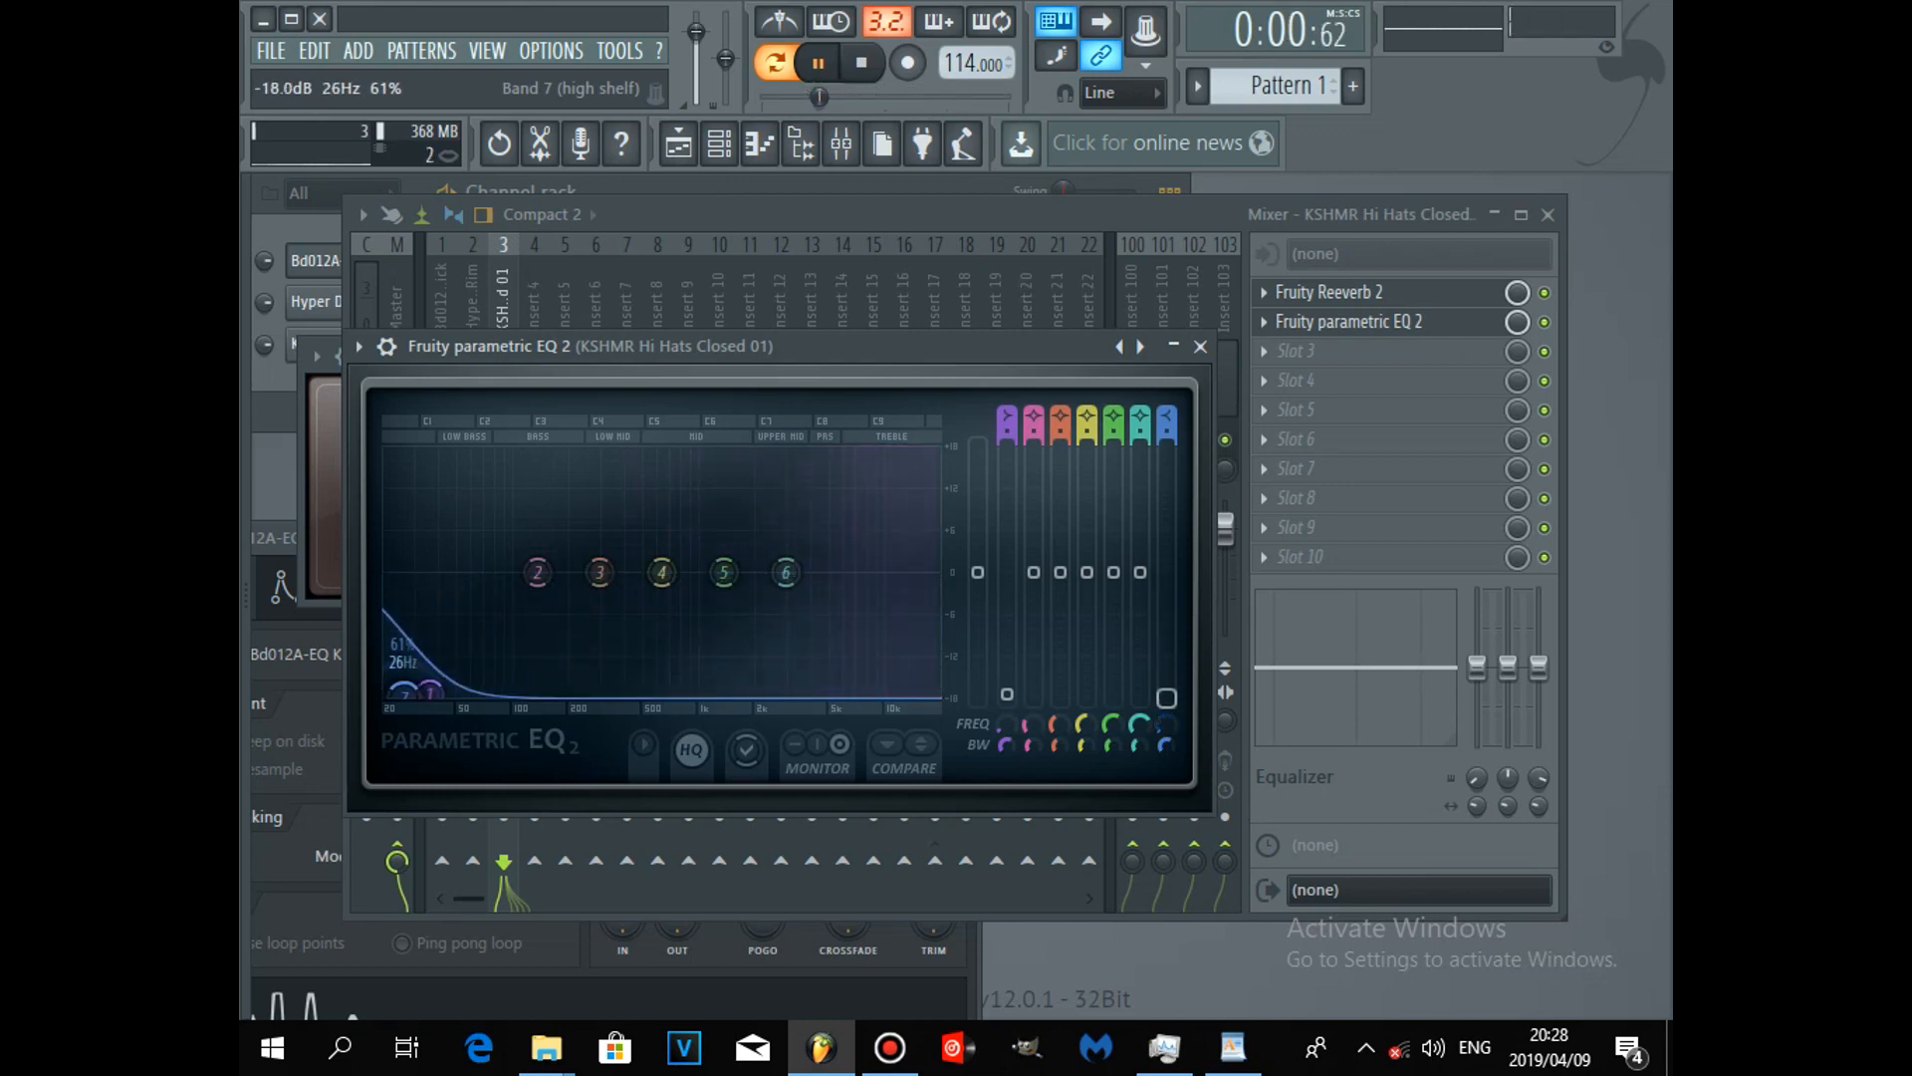
Step: Reset EQ bands 7 and 1 to their defaults, pause playback and close the Fruity Parametric EQ 2 editor
{"action": "right_click", "coordinate": [404, 697]}
{"action": "left_click", "coordinate": [467, 725]}
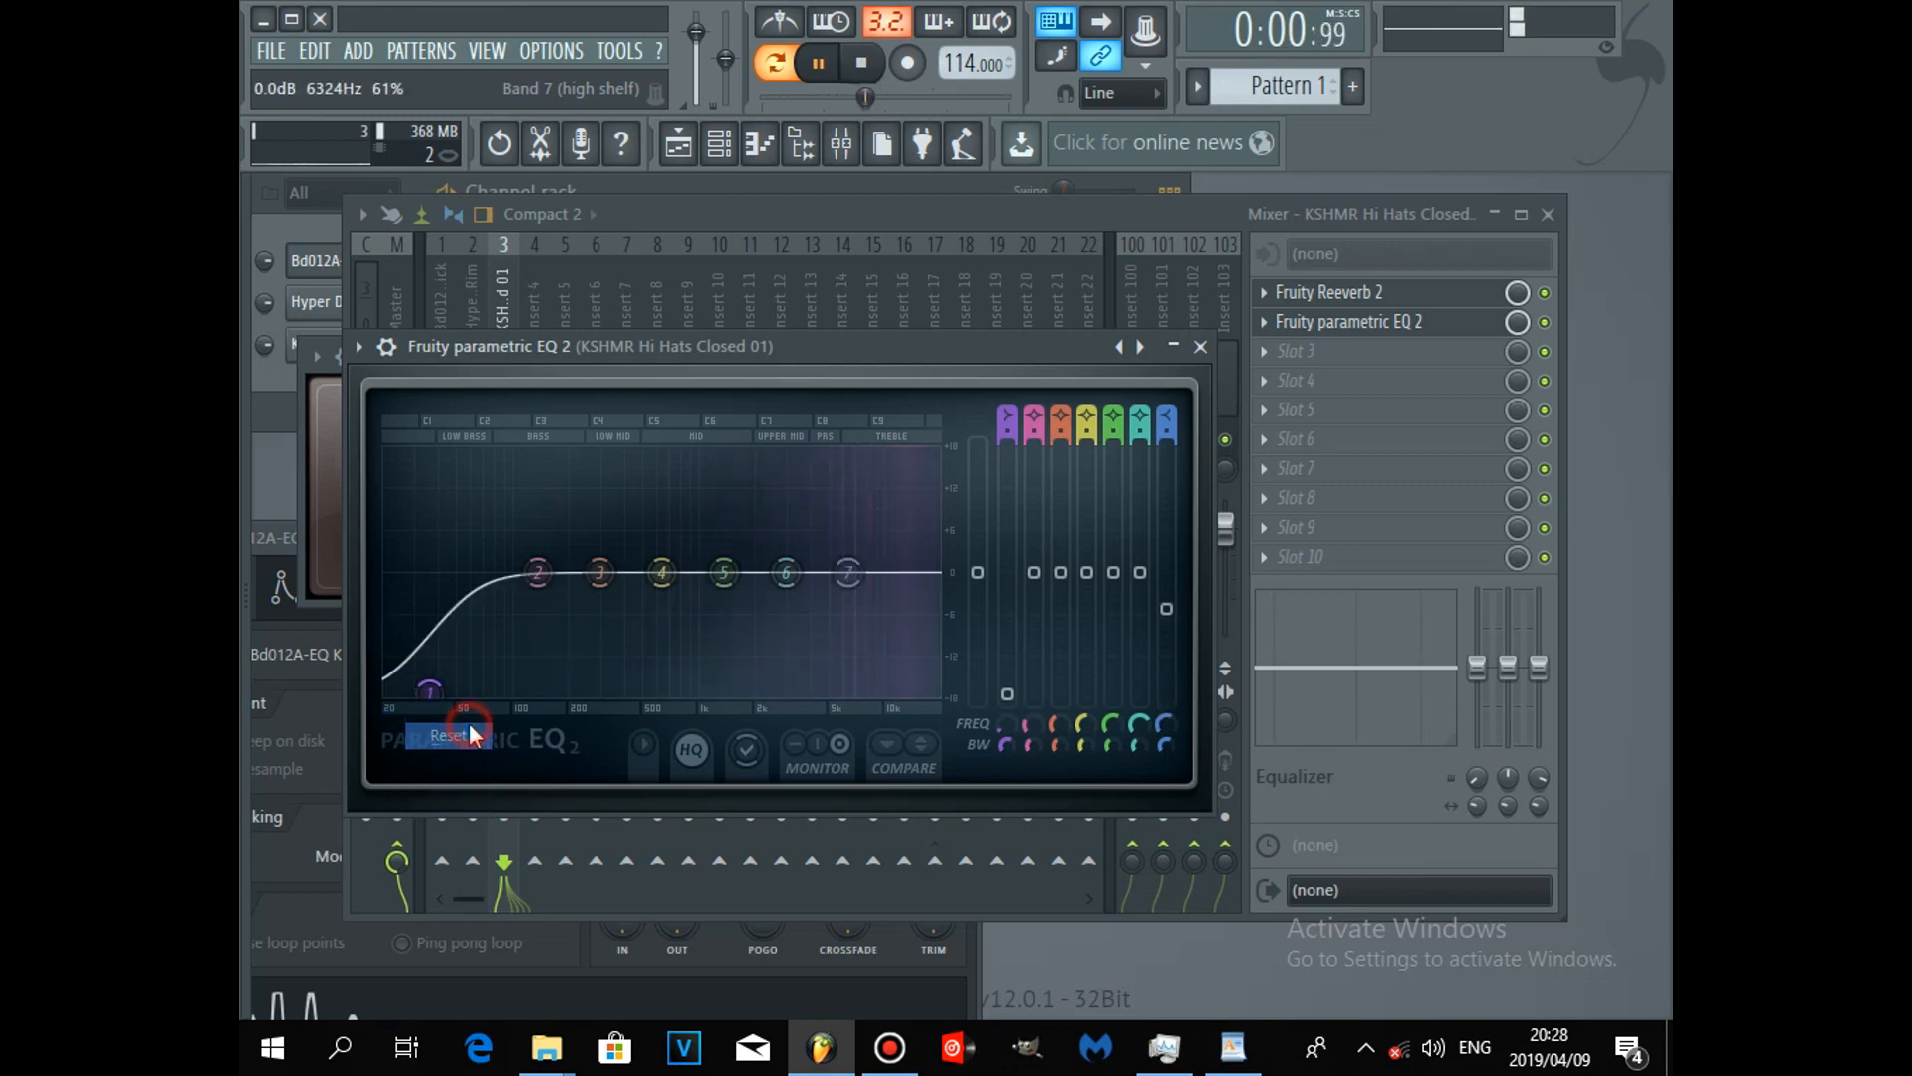
{"action": "right_click", "coordinate": [434, 692]}
{"action": "left_click", "coordinate": [487, 721]}
{"action": "left_click", "coordinate": [818, 63]}
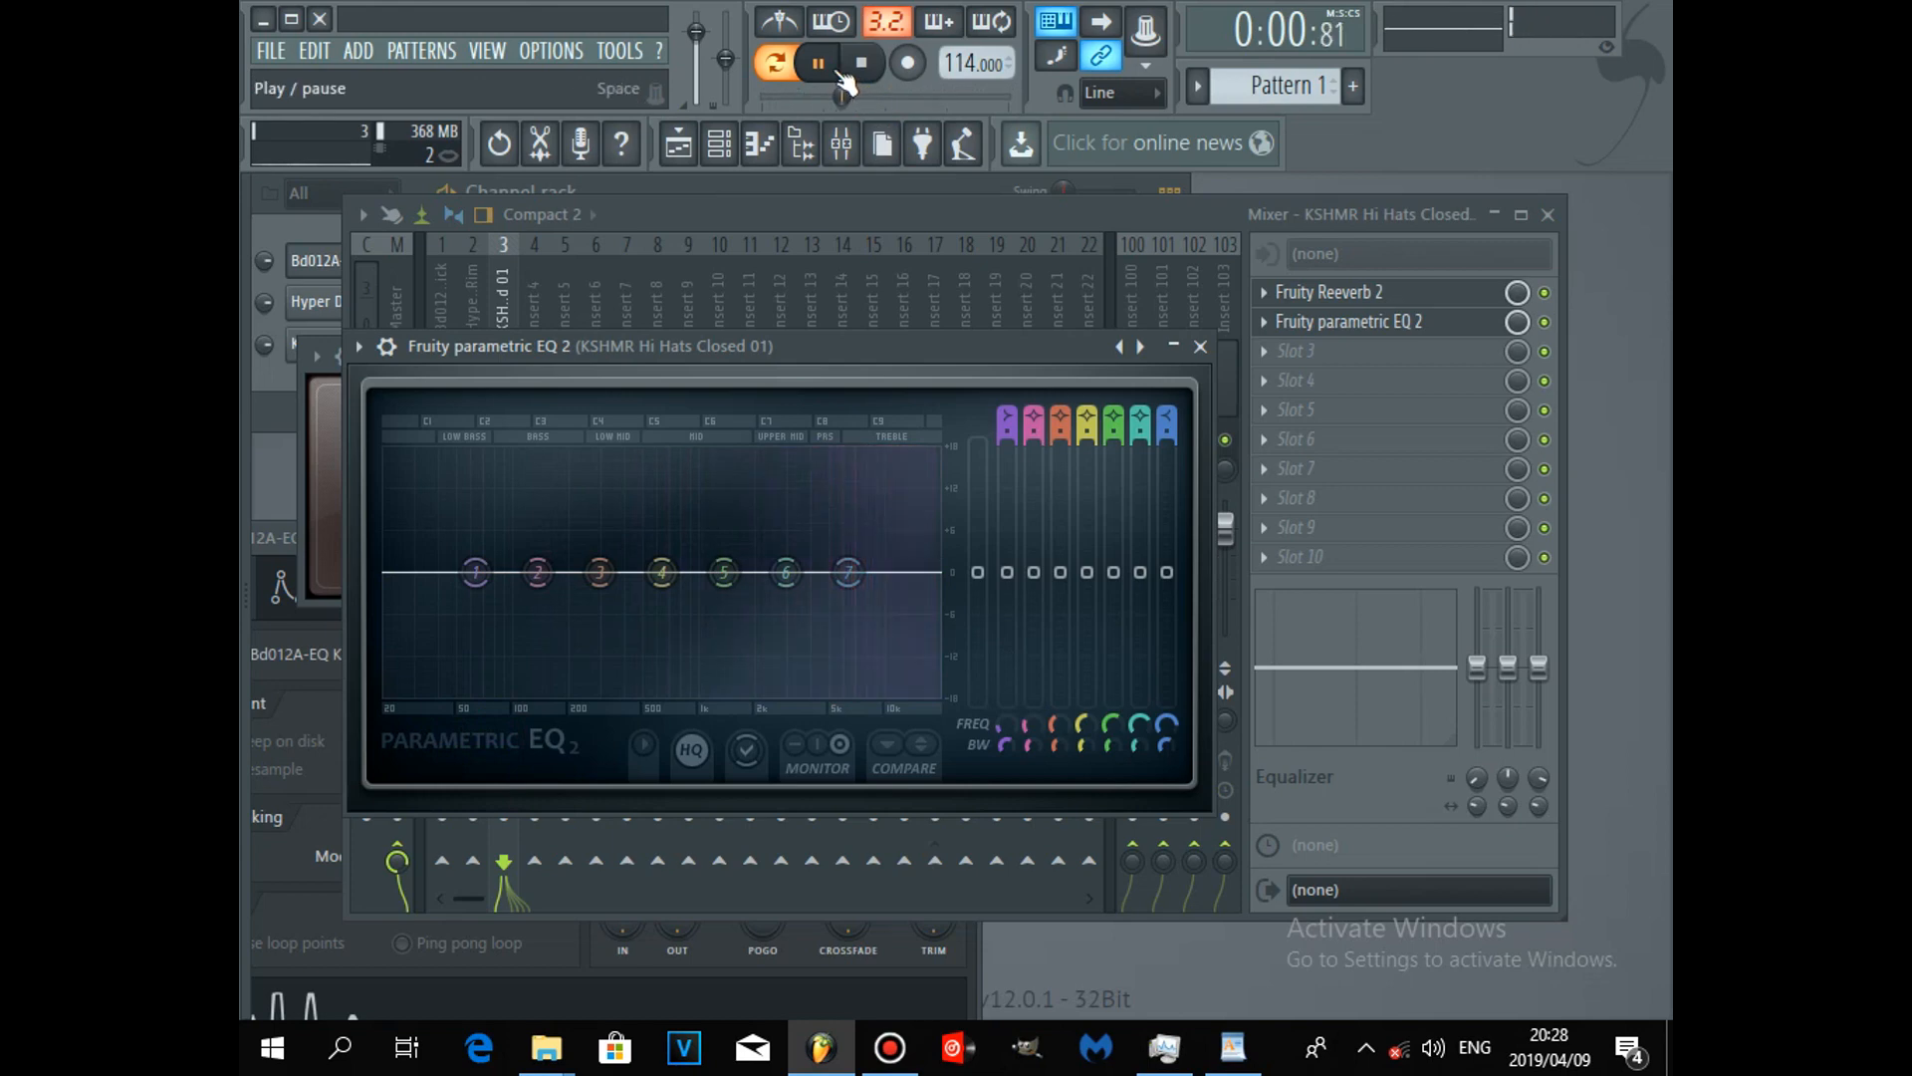
{"action": "left_click", "coordinate": [1201, 346]}
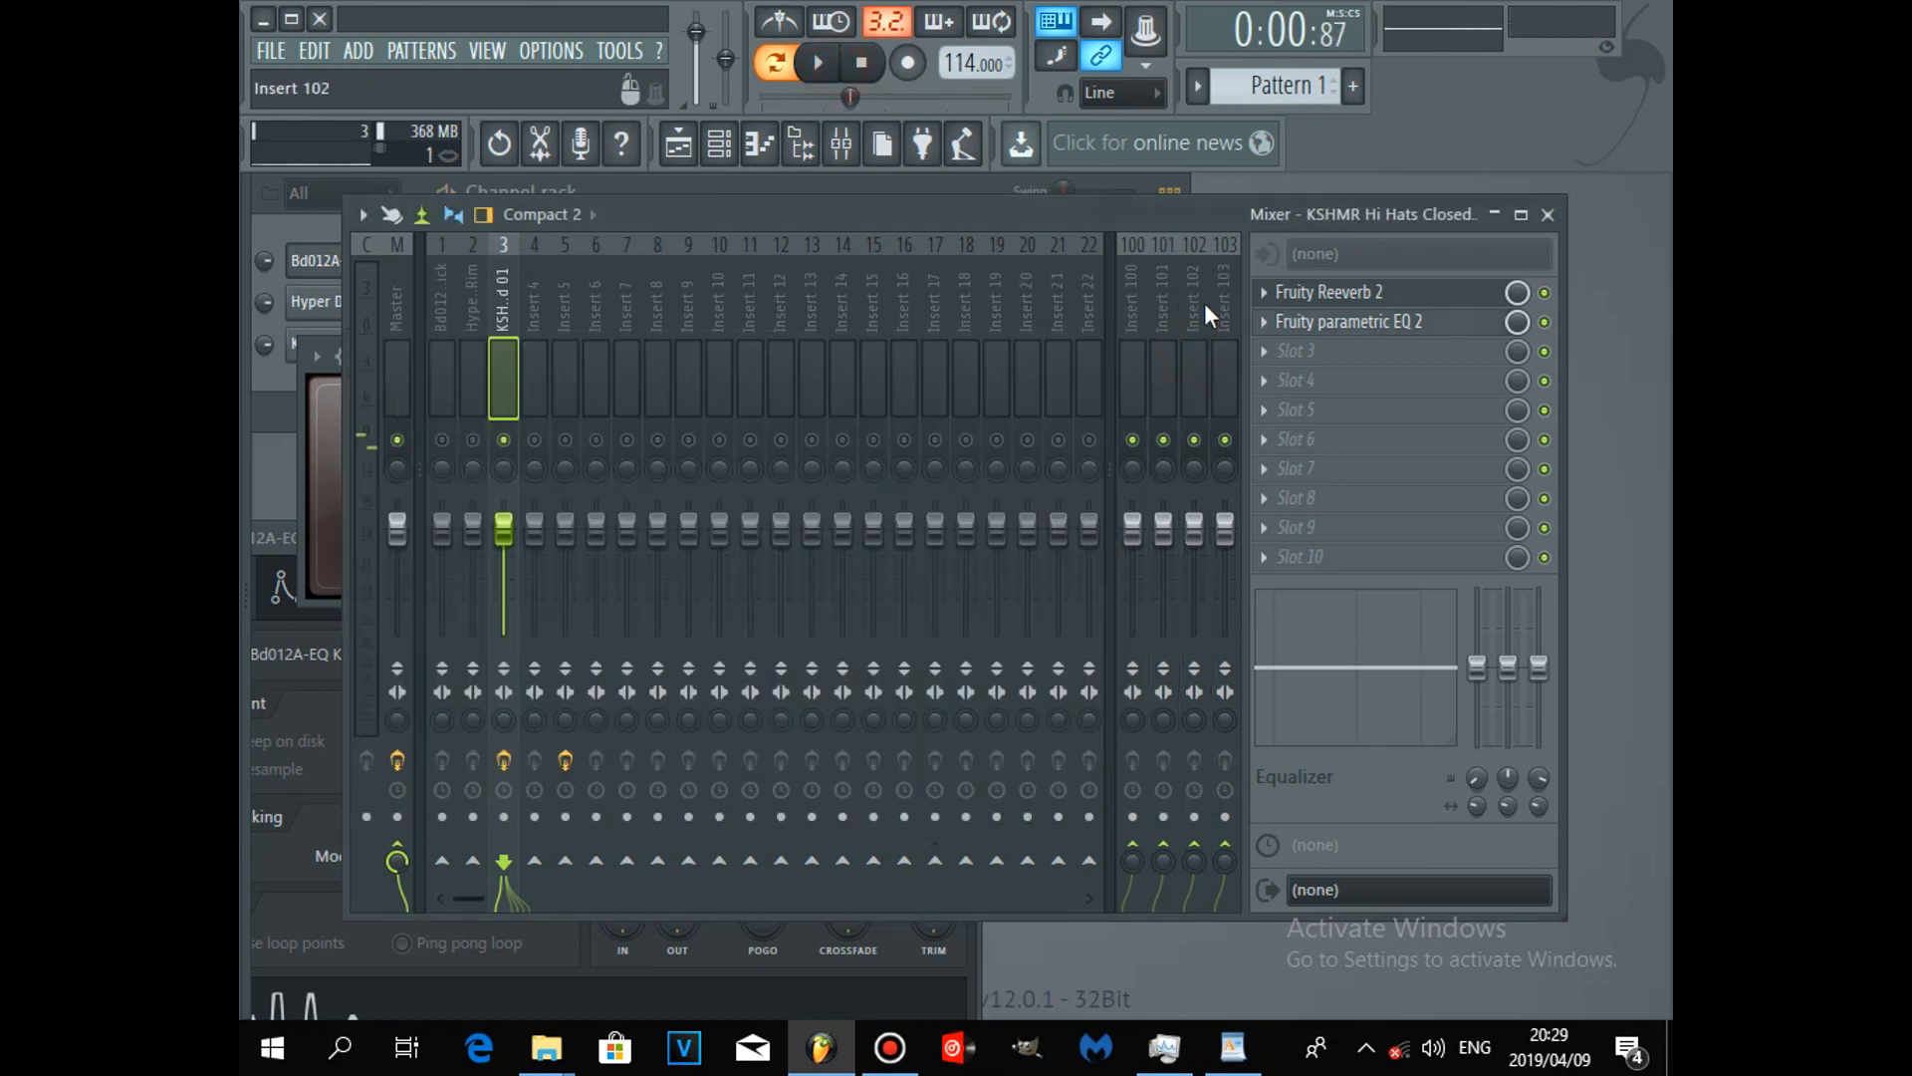
Step: Remove Fruity Reeverb 2 from slot 1 and Fruity Parametric EQ 2 from slot 2 of the hi-hat track
{"action": "left_click_drag", "start_coordinate": [1103, 219], "coordinate": [1123, 210]}
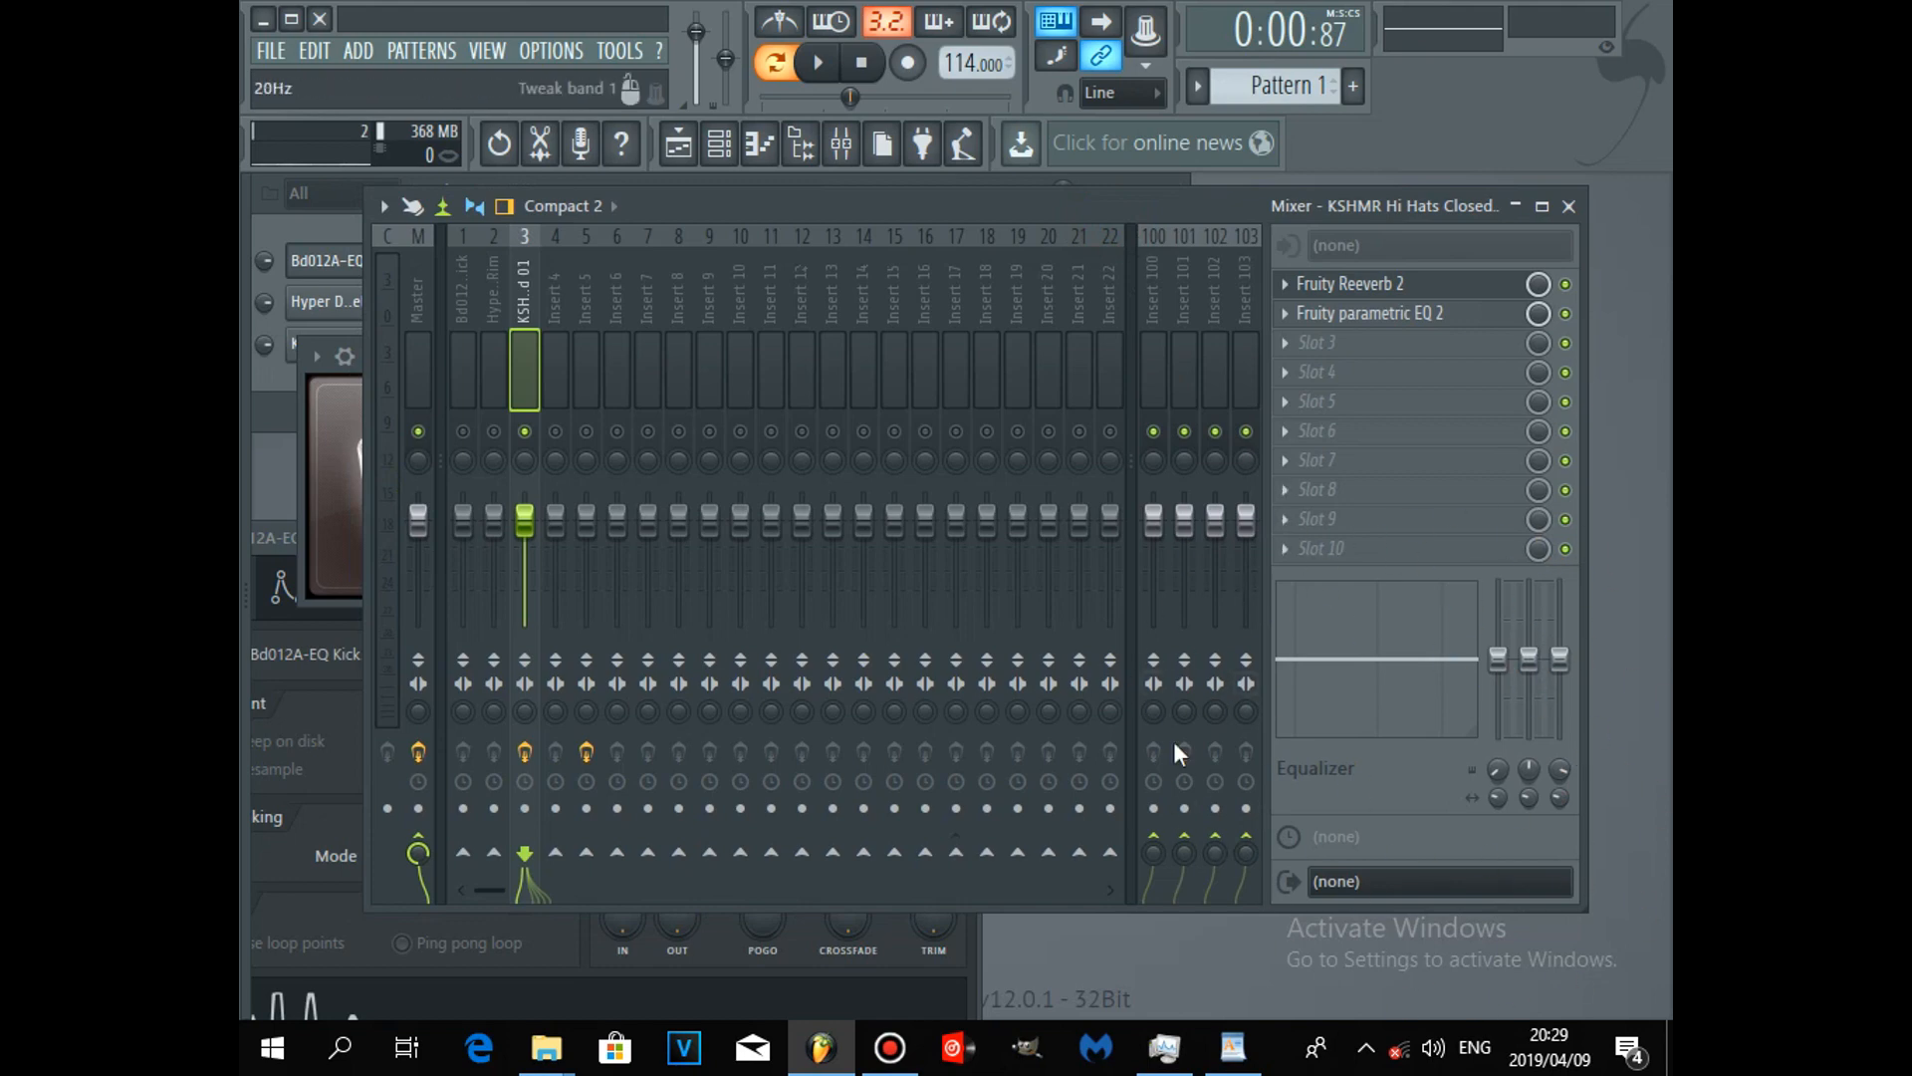
{"action": "left_click_drag", "start_coordinate": [990, 205], "coordinate": [894, 209]}
{"action": "left_click_drag", "start_coordinate": [749, 209], "coordinate": [892, 266]}
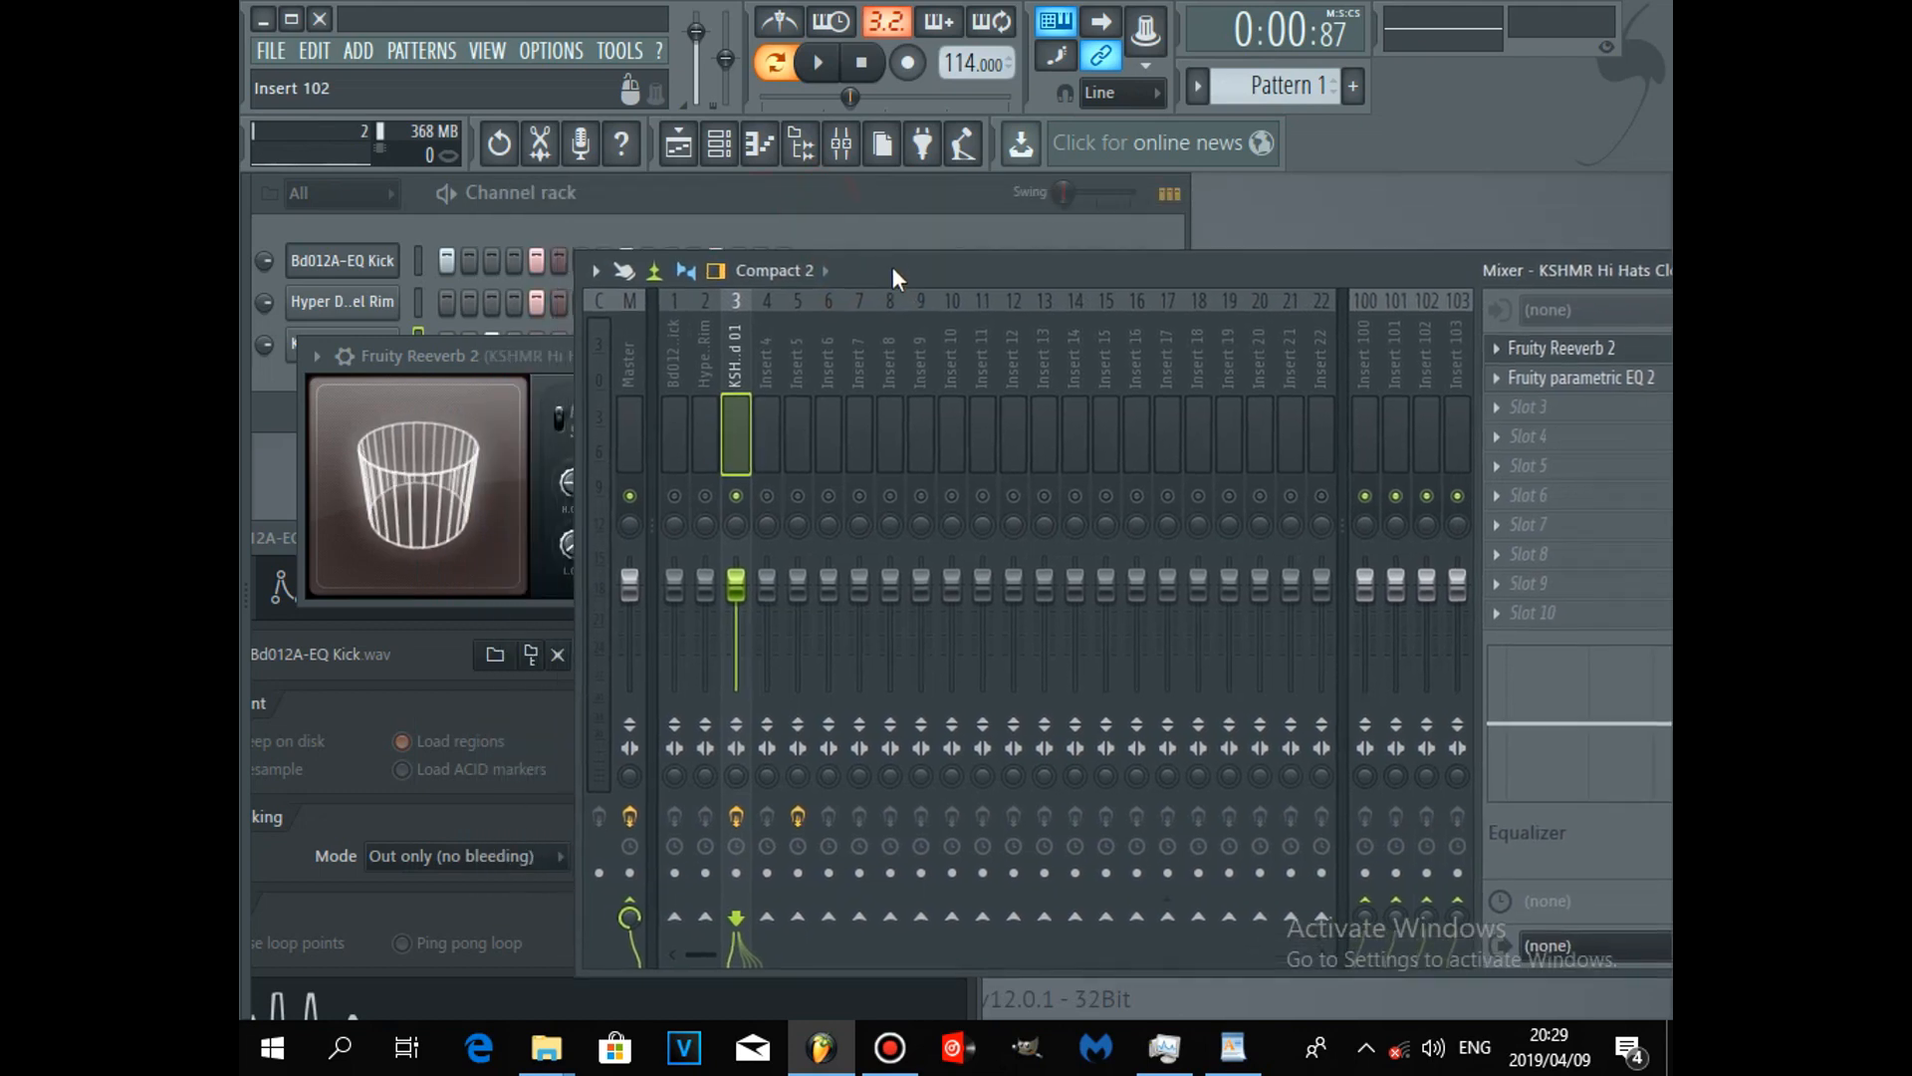
{"action": "left_click_drag", "start_coordinate": [1045, 267], "coordinate": [900, 261]}
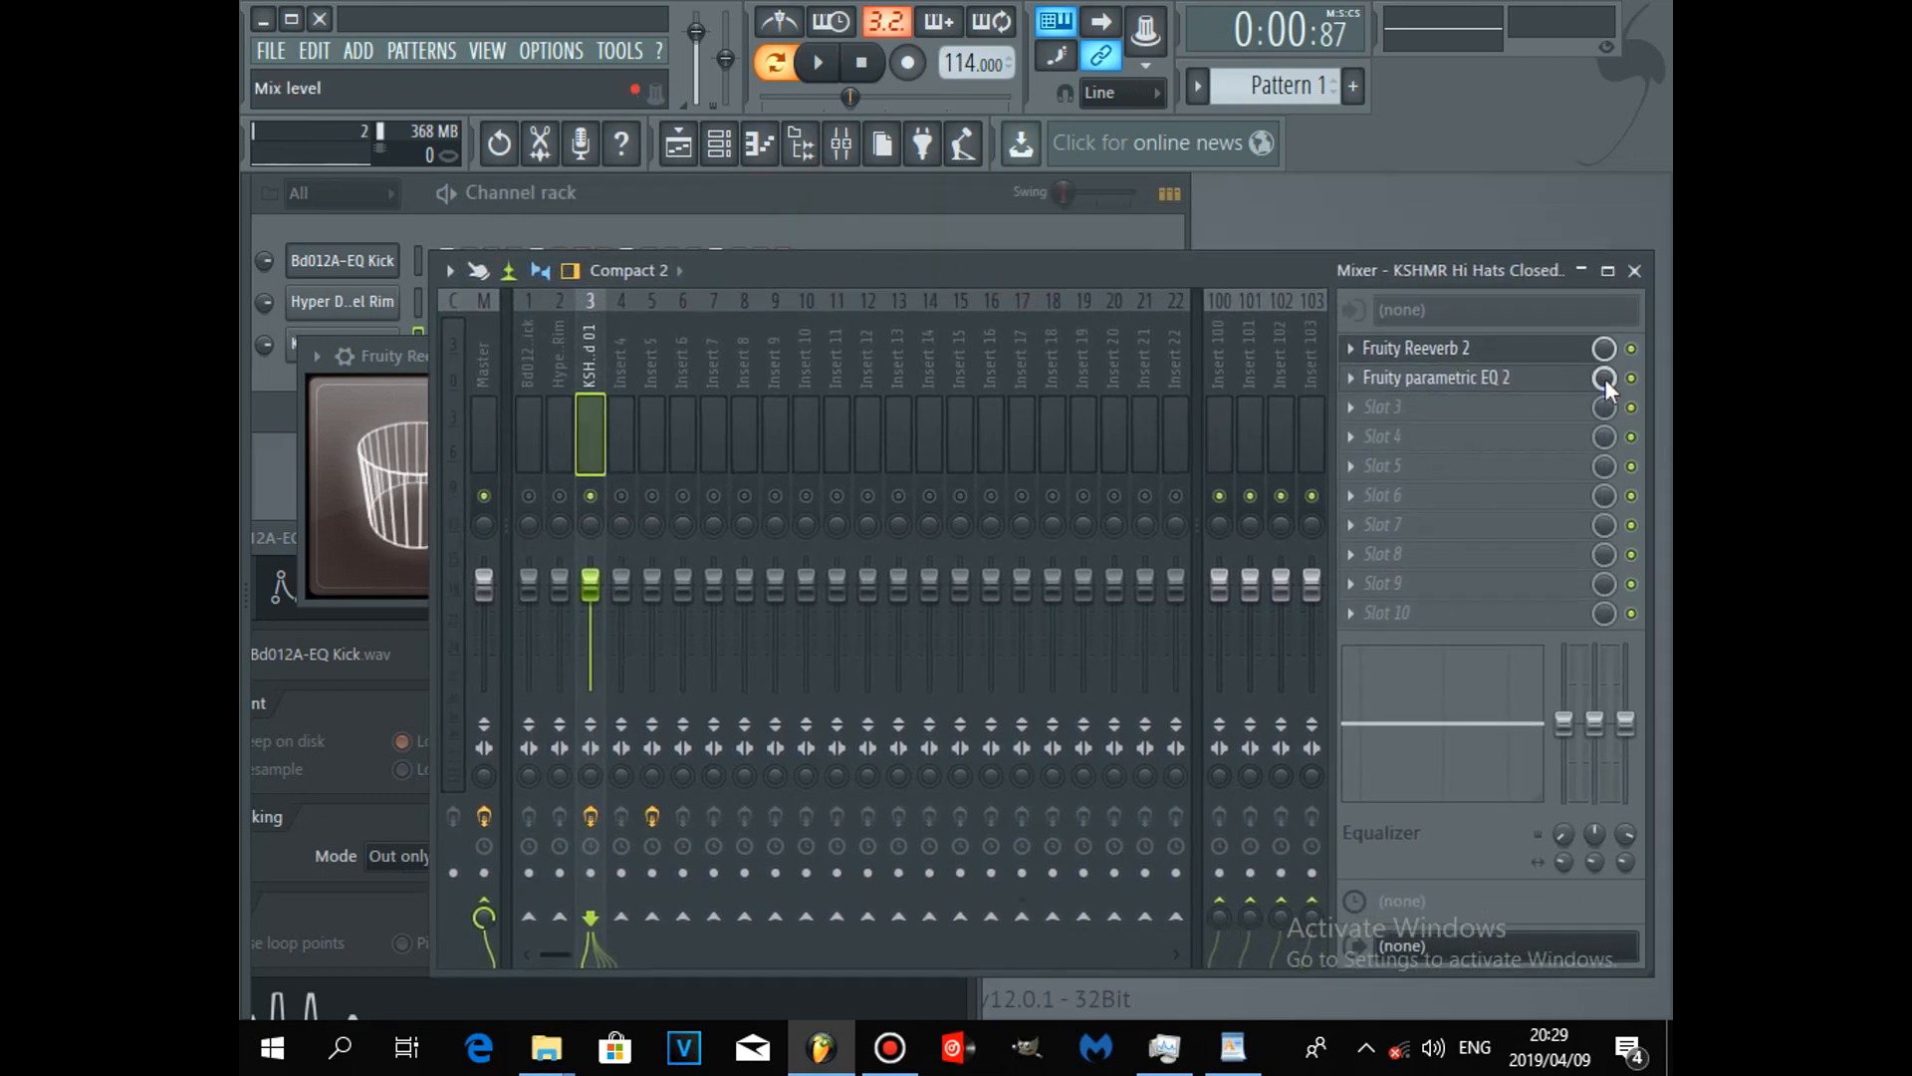
{"action": "left_click", "coordinate": [1350, 348]}
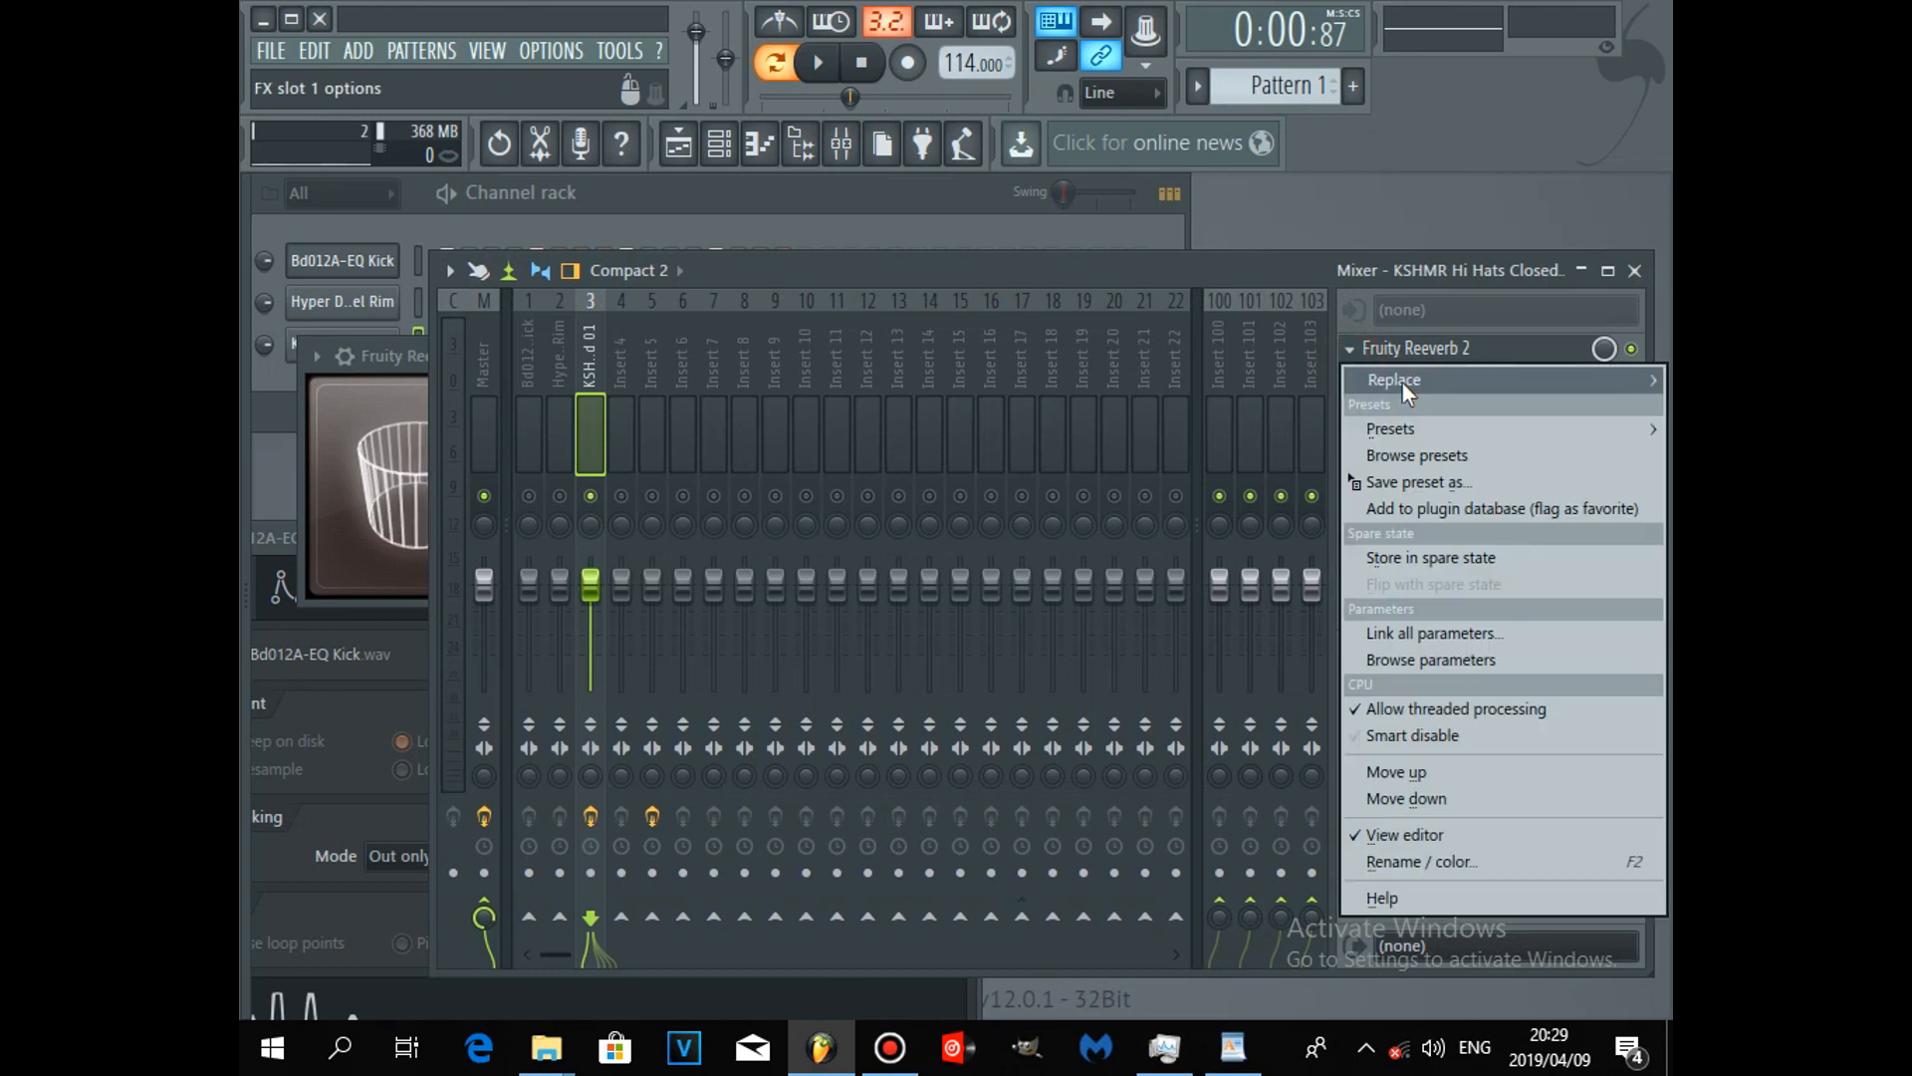
{"action": "mouse_move", "coordinate": [1394, 379]}
{"action": "left_click", "coordinate": [1296, 161]}
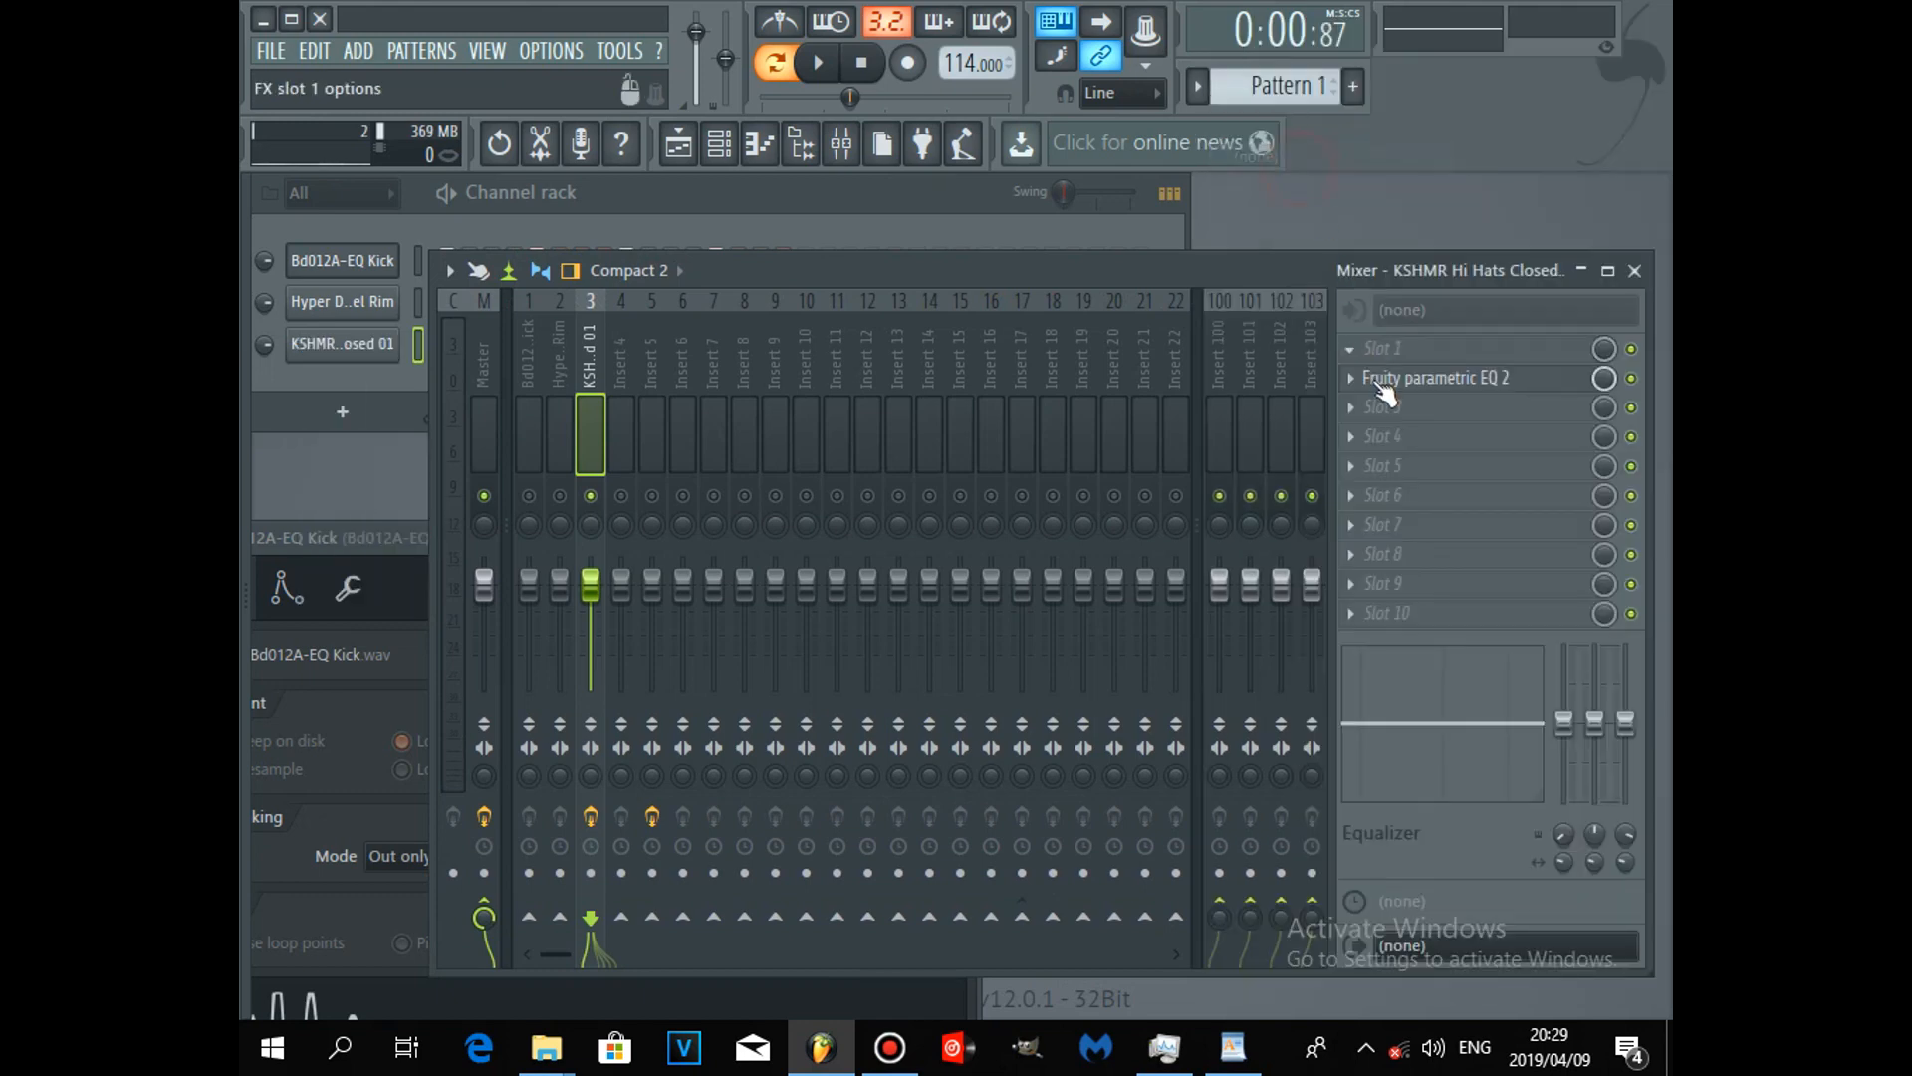
{"action": "right_click", "coordinate": [1384, 389]}
{"action": "mouse_move", "coordinate": [1393, 414]}
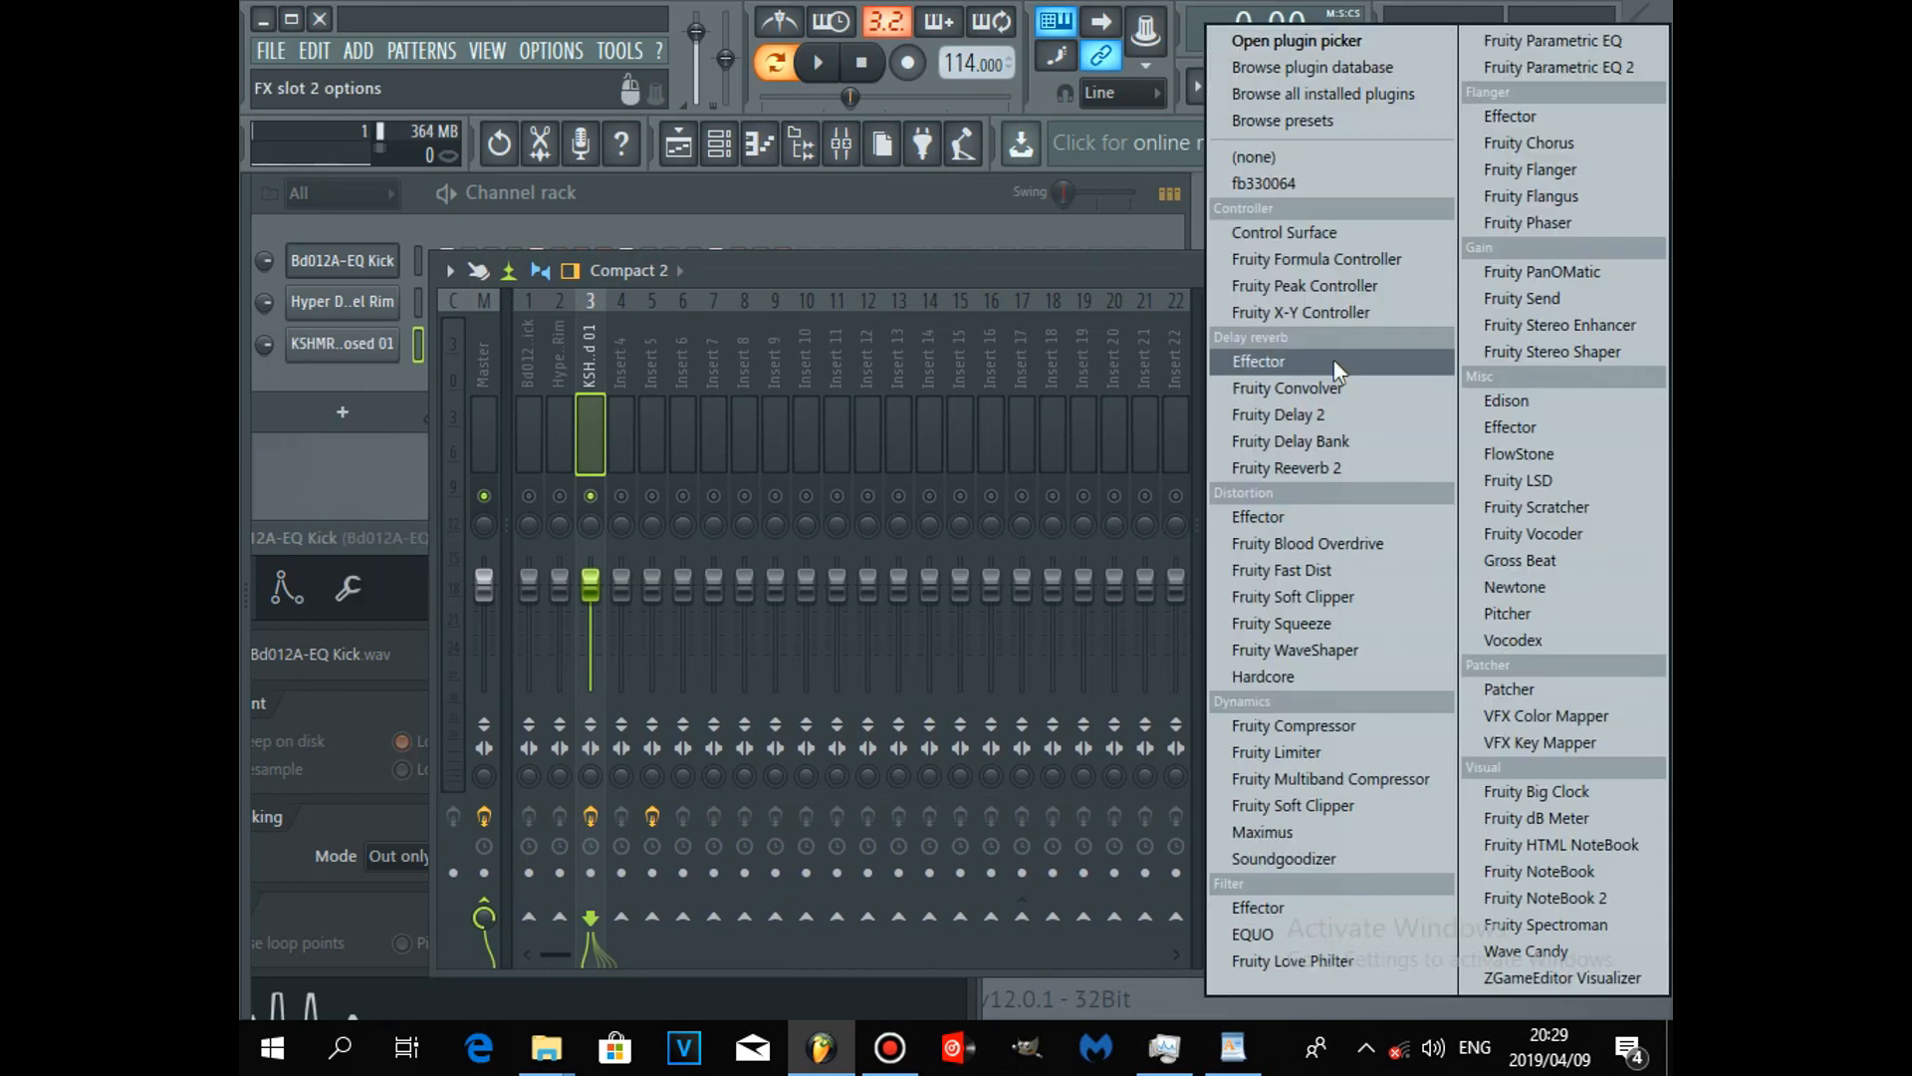
{"action": "left_click", "coordinate": [1252, 157]}
Step: Uncover the channel rack, solo the Hyper DoubleBarrel Rim track, and play the pattern briefly before pausing it
{"action": "left_click_drag", "start_coordinate": [966, 273], "coordinate": [1151, 277]}
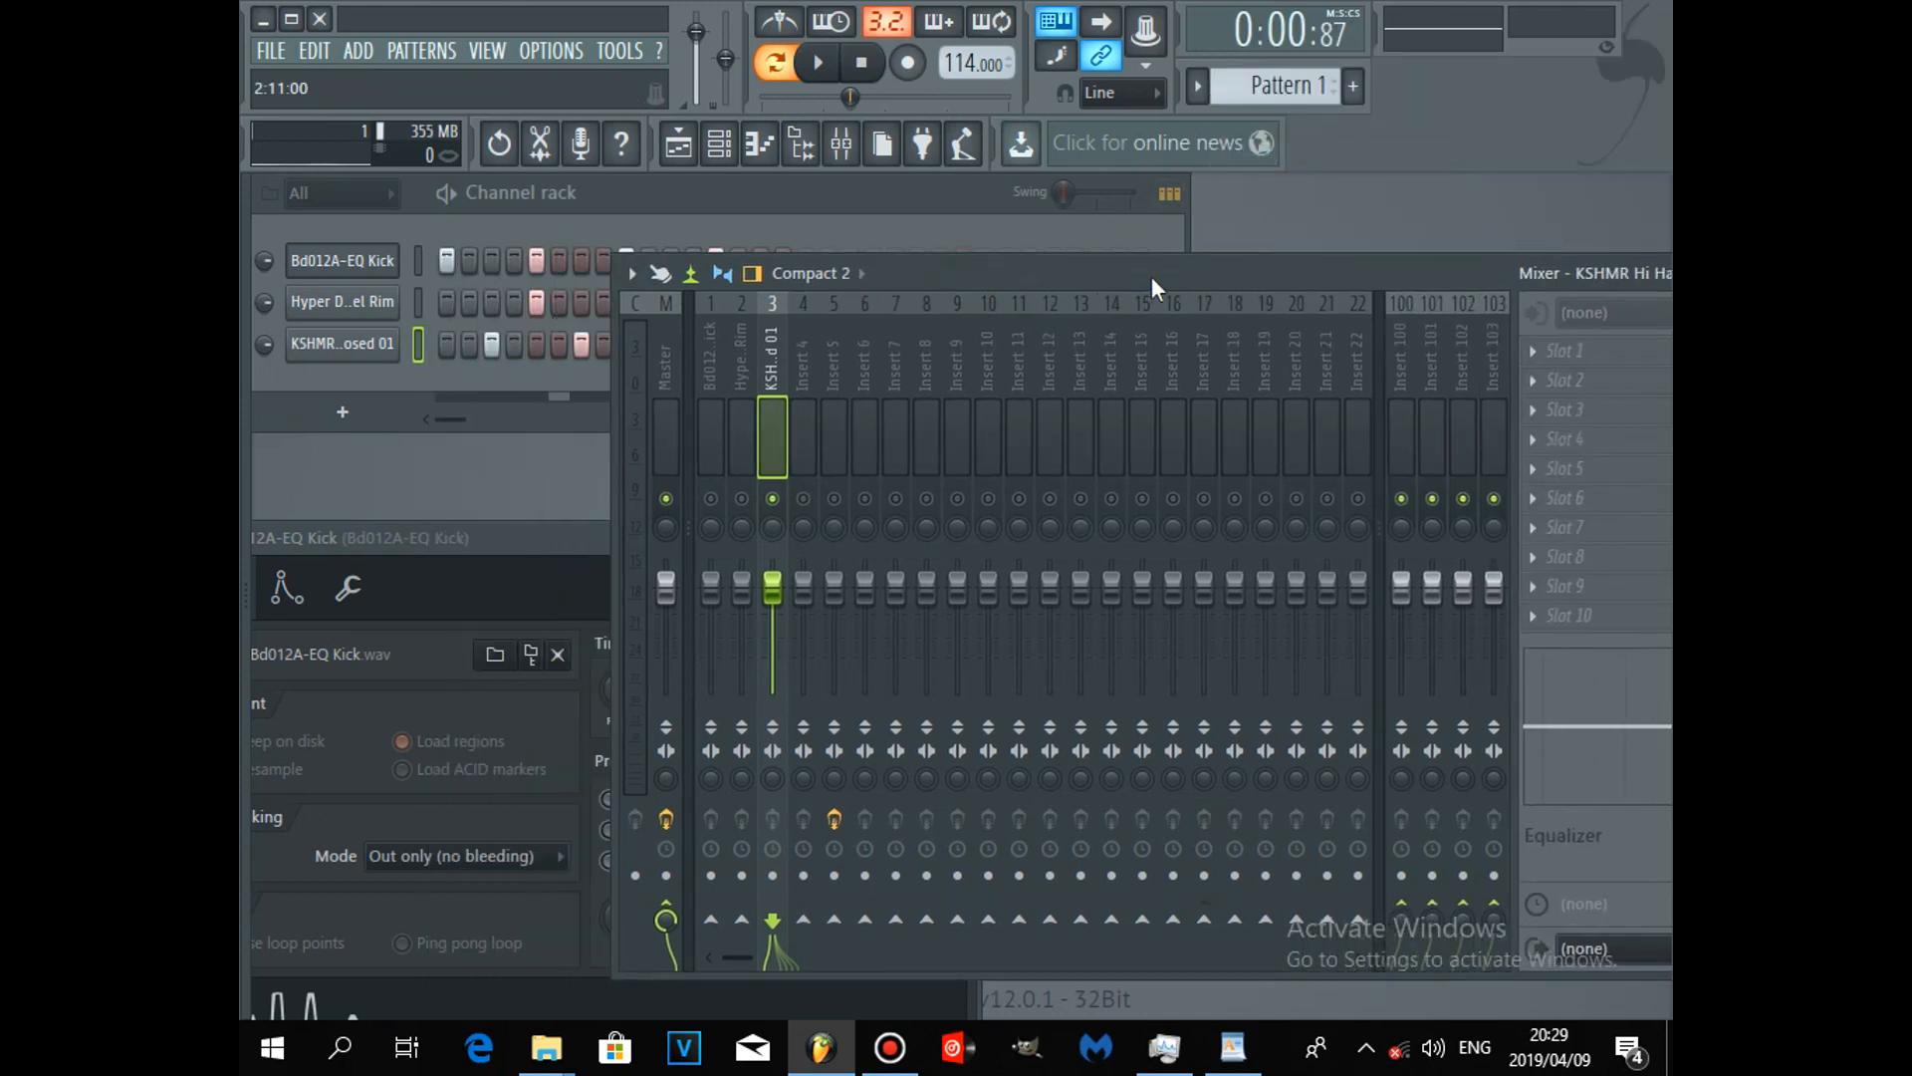
{"action": "left_click_drag", "start_coordinate": [1151, 274], "coordinate": [1138, 478]}
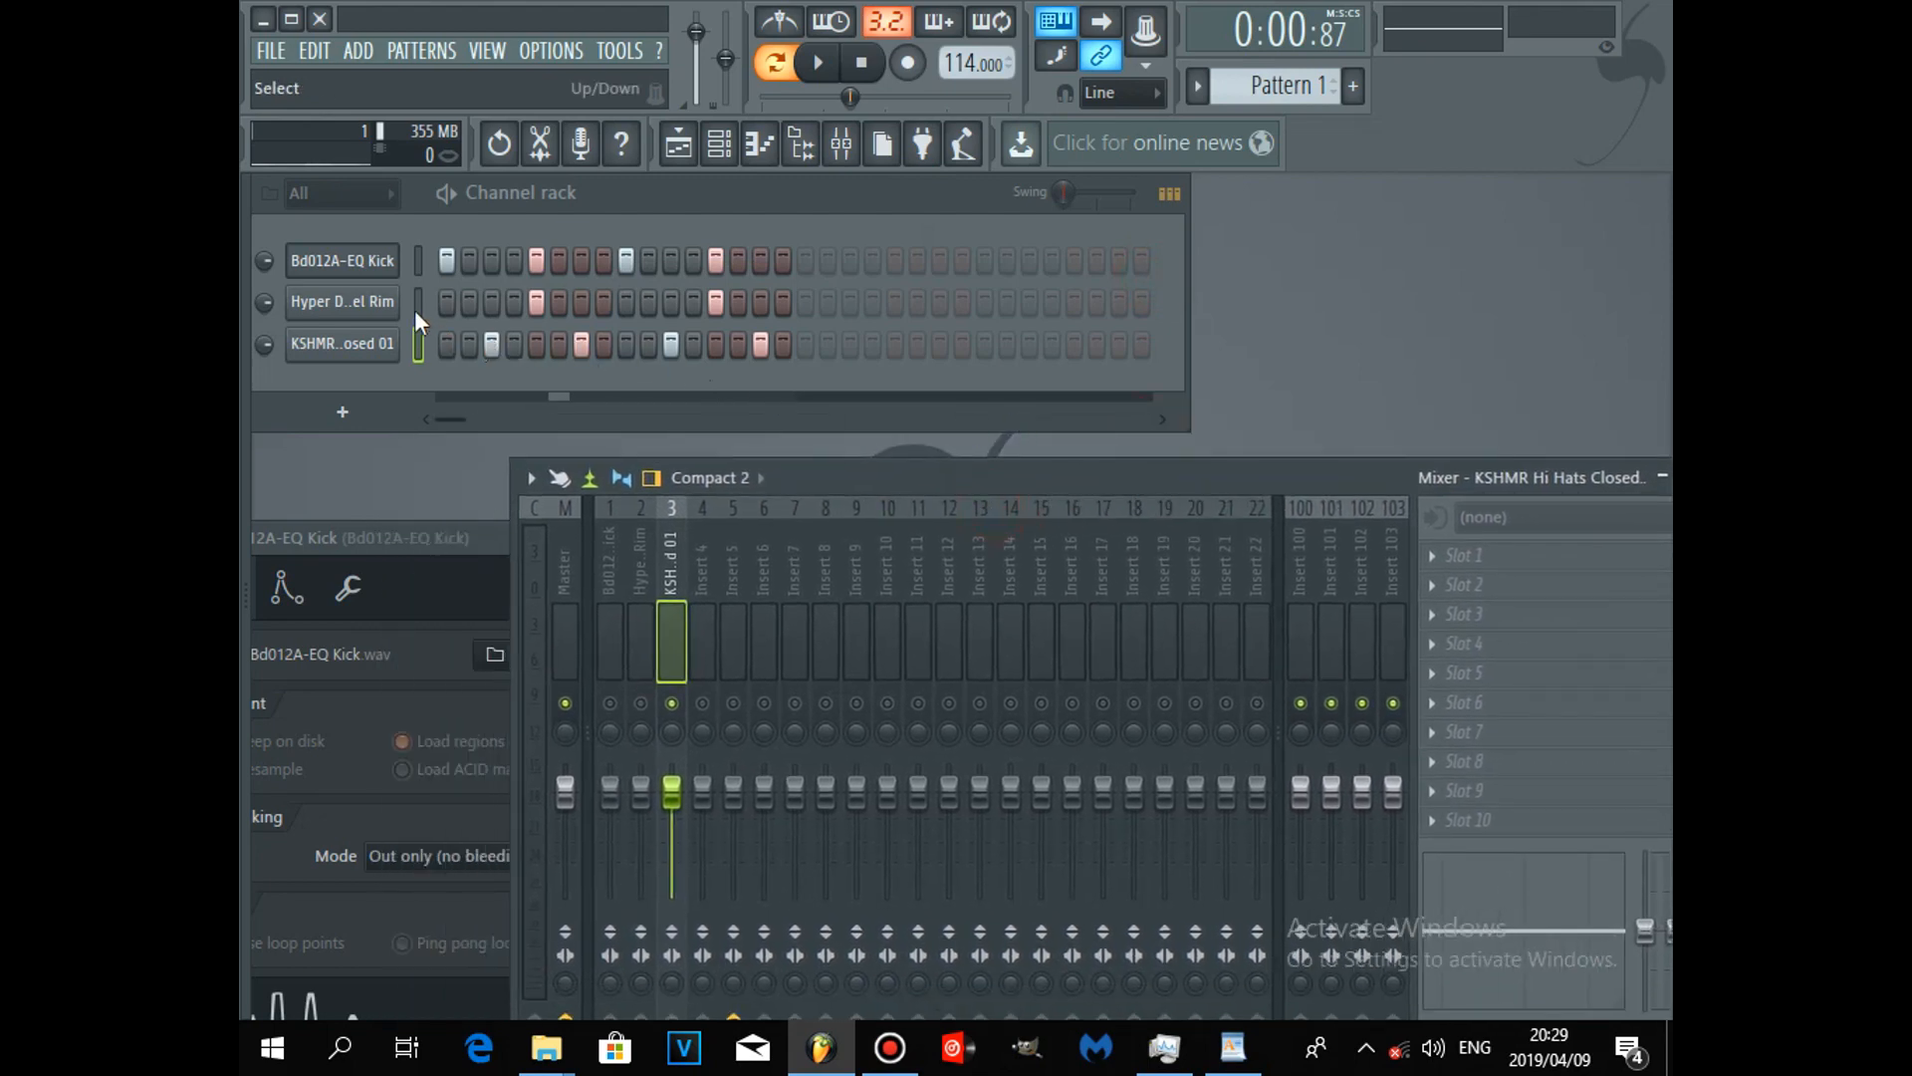
{"action": "left_click", "coordinate": [645, 558]}
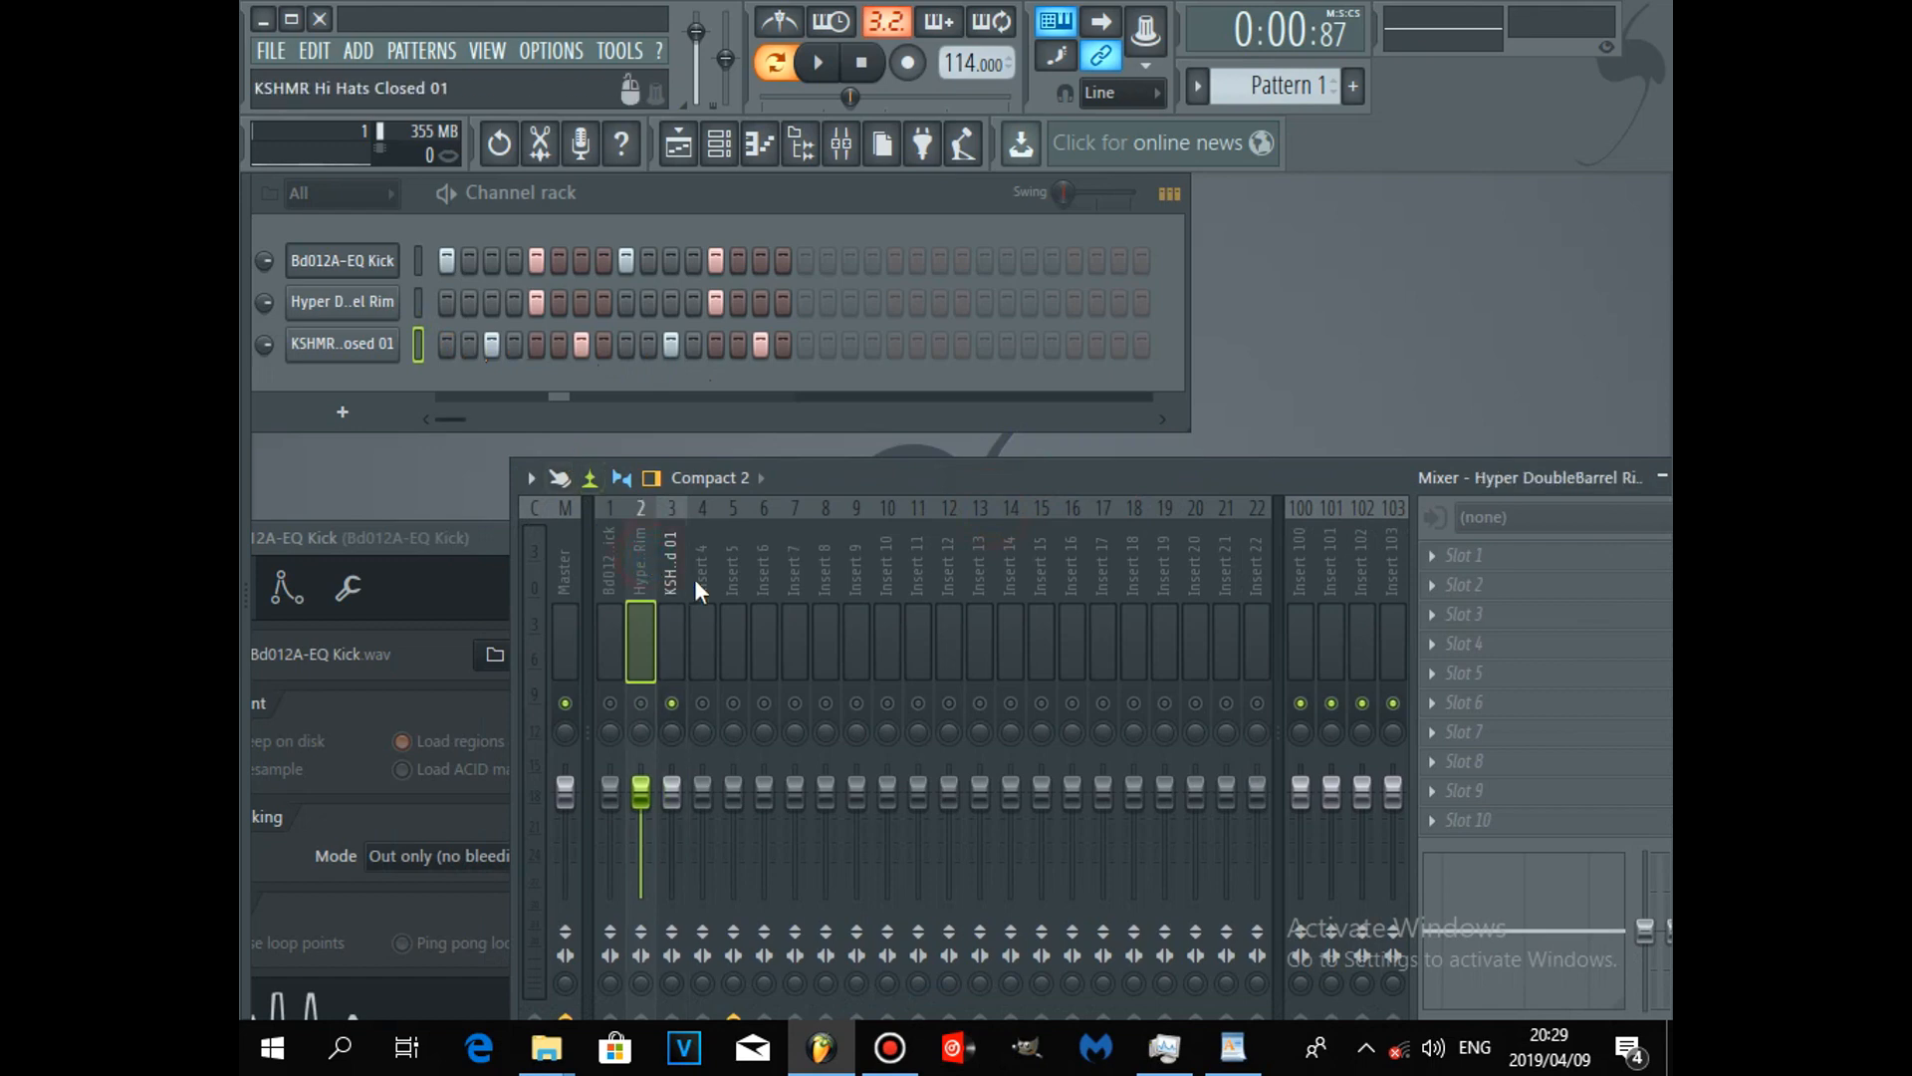
{"action": "right_click", "coordinate": [640, 703]}
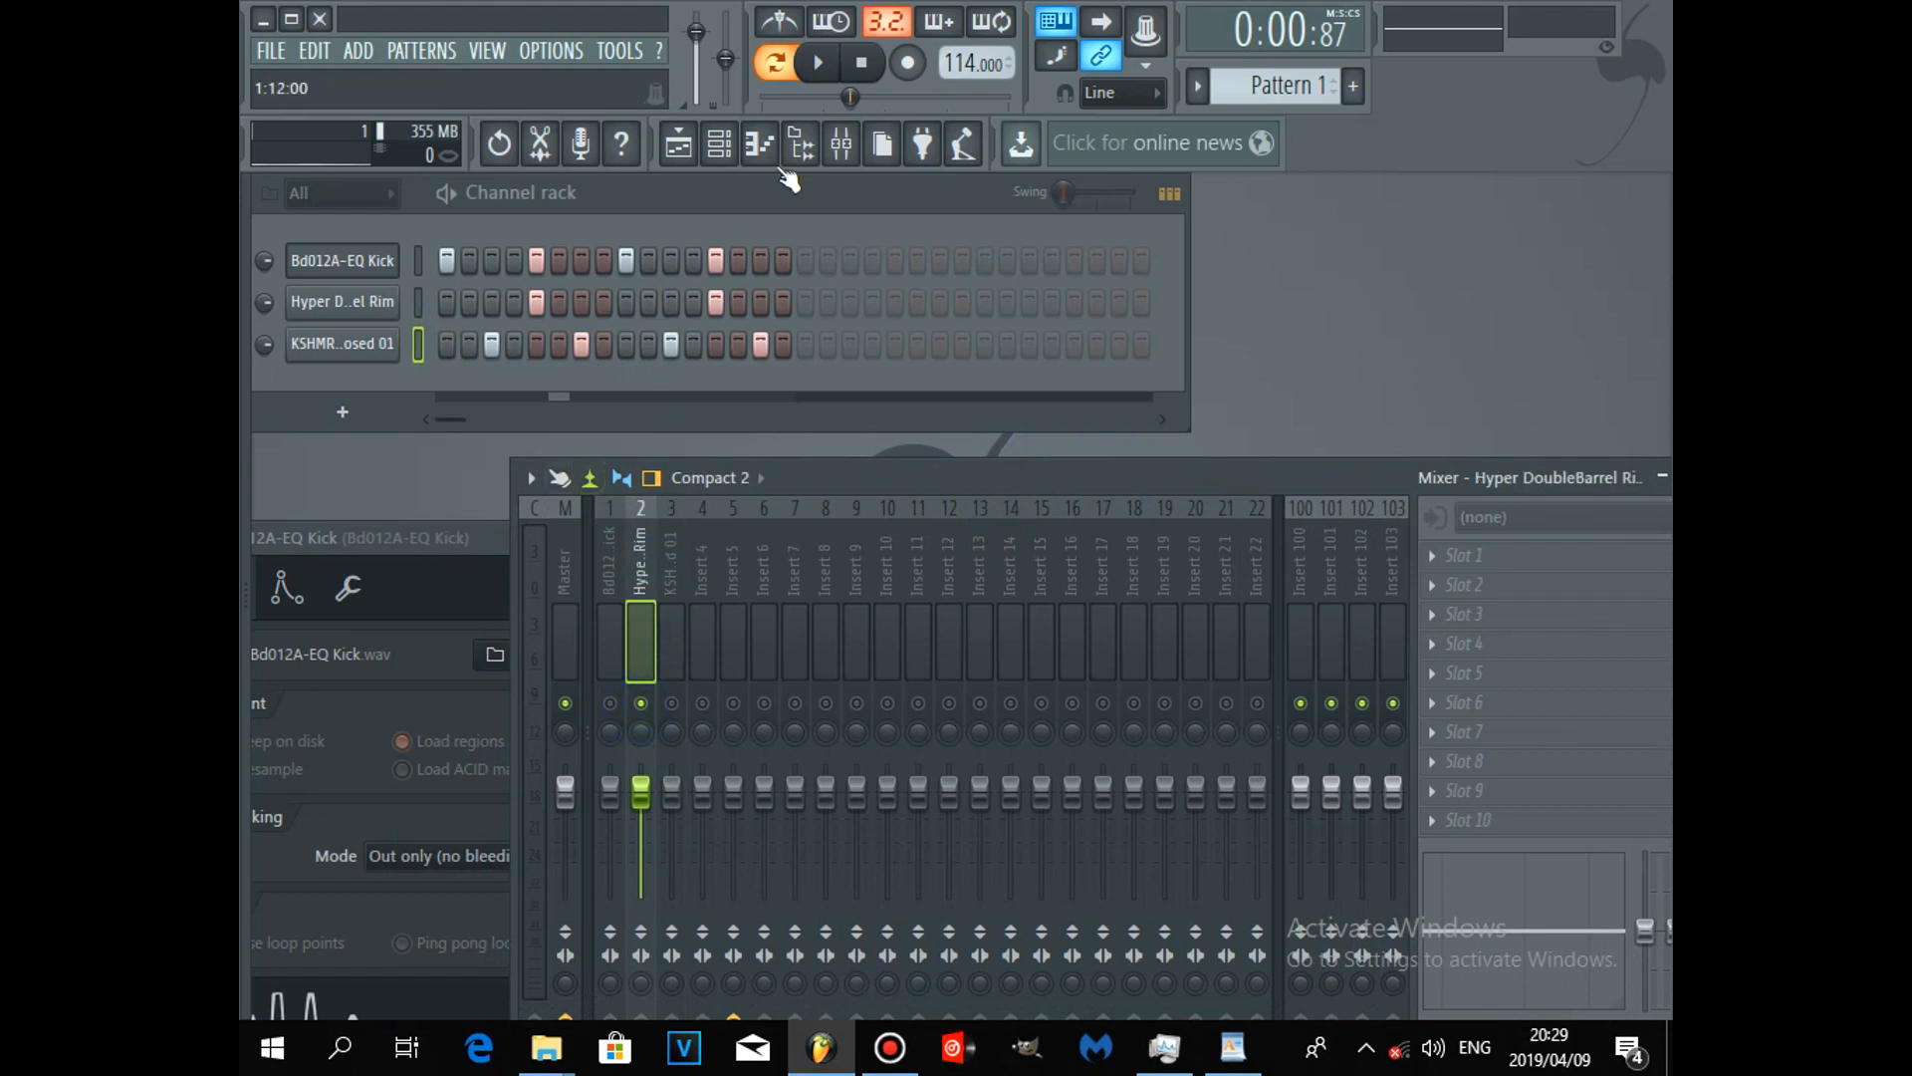
{"action": "left_click", "coordinate": [818, 61]}
{"action": "left_click_drag", "start_coordinate": [862, 474], "coordinate": [875, 398]}
{"action": "left_click", "coordinate": [826, 77]}
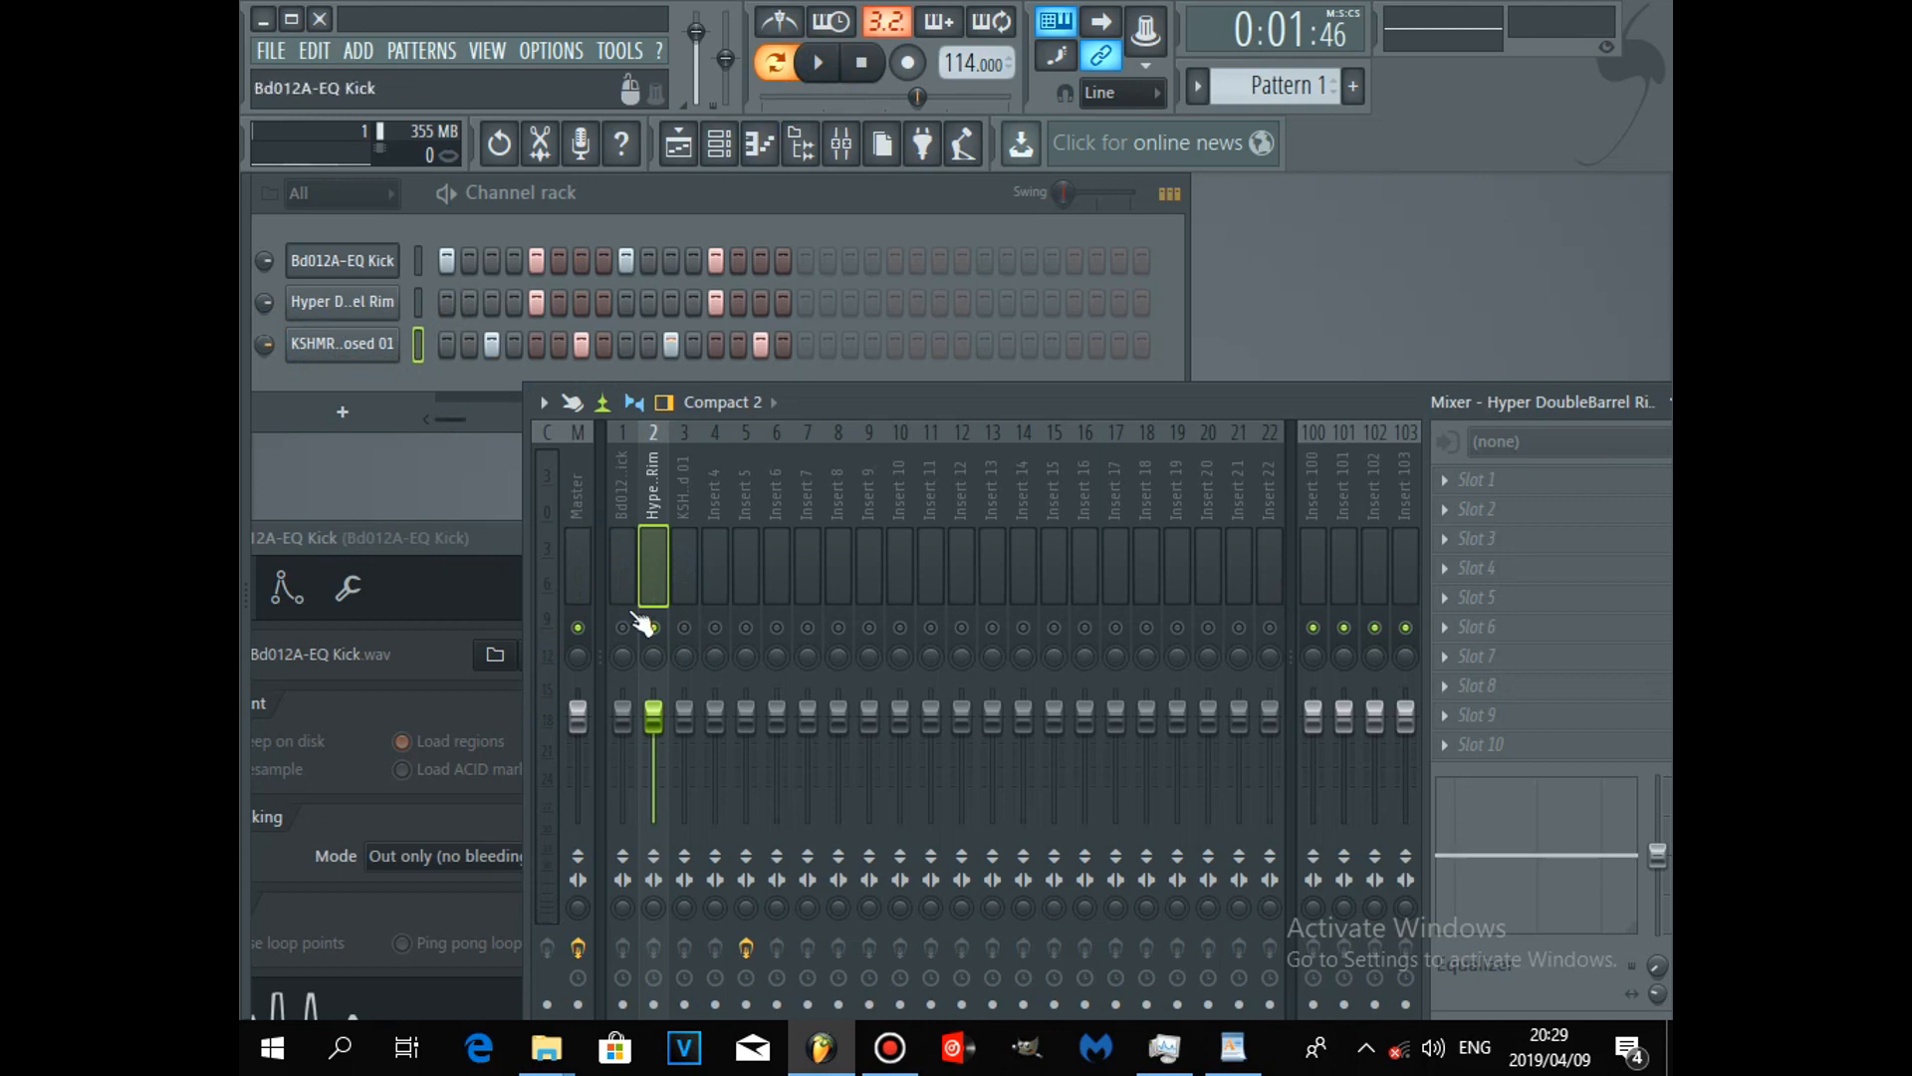
Step: Solo the KSHMR Hi Hats Closed 01 track instead, and play the pattern briefly before pausing it
{"action": "left_click", "coordinate": [683, 490]}
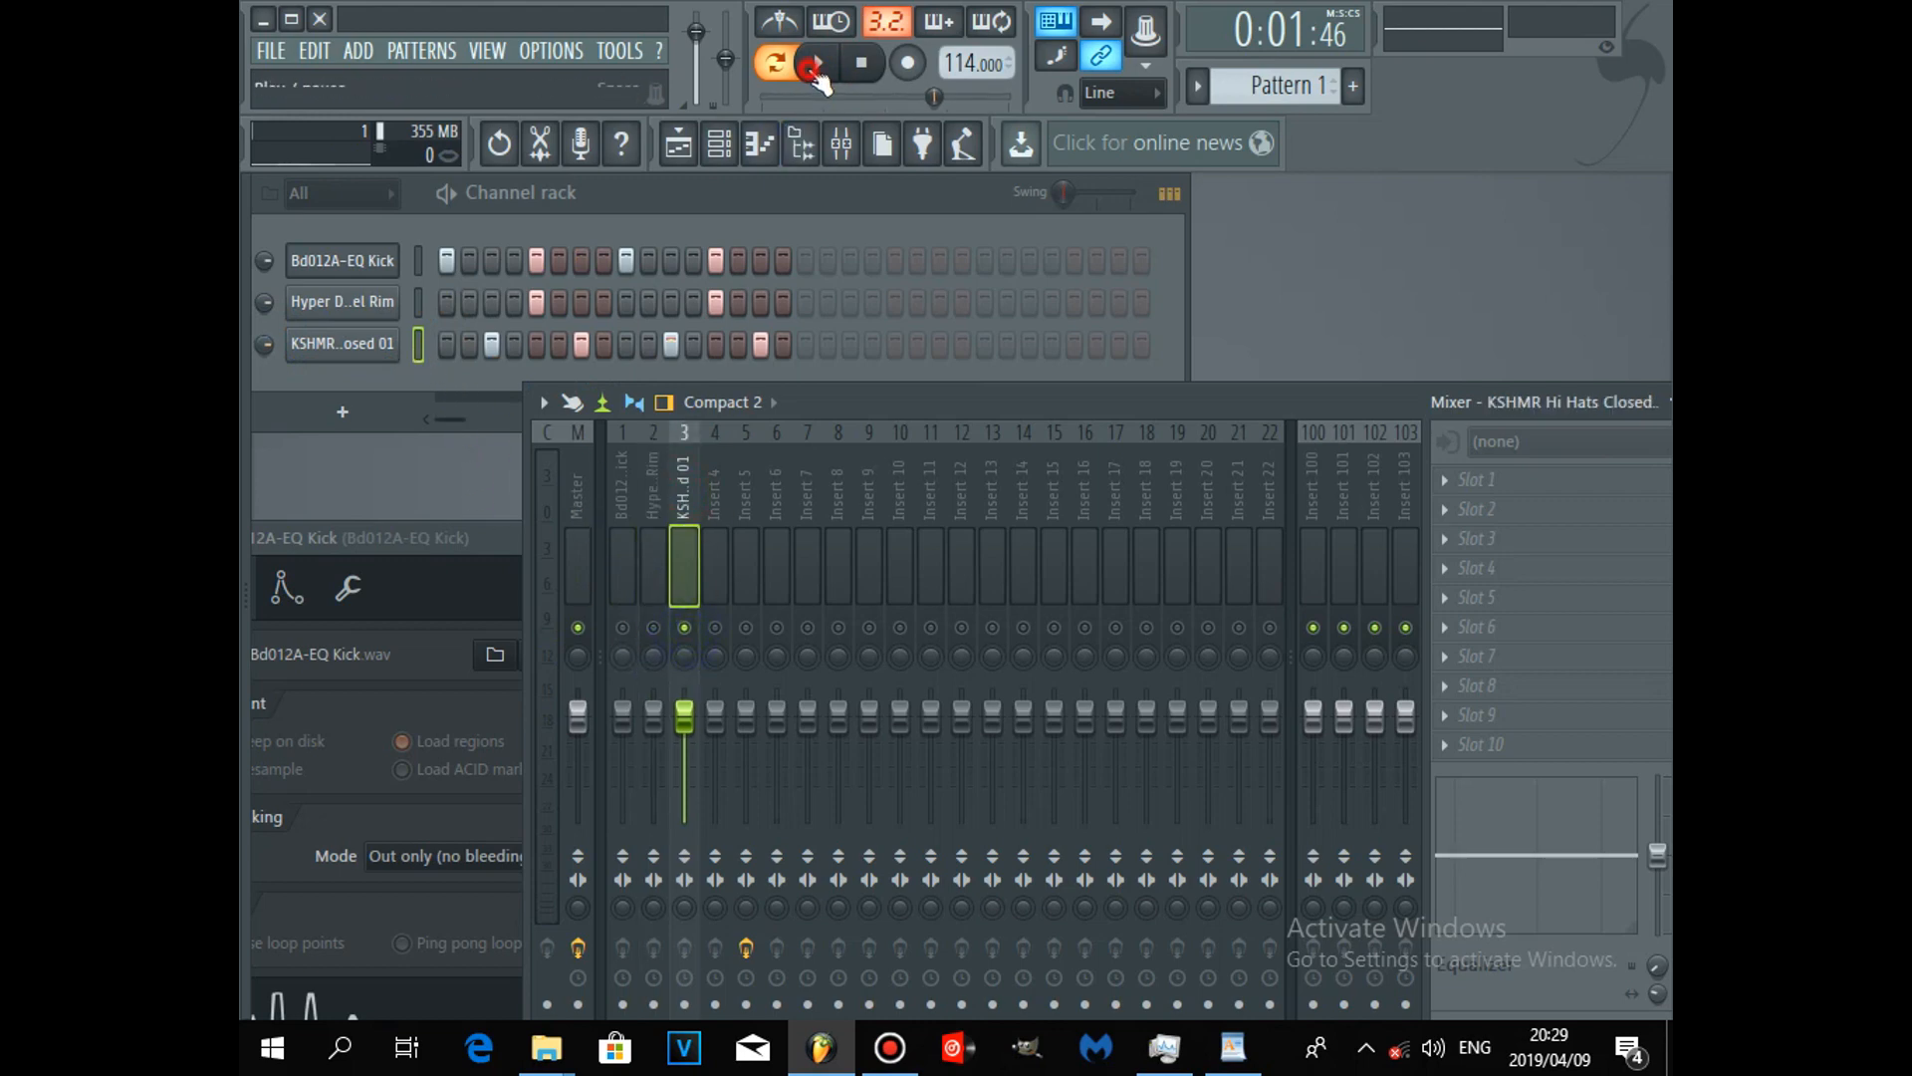
{"action": "left_click", "coordinate": [817, 64]}
{"action": "left_click_drag", "start_coordinate": [898, 409], "coordinate": [899, 191]}
{"action": "left_click", "coordinate": [817, 63]}
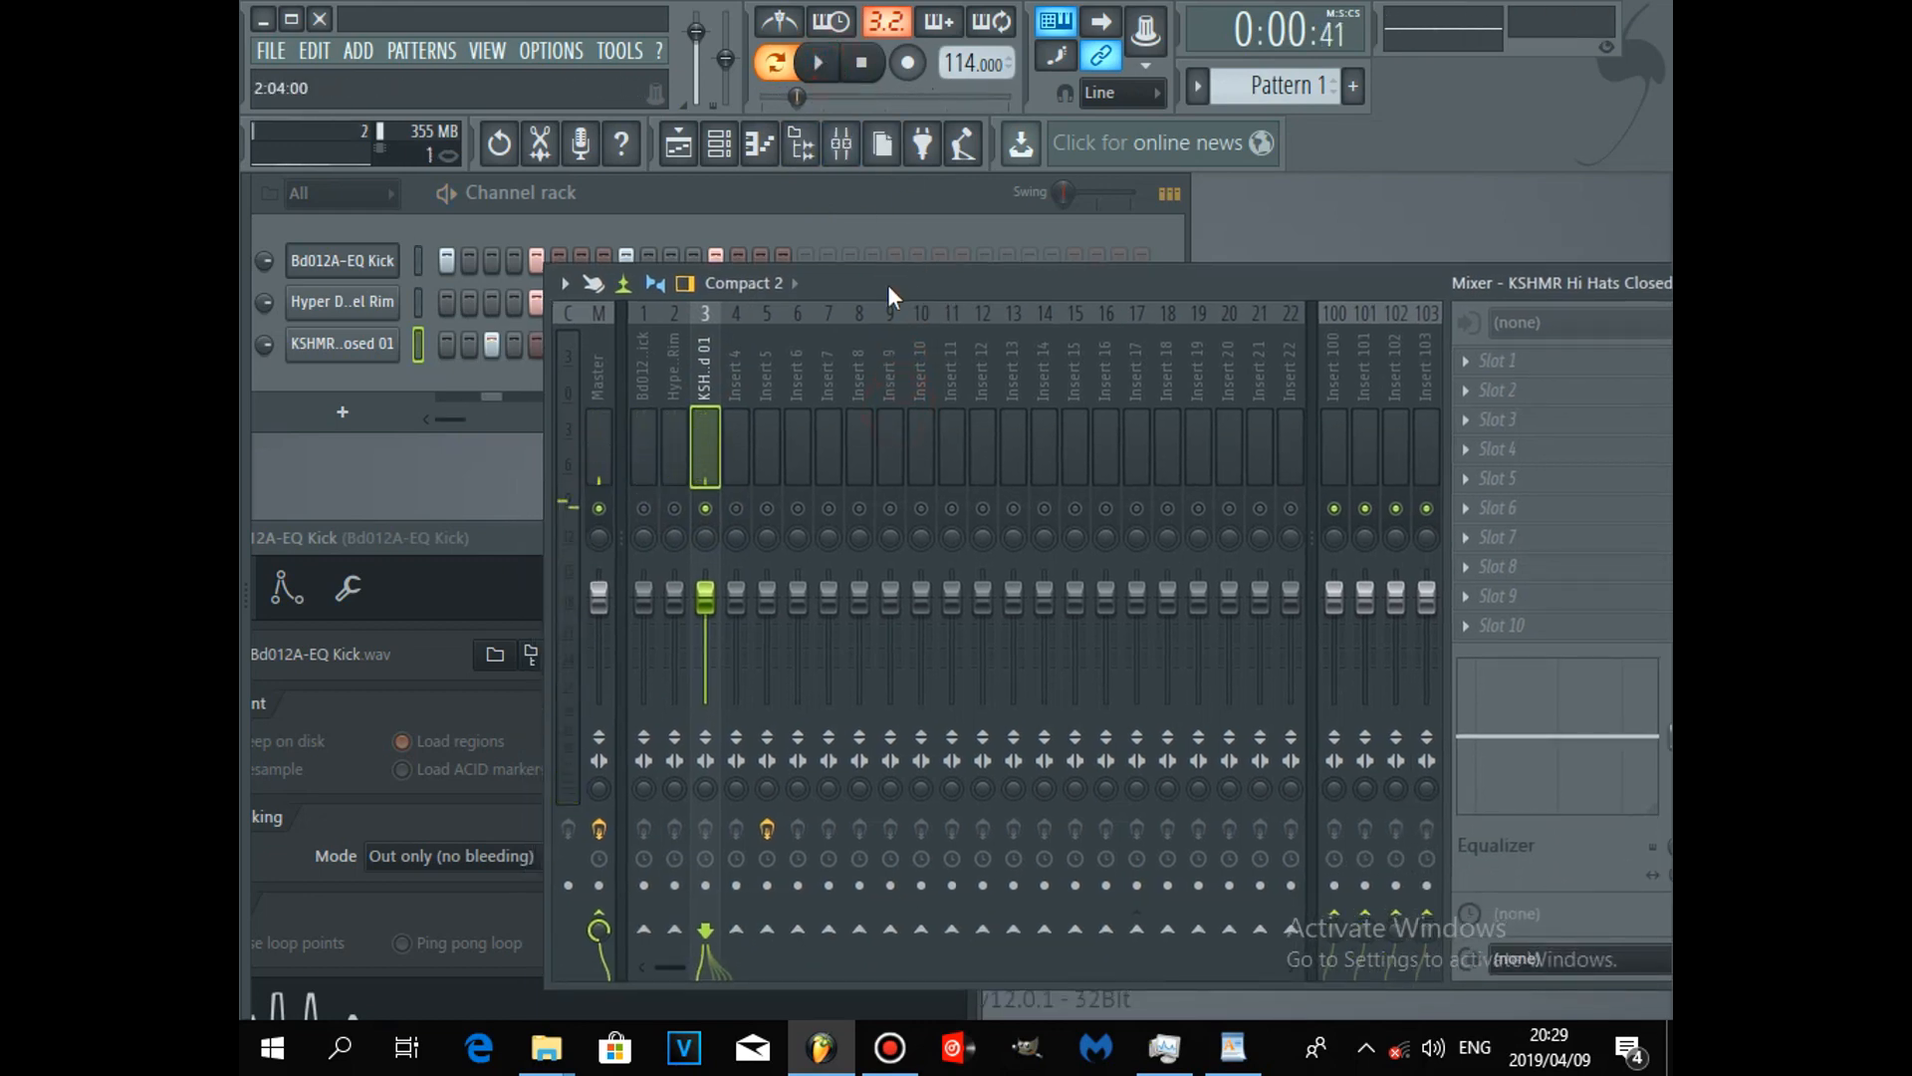
Step: Adjust the hi-hat track's stereo separation and lower its volume fader to about 23% (-22.7 dB)
{"action": "left_click_drag", "start_coordinate": [960, 282], "coordinate": [800, 193]}
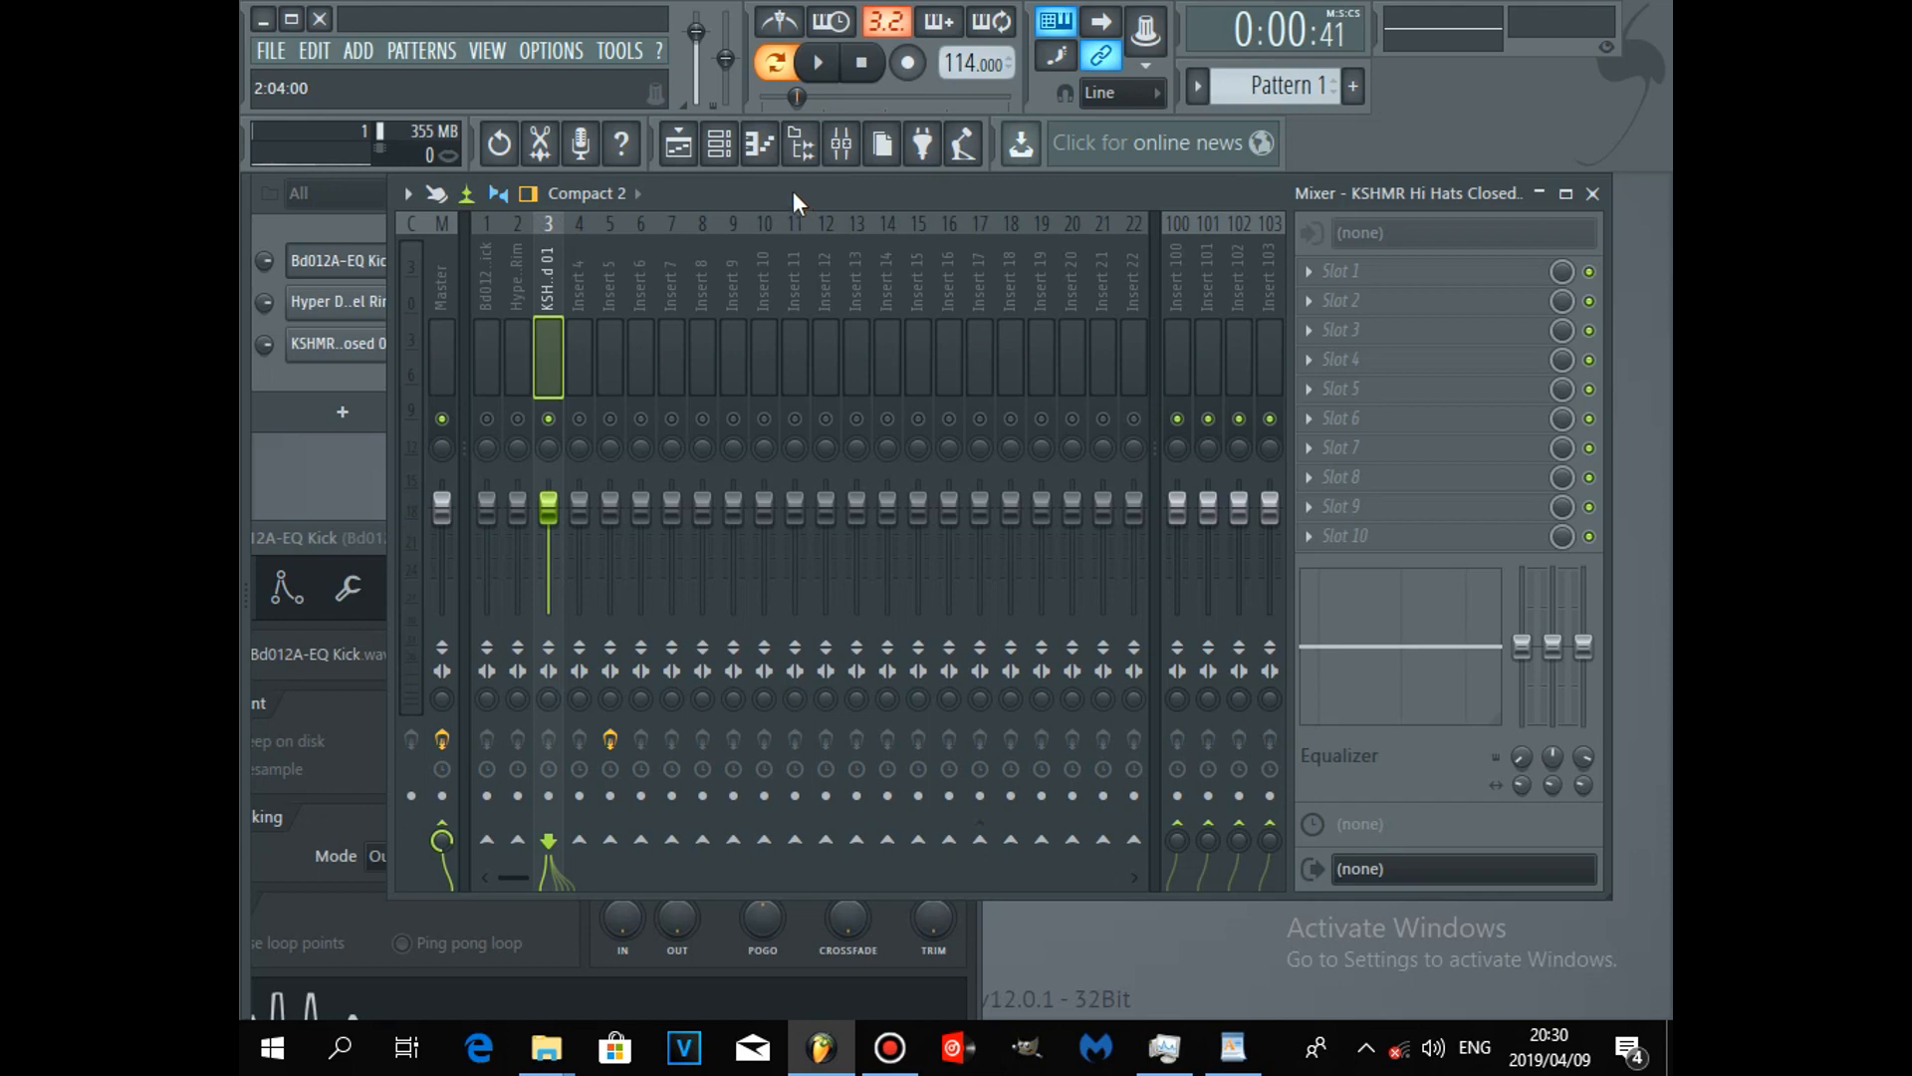
{"action": "left_click_drag", "start_coordinate": [792, 193], "coordinate": [824, 188]}
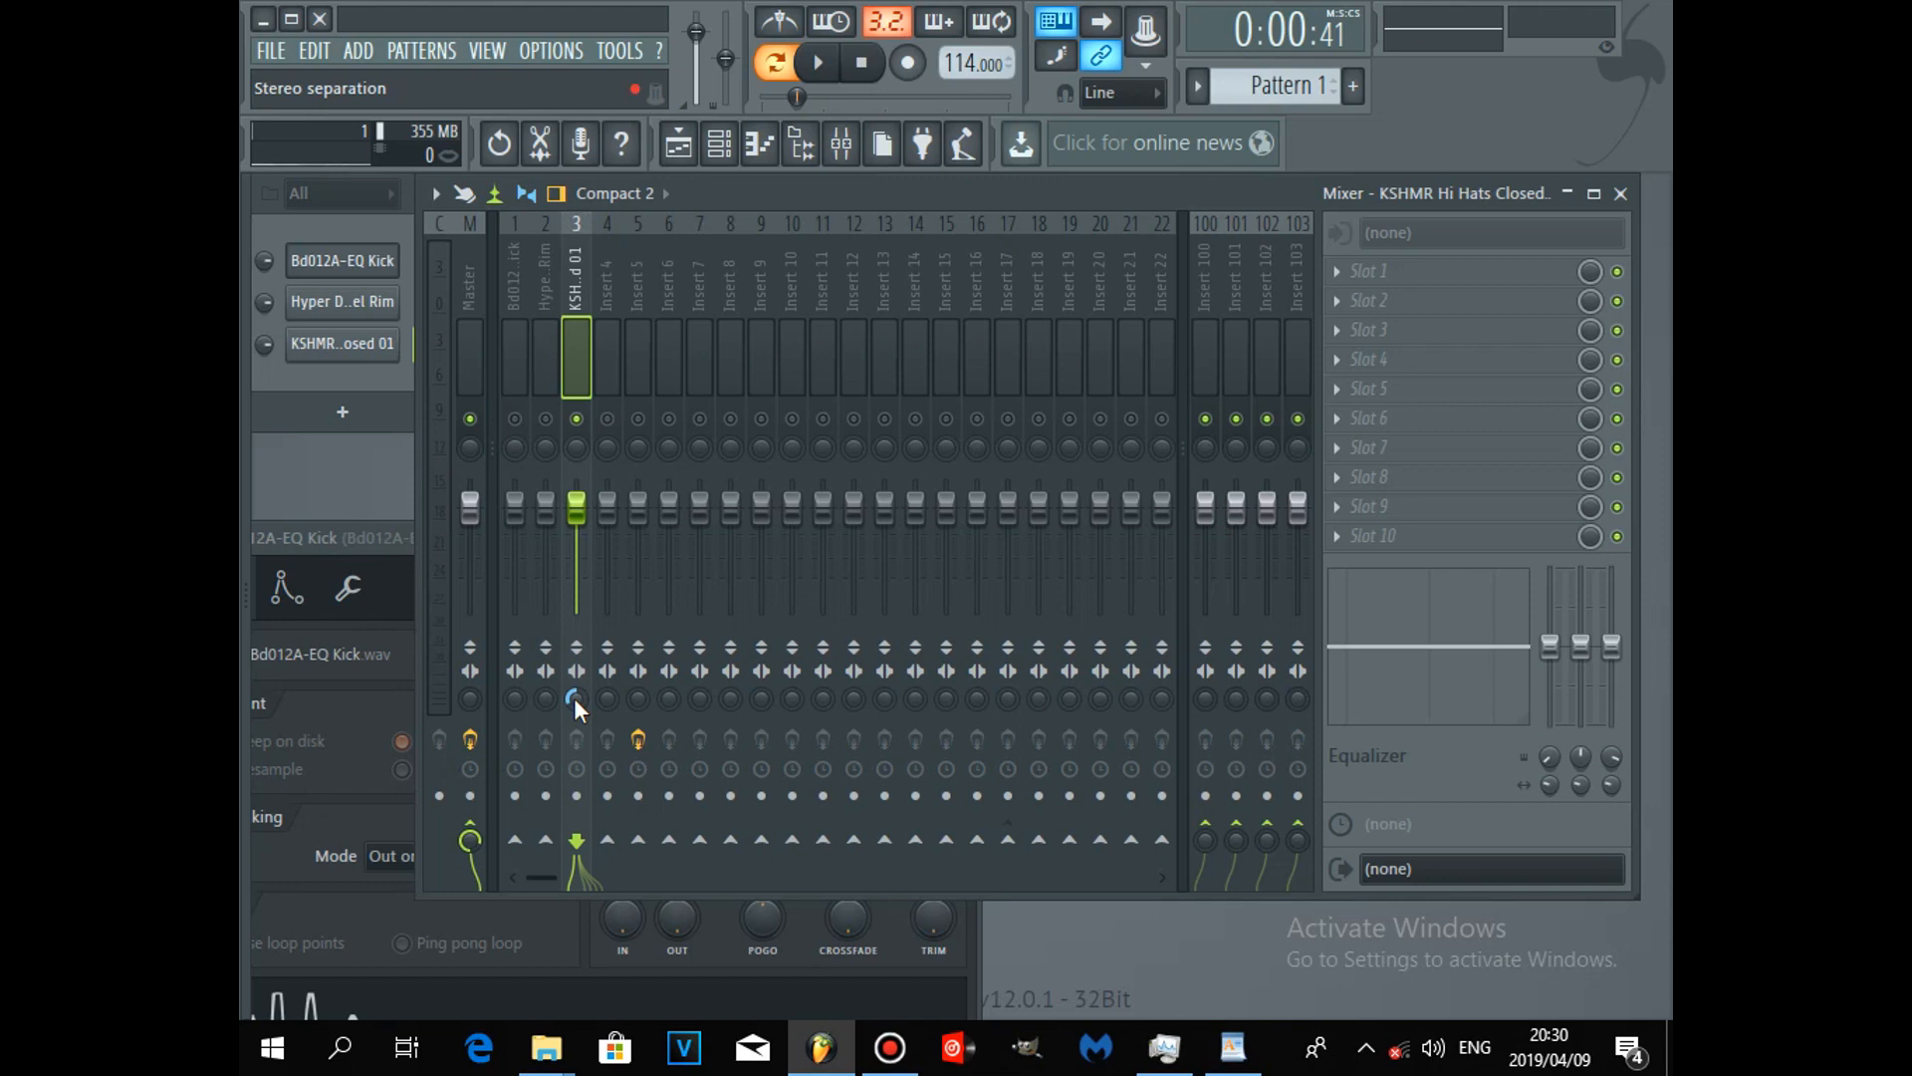
{"action": "left_click_drag", "start_coordinate": [574, 697], "coordinate": [574, 685]}
{"action": "left_click_drag", "start_coordinate": [575, 700], "coordinate": [575, 692]}
{"action": "left_click_drag", "start_coordinate": [588, 520], "coordinate": [588, 568]}
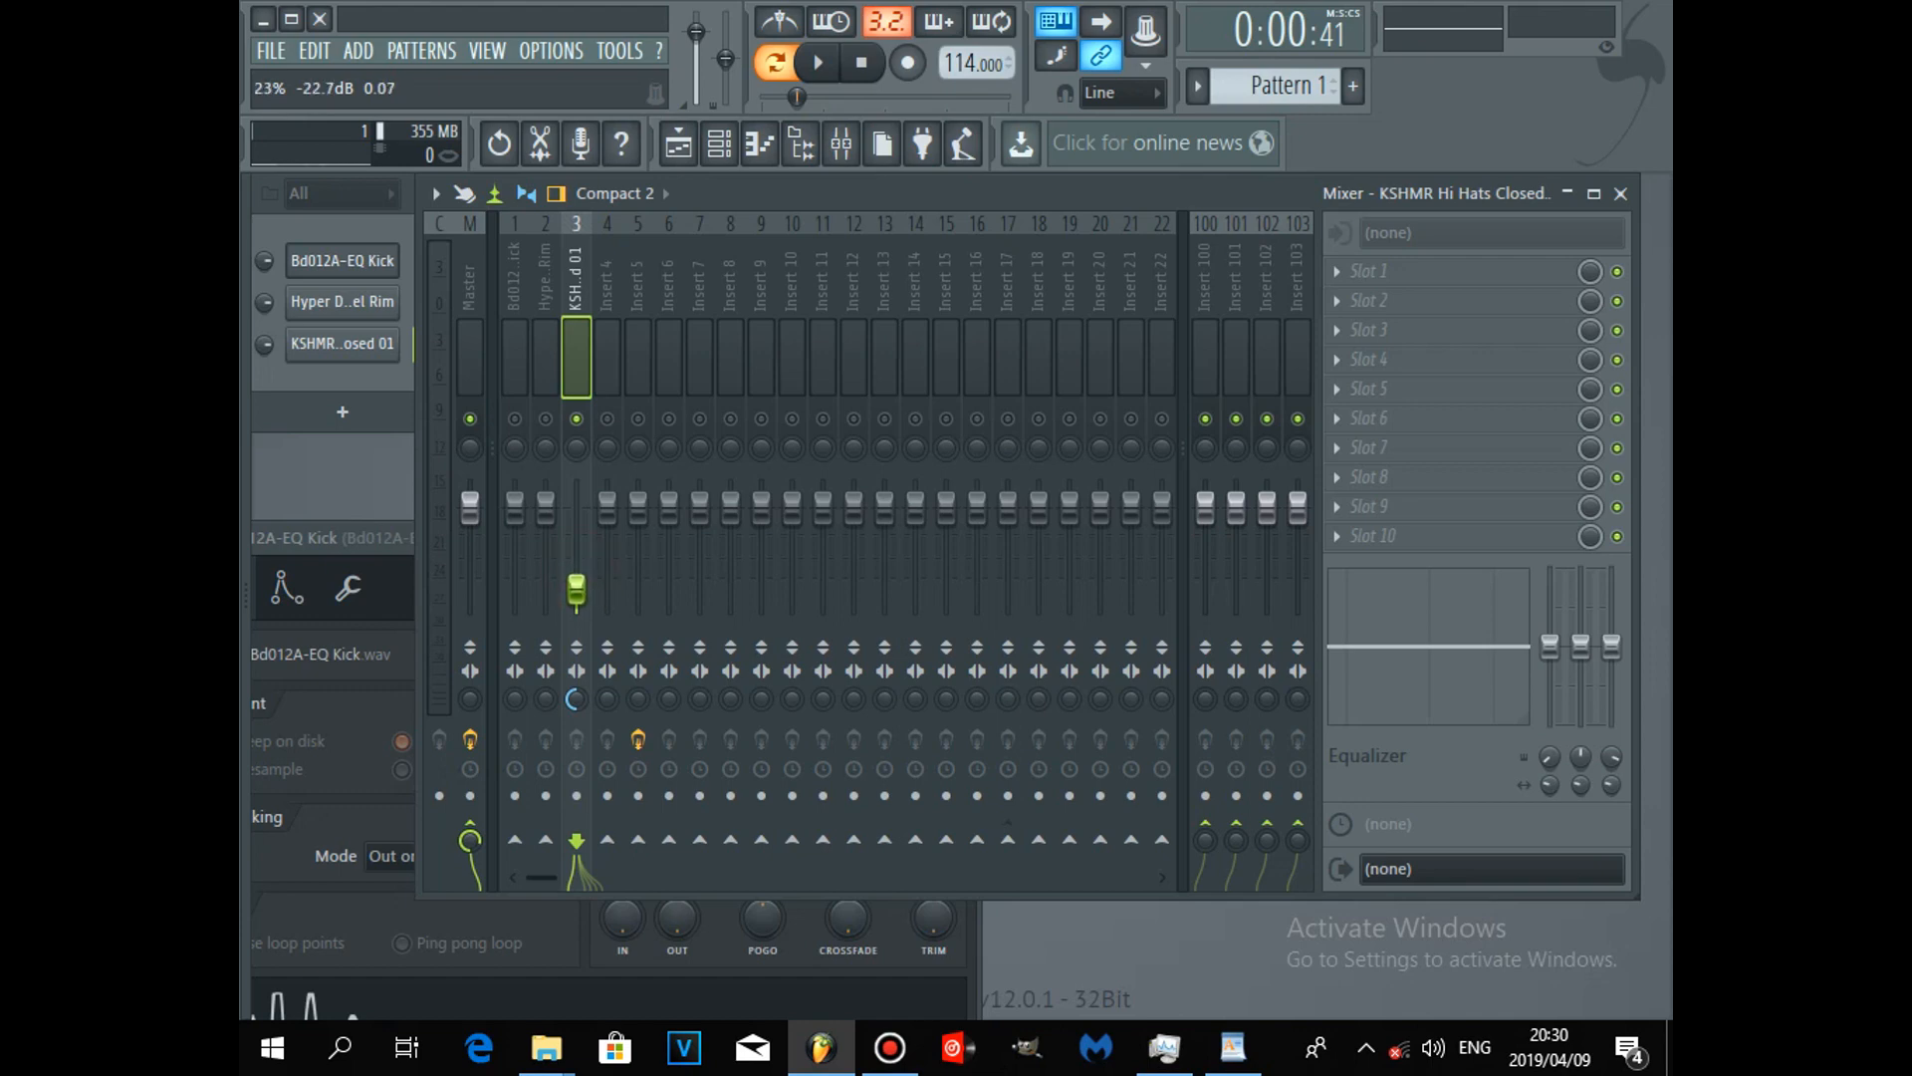
Step: Play the pattern while lowering the hi-hat track's volume fader to about 10% (-31.8 dB), and pause playback
{"action": "left_click", "coordinate": [818, 63]}
{"action": "left_click_drag", "start_coordinate": [576, 592], "coordinate": [576, 600]}
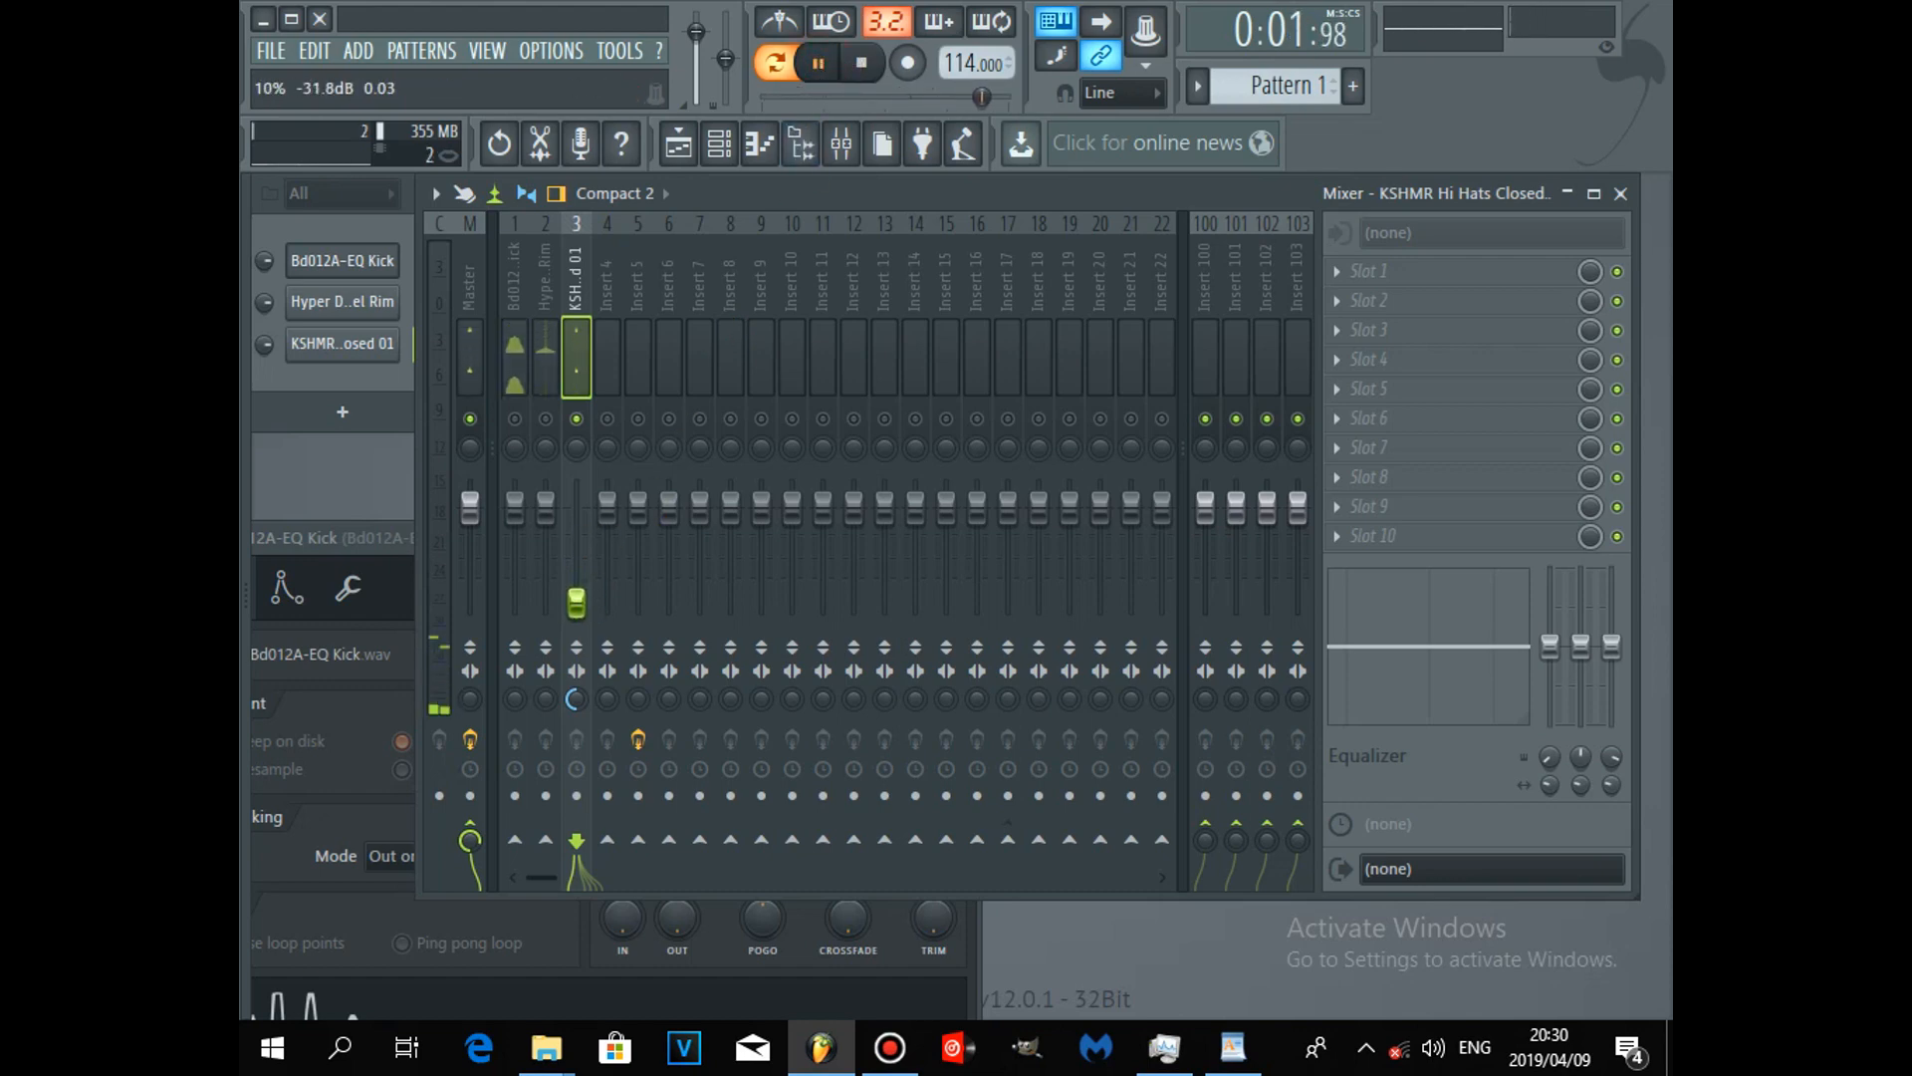
{"action": "left_click", "coordinate": [817, 63]}
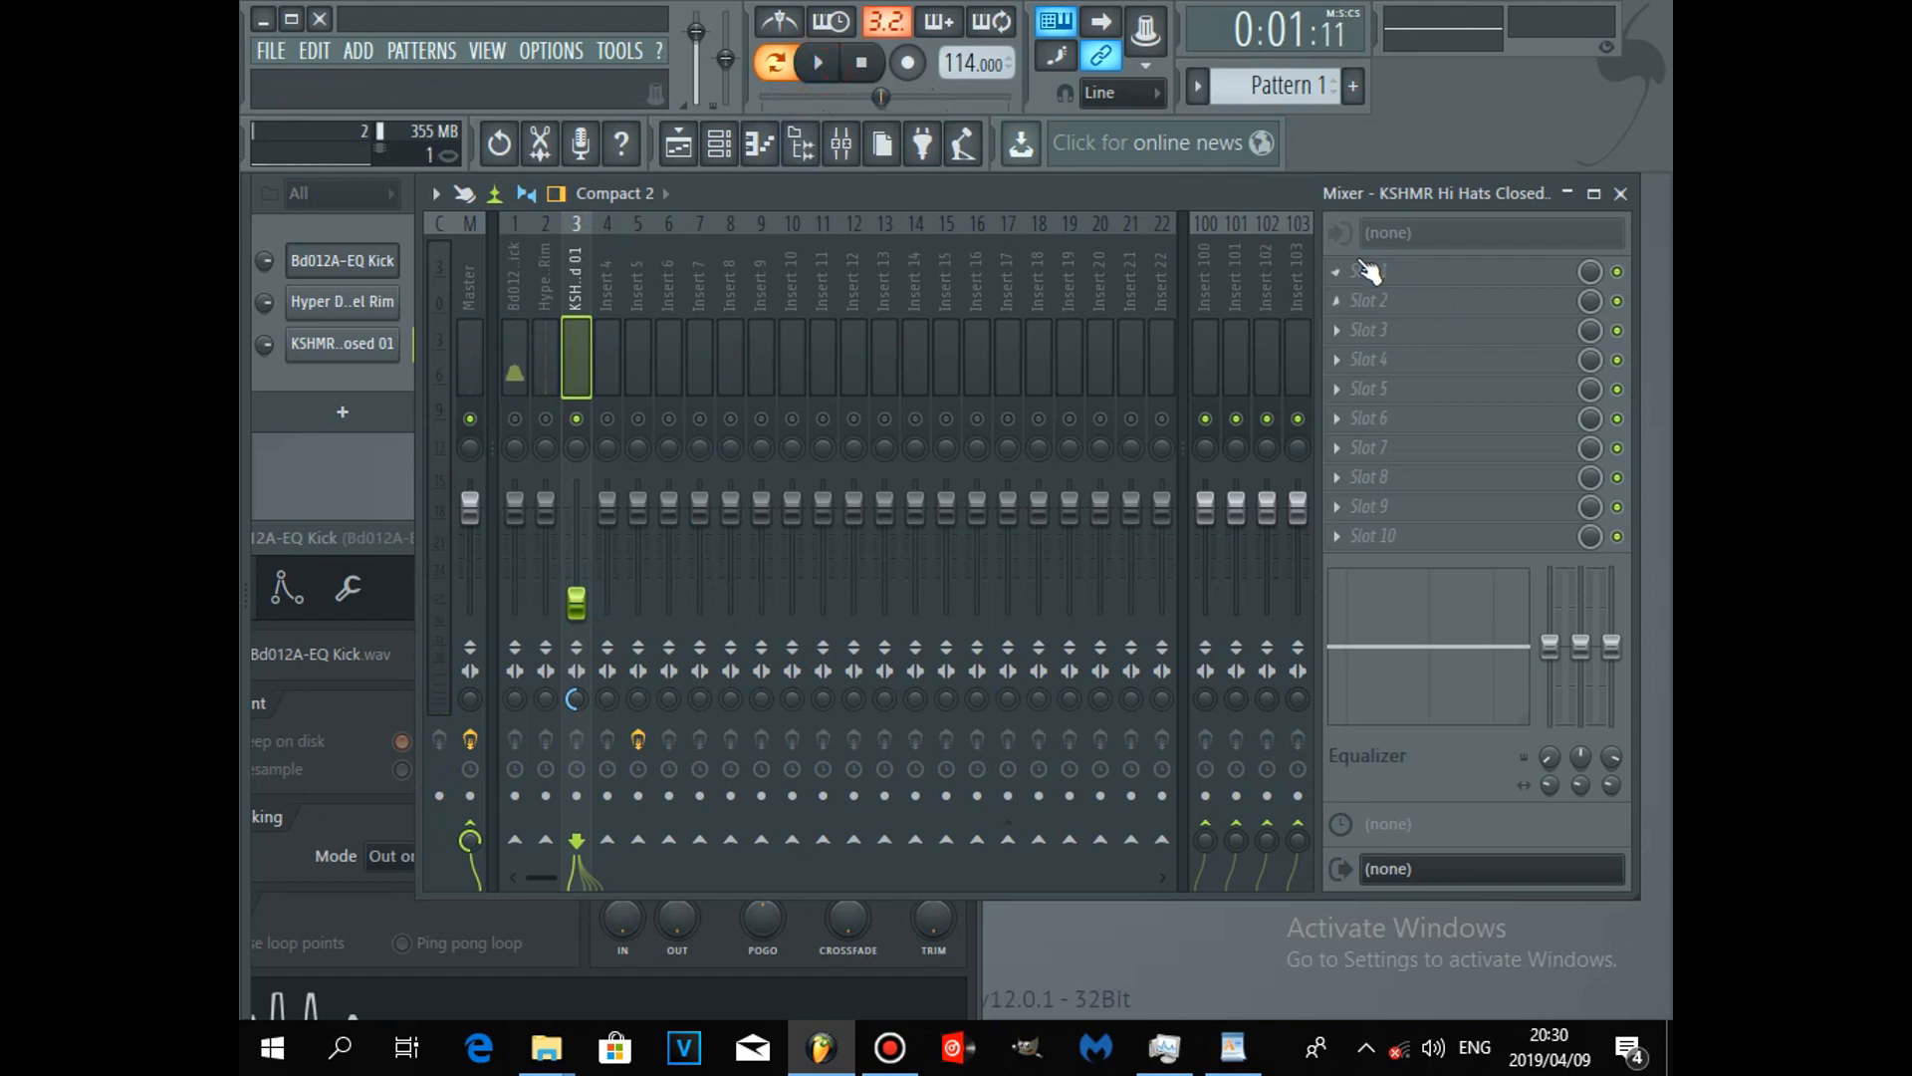
Step: Load Fruity Reeverb 2 into slot 1 of the hi-hat track and reduce its mix level to about 71%
{"action": "left_click", "coordinate": [1366, 270]}
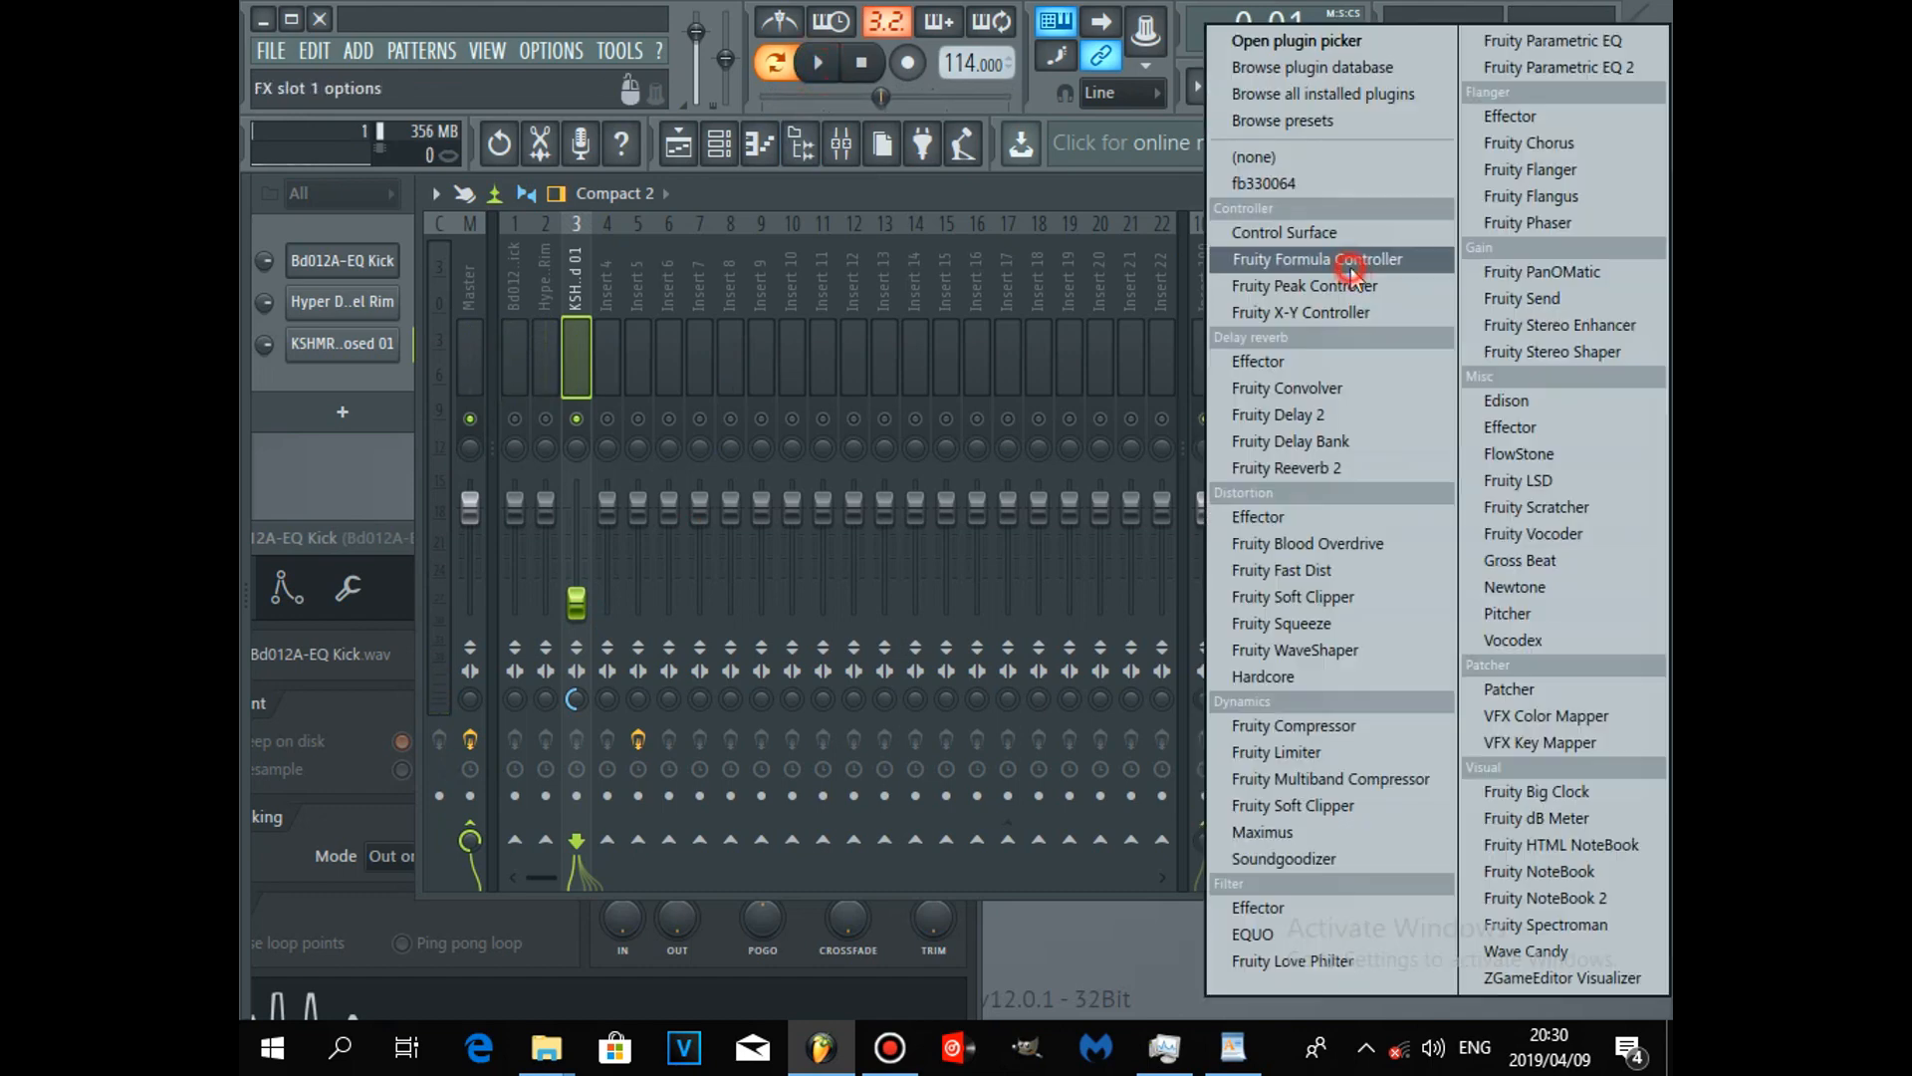
{"action": "left_click", "coordinate": [1297, 464]}
{"action": "right_click", "coordinate": [847, 357]}
{"action": "left_click", "coordinate": [897, 454]}
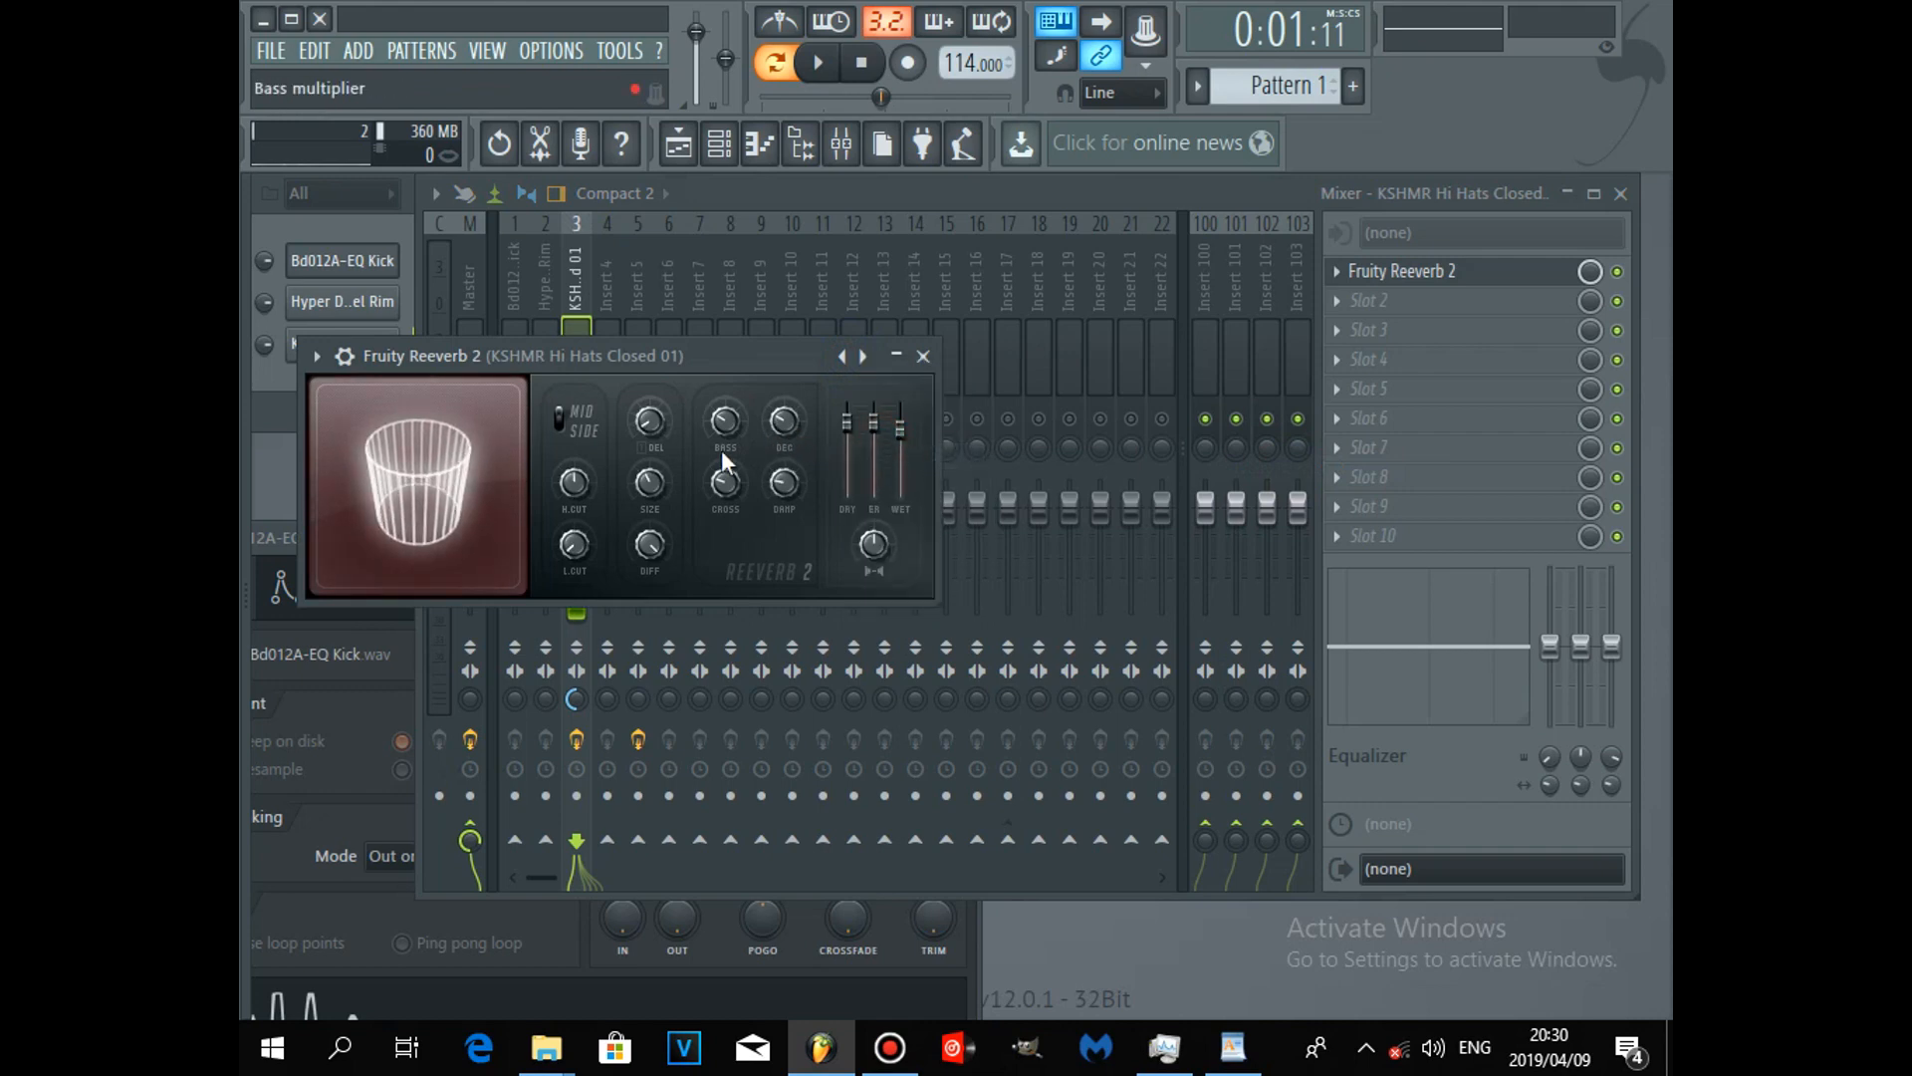
{"action": "left_click_drag", "start_coordinate": [1589, 272], "coordinate": [1589, 289]}
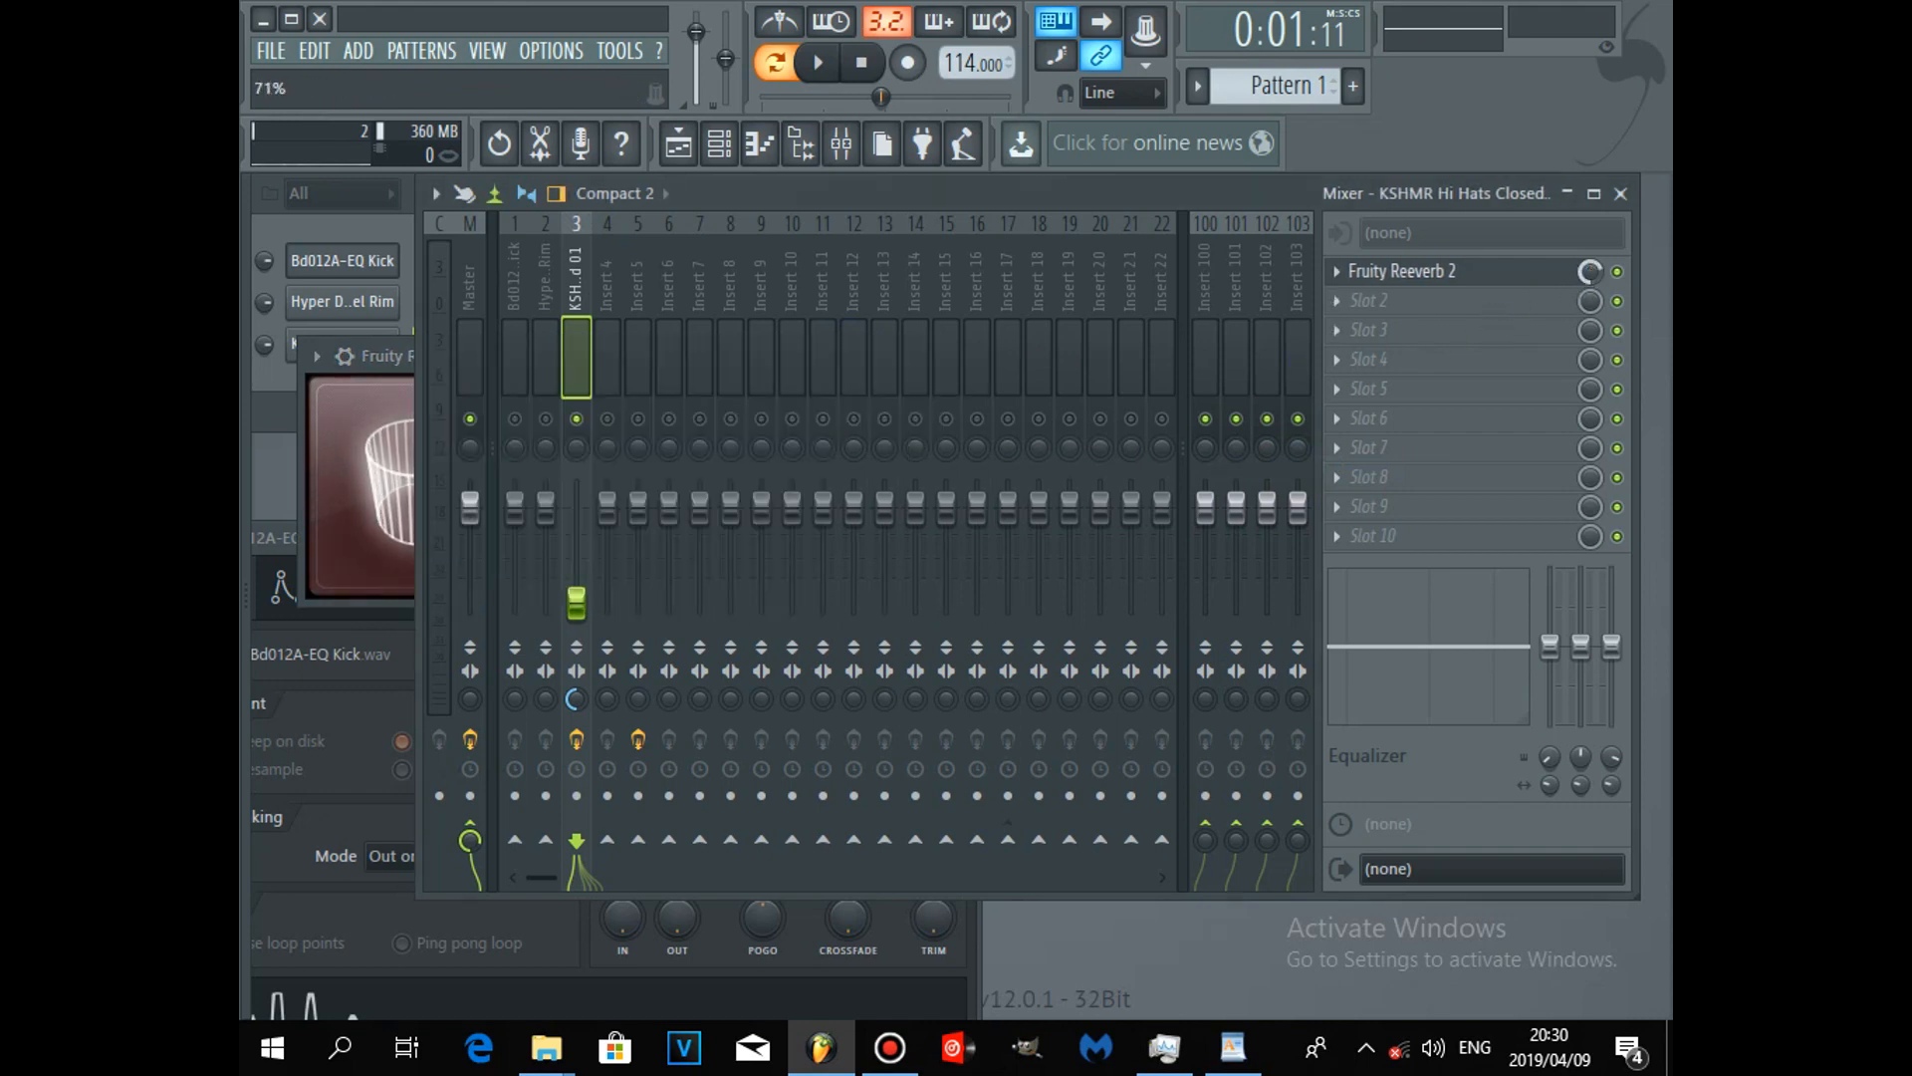
Step: Play the soloed hi-hat with the reverb, raise the Fruity Reeverb 2 mix level during playback, and pause
{"action": "left_click", "coordinate": [818, 63]}
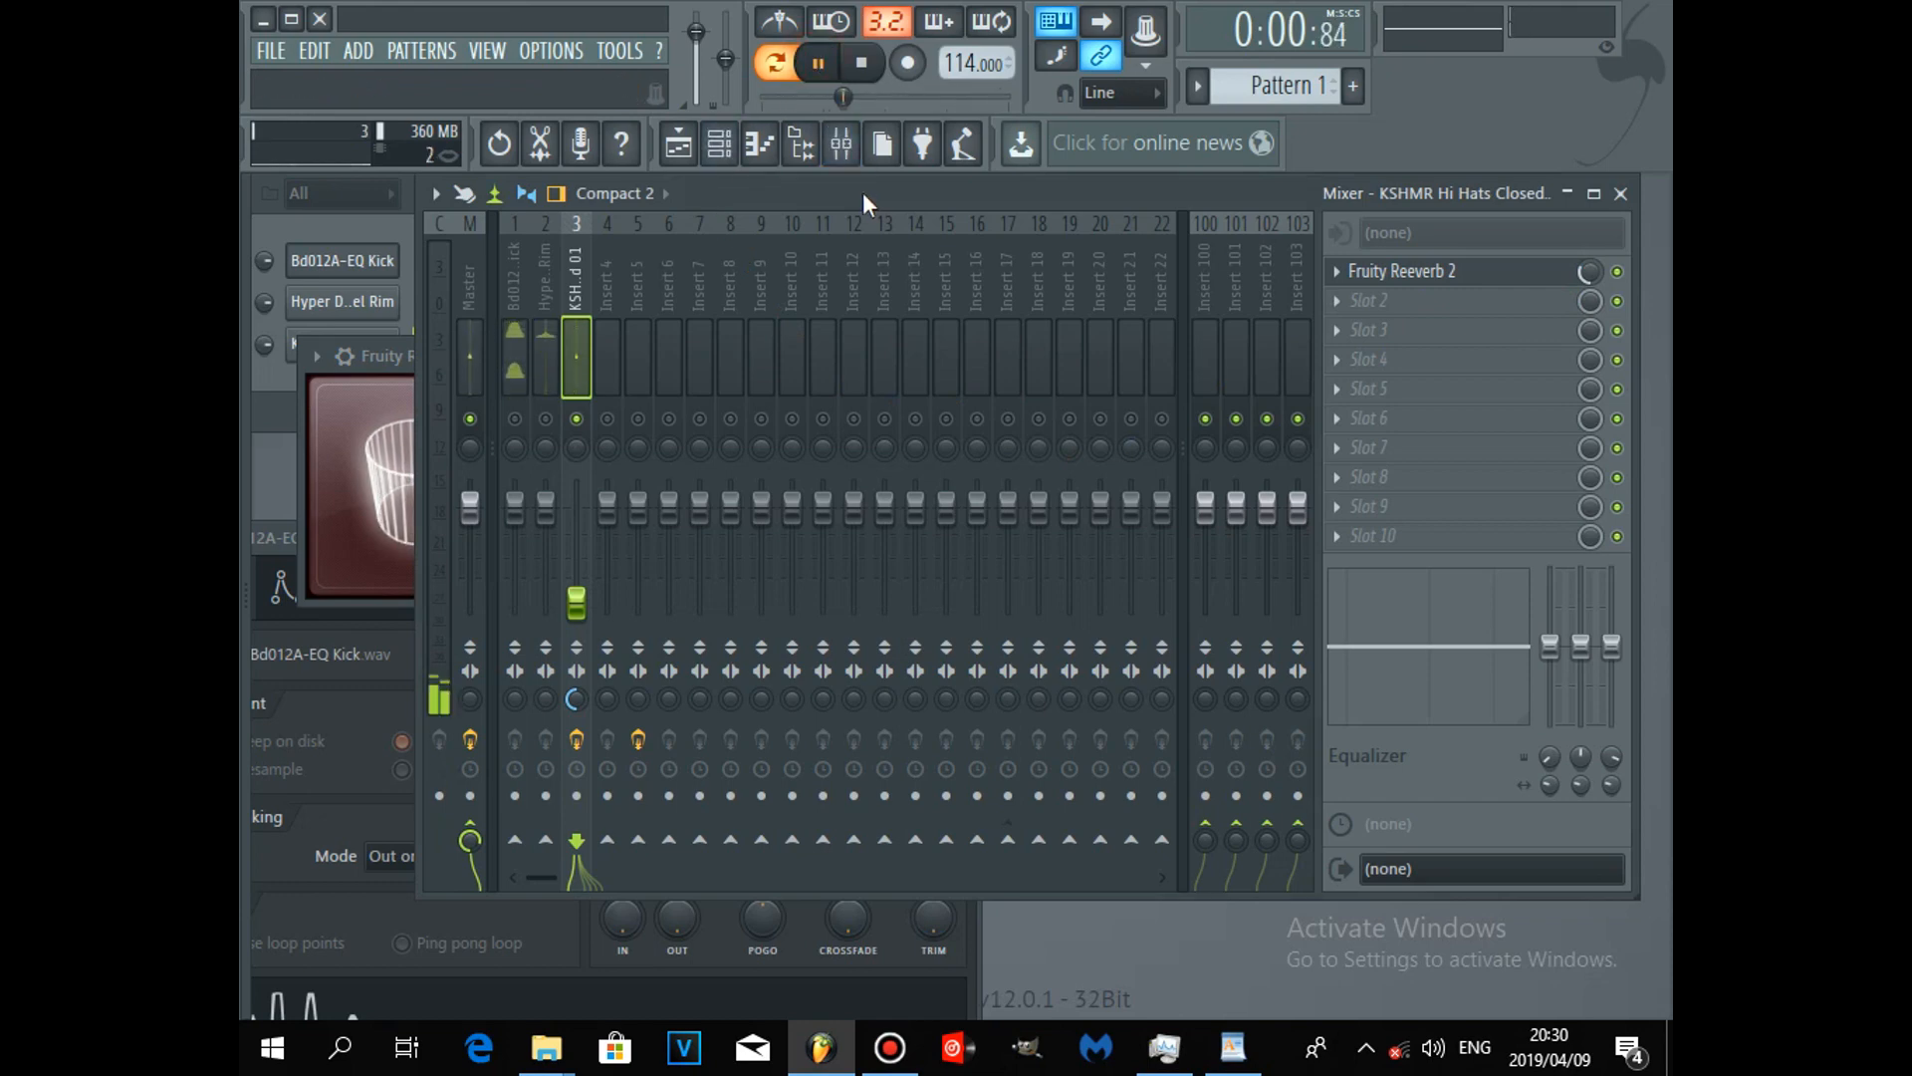
{"action": "left_click", "coordinate": [835, 63]}
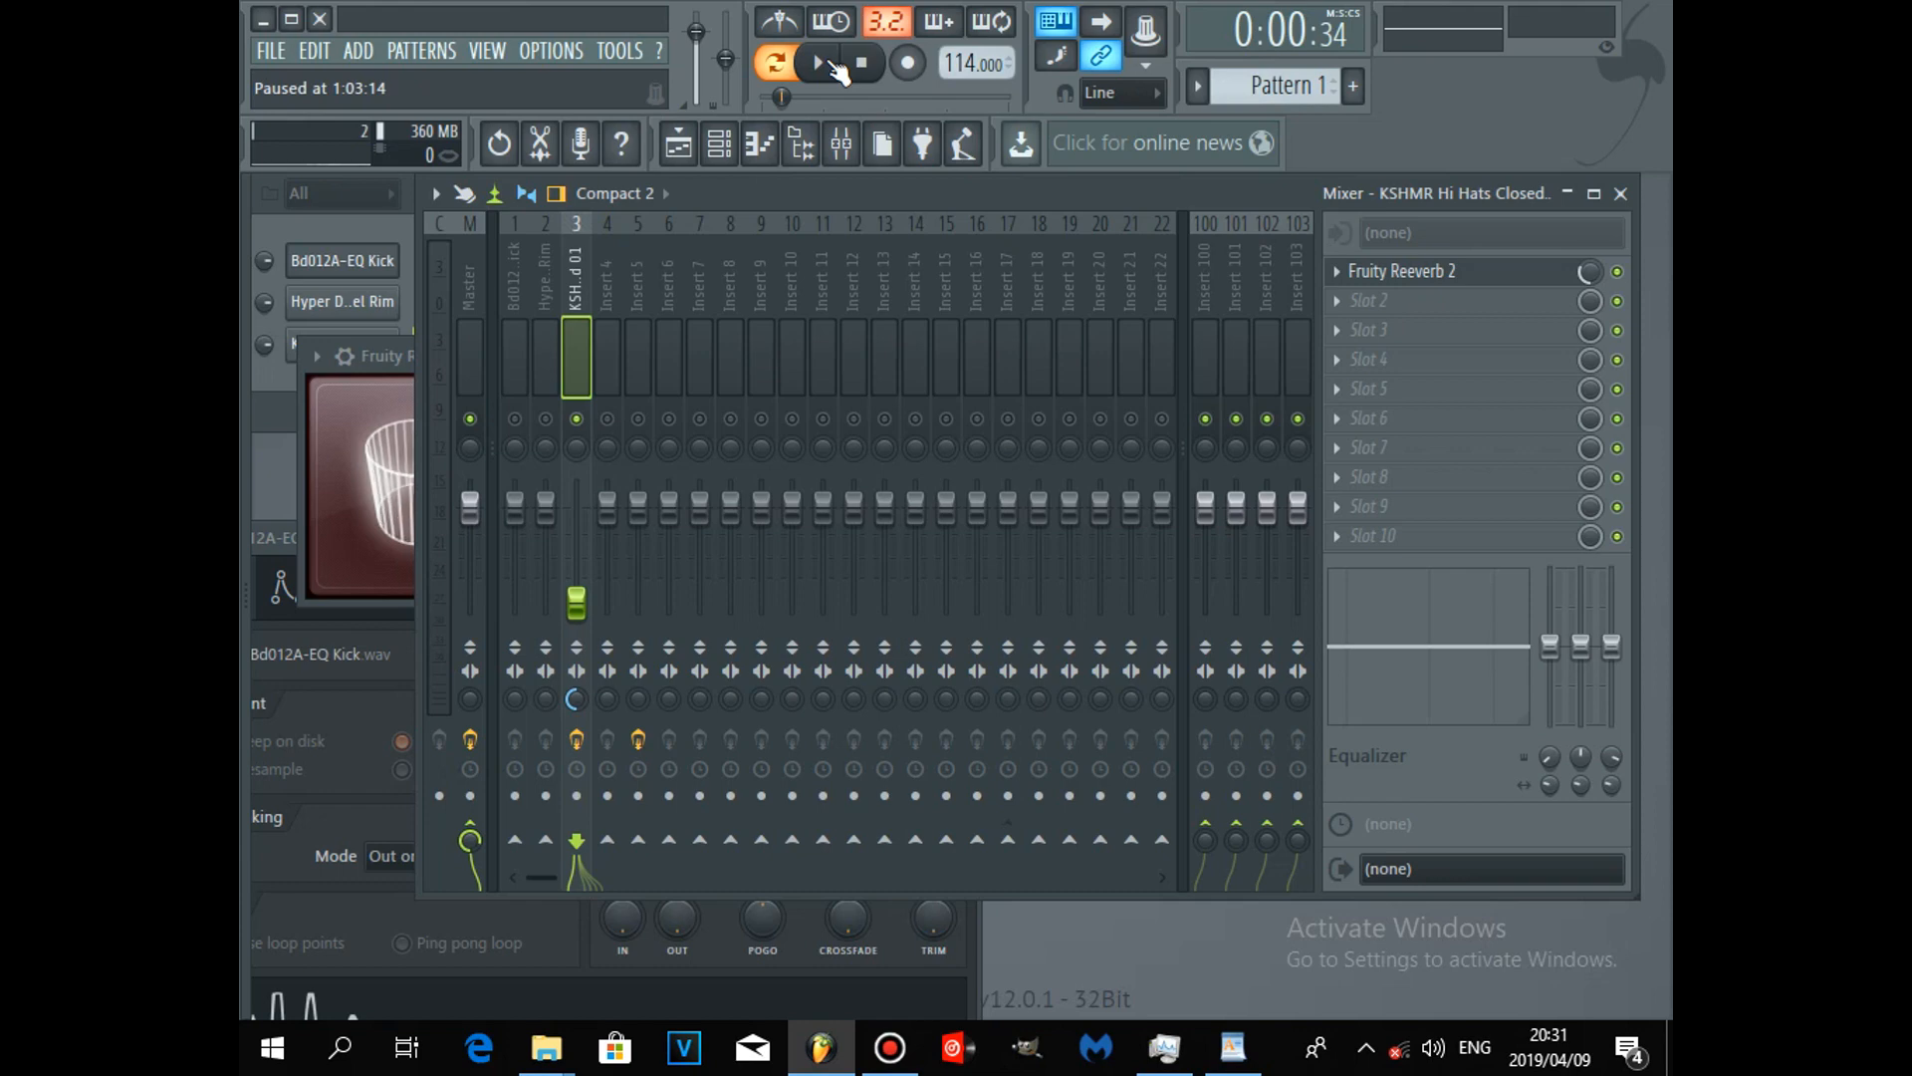
{"action": "left_click", "coordinate": [833, 68]}
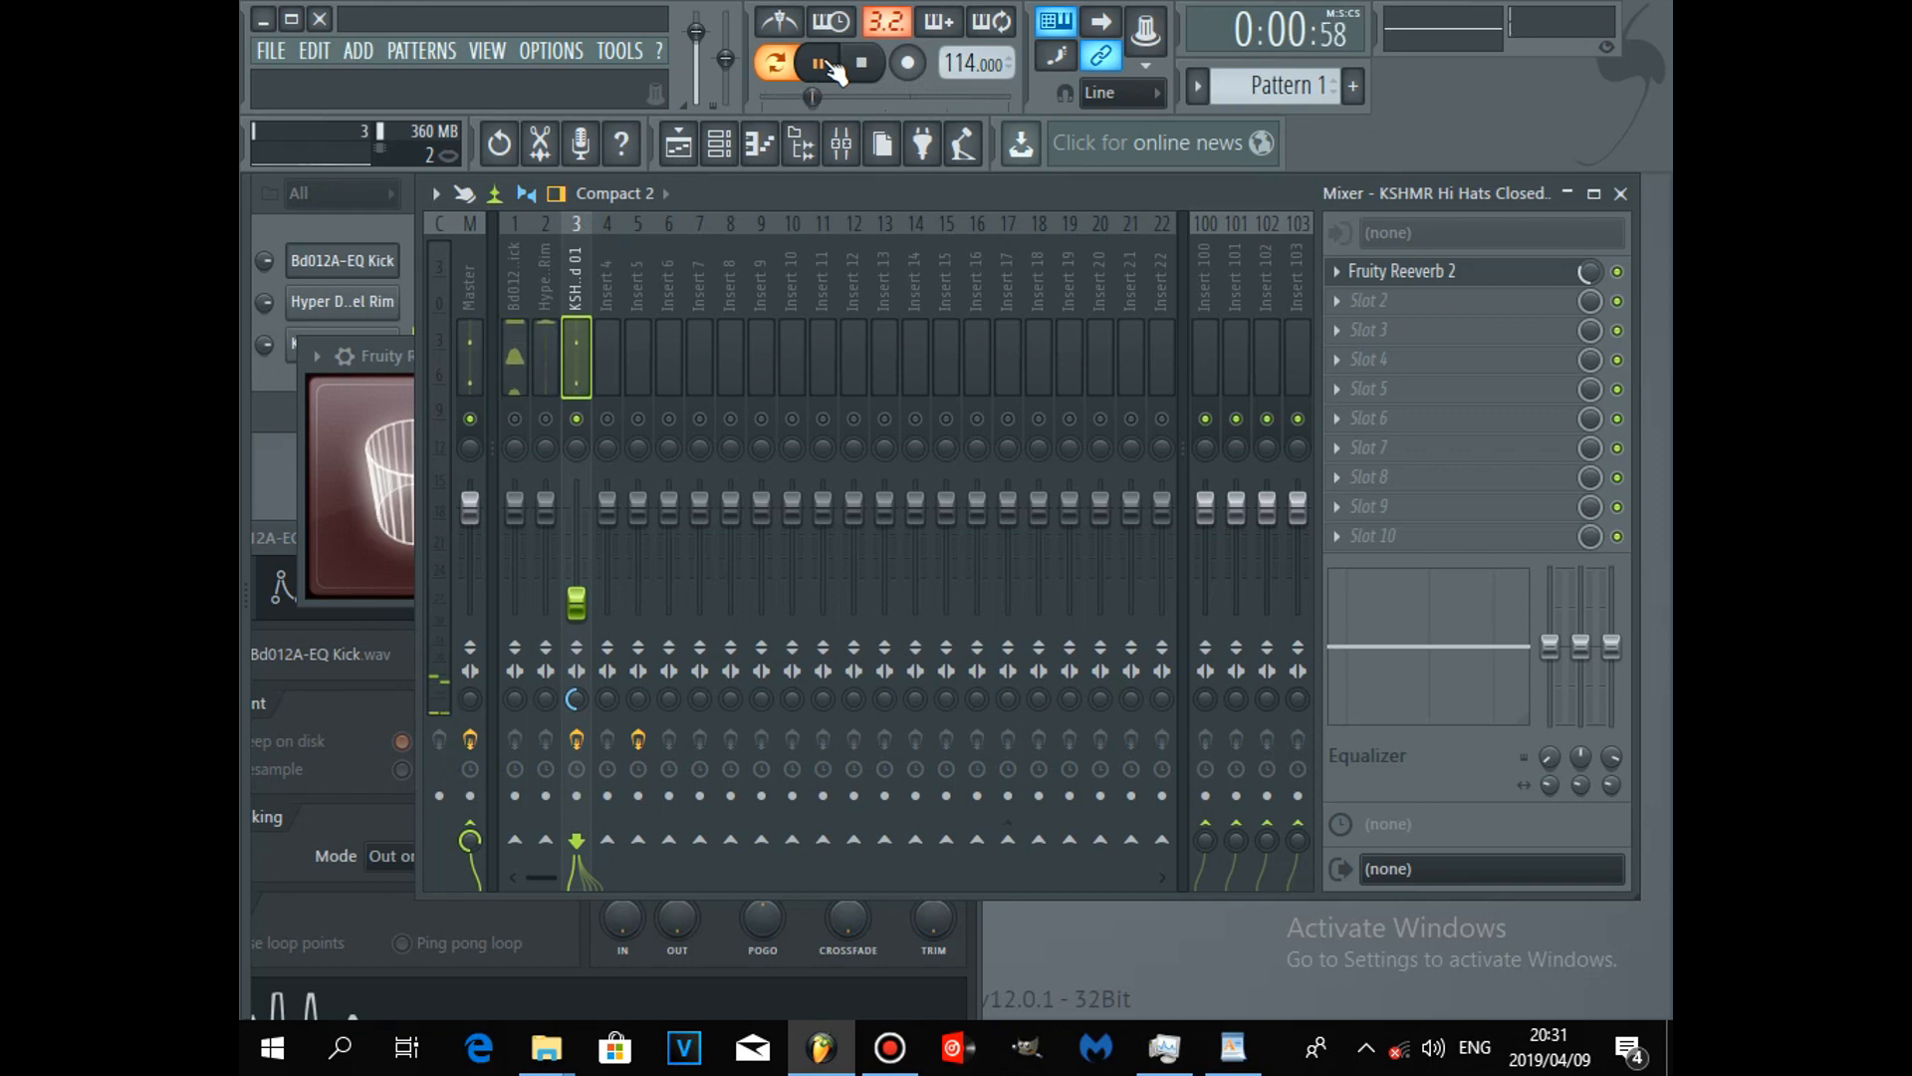
{"action": "left_click_drag", "start_coordinate": [1581, 276], "coordinate": [1582, 239]}
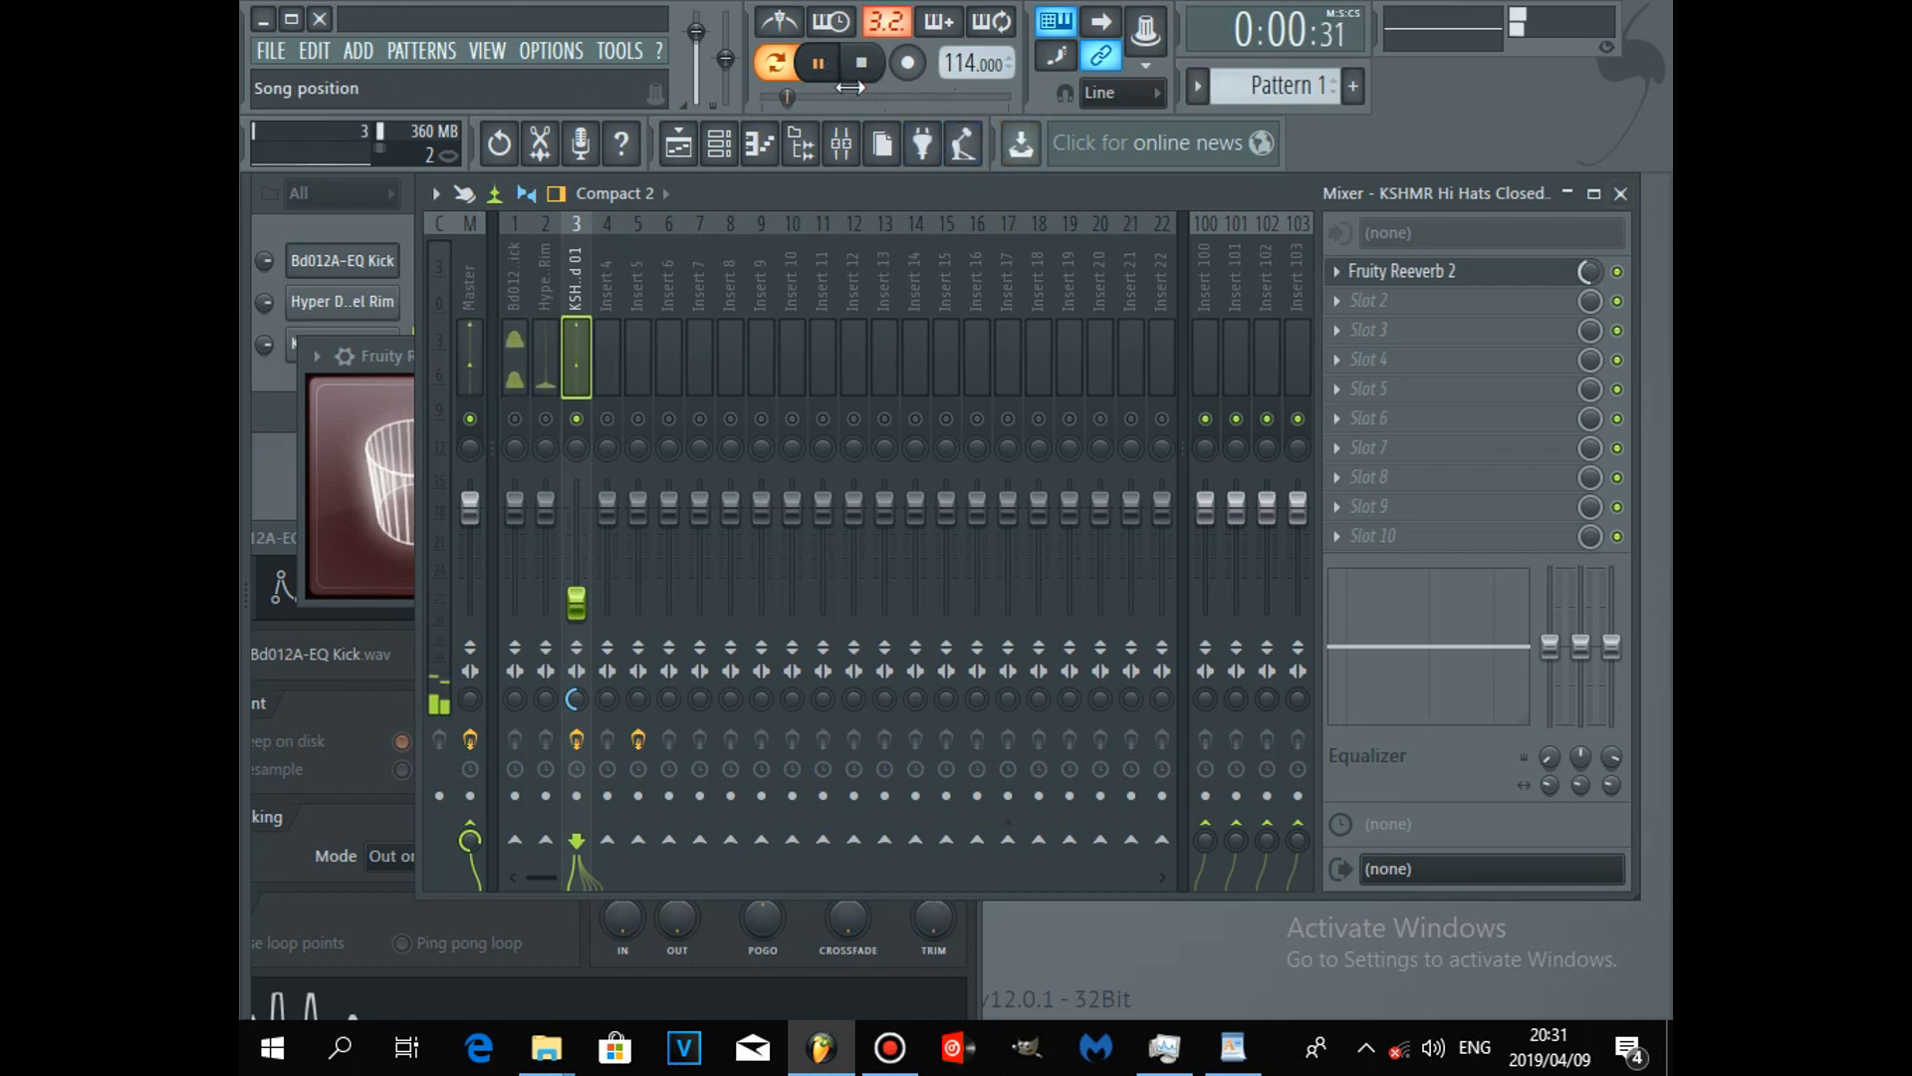
{"action": "left_click", "coordinate": [818, 63]}
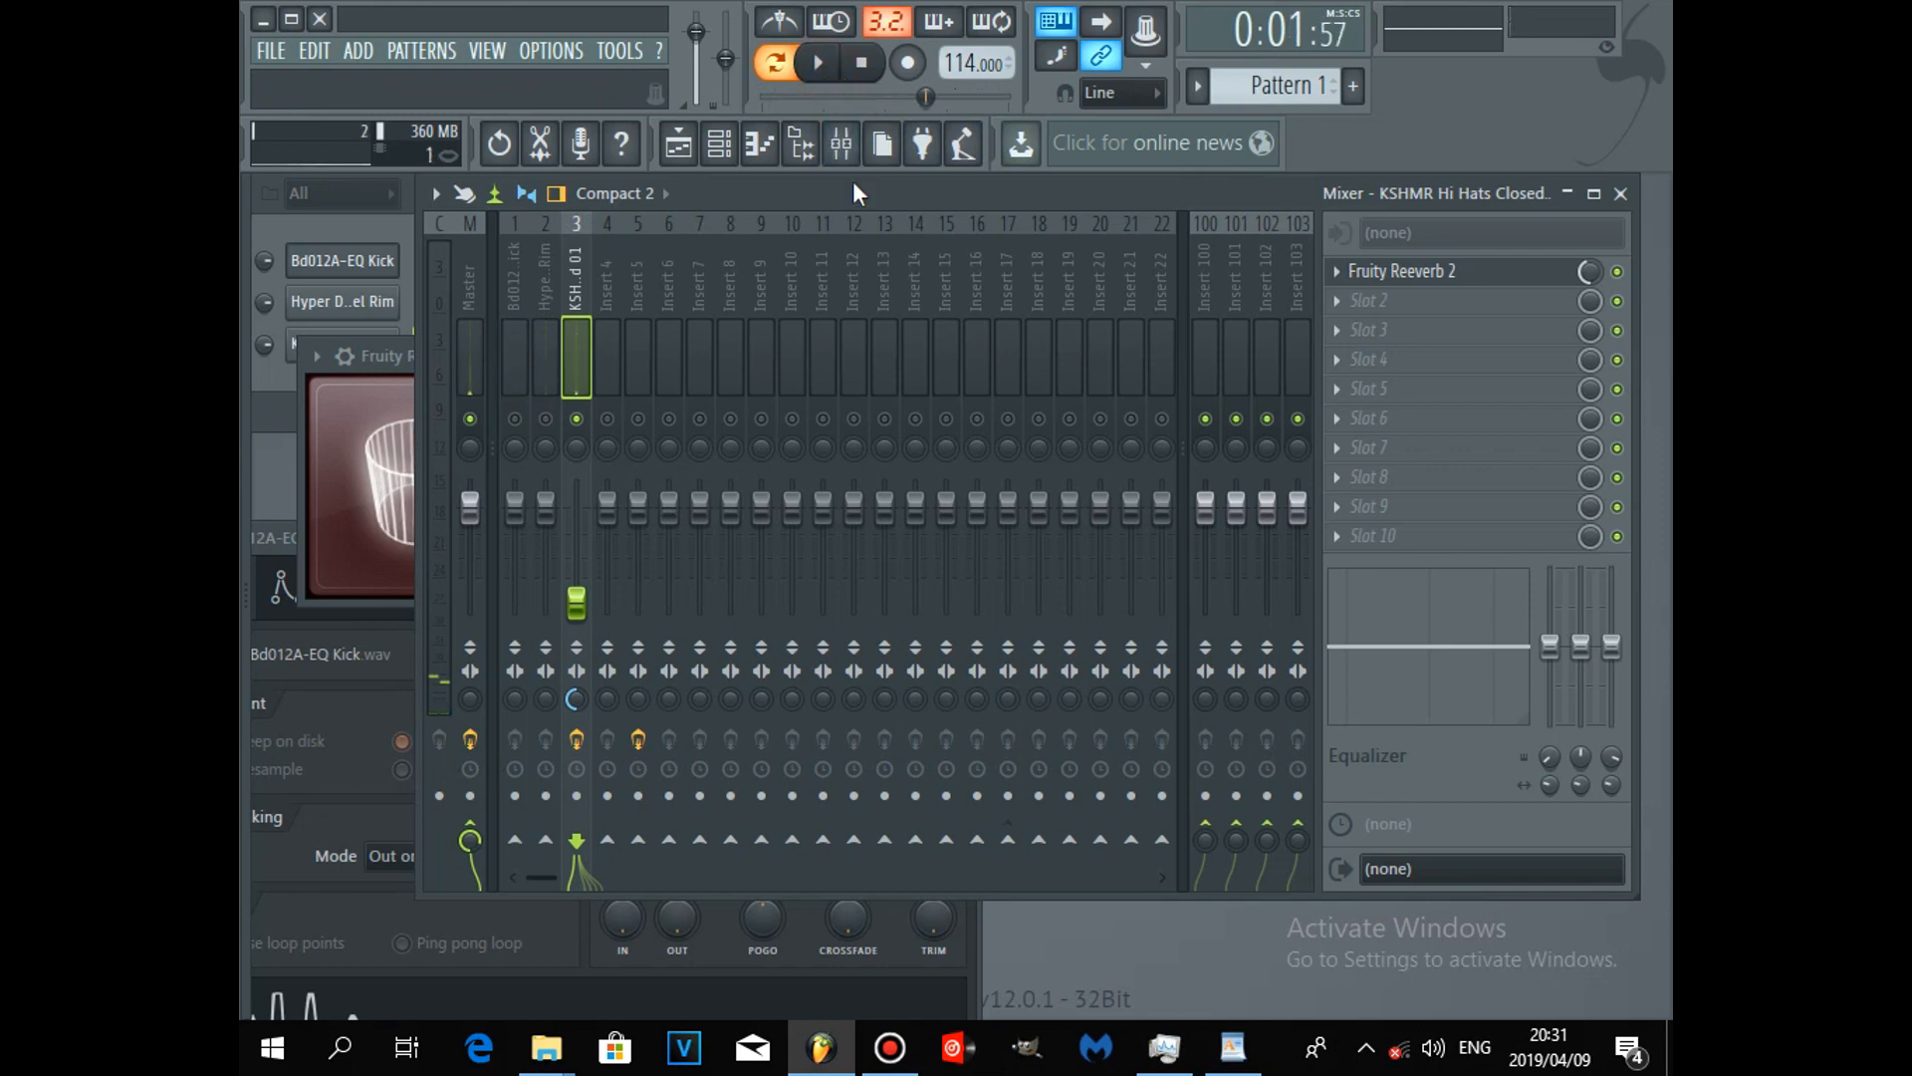
Step: Move the mixer off the channel rack, unmute the kick and rim tracks, and start playing the full pattern
{"action": "left_click_drag", "start_coordinate": [874, 205], "coordinate": [1016, 448]}
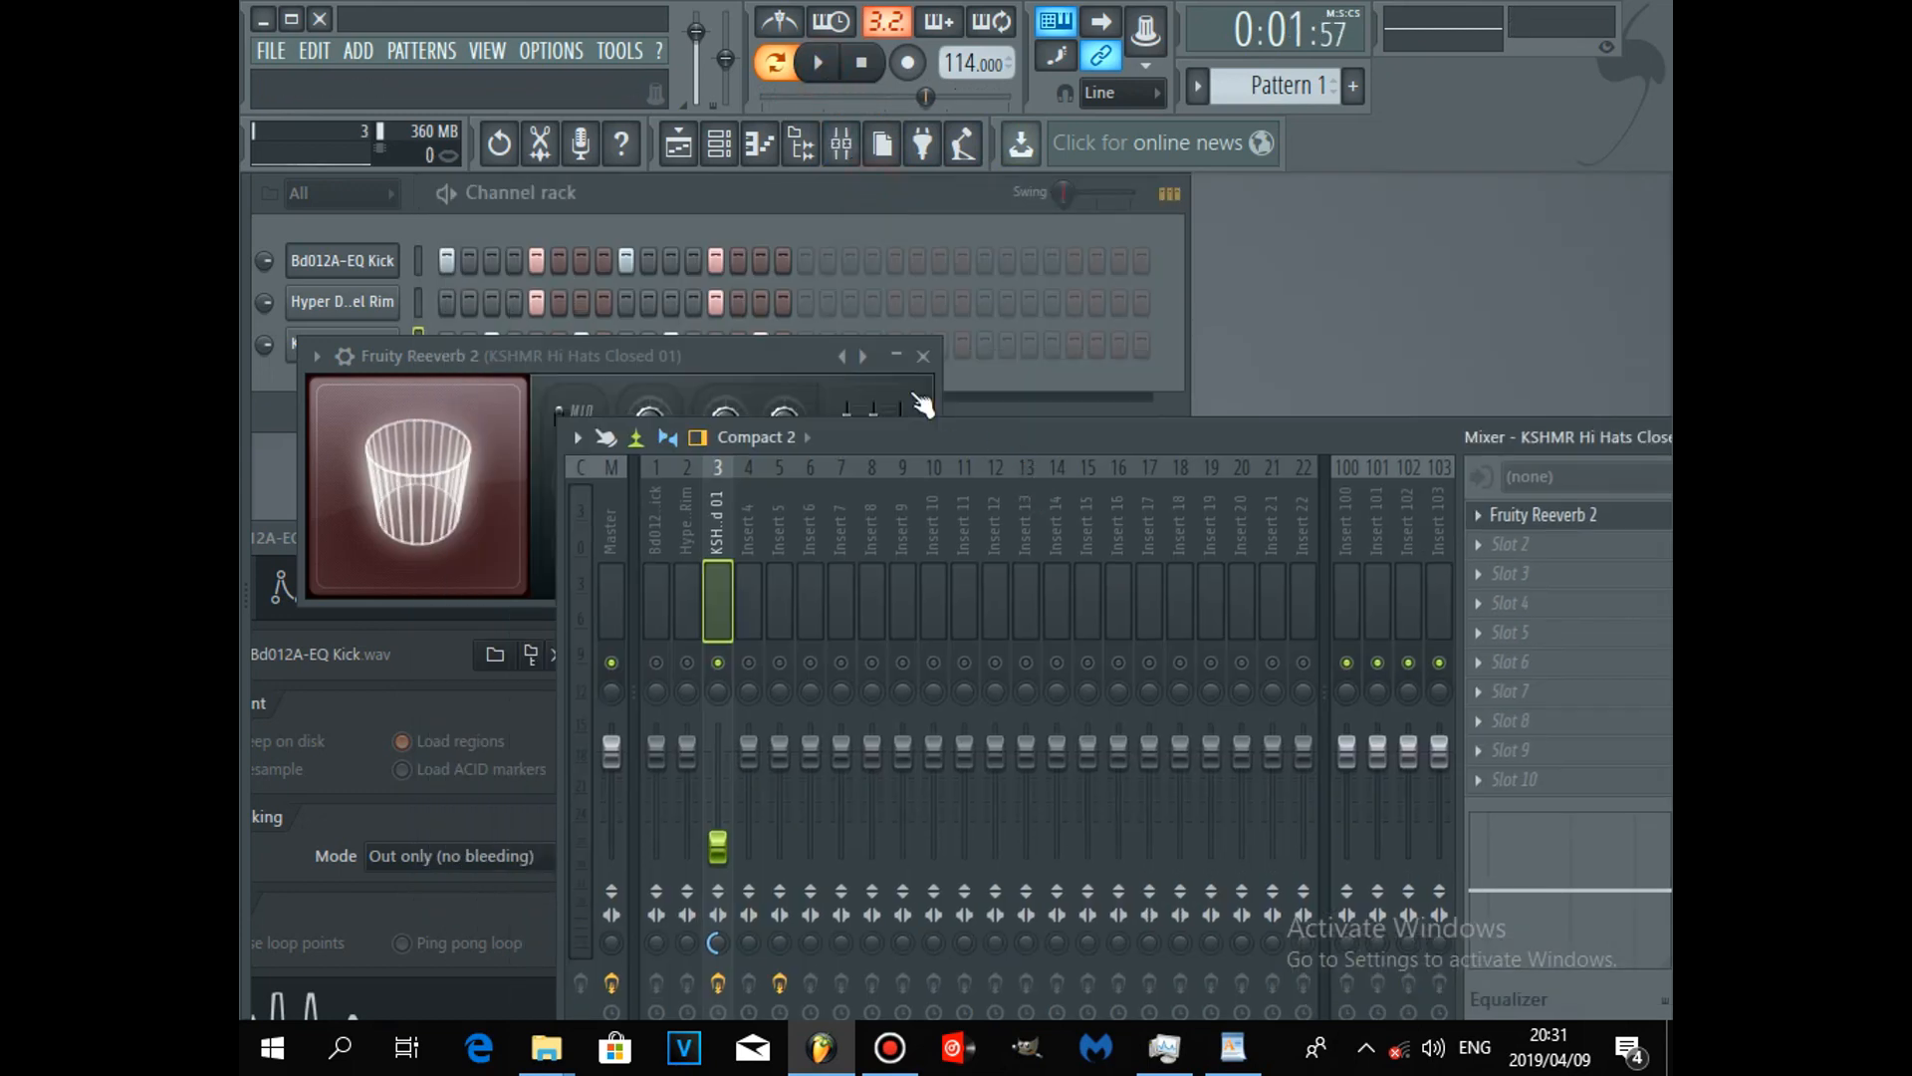
{"action": "left_click", "coordinate": [341, 267]}
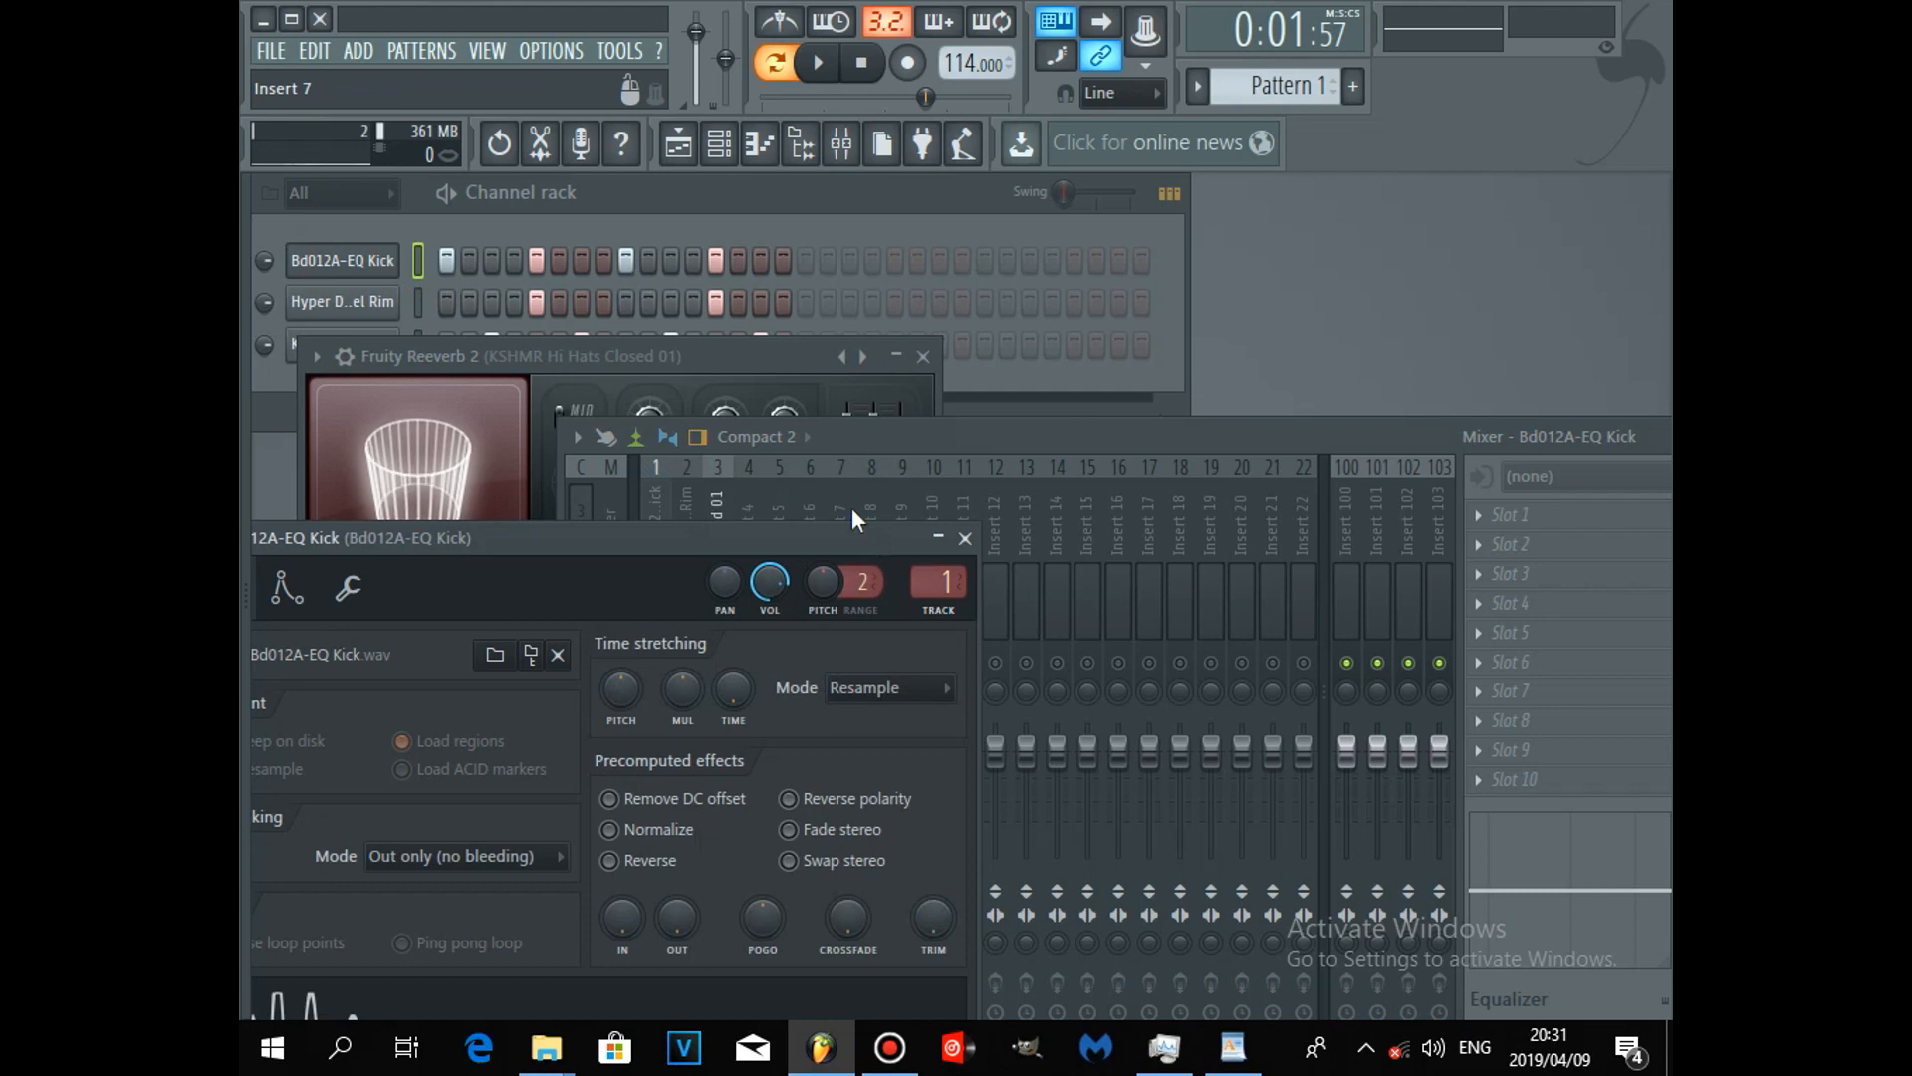
{"action": "left_click_drag", "start_coordinate": [886, 434], "coordinate": [1024, 363]}
{"action": "left_click", "coordinate": [795, 592]}
{"action": "left_click", "coordinate": [821, 595]}
{"action": "left_click", "coordinate": [818, 63]}
{"action": "left_click_drag", "start_coordinate": [1024, 366], "coordinate": [991, 312]}
{"action": "left_click", "coordinate": [827, 717]}
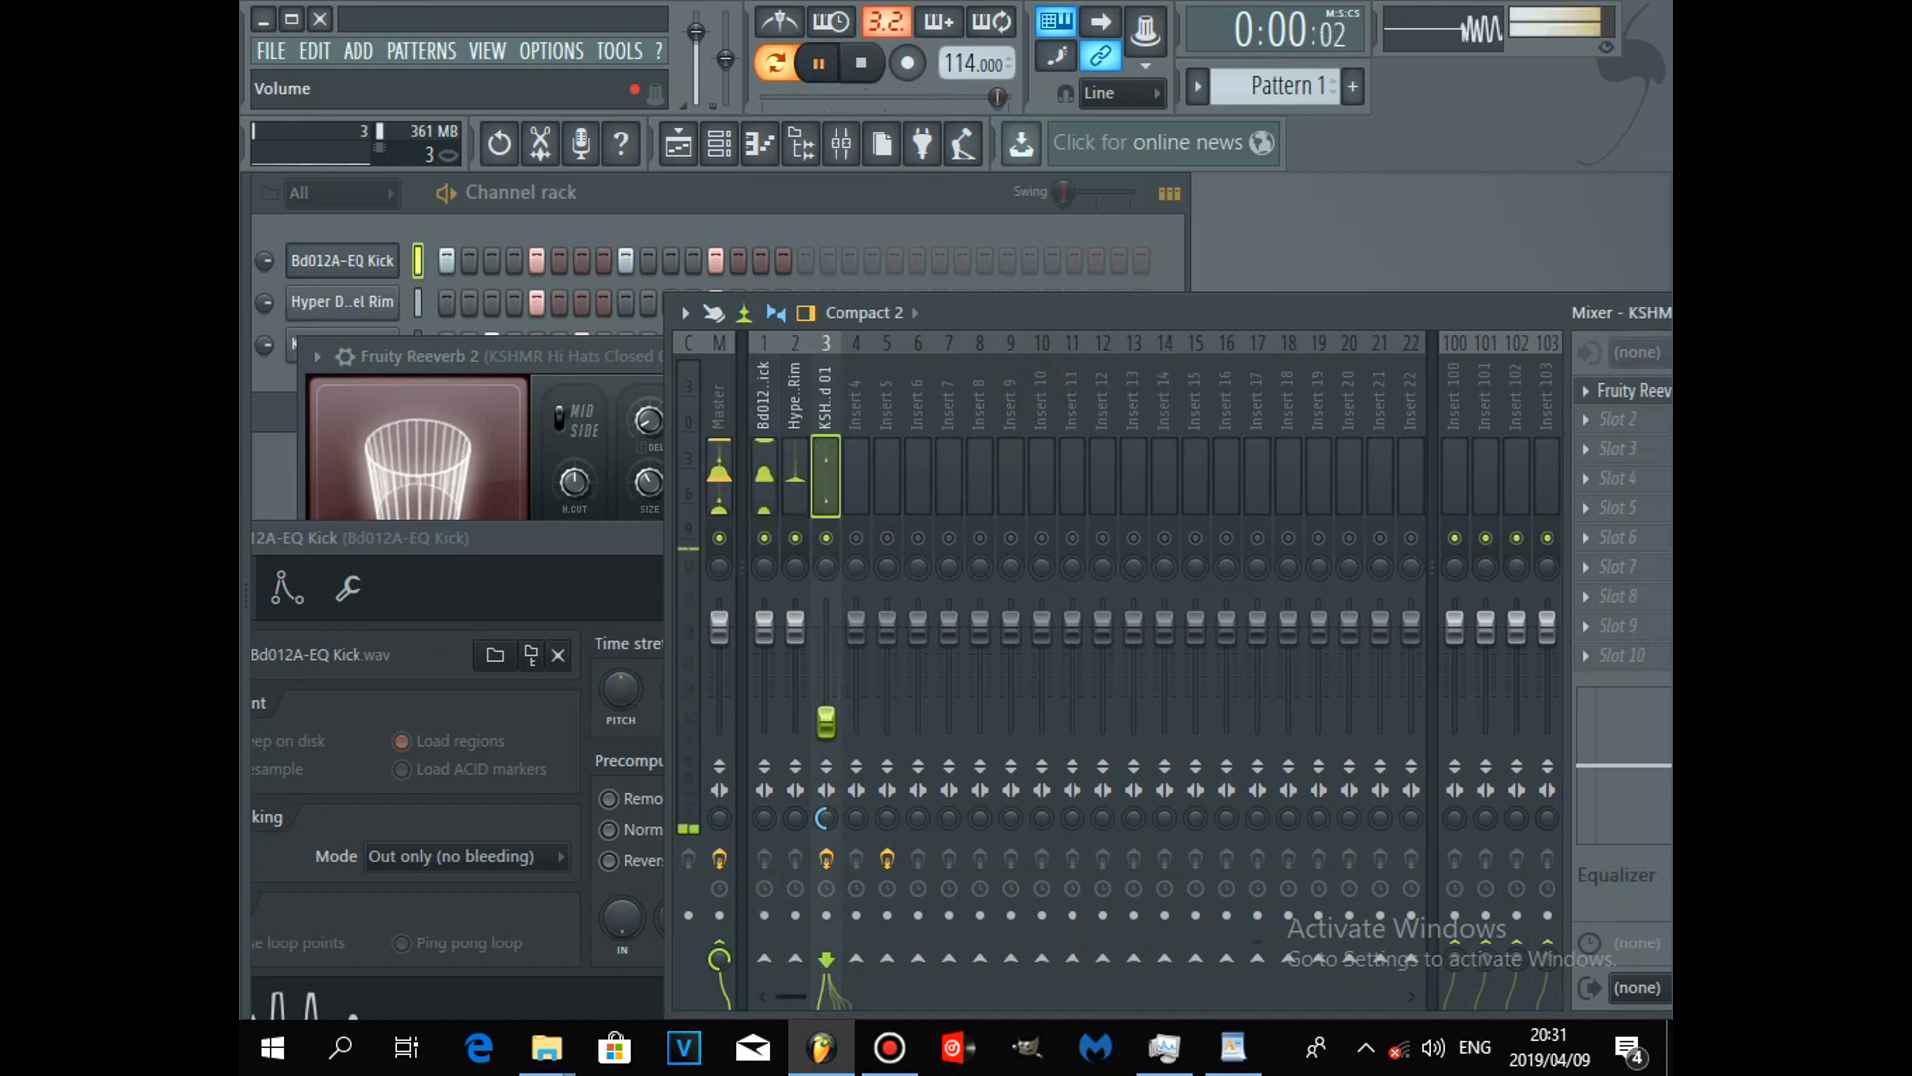
Step: Lower the rim track's volume fader and pan the track to the right during playback, and pause
{"action": "left_click_drag", "start_coordinate": [795, 626], "coordinate": [796, 669]}
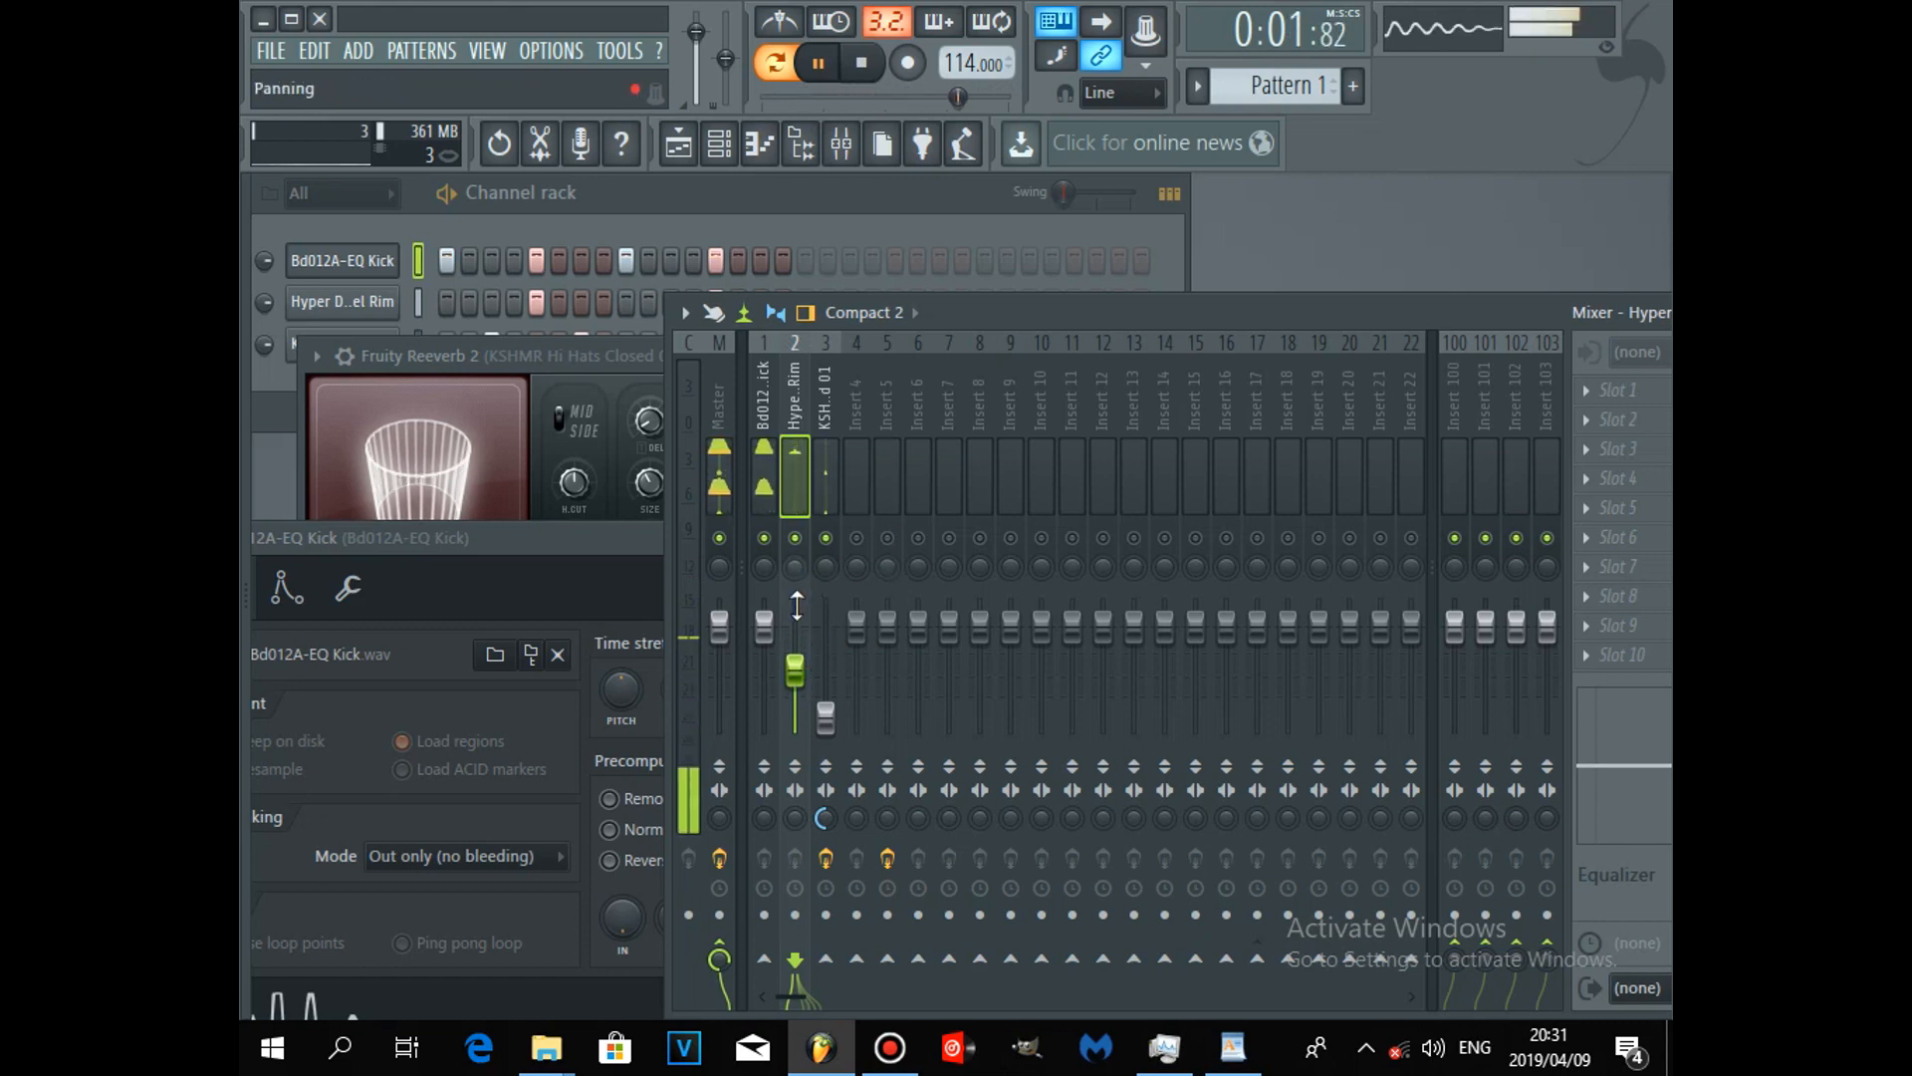
{"action": "left_click_drag", "start_coordinate": [795, 569], "coordinate": [794, 545]}
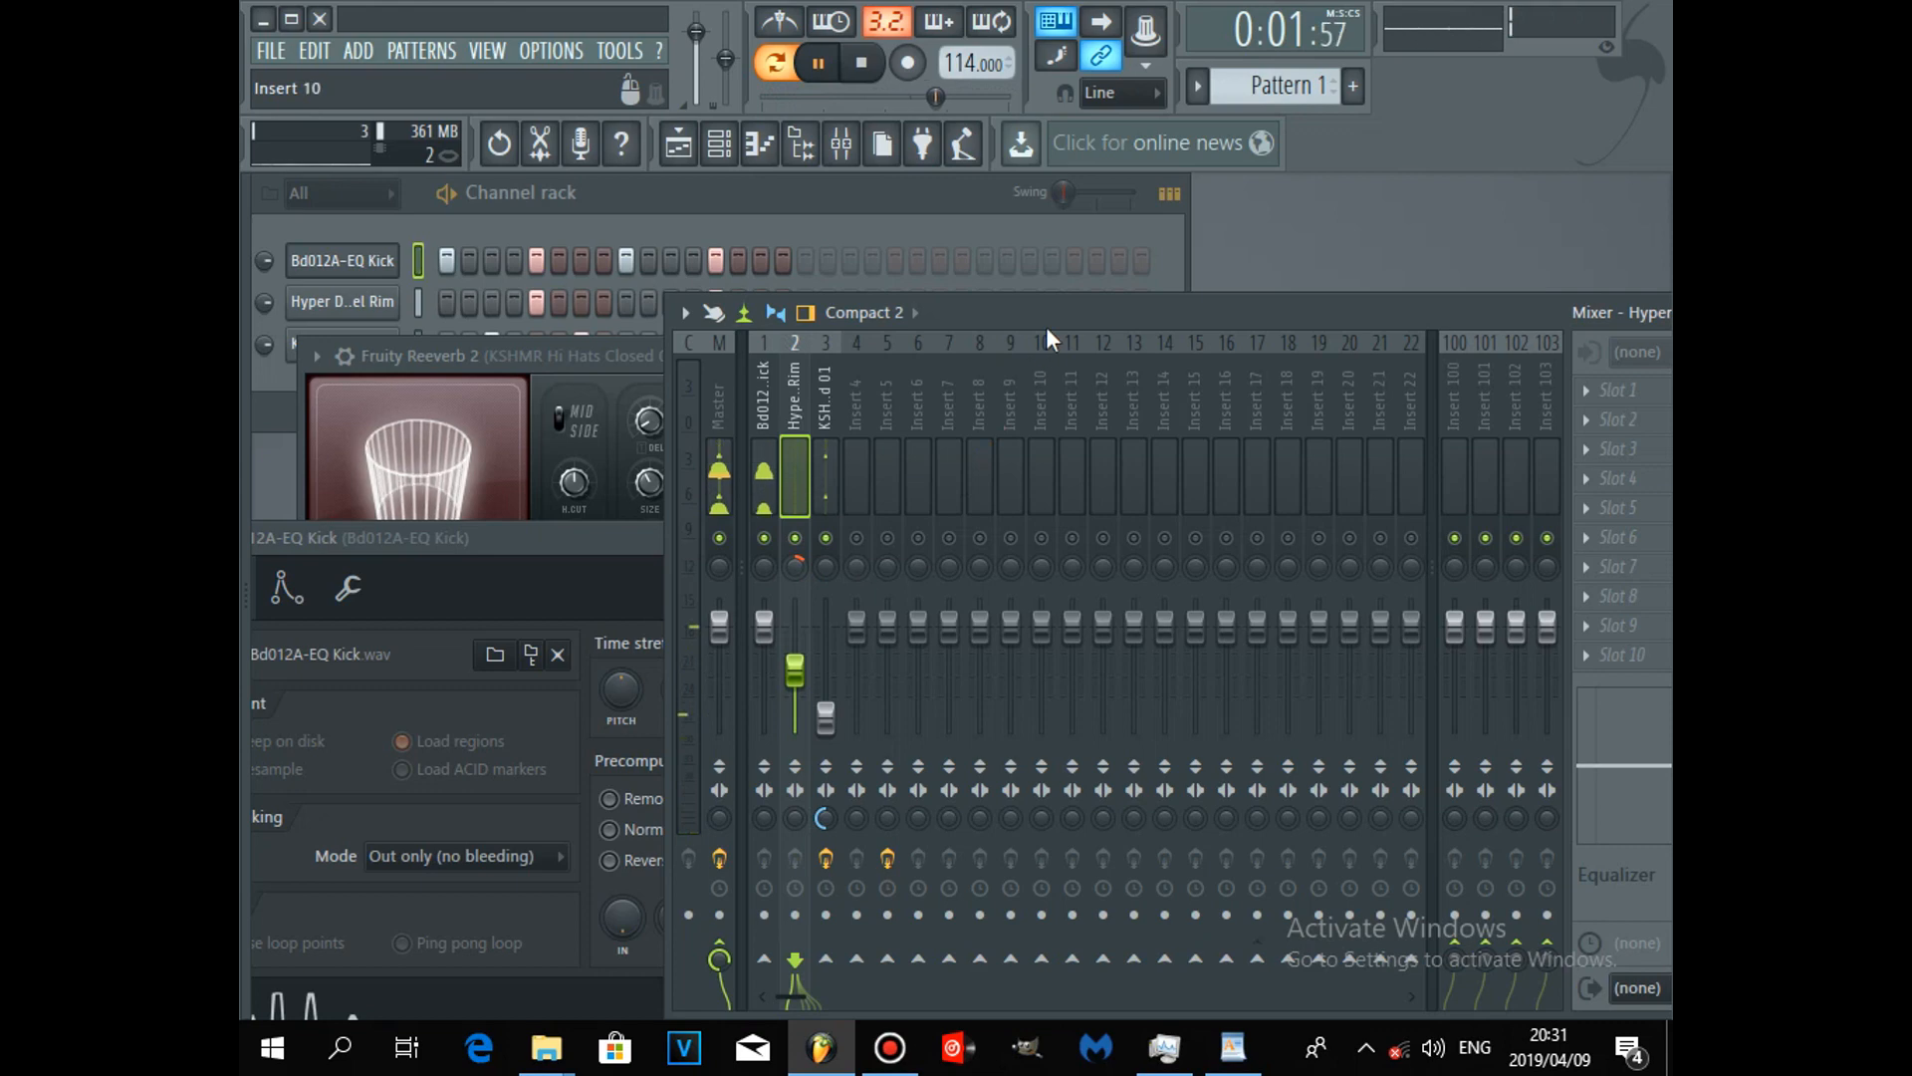
{"action": "left_click", "coordinate": [819, 63]}
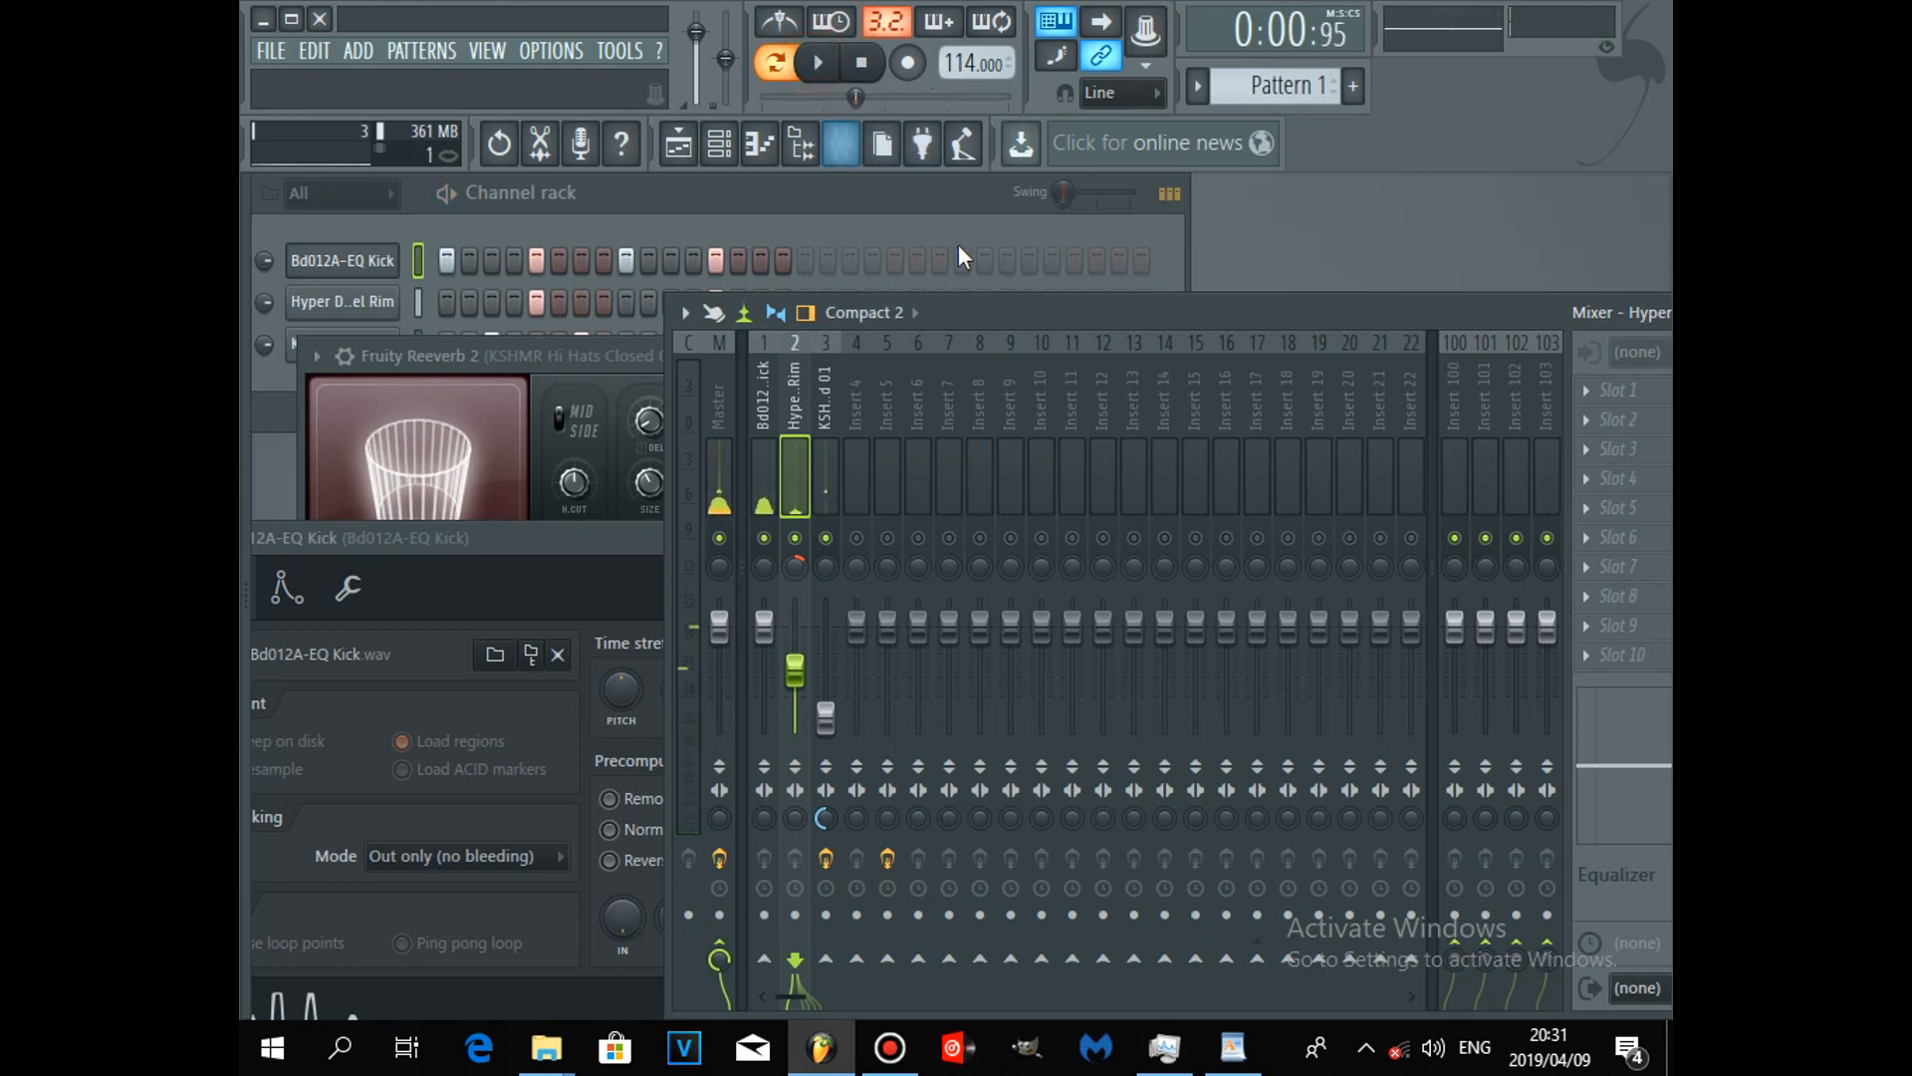
Step: Move the mixer below the channel rack and close the Fruity Reeverb 2 and kick channel settings windows
{"action": "left_click_drag", "start_coordinate": [1086, 315], "coordinate": [1037, 510]}
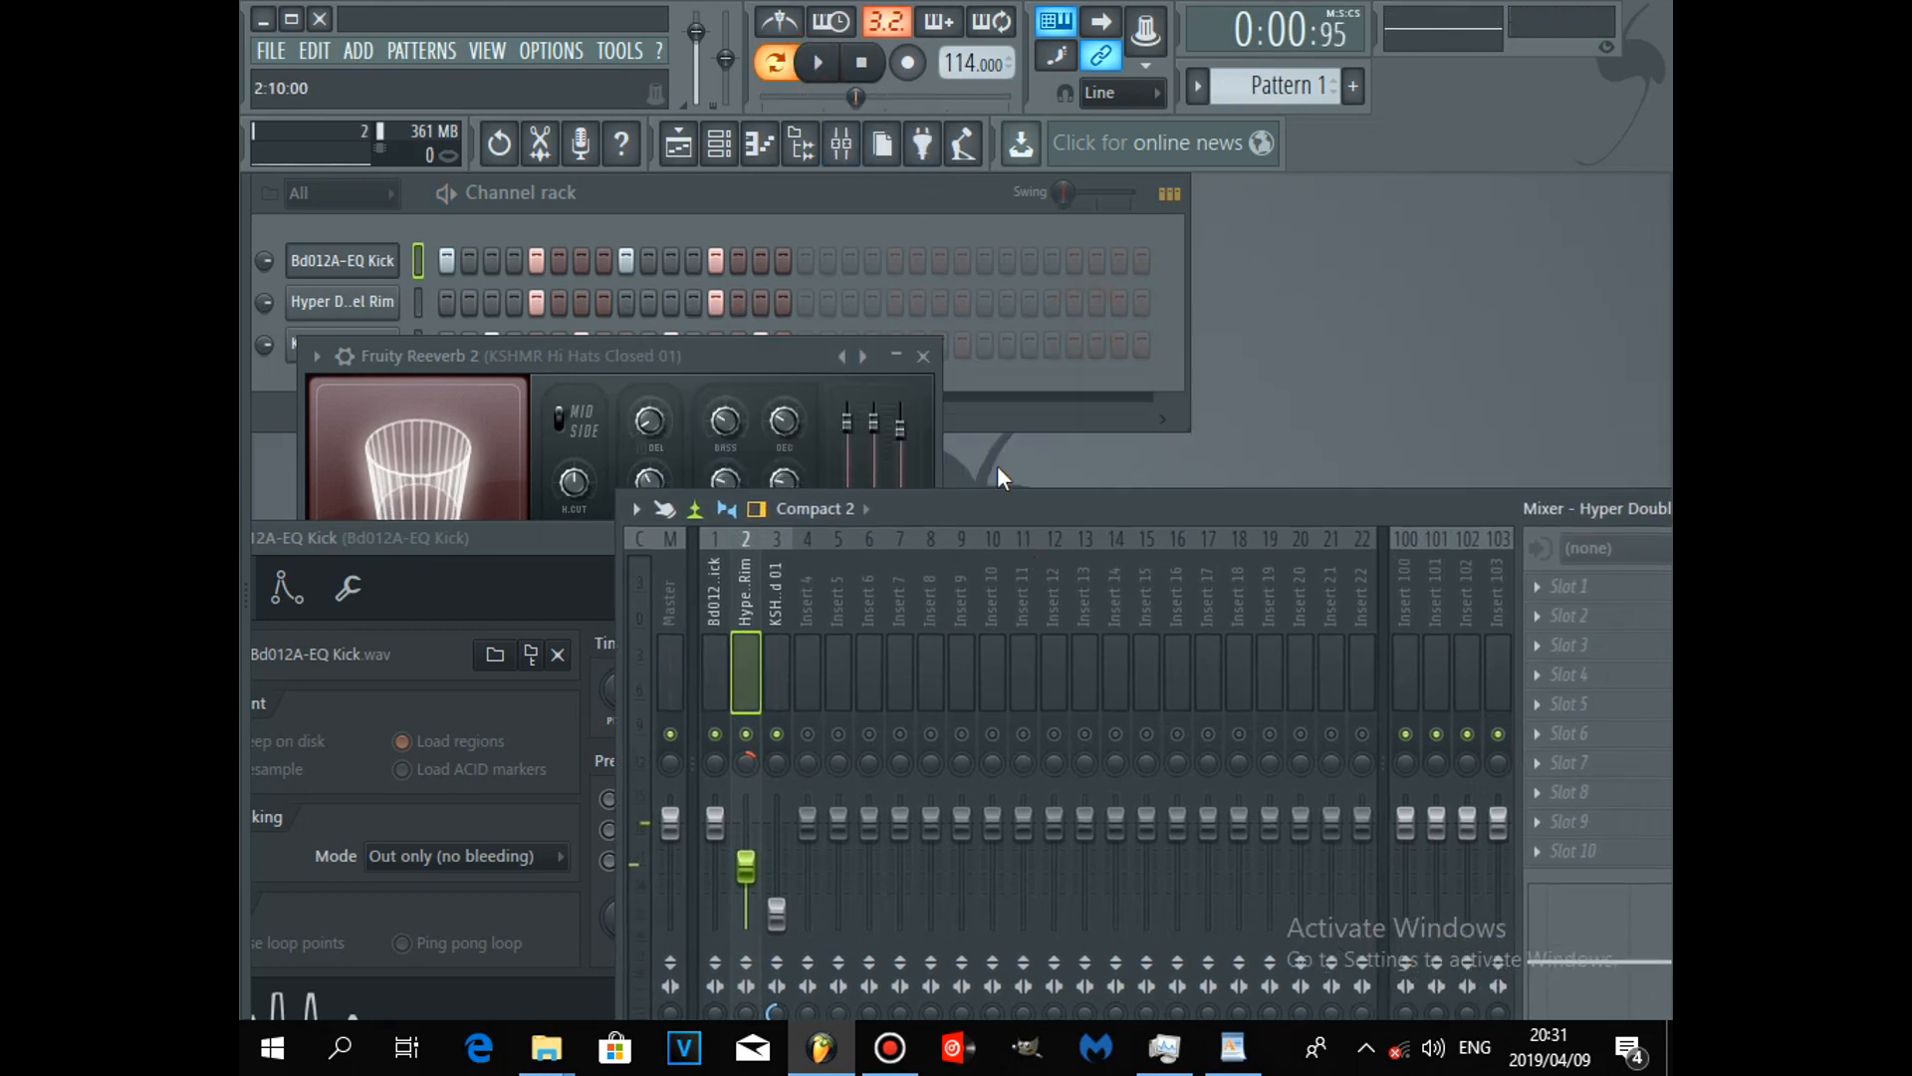
{"action": "left_click", "coordinate": [923, 357]}
{"action": "left_click_drag", "start_coordinate": [541, 547], "coordinate": [614, 412]}
{"action": "left_click", "coordinate": [1028, 403]}
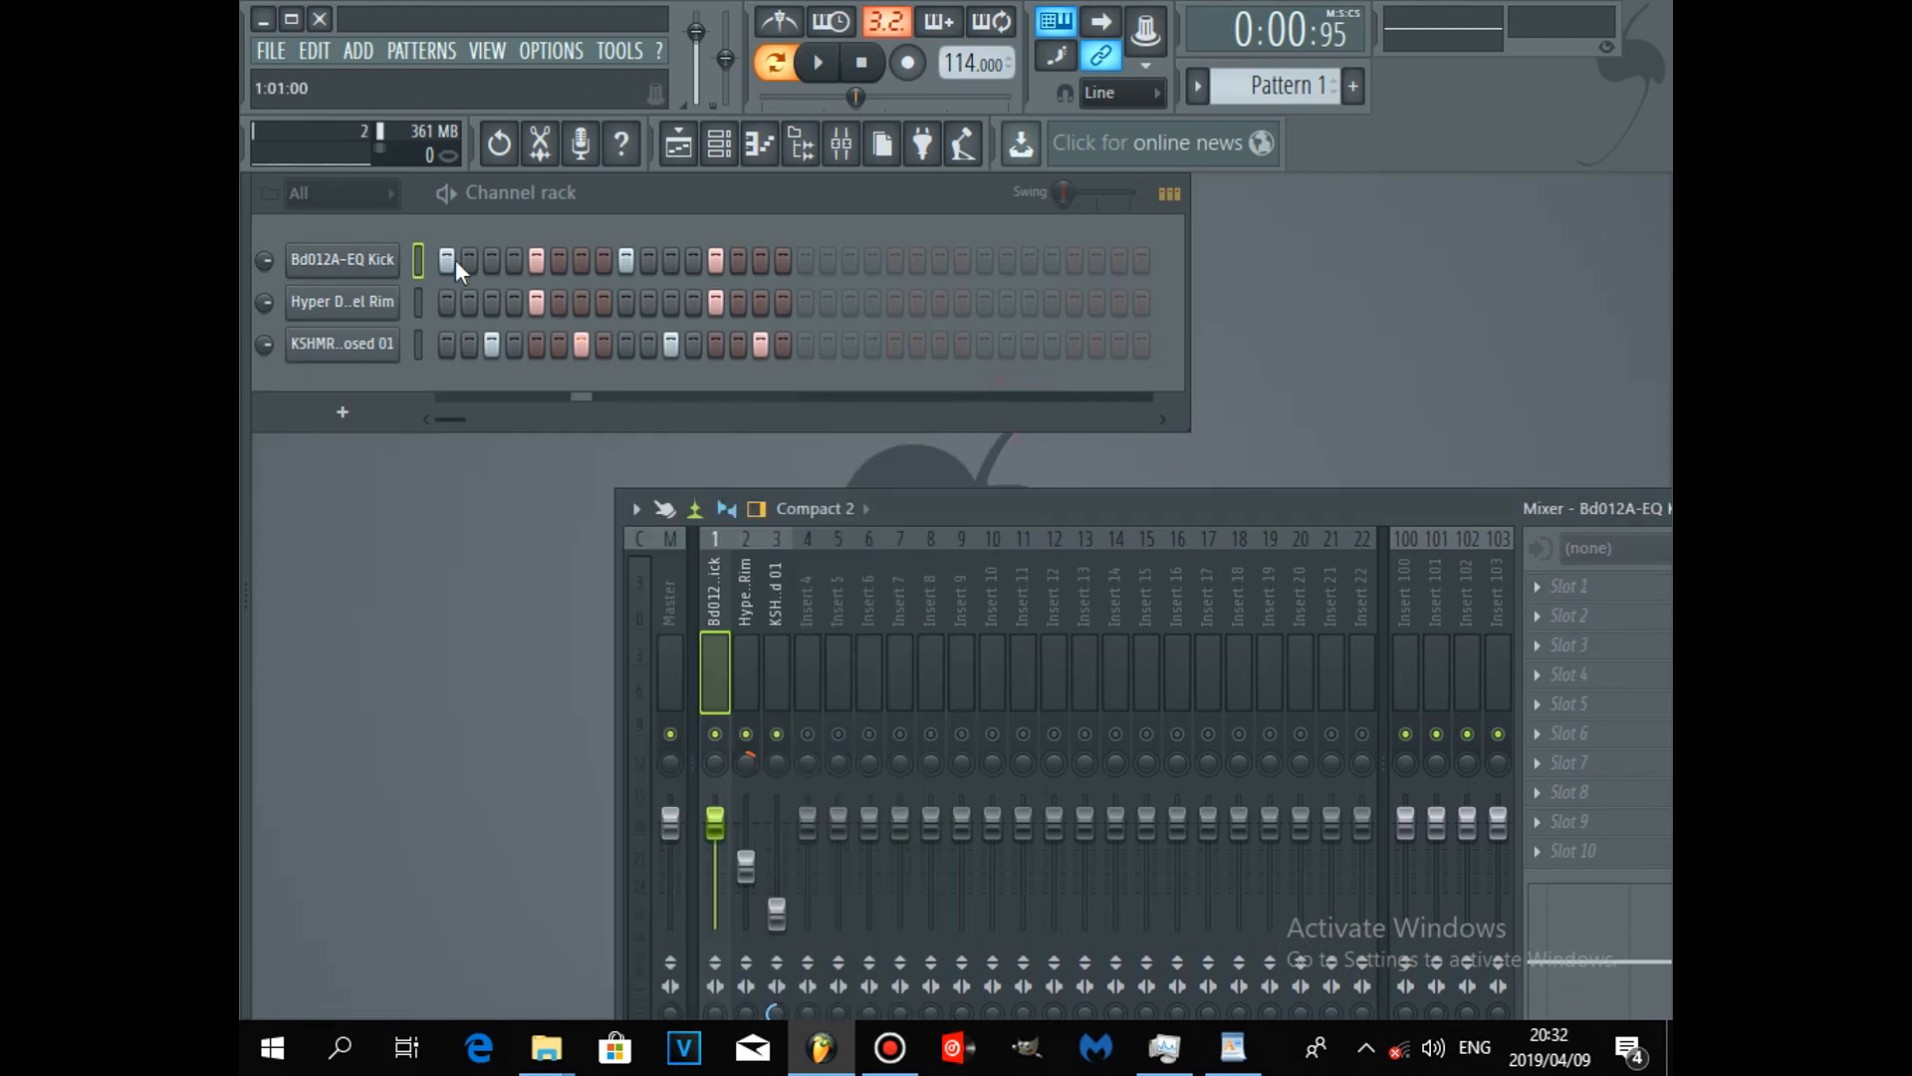
Step: Add the "tango 2 - 3 (2)" sample from the browser as a new channel and open its channel settings
{"action": "left_click", "coordinate": [247, 293]}
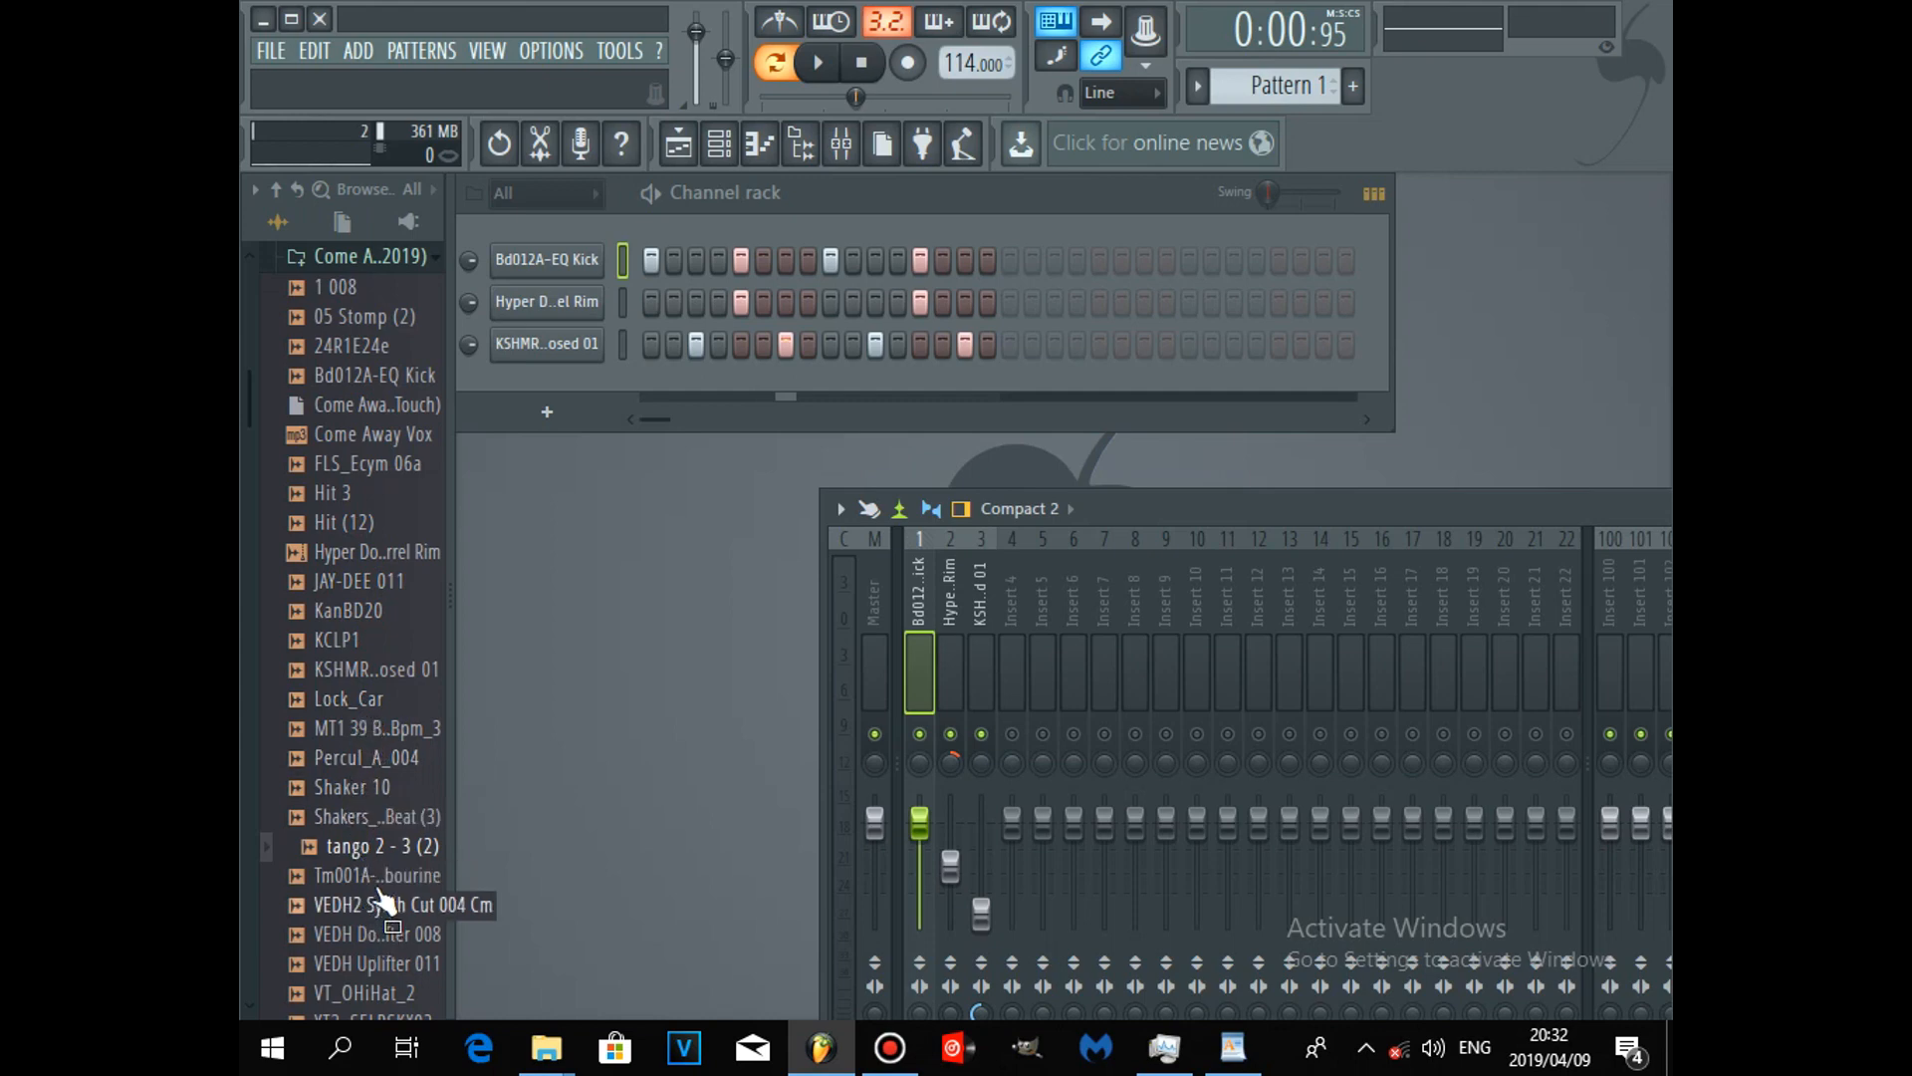
{"action": "left_click", "coordinate": [370, 847]}
{"action": "left_click_drag", "start_coordinate": [378, 846], "coordinate": [586, 385]}
{"action": "left_click", "coordinate": [543, 389]}
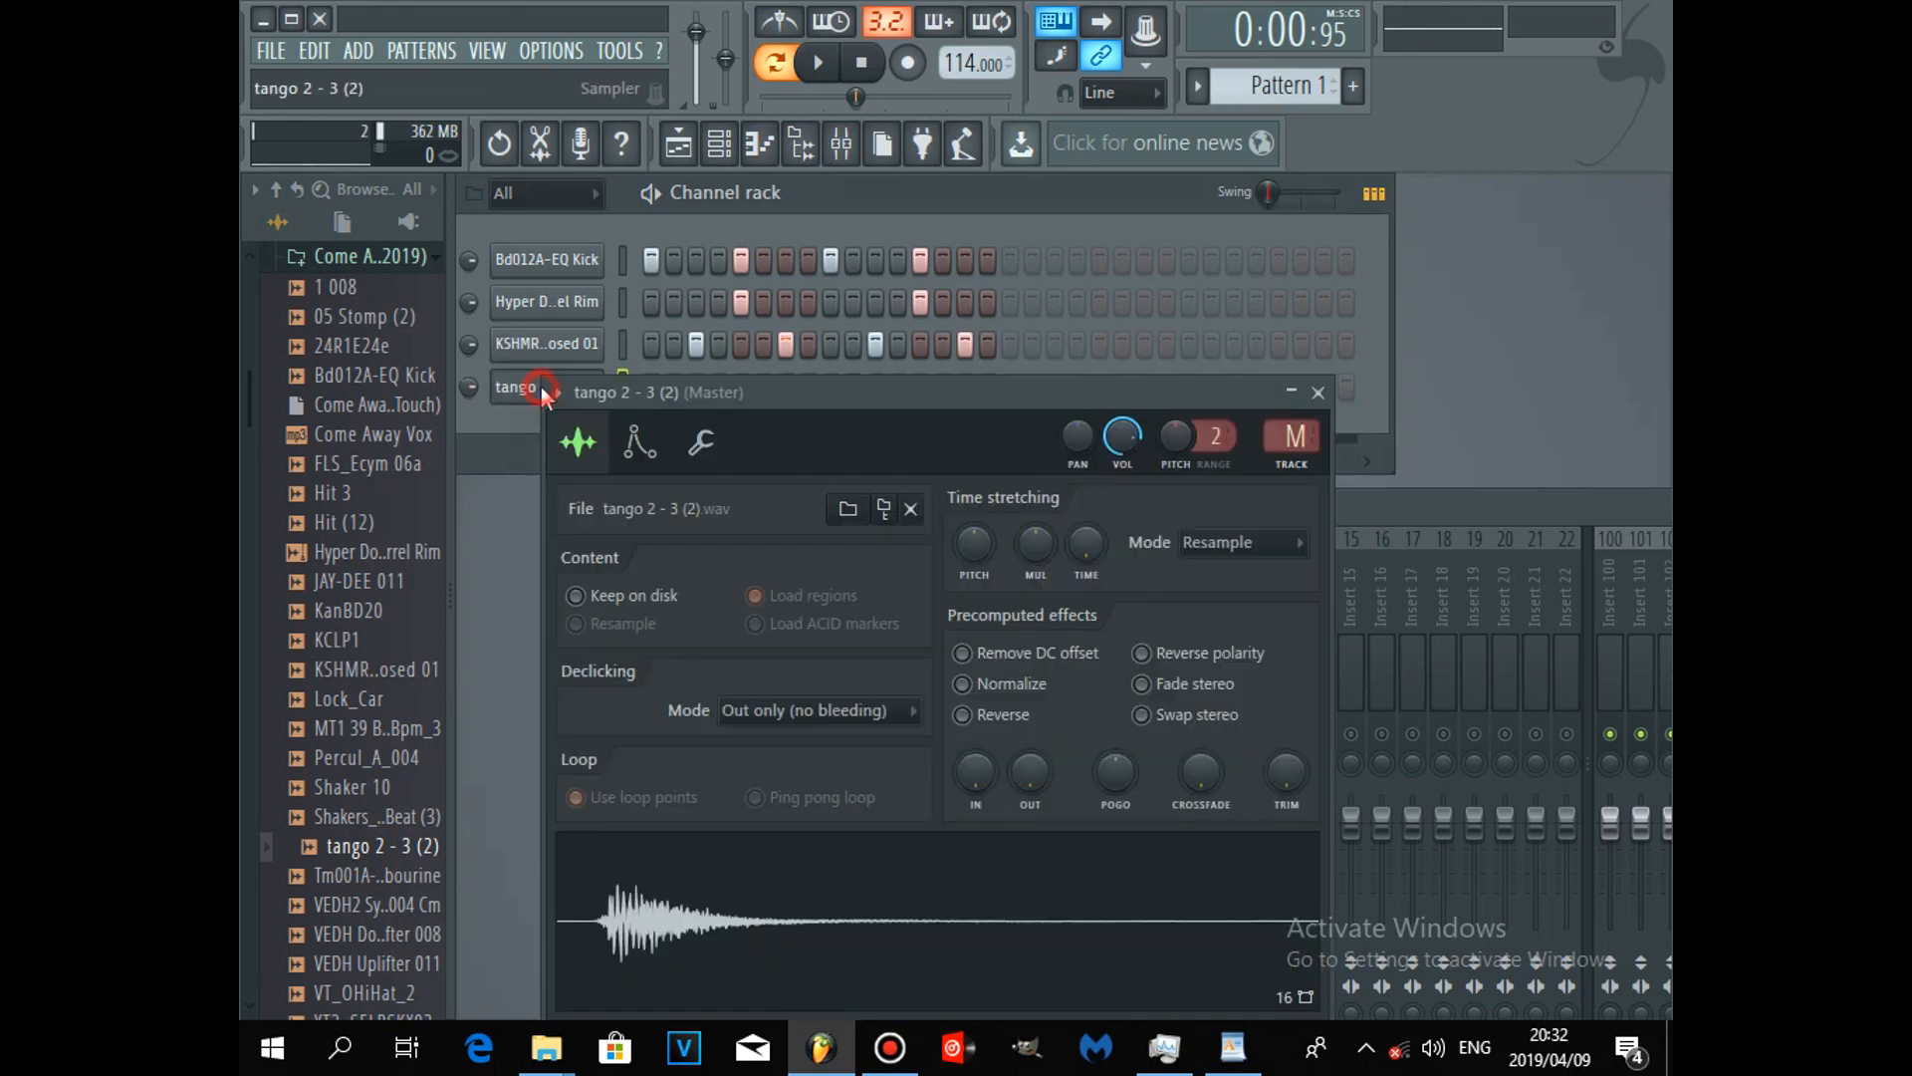
Step: Assign the tango channel to a free mixer track, uncover the mixer, and pan that track about 20% left
{"action": "left_click", "coordinate": [557, 393]}
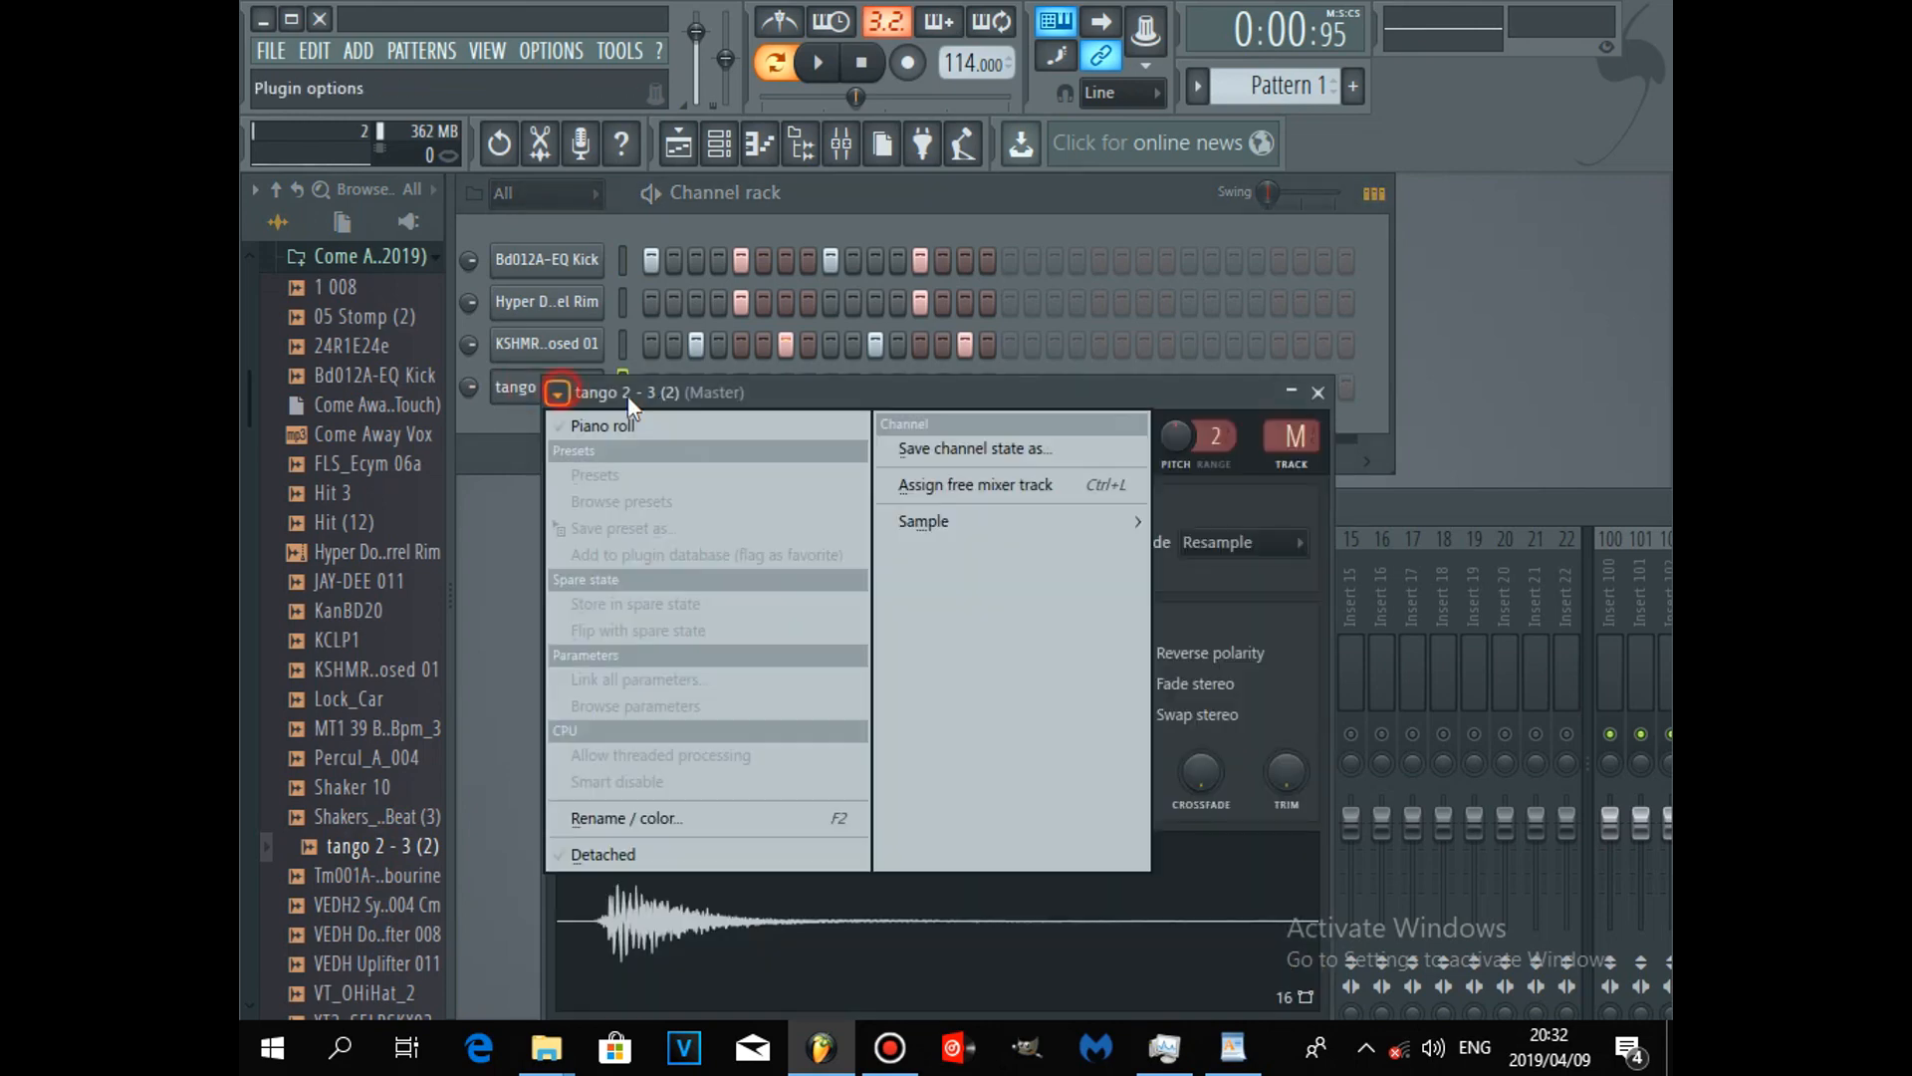
{"action": "left_click", "coordinate": [954, 482]}
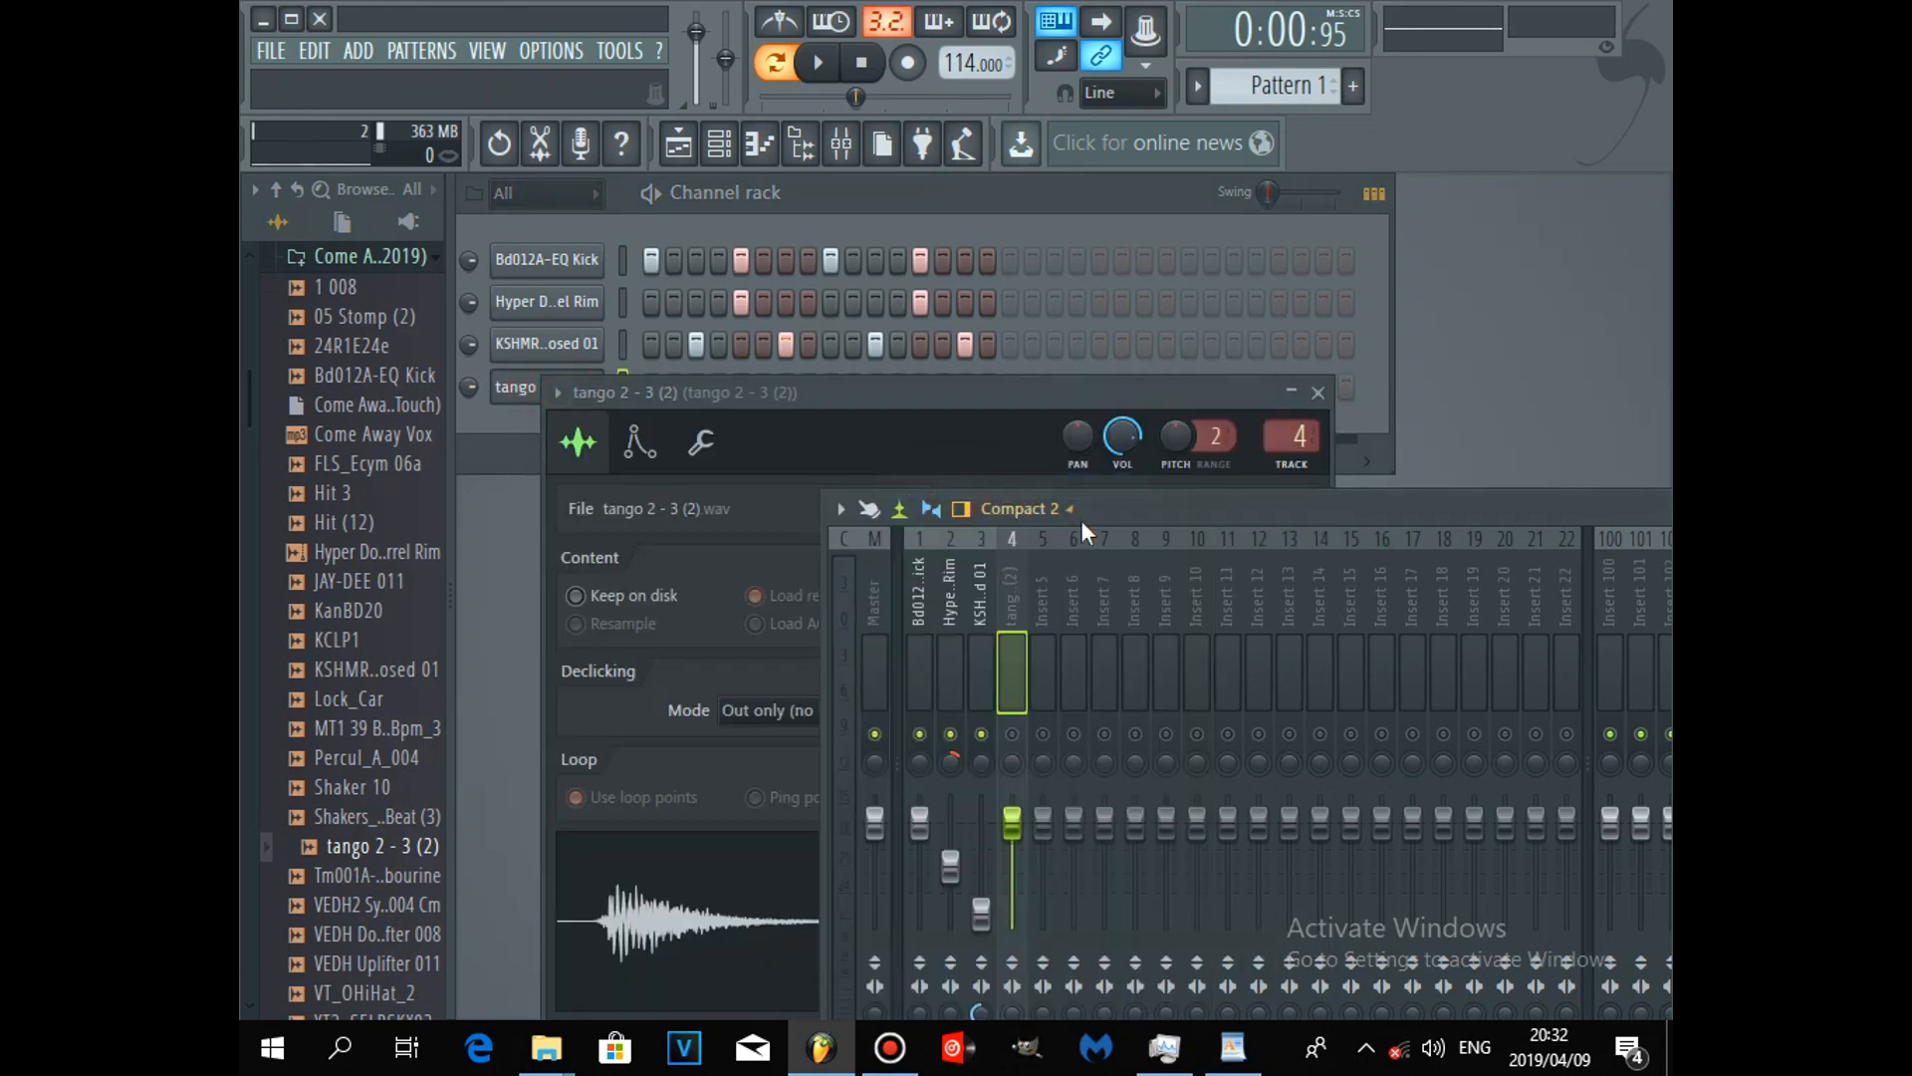
{"action": "left_click_drag", "start_coordinate": [1108, 520], "coordinate": [1054, 395]}
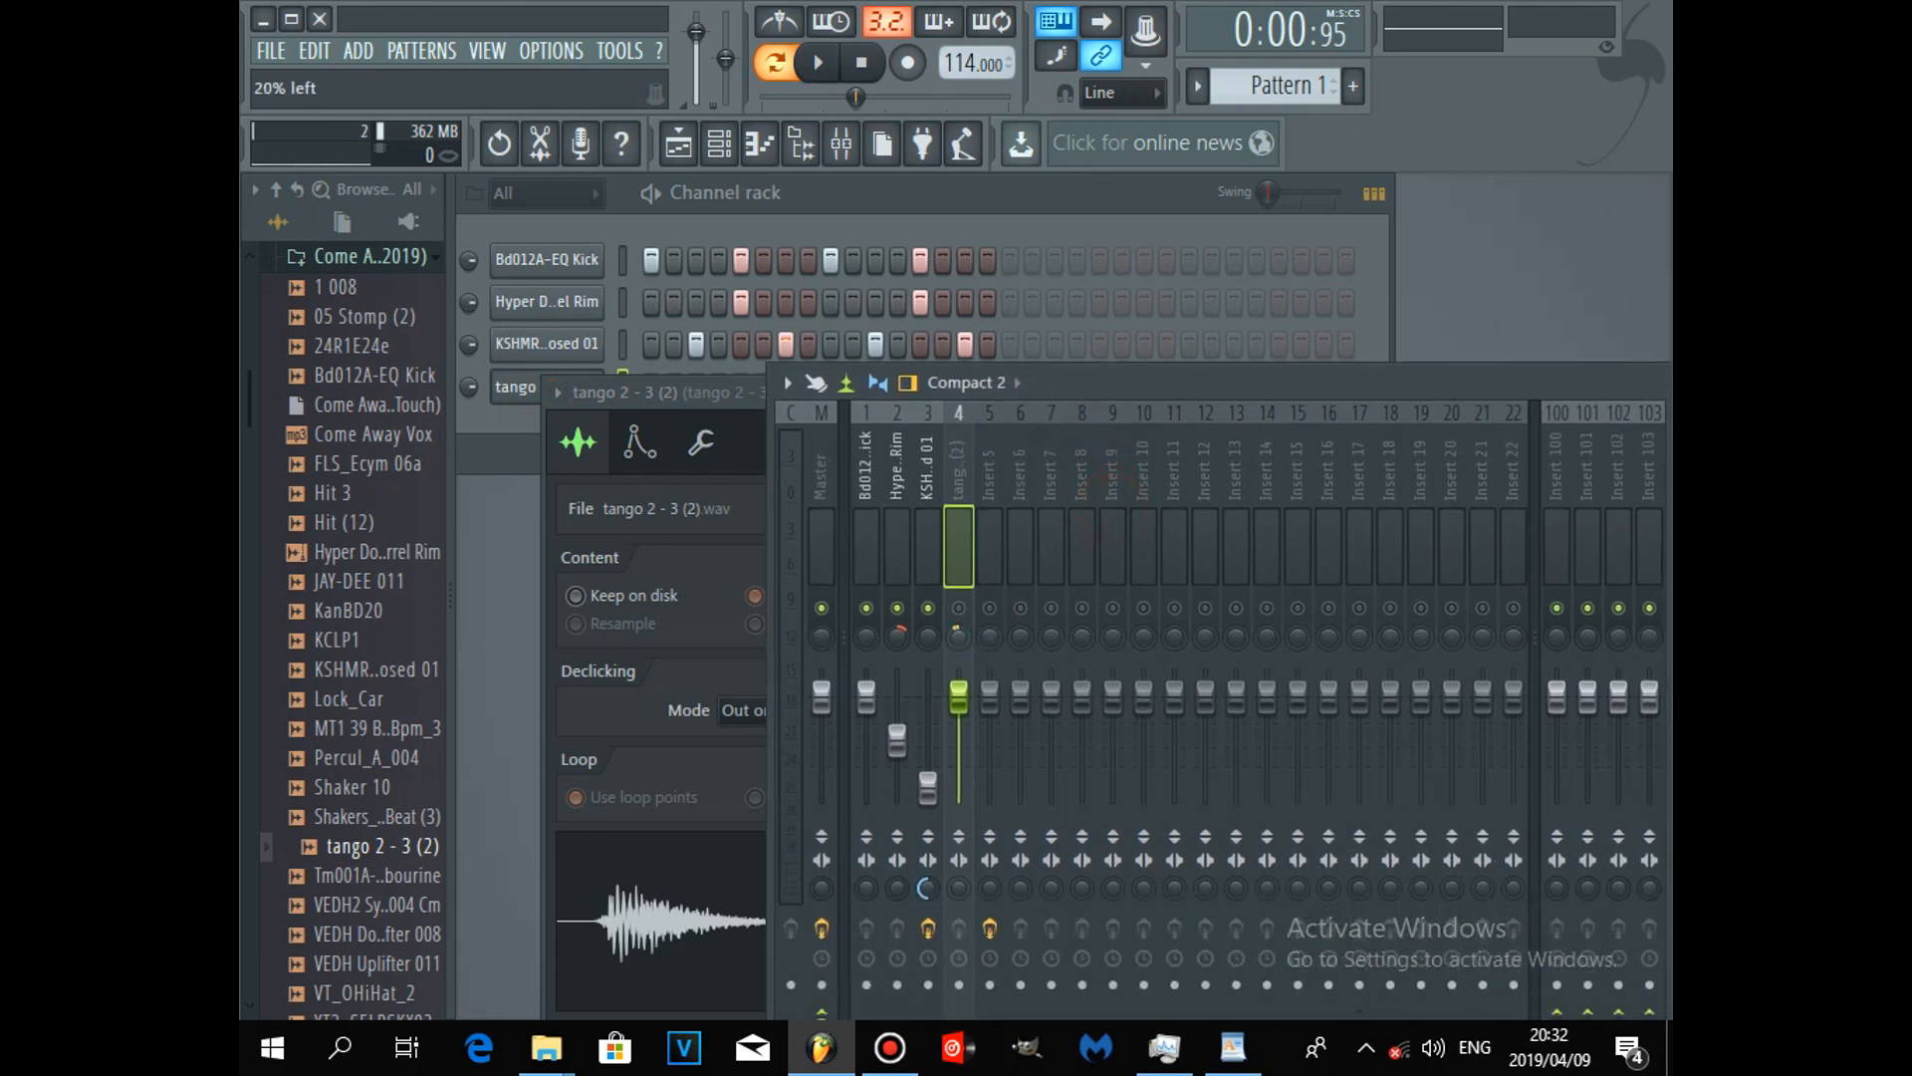
Step: Play the pattern, move the windows off the channel rack, and add a tango hit on step 16
{"action": "left_click", "coordinate": [818, 62]}
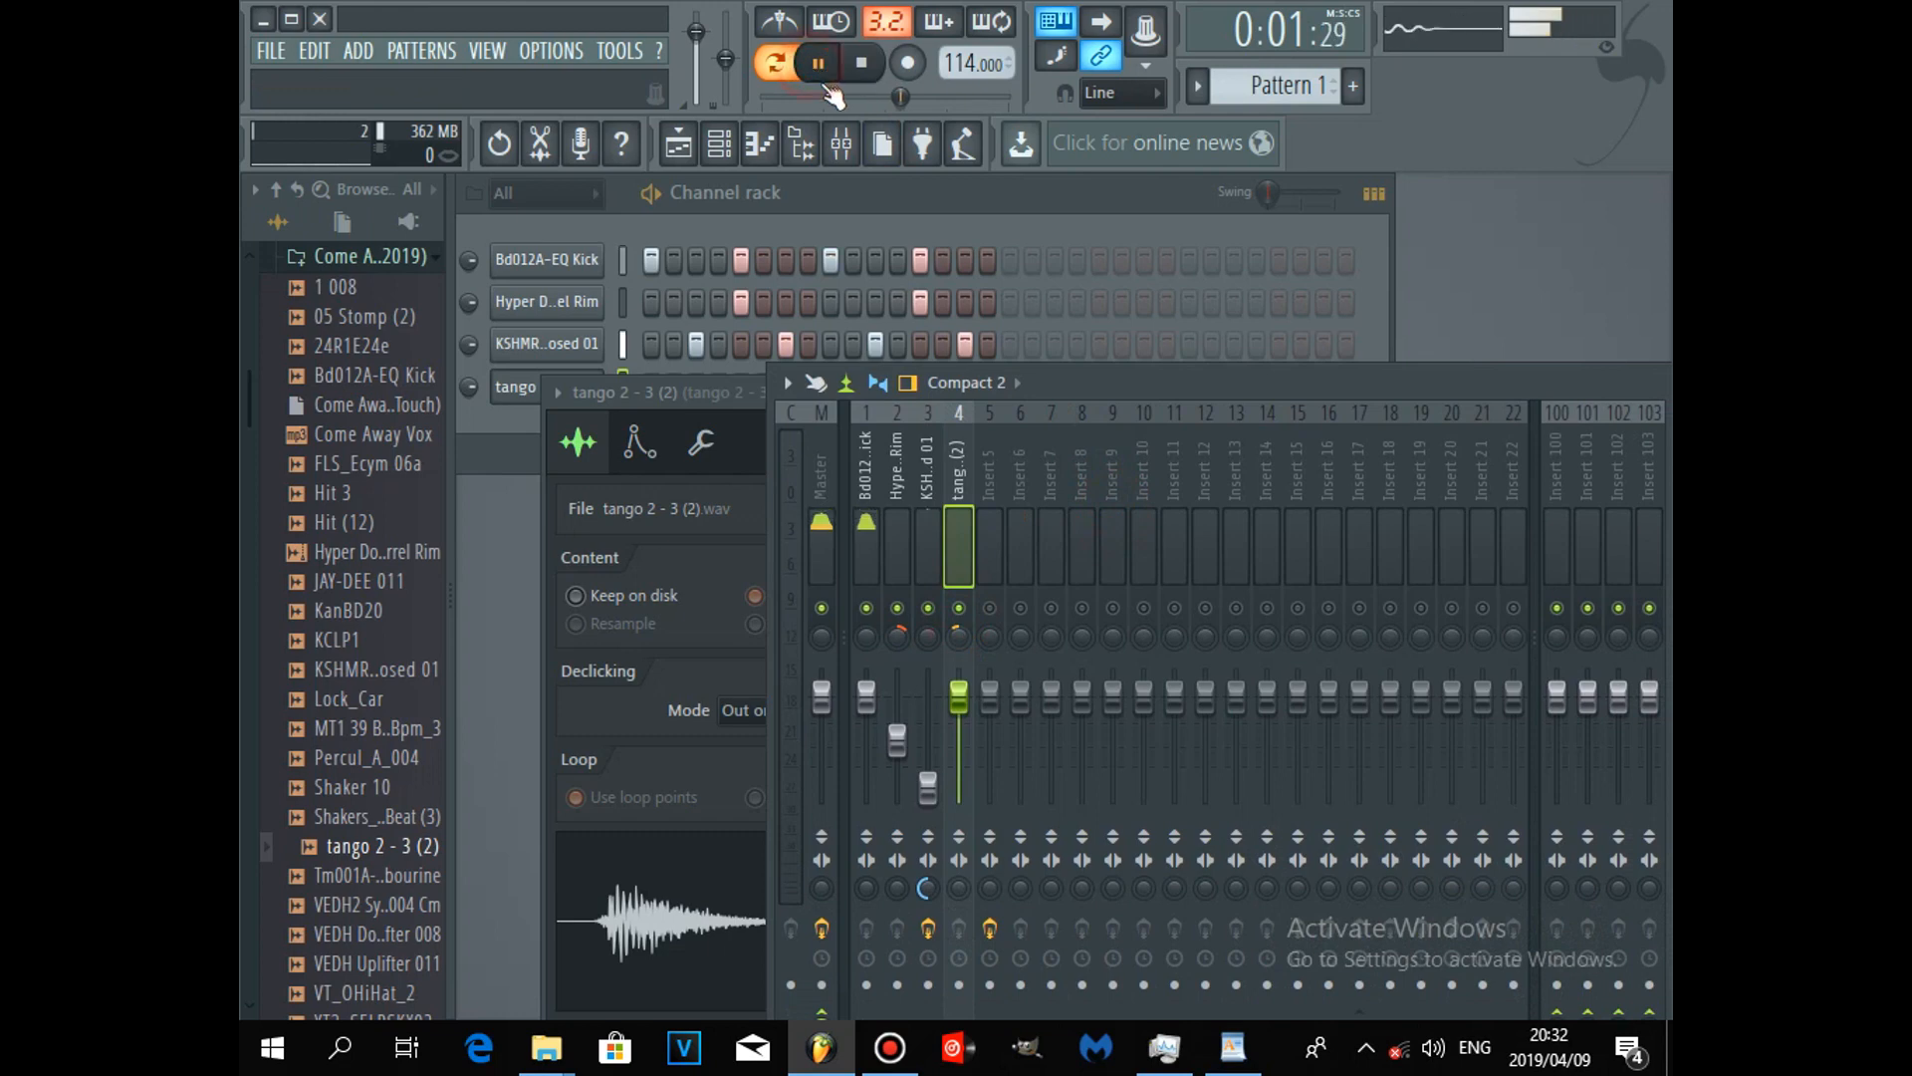
{"action": "left_click_drag", "start_coordinate": [744, 388], "coordinate": [725, 574]}
{"action": "left_click_drag", "start_coordinate": [1054, 385], "coordinate": [987, 685]}
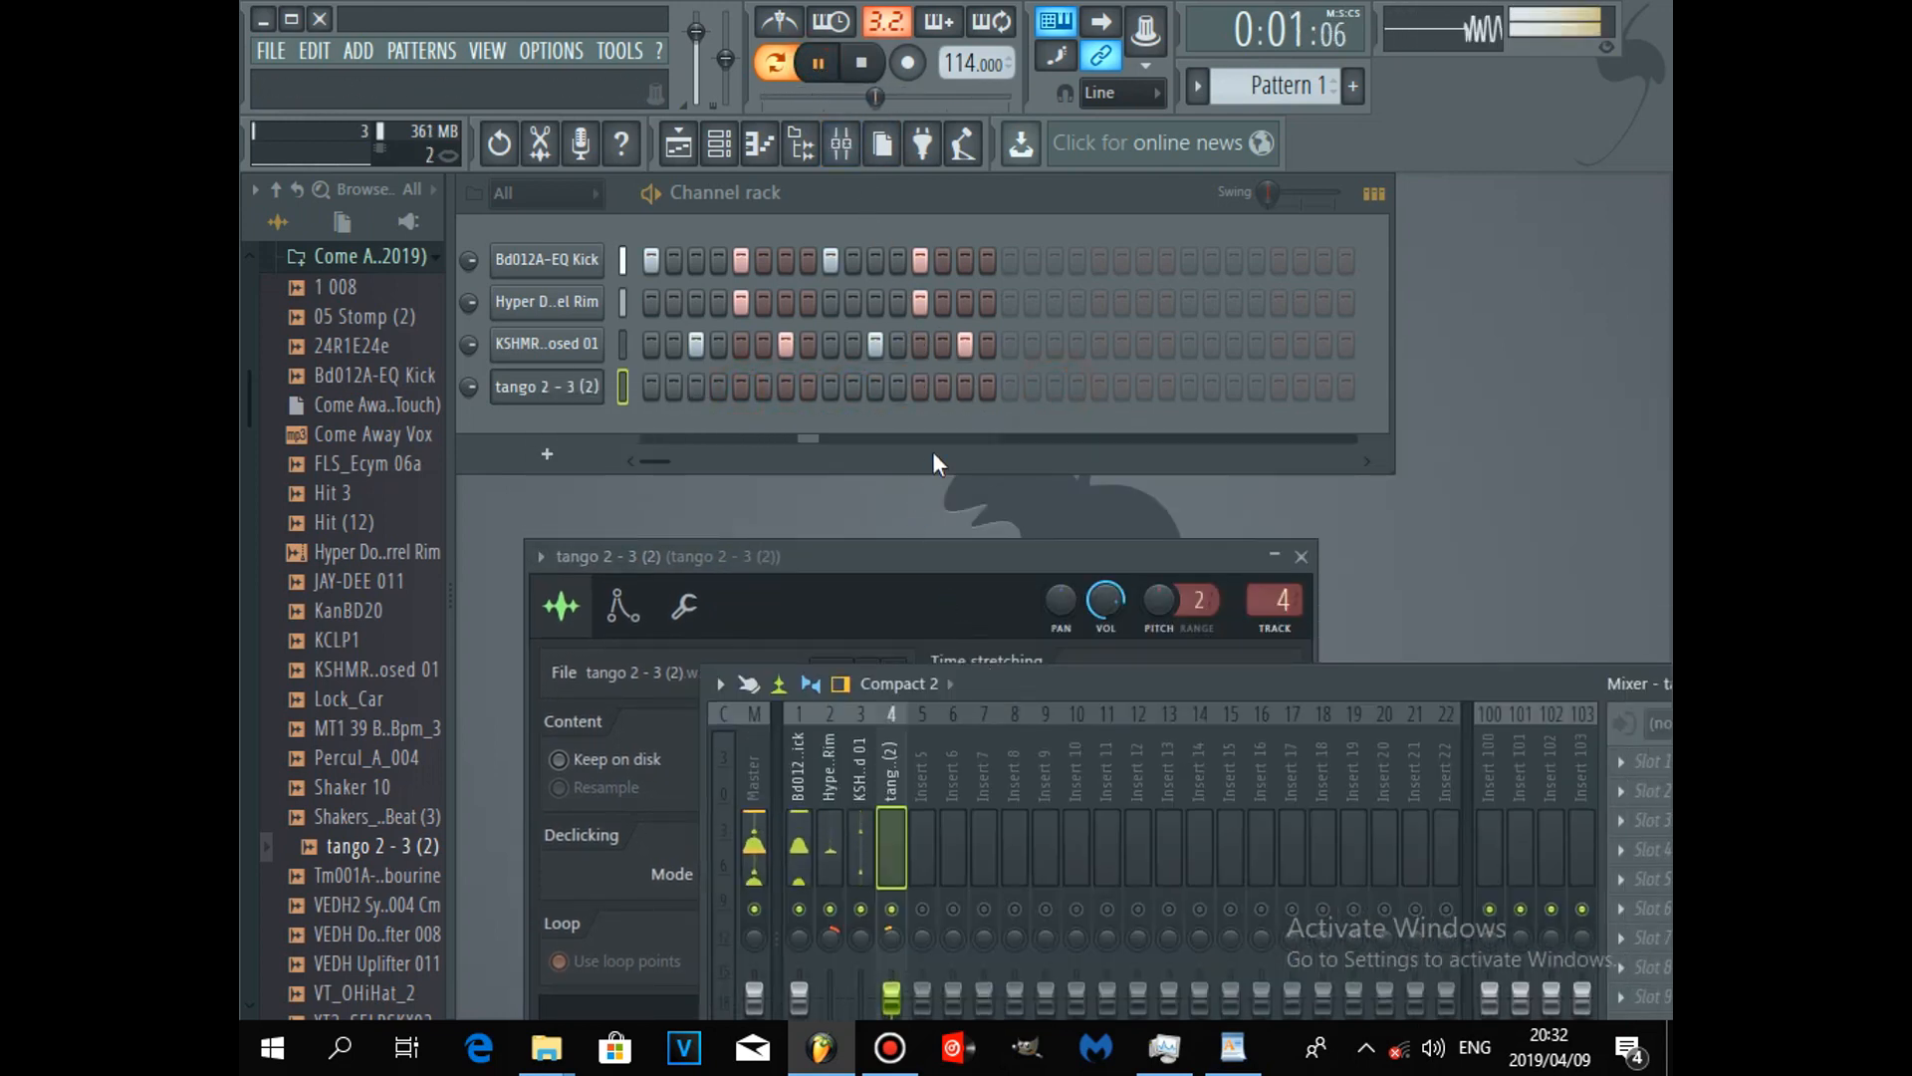
{"action": "left_click", "coordinate": [982, 389]}
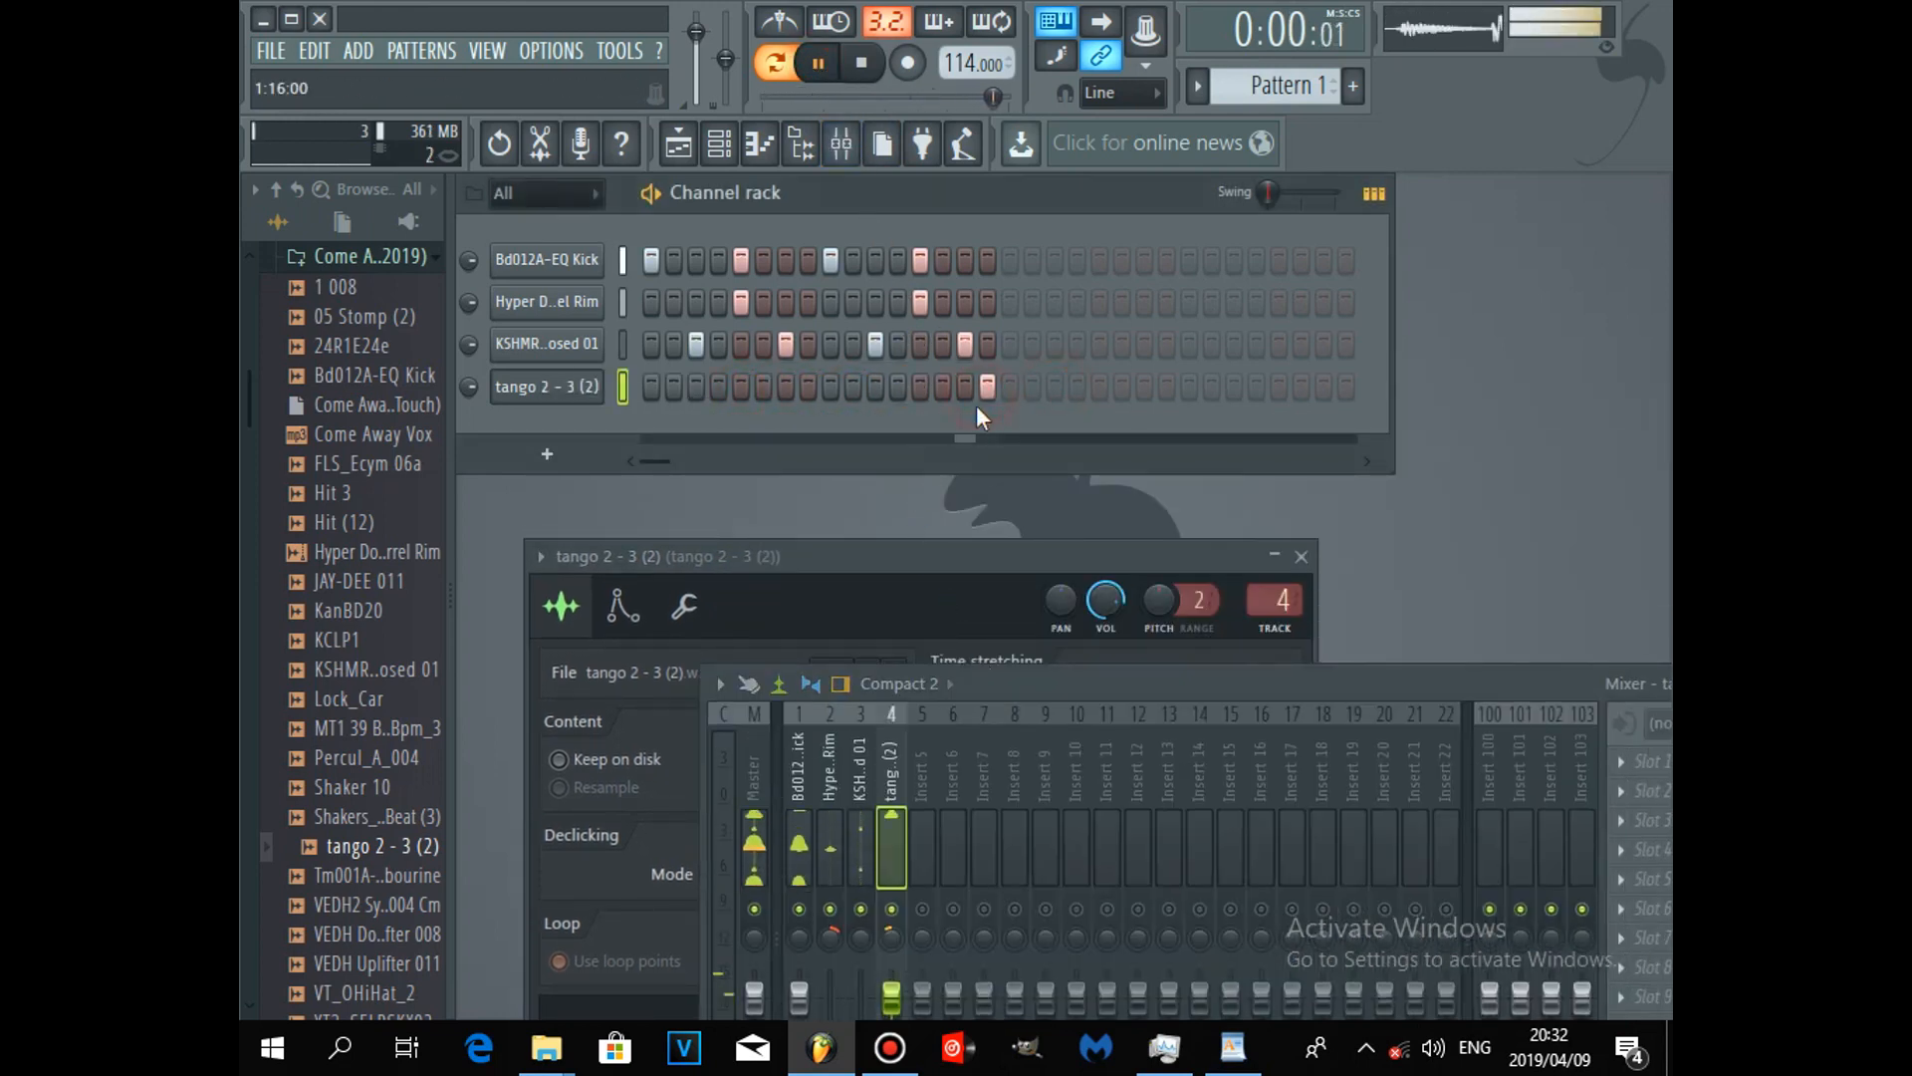
Step: Close the tango channel settings, move the mixer up, and lower the tango track's volume fader during playback
{"action": "left_click", "coordinate": [573, 387]}
{"action": "left_click_drag", "start_coordinate": [973, 685], "coordinate": [995, 498]}
{"action": "left_click_drag", "start_coordinate": [913, 805], "coordinate": [913, 839]}
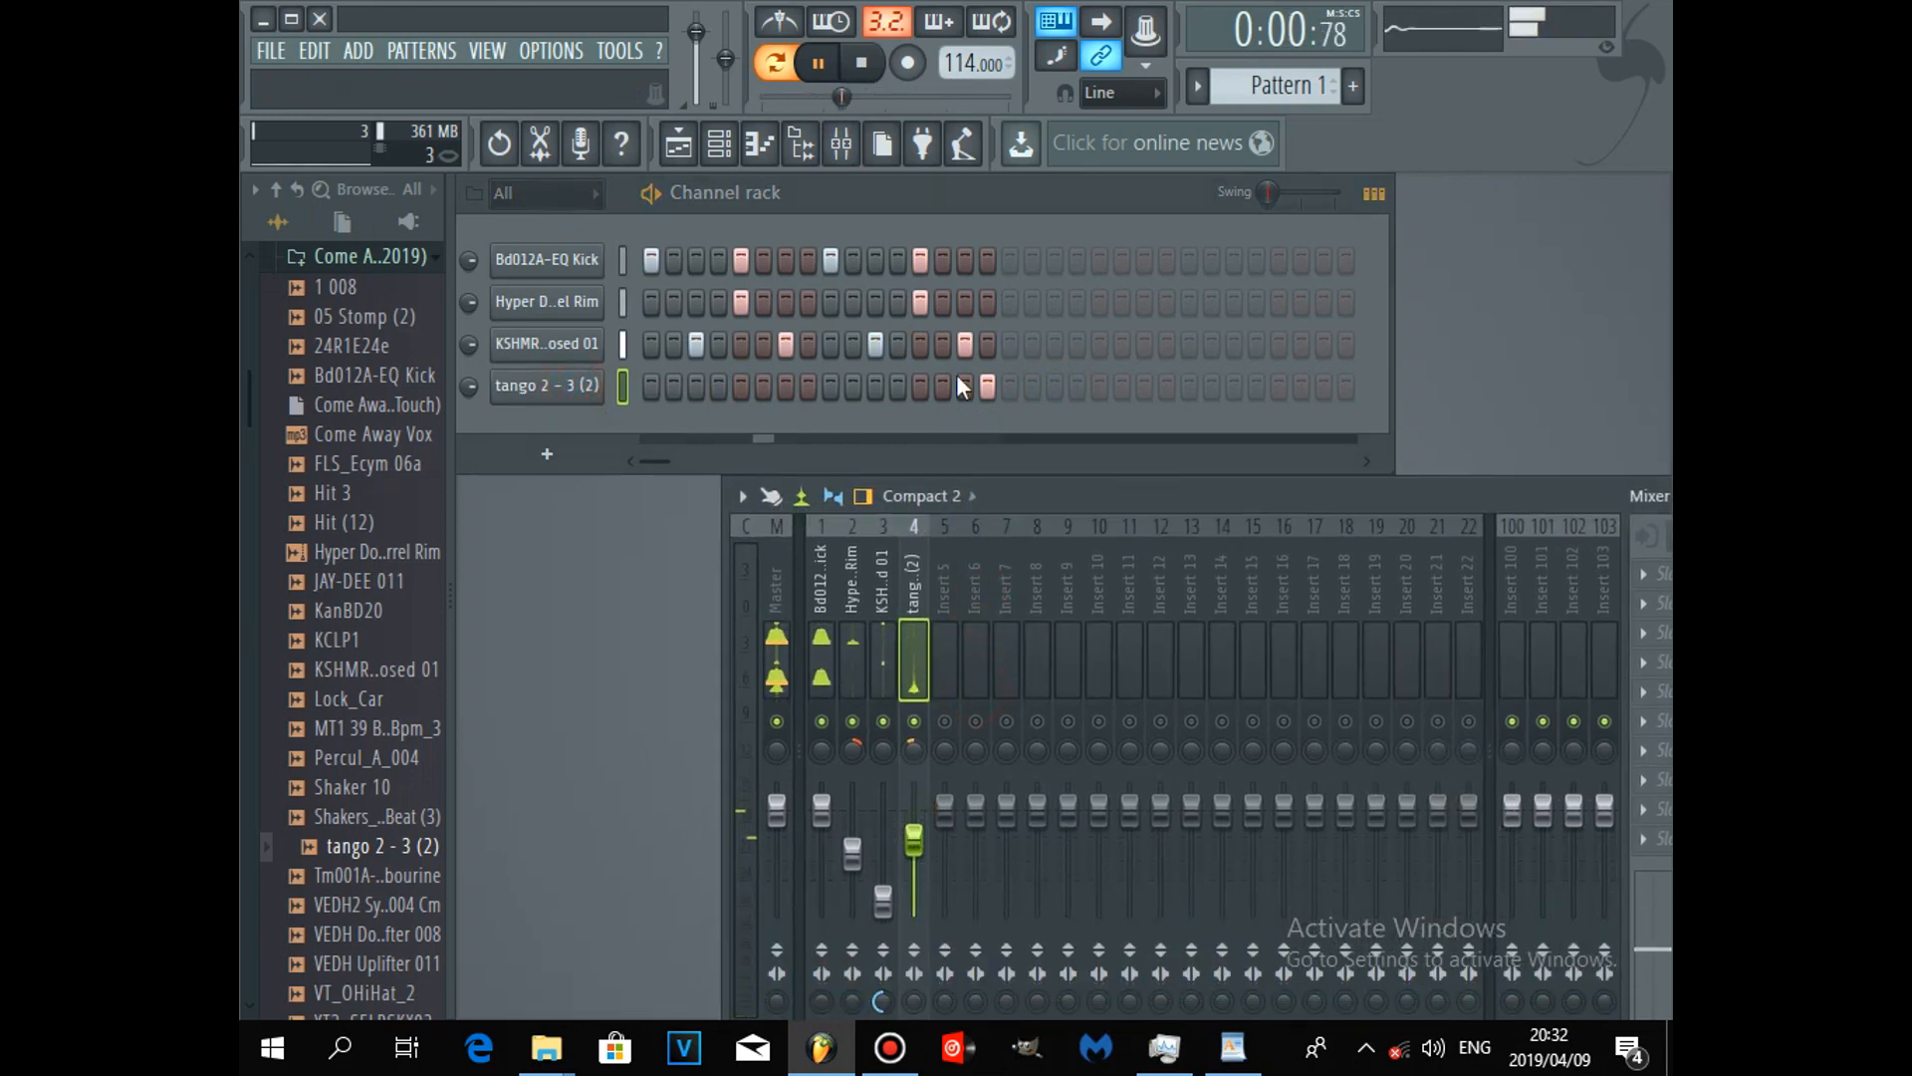